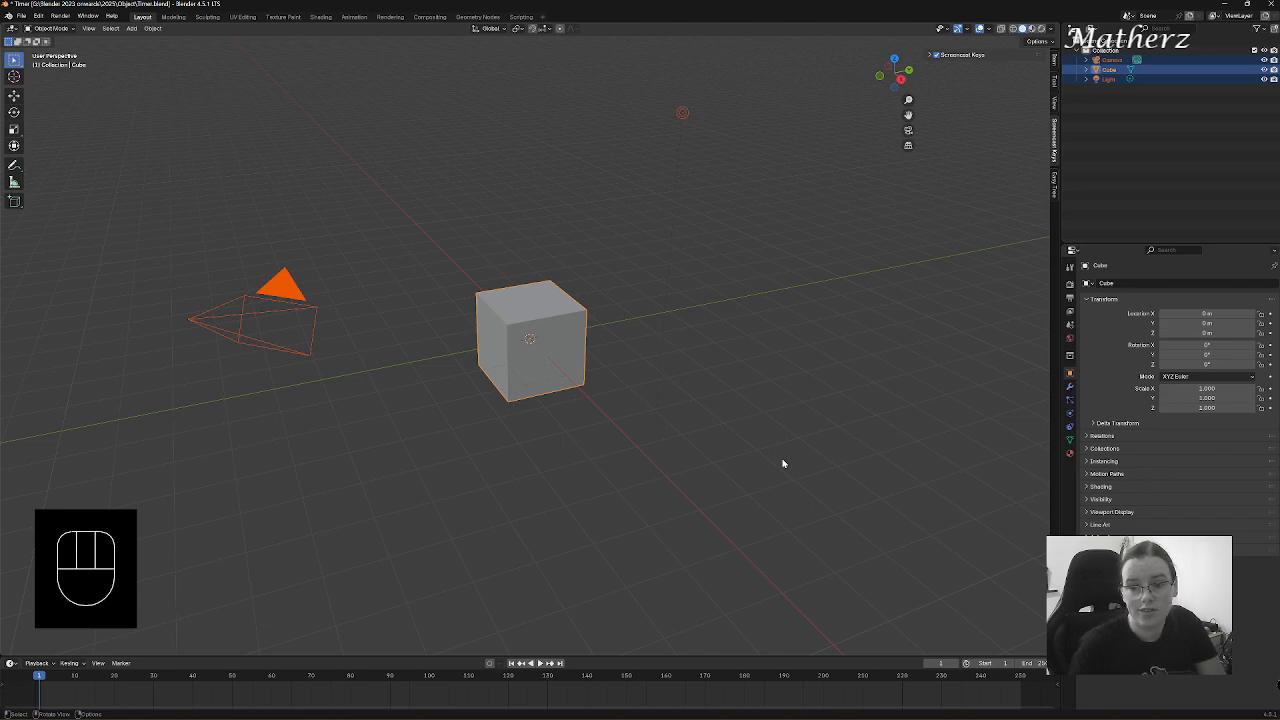
# - Delete the default cube, camera and light, and add a mesh circle at the origin
pyautogui.press('Delete')
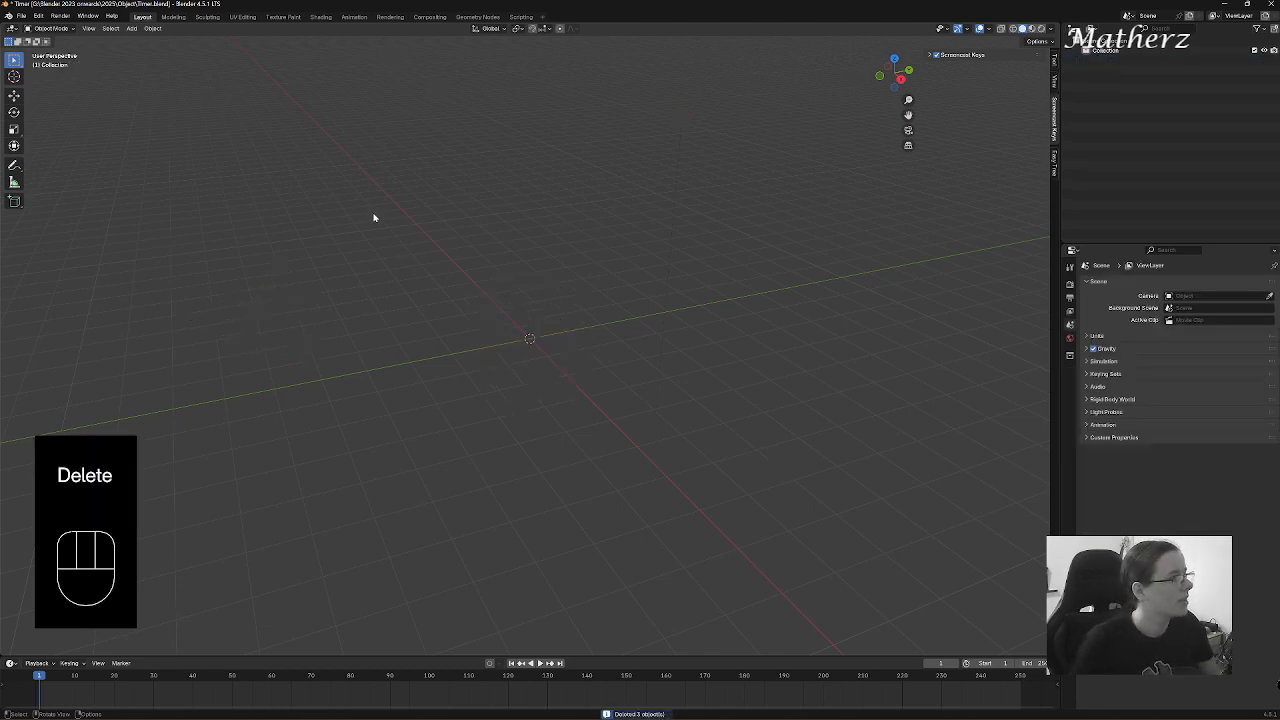
pyautogui.click(131, 28)
pyautogui.moveTo(160, 39)
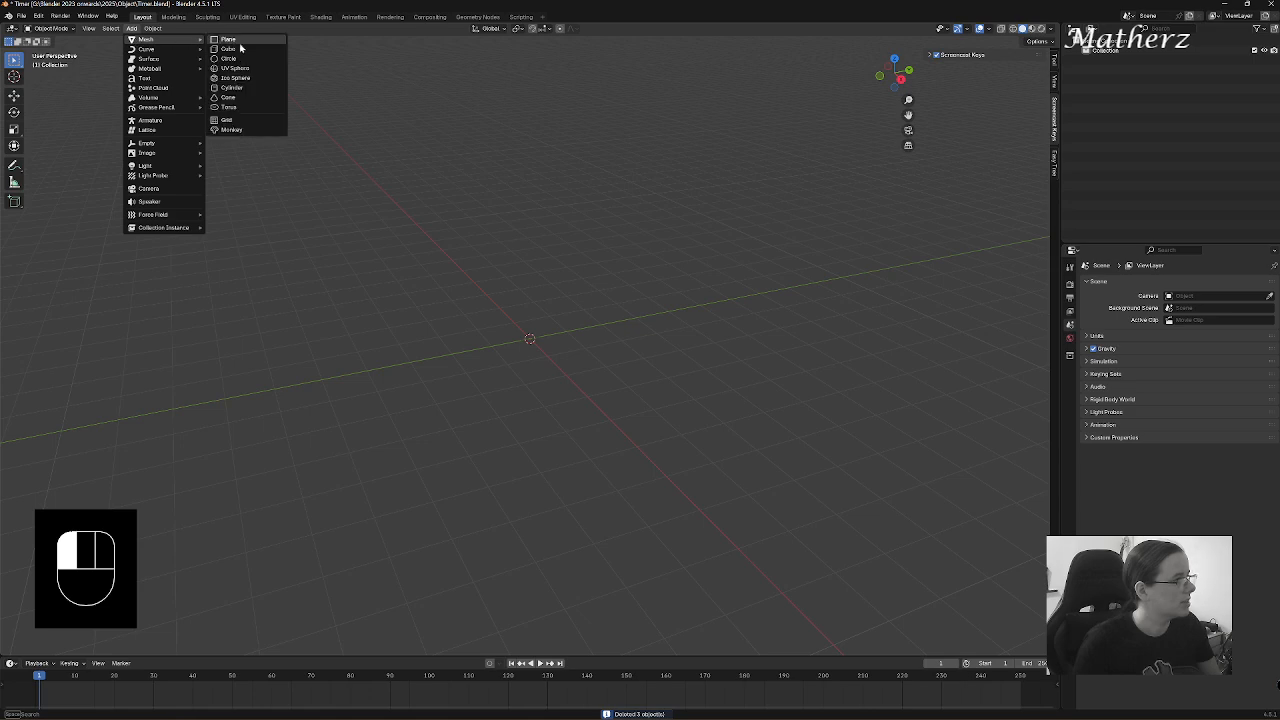
pyautogui.click(230, 58)
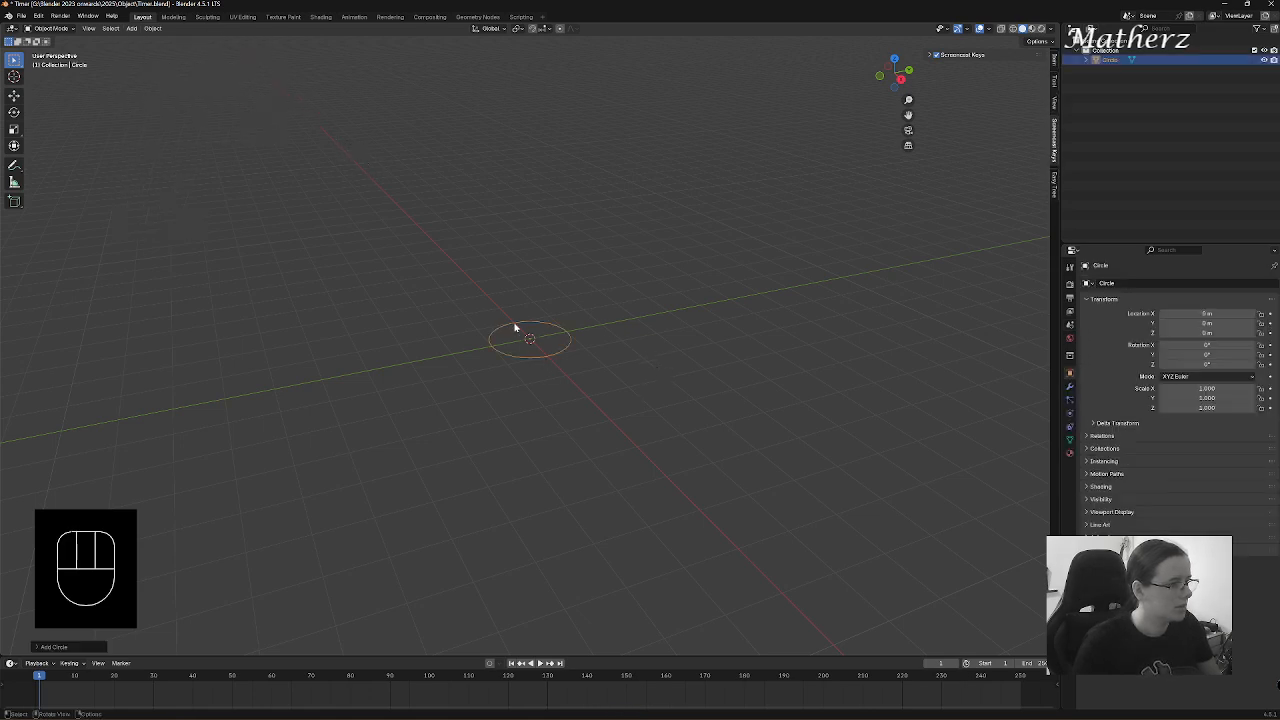
# - Add a Mirror modifier to the circle and set it to mirror on the Z axis only
pyautogui.click(1072, 389)
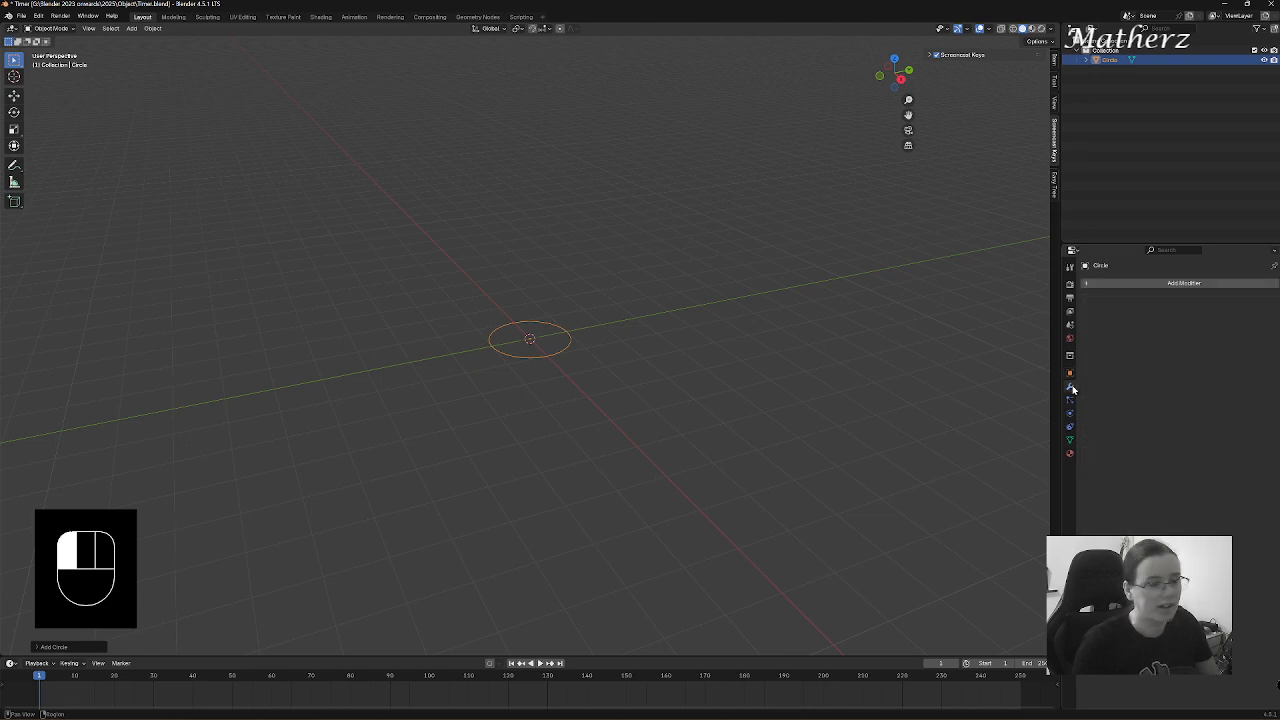
pyautogui.click(1192, 287)
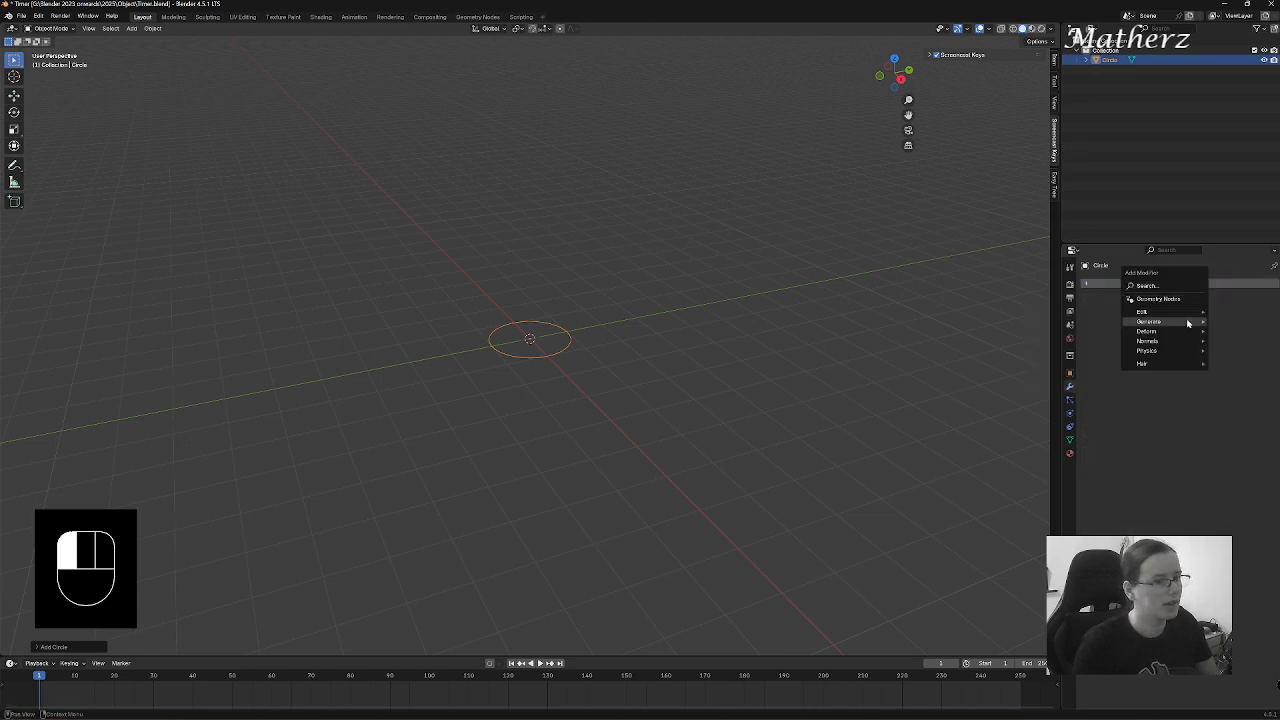
pyautogui.moveTo(1185, 334)
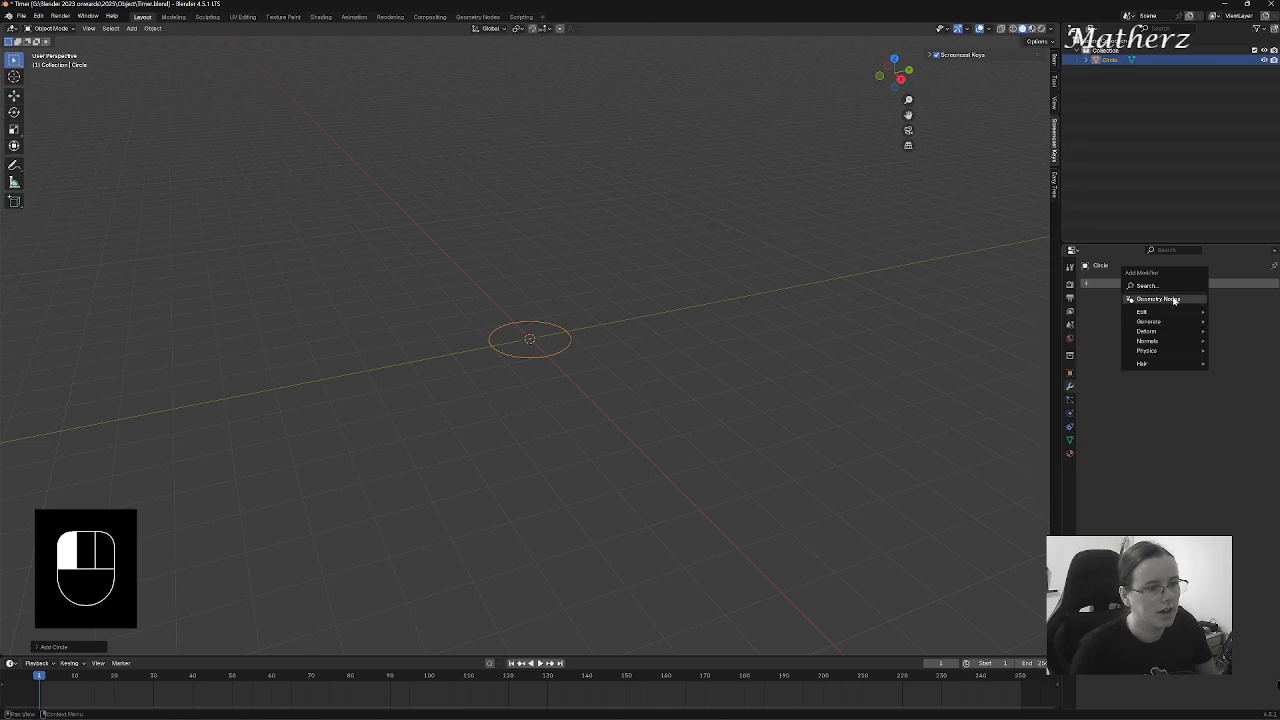
pyautogui.click(1168, 285)
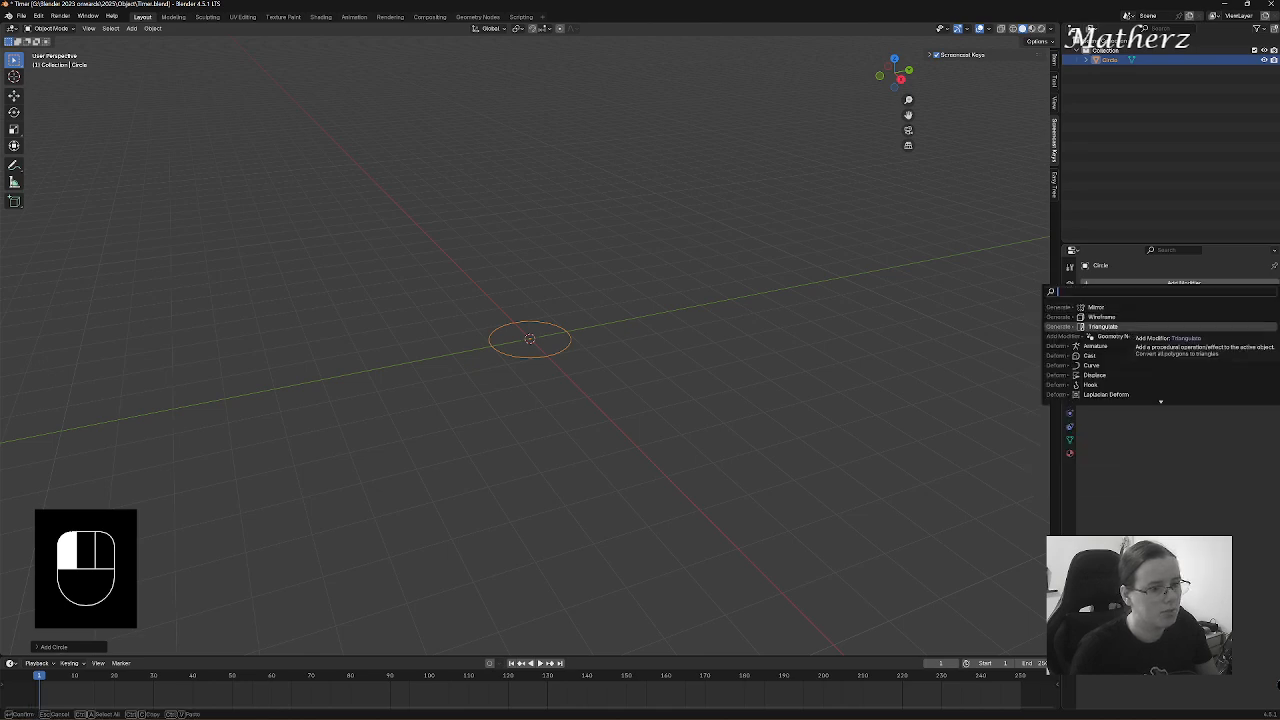
pyautogui.click(1159, 308)
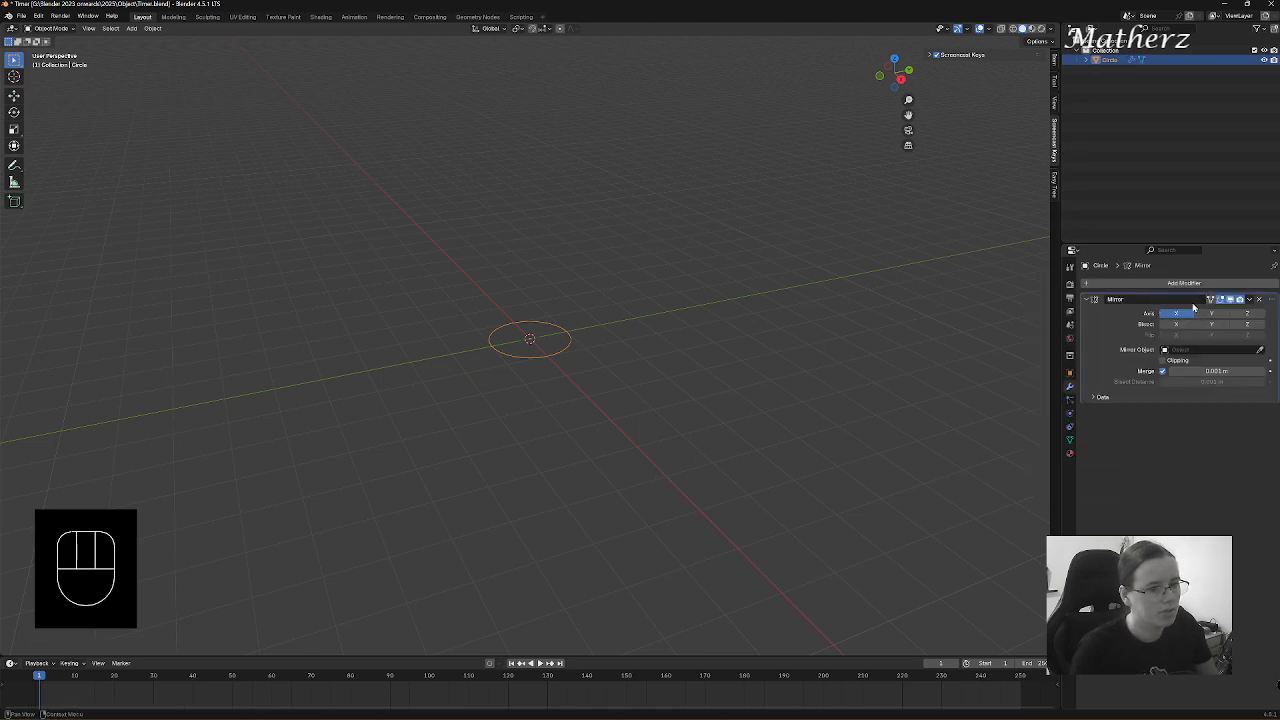
pyautogui.click(1179, 315)
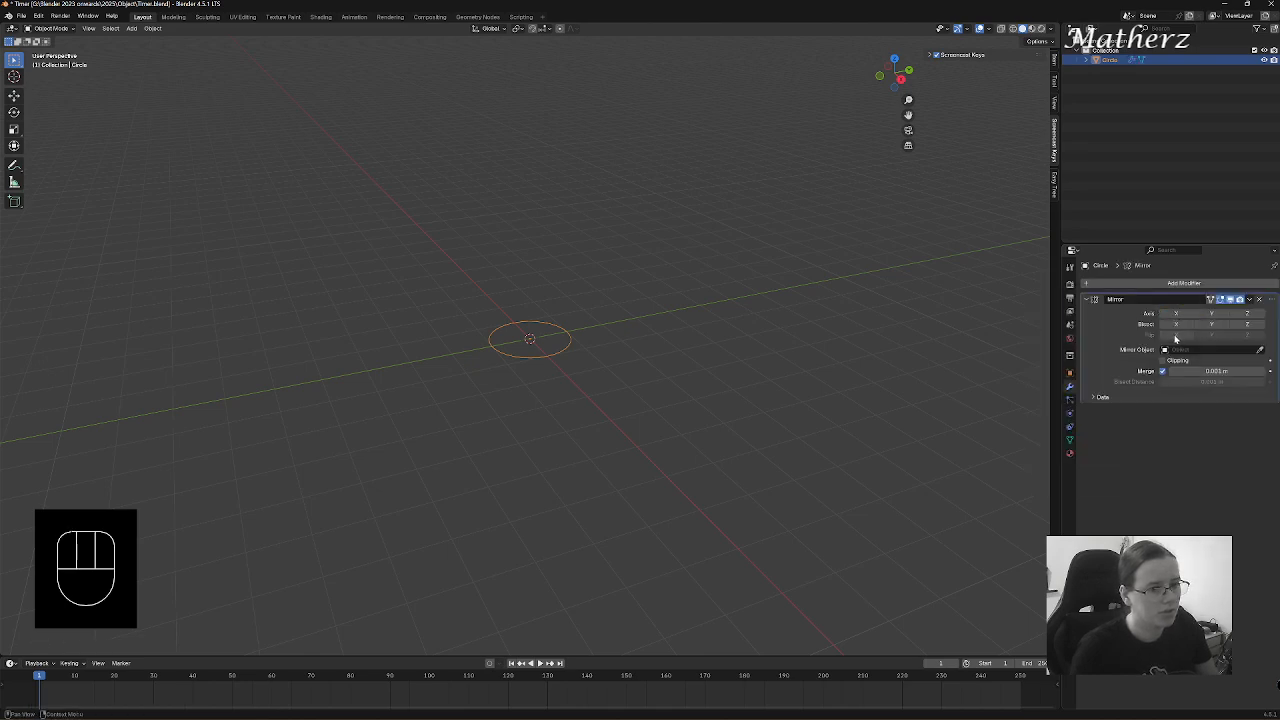
pyautogui.click(1245, 315)
# - In Edit Mode, fill the circle with a face and extrude it slightly upward to form the neck
pyautogui.click(50, 28)
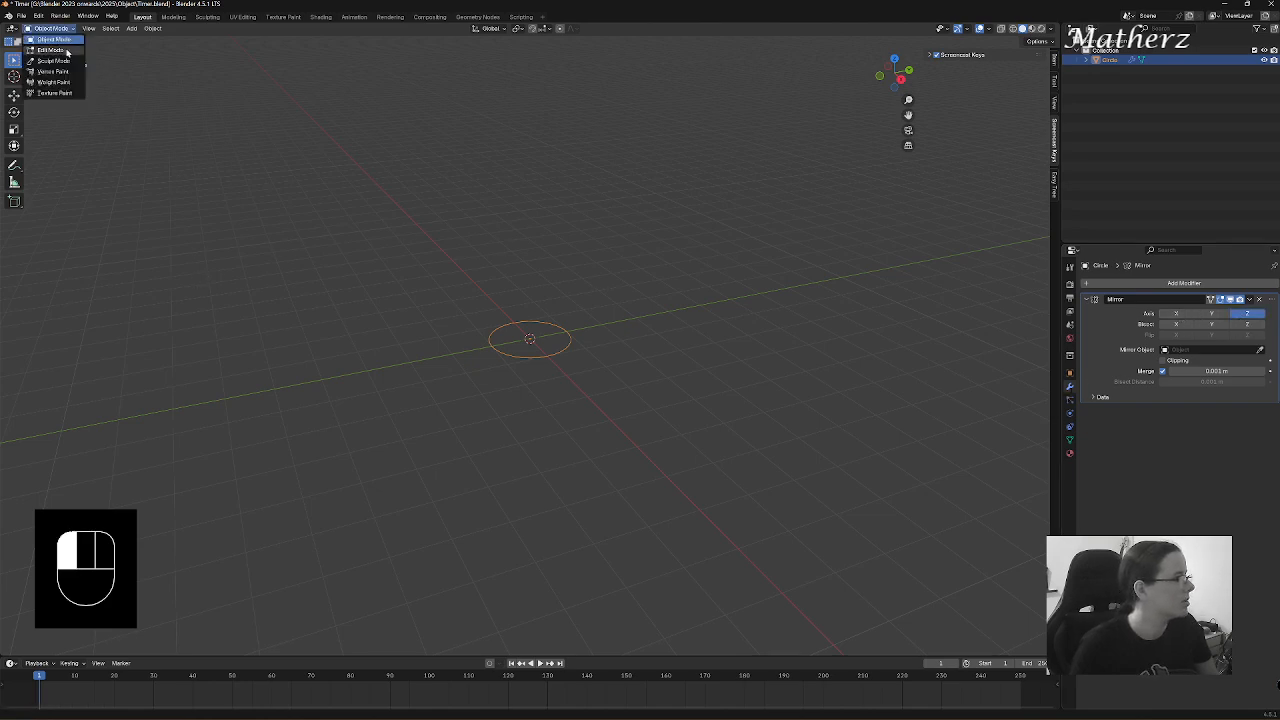
pyautogui.click(50, 49)
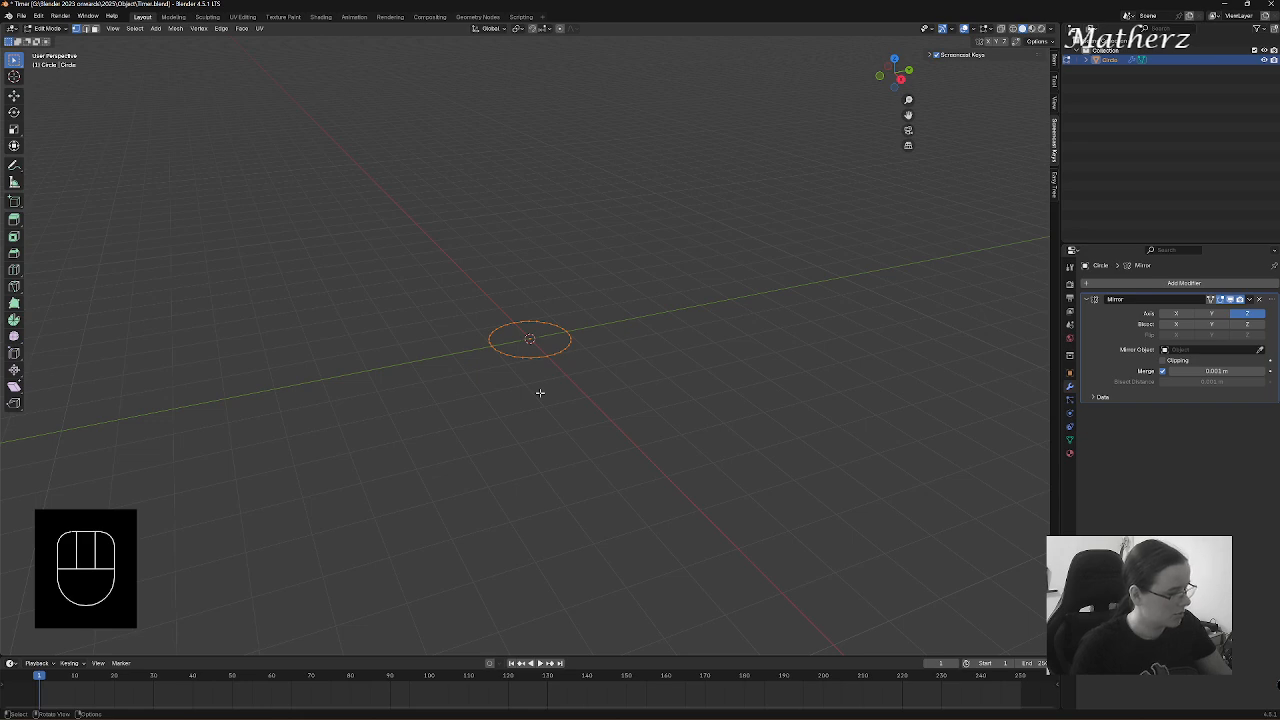
pyautogui.press('f')
pyautogui.press('e')
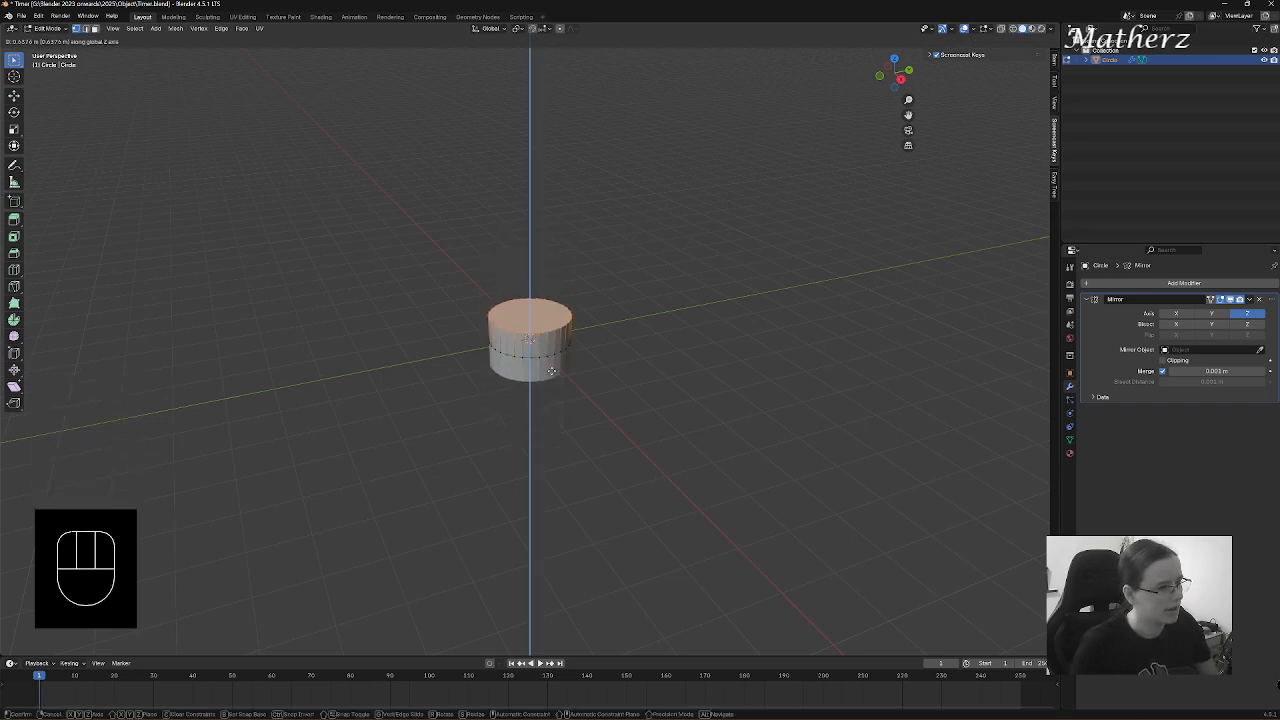
pyautogui.click(550, 381)
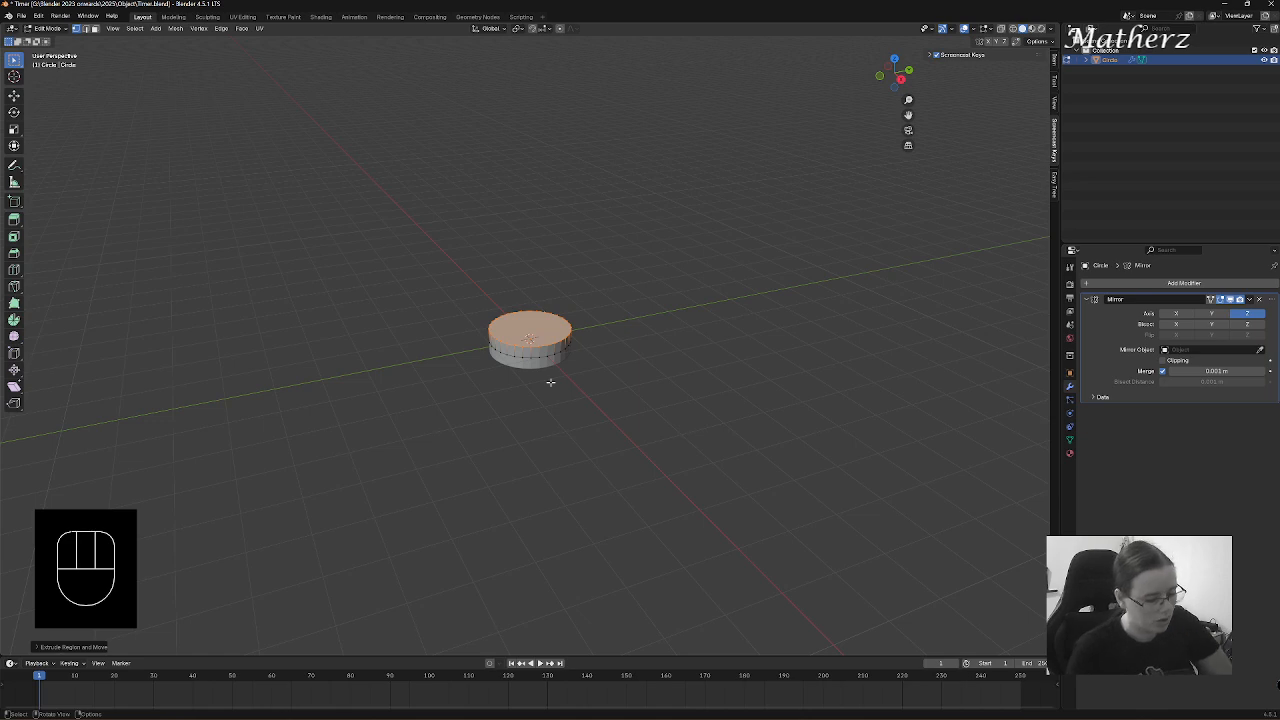
# - In front view, extrude the neck's top face upward and scale the new face outward into a flare
pyautogui.press('KP_1')
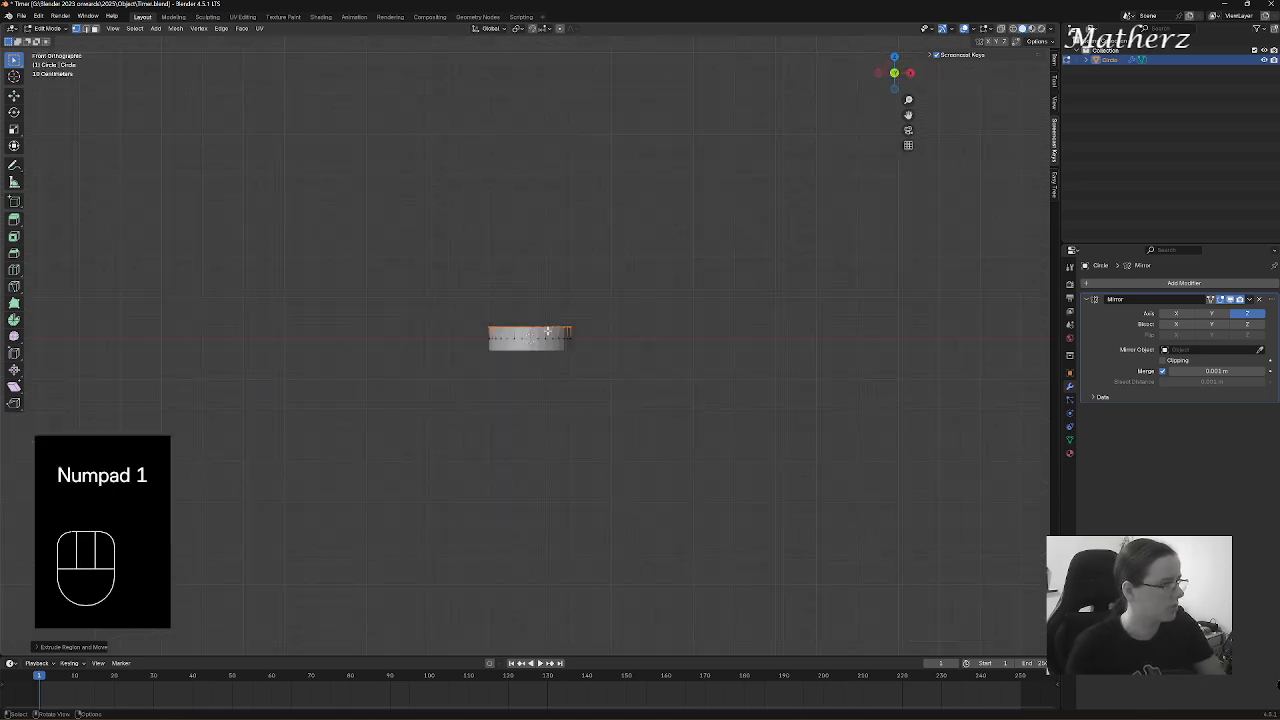
pyautogui.scroll(4, 548, 331)
pyautogui.scroll(-4, 549, 332)
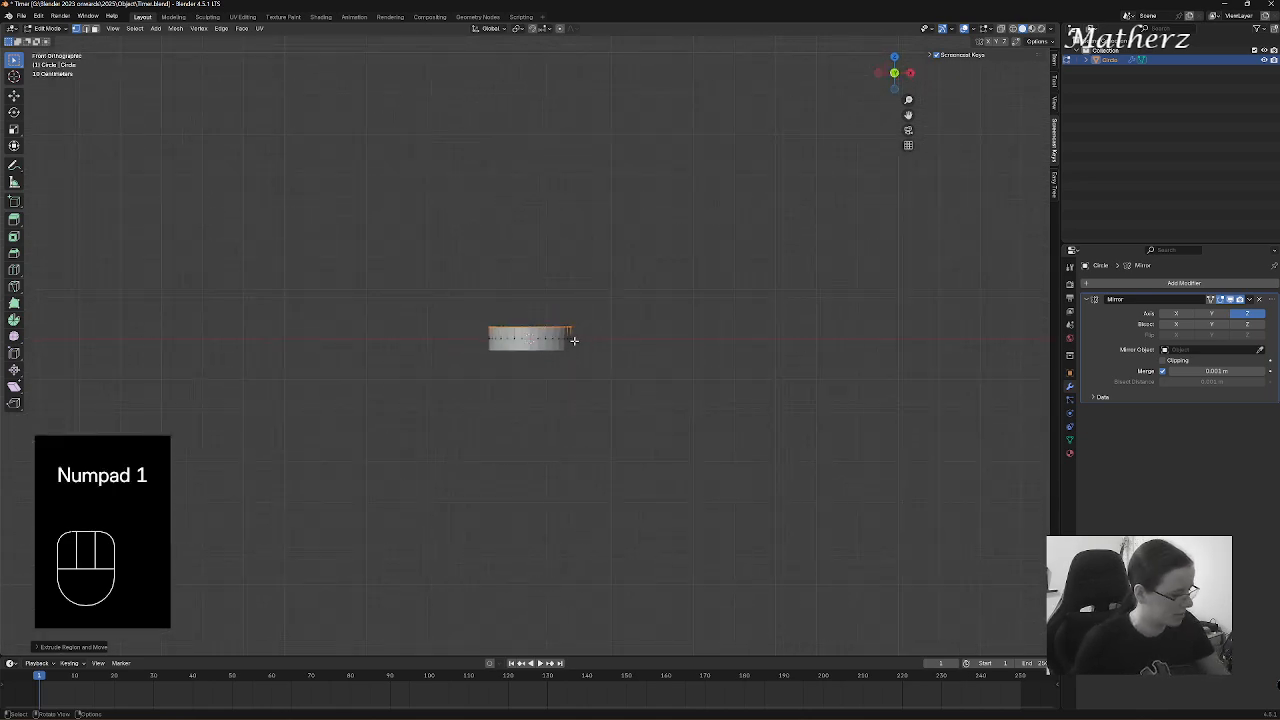
pyautogui.scroll(1, 573, 341)
pyautogui.press('e')
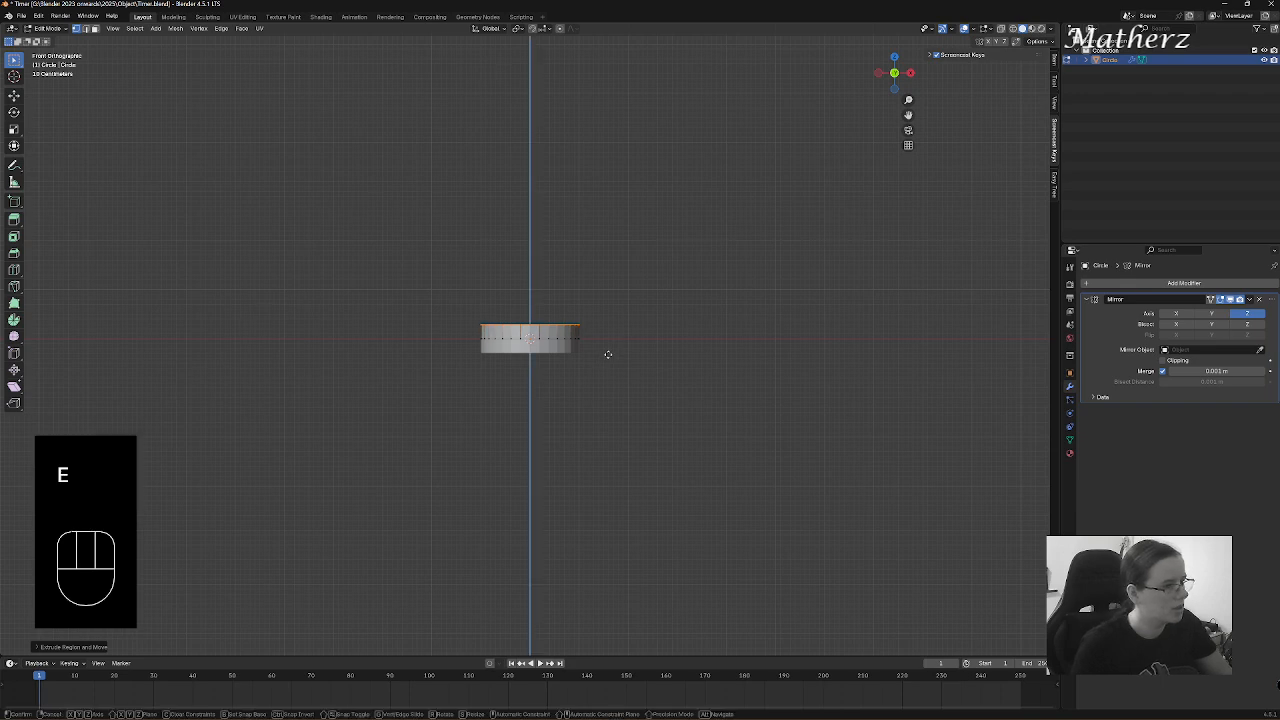
pyautogui.click(601, 318)
pyautogui.press('s')
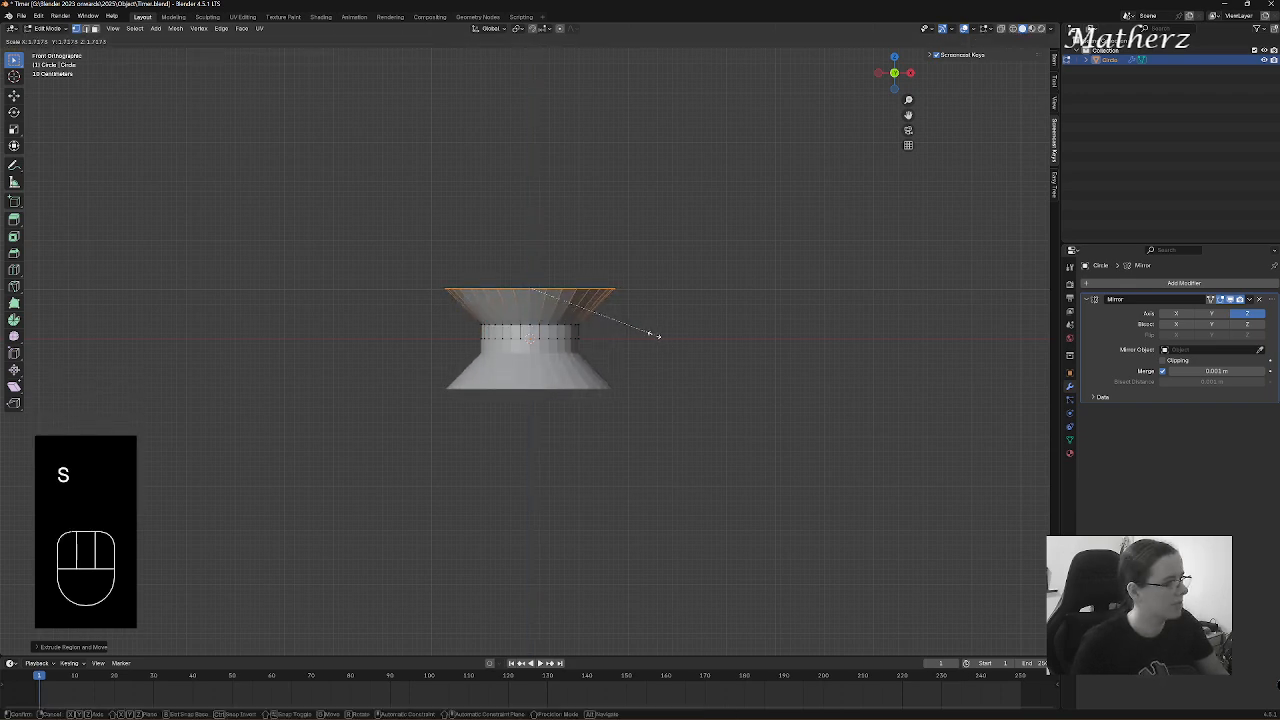
pyautogui.click(632, 326)
# - Lower the flared top face along Z to just above the neck and scale it inward for a gentler flare
pyautogui.press('g')
pyautogui.press('z')
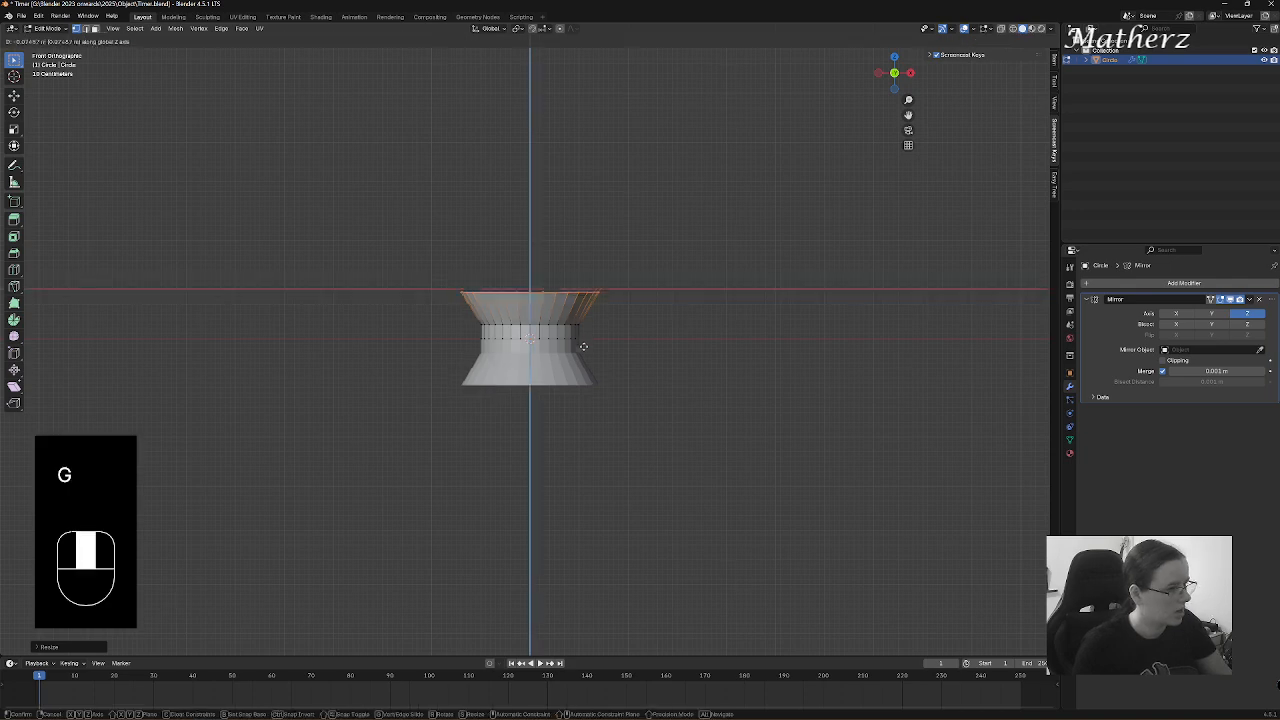
pyautogui.click(681, 325)
pyautogui.press('s')
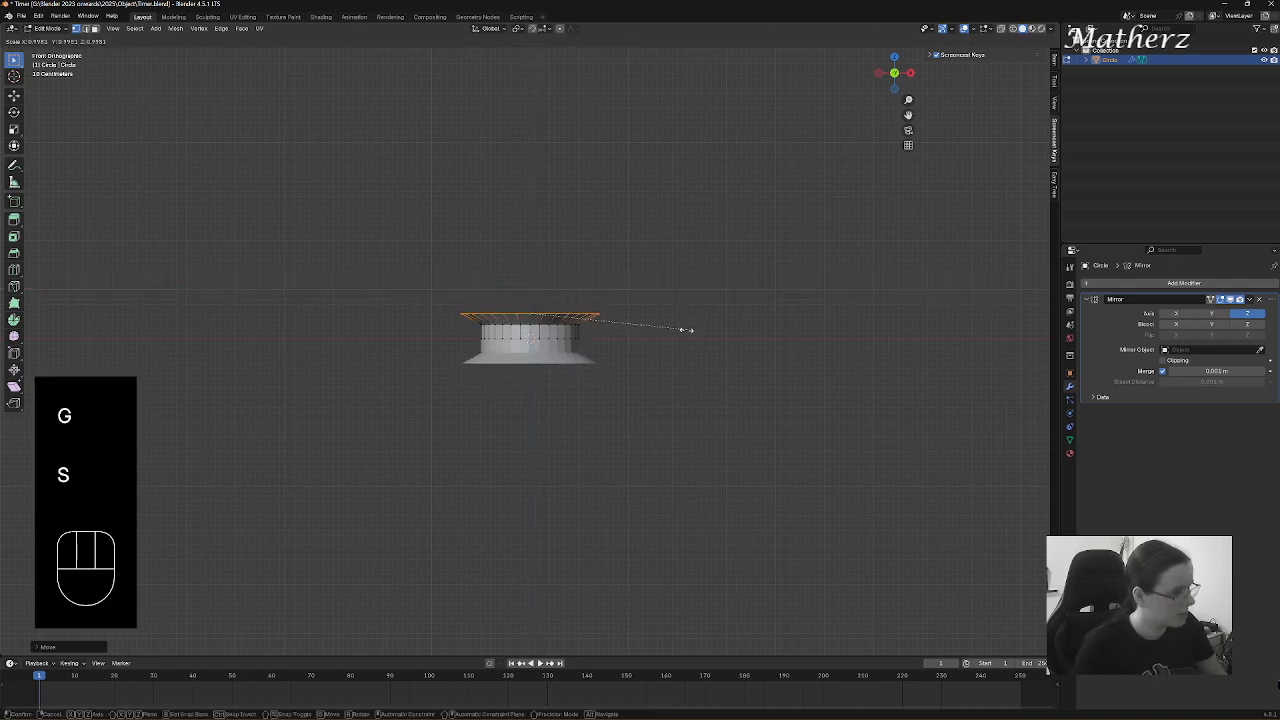
pyautogui.click(655, 326)
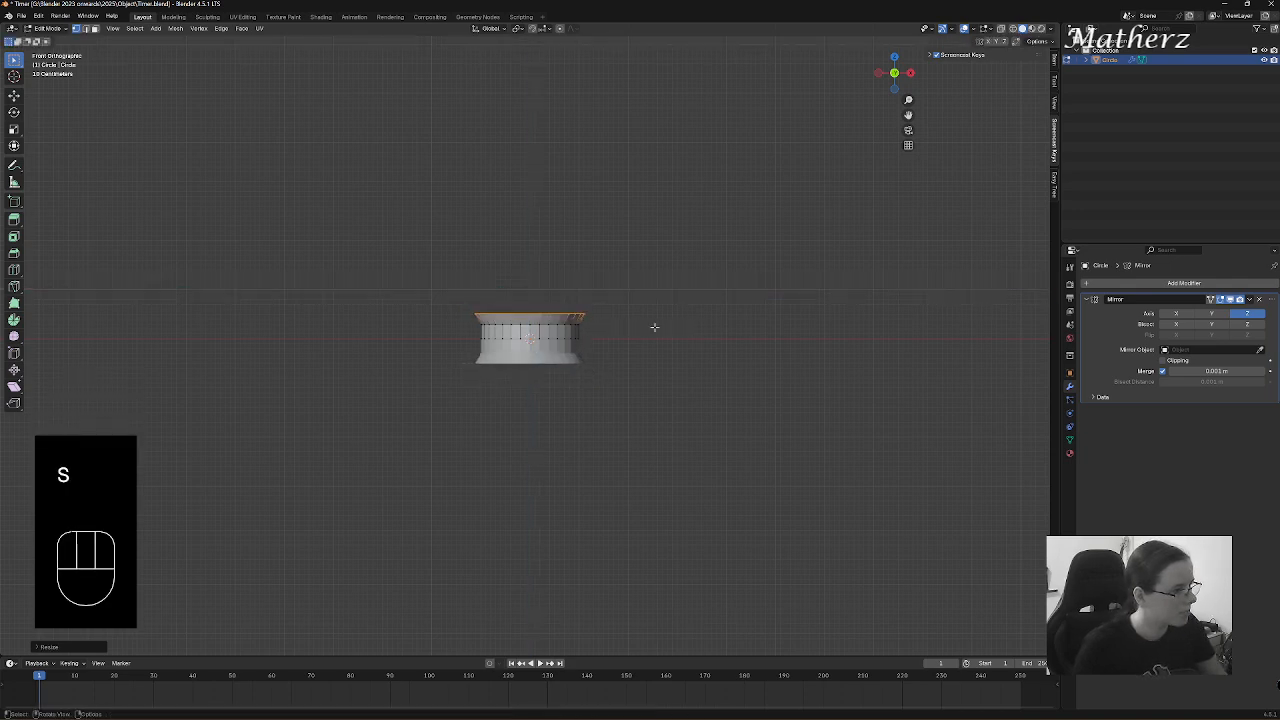
pyautogui.moveTo(706, 349); pyautogui.dragTo(514, 331, button='middle')
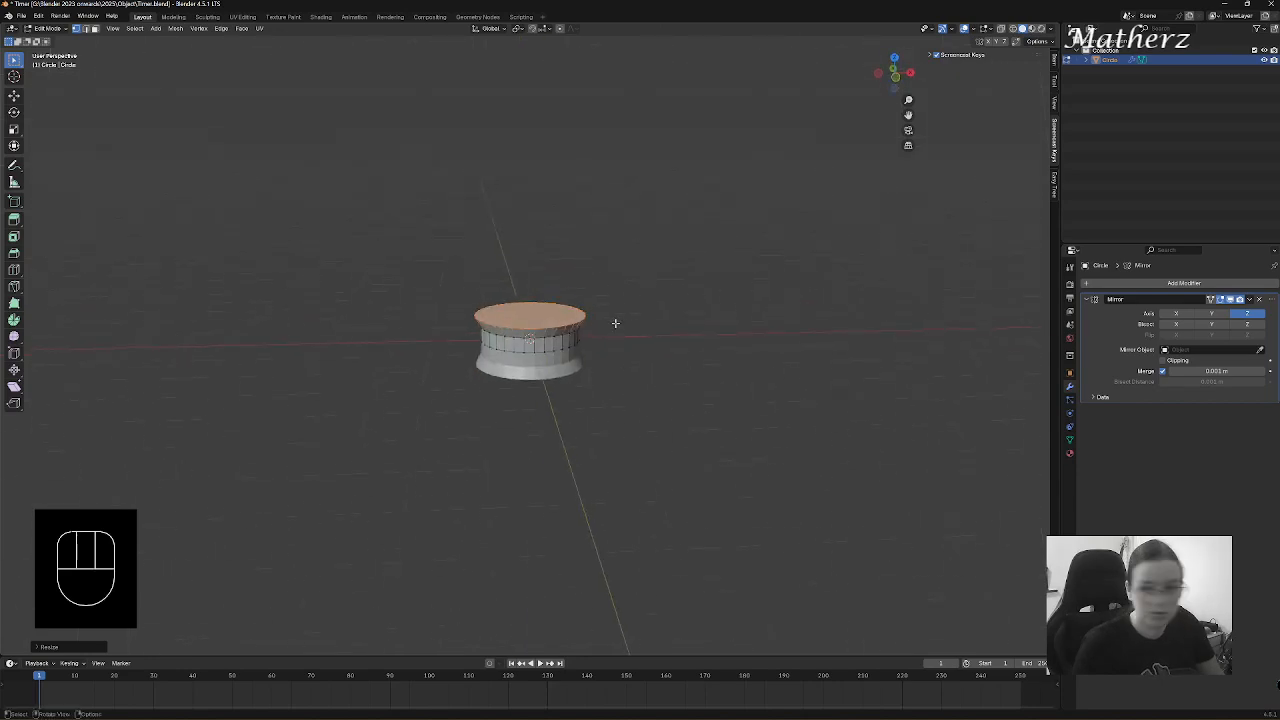
# - In front view, extrude the top face up by a short section and widen it slightly to continue the curve
pyautogui.press('KP_1')
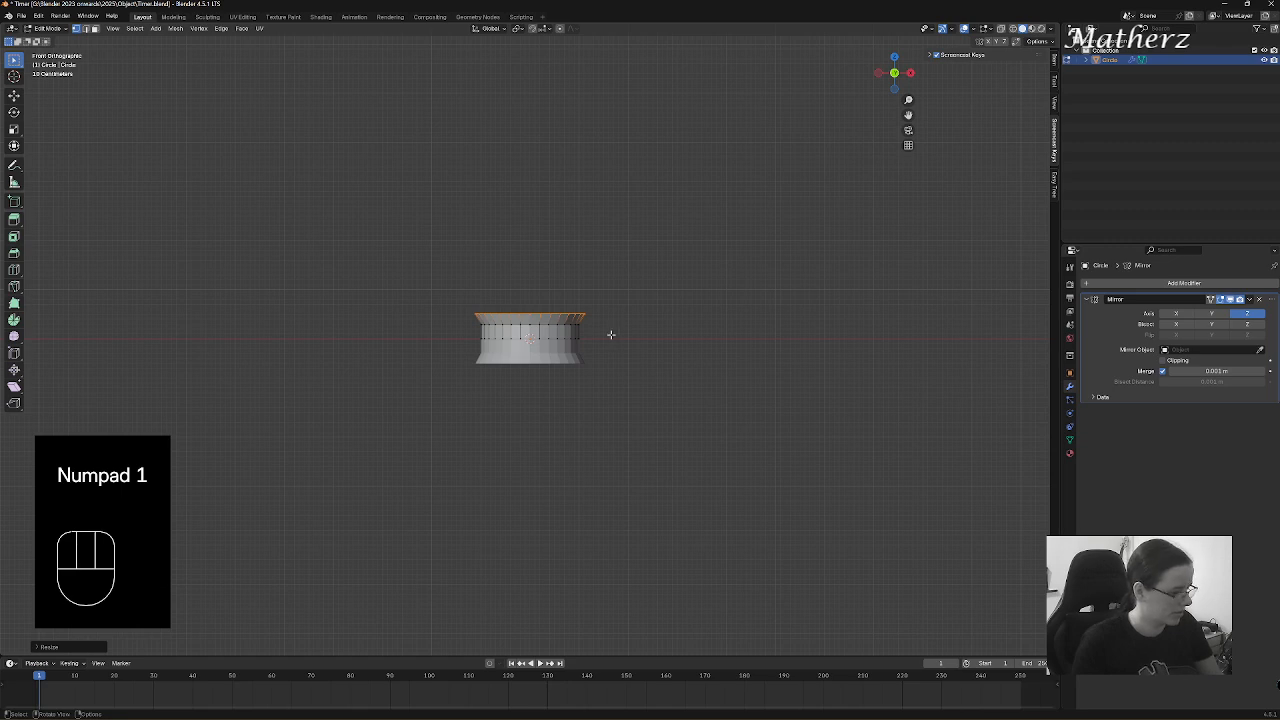
pyautogui.press('e')
pyautogui.click(610, 318)
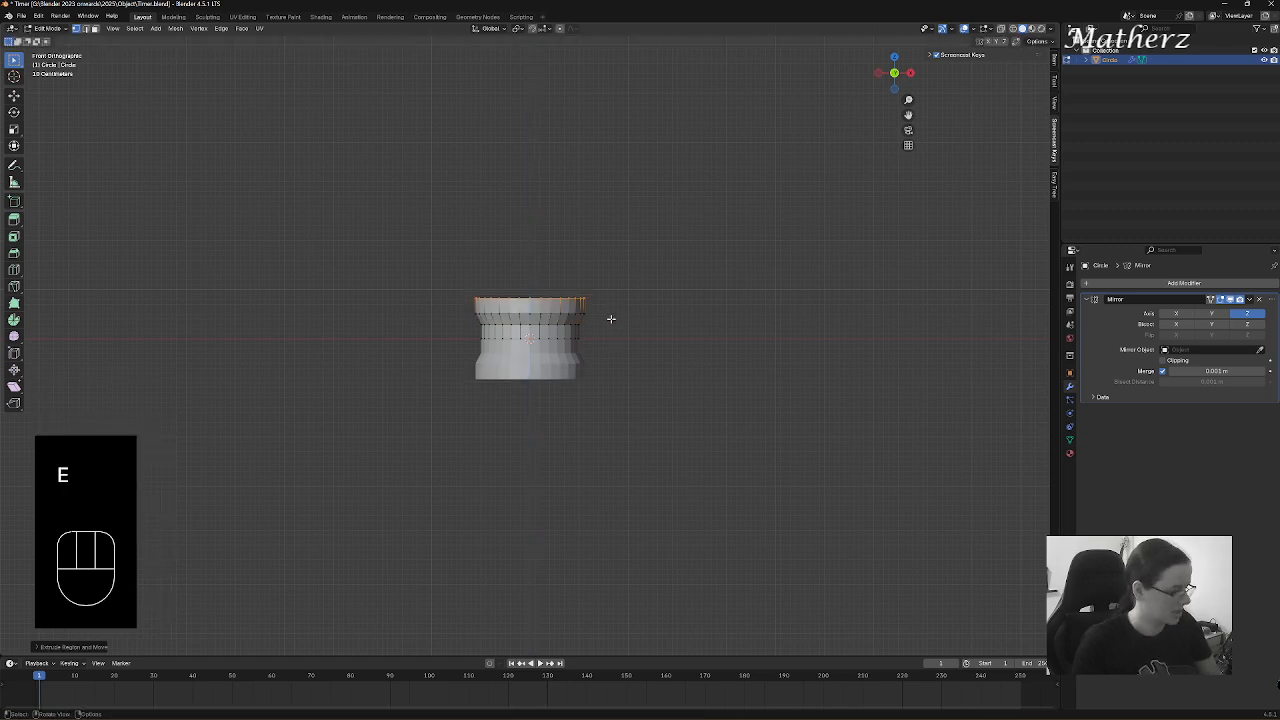
pyautogui.press('s')
pyautogui.click(628, 328)
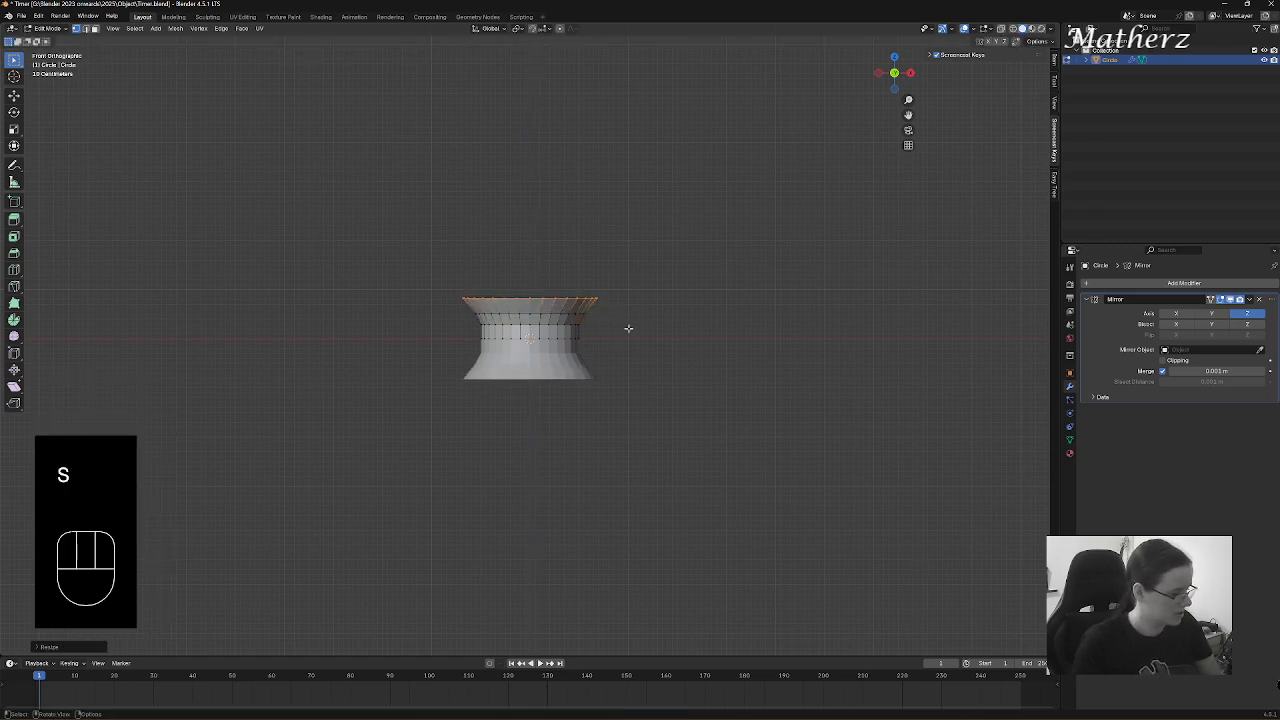
# - Extrude the top face upward by a taller section and scale the new rim outward by about 1.8
pyautogui.press('e')
pyautogui.click(634, 287)
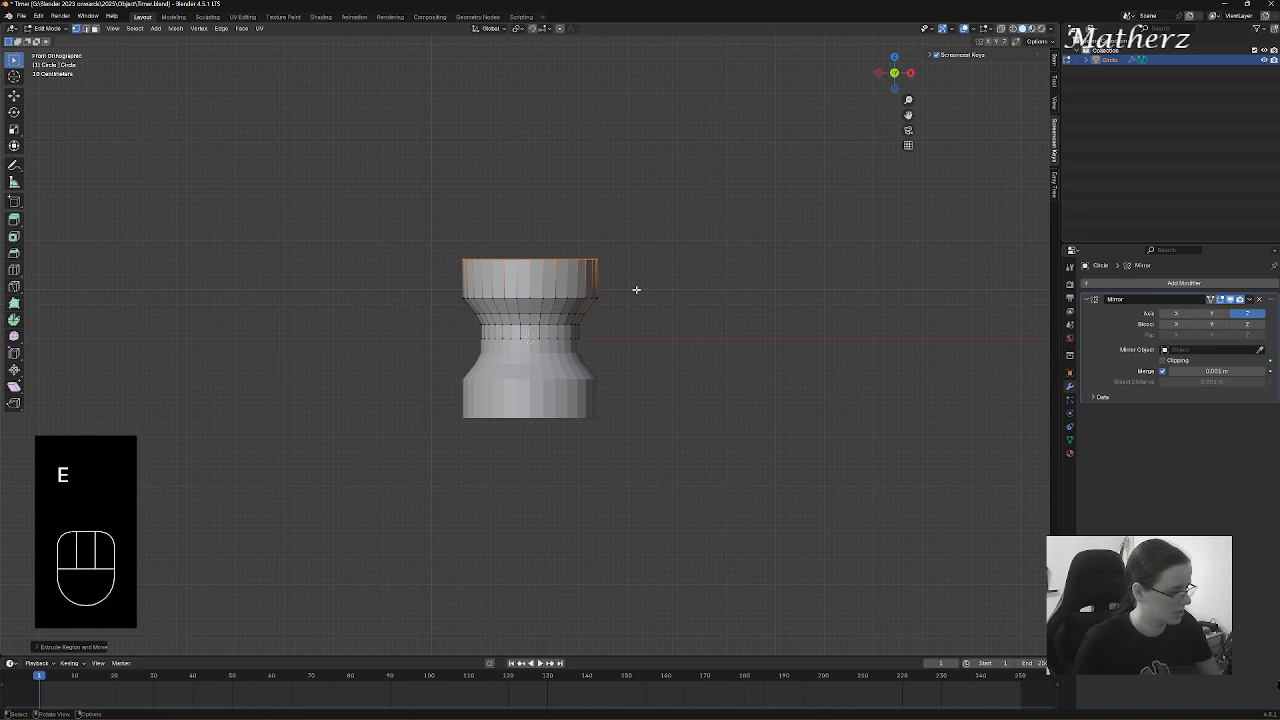
pyautogui.press('s')
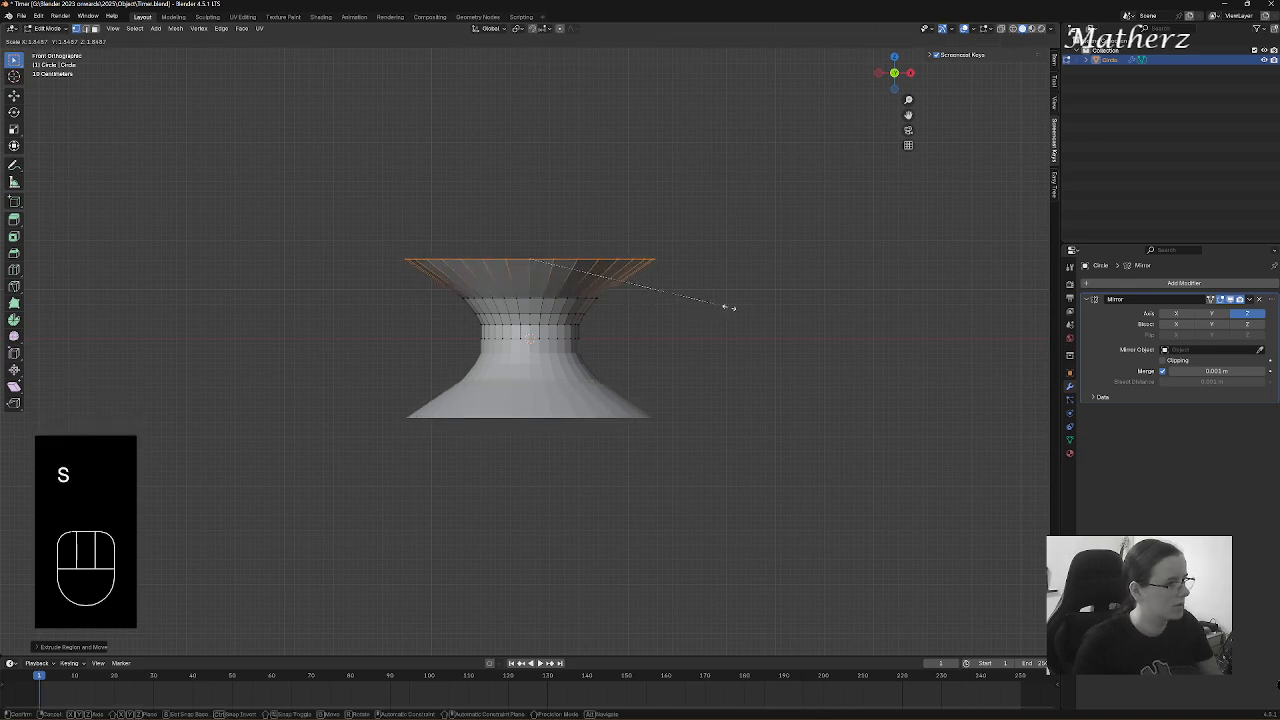
pyautogui.click(721, 309)
# - Extrude the top face again and scale it by about 1.9 to broaden the hourglass bulb
pyautogui.scroll(-3, 683, 327)
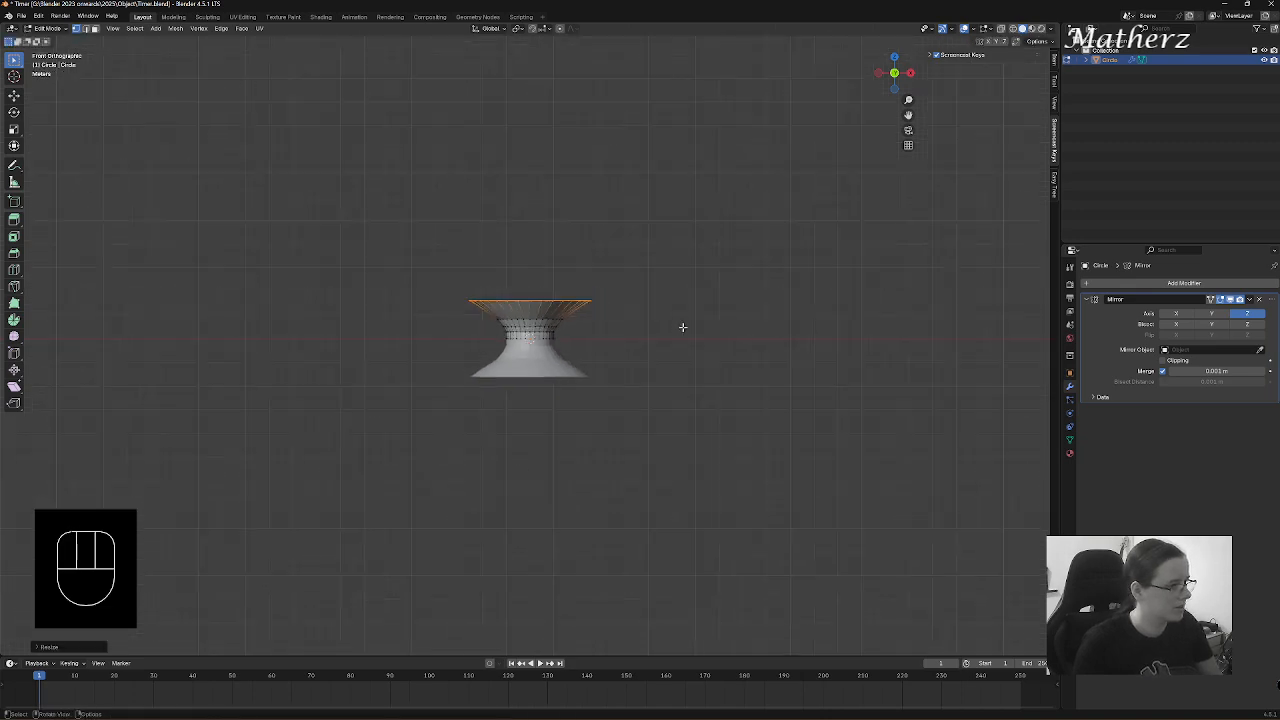
pyautogui.press('e')
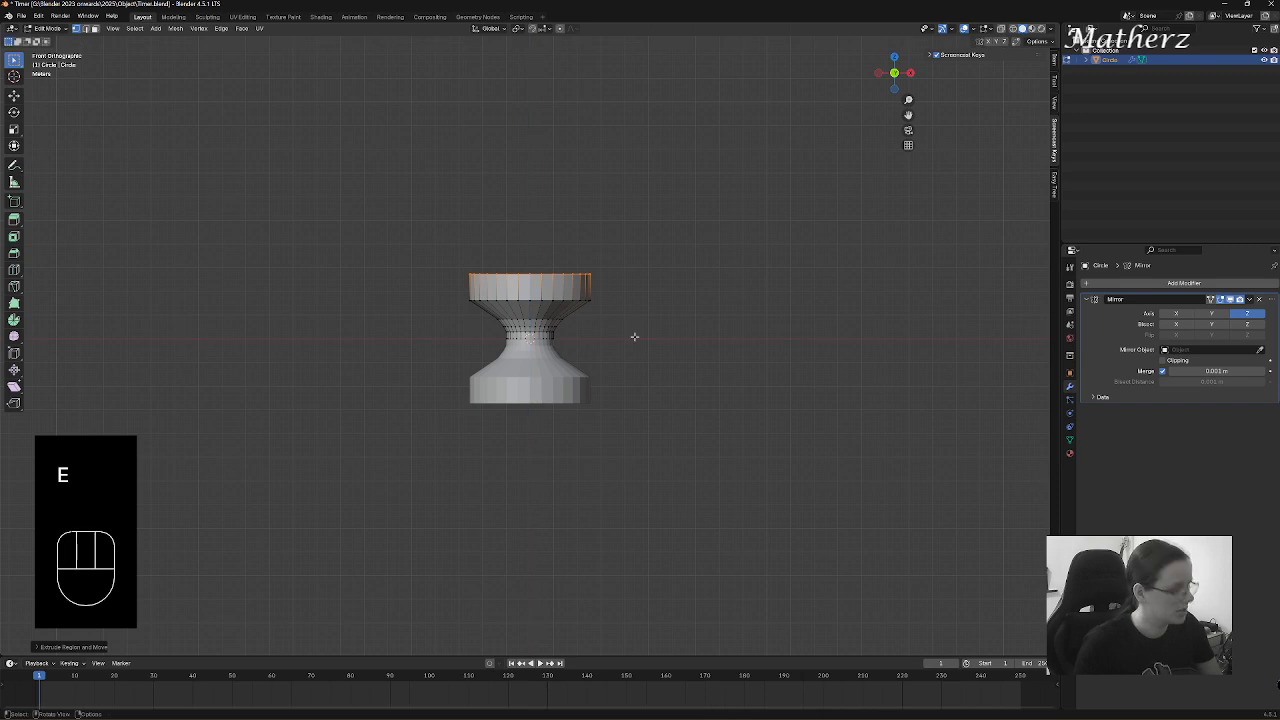
pyautogui.click(633, 337)
pyautogui.press('s')
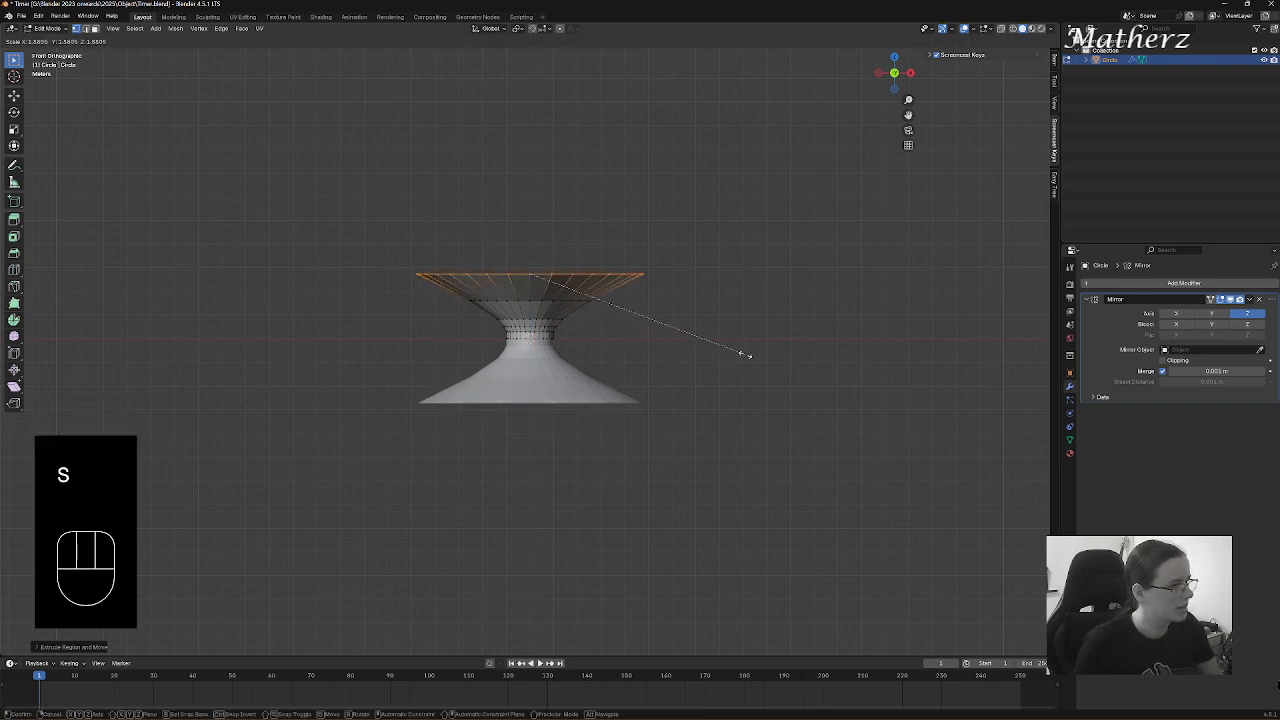
pyautogui.click(745, 356)
# - Extrude another section upward from the bulb's rim and scale its top face outward by about 1.8
pyautogui.press('e')
pyautogui.click(707, 312)
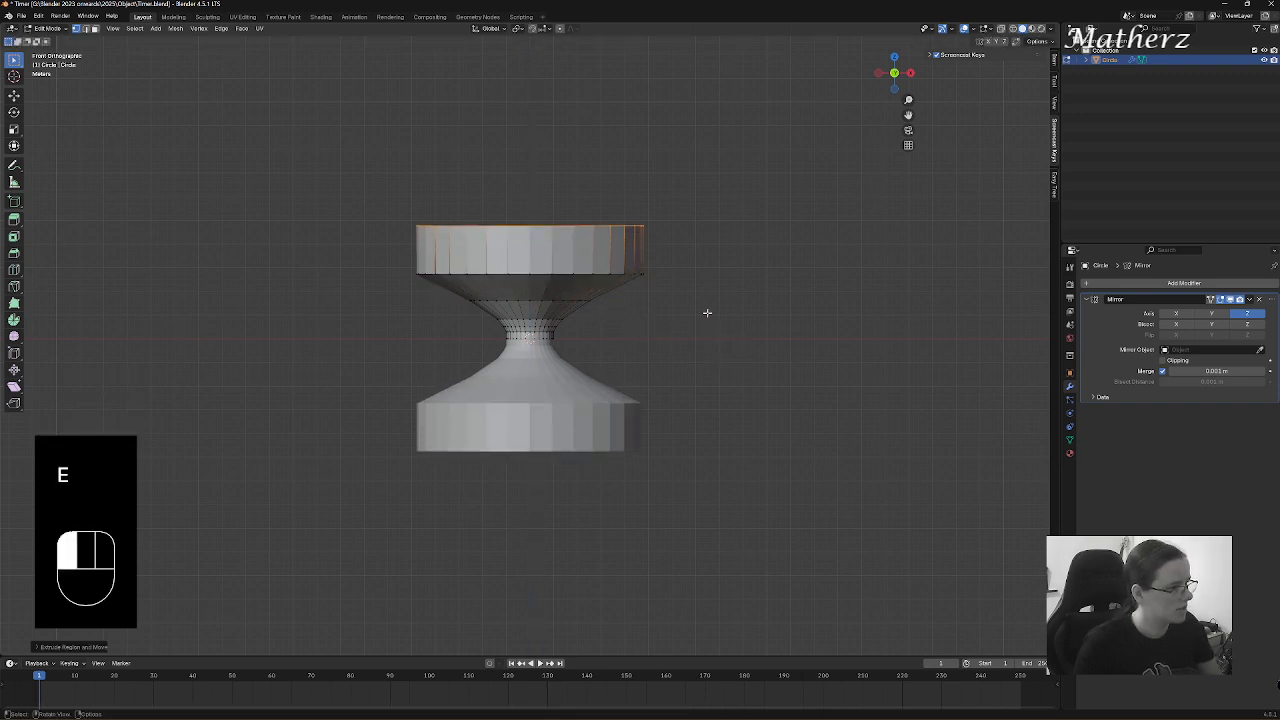
pyautogui.press('s')
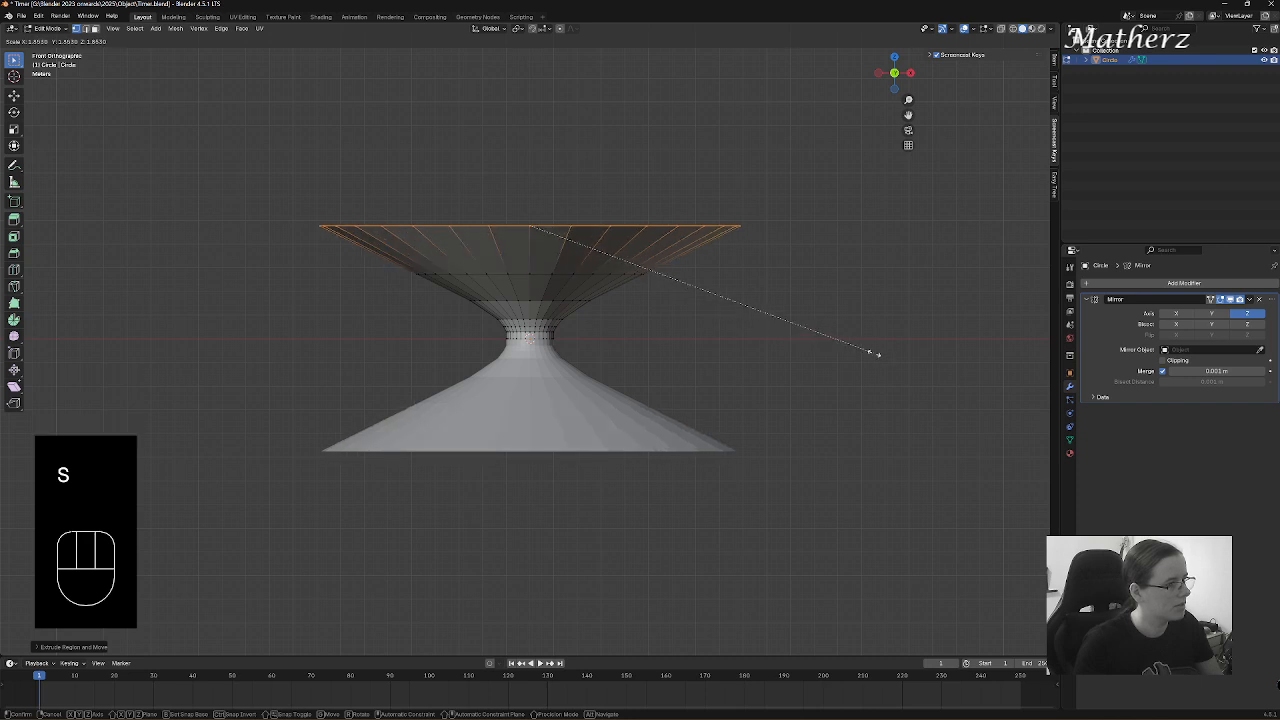
pyautogui.click(873, 352)
pyautogui.press('s')
pyautogui.click(683, 374)
# - Extrude a short section above the wide rim and scale it by about 1.2 so the bulb wall steepens
pyautogui.press('e')
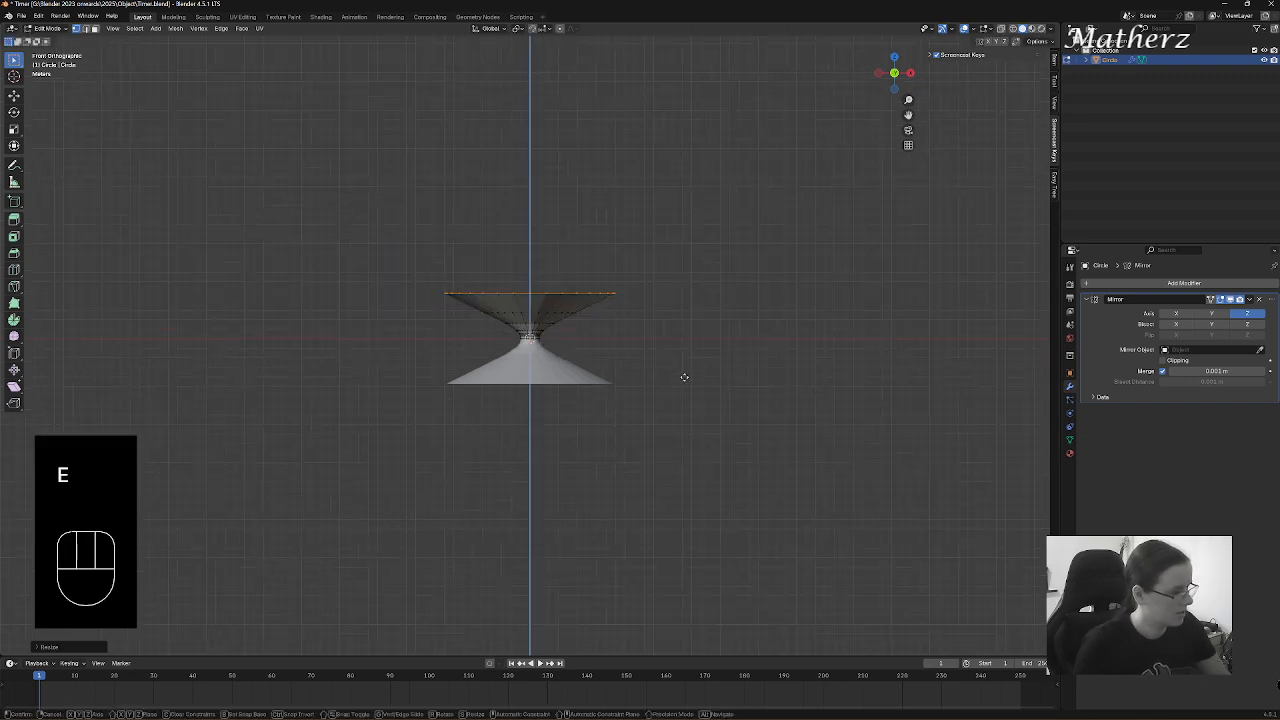
pyautogui.click(688, 358)
pyautogui.press('s')
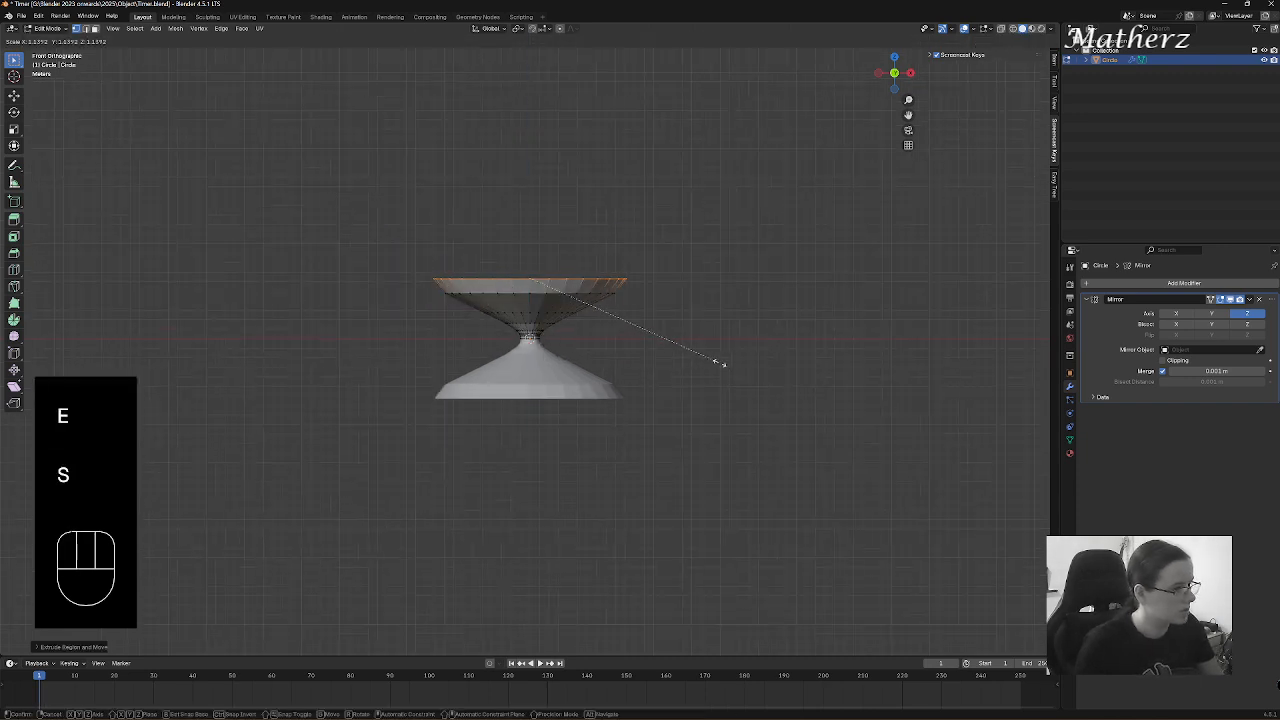
pyautogui.click(729, 363)
# - Extrude the top face upward about 3.5 m and widen it moderately to extend the rounded bulb wall
pyautogui.press('e')
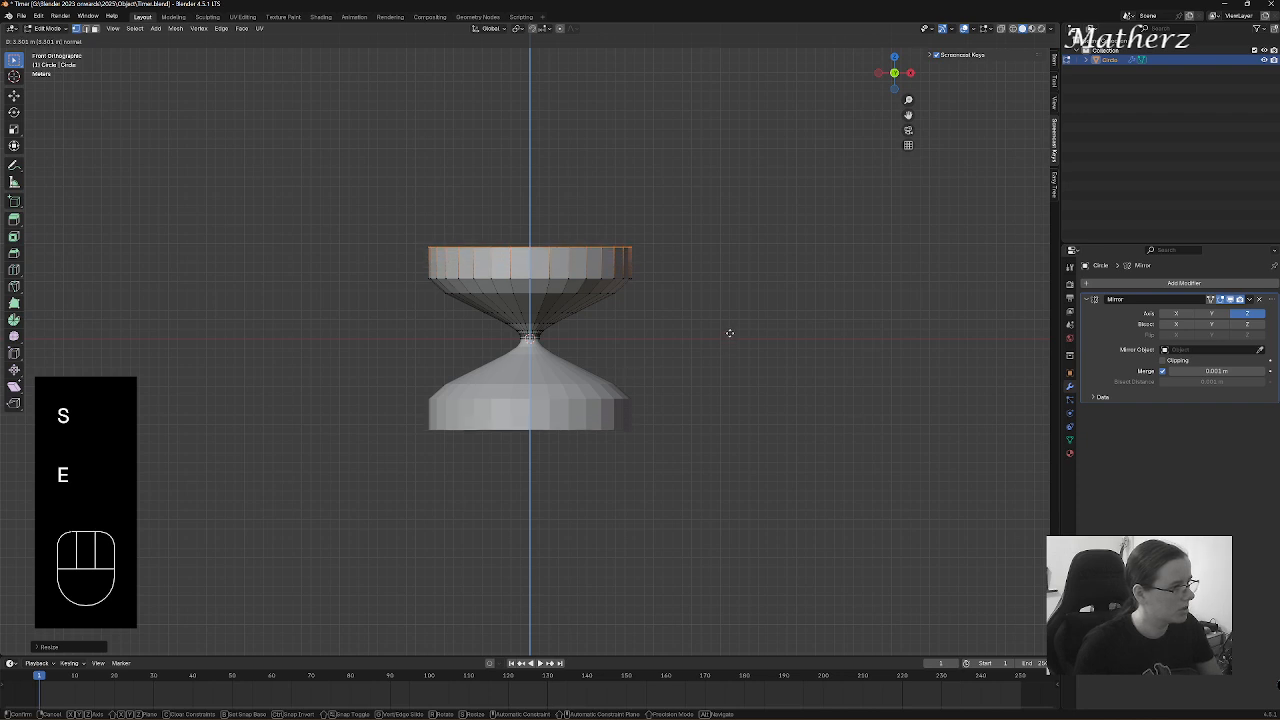
pyautogui.click(731, 333)
pyautogui.press('s')
pyautogui.click(784, 352)
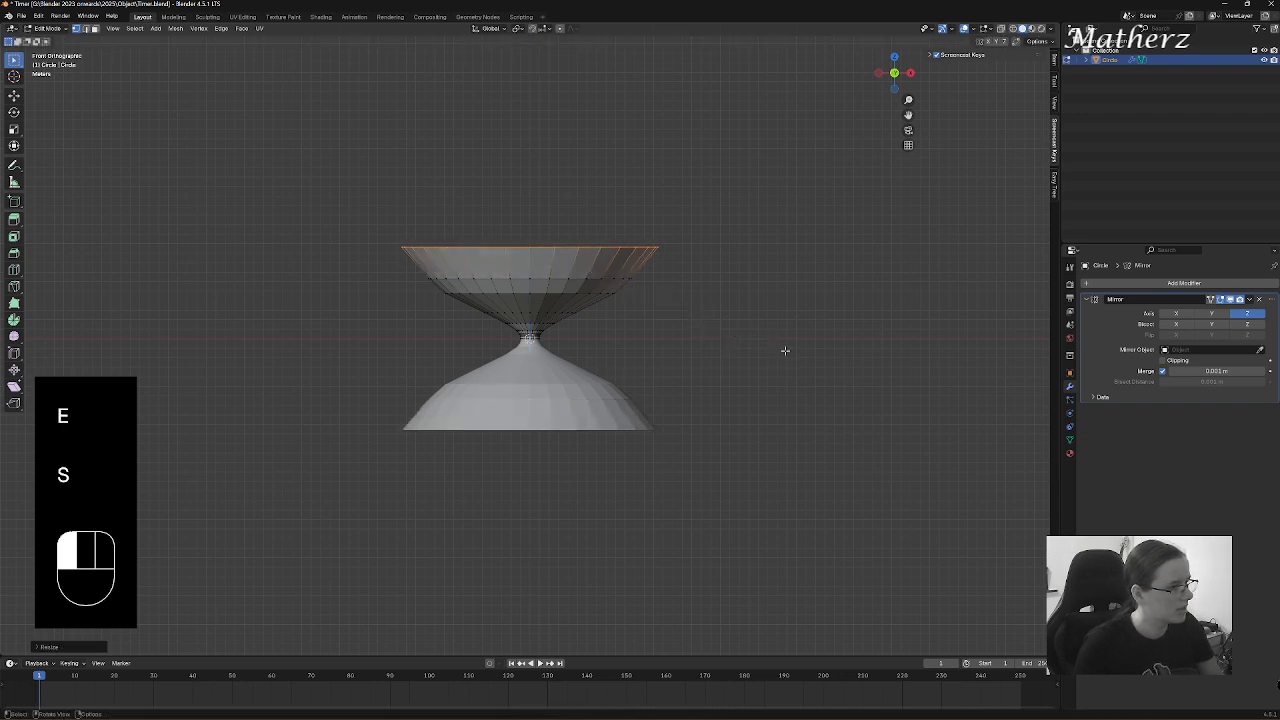
# - Extrude the upper bulb's rim upward and scale it outward by about 1.2 to keep the wall flaring
pyautogui.press('e')
pyautogui.click(799, 300)
pyautogui.press('s')
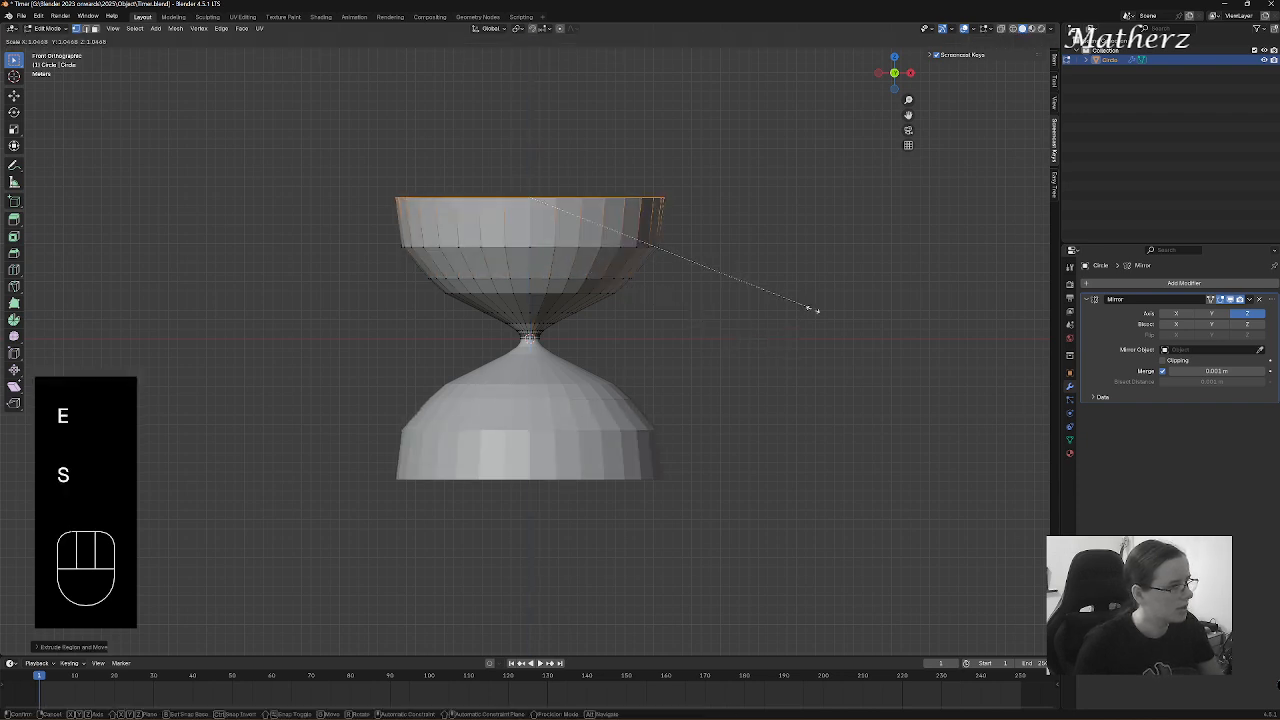
pyautogui.click(859, 326)
# - Extrude a shorter section above the widened rim and scale its edge slightly outward to round off the bulb wall
pyautogui.press('e')
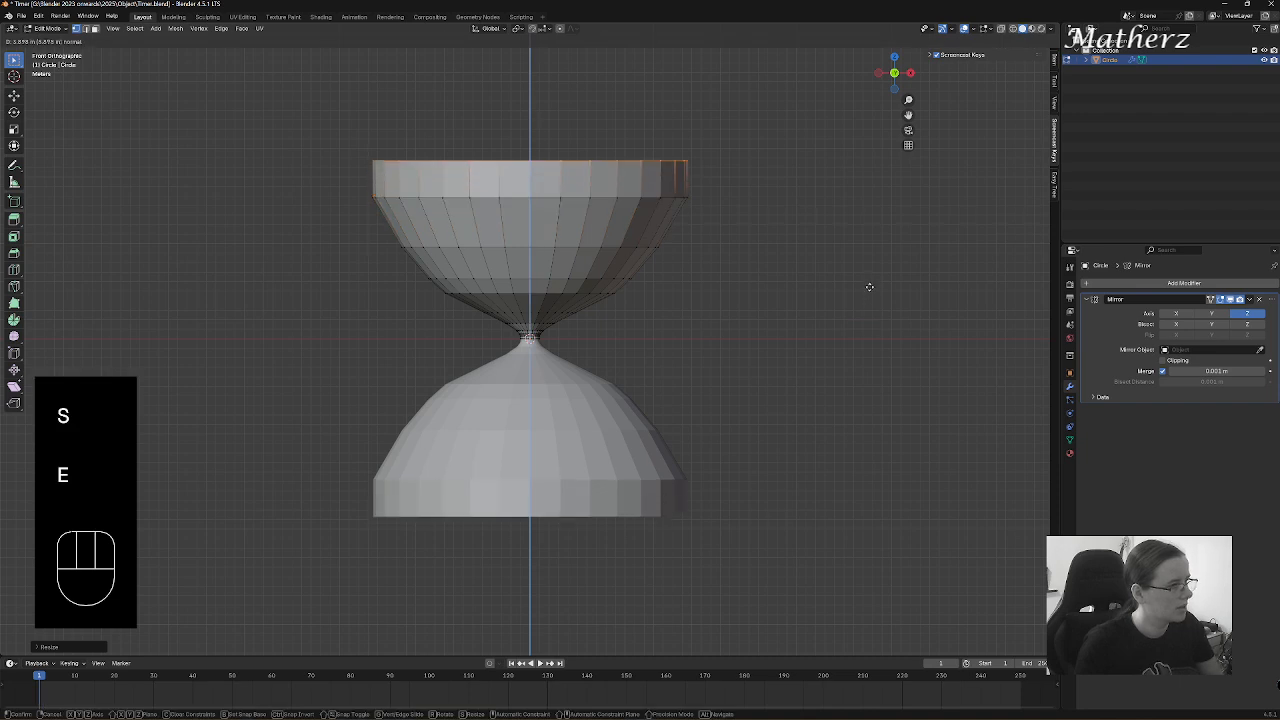
pyautogui.click(868, 283)
pyautogui.press('s')
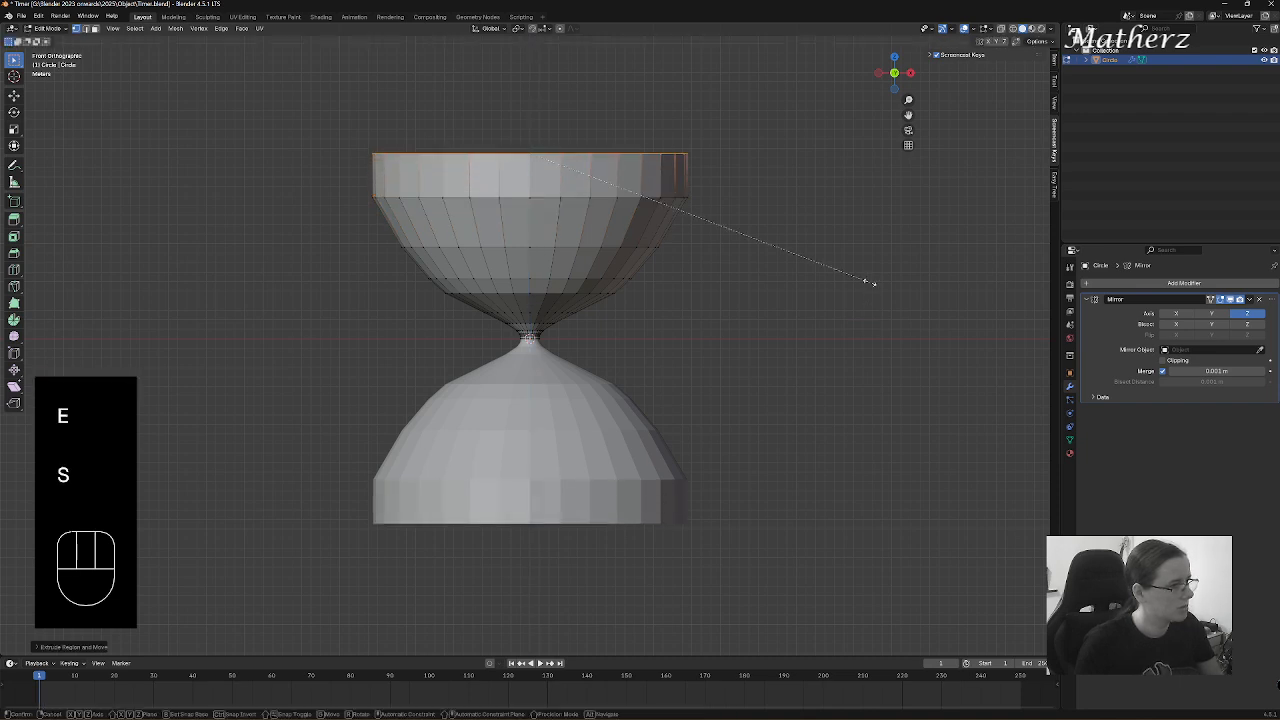
pyautogui.click(889, 290)
# - Extrude a straight section at the bulb's widest part, followed by another above it with its rim scaled inward to about 0.9
pyautogui.press('e')
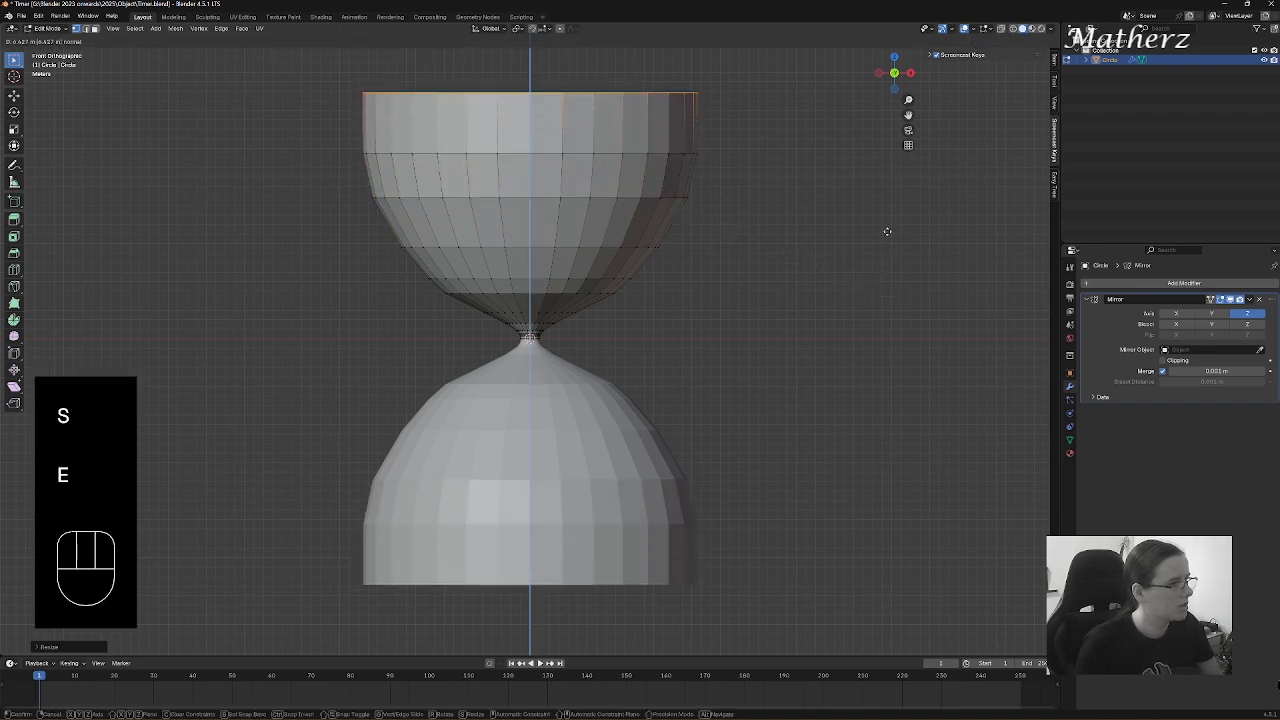
pyautogui.click(885, 214)
pyautogui.scroll(-2, 822, 252)
pyautogui.keyDown('shift'); pyautogui.moveTo(671, 229); pyautogui.dragTo(700, 389, button='middle'); pyautogui.keyUp('shift')
pyautogui.press('e')
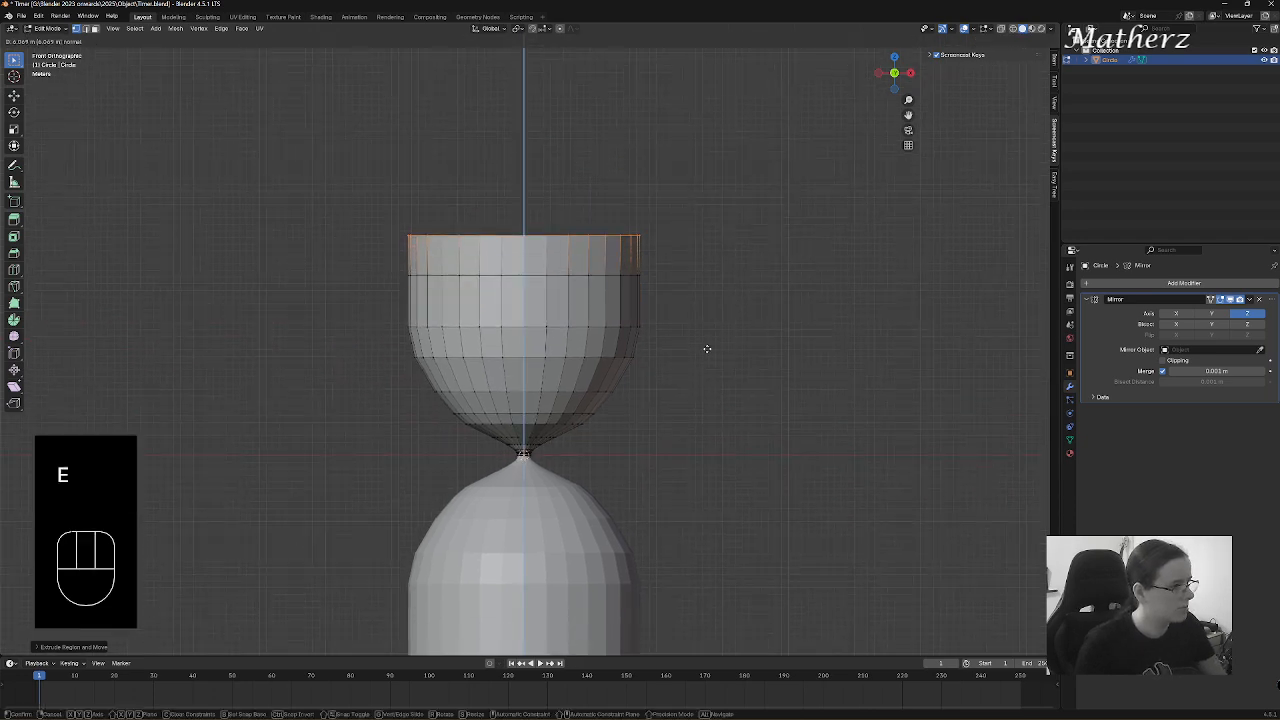
pyautogui.click(708, 350)
pyautogui.press('s')
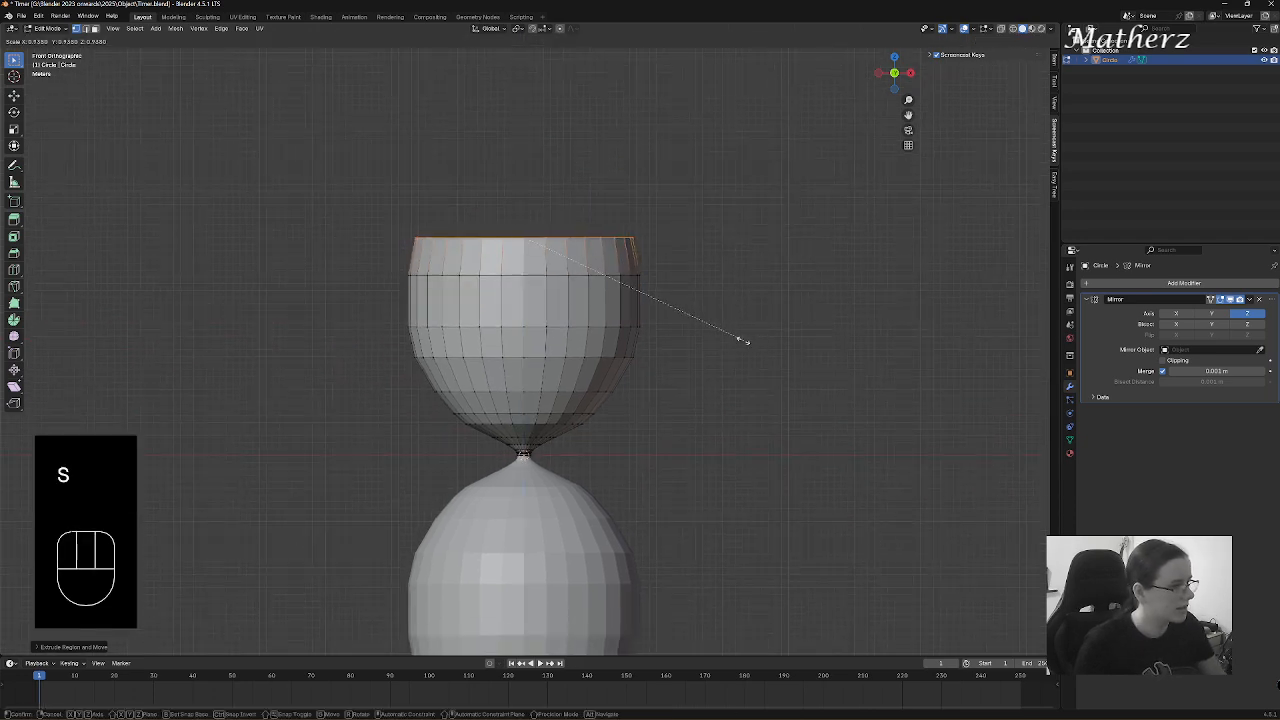
pyautogui.click(726, 336)
# - Try extruding two more sections above the tapered rim, scaling each inward by roughly a quarter to form a dome
pyautogui.press('e')
pyautogui.click(727, 302)
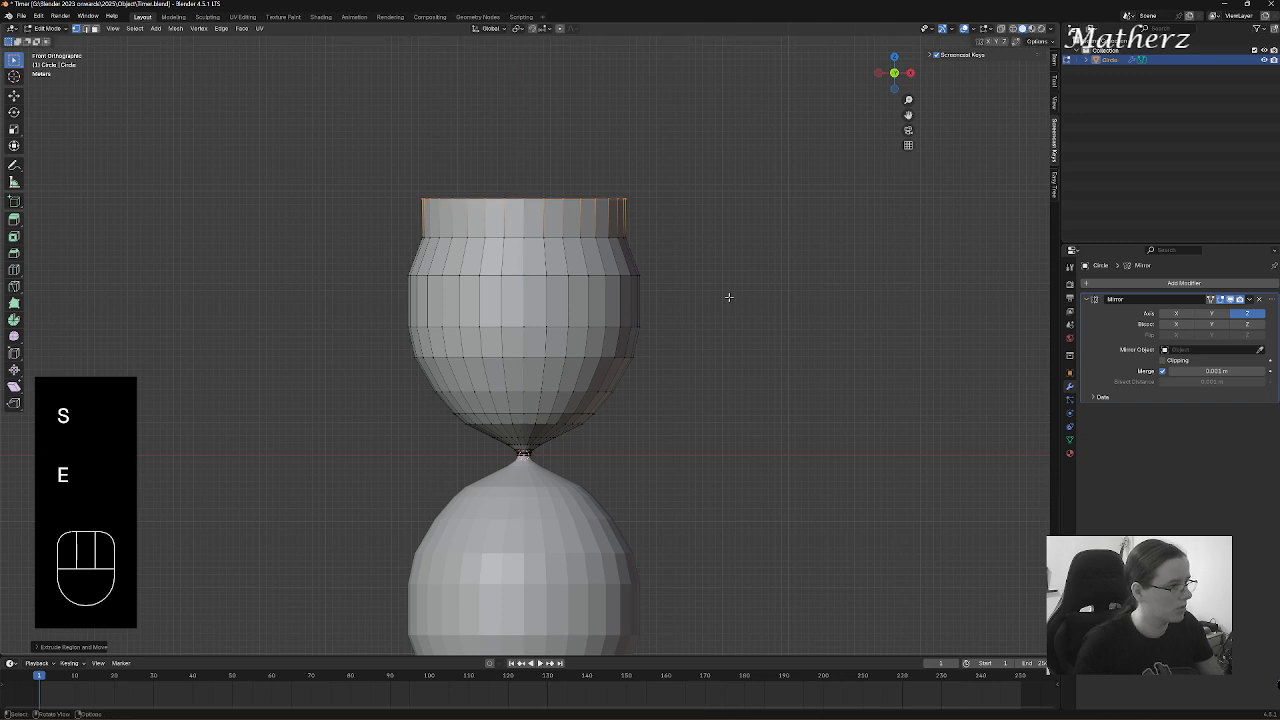
pyautogui.press('s')
pyautogui.click(666, 289)
pyautogui.press('e')
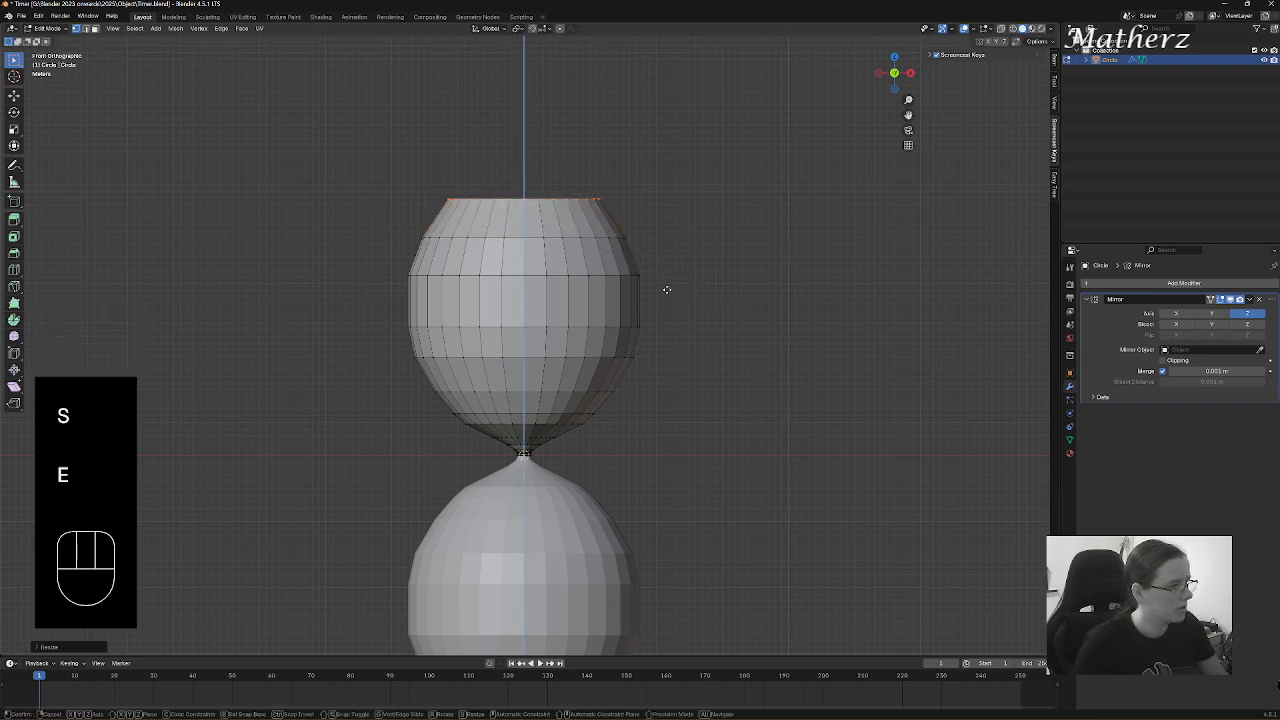
pyautogui.click(672, 275)
pyautogui.press('s')
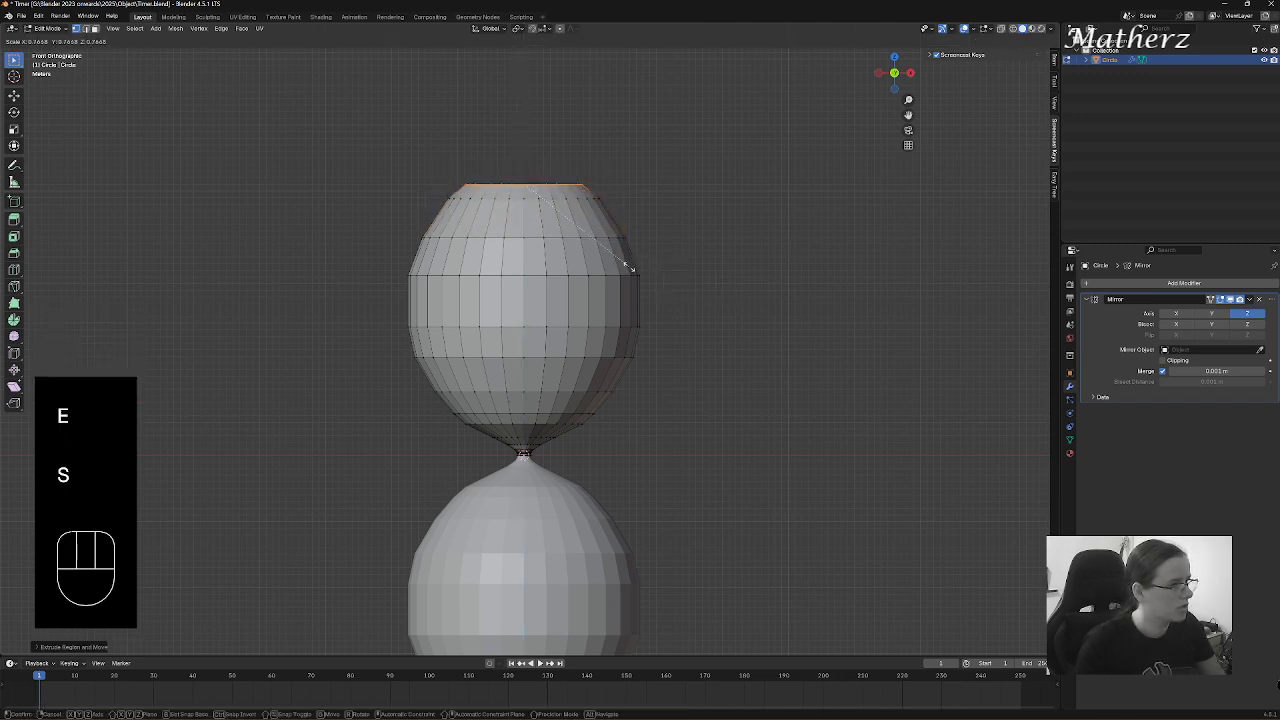
pyautogui.click(625, 264)
# - Try extruding two very short sections at the top of the dome, shrinking each rim to nearly close the bulb
pyautogui.press('e')
pyautogui.click(620, 254)
pyautogui.press('s')
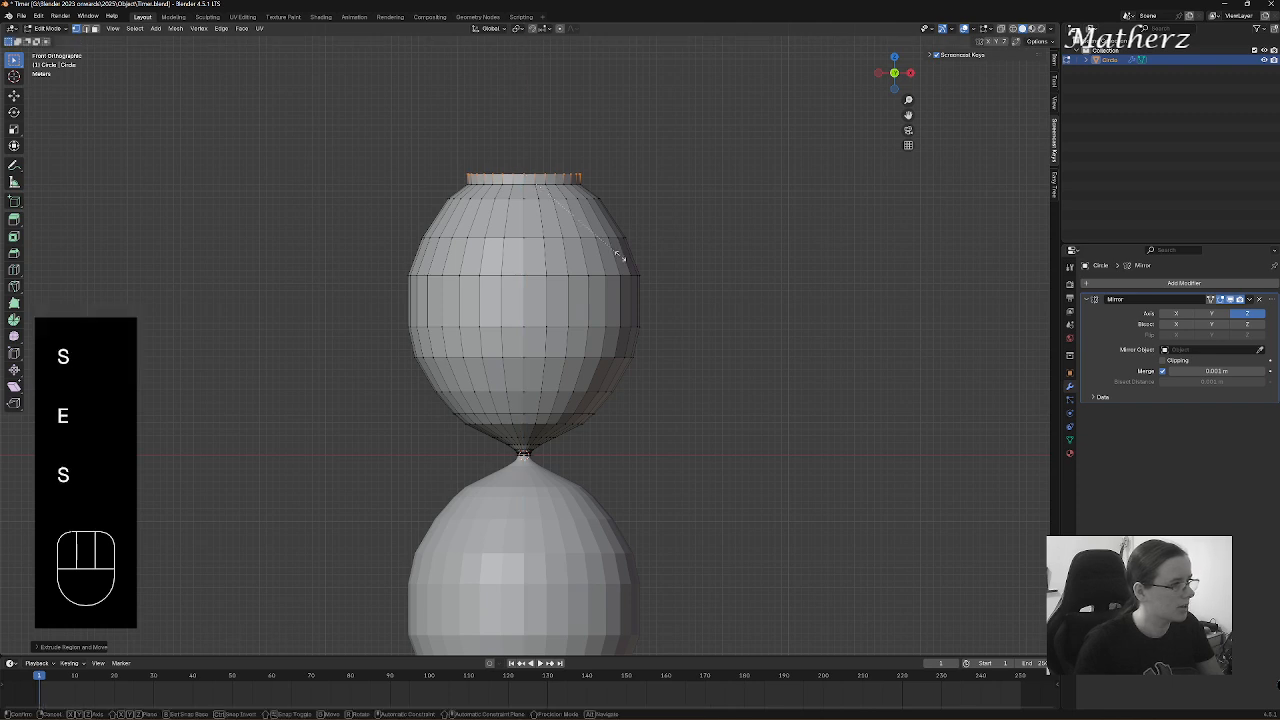
pyautogui.click(547, 246)
pyautogui.press('e')
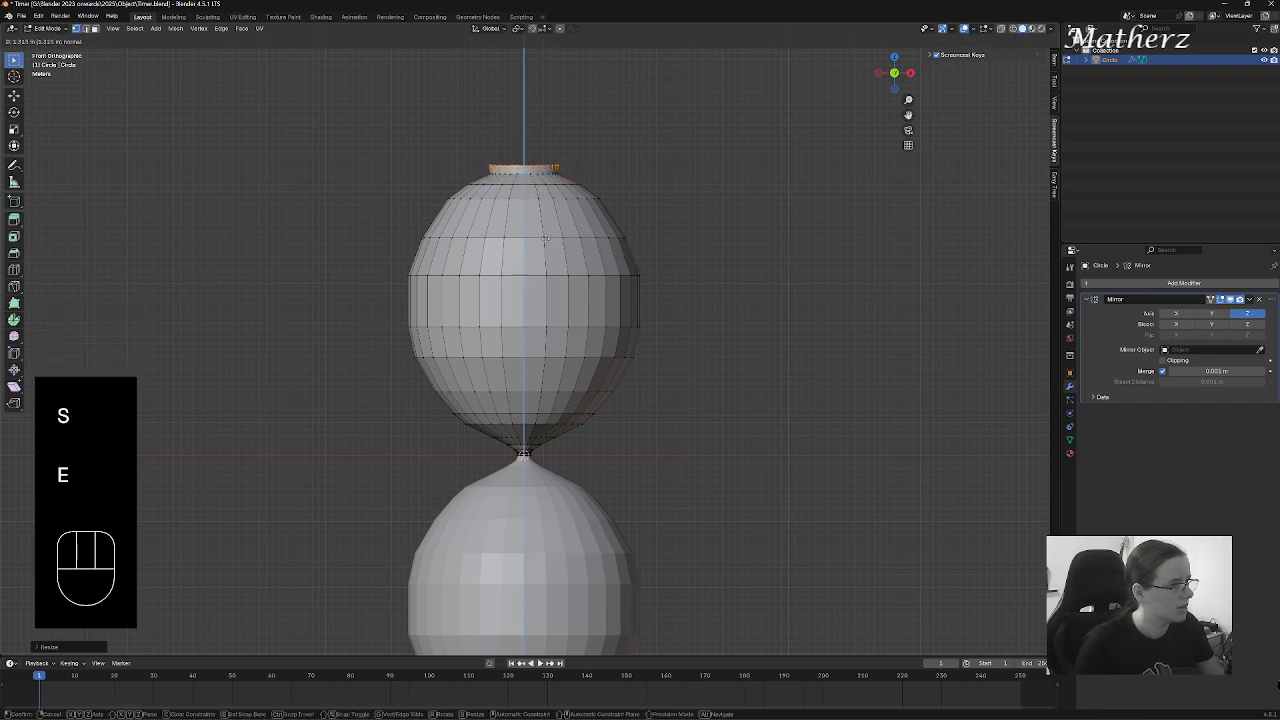
pyautogui.click(545, 245)
pyautogui.press('s')
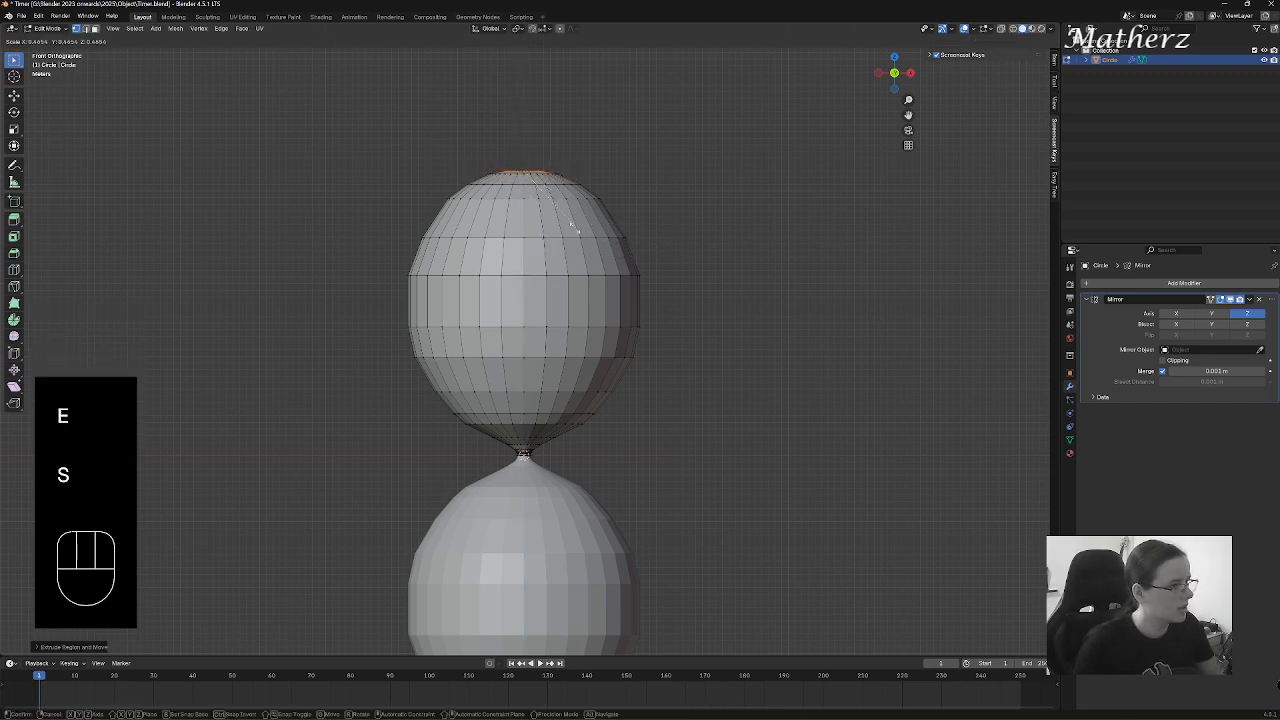
pyautogui.click(548, 228)
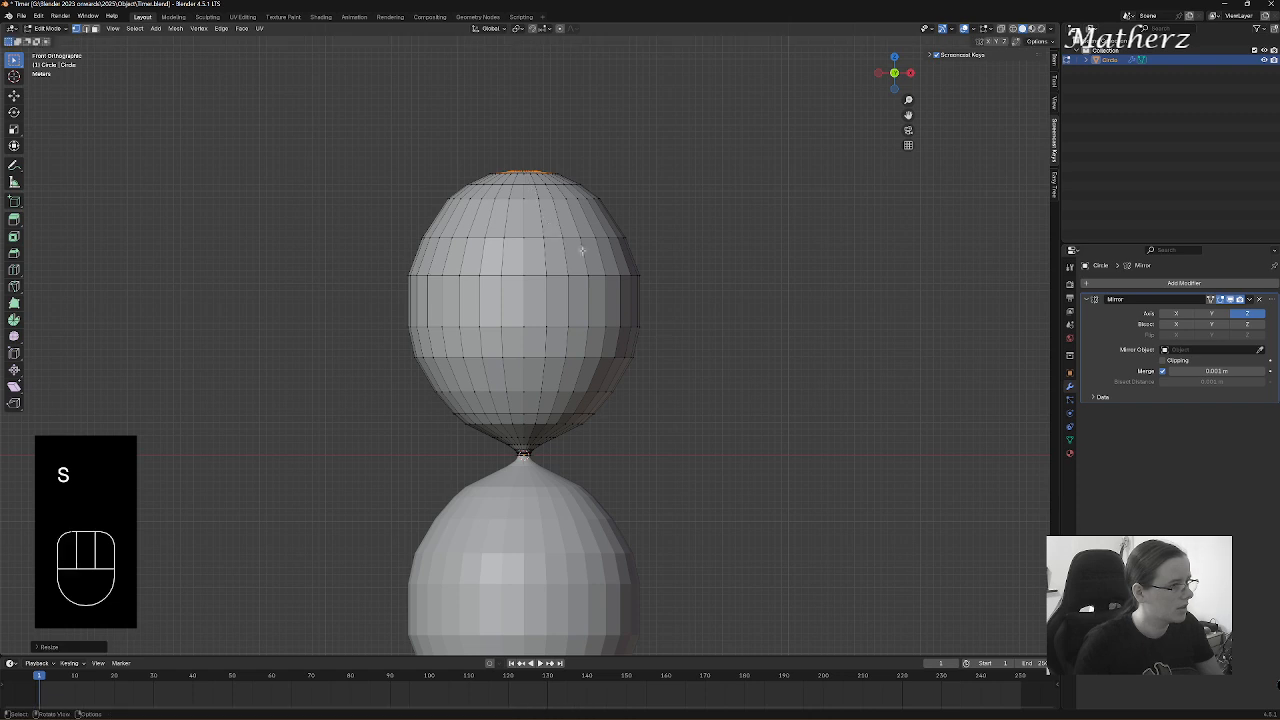
# - Switch to Object Mode and try stretching the whole hourglass slightly along the Z axis
pyautogui.click(48, 28)
pyautogui.click(50, 41)
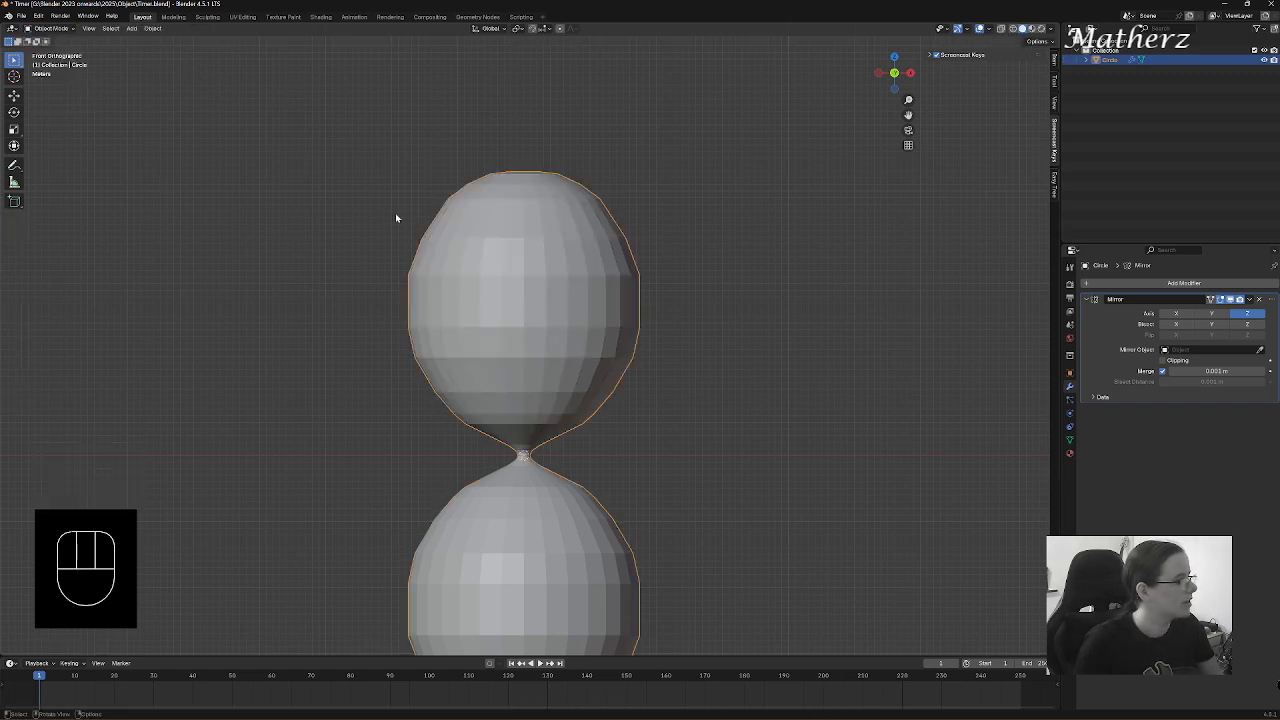
pyautogui.moveTo(731, 399)
pyautogui.mouseDown(button='middle')
pyautogui.moveTo(657, 420)
pyautogui.moveTo(583, 503)
pyautogui.moveTo(582, 466)
pyautogui.moveTo(646, 426)
pyautogui.moveTo(617, 449)
pyautogui.moveTo(670, 428)
pyautogui.moveTo(640, 442)
pyautogui.mouseUp(button='middle')
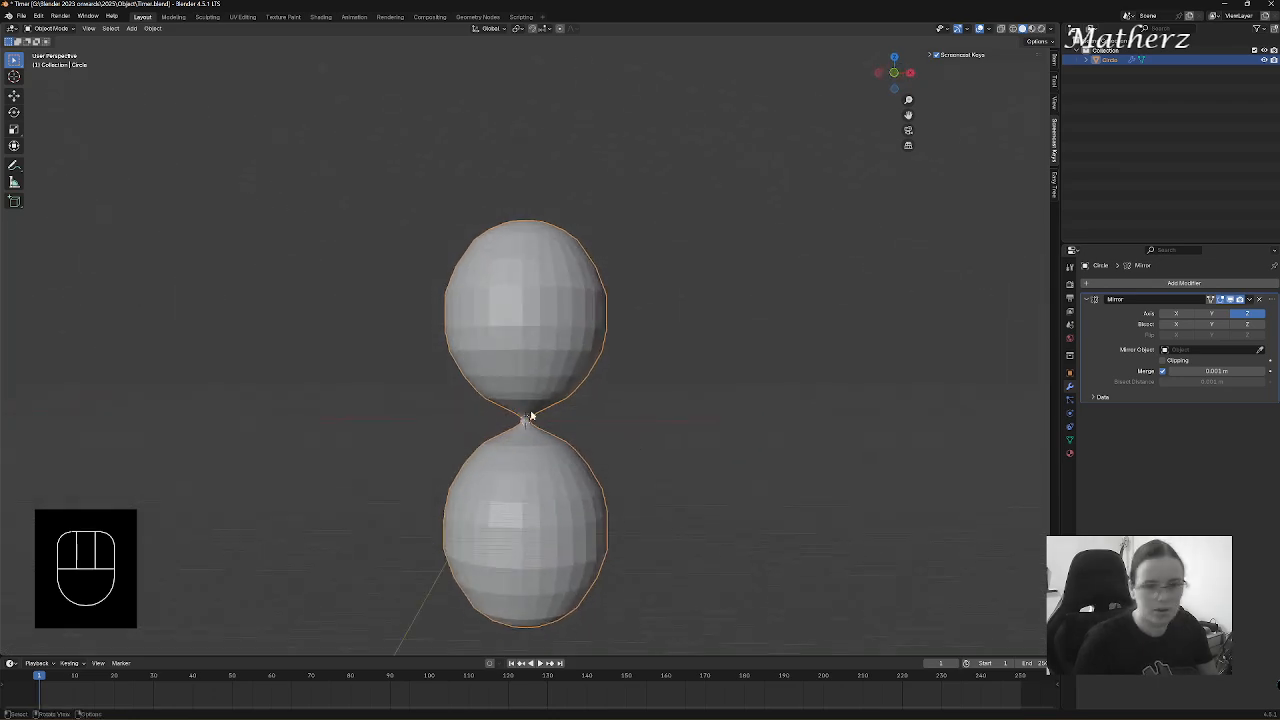
pyautogui.press('s')
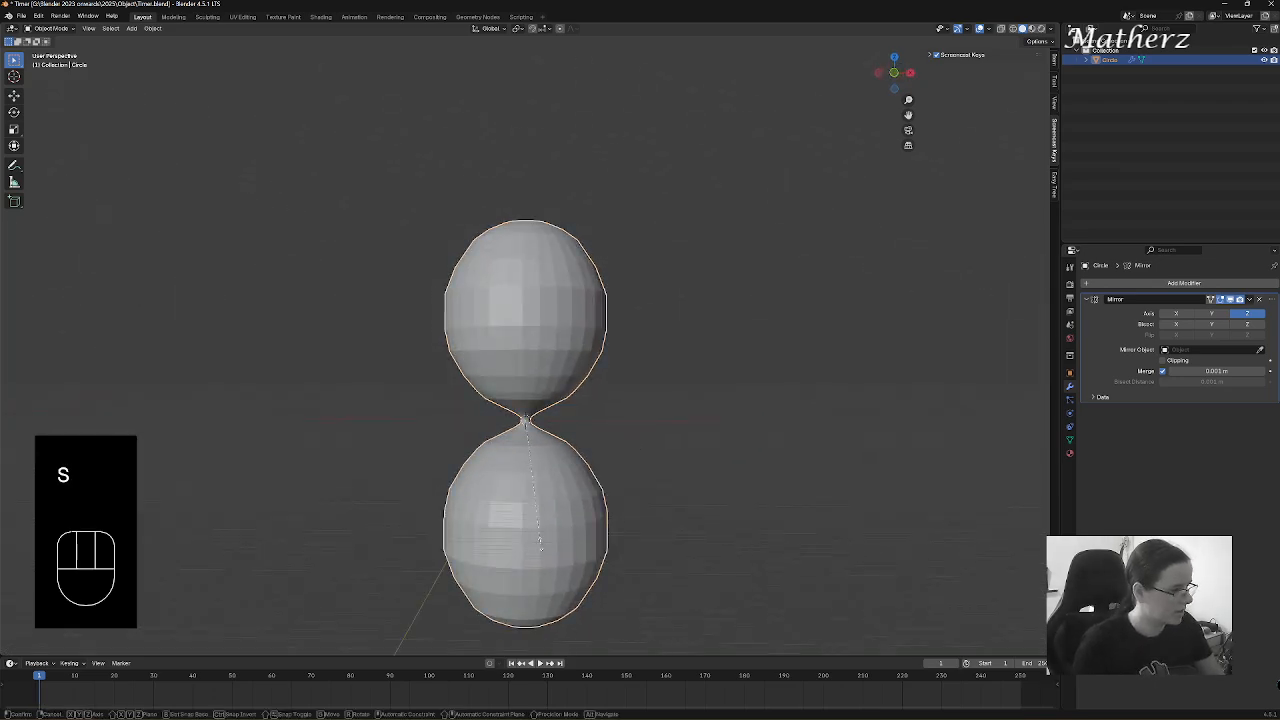
pyautogui.middleClick(544, 524)
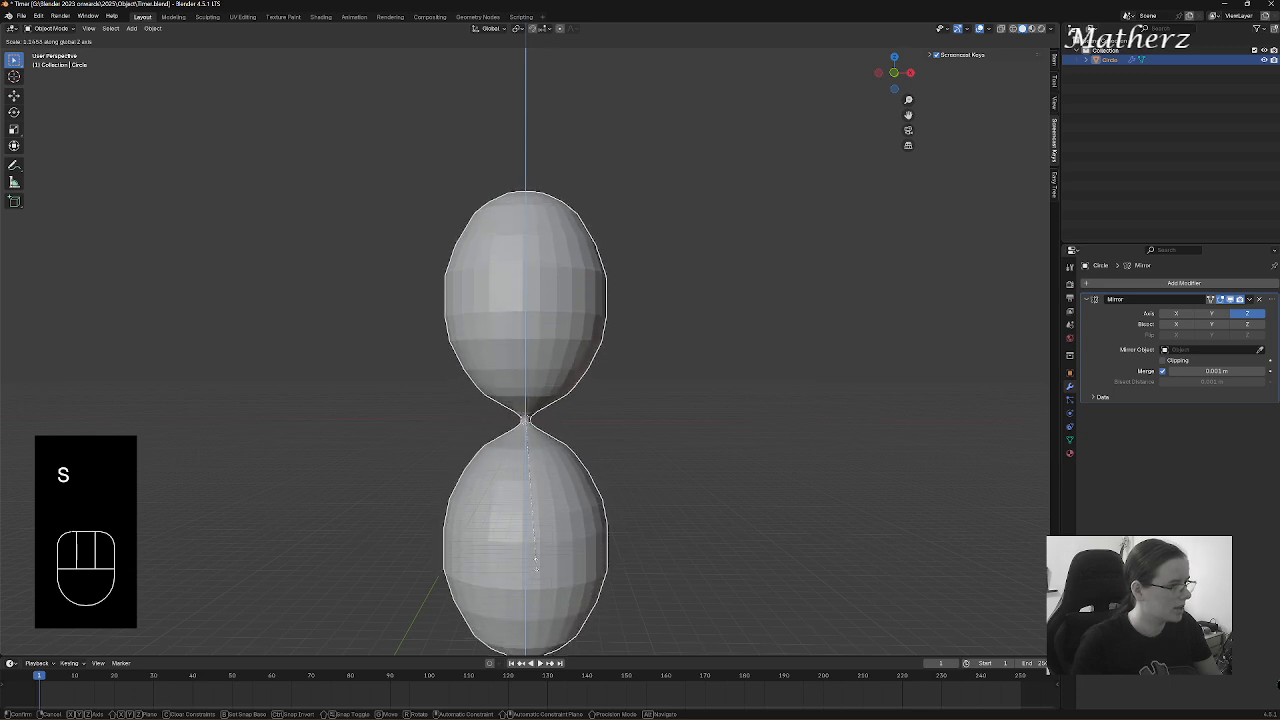
pyautogui.click(546, 543)
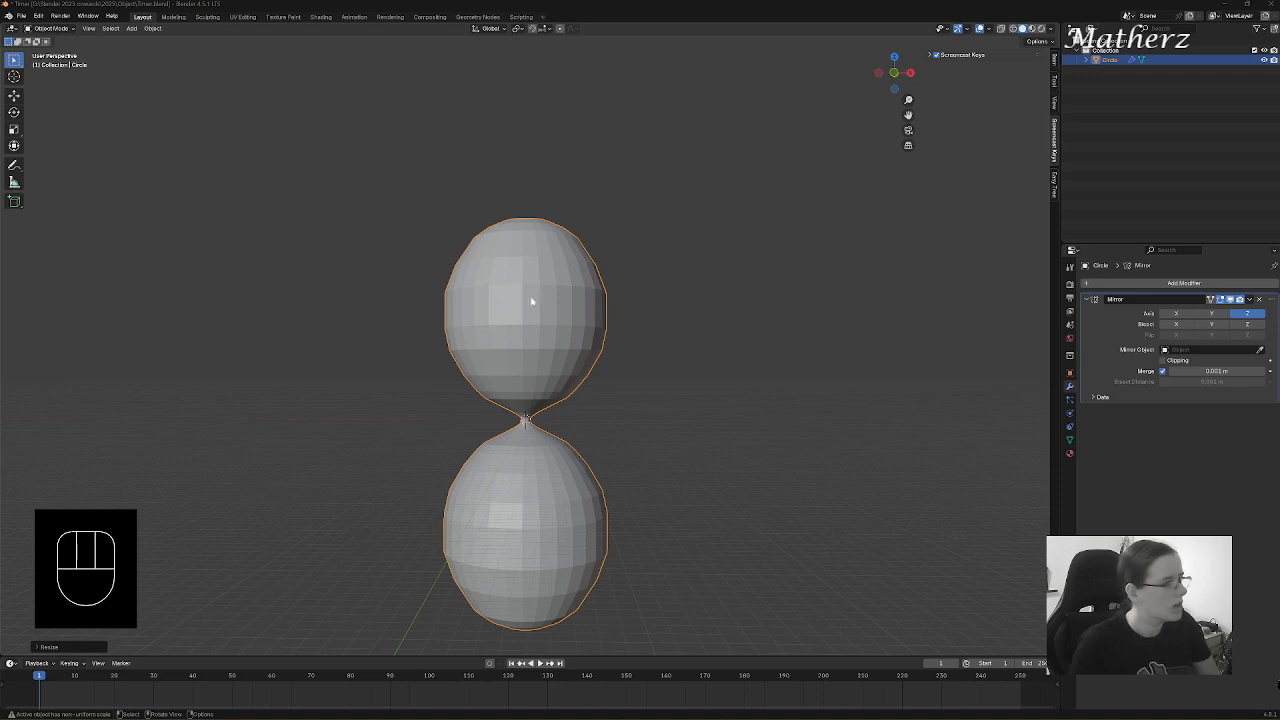
# - Undo the Z scaling and the dome extrusions, back to the bulb's first inward-tapered rim
pyautogui.click(50, 28)
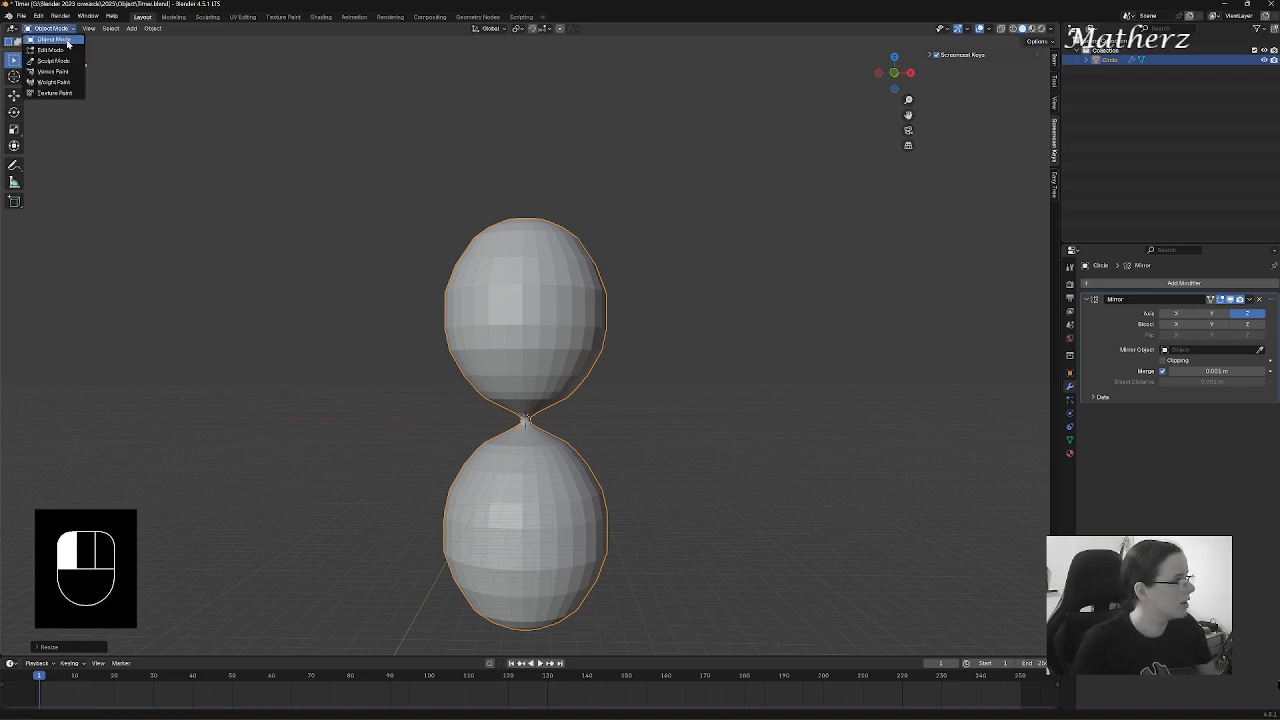
pyautogui.click(50, 47)
pyautogui.hotkey('ctrl', 'z')
pyautogui.hotkey('ctrl', 'z')
pyautogui.hotkey('ctrl', 'z')
pyautogui.hotkey('ctrl', 'z')
pyautogui.hotkey('ctrl', 'z')
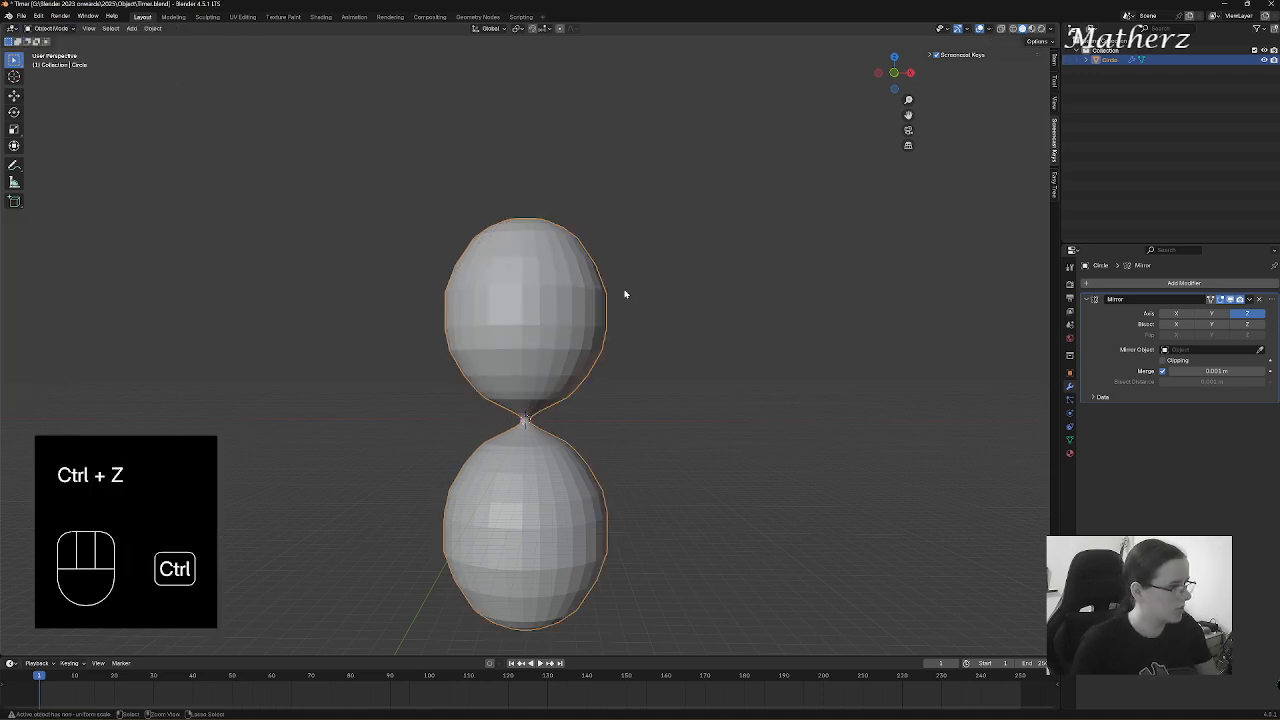
pyautogui.hotkey('ctrl', 'z')
pyautogui.hotkey('ctrl', 'z')
pyautogui.hotkey('ctrl', 'z')
pyautogui.hotkey('ctrl', 'z')
pyautogui.hotkey('ctrl', 'z')
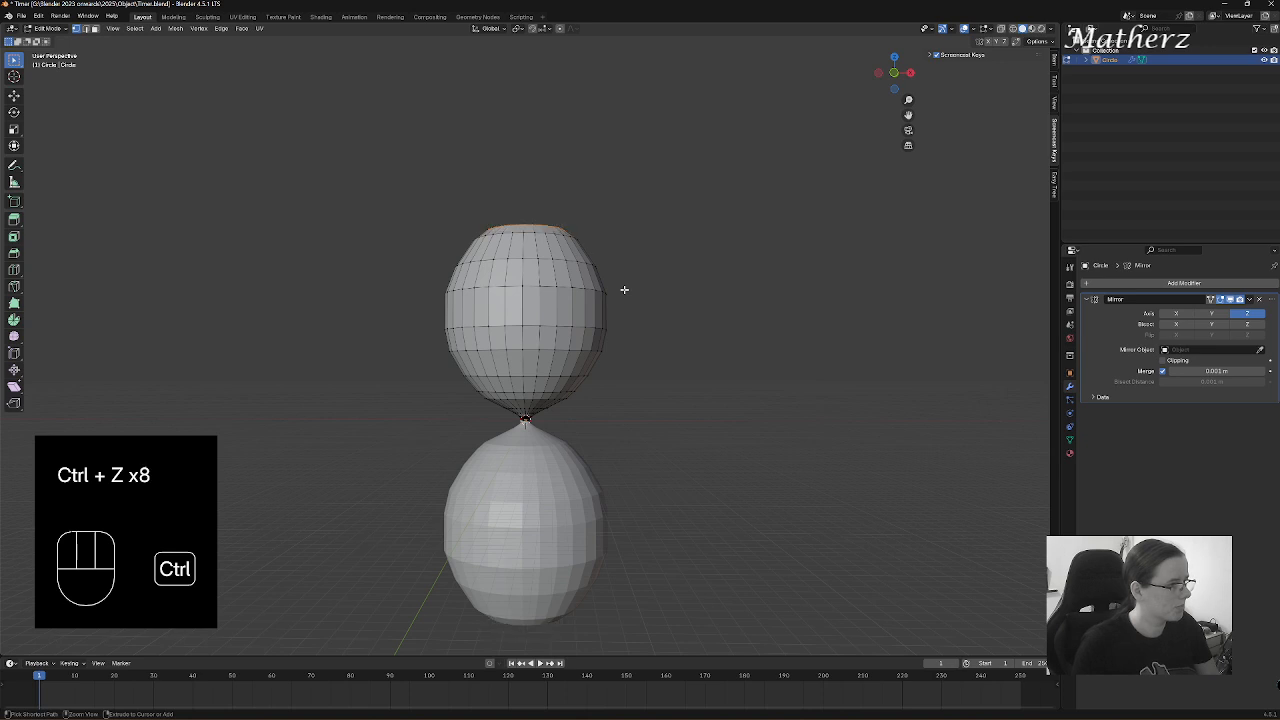
pyautogui.hotkey('ctrl', 'z')
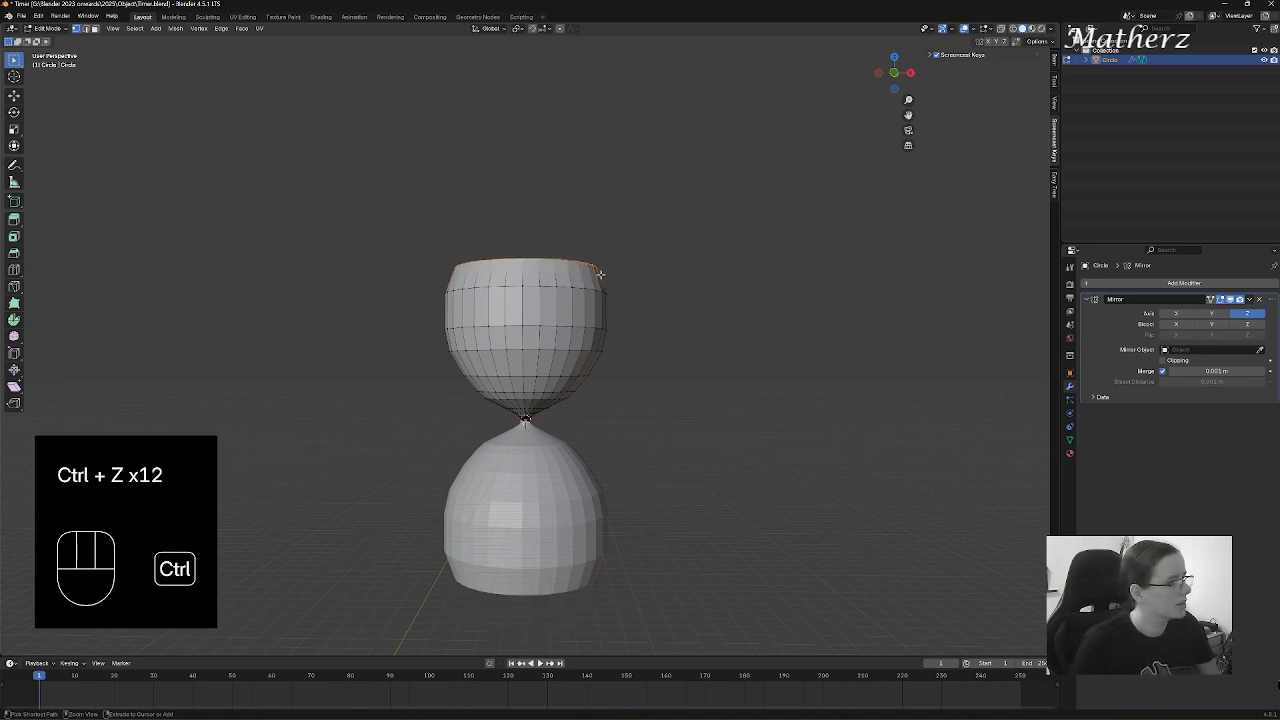
# - Extrude a short section from the tapered rim and scale it inward to about 0.8 for a flatter bulb top
pyautogui.moveTo(597, 274); pyautogui.dragTo(531, 286, button='middle')
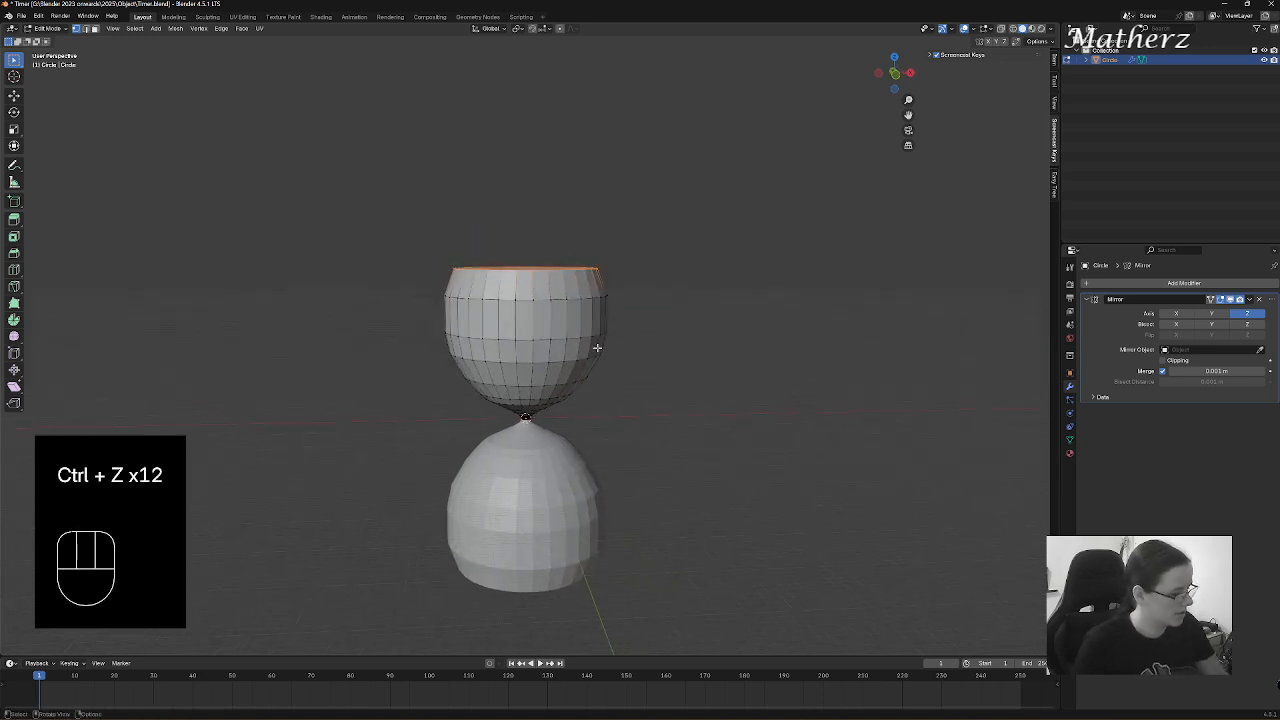
pyautogui.press('e')
pyautogui.click(680, 332)
pyautogui.press('s')
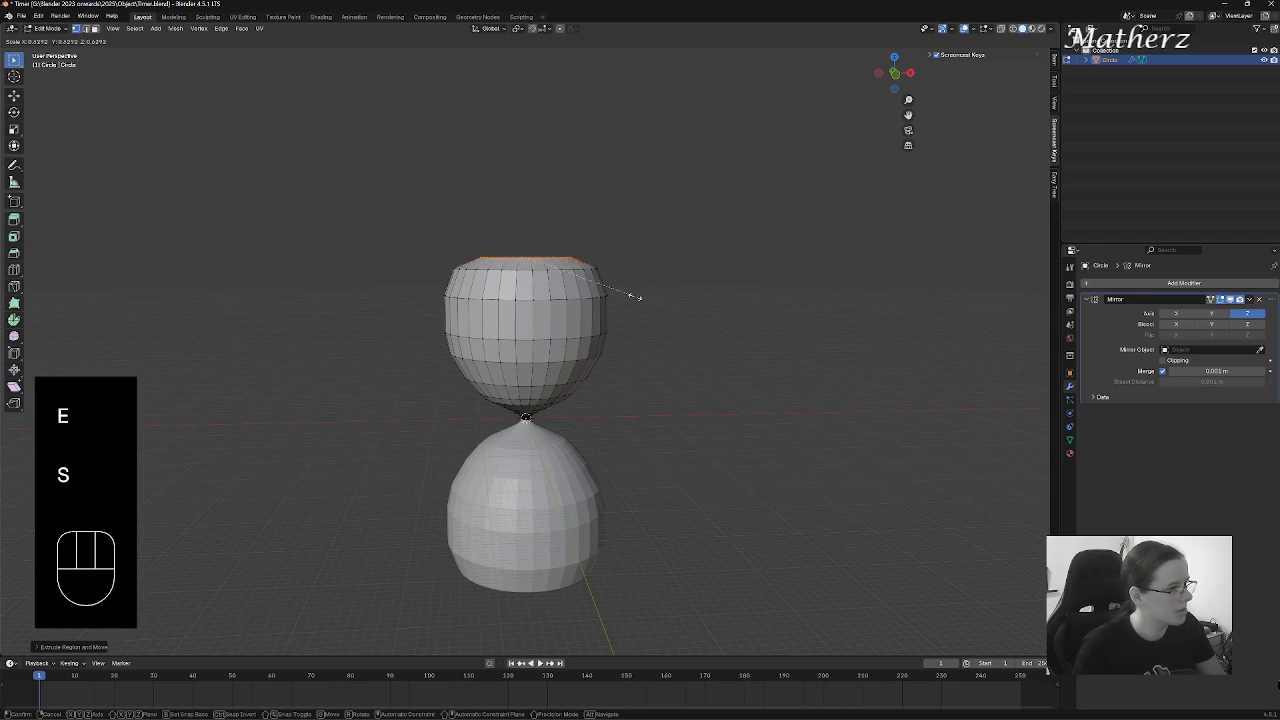
pyautogui.click(641, 312)
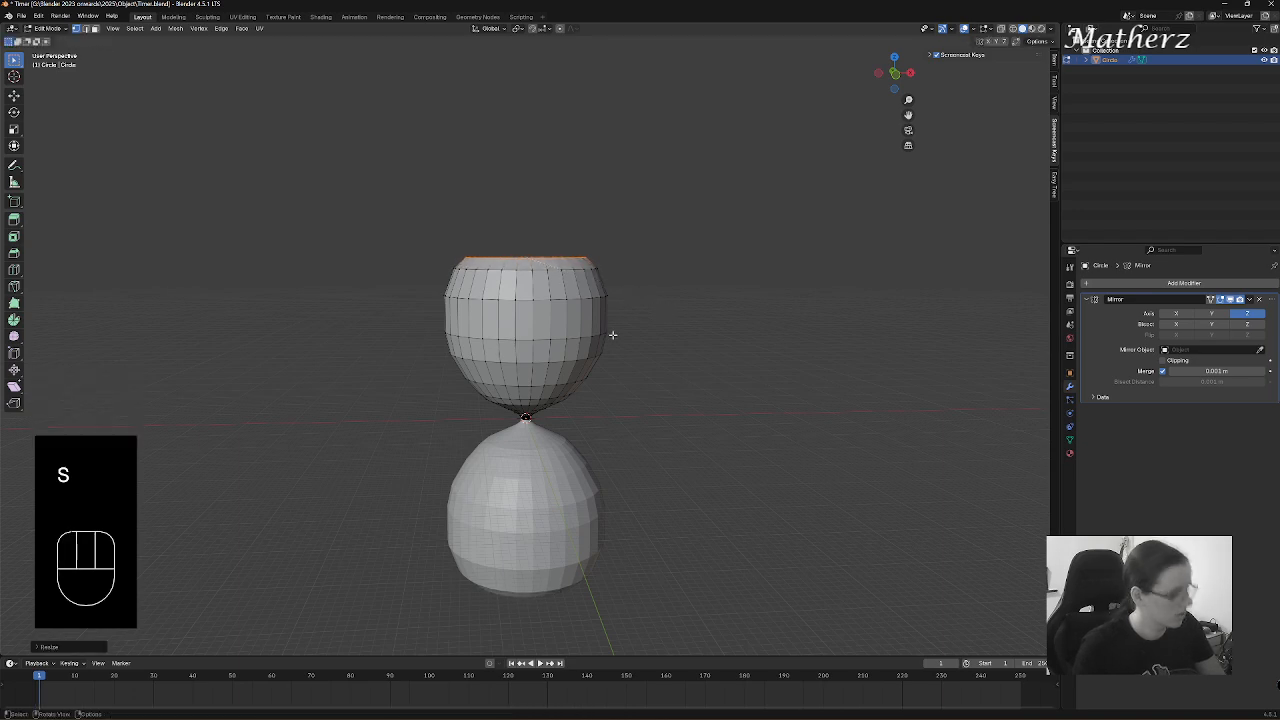
# - Extrude one more short section above the flatter top and scale its rim strongly inward to round the bulb's end
pyautogui.press('e')
pyautogui.click(606, 325)
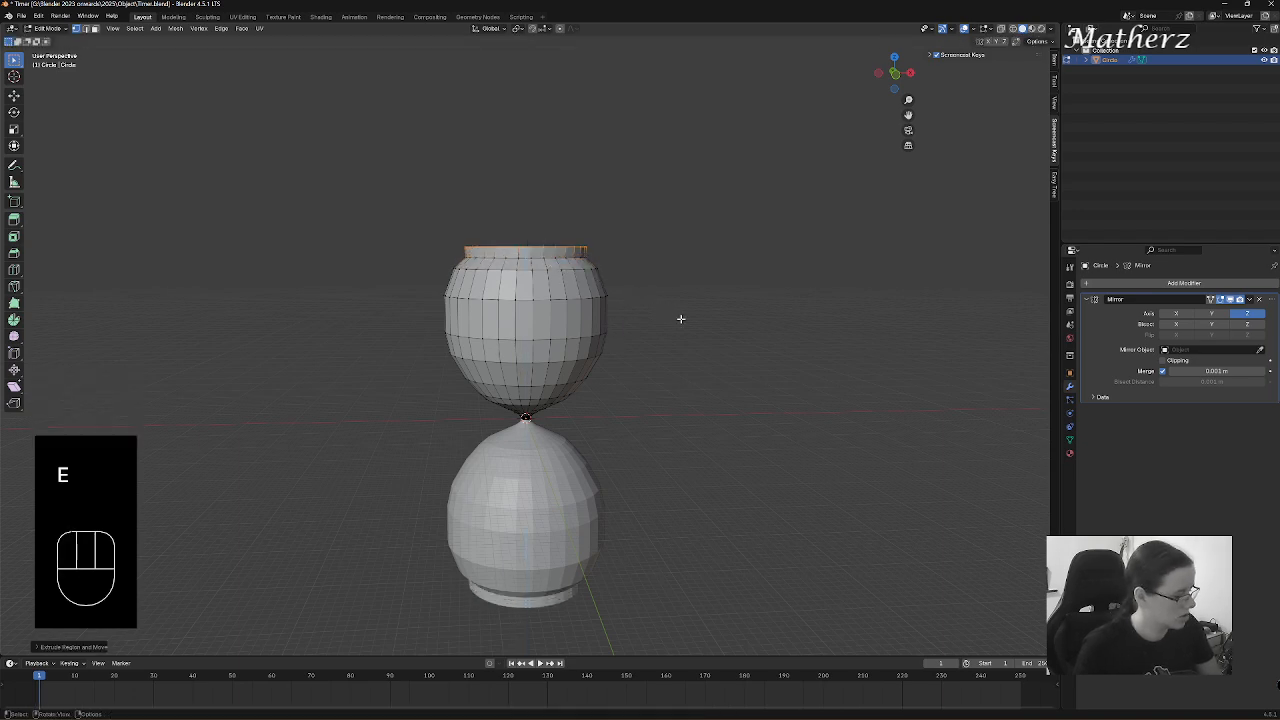
pyautogui.press('s')
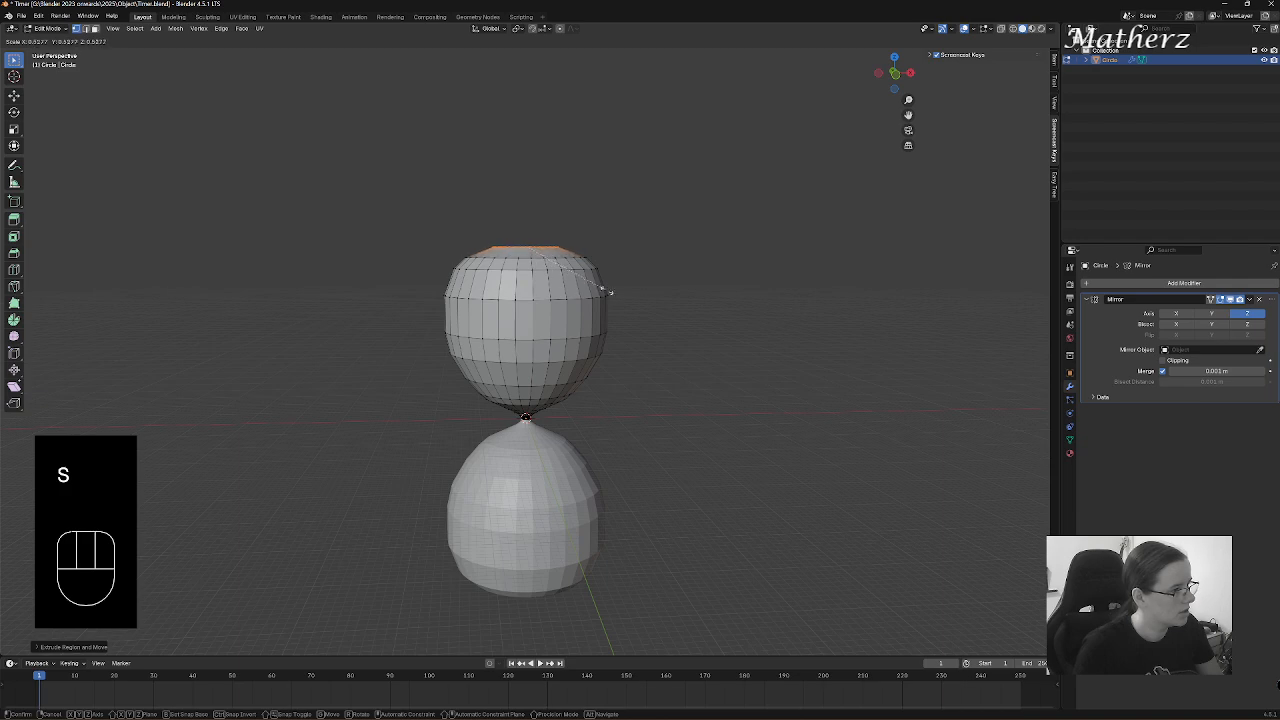
pyautogui.click(612, 291)
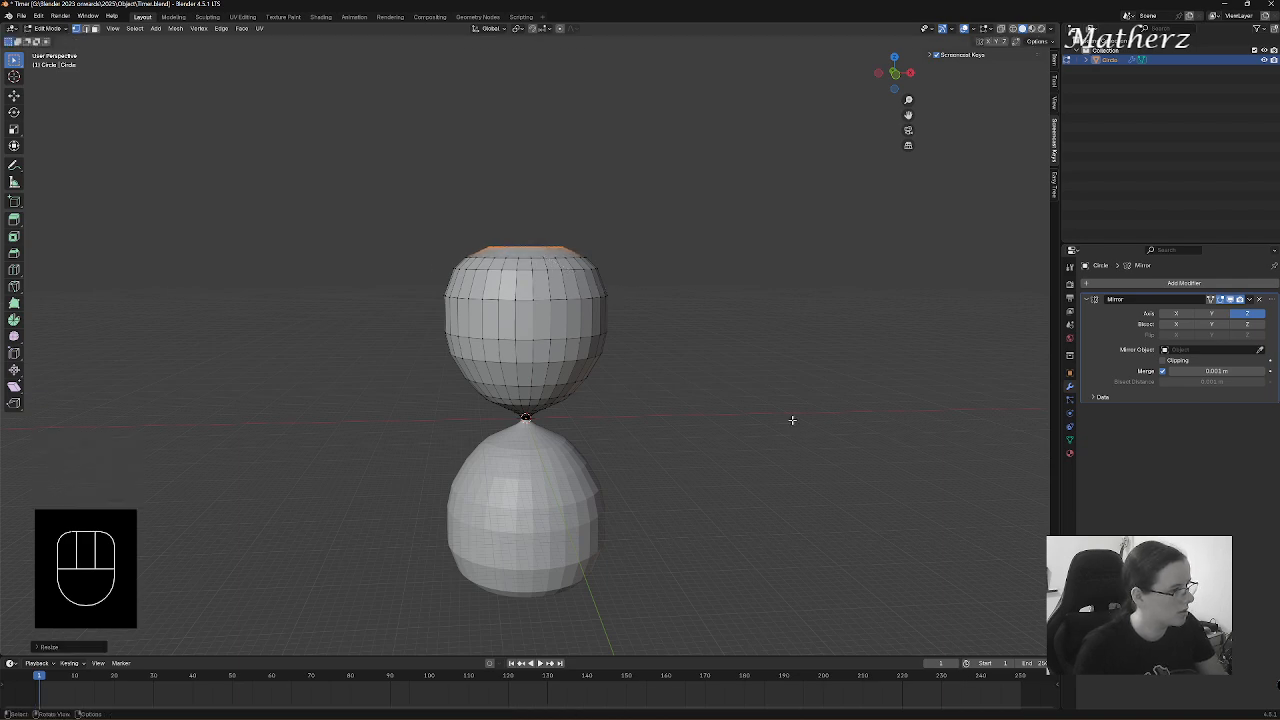
# - Return to Object Mode and apply Shade Smooth to the hourglass
pyautogui.moveTo(792, 419)
pyautogui.mouseDown(button='middle')
pyautogui.moveTo(769, 396)
pyautogui.moveTo(789, 414)
pyautogui.mouseUp(button='middle')
pyautogui.click(59, 30)
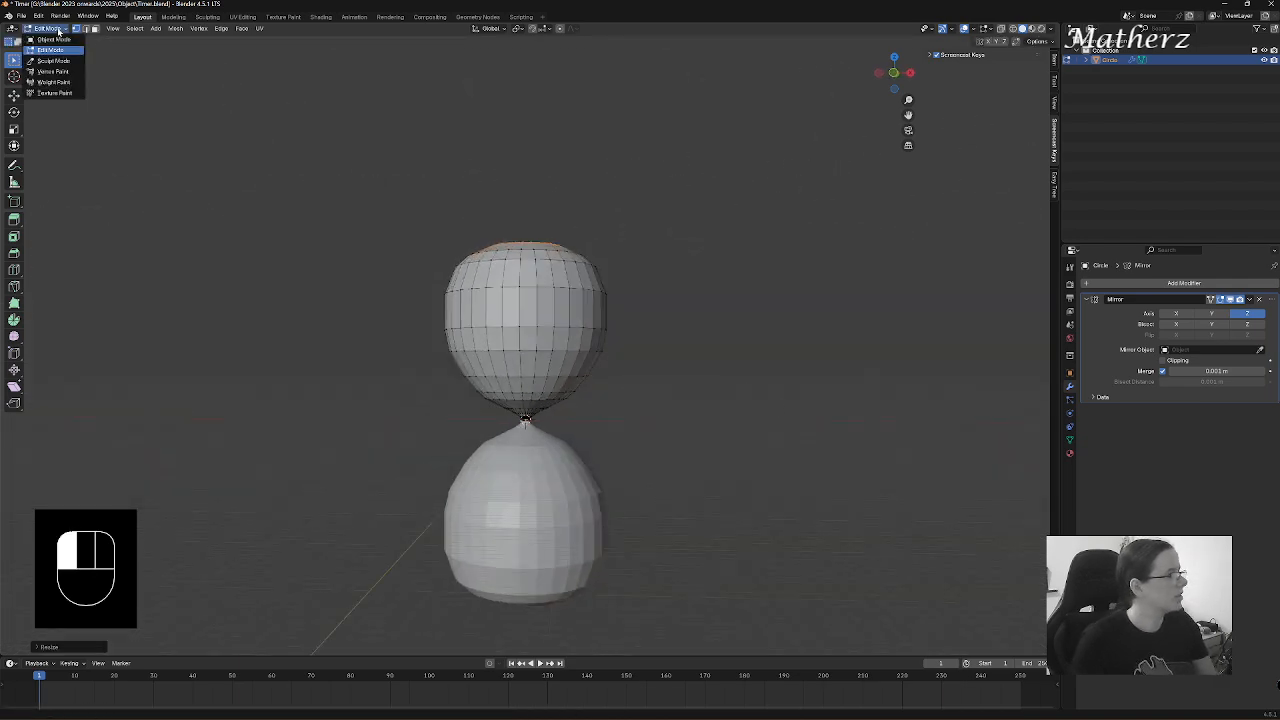
pyautogui.click(59, 48)
pyautogui.click(56, 30)
pyautogui.click(56, 40)
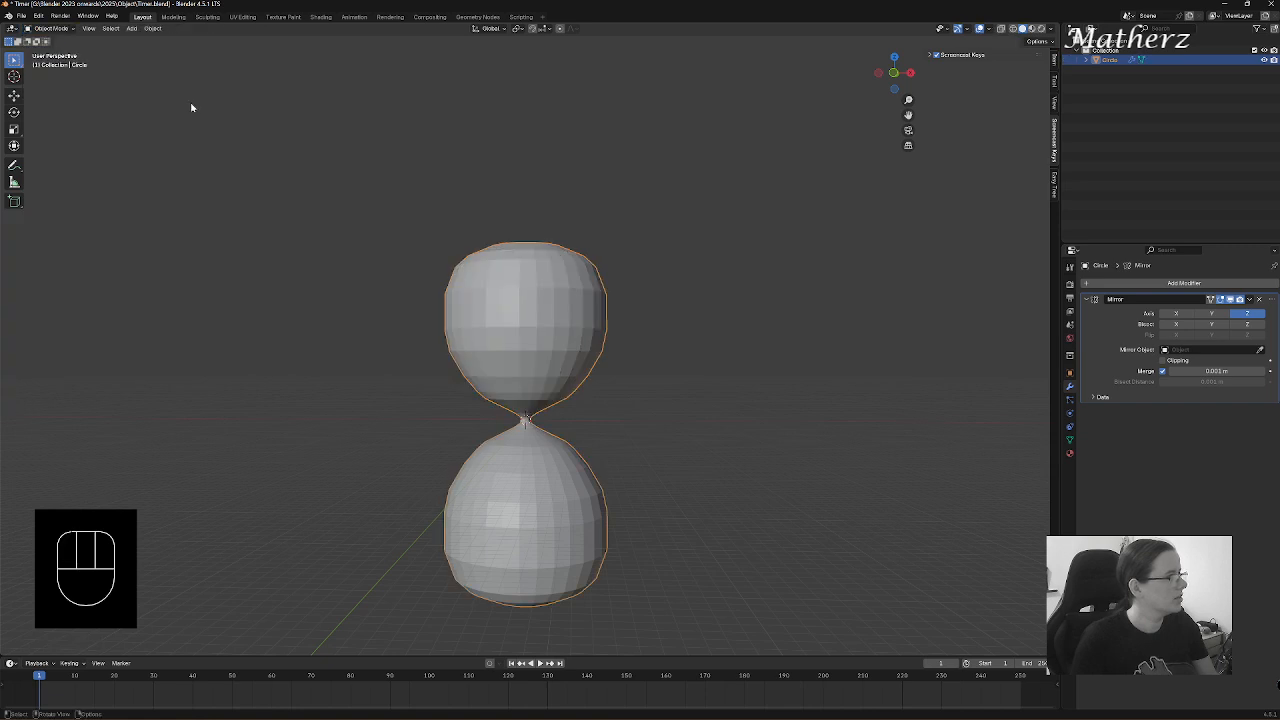
pyautogui.rightClick(540, 316)
pyautogui.click(538, 312)
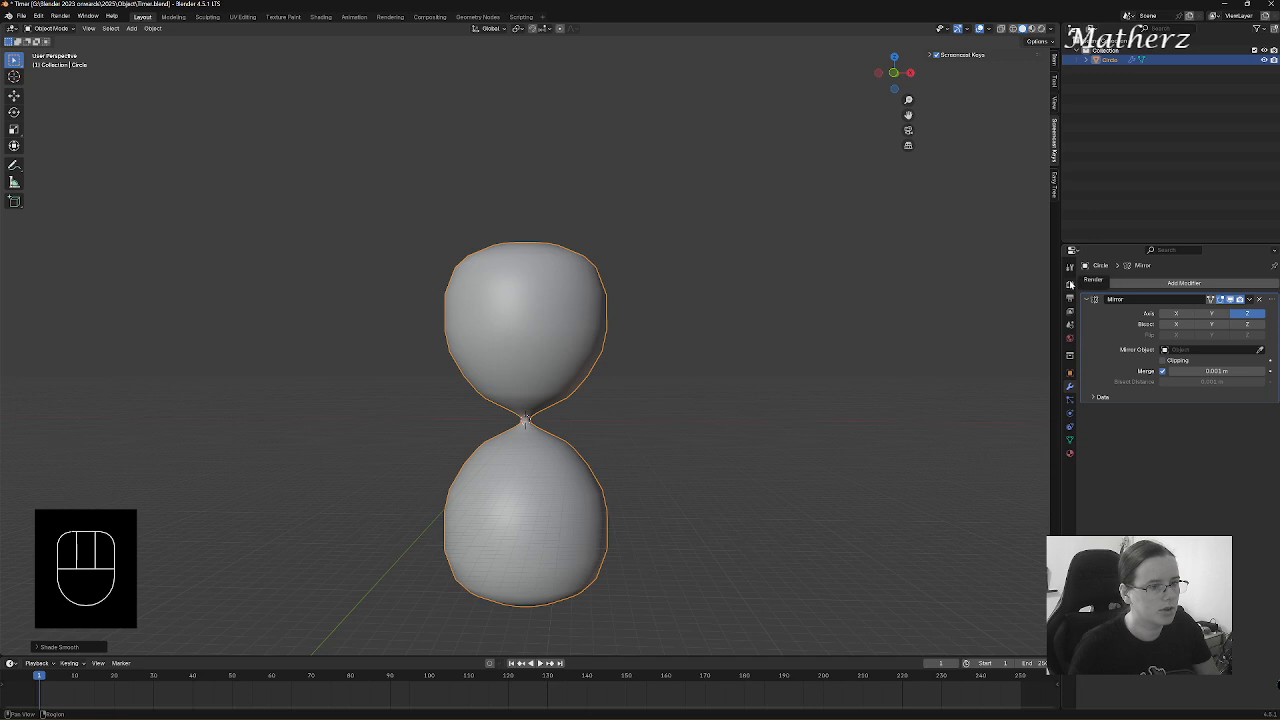
# - Set the scene's render engine to Cycles
pyautogui.click(1070, 285)
pyautogui.click(1213, 283)
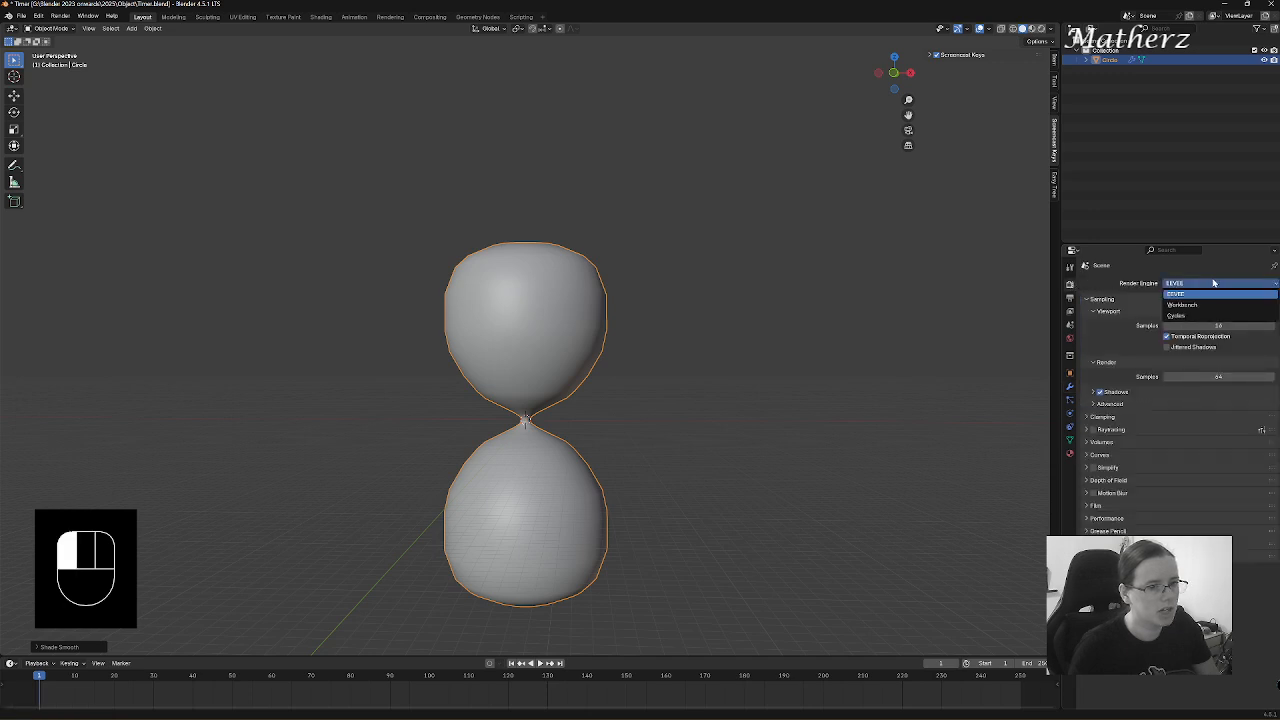
pyautogui.click(1185, 316)
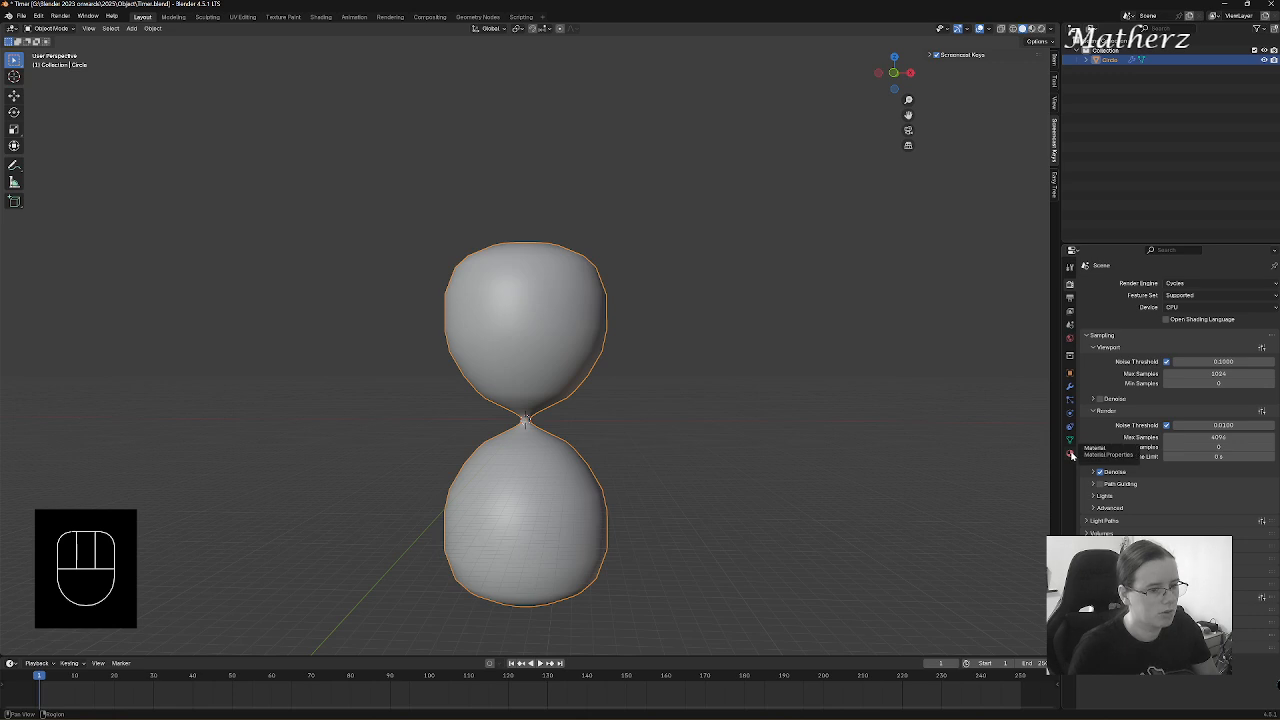
# - Create a new material for the hourglass and name it Glass
pyautogui.click(1070, 453)
pyautogui.click(1214, 326)
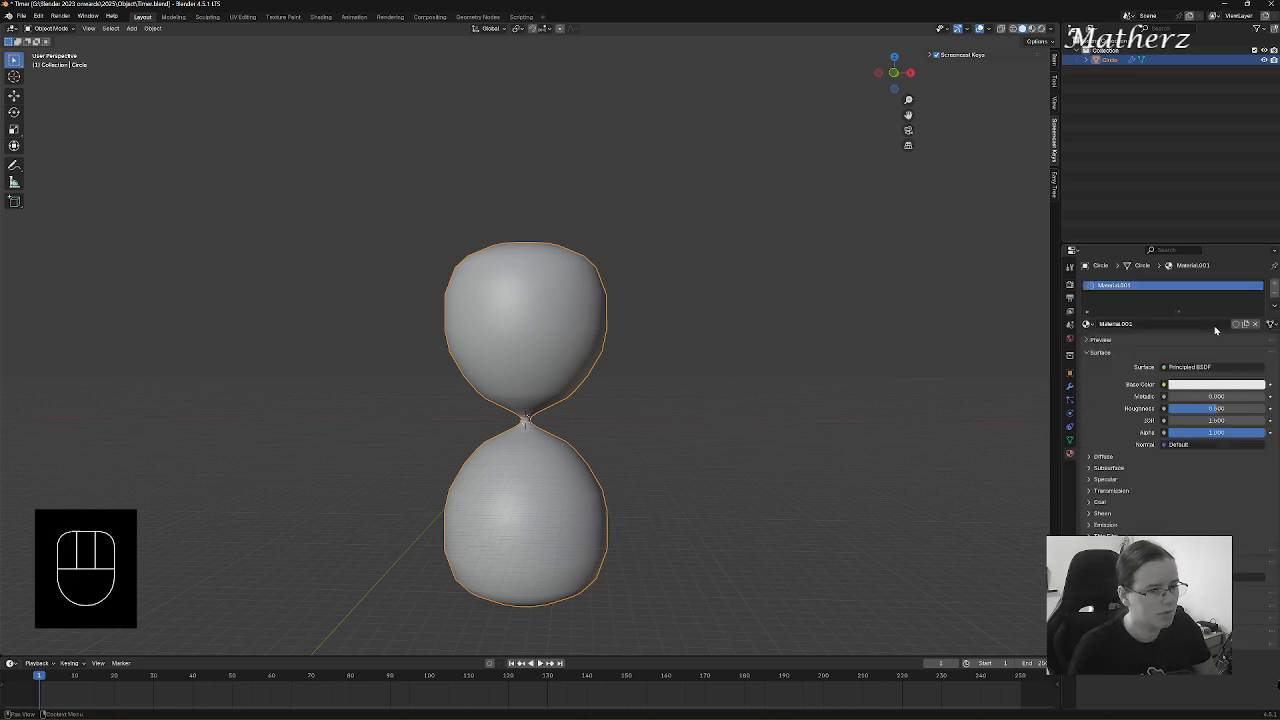
pyautogui.doubleClick(1123, 286)
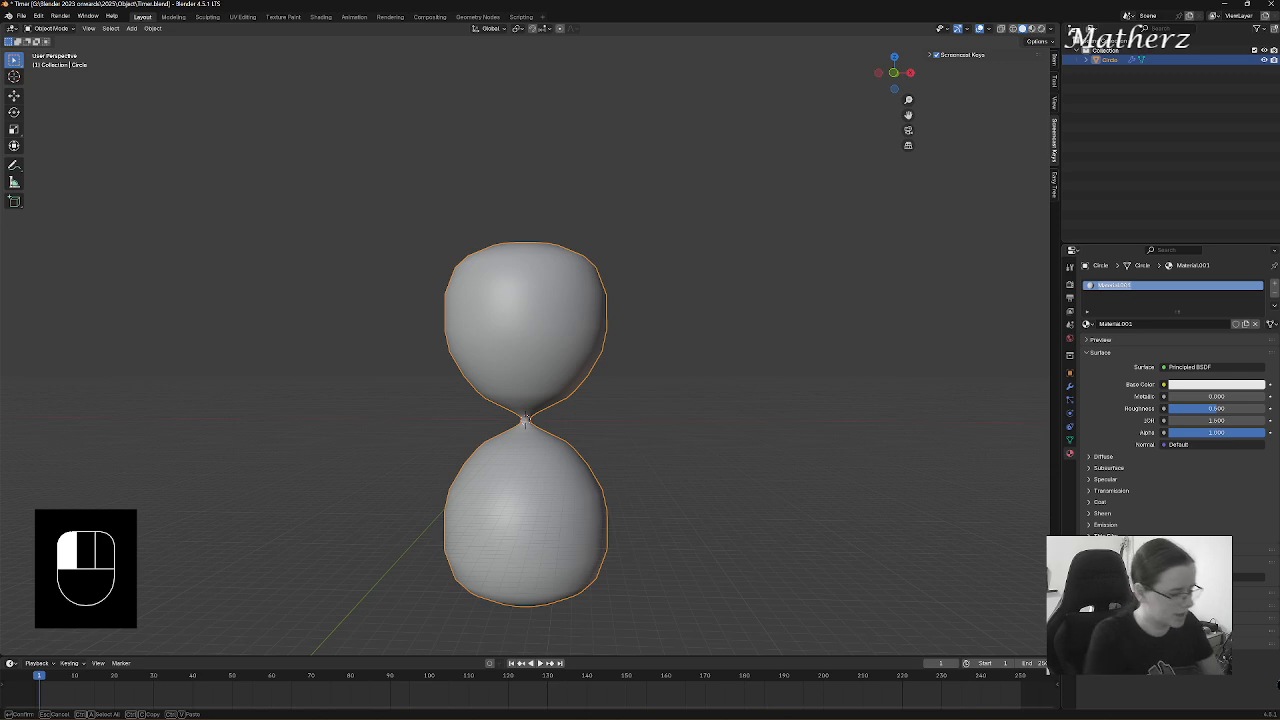
pyautogui.write('S')
pyautogui.press('Return')
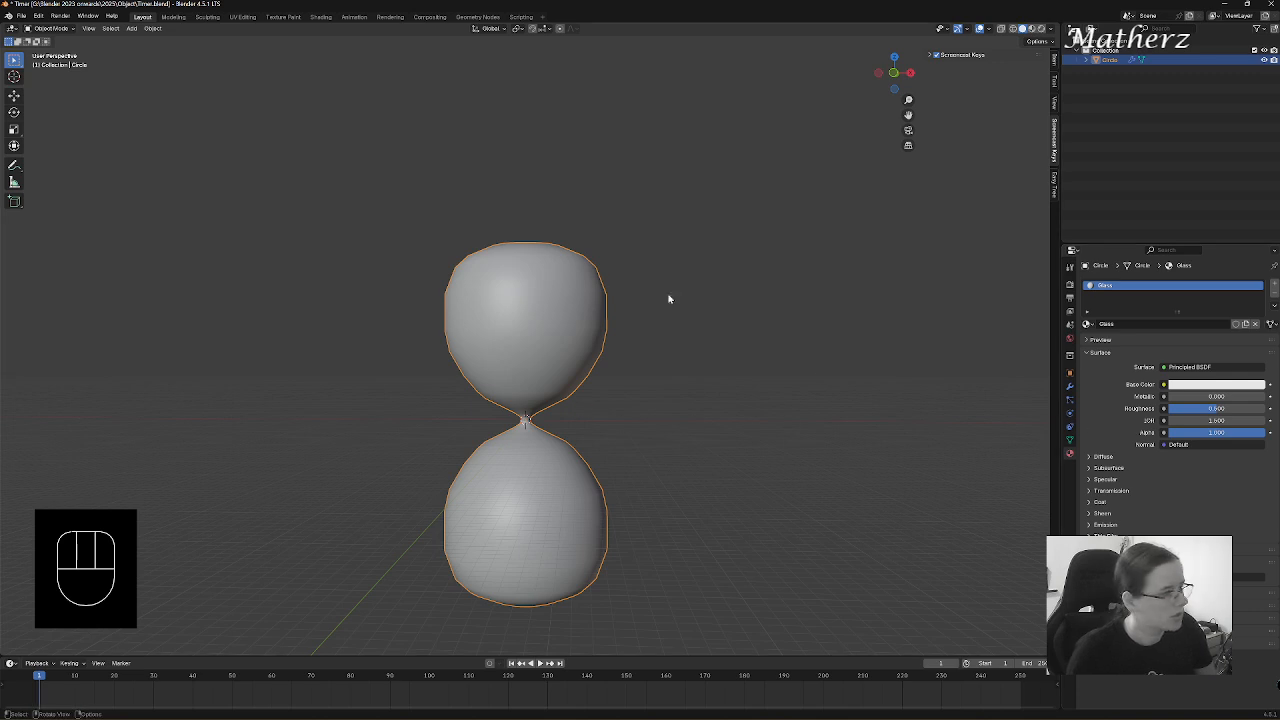
# - Set the Glass material's surface shader to Glass BSDF and preview it in rendered and Material Preview shading
pyautogui.click(1190, 368)
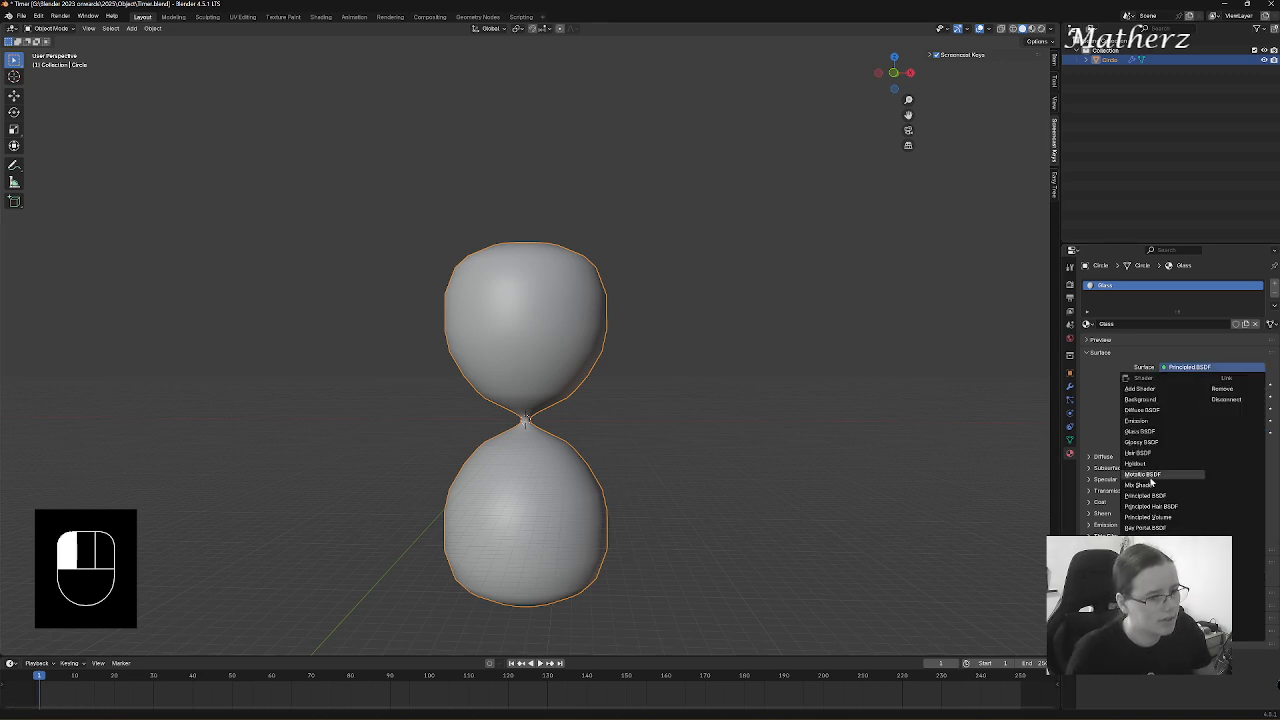
pyautogui.click(1149, 431)
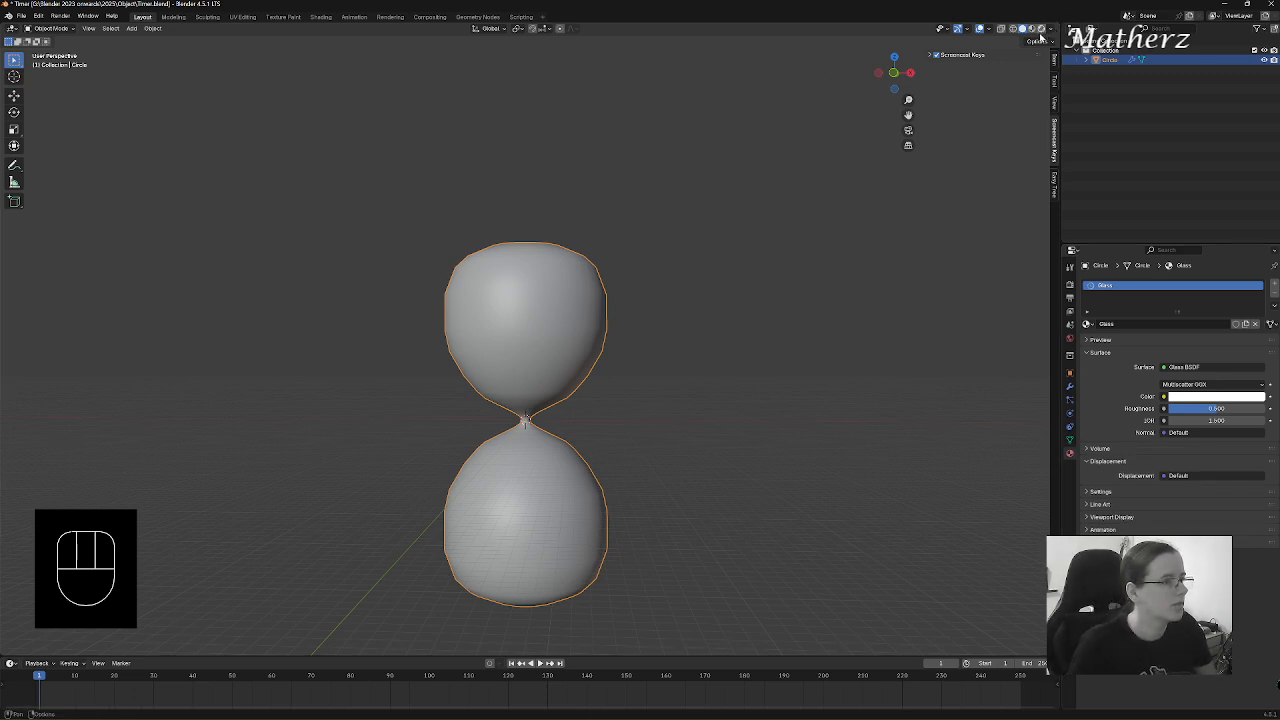
pyautogui.click(1041, 30)
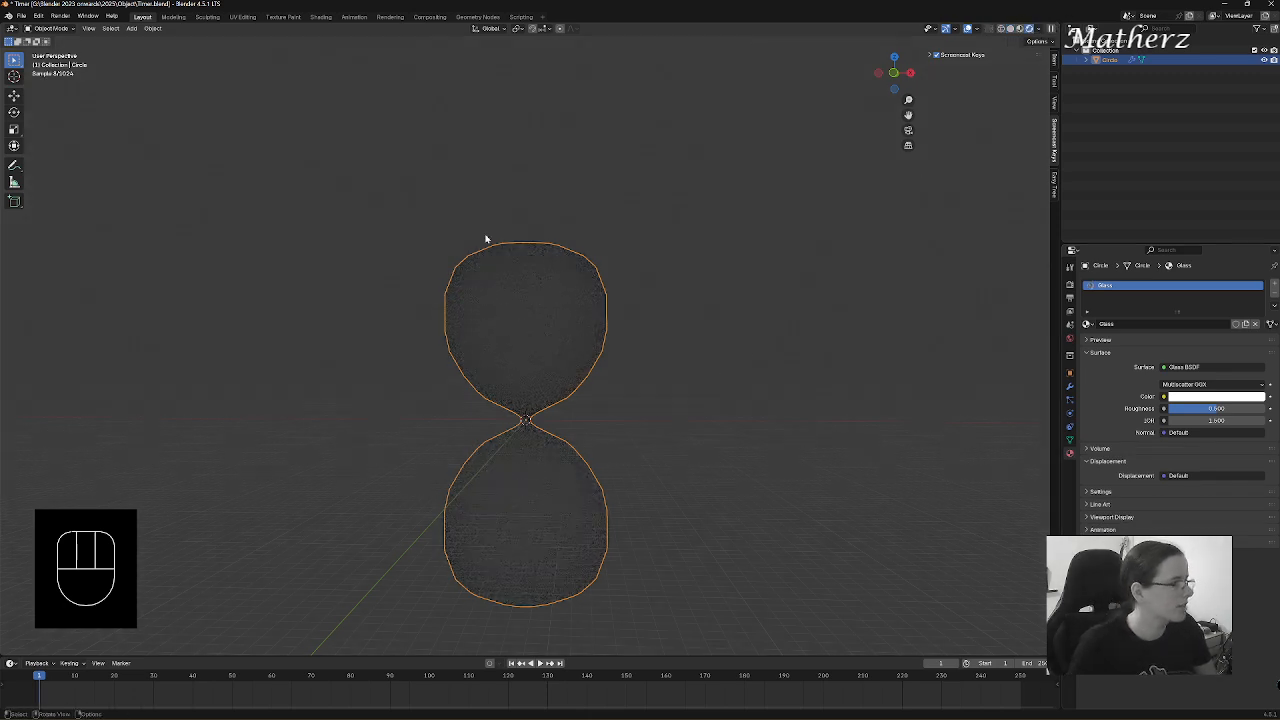
pyautogui.click(1020, 30)
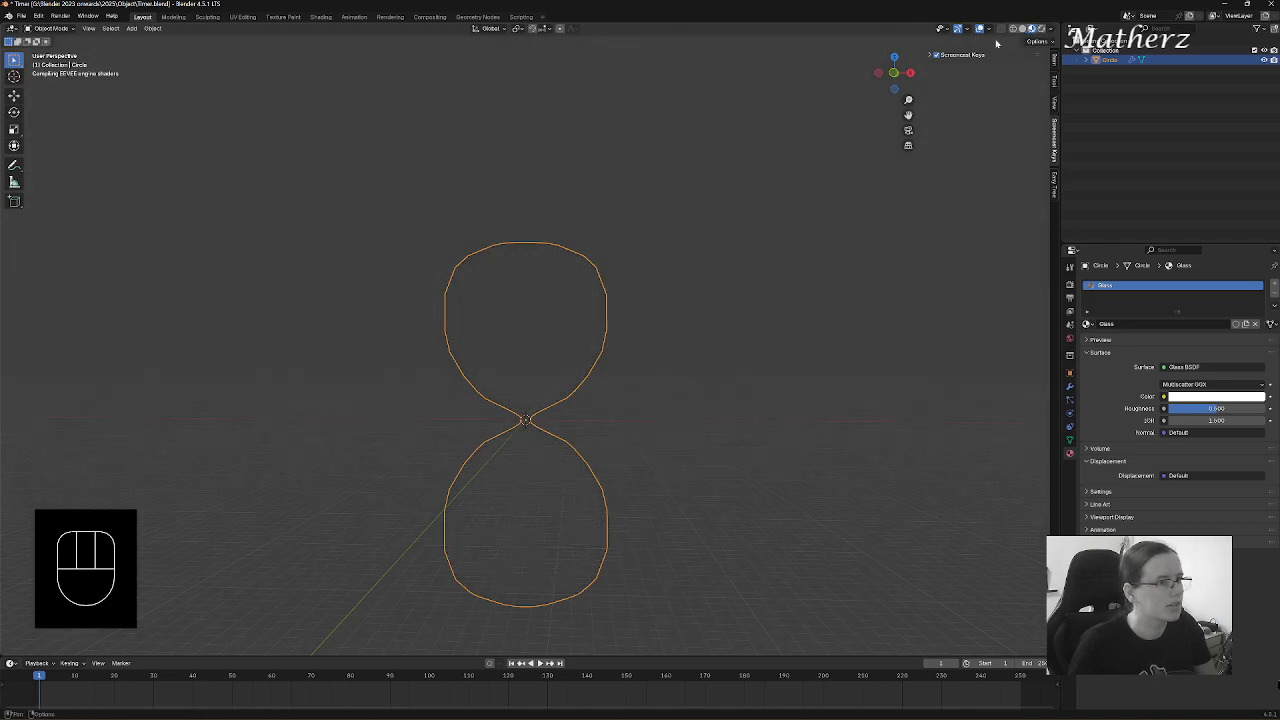
pyautogui.click(131, 28)
pyautogui.moveTo(140, 40)
pyautogui.click(240, 40)
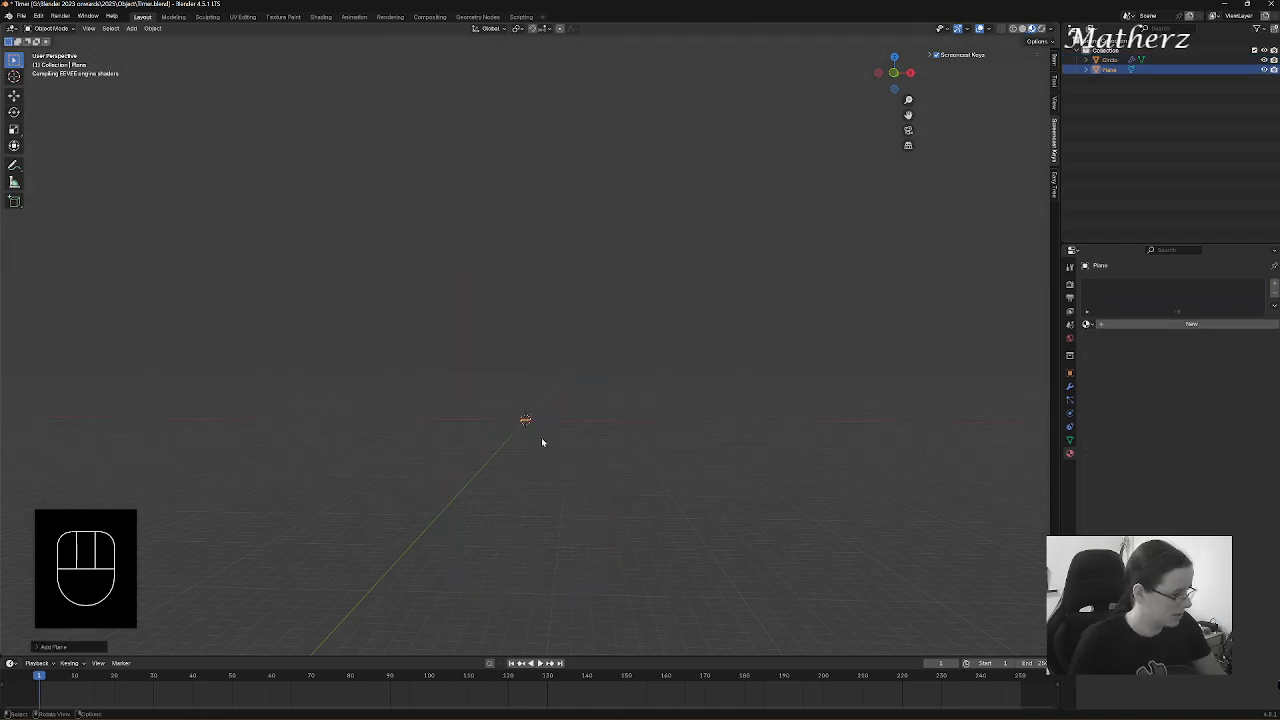
pyautogui.hotkey('ctrl', 'z')
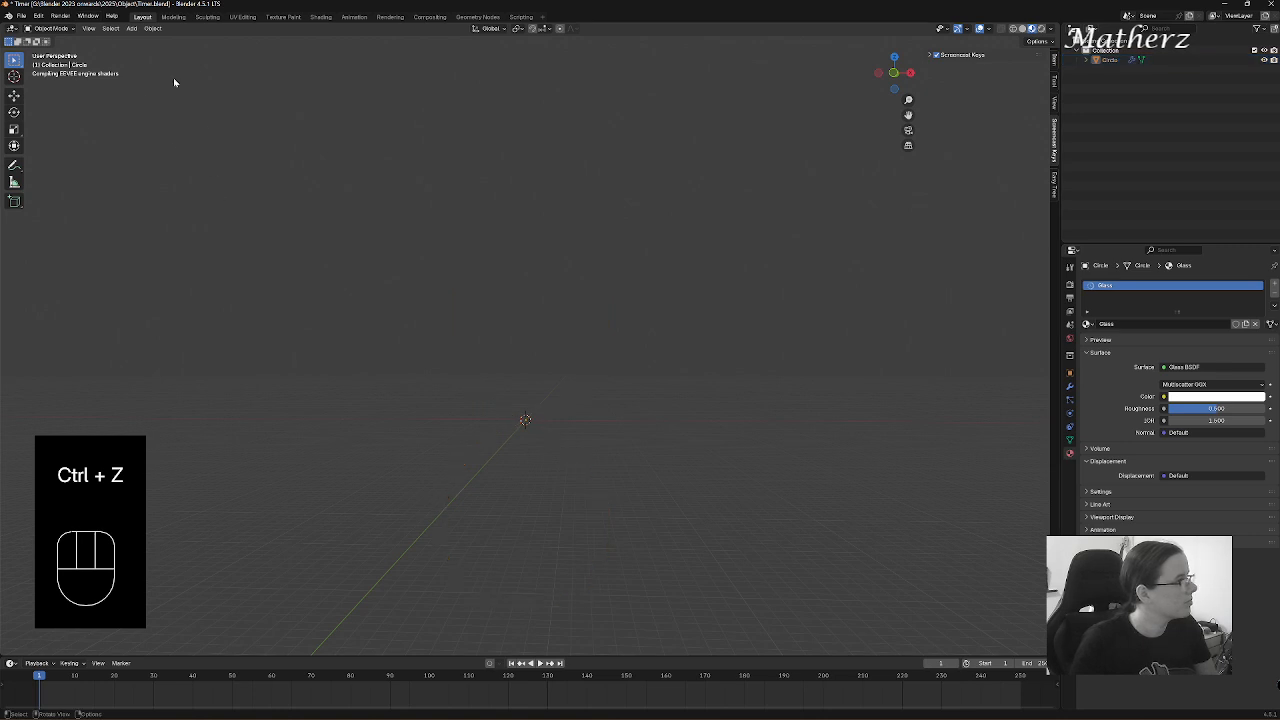
pyautogui.click(131, 28)
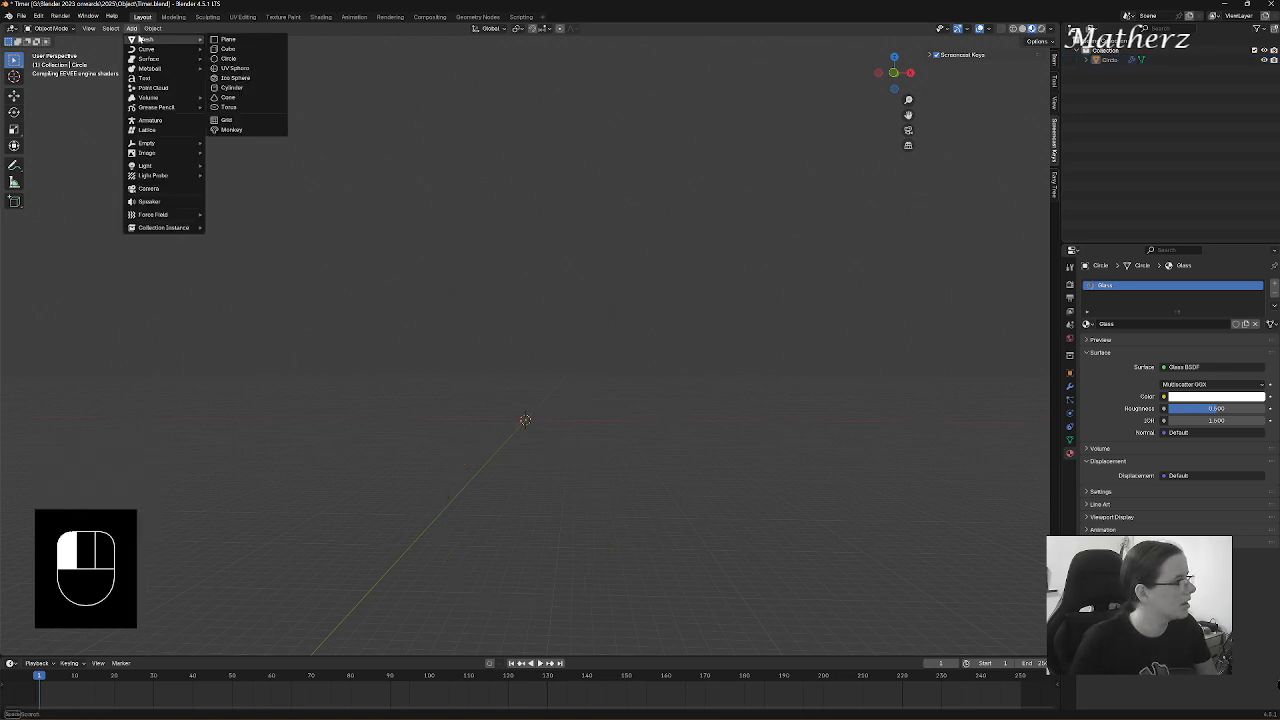
pyautogui.click(131, 28)
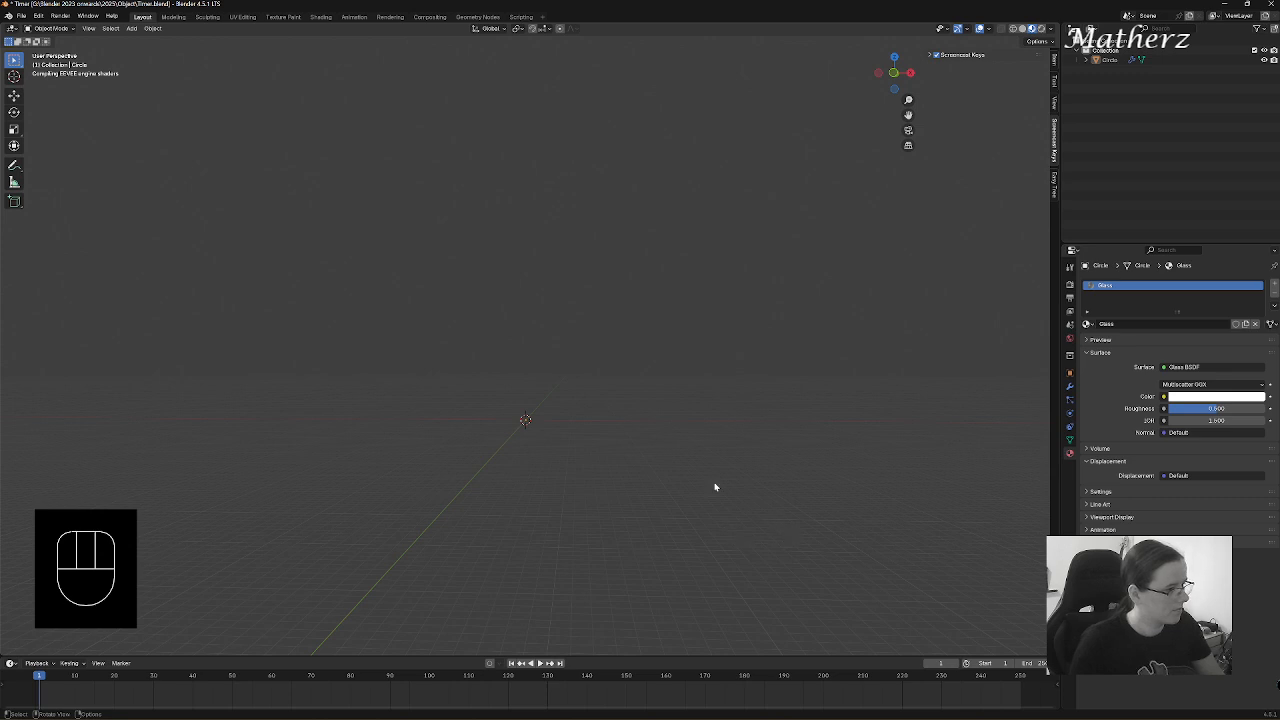
pyautogui.press('s')
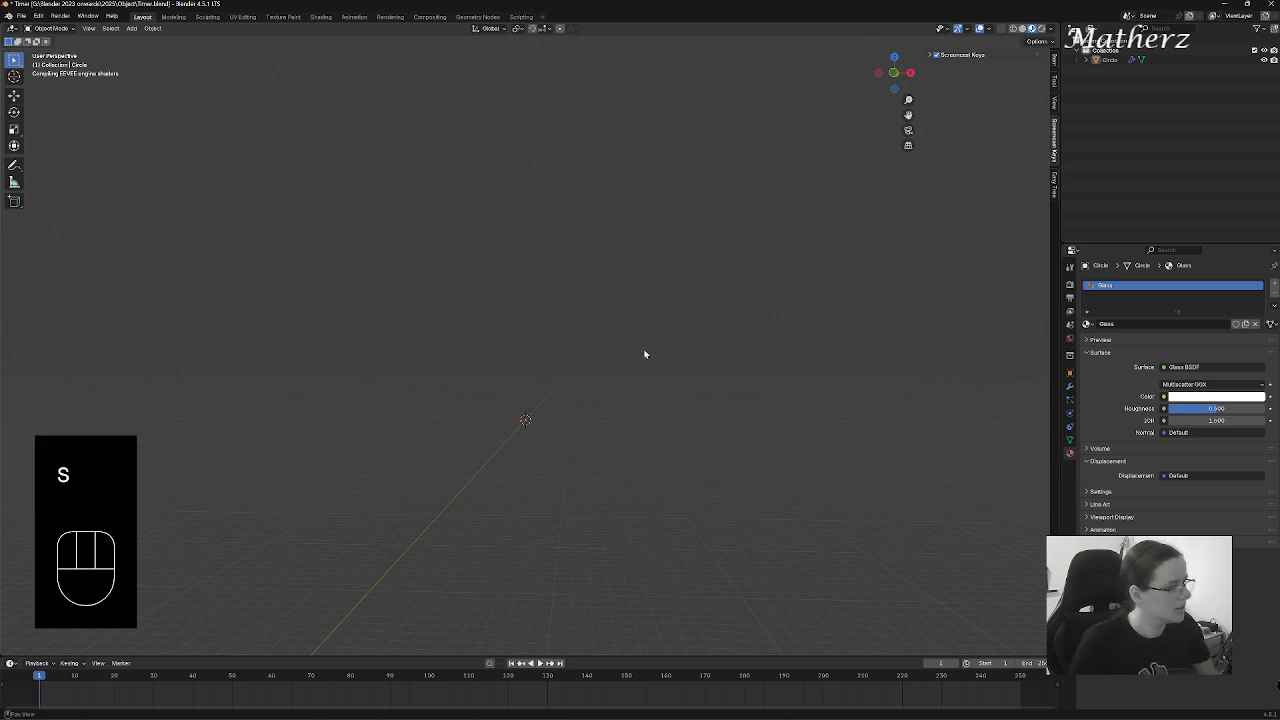
# - Add a plane mesh at the origin and scale it up into a large floor around the hourglass
pyautogui.moveTo(644, 354); pyautogui.dragTo(628, 377, button='middle')
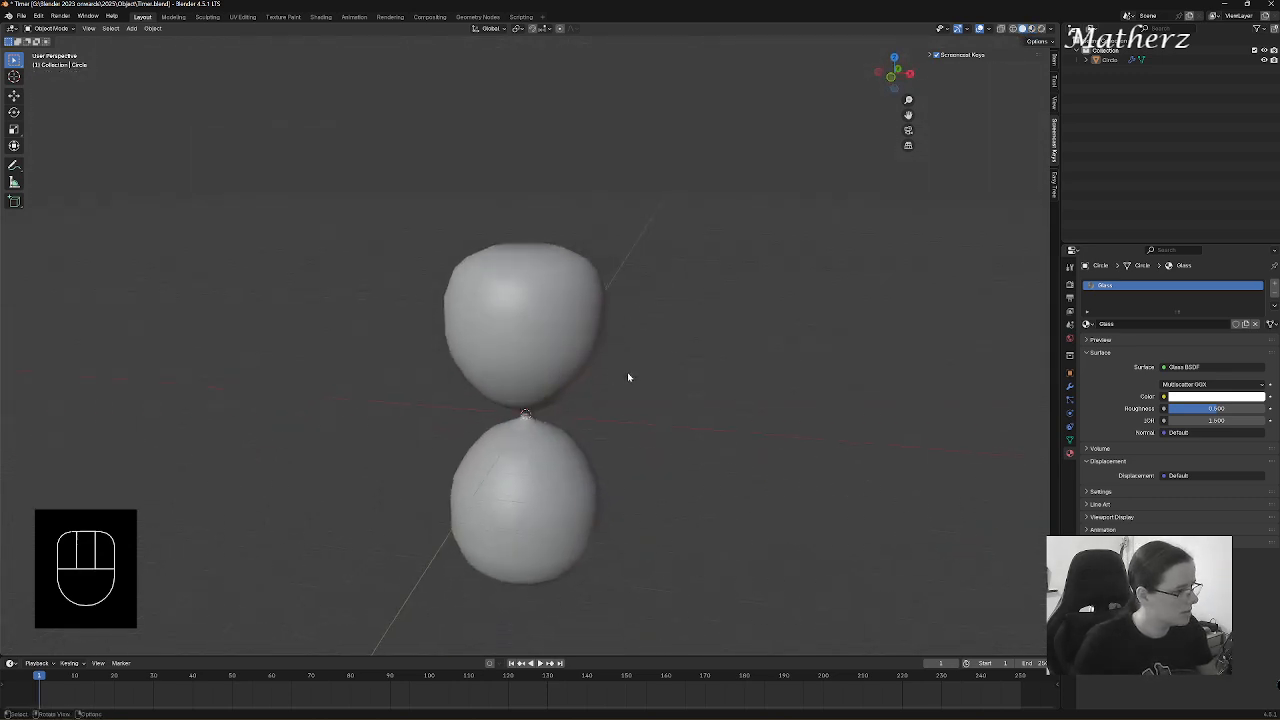
pyautogui.click(131, 28)
pyautogui.moveTo(149, 39)
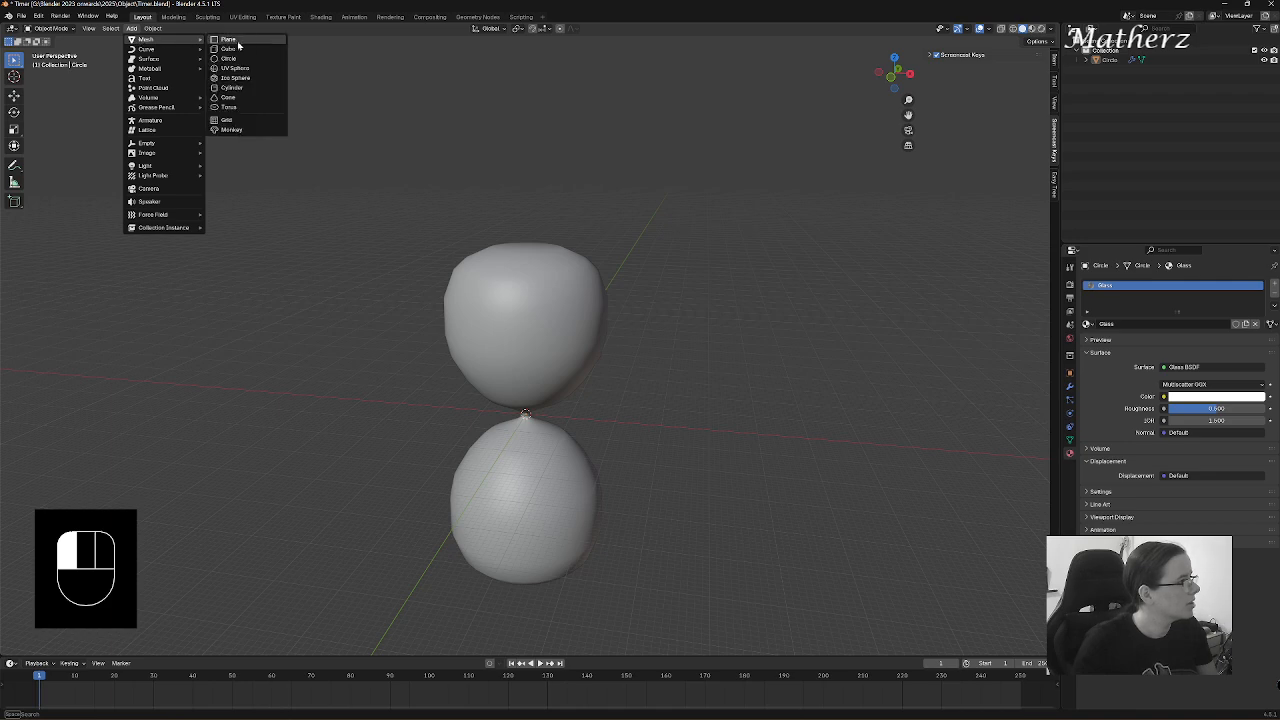
pyautogui.click(249, 41)
pyautogui.press('s')
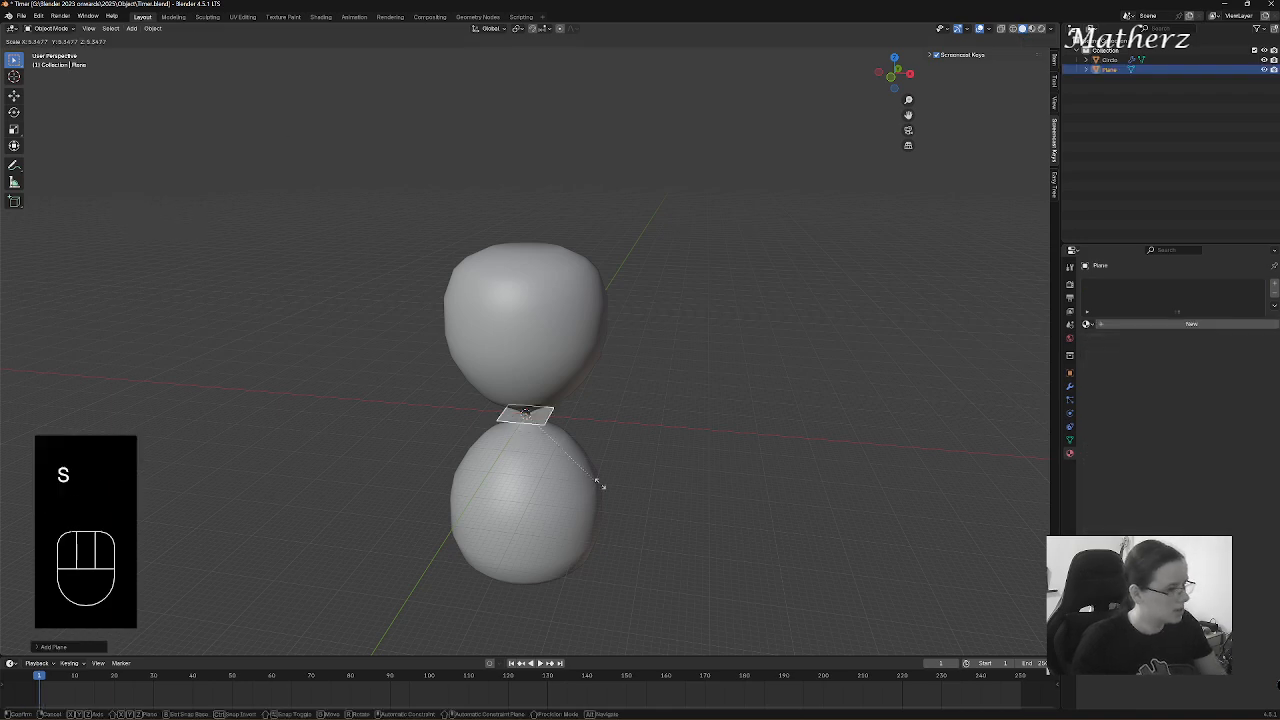
pyautogui.click(571, 258)
# - Scale the hourglass down to about a third of its size and lift it along Z above the floor plane
pyautogui.click(525, 315)
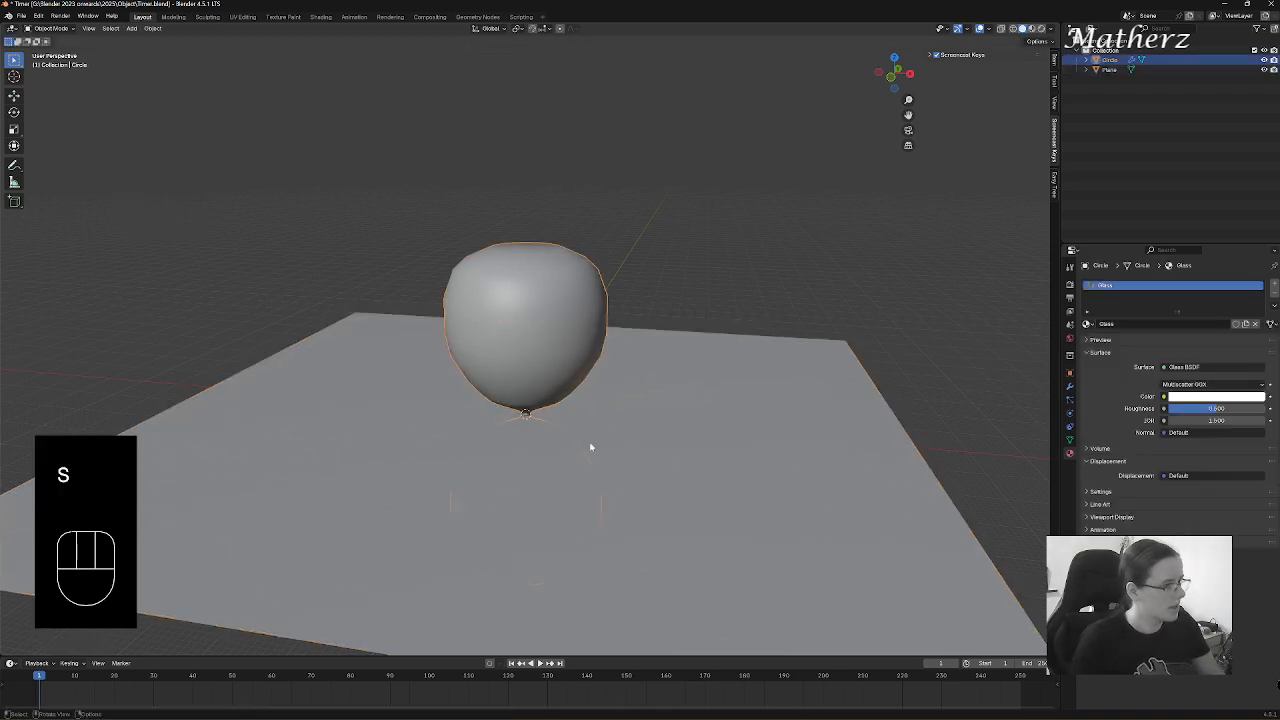
pyautogui.press('s')
pyautogui.click(541, 443)
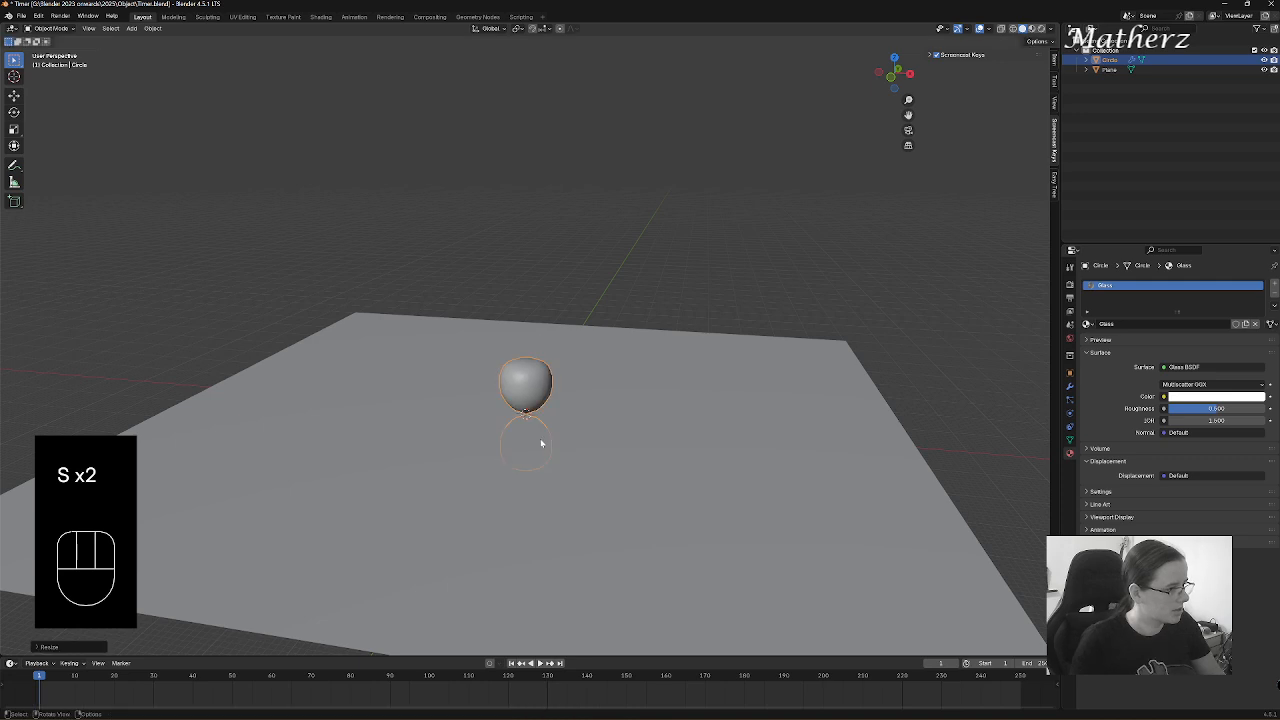
pyautogui.press('g')
pyautogui.middleClick(537, 450)
pyautogui.click(557, 409)
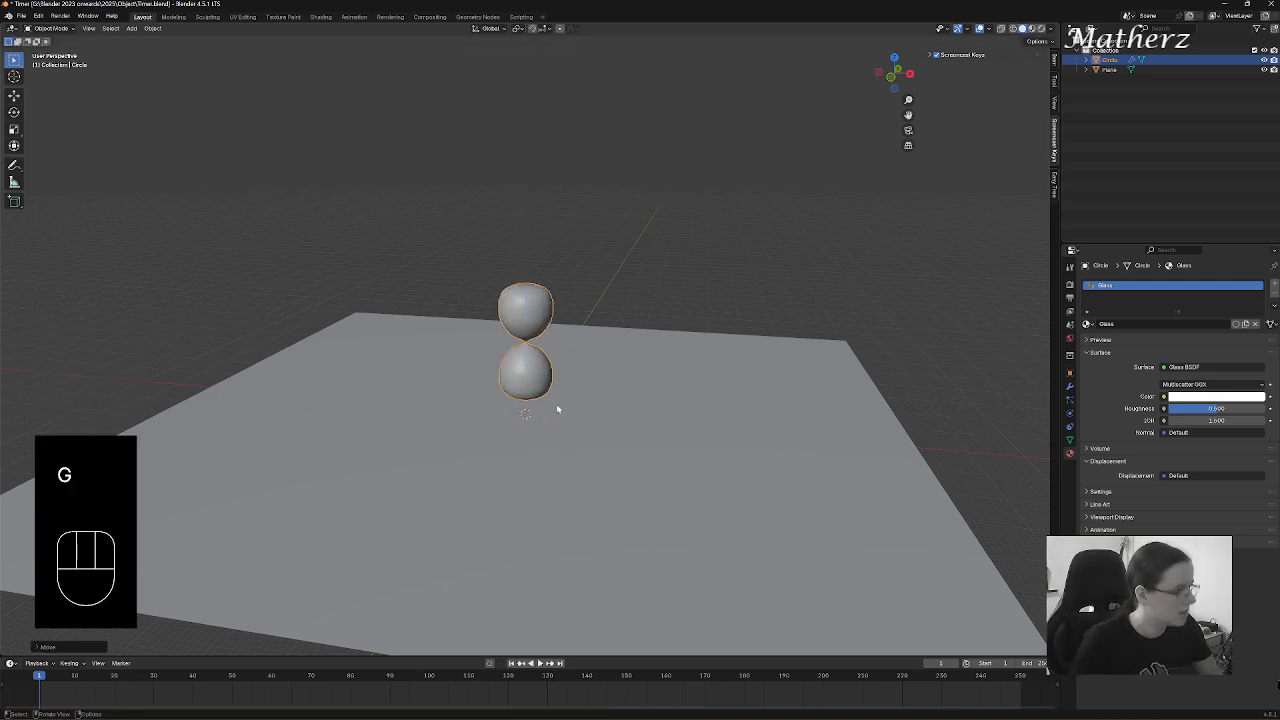
# - Examine the glass hourglass up close in rendered shading and in Material Preview
pyautogui.scroll(8, 526, 378)
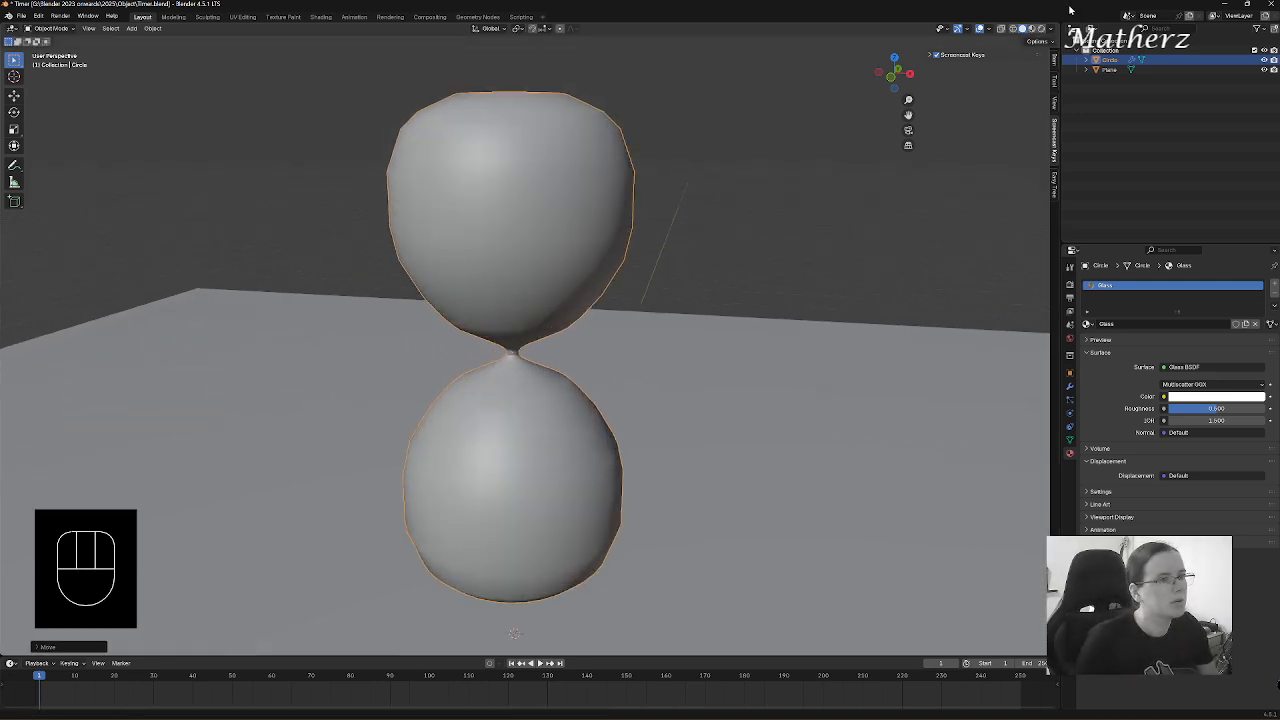
pyautogui.click(1042, 29)
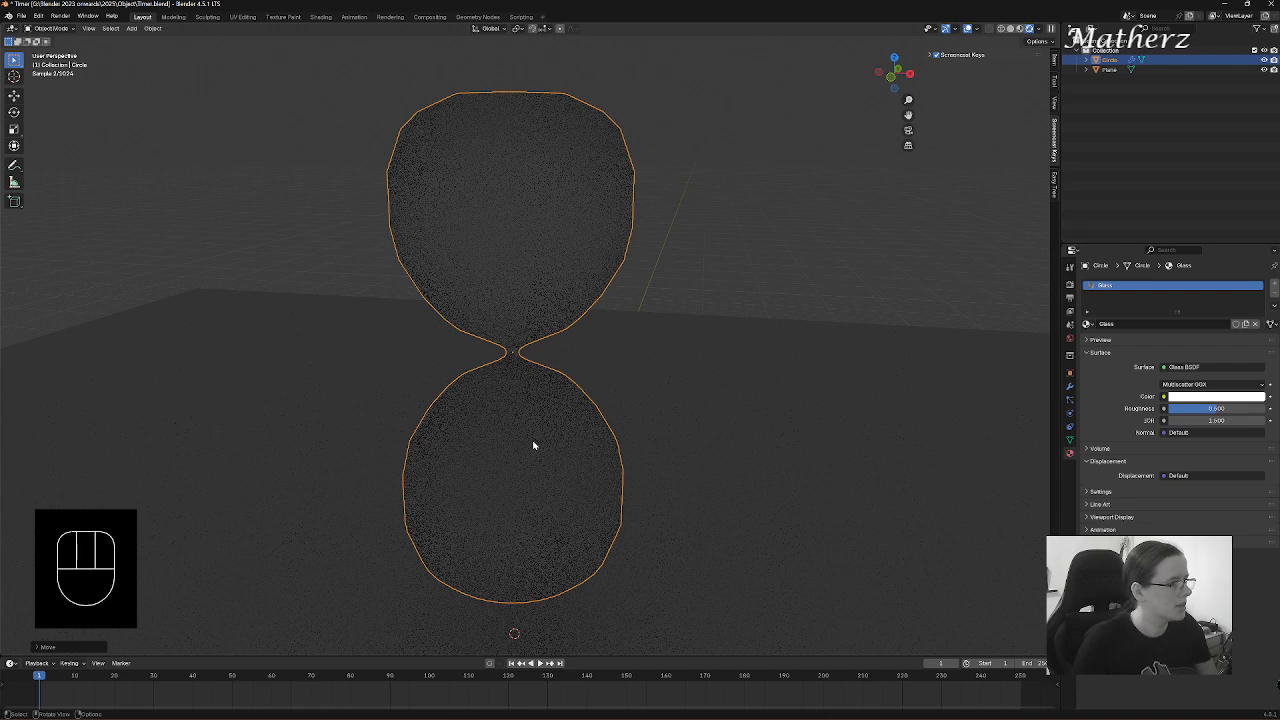
pyautogui.click(1020, 29)
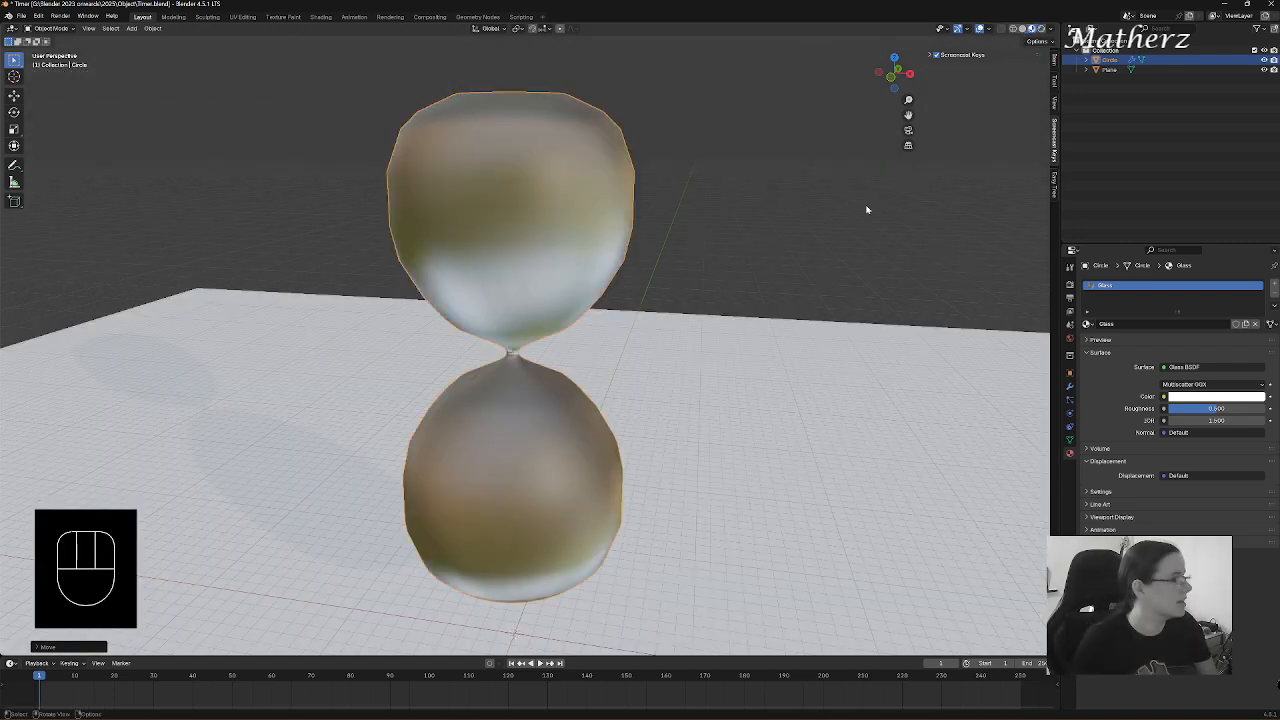
# - Add a point light, raise it and move it beside the hourglass, and duplicate it along X to the opposite side
pyautogui.click(131, 28)
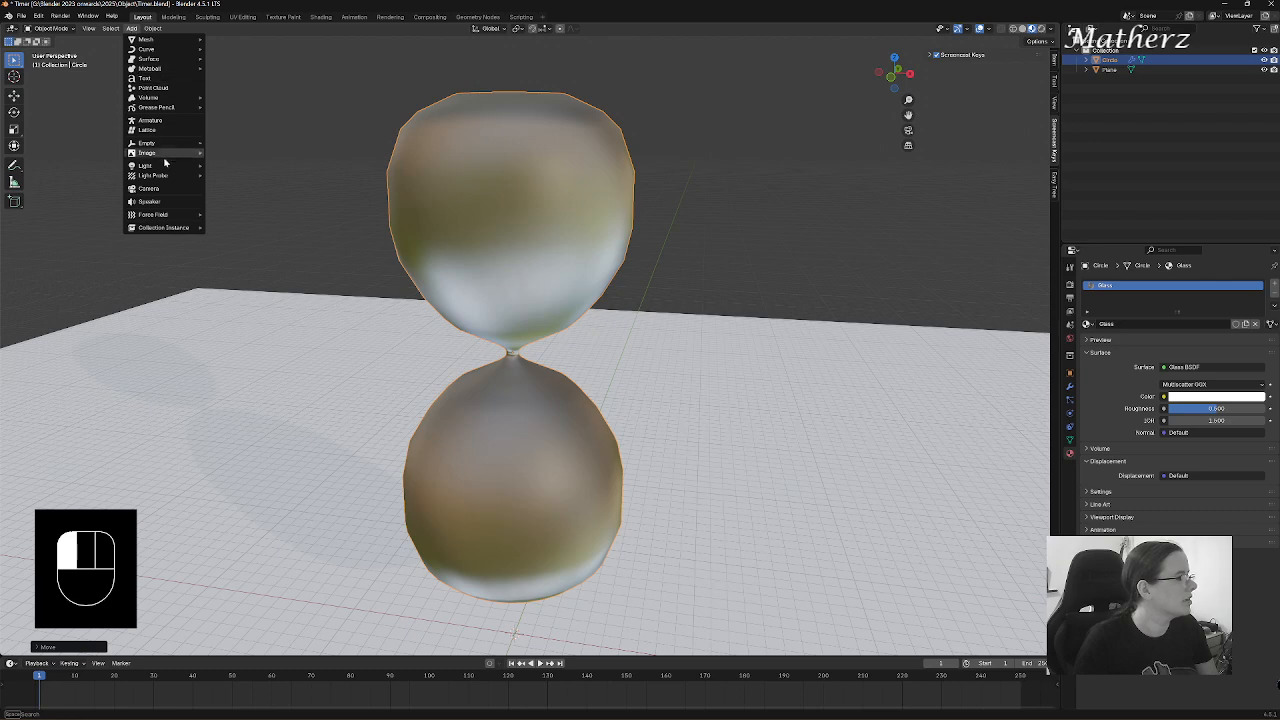
pyautogui.moveTo(163, 165)
pyautogui.click(228, 165)
pyautogui.scroll(-8, 556, 265)
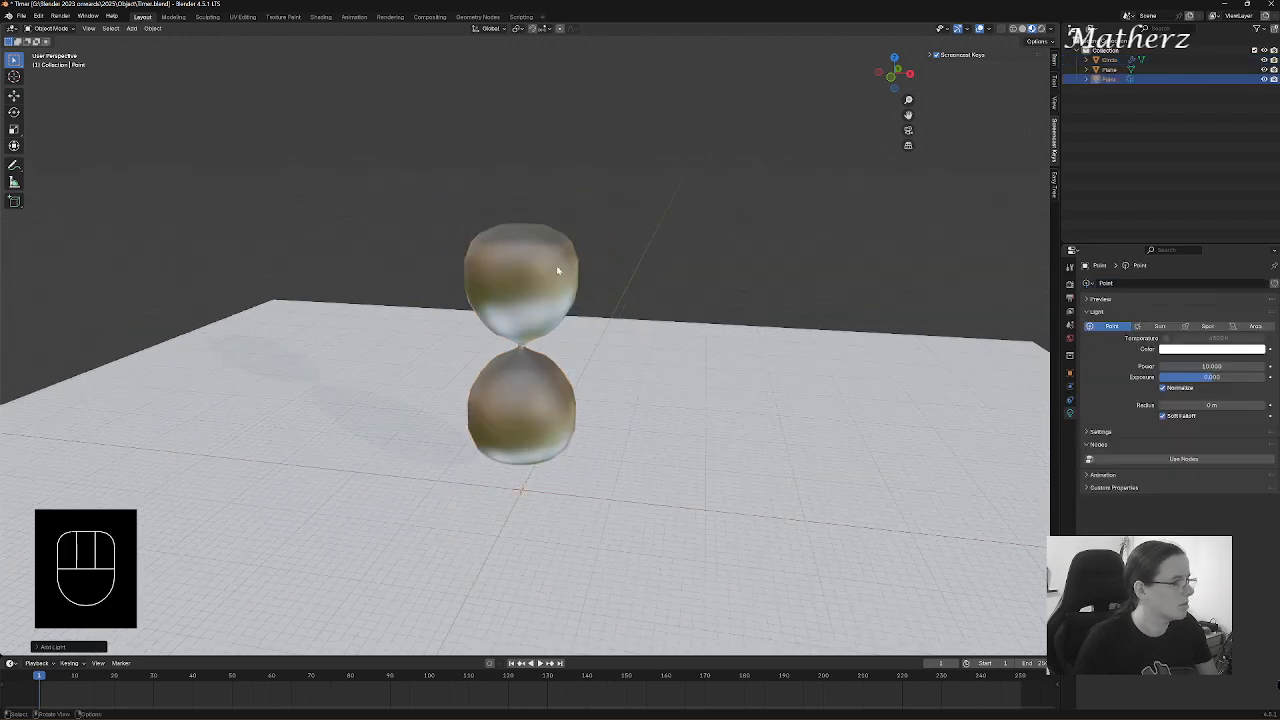
pyautogui.press('g')
pyautogui.moveTo(566, 438); pyautogui.dragTo(672, 308, button='middle')
pyautogui.click(566, 293)
pyautogui.press('g')
pyautogui.click(726, 317)
pyautogui.hotkey('shift', 'd')
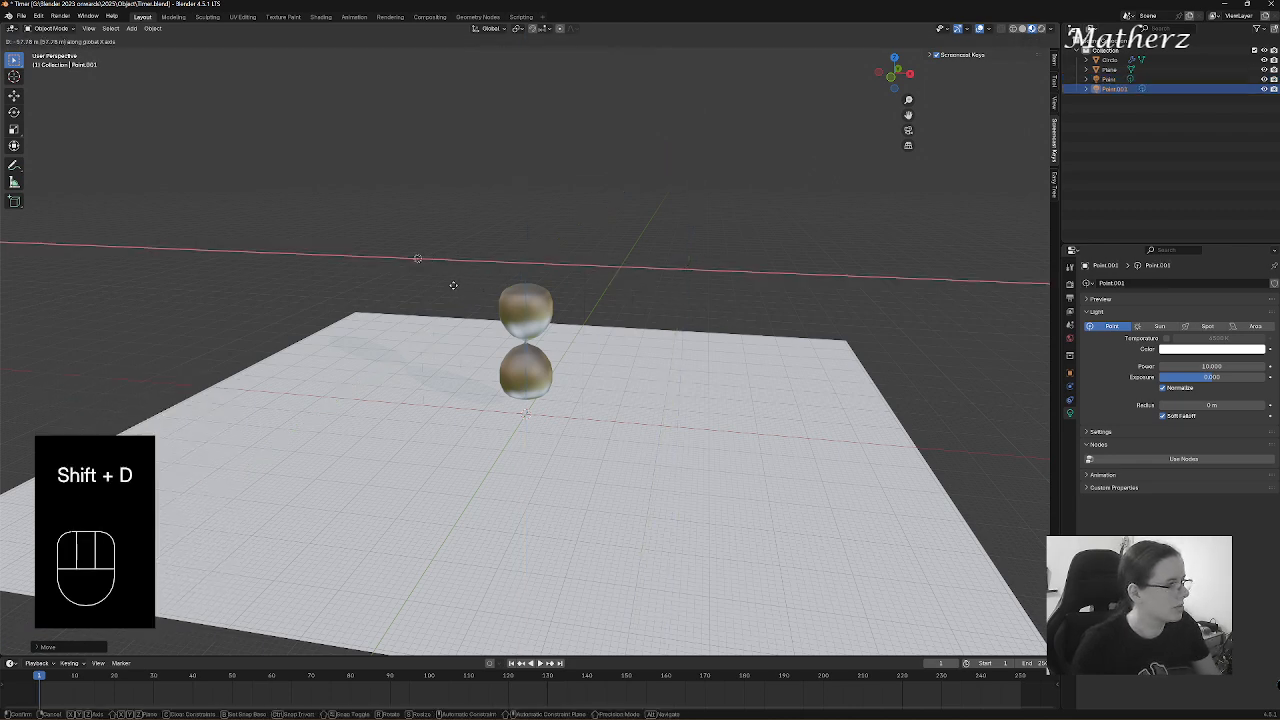
pyautogui.click(438, 286)
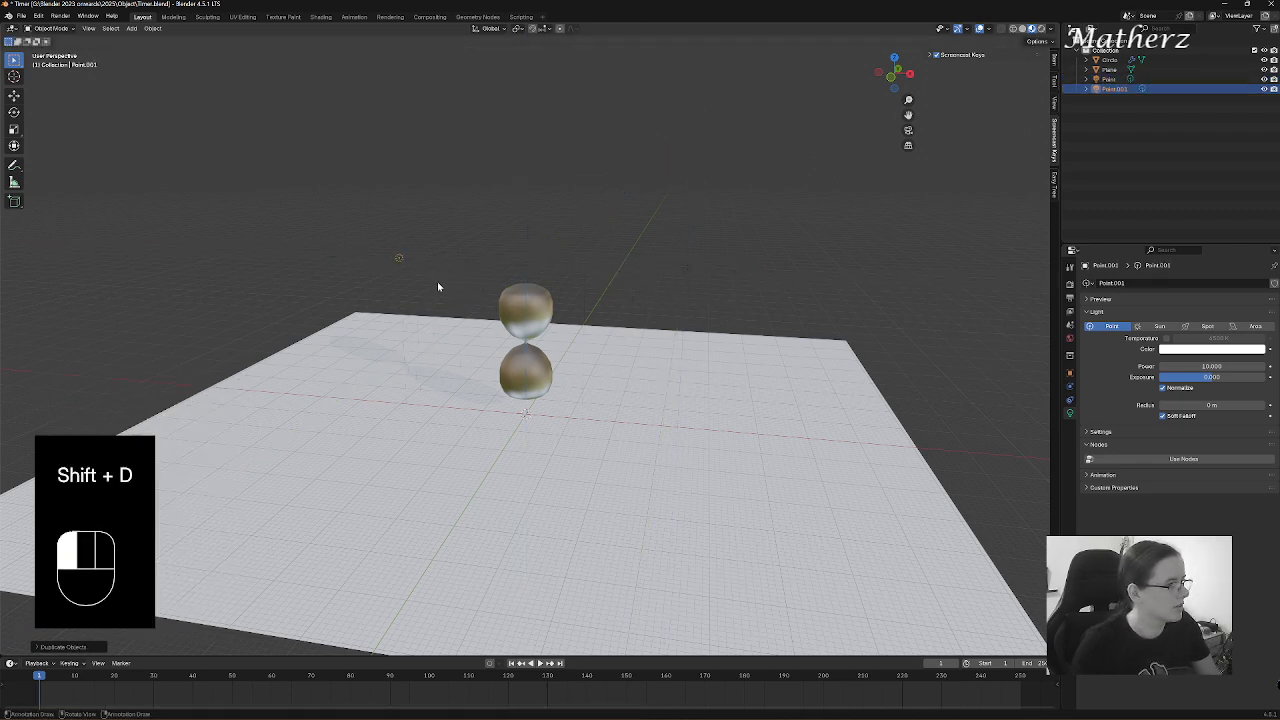
# - Brighten both point lights in rendered shading, setting the duplicated light's exposure to 10 and its power to about 26
pyautogui.click(1040, 28)
pyautogui.scroll(4, 512, 368)
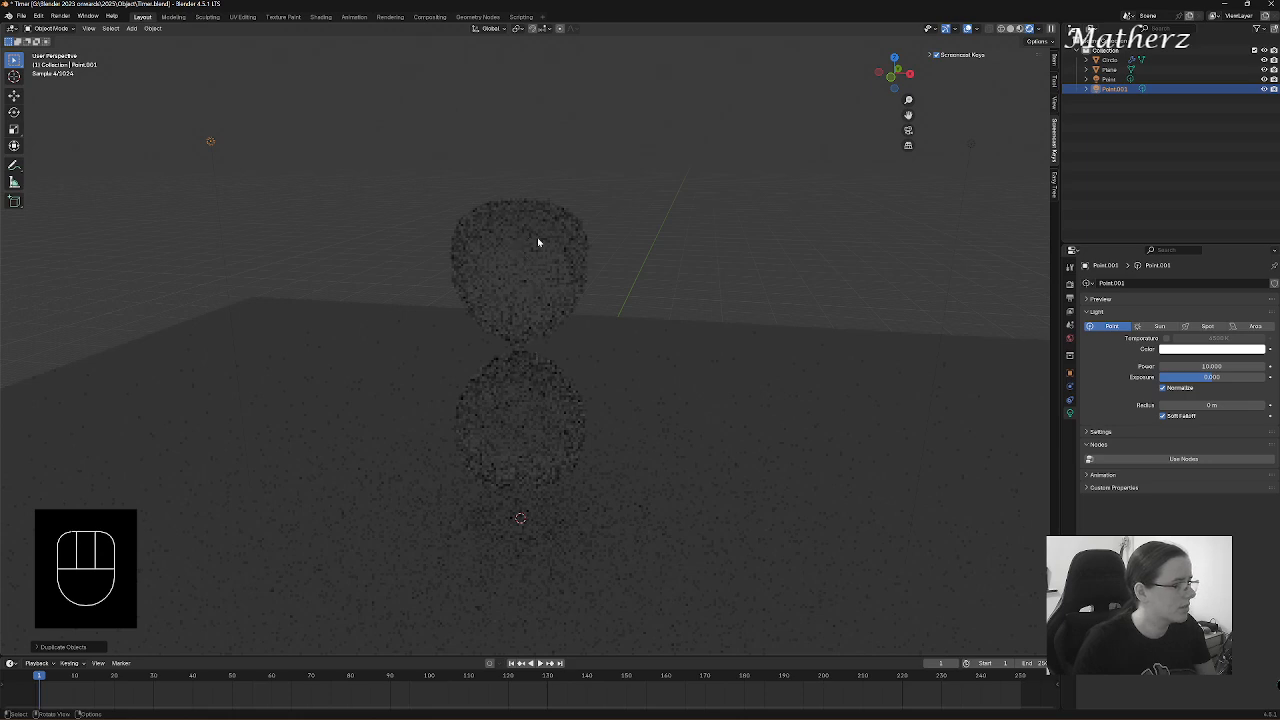
pyautogui.moveTo(1245, 376); pyautogui.dragTo(1266, 376)
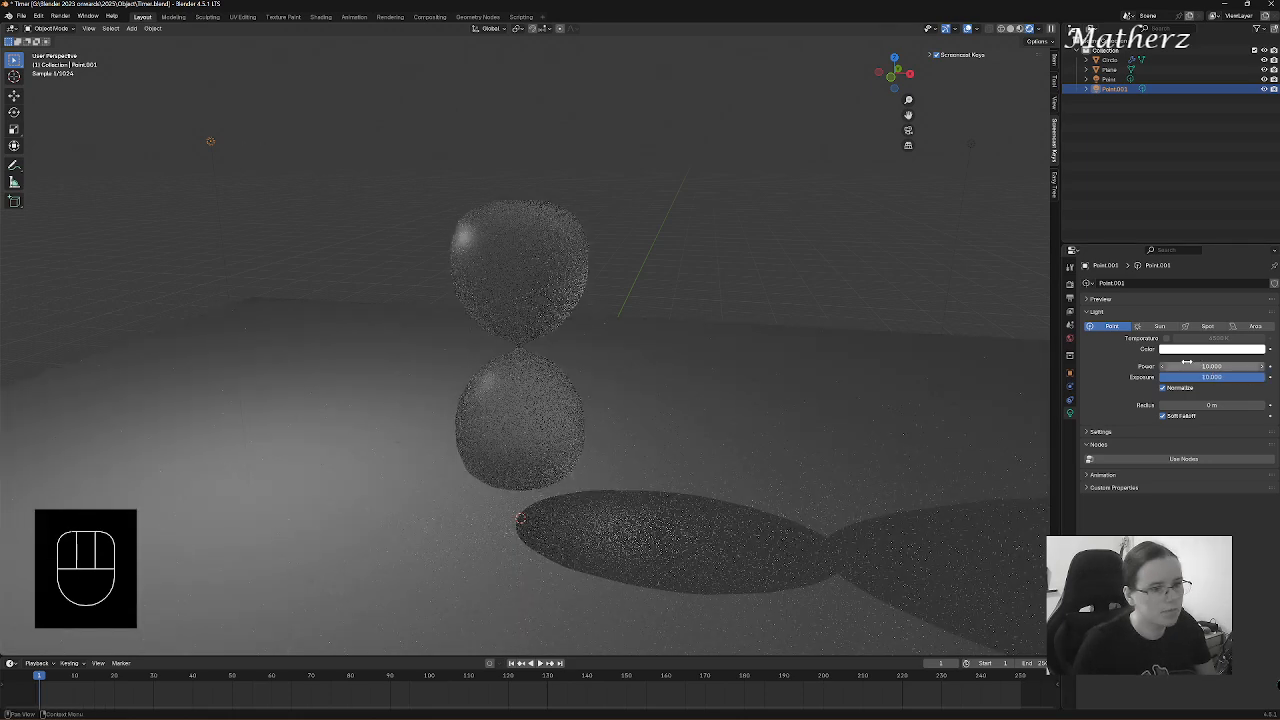
pyautogui.moveTo(1183, 366); pyautogui.dragTo(1223, 365)
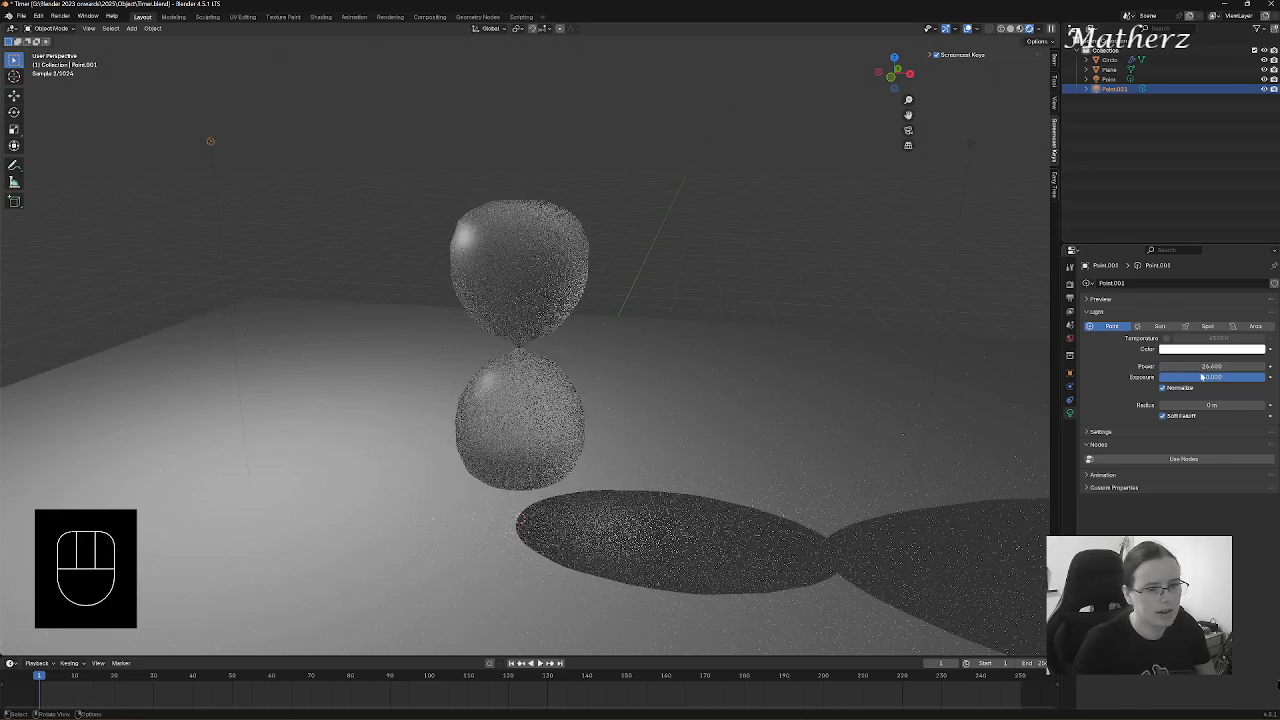
pyautogui.click(1109, 79)
pyautogui.moveTo(1210, 366)
pyautogui.mouseDown()
pyautogui.moveTo(1200, 376)
pyautogui.moveTo(1228, 376)
pyautogui.mouseUp()
# - Set the hourglass's Glass material roughness to 0 and return the viewport to Material Preview
pyautogui.click(530, 285)
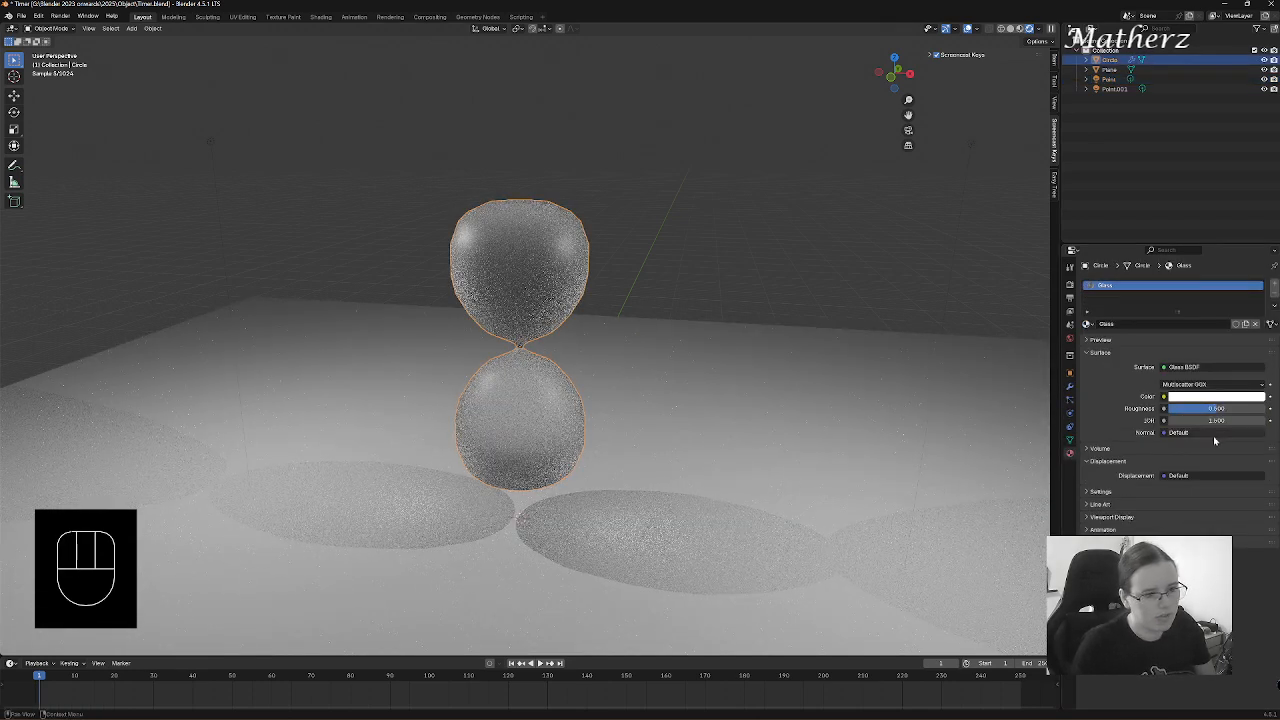
pyautogui.moveTo(1214, 408); pyautogui.dragTo(1158, 412)
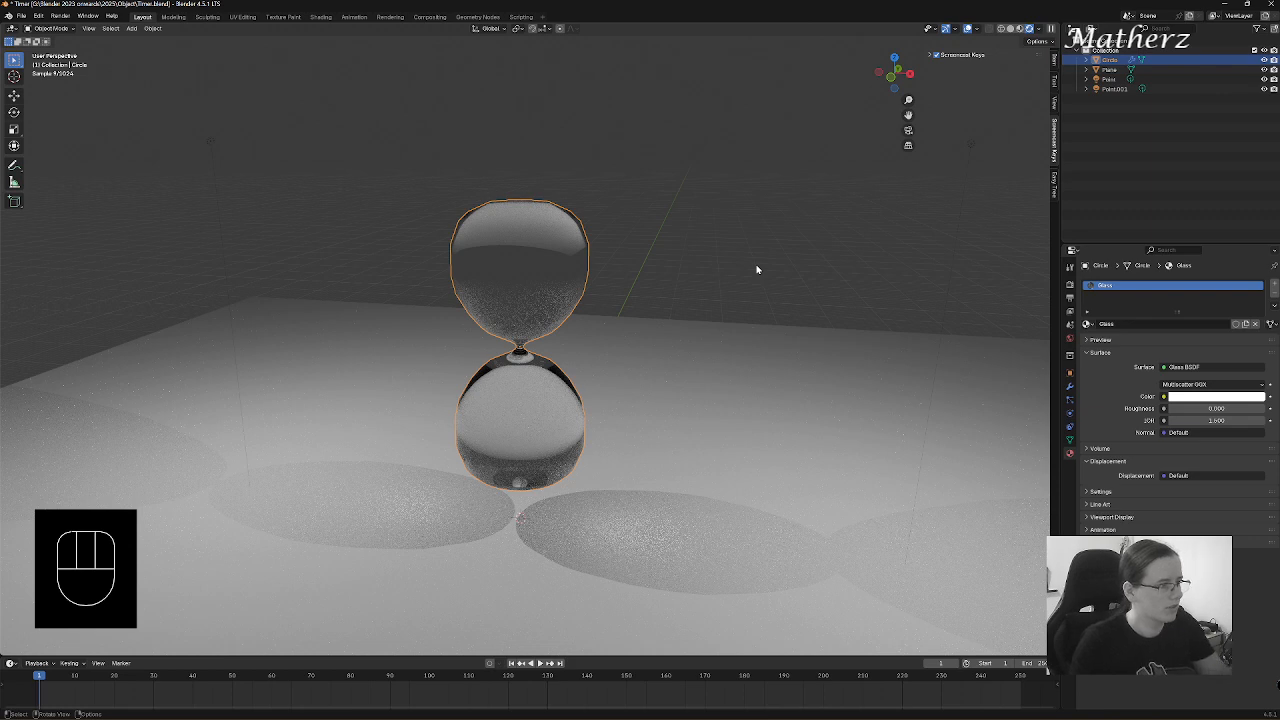
pyautogui.click(1020, 29)
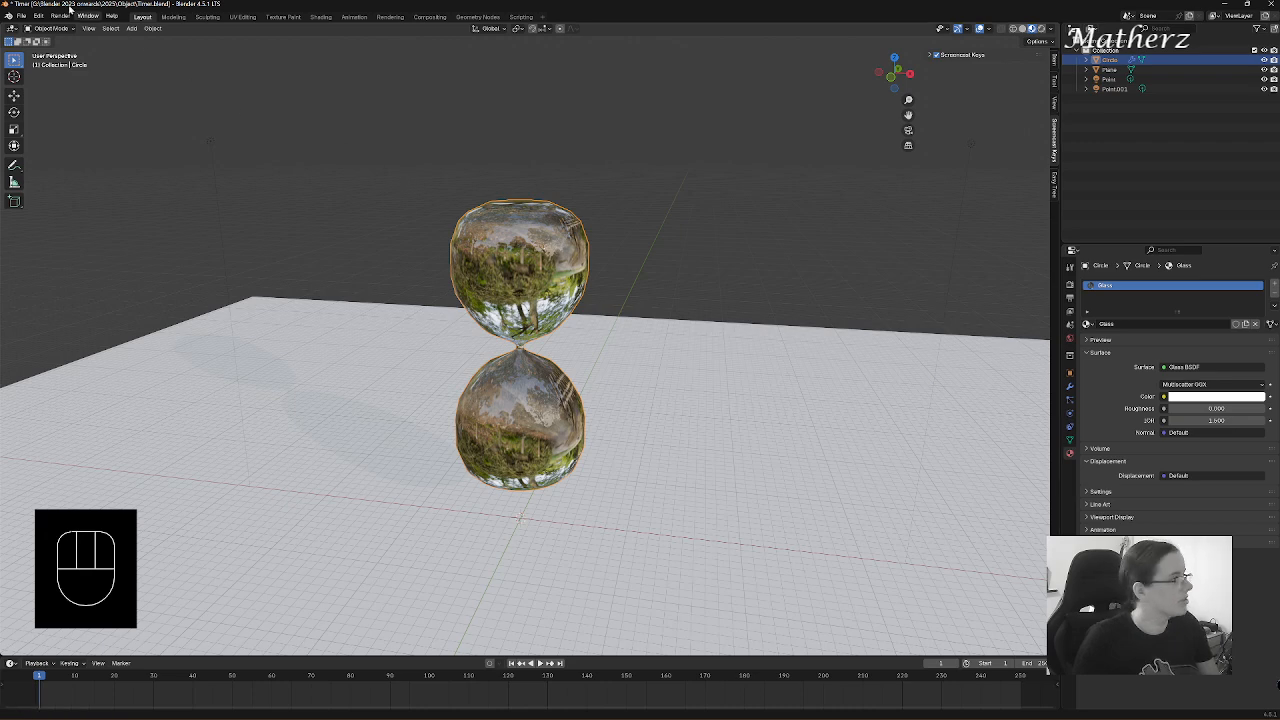
# - Add a circle mesh and raise it along the Z axis to near the top of the hourglass
pyautogui.click(131, 28)
pyautogui.moveTo(197, 42)
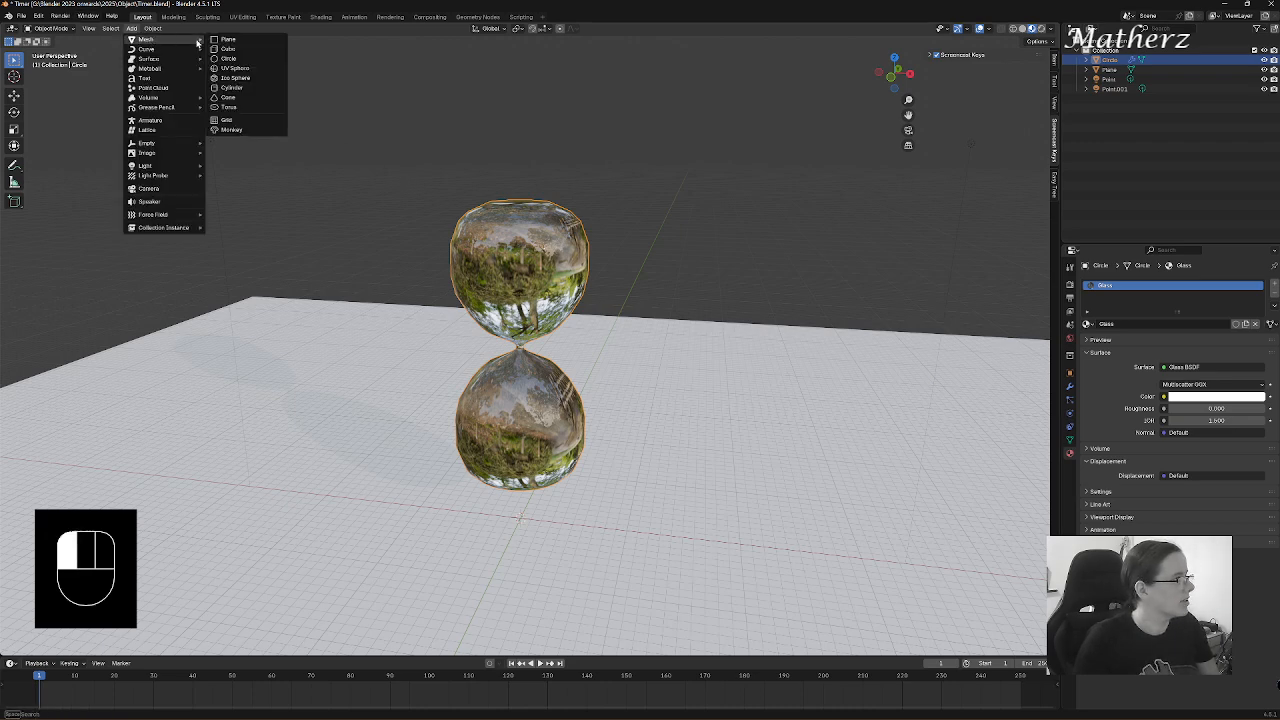
pyautogui.click(250, 59)
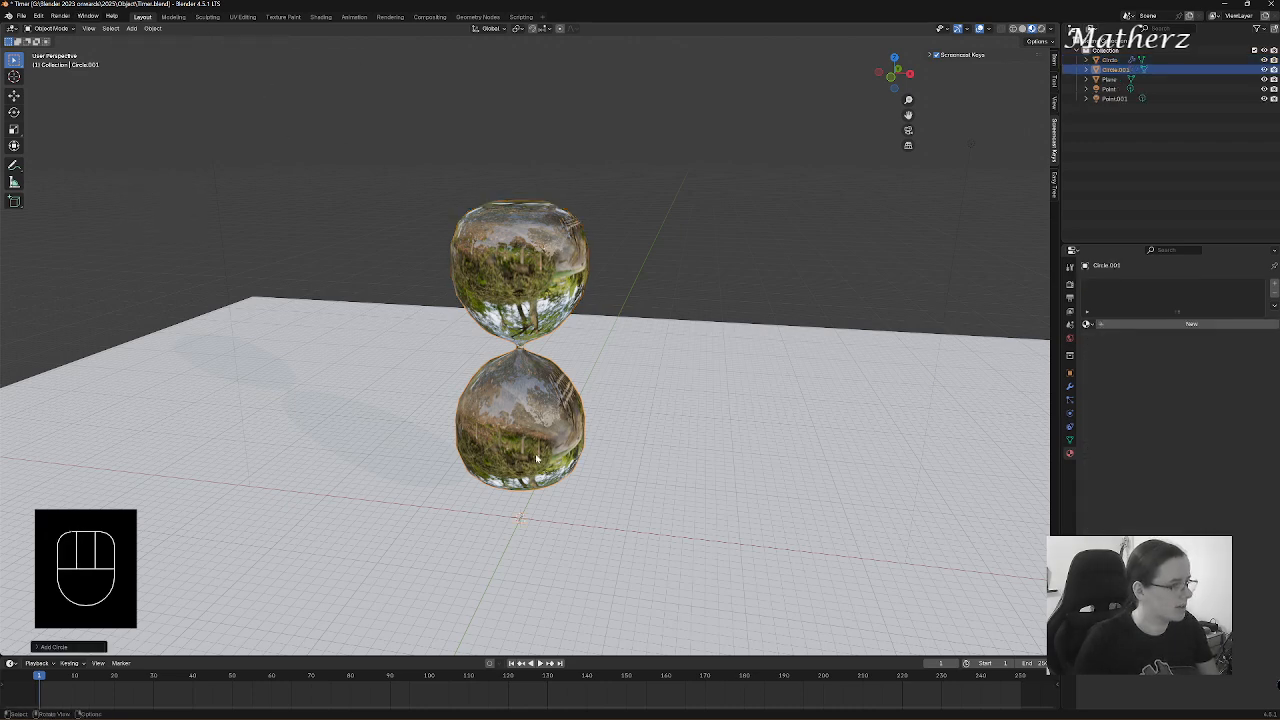
pyautogui.press('g')
pyautogui.moveTo(571, 524); pyautogui.dragTo(563, 250, button='middle')
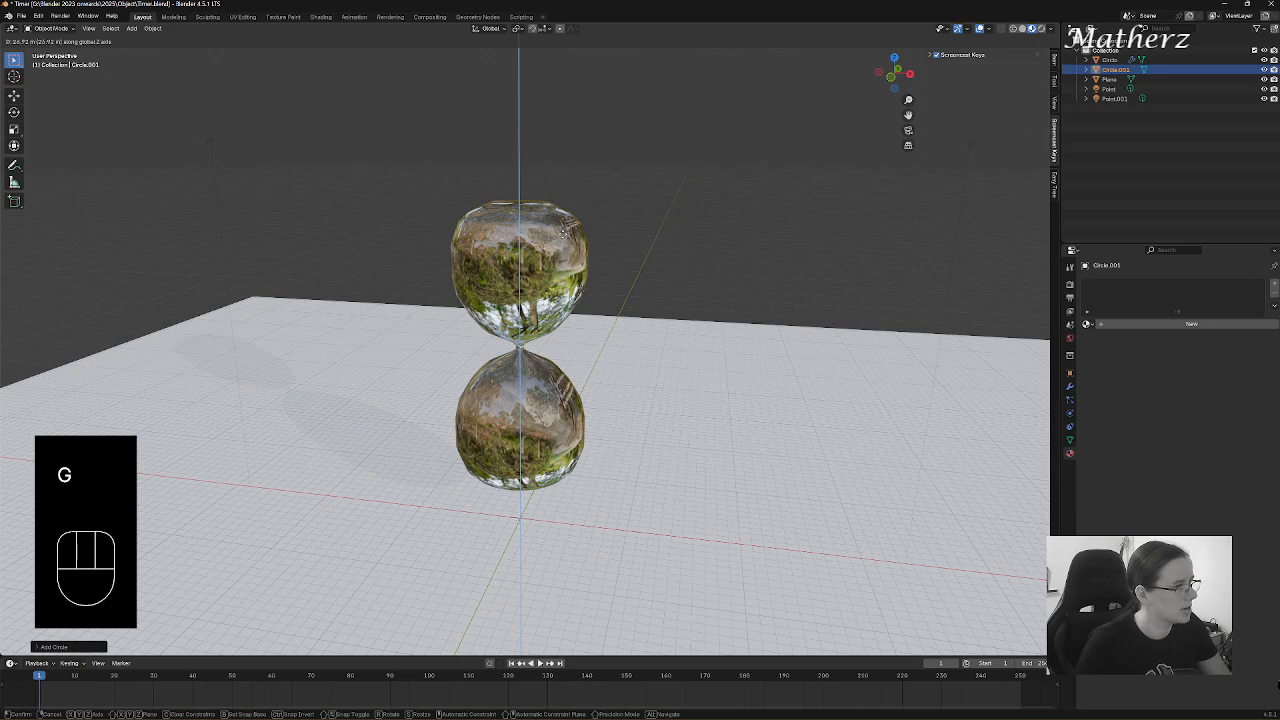
pyautogui.click(563, 248)
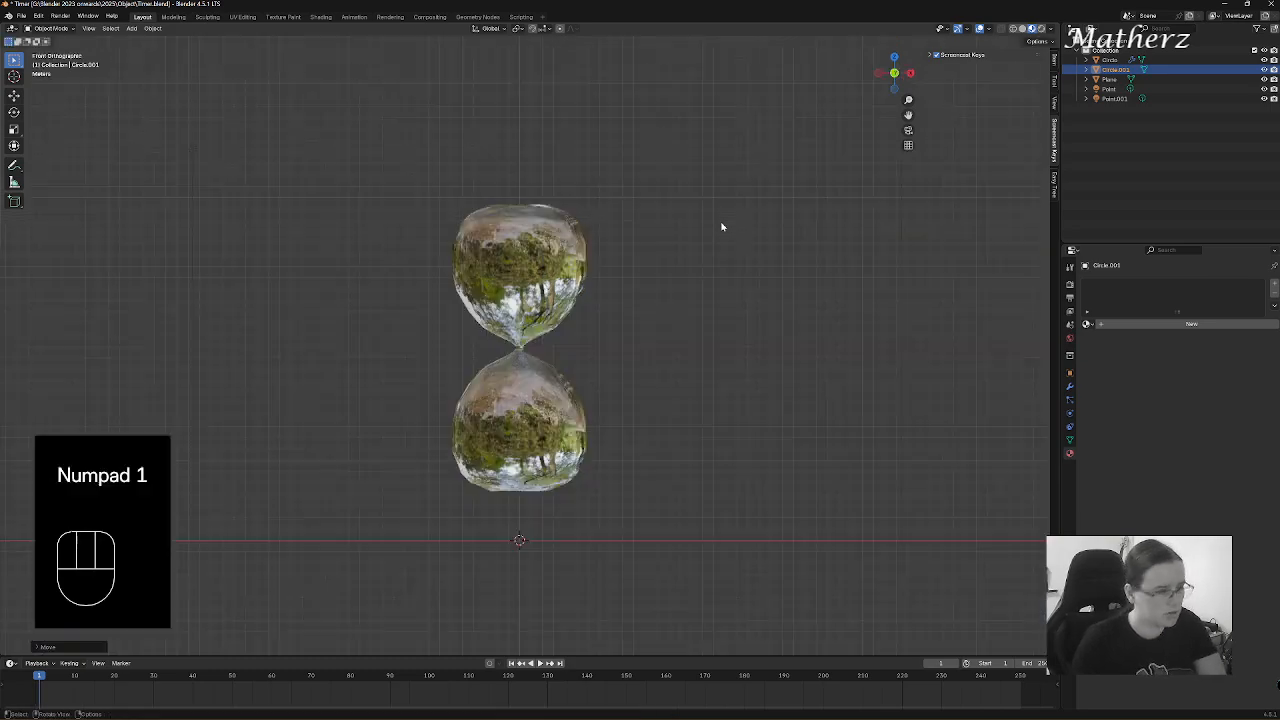
# - Scale up the new circle until it is just slightly wider than the hourglass's upper bulb
pyautogui.press('KP_1')
pyautogui.scroll(4, 548, 243)
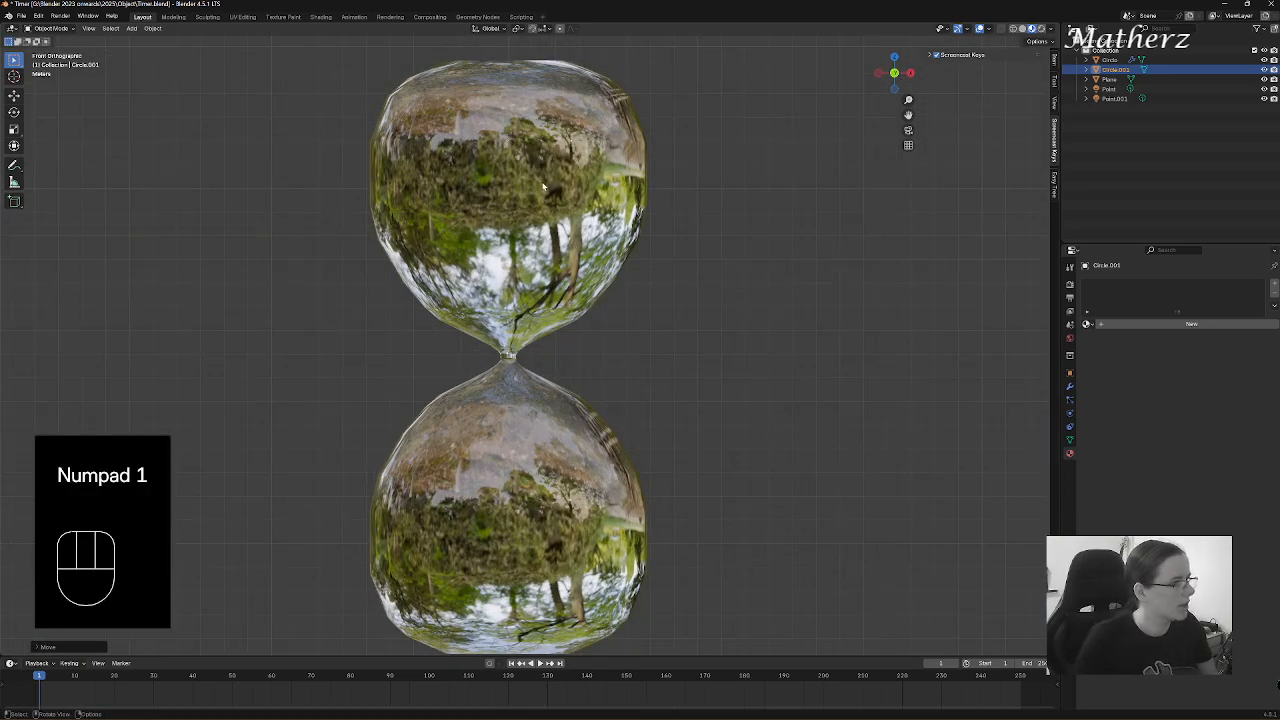
pyautogui.scroll(-4, 545, 190)
pyautogui.press('s')
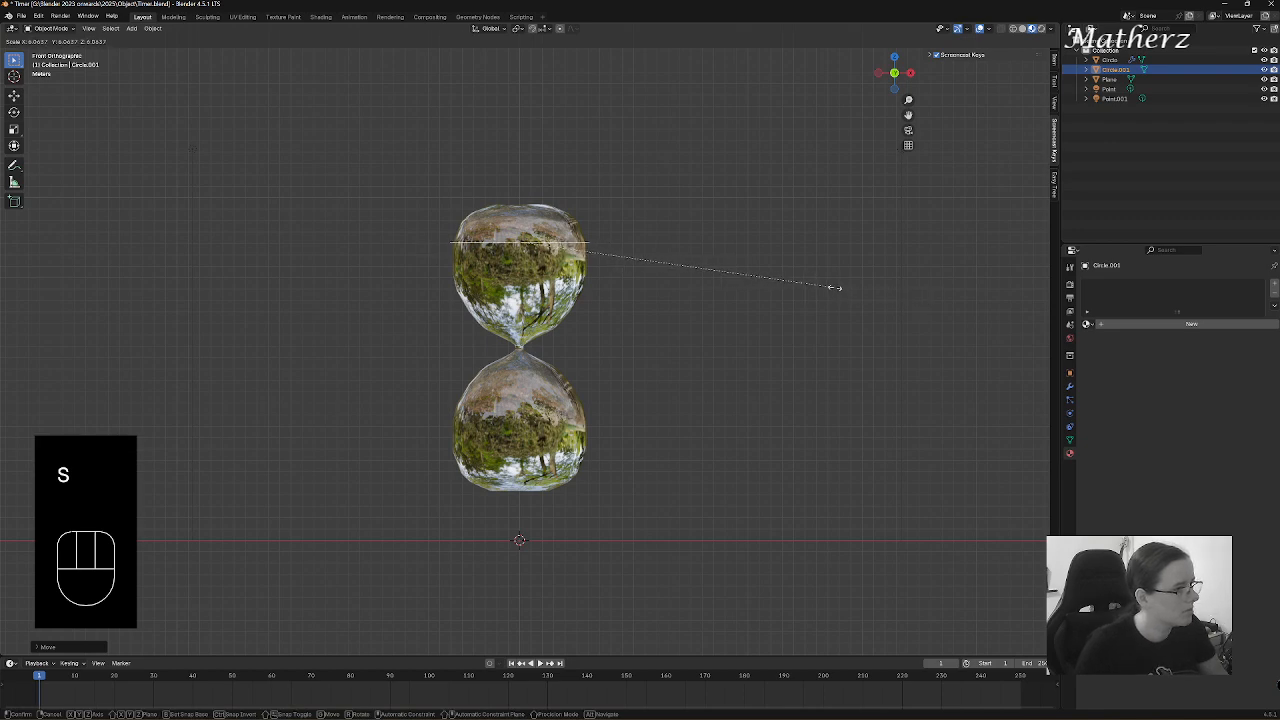
pyautogui.click(759, 270)
pyautogui.scroll(5, 759, 270)
pyautogui.keyDown('shift'); pyautogui.moveTo(563, 172); pyautogui.dragTo(571, 441, button='middle'); pyautogui.keyUp('shift')
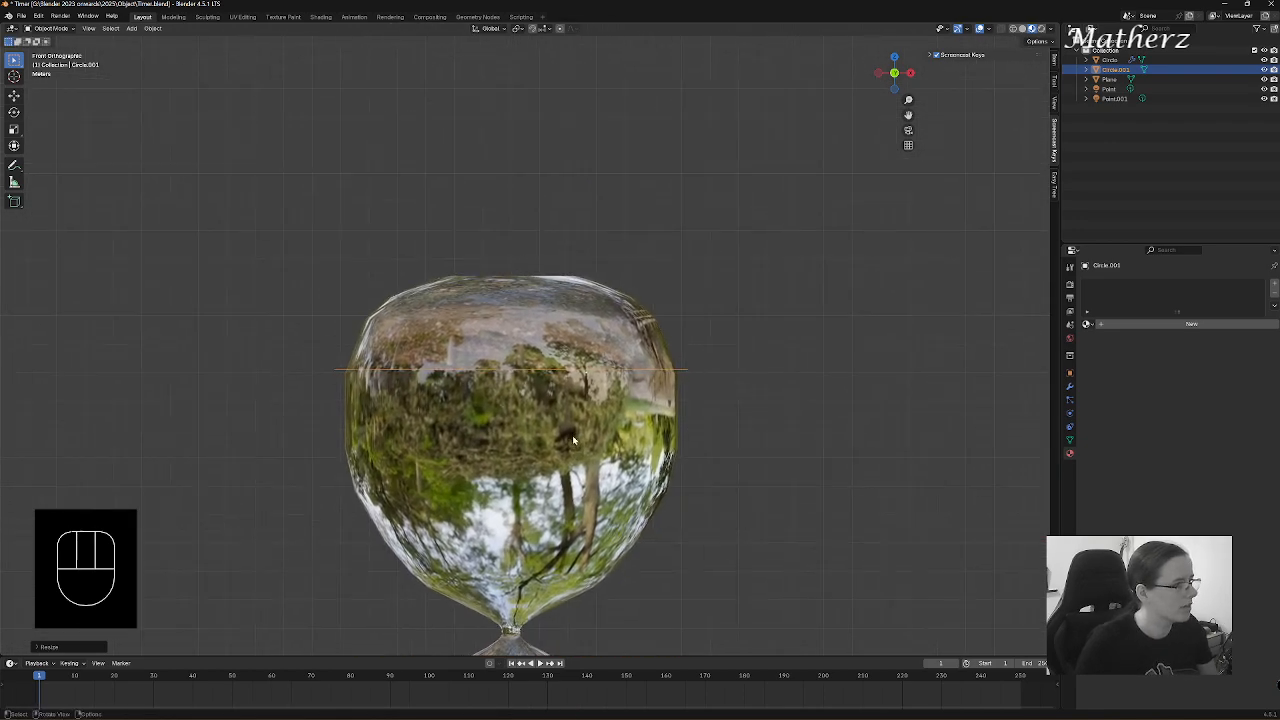
pyautogui.scroll(3, 575, 420)
pyautogui.moveTo(547, 329)
pyautogui.keyDown('shift'); pyautogui.mouseDown(button='middle')
pyautogui.moveTo(548, 362)
pyautogui.moveTo(560, 336)
pyautogui.mouseUp(button='middle'); pyautogui.keyUp('shift')
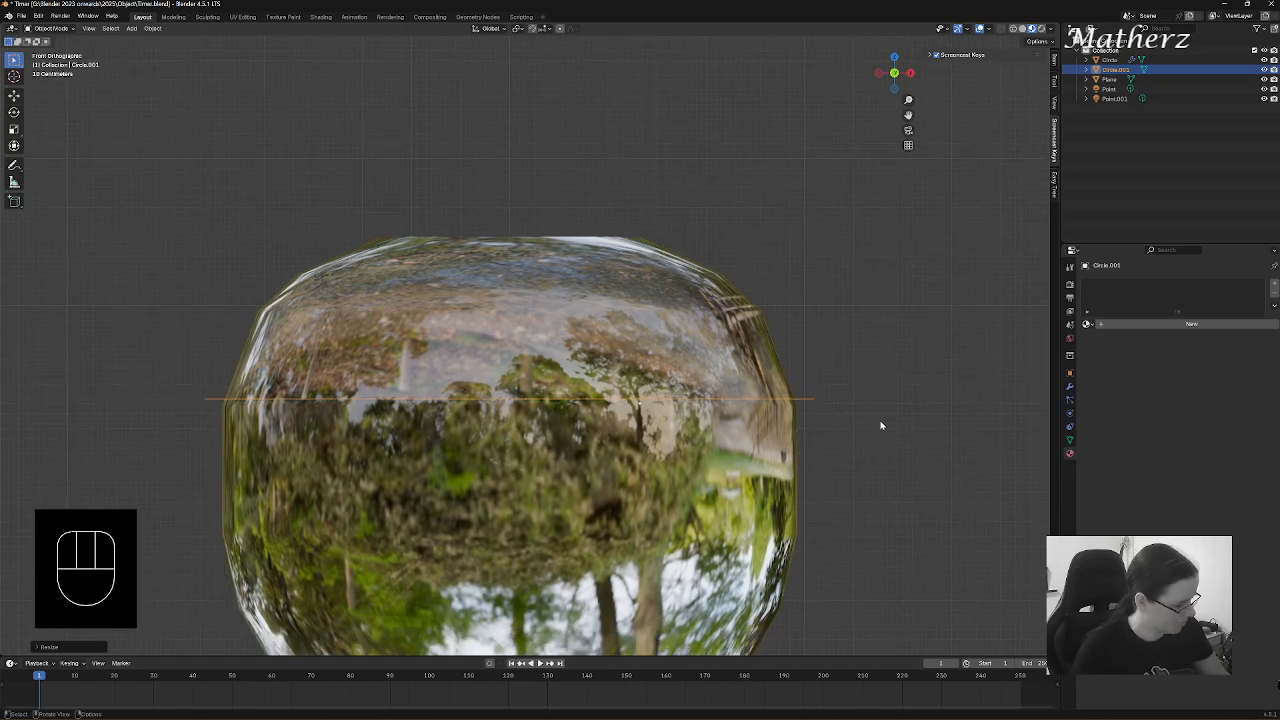
pyautogui.press('s')
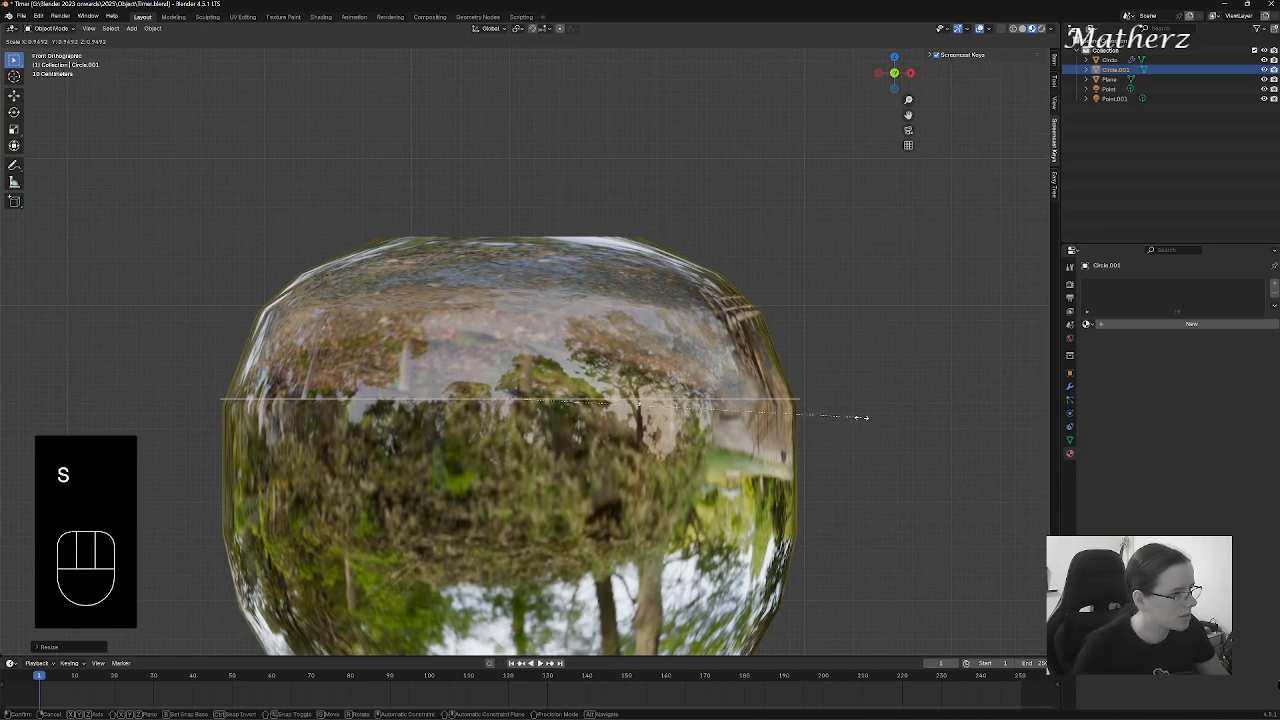
pyautogui.click(861, 416)
# - Lower the circle slightly along the Z axis to the bulb's widest edge and enter Edit Mode on it
pyautogui.press('g')
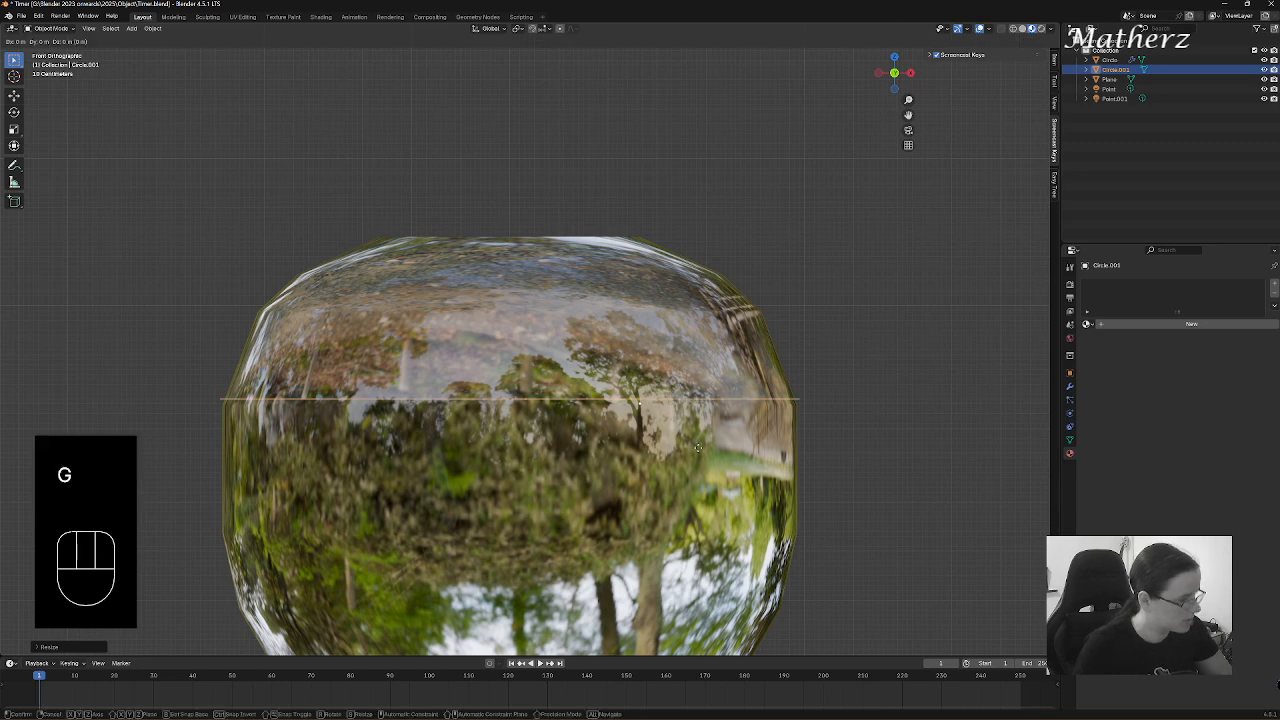
pyautogui.moveTo(697, 449); pyautogui.dragTo(697, 457, button='middle')
pyautogui.click(696, 459)
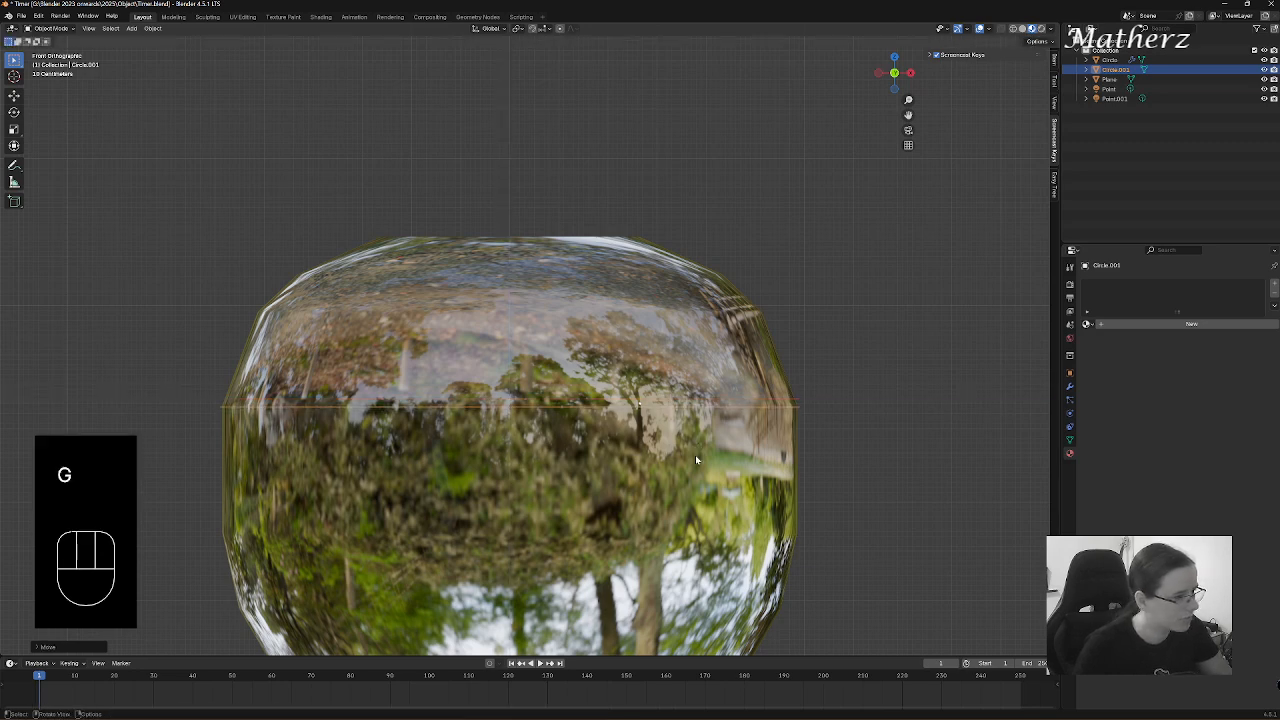
pyautogui.click(46, 28)
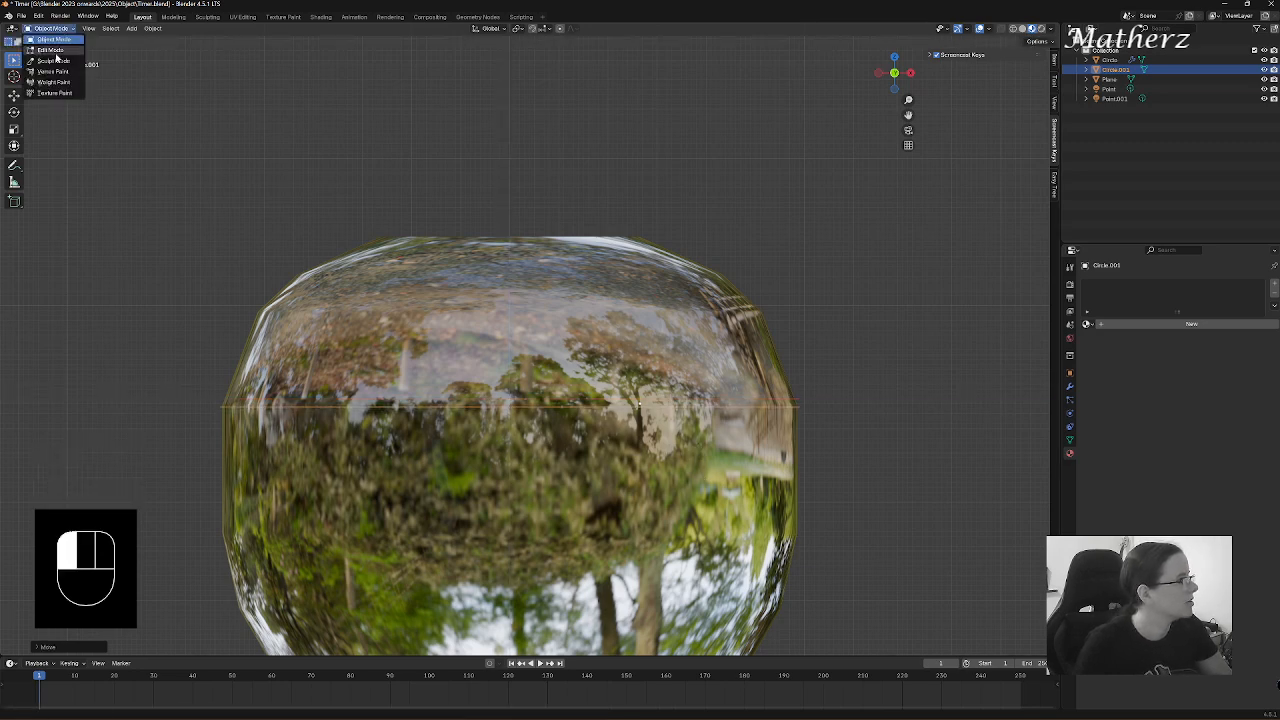
pyautogui.click(50, 51)
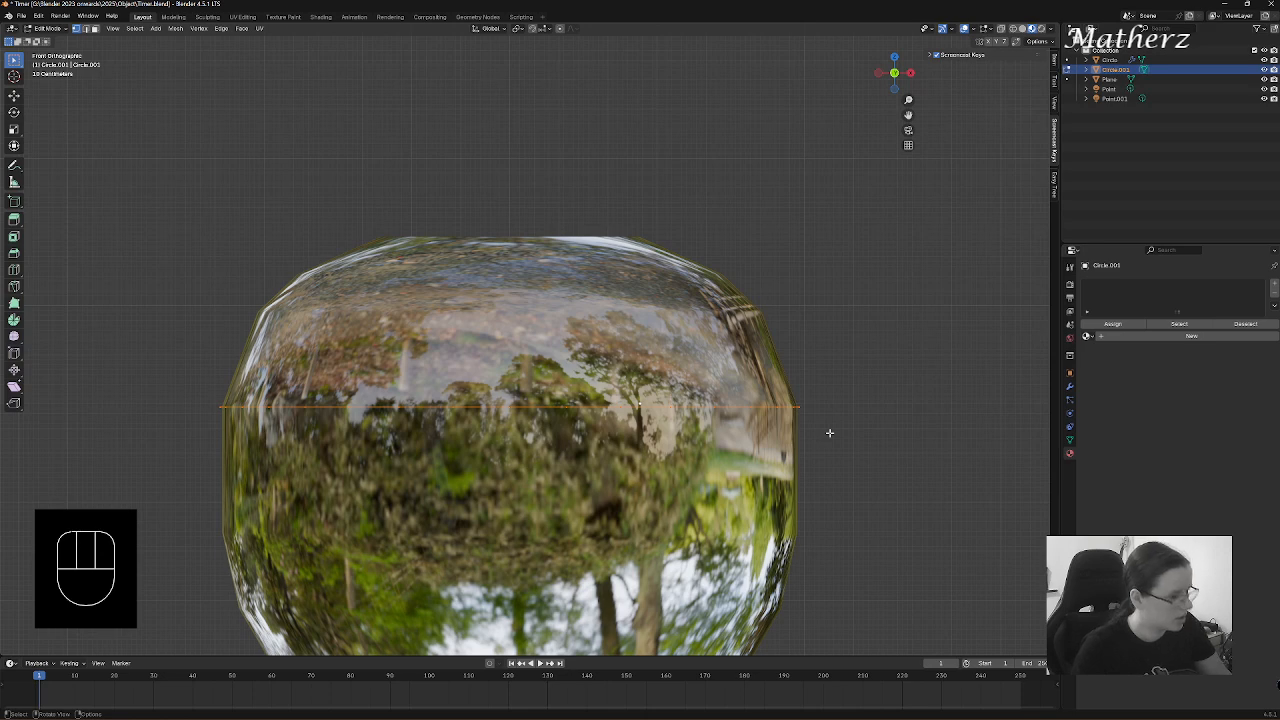
pyautogui.press('e')
pyautogui.moveTo(829, 431); pyautogui.dragTo(822, 397, button='middle')
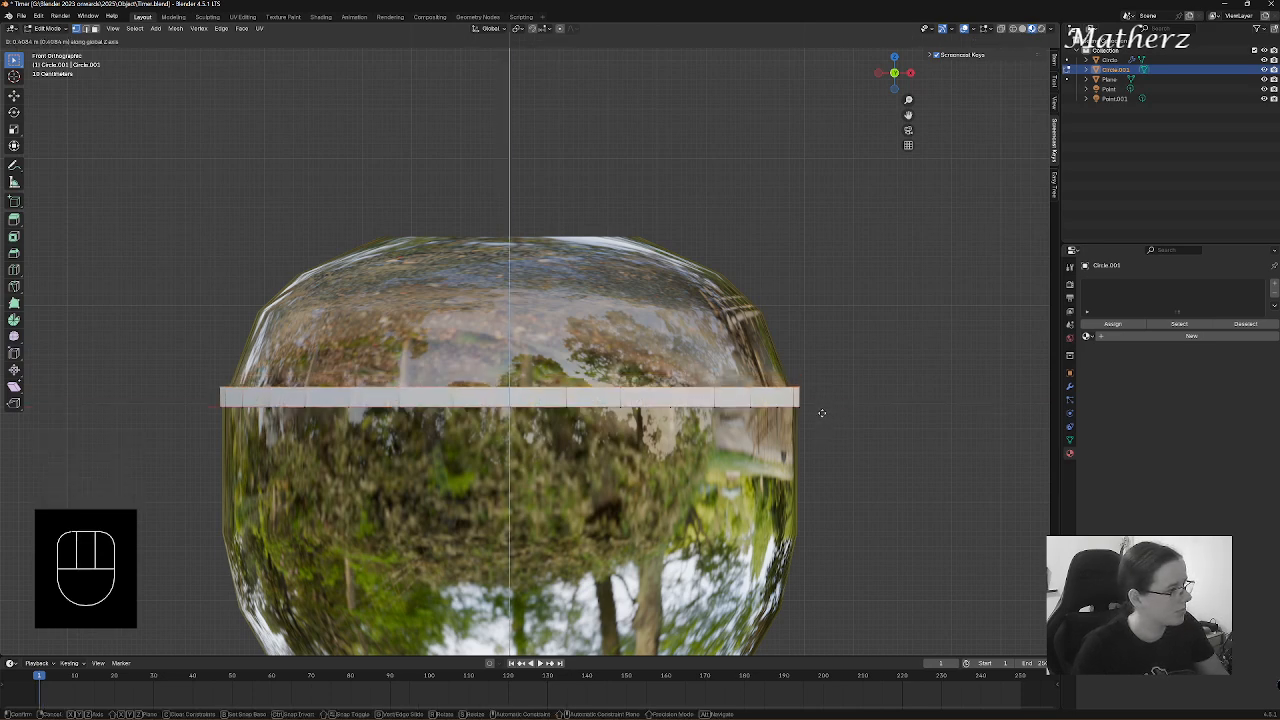
pyautogui.click(822, 413)
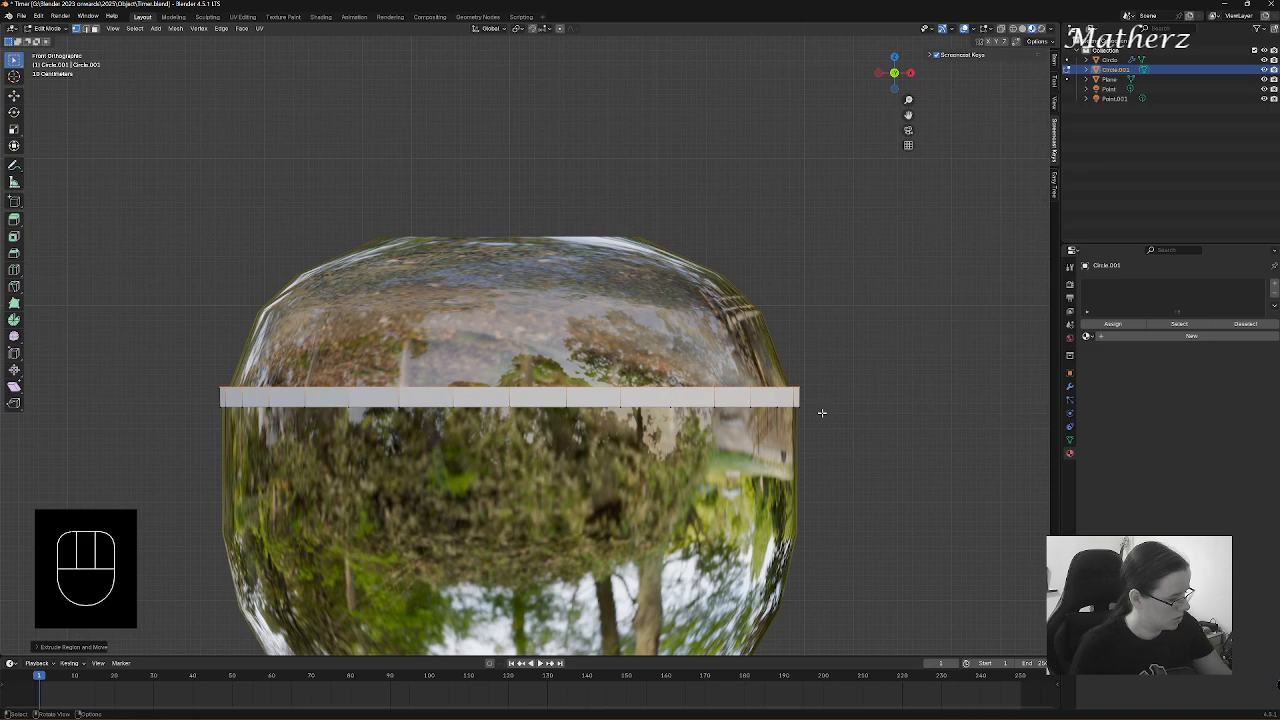
pyautogui.moveTo(790, 423); pyautogui.dragTo(757, 399, button='middle')
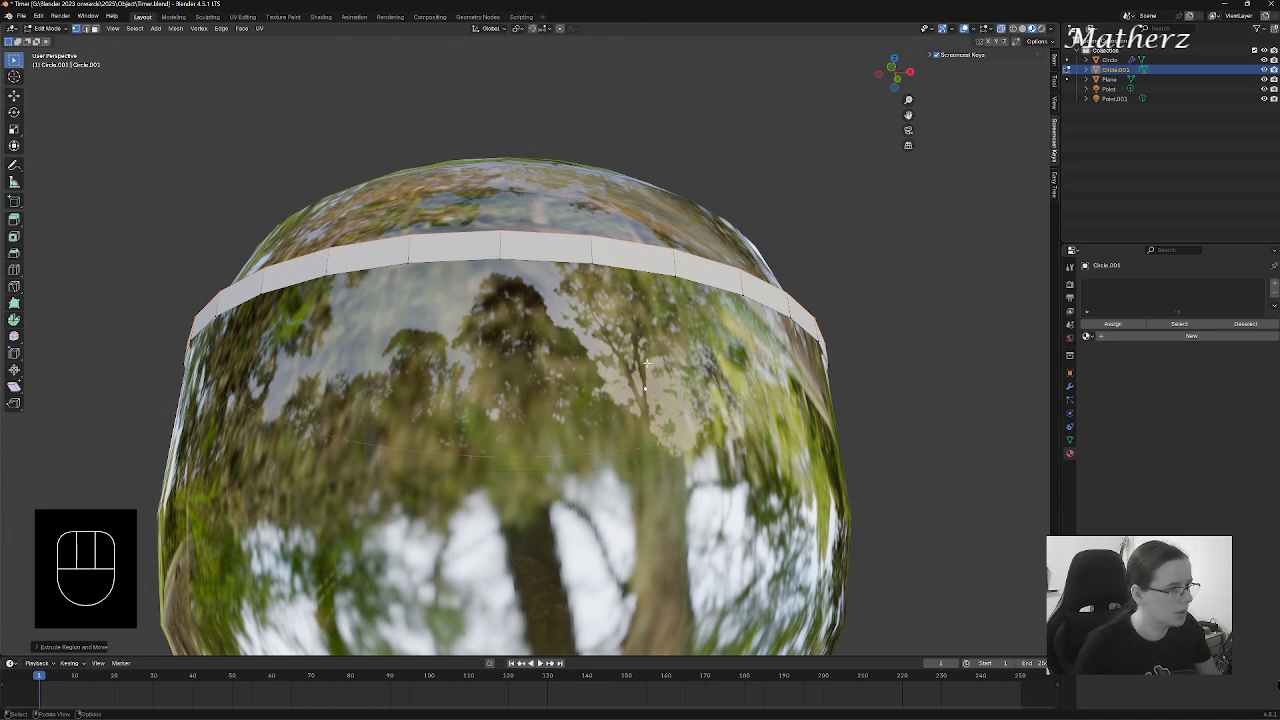
pyautogui.hotkey('ctrl', 'z')
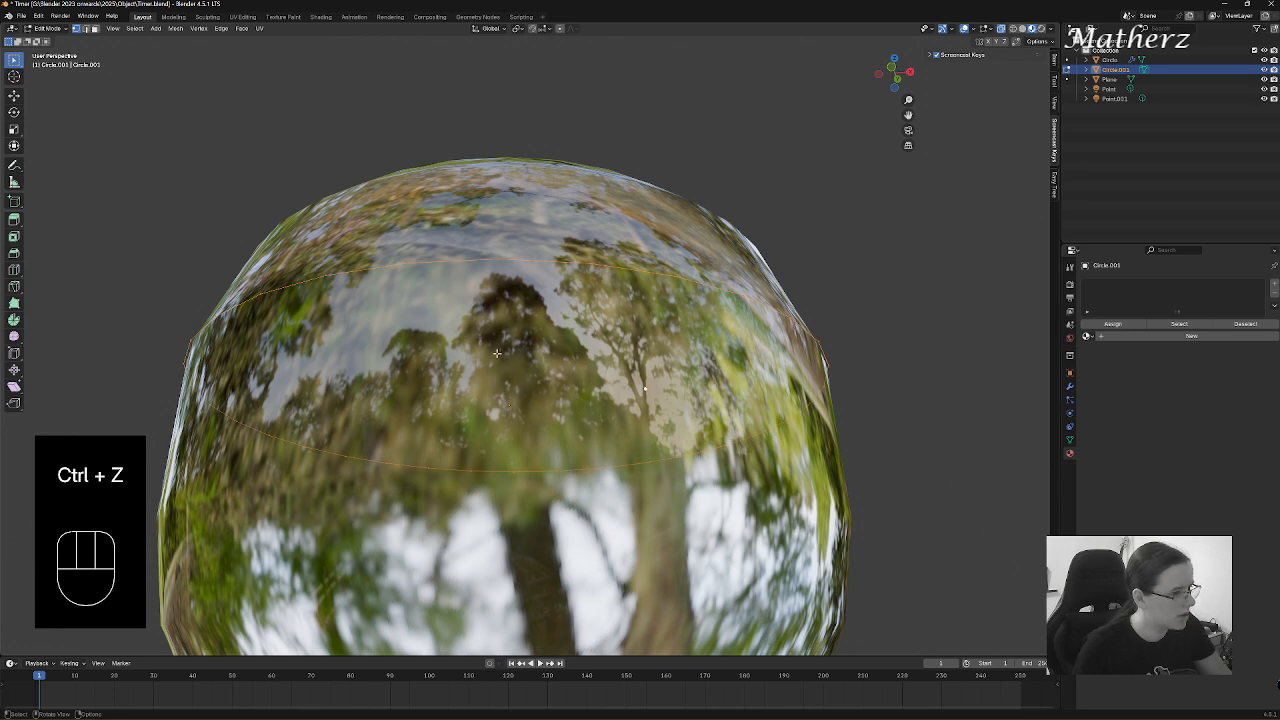
# - Fill the circle with a face, preview it in rendered shading, and switch the viewport to solid shading
pyautogui.press('f')
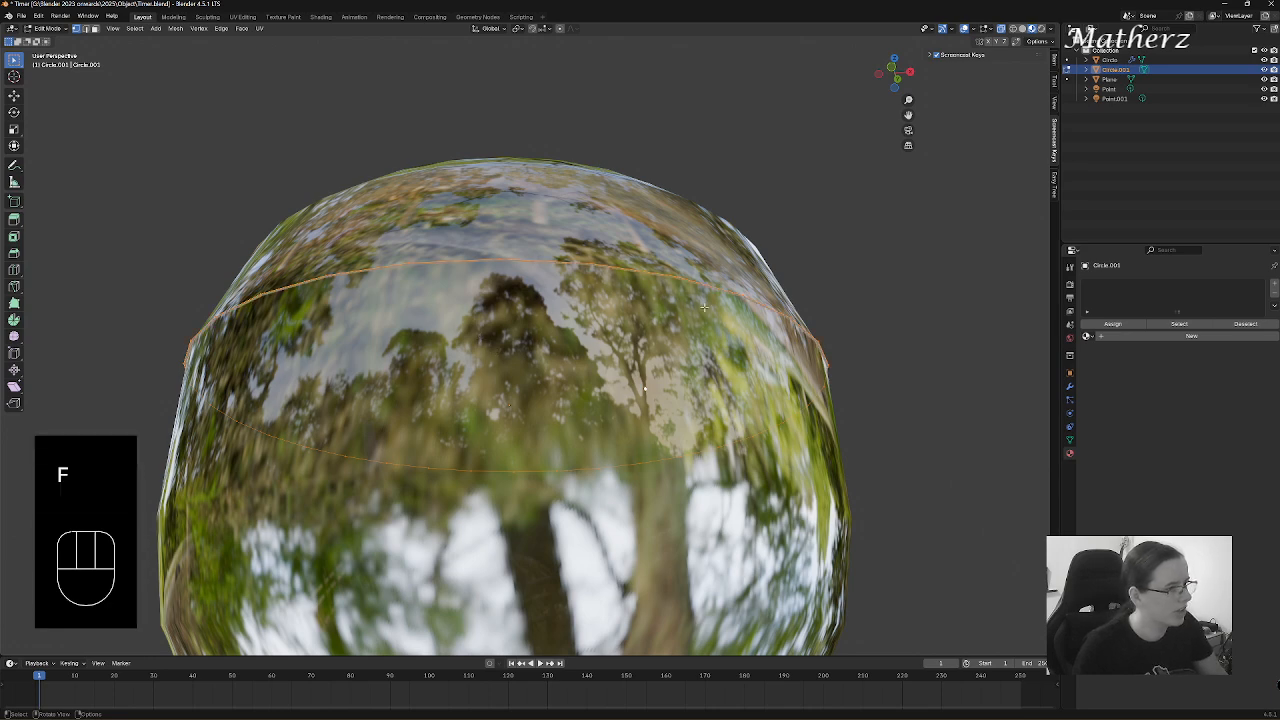
pyautogui.click(1040, 28)
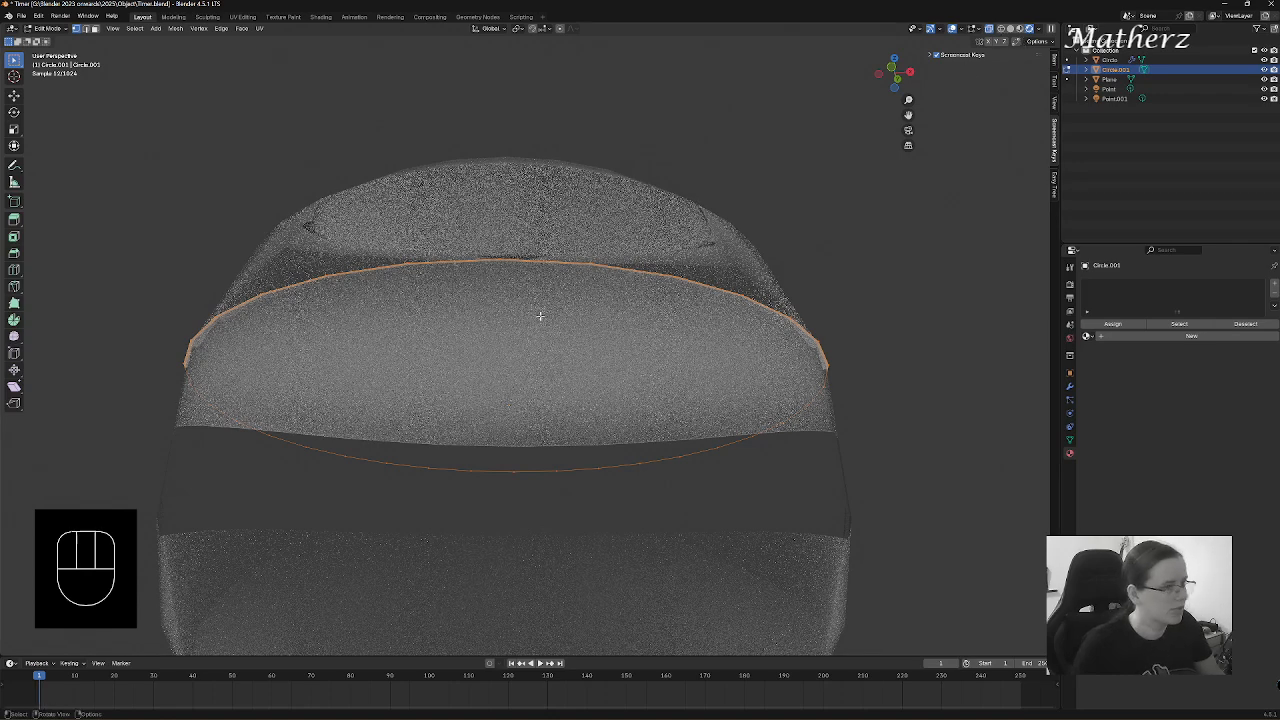
pyautogui.moveTo(783, 200); pyautogui.dragTo(771, 229, button='middle')
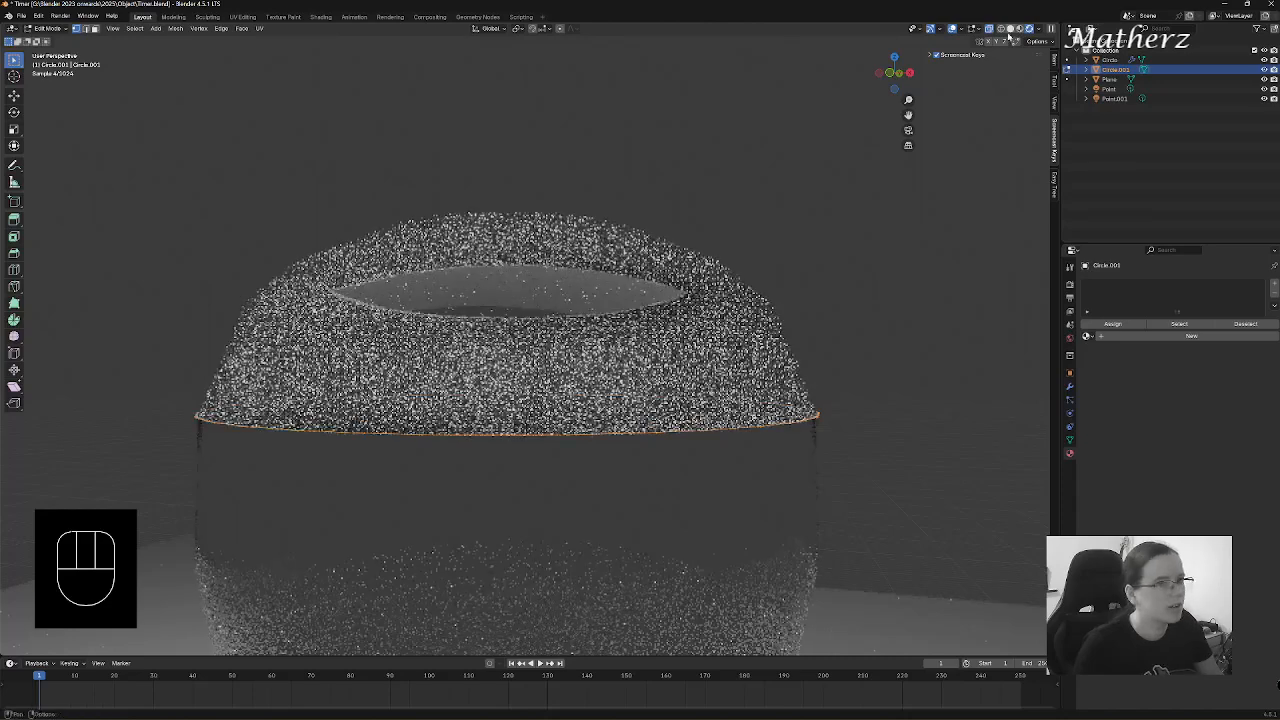
pyautogui.click(1010, 29)
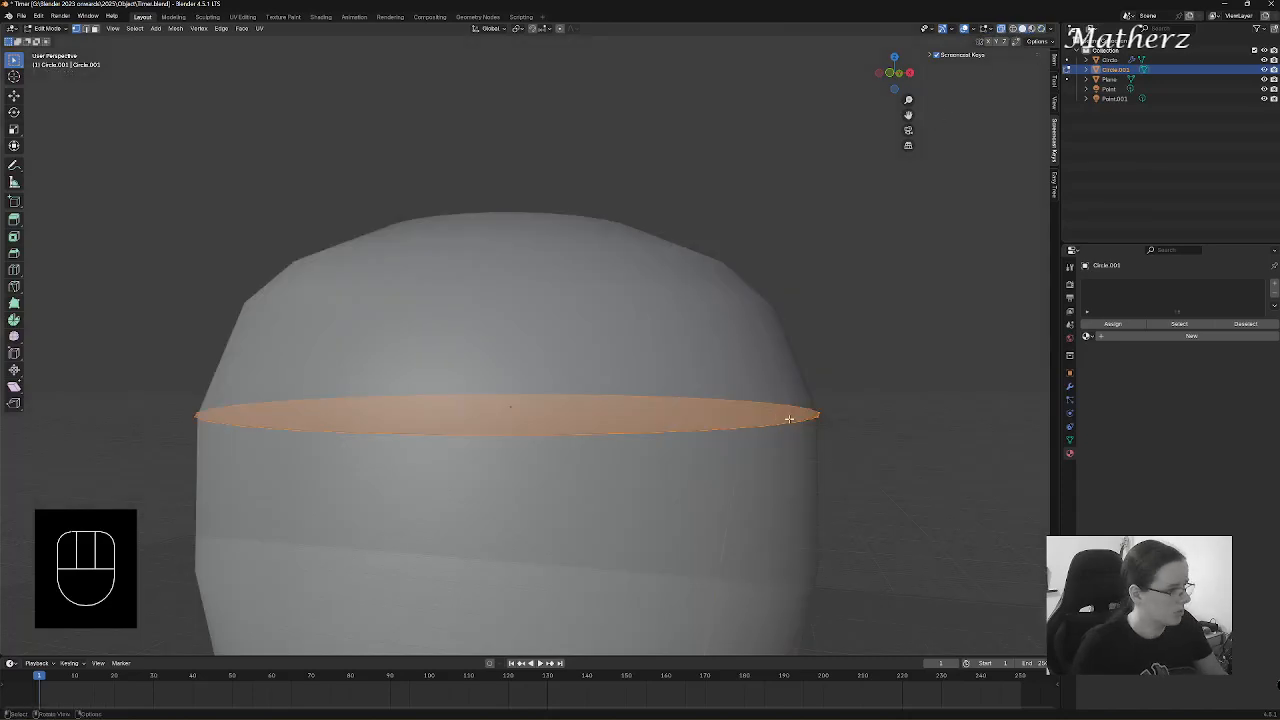
# - Extrude the circle face upward by a thin amount in front view and scale the new face slightly outward
pyautogui.press('KP_1')
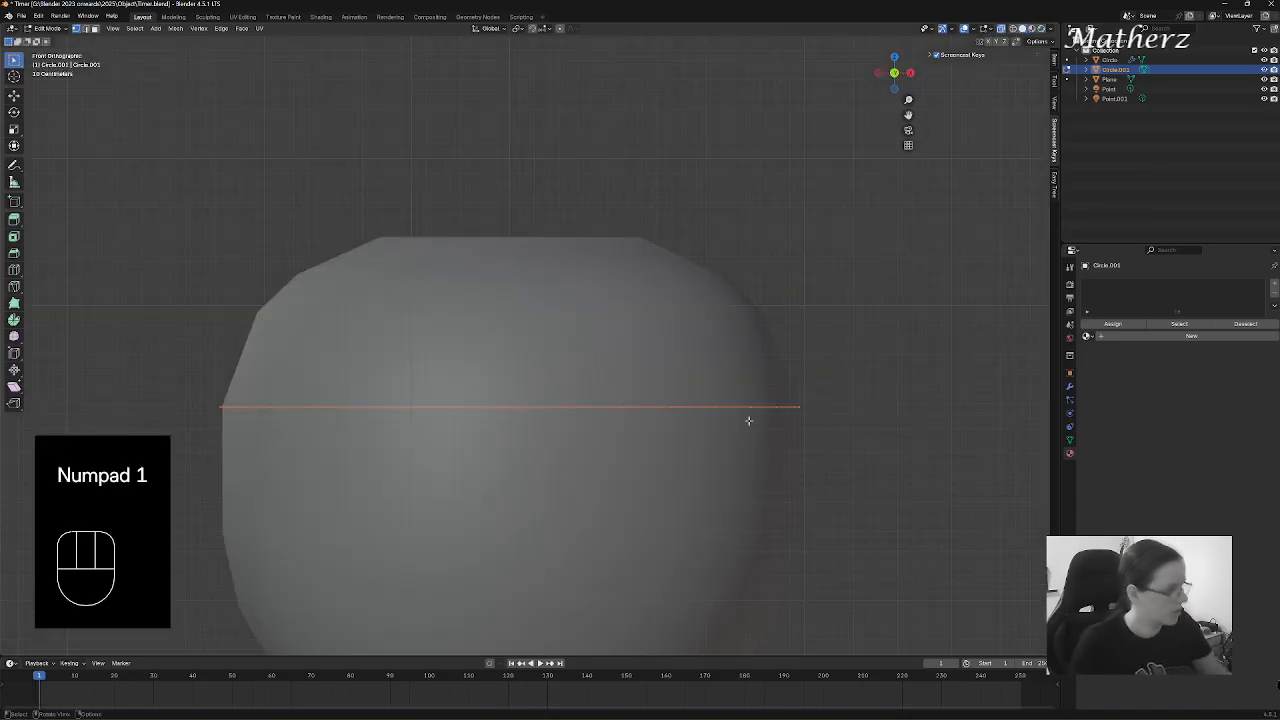
pyautogui.press('e')
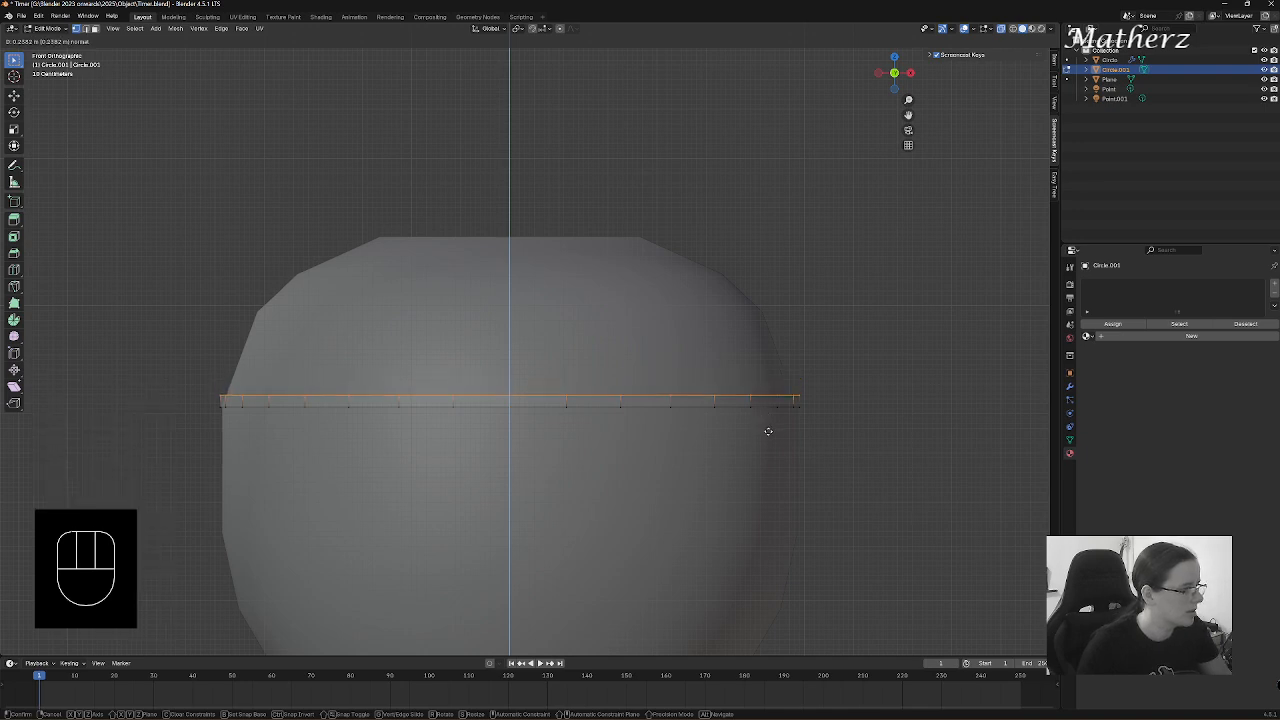
pyautogui.click(776, 437)
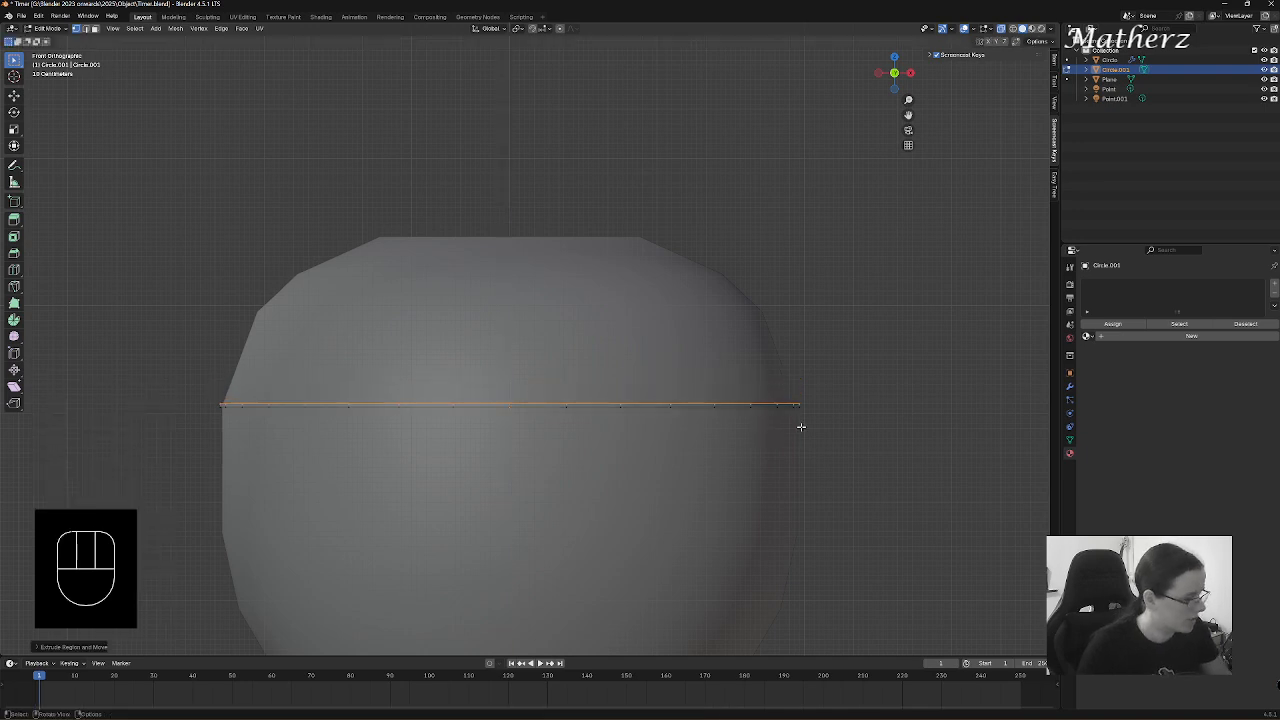
pyautogui.press('s')
pyautogui.click(805, 427)
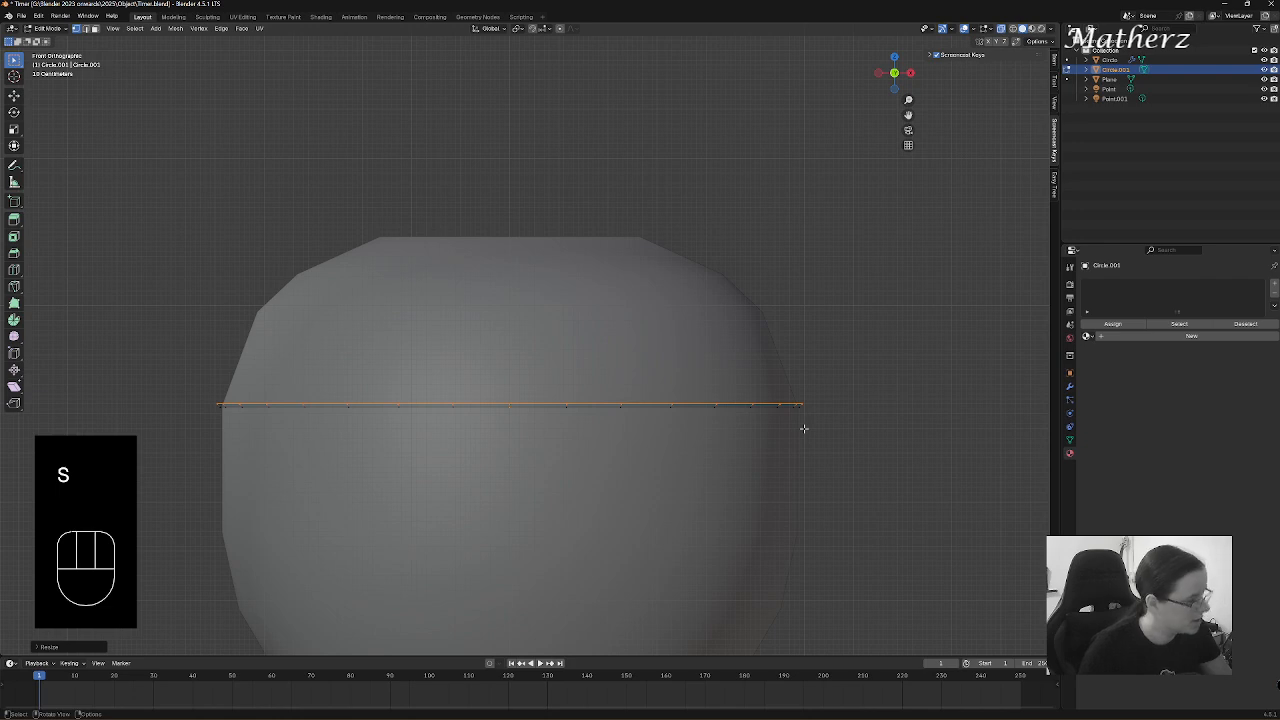
# - Extrude the face up into a short band, add a very thin extrusion, and scale its top in to about 0.99
pyautogui.press('e')
pyautogui.click(802, 411)
pyautogui.press('e')
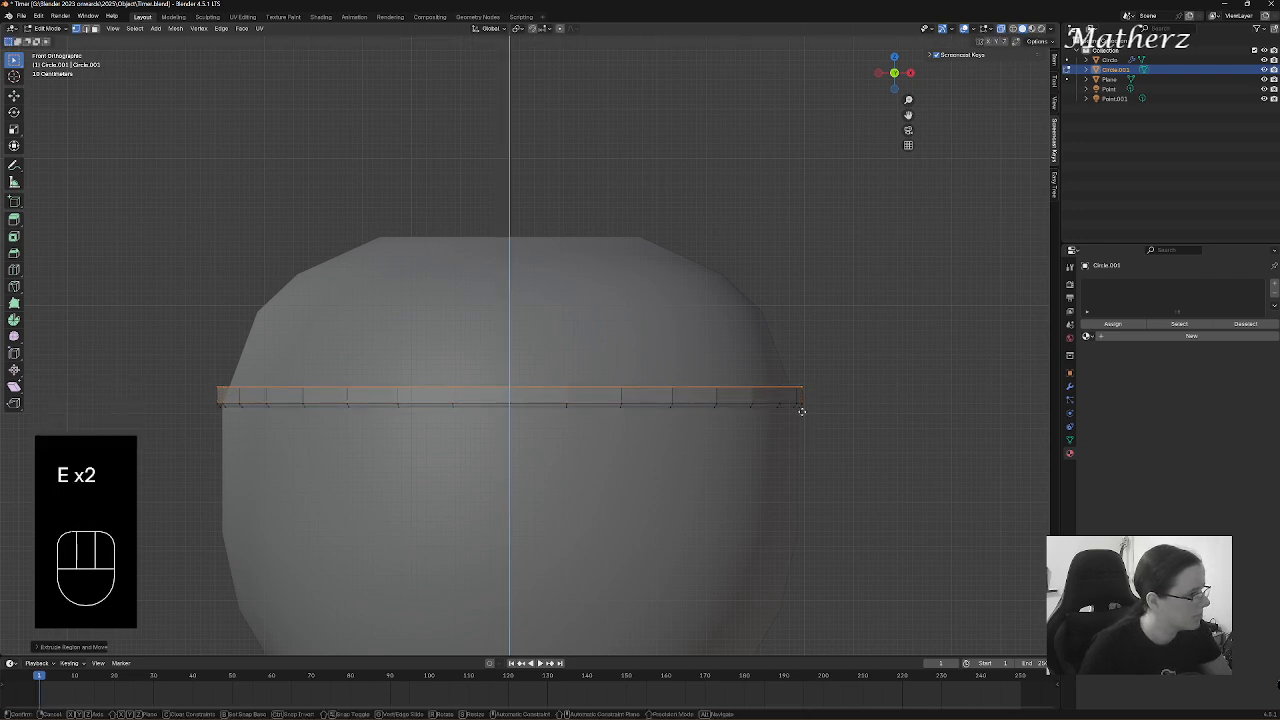
pyautogui.click(802, 409)
pyautogui.press('s')
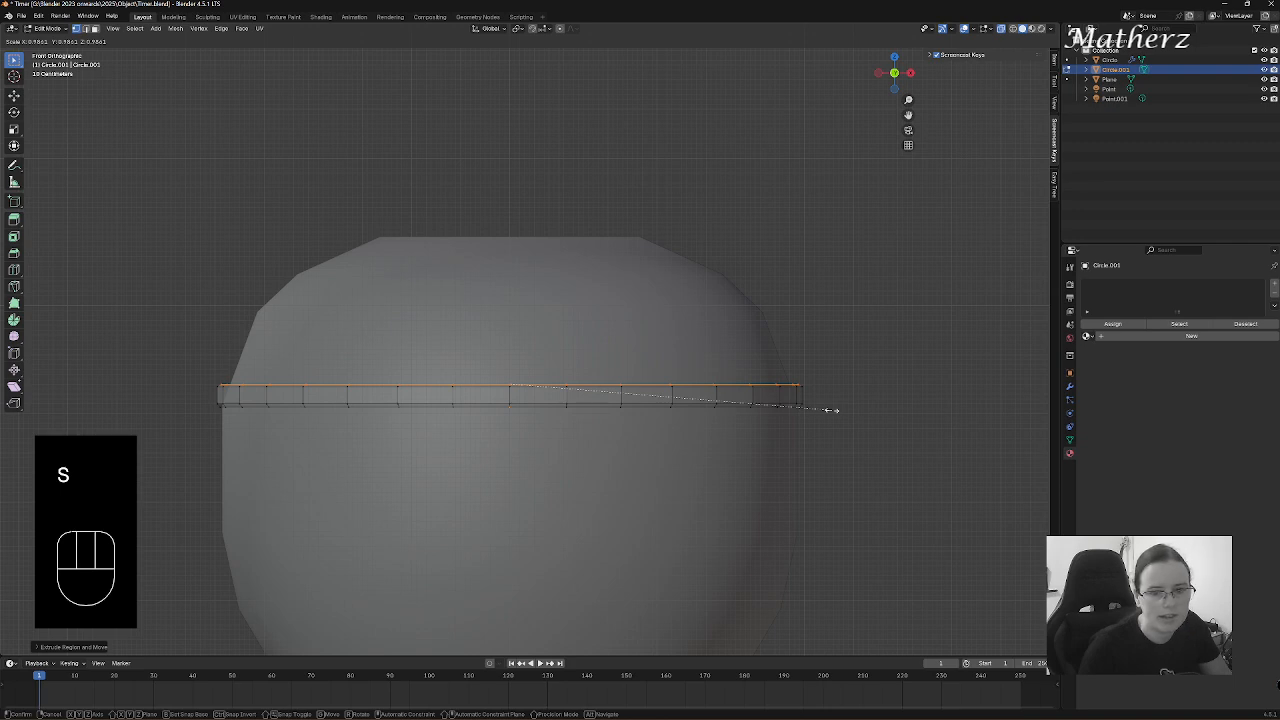
pyautogui.click(829, 409)
# - Extrude the top face upward twice in small increments and taper the upper face inward to about 0.96
pyautogui.press('e')
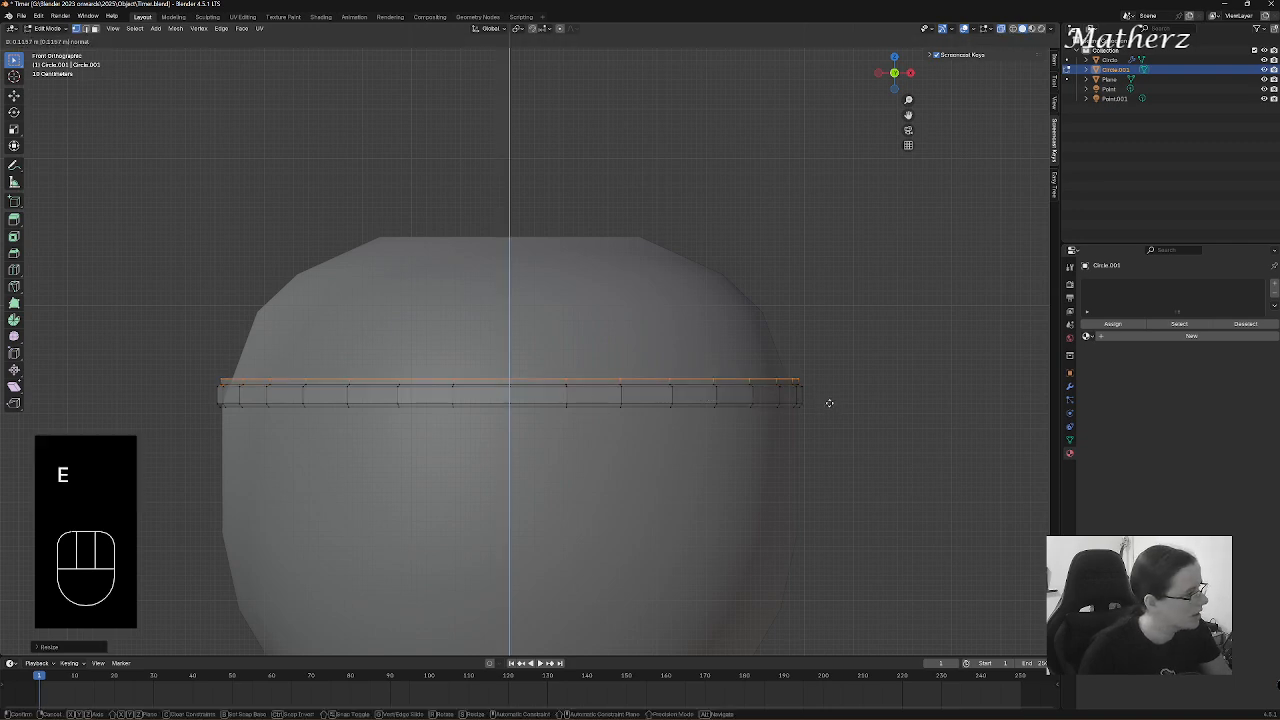
pyautogui.rightClick(829, 402)
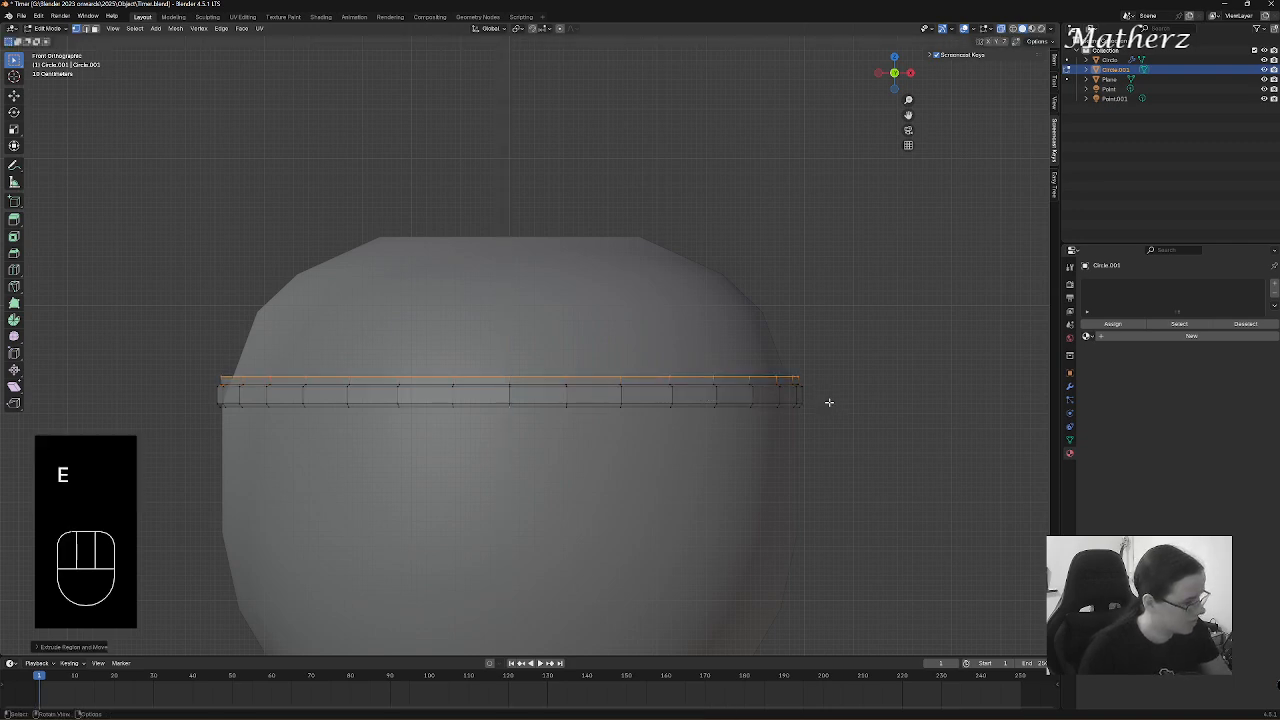
pyautogui.press('e')
pyautogui.click(833, 393)
pyautogui.press('s')
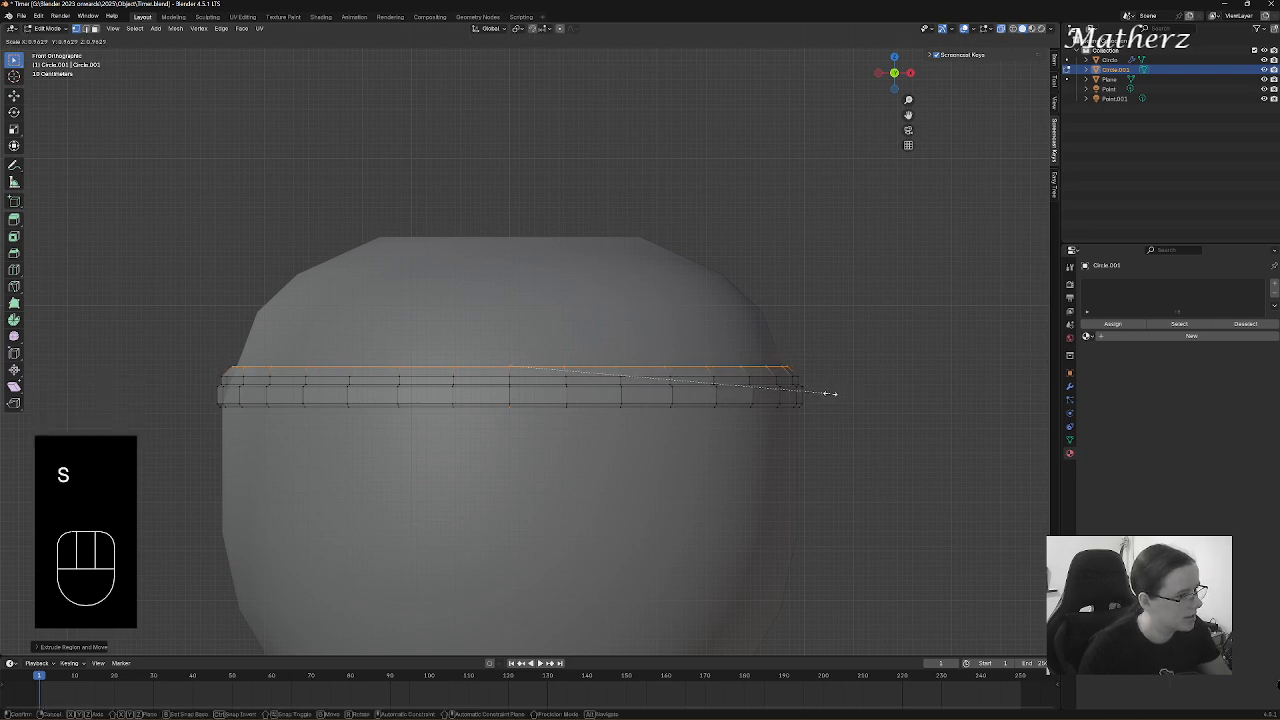
pyautogui.click(829, 393)
# - Extrude a neck about 1 m upward, add a very thin extrusion, and flare it outward to about 1.07
pyautogui.press('e')
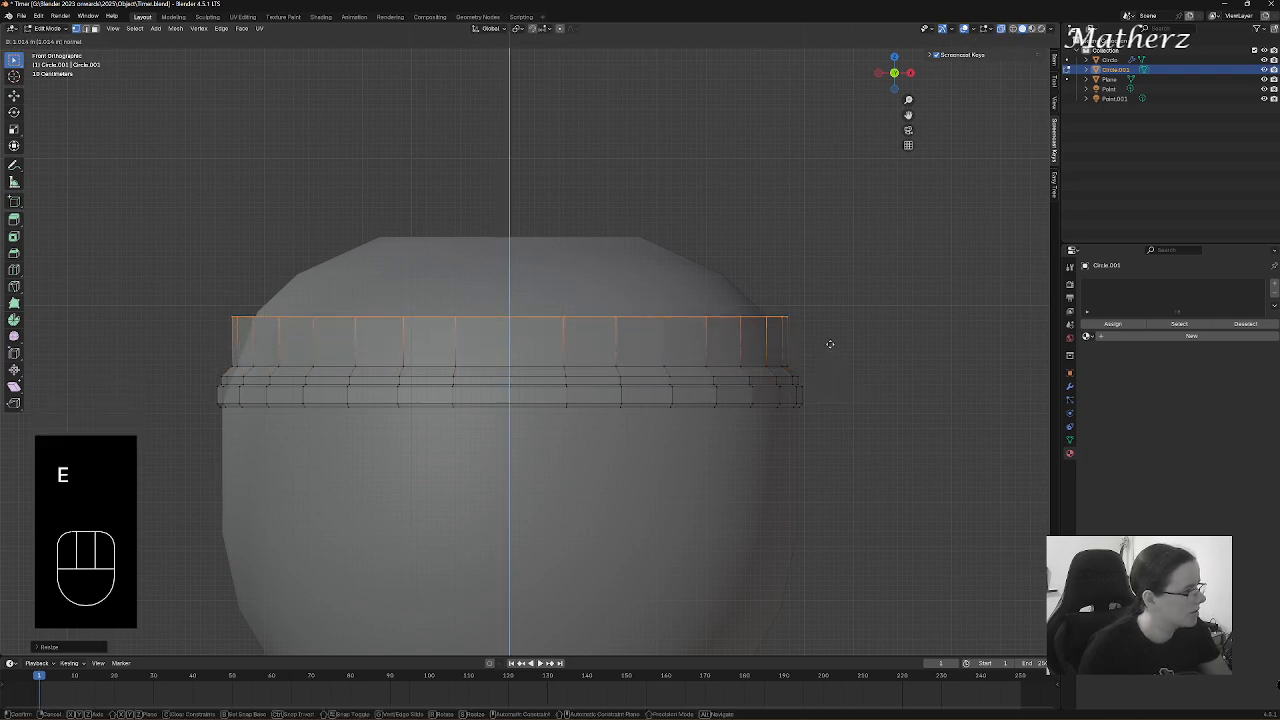
pyautogui.click(829, 346)
pyautogui.press('e')
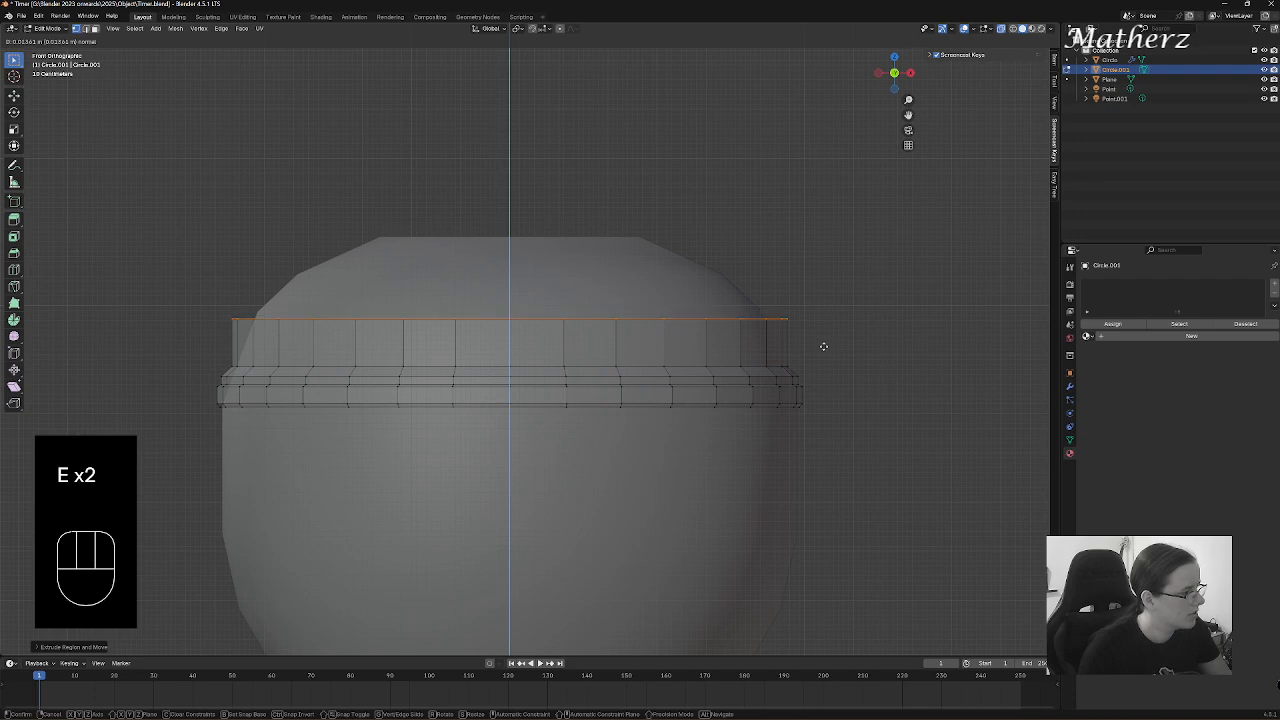
pyautogui.click(823, 346)
pyautogui.press('s')
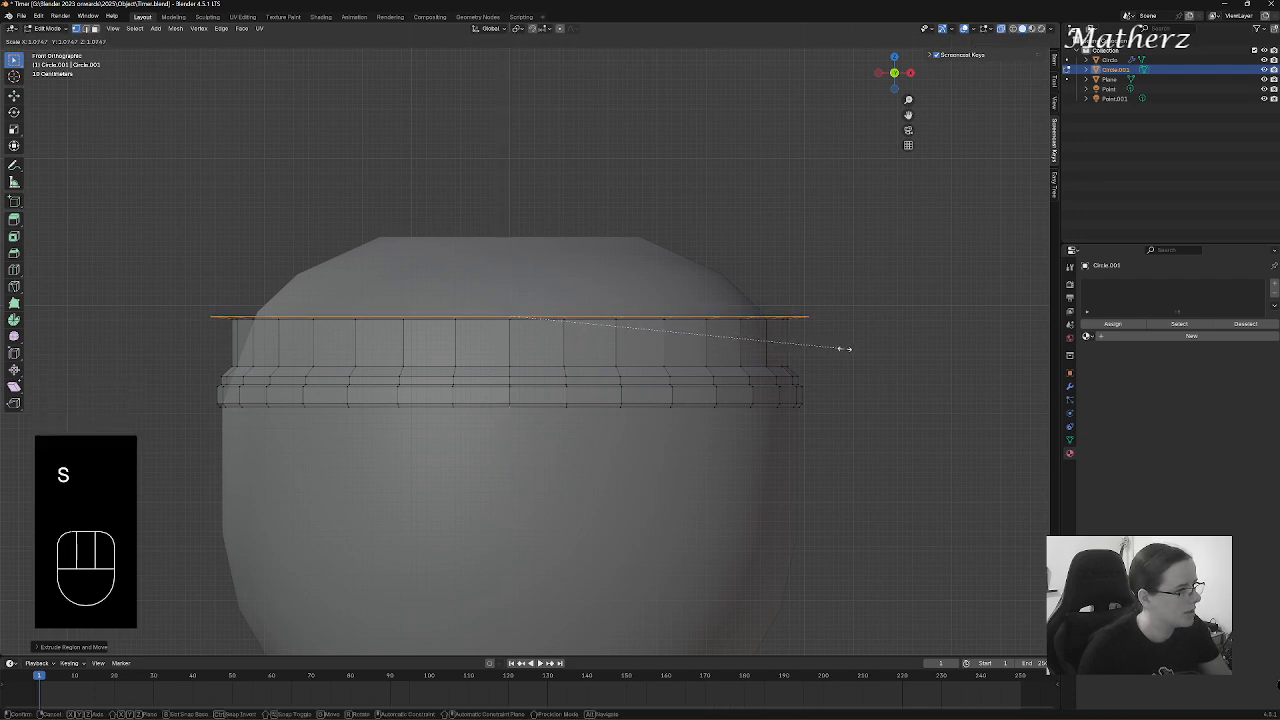
pyautogui.click(845, 347)
# - Extrude the flared top face up by a thin amount and scale it slightly outward to soften the lower rim
pyautogui.press('e')
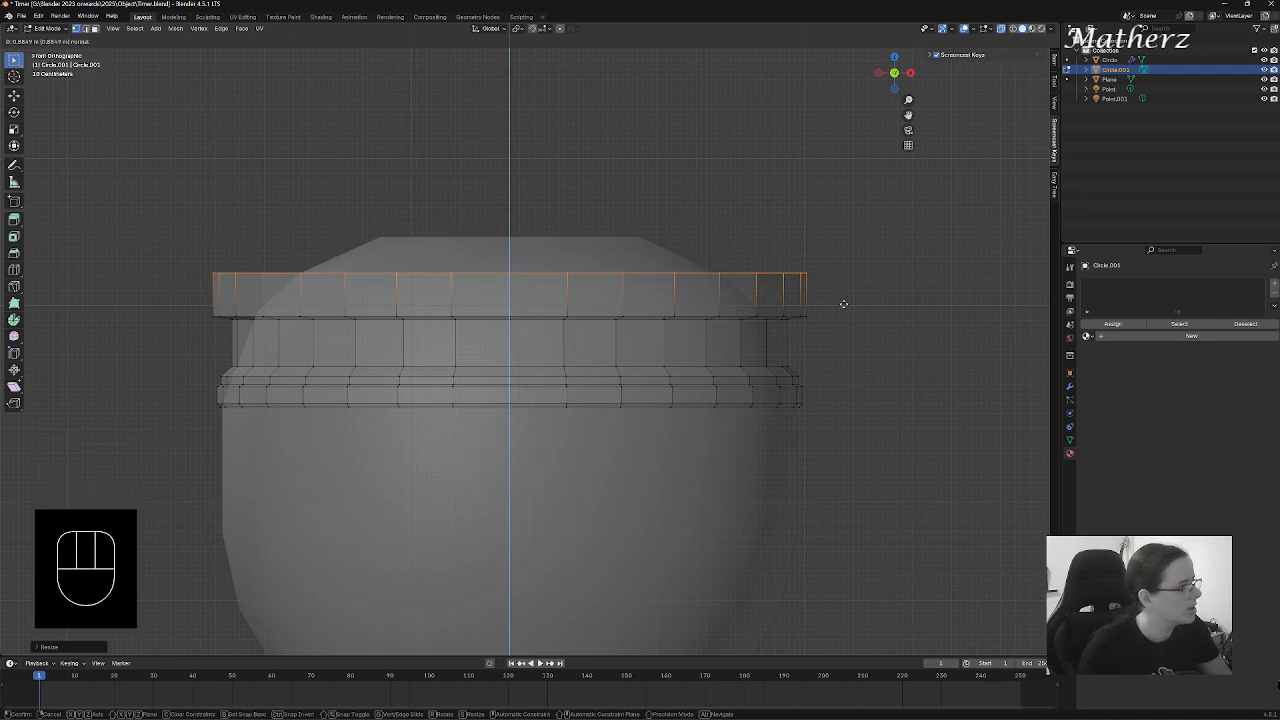
pyautogui.click(839, 341)
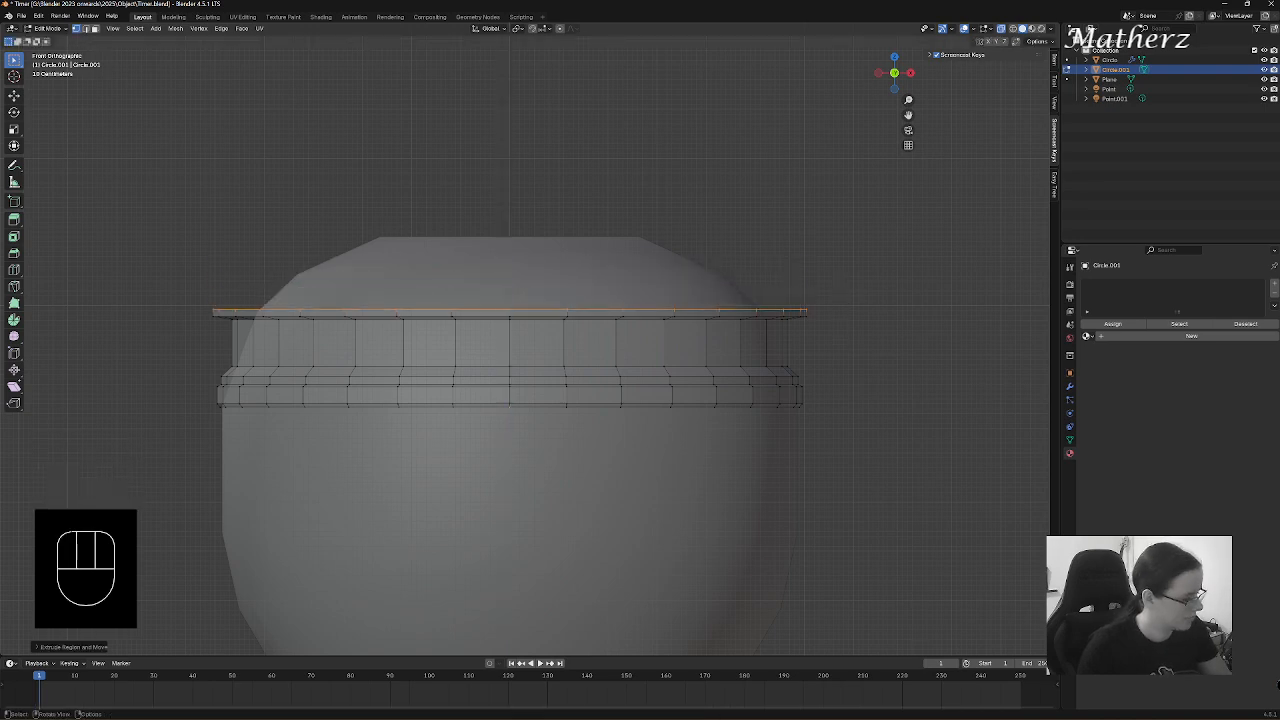
pyautogui.press('s')
pyautogui.click(845, 341)
# - Extrude the top face up into a tall band, add a thin extrusion above it, and scale its top in to about 0.98
pyautogui.press('e')
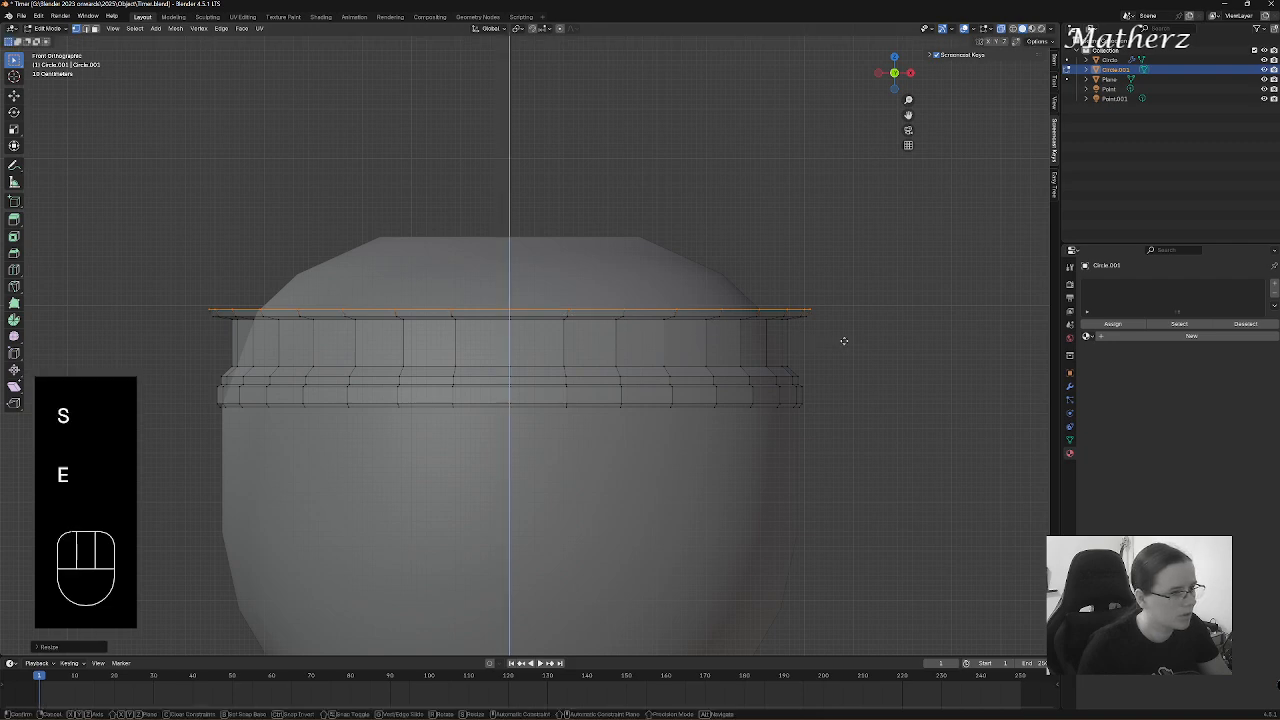
pyautogui.click(834, 272)
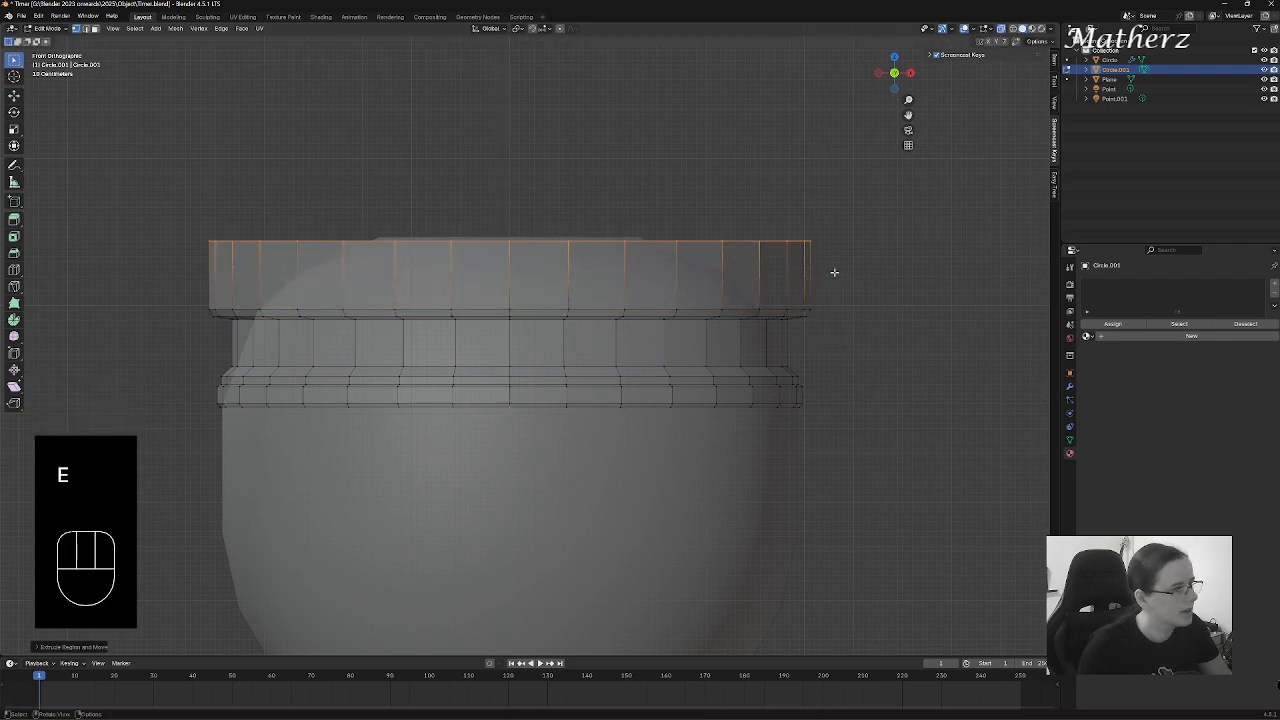
pyautogui.press('e')
pyautogui.click(833, 257)
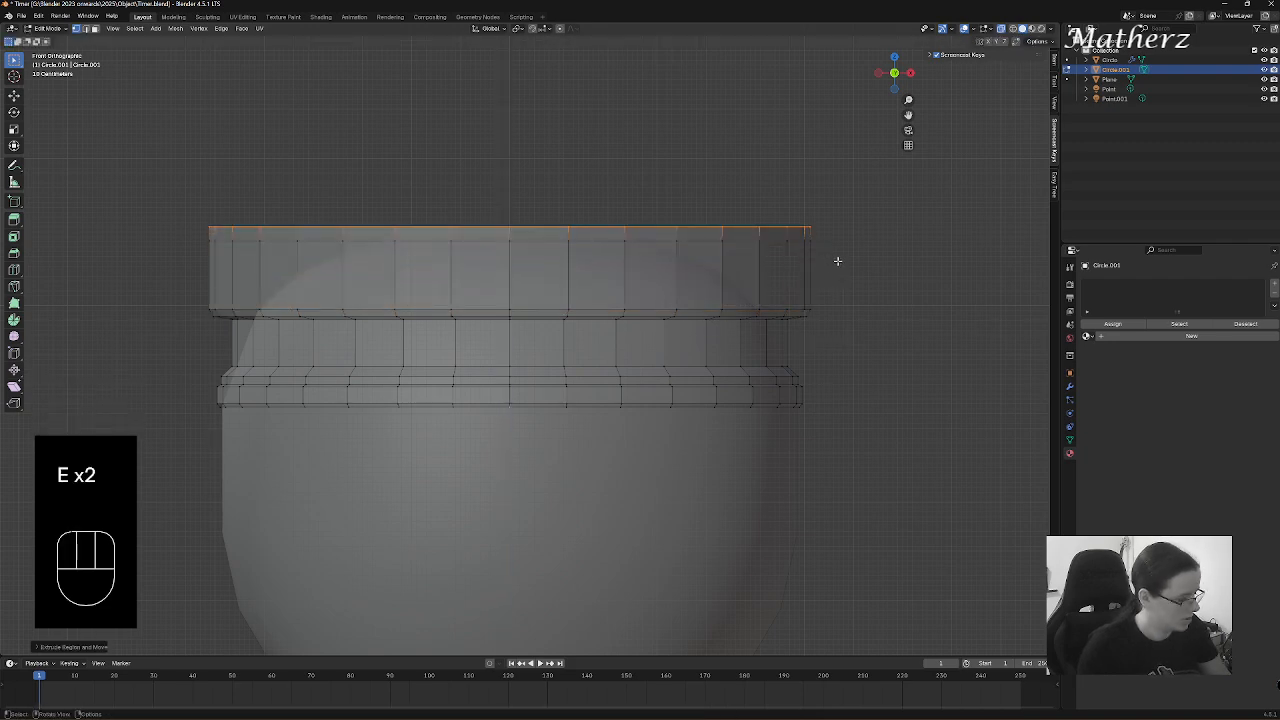
pyautogui.press('g')
pyautogui.middleClick(826, 302)
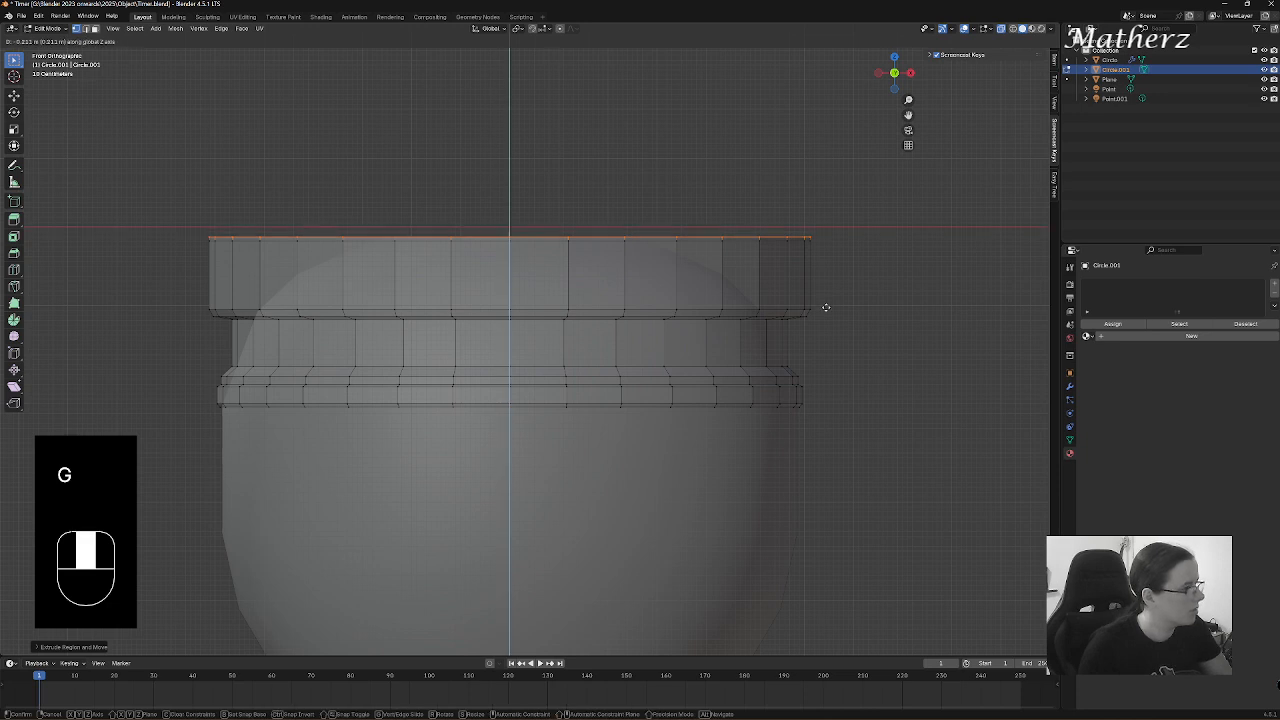
pyautogui.click(826, 306)
pyautogui.press('s')
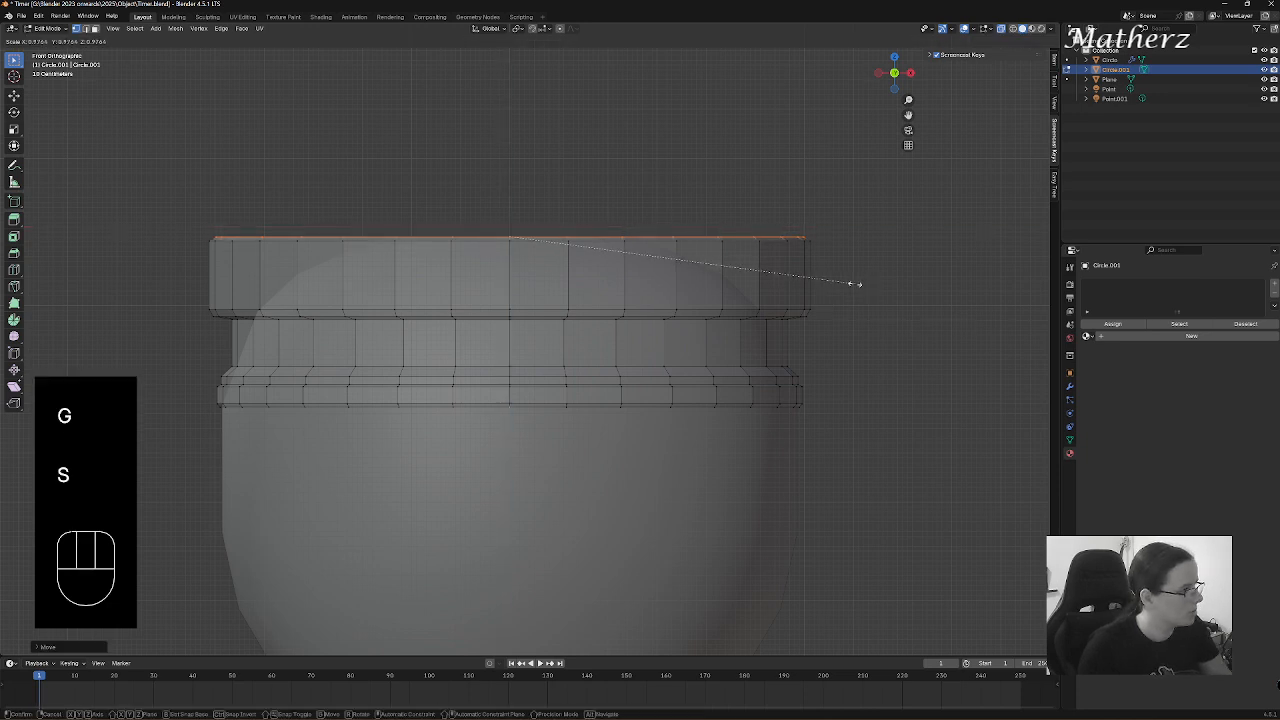
pyautogui.click(852, 284)
# - Extrude a short recessed groove upward, add a very thin extrusion, and flare it out to match the tall band's width
pyautogui.press('e')
pyautogui.click(851, 272)
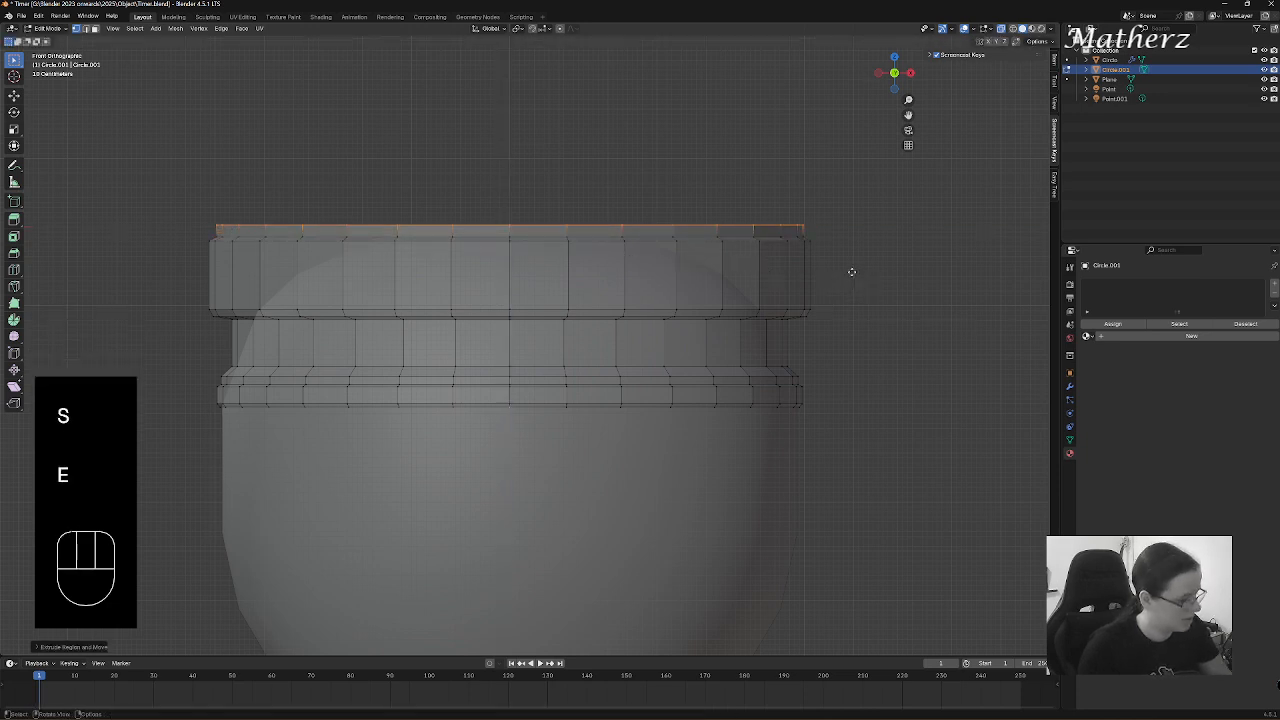
pyautogui.press('e')
pyautogui.click(845, 270)
pyautogui.press('s')
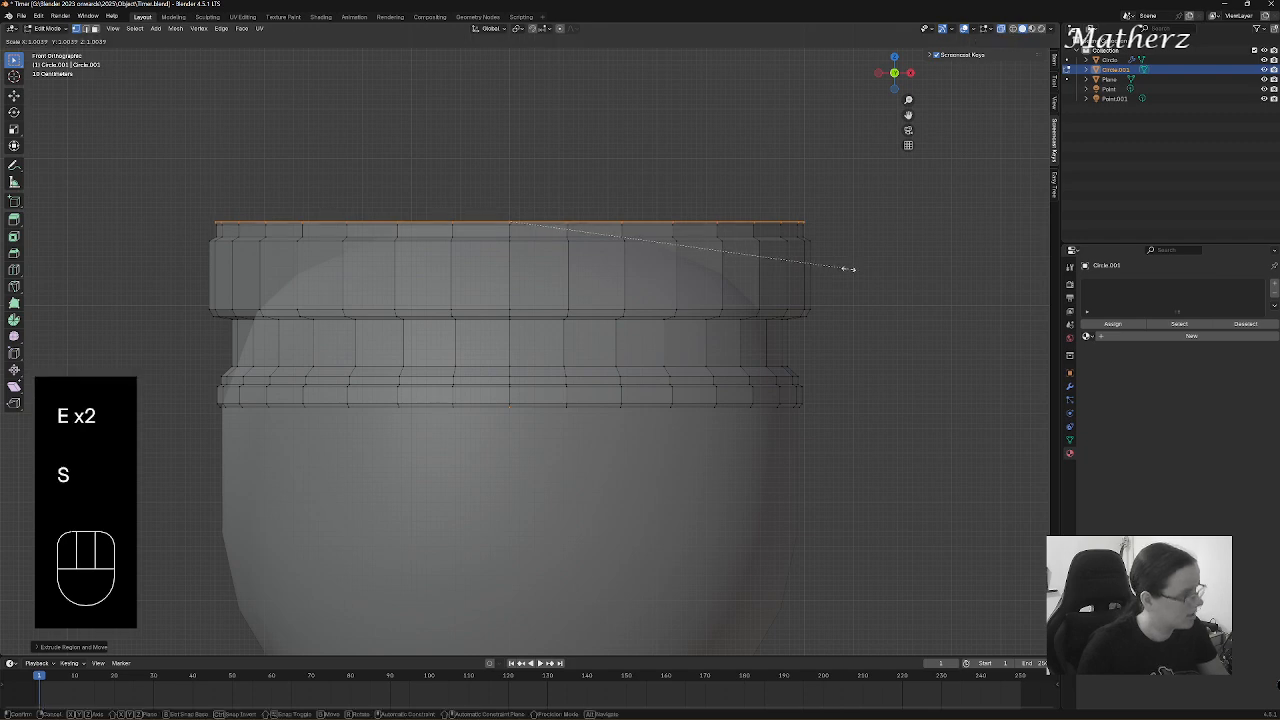
pyautogui.click(856, 266)
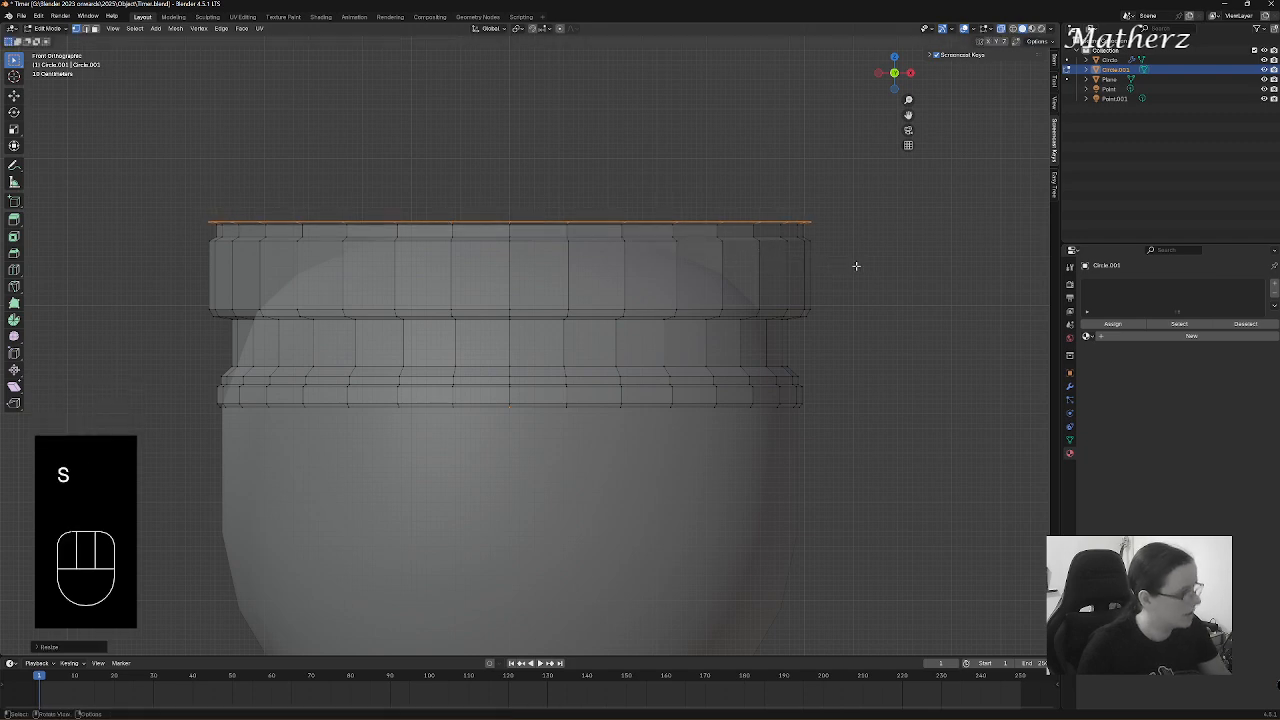
# - Extrude an upper band about 0.6 m high, add a very thin extrusion, and scale its top in to about 0.97
pyautogui.press('e')
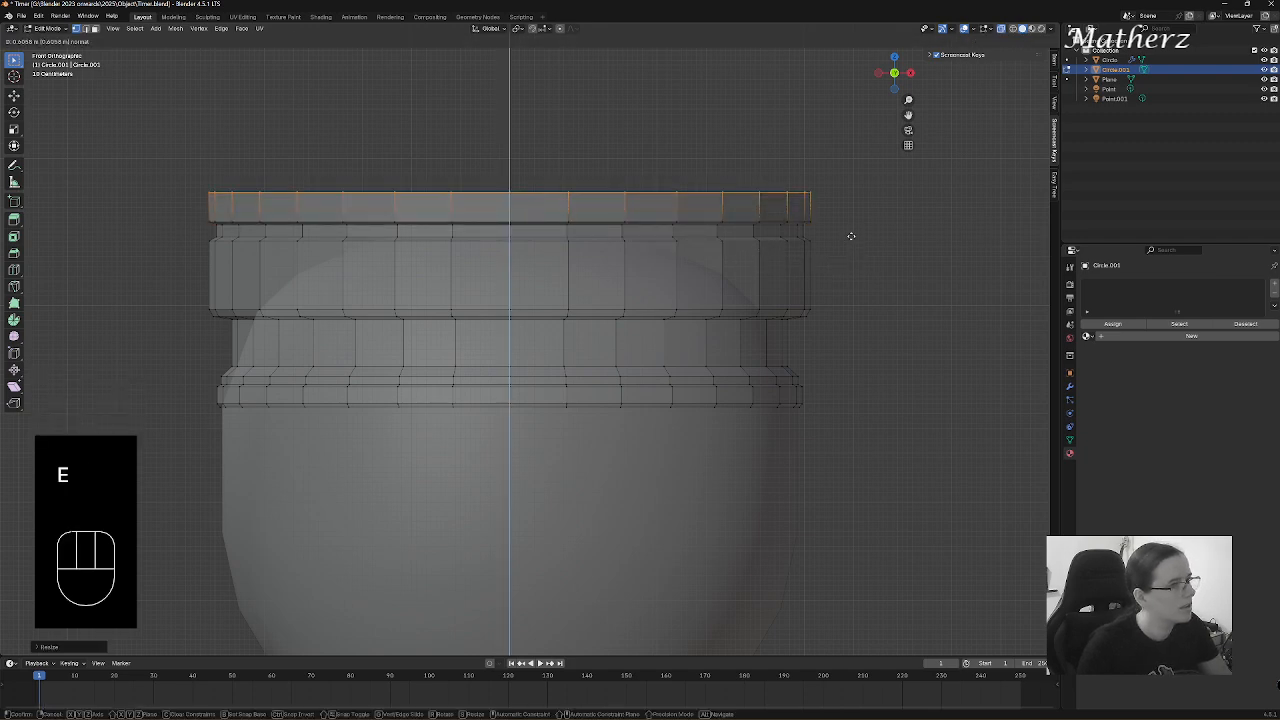
pyautogui.click(850, 237)
pyautogui.press('e')
pyautogui.click(849, 233)
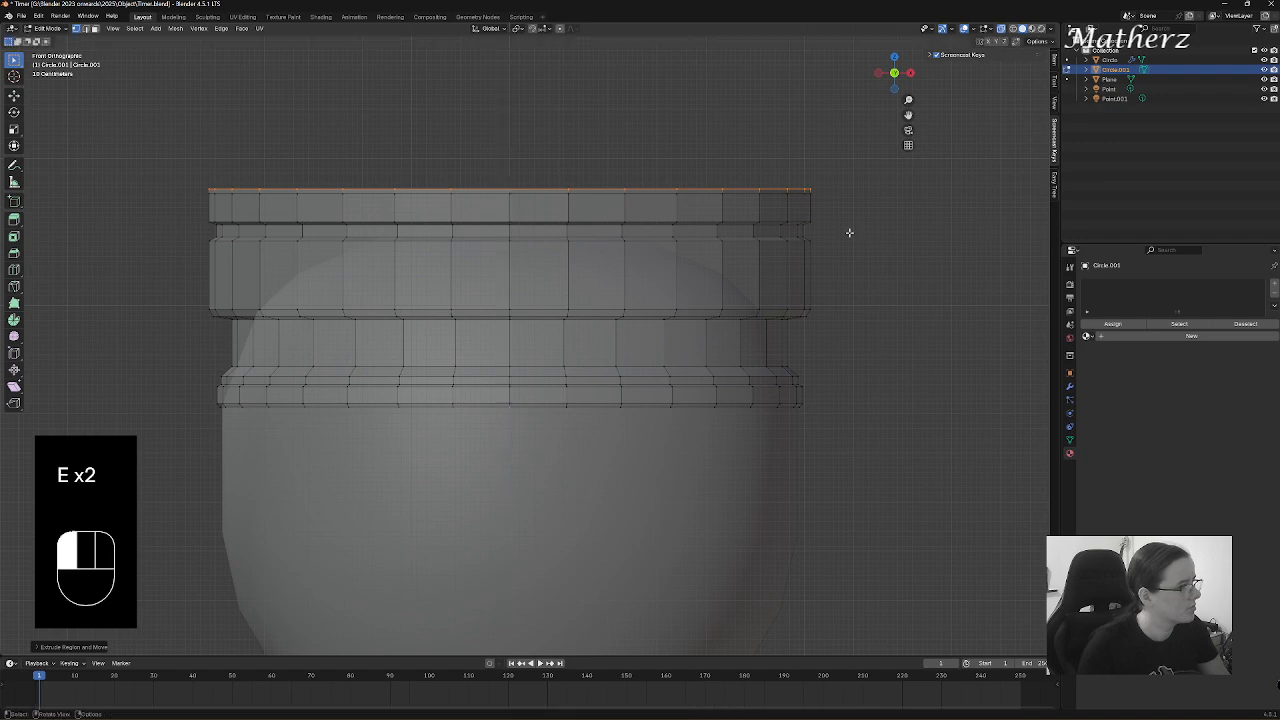
pyautogui.press('s')
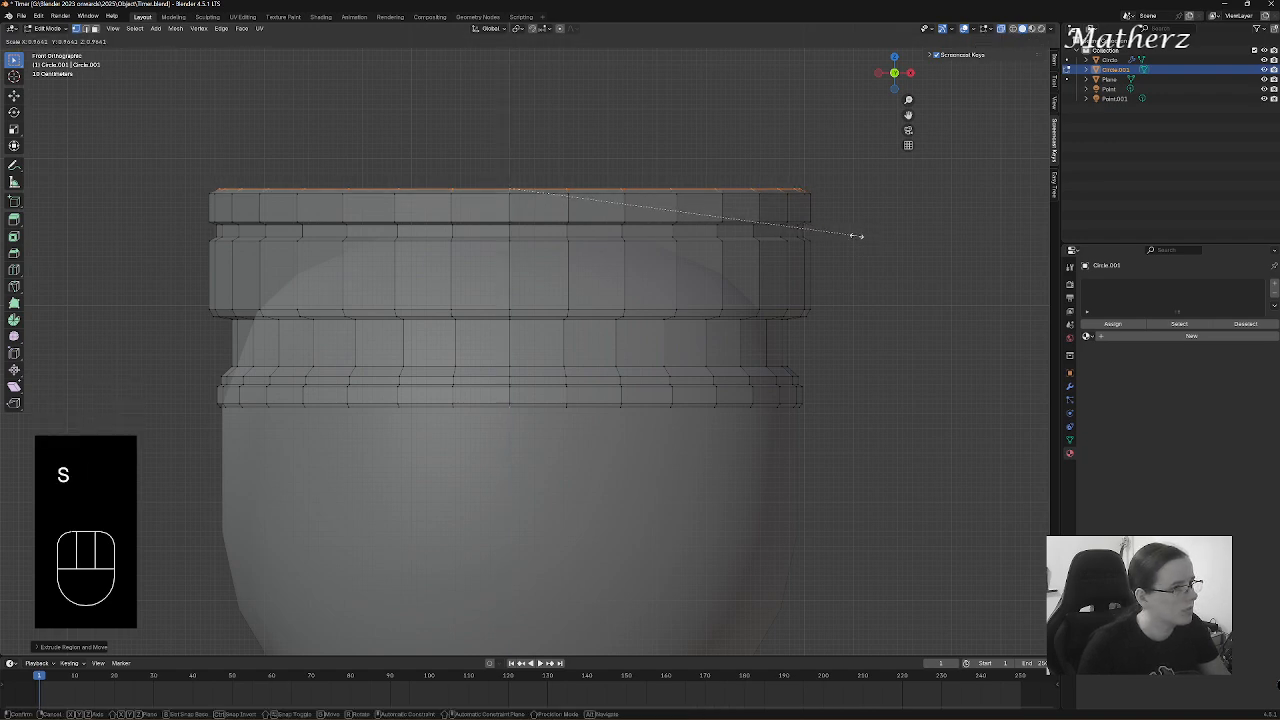
pyautogui.click(855, 236)
# - Extrude the top face up by another very thin amount and scale it further inward to round the upper rim
pyautogui.press('e')
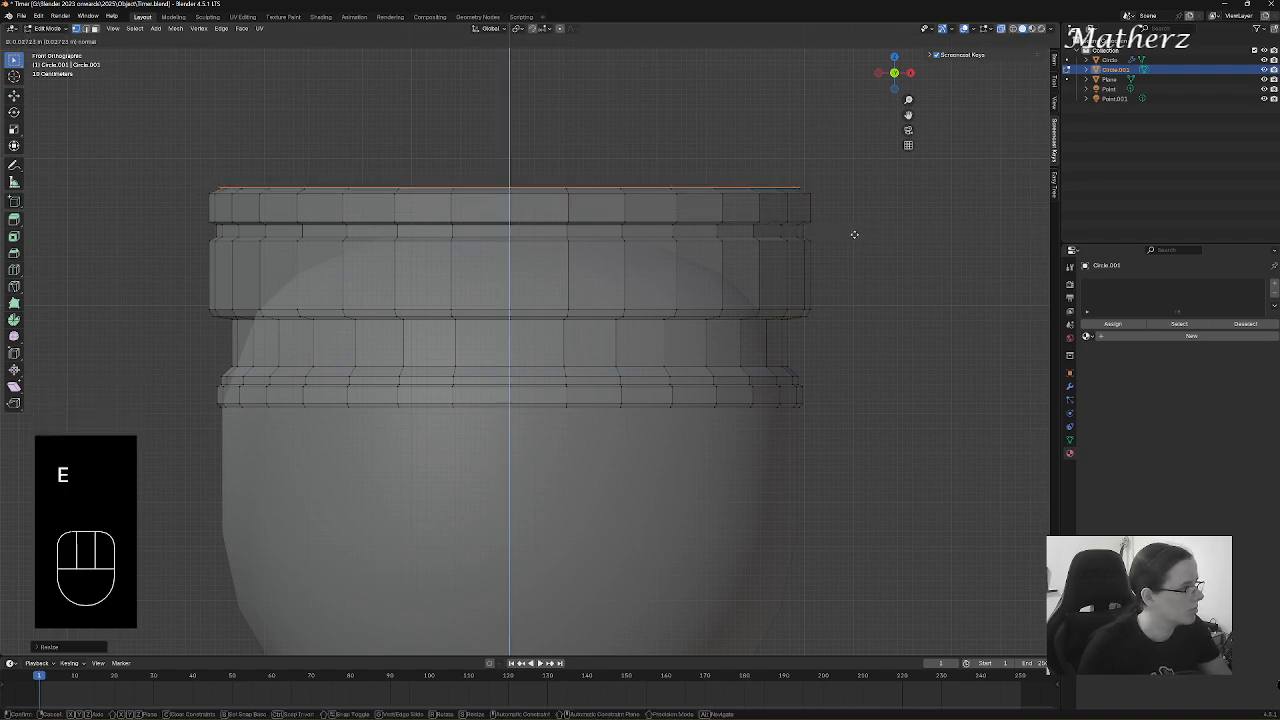
pyautogui.click(852, 233)
pyautogui.press('s')
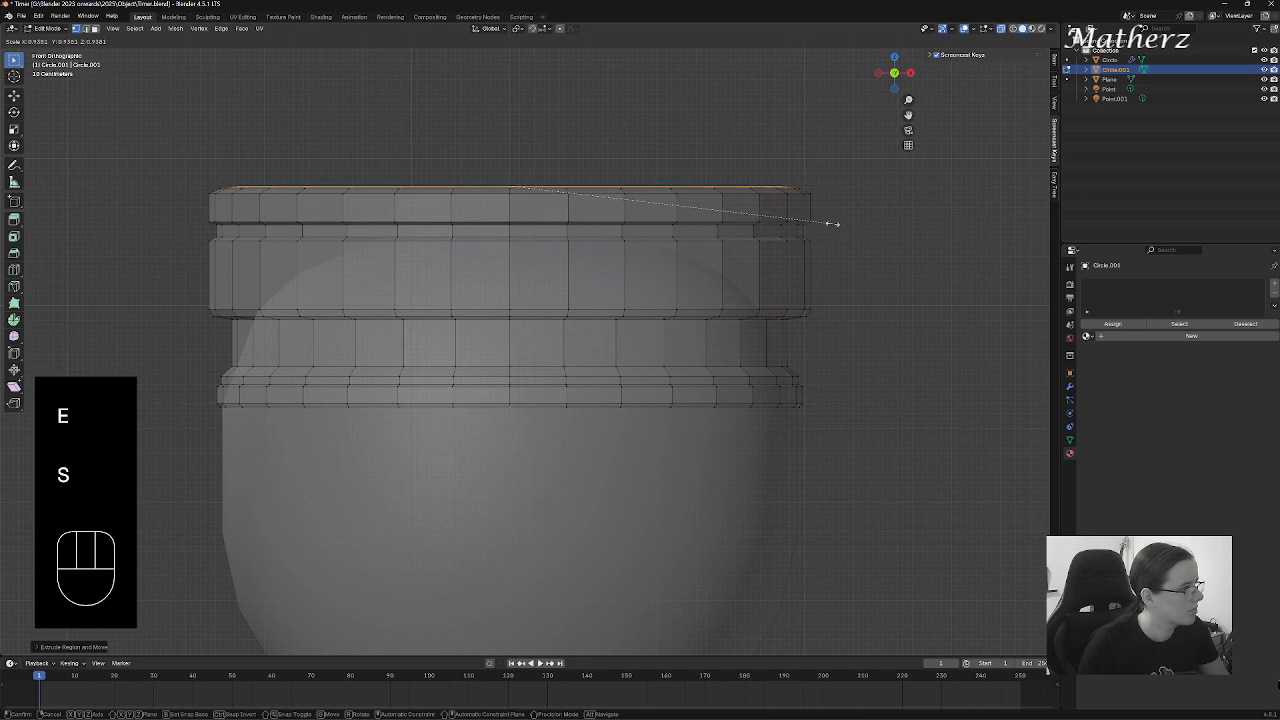
pyautogui.click(823, 220)
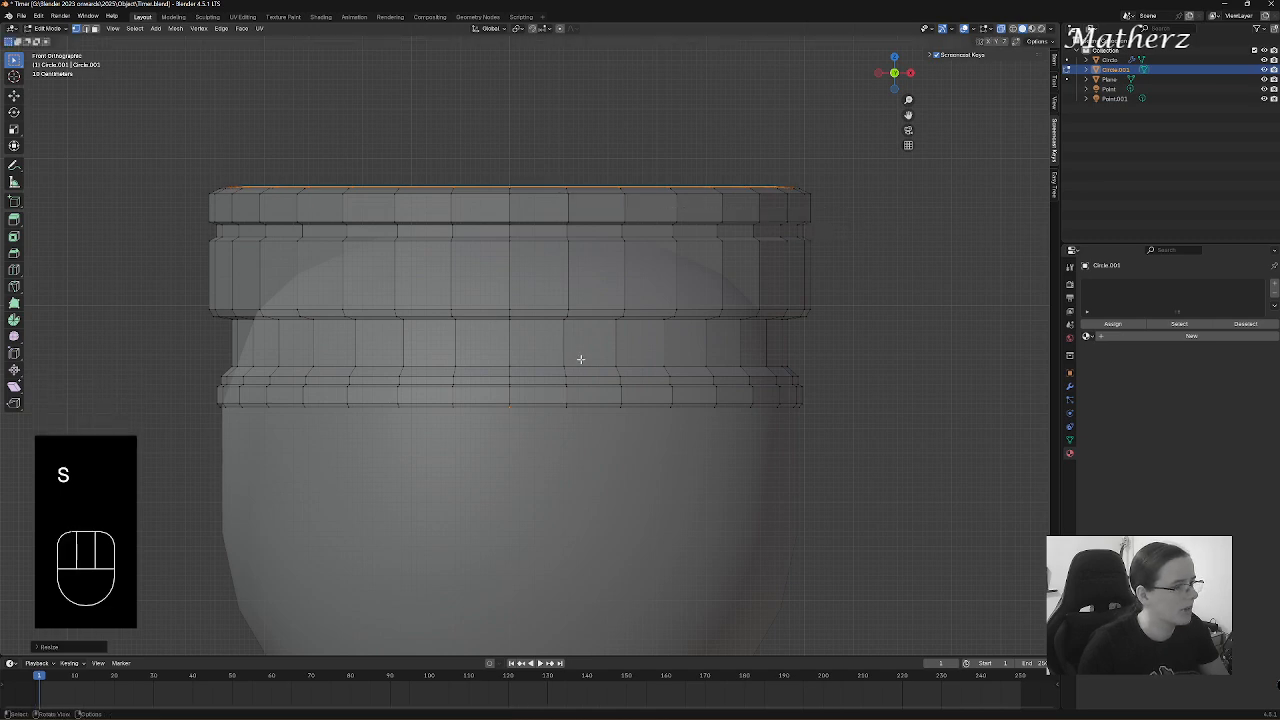
# - Delete the vertices of the cap's selected top face
pyautogui.moveTo(580, 359); pyautogui.dragTo(603, 371, button='middle')
pyautogui.press('Delete')
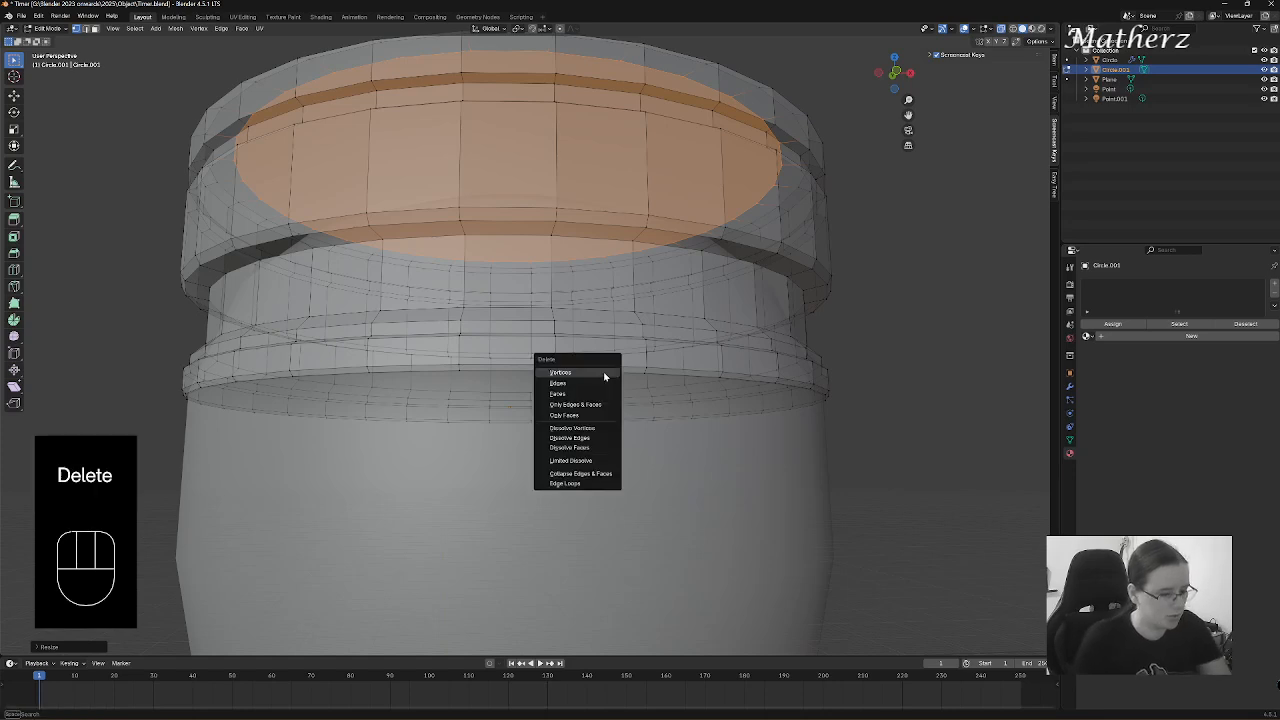
pyautogui.click(603, 376)
# - Select the cap's bottom edge loop and its face, extrude it slightly up into the cap, and scale it slightly inward
pyautogui.press('KP_1')
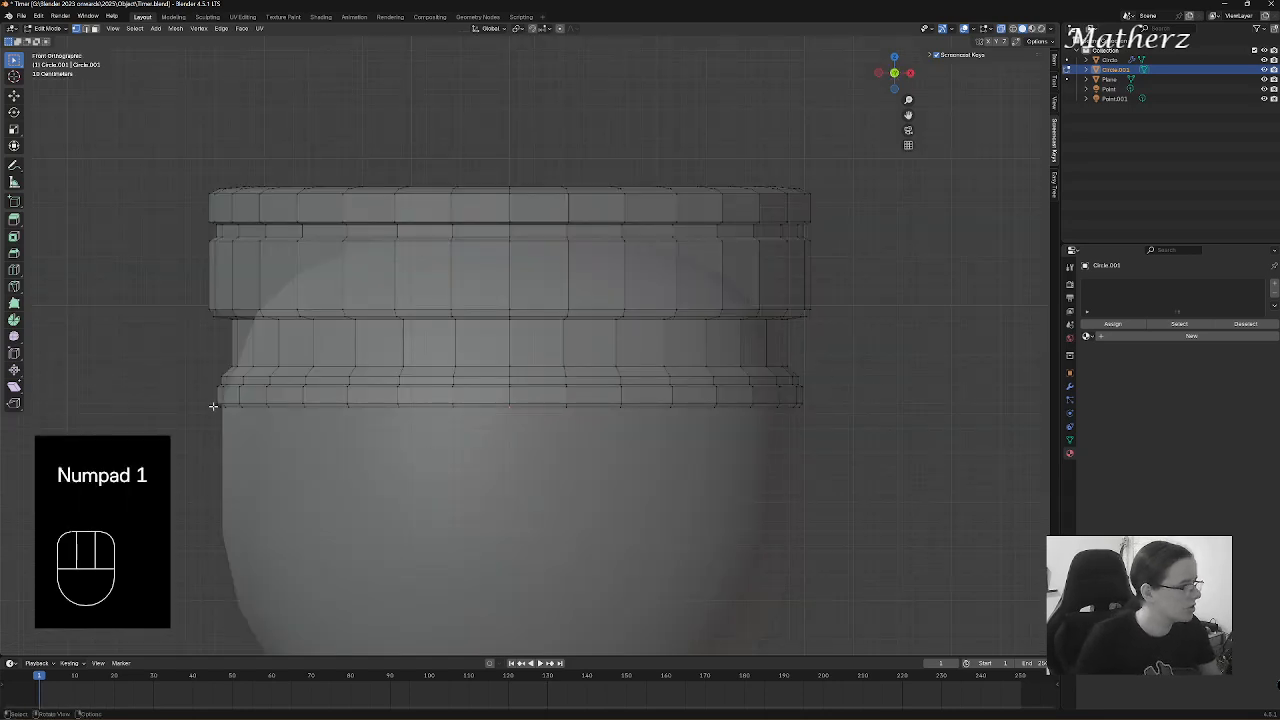
pyautogui.moveTo(213, 407); pyautogui.dragTo(828, 437)
pyautogui.moveTo(764, 450); pyautogui.dragTo(692, 449, button='middle')
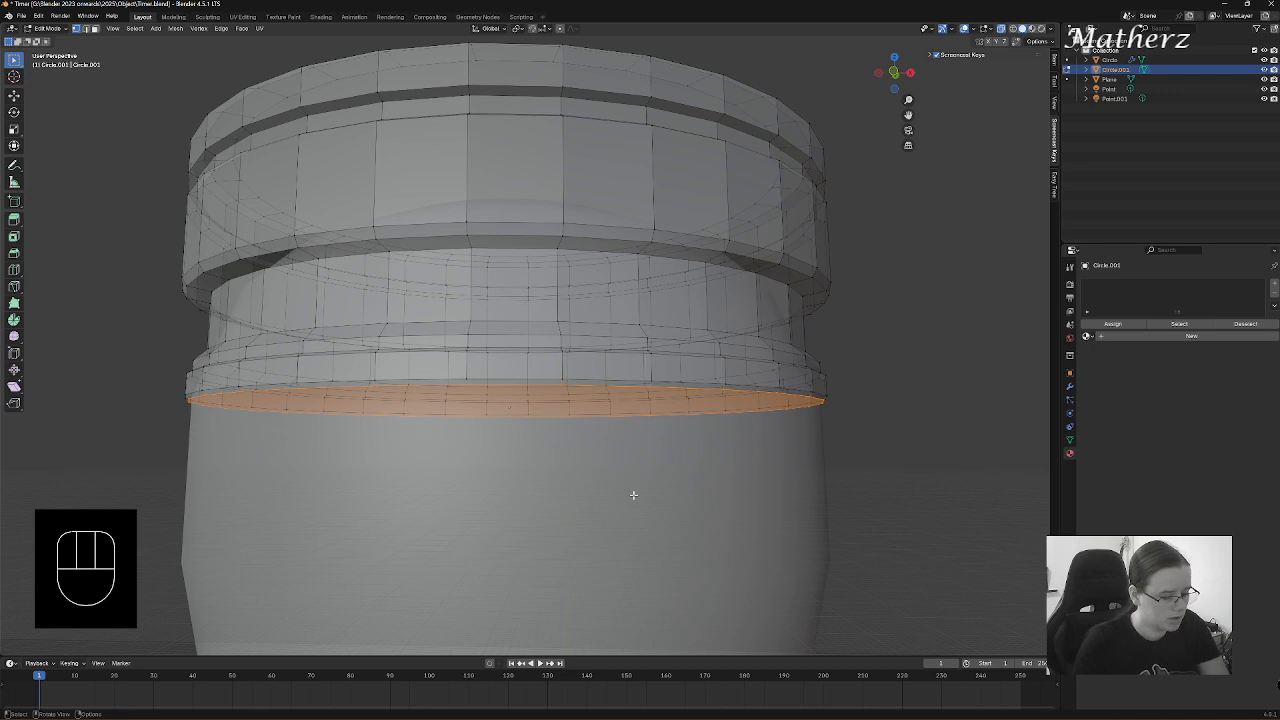
pyautogui.press('KP_1')
pyautogui.press('e')
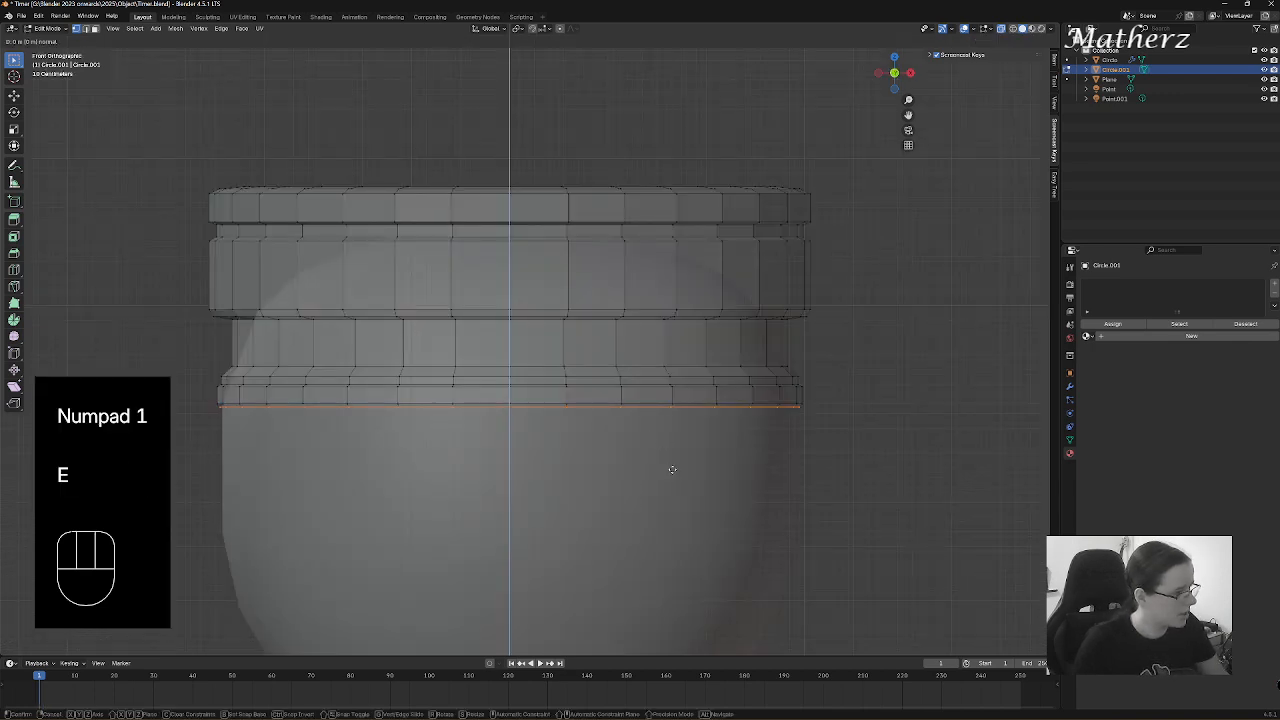
pyautogui.click(674, 466)
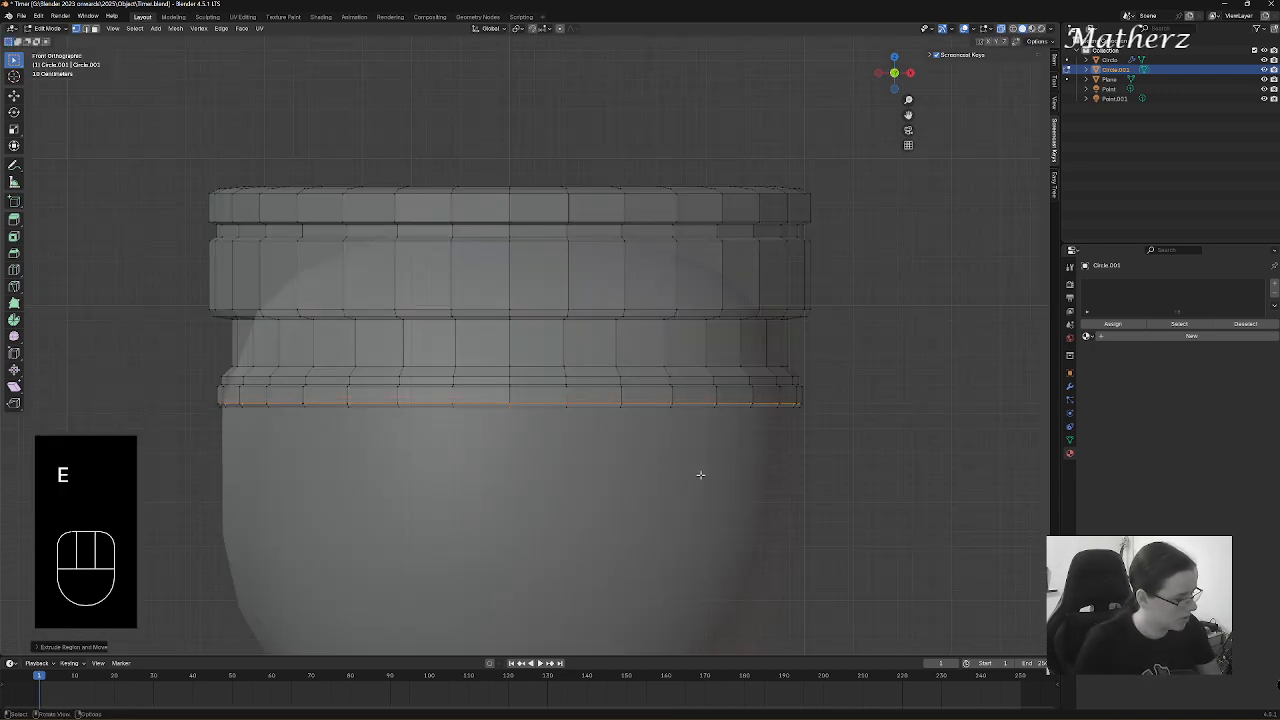
pyautogui.press('s')
pyautogui.click(700, 475)
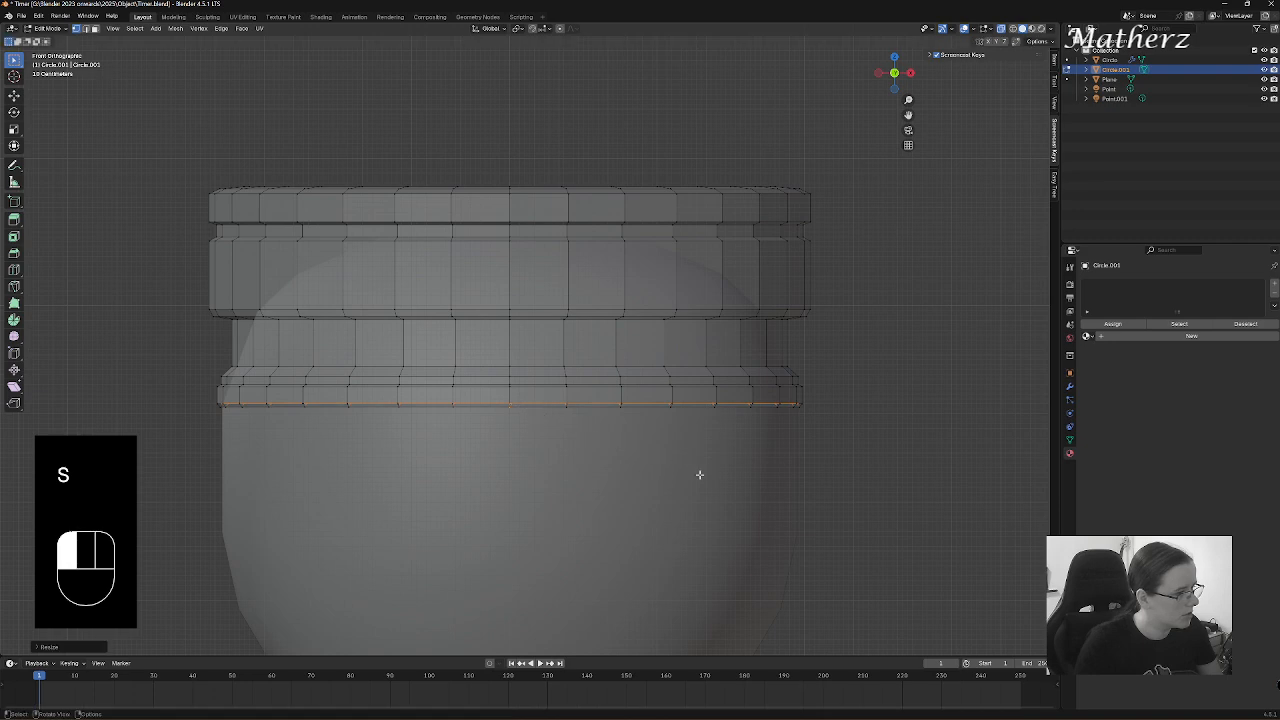
# - Examine both sides of the cap's lower rim to compare the new inner loop with the outer bottom edge
pyautogui.scroll(5, 849, 417)
pyautogui.keyDown('shift'); pyautogui.moveTo(877, 423); pyautogui.dragTo(450, 375, button='middle'); pyautogui.keyUp('shift')
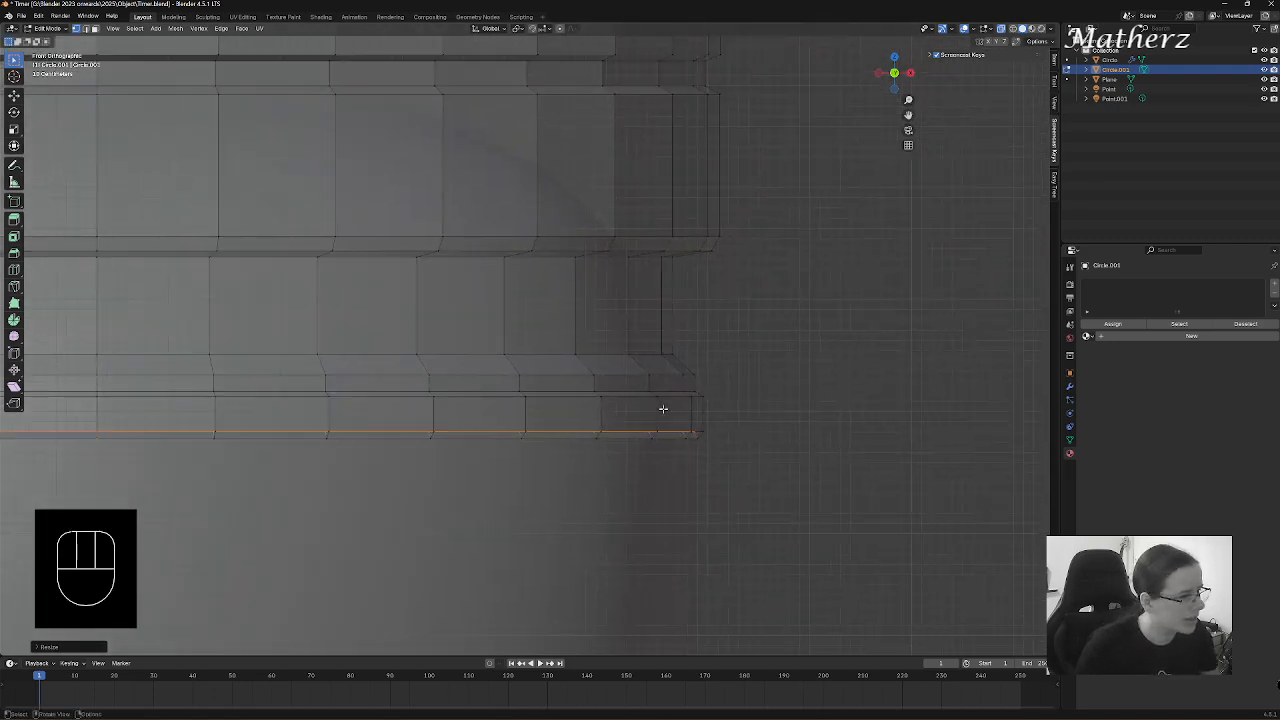
pyautogui.scroll(3, 664, 408)
pyautogui.keyDown('shift'); pyautogui.moveTo(738, 466); pyautogui.dragTo(623, 417, button='middle'); pyautogui.keyUp('shift')
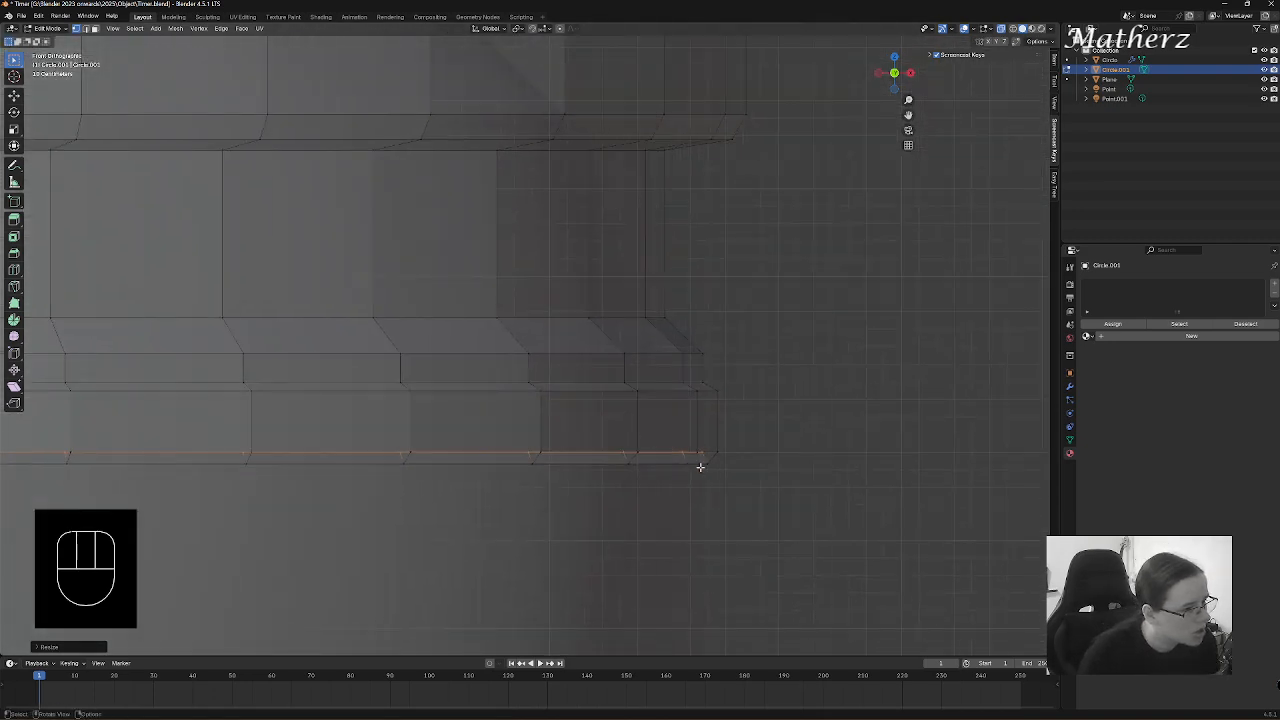
pyautogui.scroll(-6, 477, 460)
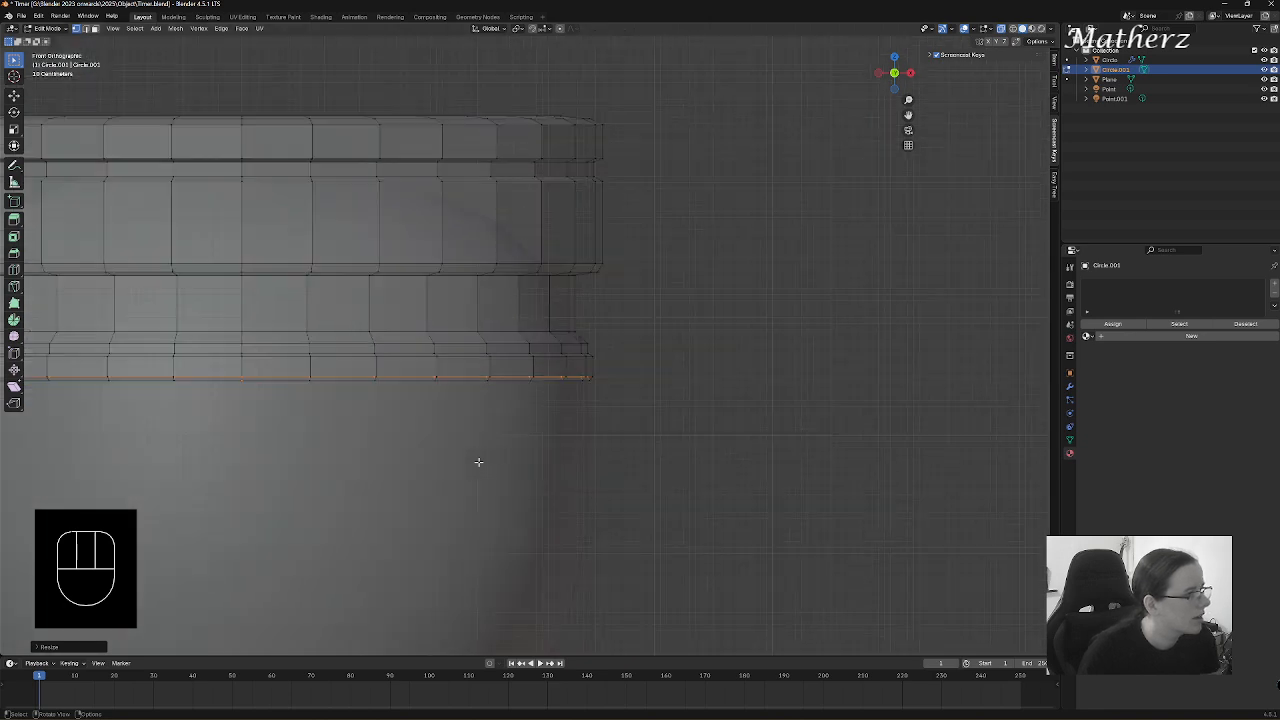
pyautogui.keyDown('shift'); pyautogui.moveTo(500, 449); pyautogui.dragTo(791, 477, button='middle'); pyautogui.keyUp('shift')
pyautogui.scroll(6, 506, 423)
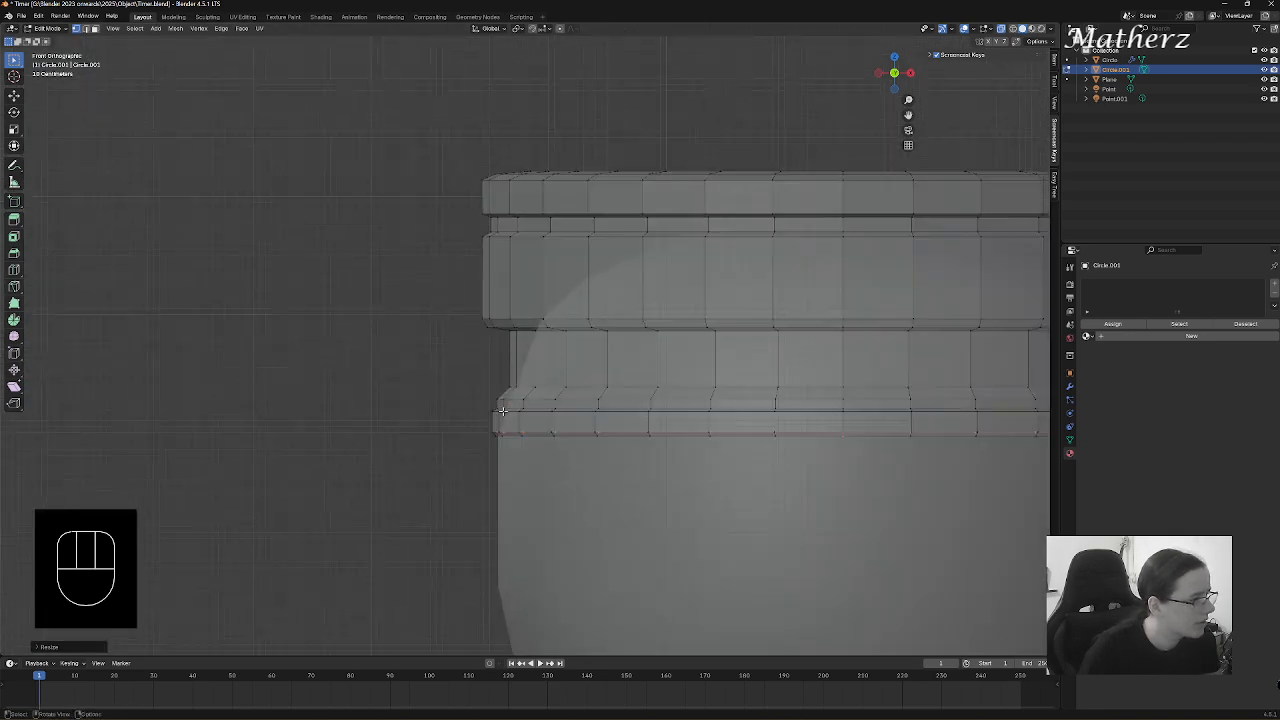
pyautogui.keyDown('shift'); pyautogui.moveTo(521, 509); pyautogui.dragTo(544, 377, button='middle'); pyautogui.keyUp('shift')
pyautogui.scroll(4, 474, 437)
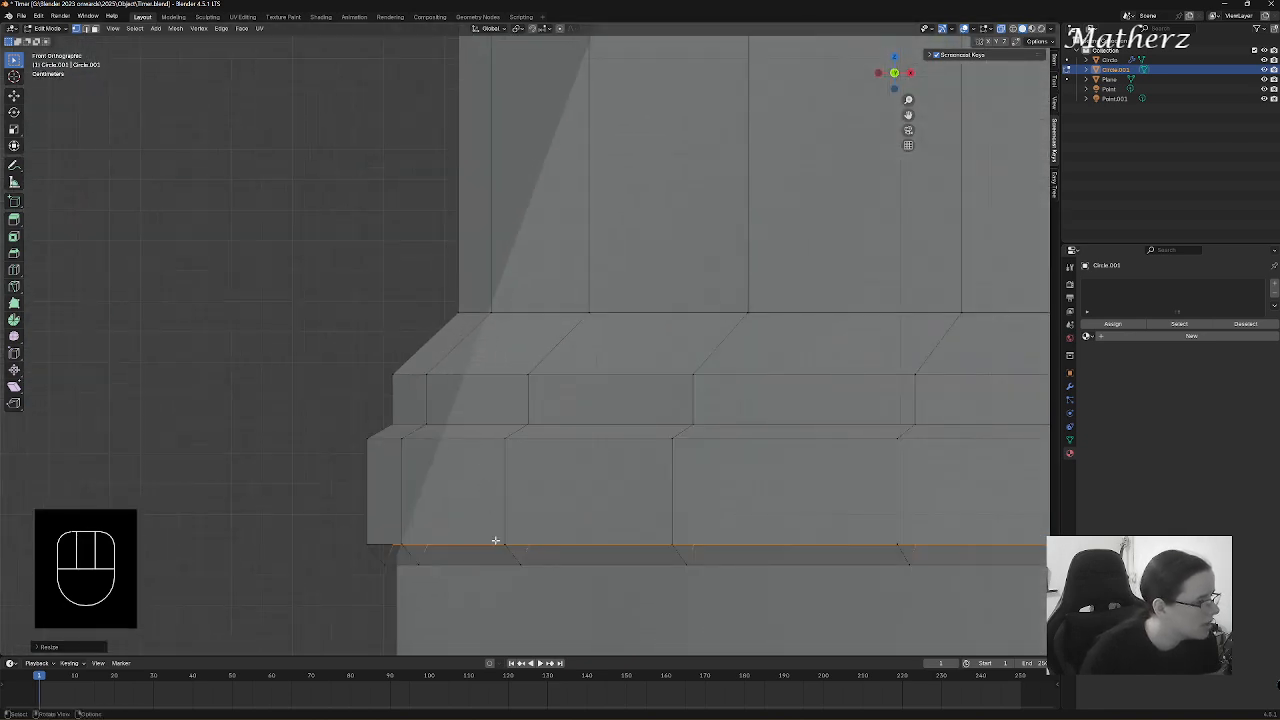
pyautogui.keyDown('shift'); pyautogui.moveTo(509, 520); pyautogui.dragTo(570, 362, button='middle'); pyautogui.keyUp('shift')
pyautogui.scroll(2, 478, 400)
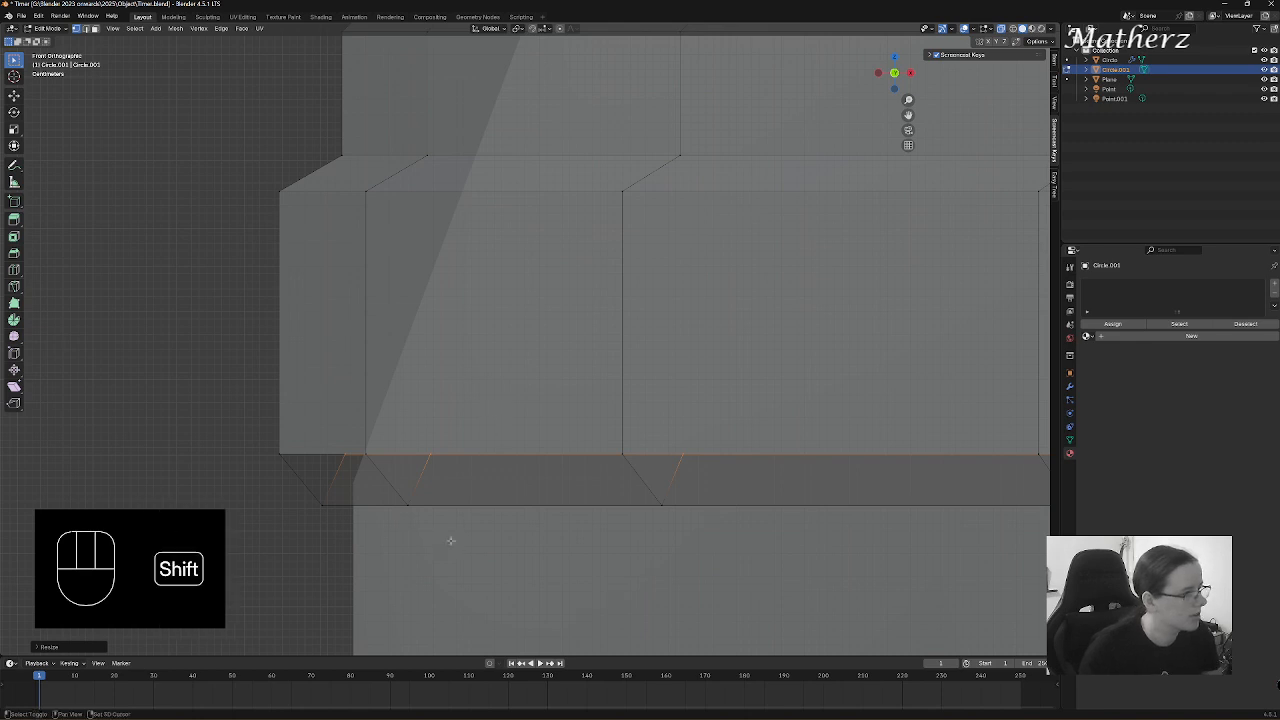
pyautogui.keyDown('shift'); pyautogui.moveTo(482, 459); pyautogui.dragTo(406, 414, button='middle'); pyautogui.keyUp('shift')
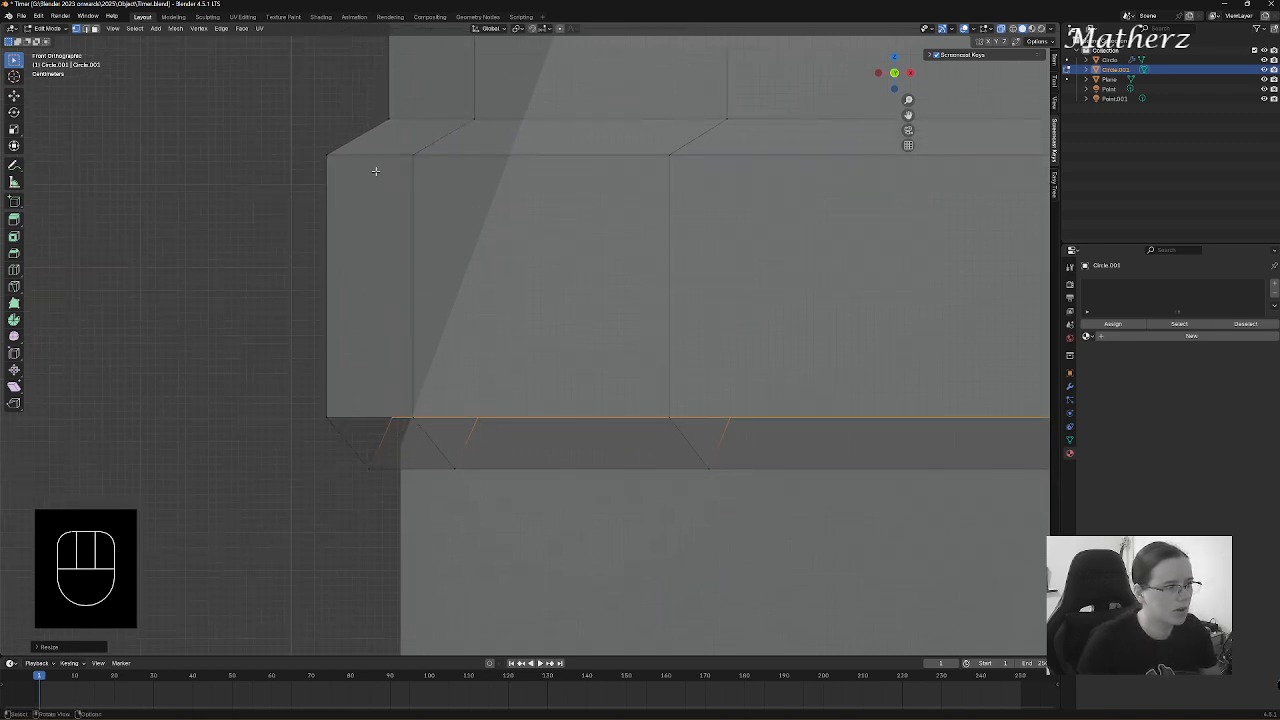
pyautogui.scroll(-4, 401, 480)
pyautogui.keyDown('shift'); pyautogui.moveTo(654, 300); pyautogui.dragTo(504, 437, button='middle'); pyautogui.keyUp('shift')
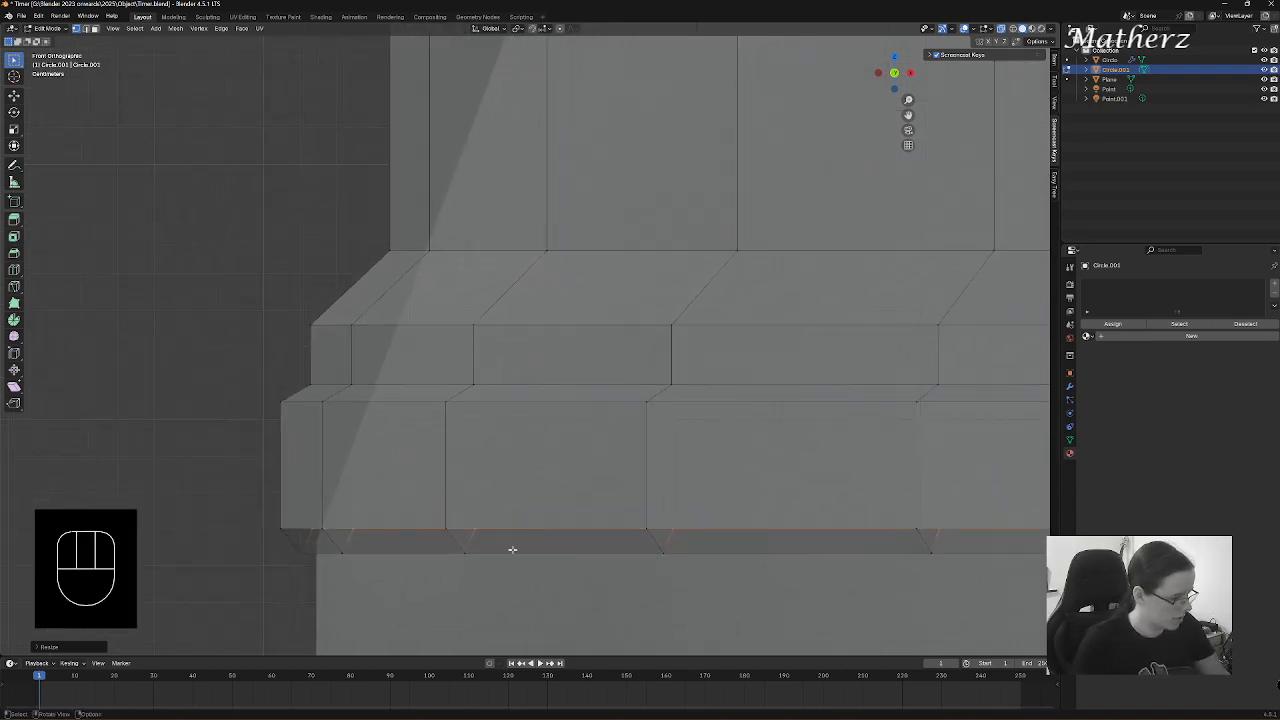
pyautogui.press('e')
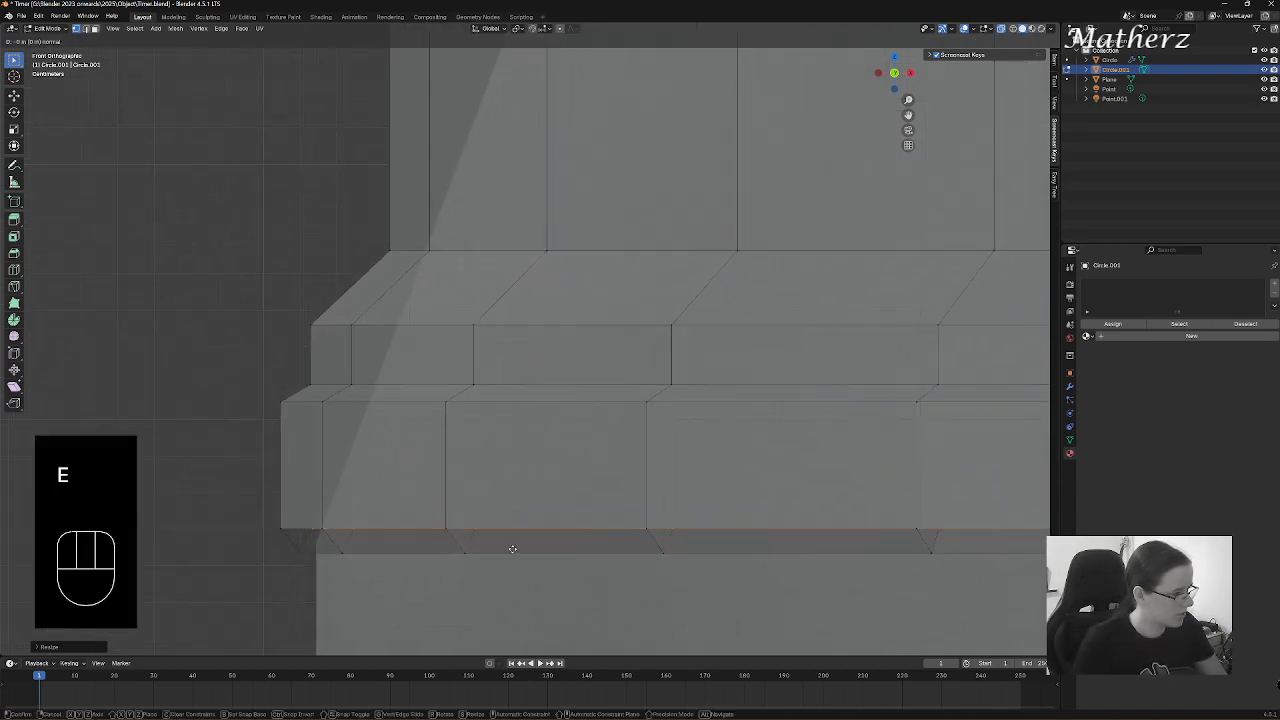
pyautogui.click(512, 549)
pyautogui.hotkey('ctrl', 'z')
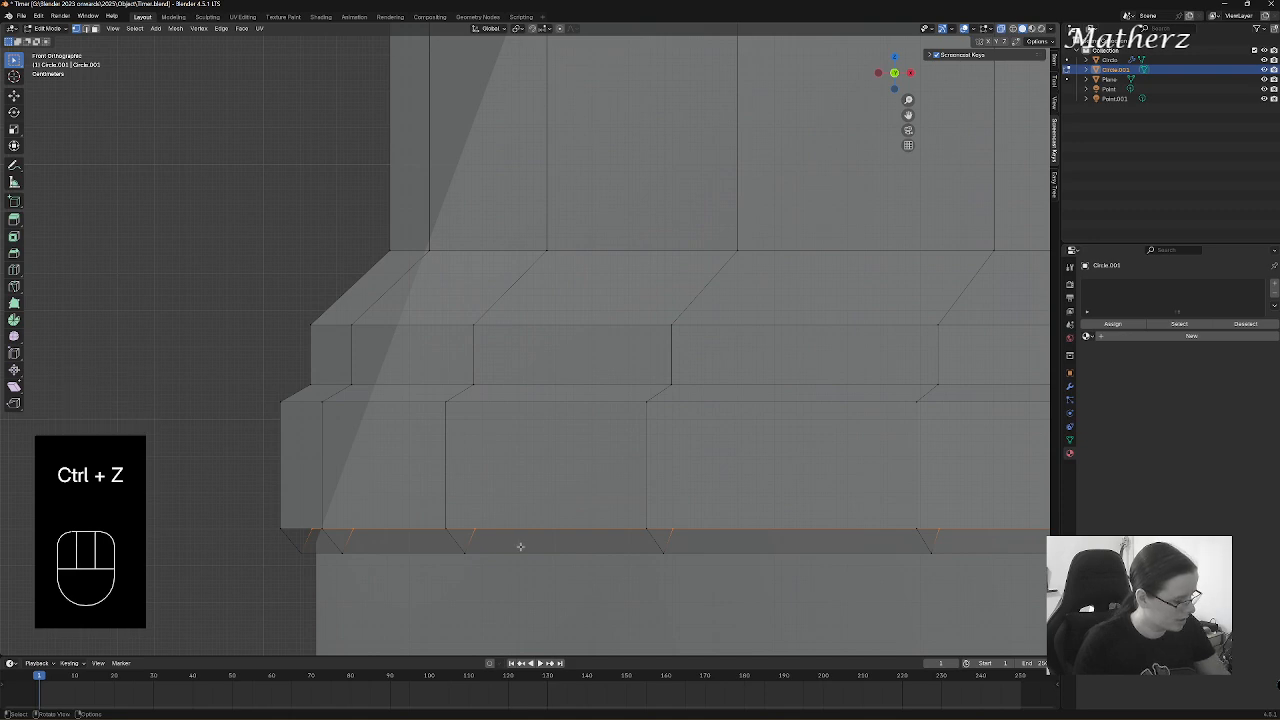
# - Lower the inner loop about 0.065 m along Z so it lines up with the cap's bottom edge
pyautogui.press('g')
pyautogui.moveTo(520, 547); pyautogui.dragTo(510, 569, button='middle')
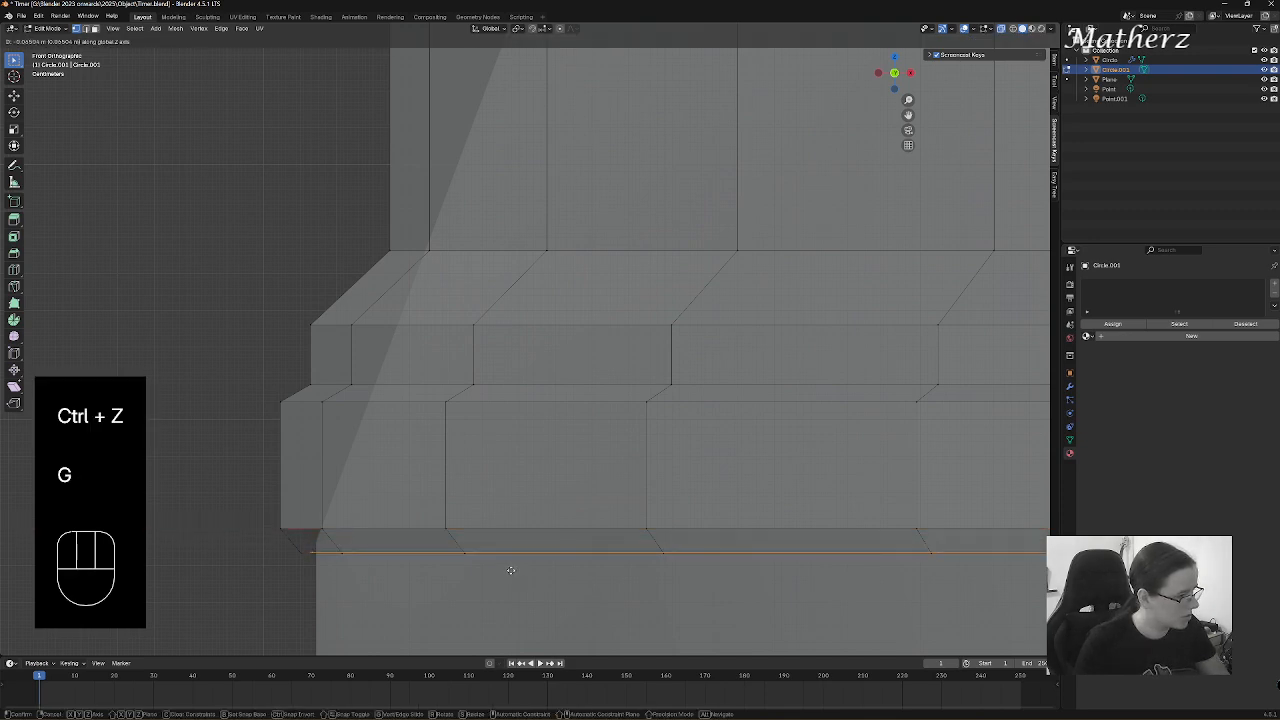
pyautogui.click(510, 570)
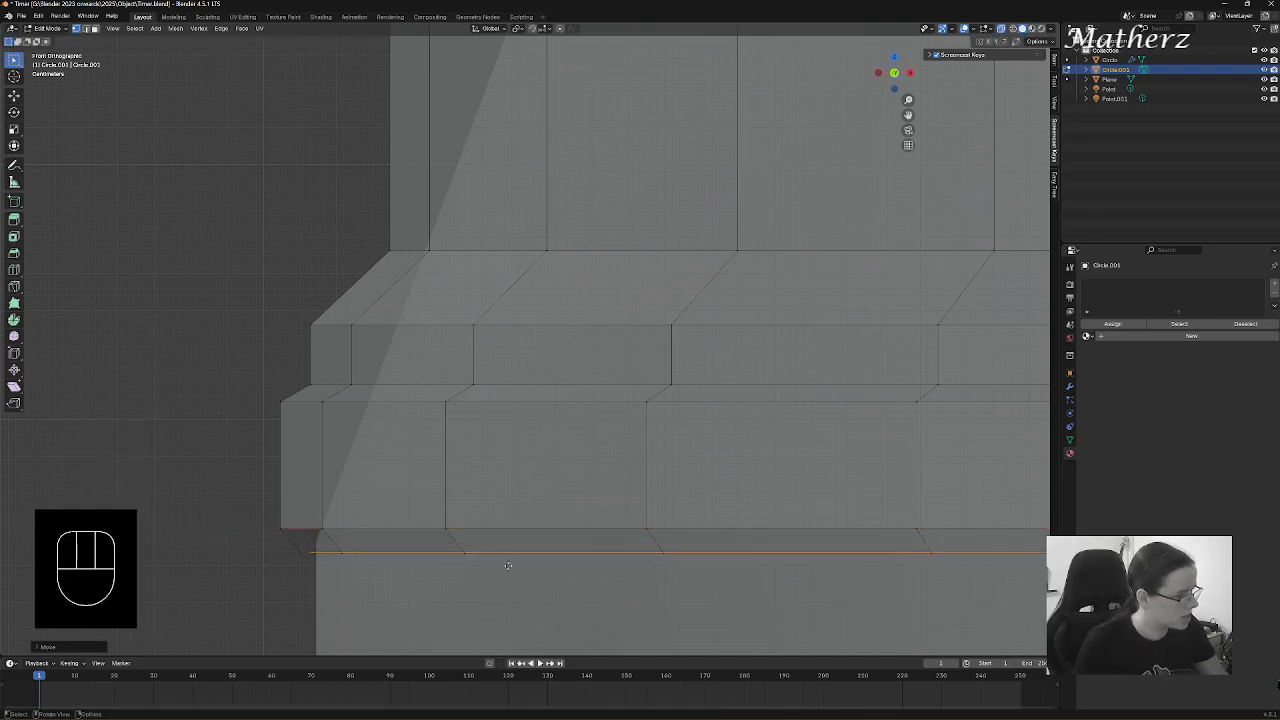
# - Extrude the inner loop about 0.16 m up inside the cap and scale it in to about 0.997
pyautogui.press('e')
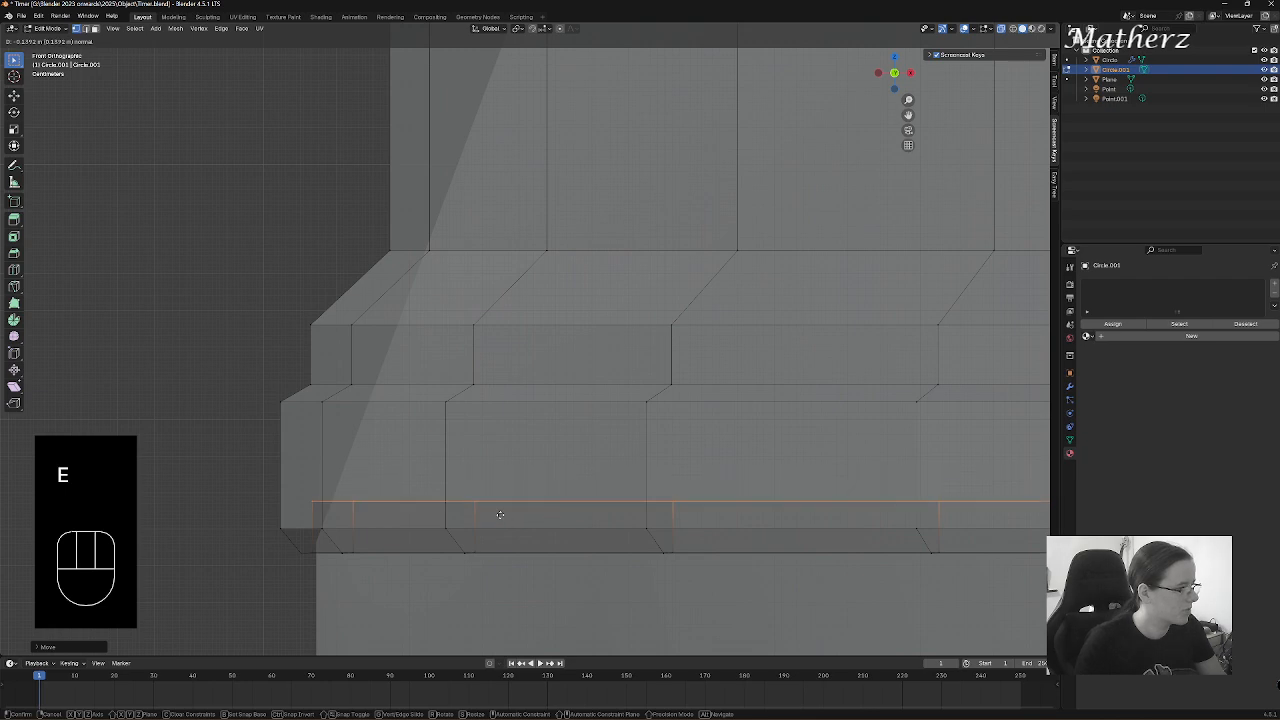
pyautogui.click(500, 514)
pyautogui.press('s')
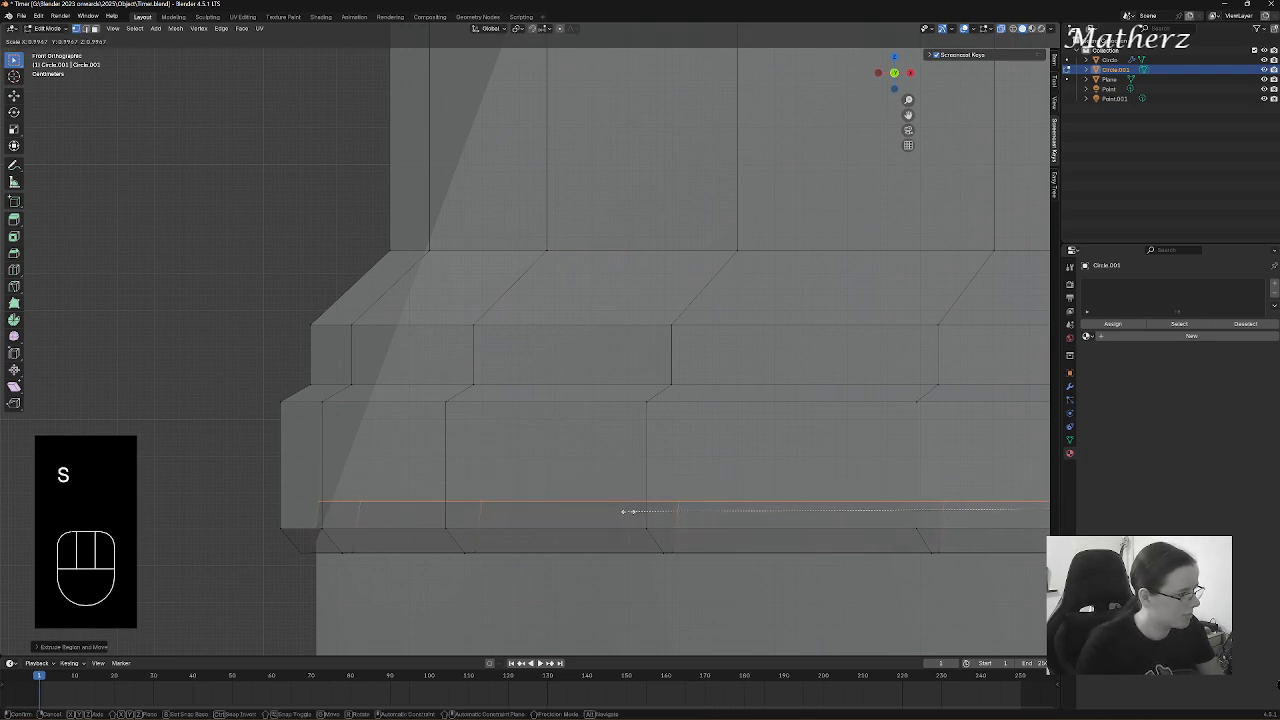
pyautogui.click(628, 512)
pyautogui.scroll(-7, 627, 516)
pyautogui.keyDown('shift'); pyautogui.moveTo(750, 449); pyautogui.dragTo(708, 519, button='middle'); pyautogui.keyUp('shift')
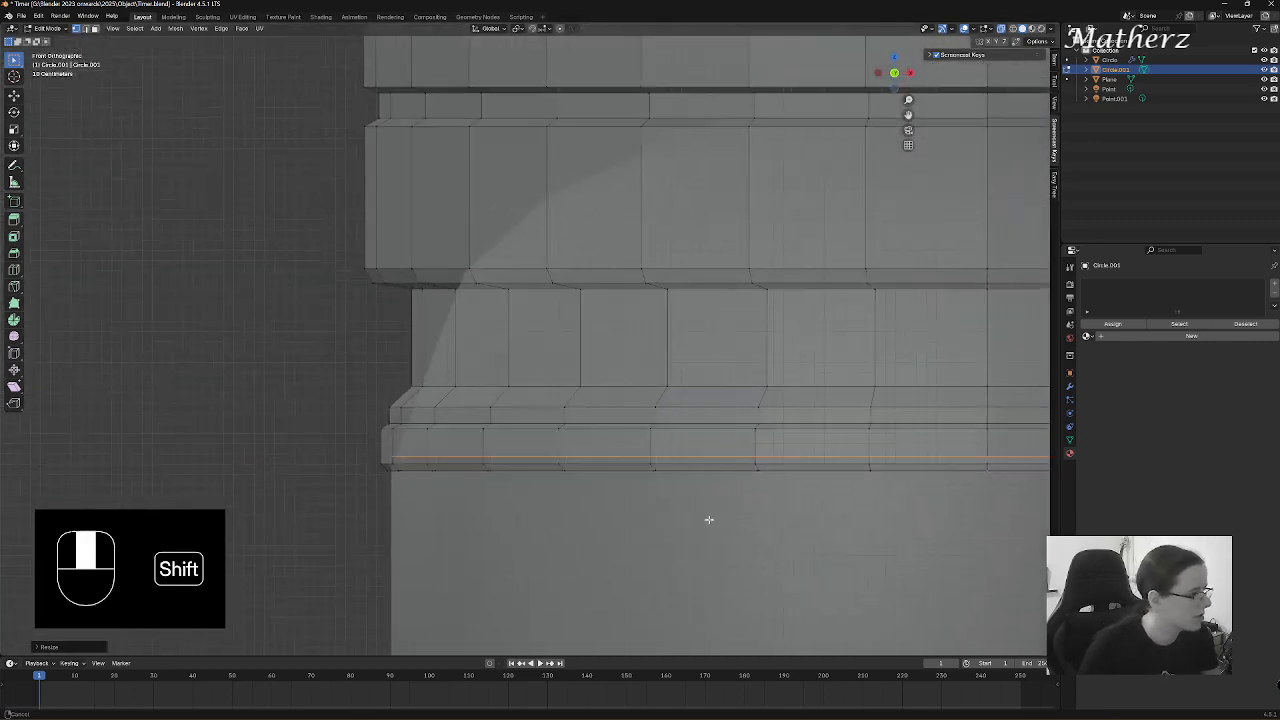
# - Extrude the inner loop upward twice inside the cap's lower rim, the second time about 0.25 m, scaling each new loop slightly inward
pyautogui.scroll(3, 406, 449)
pyautogui.press('e')
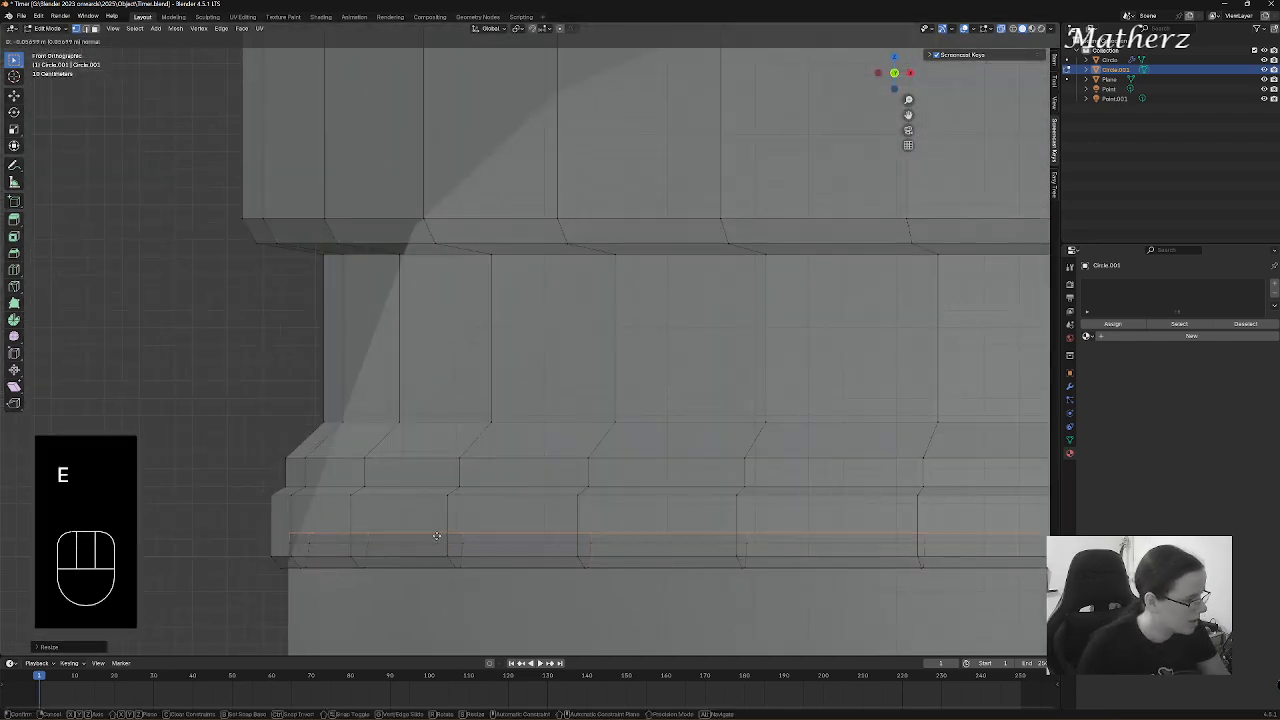
pyautogui.click(549, 527)
pyautogui.press('s')
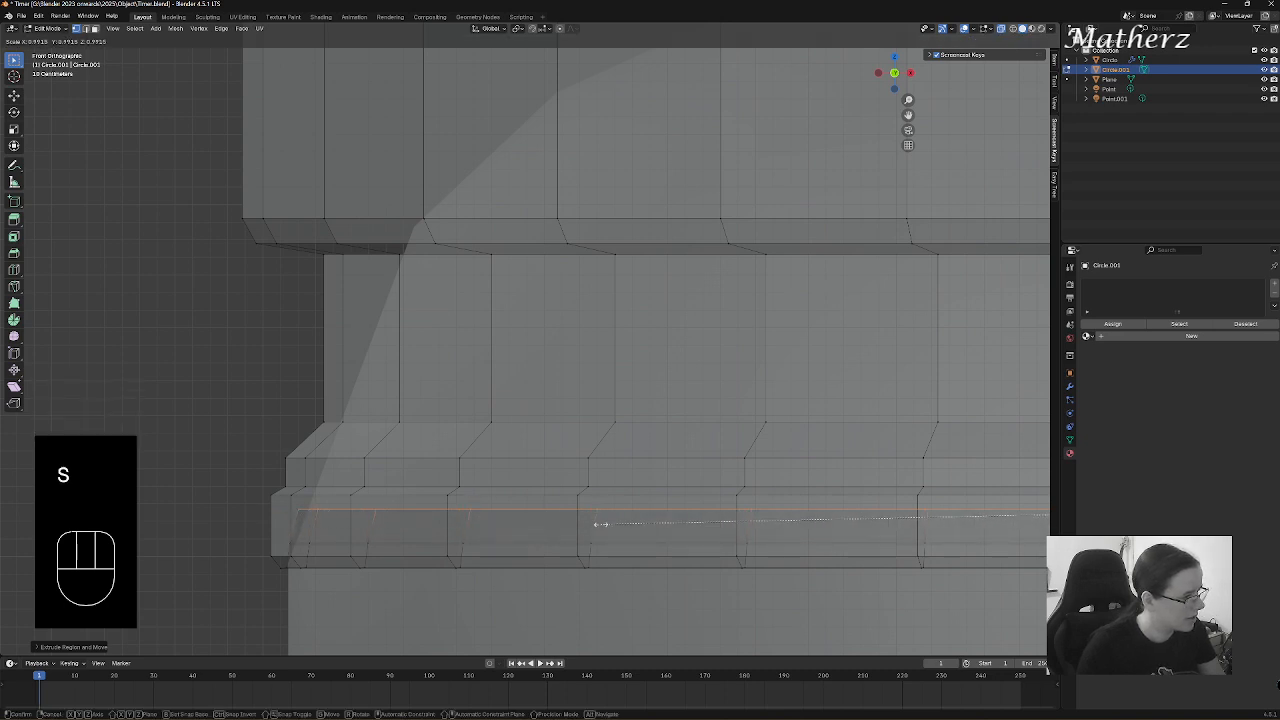
pyautogui.click(600, 523)
pyautogui.press('e')
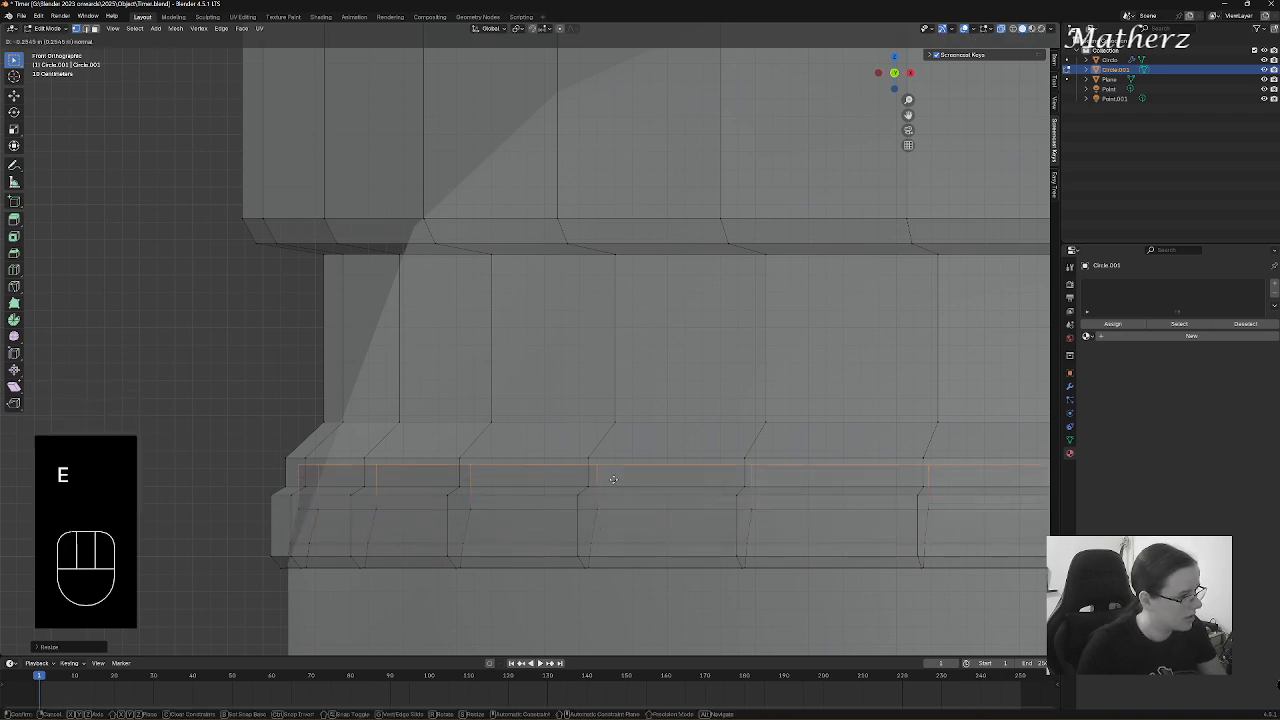
pyautogui.click(611, 481)
pyautogui.press('s')
pyautogui.click(622, 481)
# - Extrude the inner loop two short stages up past the flared ledge, the second about 0.17 m, scaling each in slightly
pyautogui.press('e')
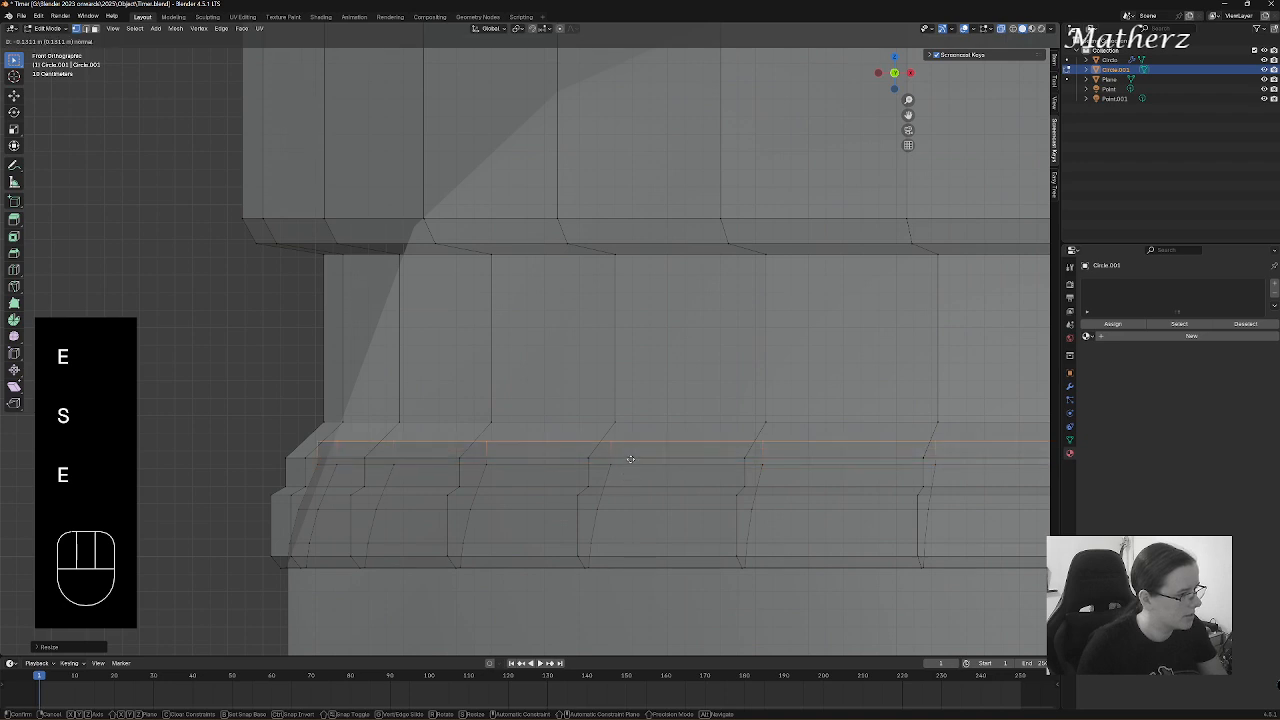
pyautogui.click(630, 455)
pyautogui.press('s')
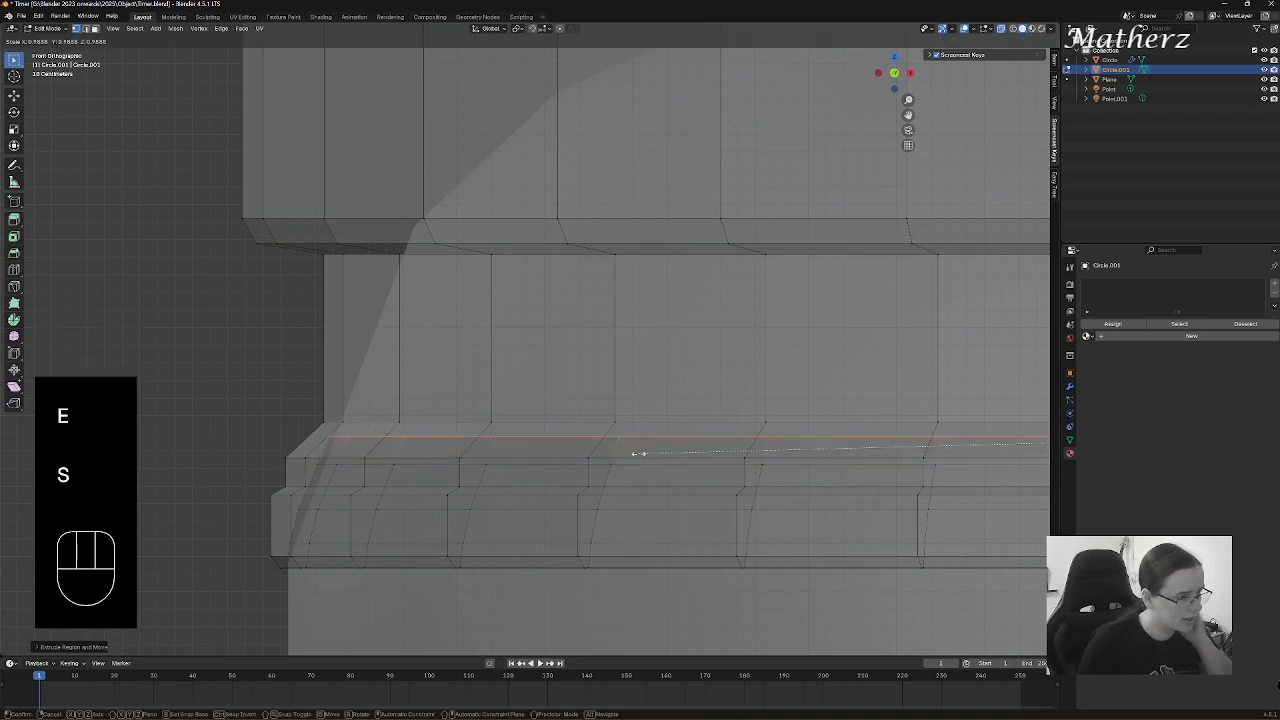
pyautogui.click(636, 453)
pyautogui.press('e')
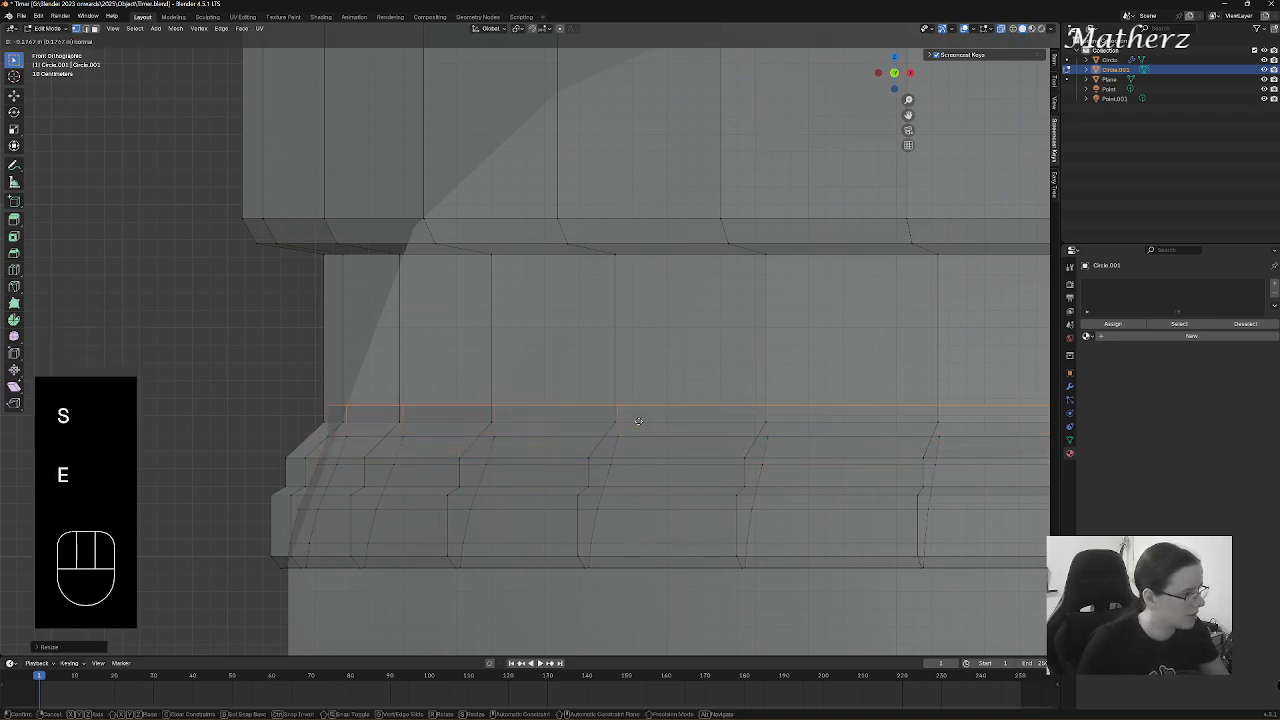
pyautogui.click(637, 421)
pyautogui.press('s')
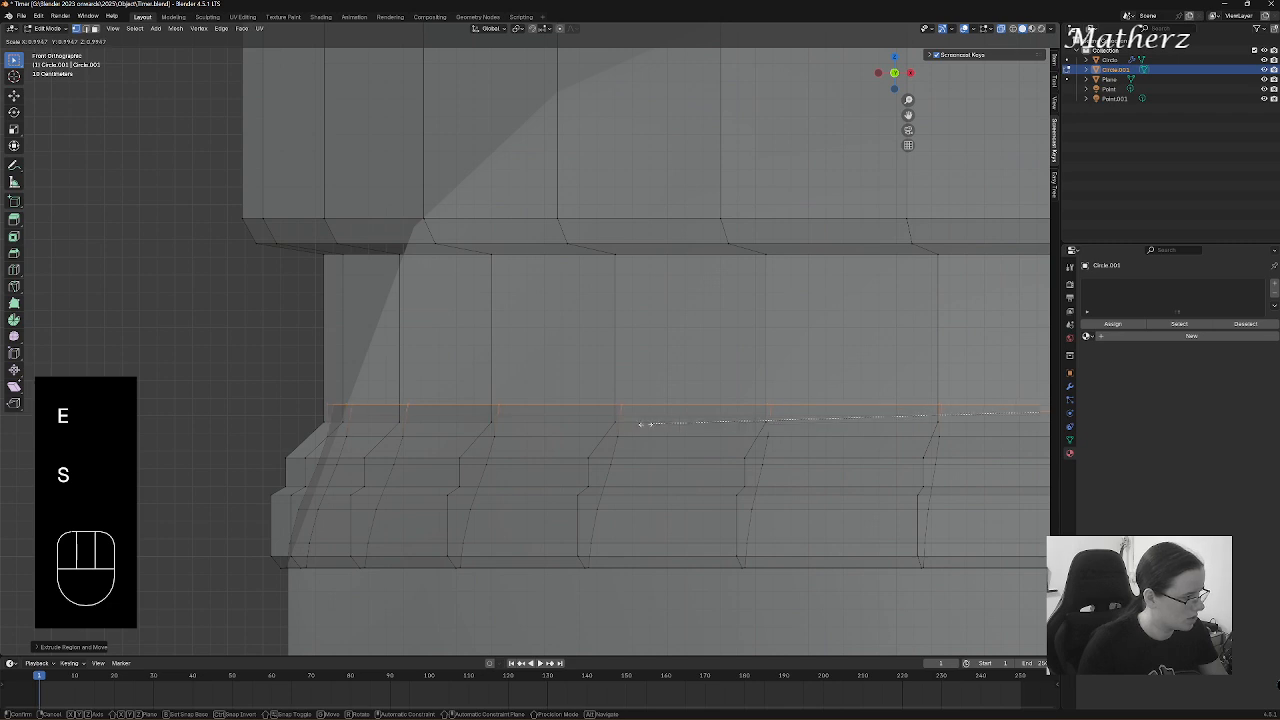
pyautogui.click(647, 426)
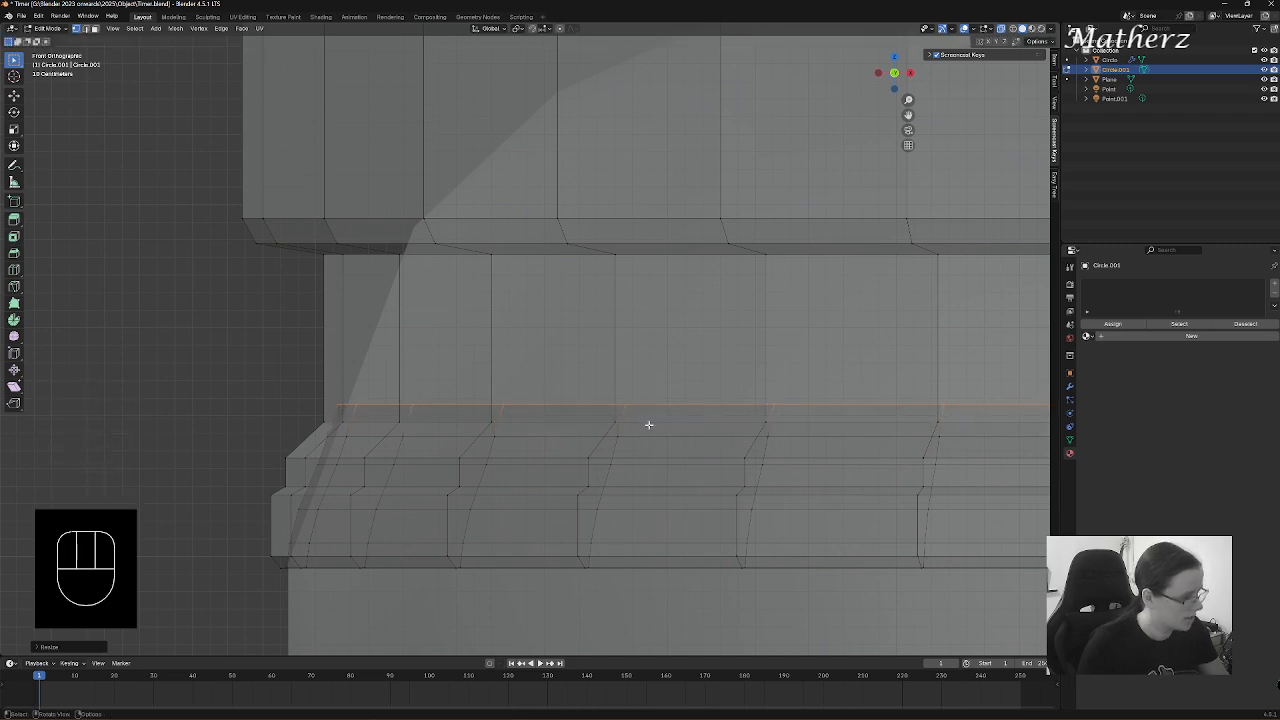
# - Extrude the inner loop up through the recessed neck in two stages to the wide band's lower edge, scaling each inward
pyautogui.press('e')
pyautogui.click(661, 308)
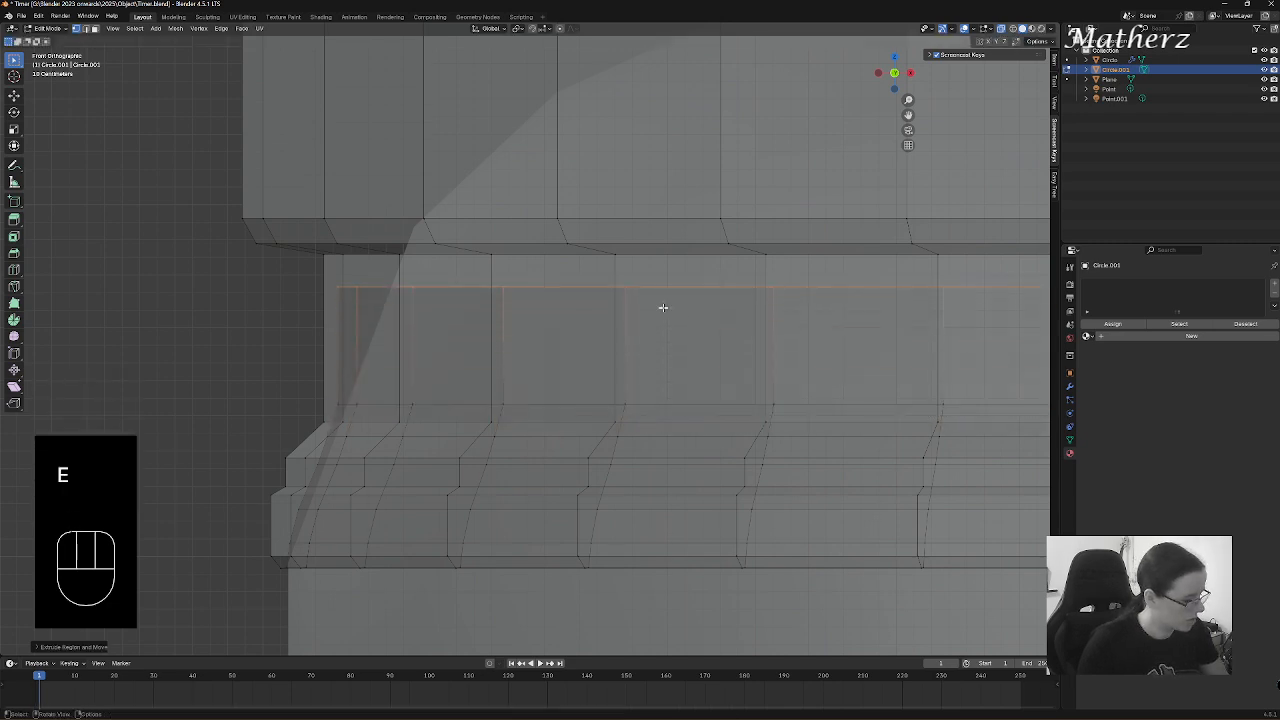
pyautogui.press('s')
pyautogui.click(689, 304)
pyautogui.press('e')
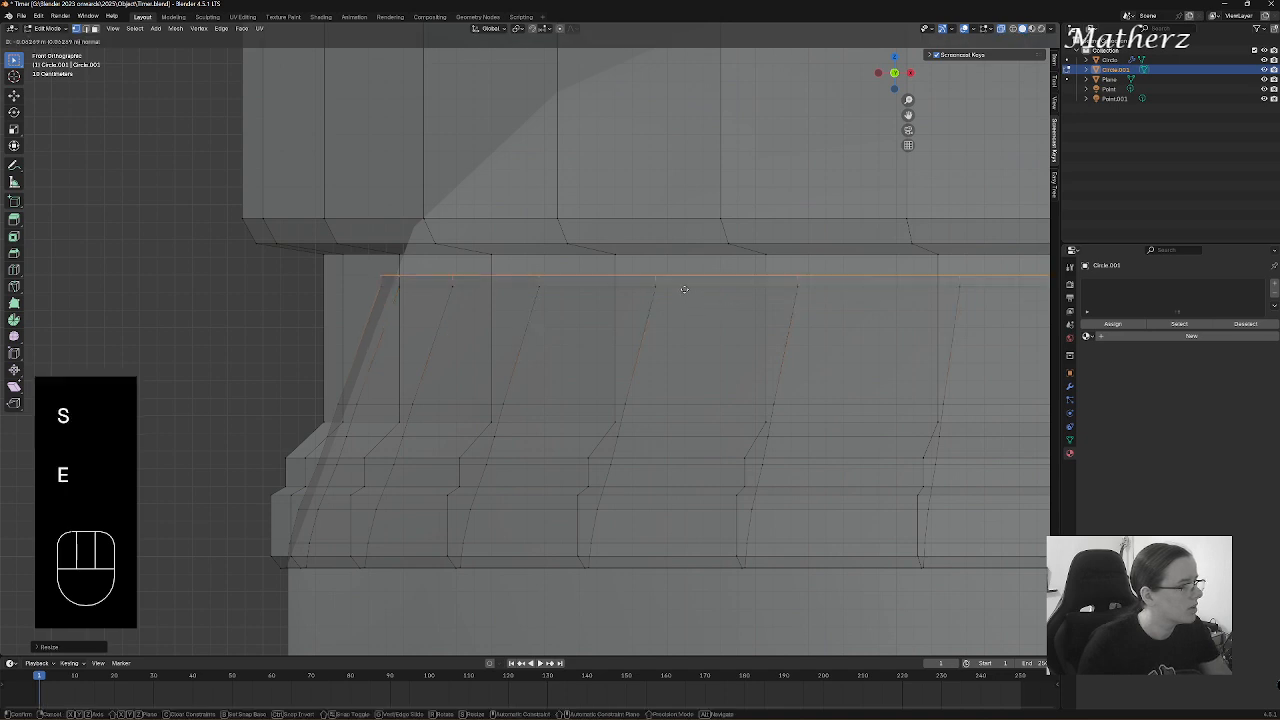
pyautogui.click(695, 233)
pyautogui.press('s')
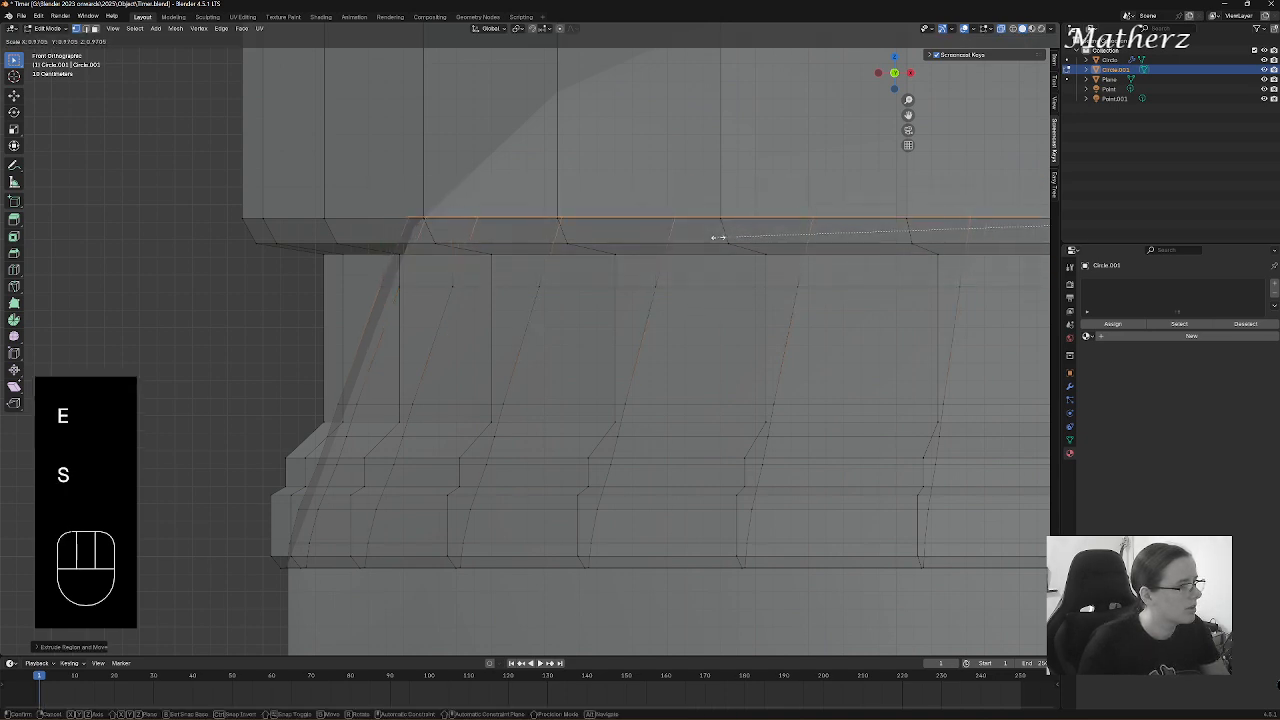
pyautogui.click(717, 237)
# - Extrude the inner loop about 0.7 m up inside the wide band and scale it in to about 0.85
pyautogui.press('e')
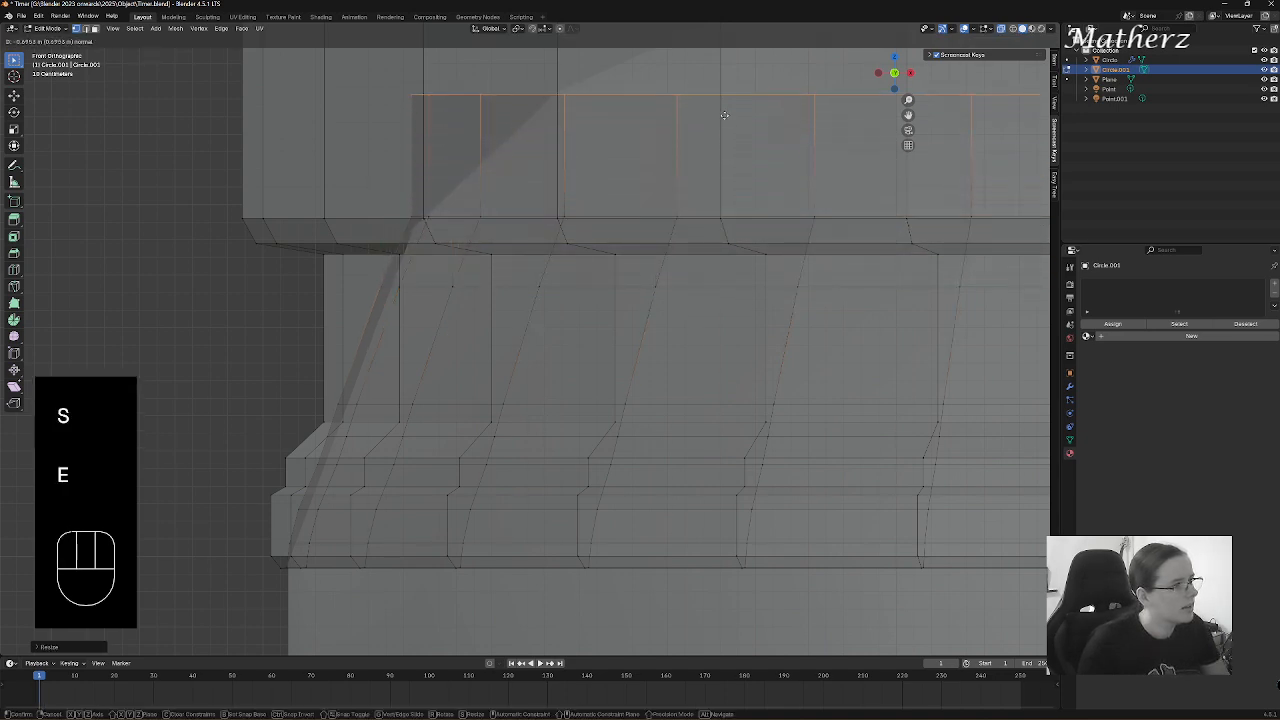
pyautogui.click(722, 113)
pyautogui.press('s')
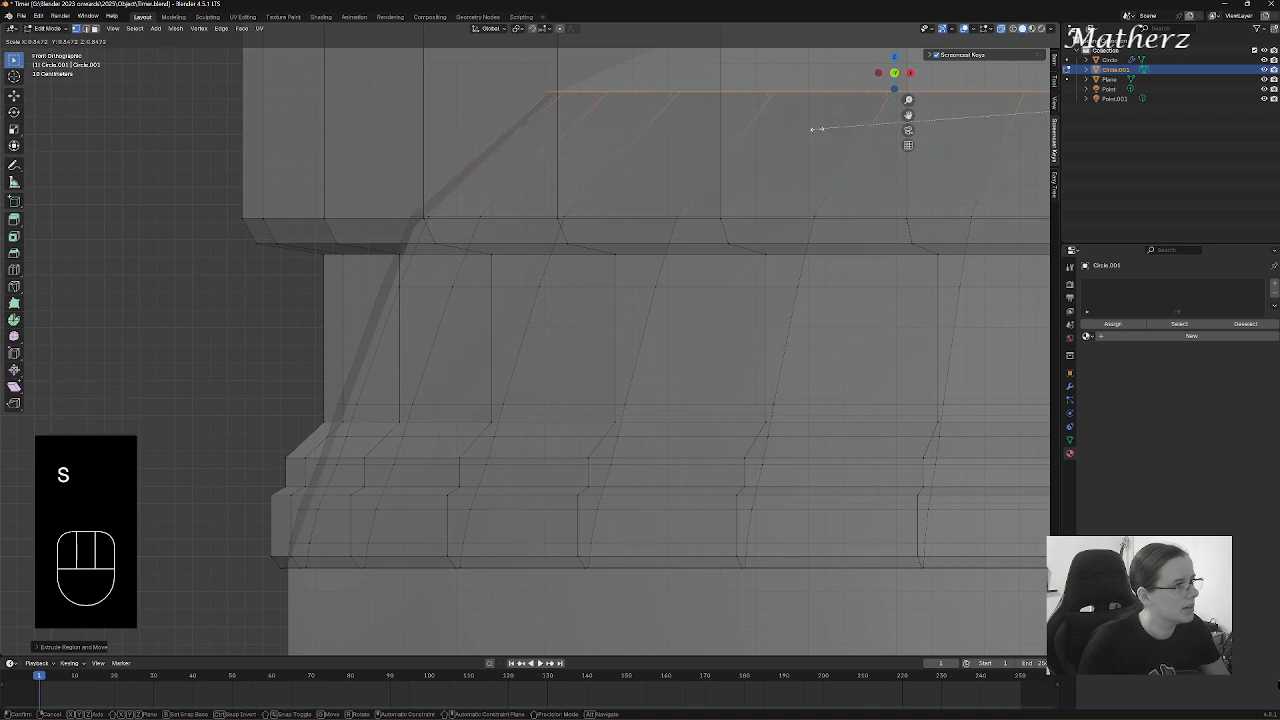
pyautogui.click(816, 129)
# - Extrude the inner loop about 0.55 m further up, just below the wide band's upper edge, and scale it inward
pyautogui.keyDown('shift'); pyautogui.moveTo(812, 215); pyautogui.dragTo(472, 472, button='middle'); pyautogui.keyUp('shift')
pyautogui.press('e')
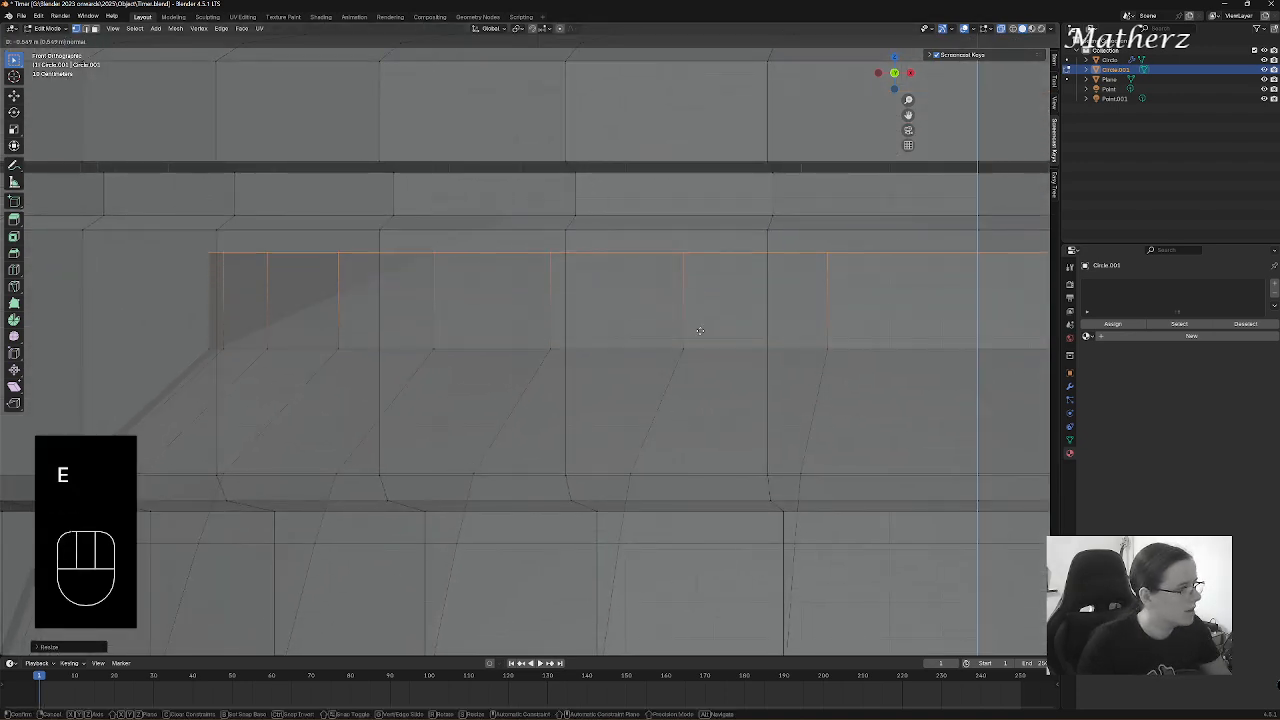
pyautogui.click(700, 324)
pyautogui.press('s')
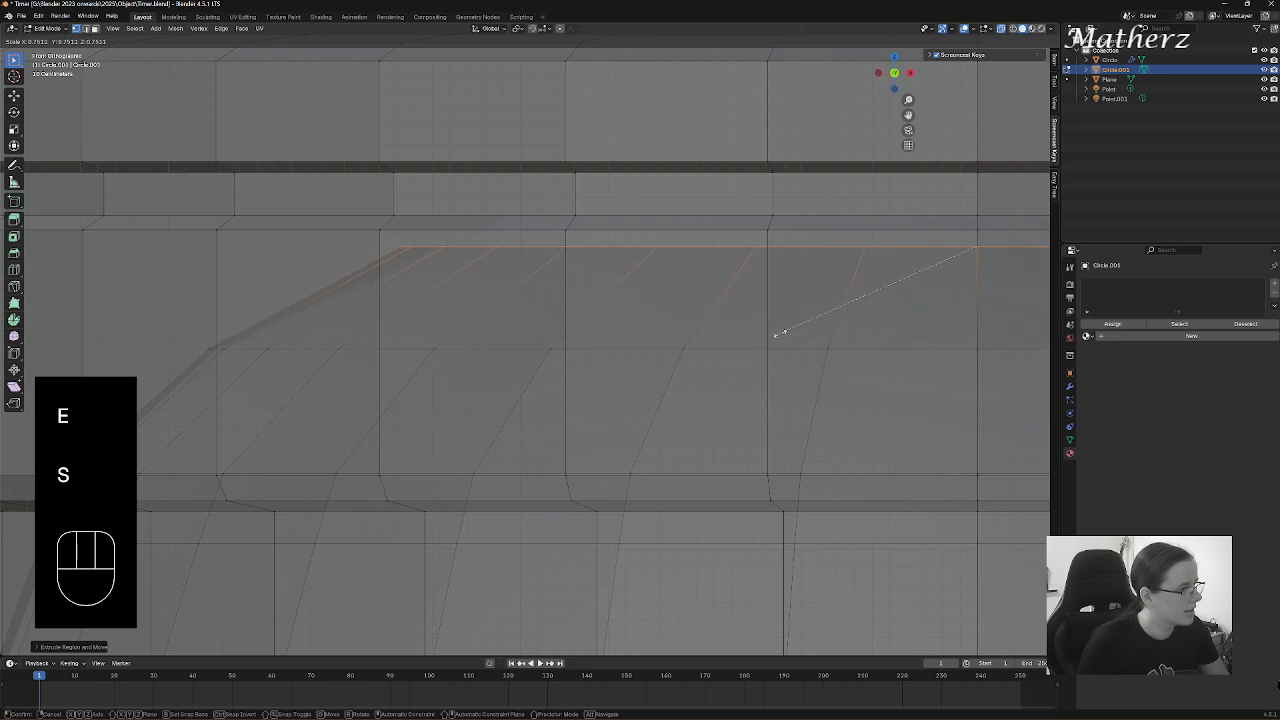
pyautogui.click(776, 338)
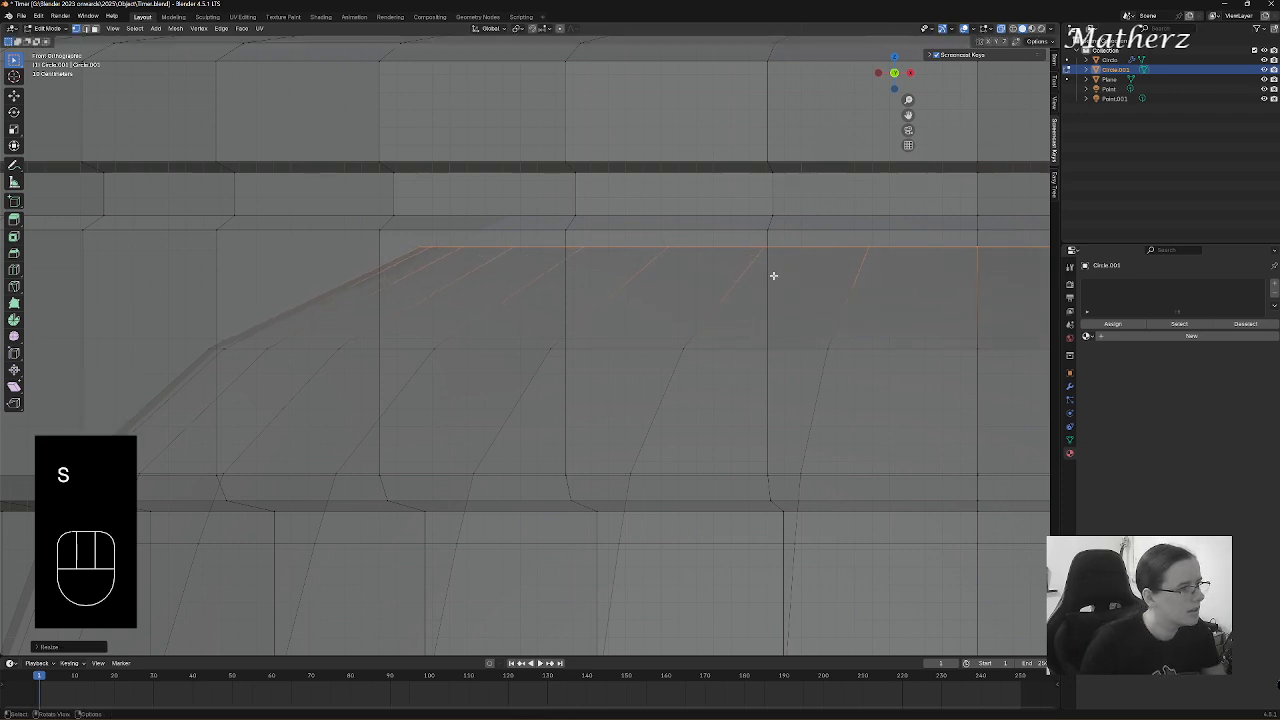
# - Extrude the inner dome up twice more, scaling the first loop to about 0.65 and the second in to a small central ring
pyautogui.keyDown('shift'); pyautogui.moveTo(777, 274); pyautogui.dragTo(669, 369, button='middle'); pyautogui.keyUp('shift')
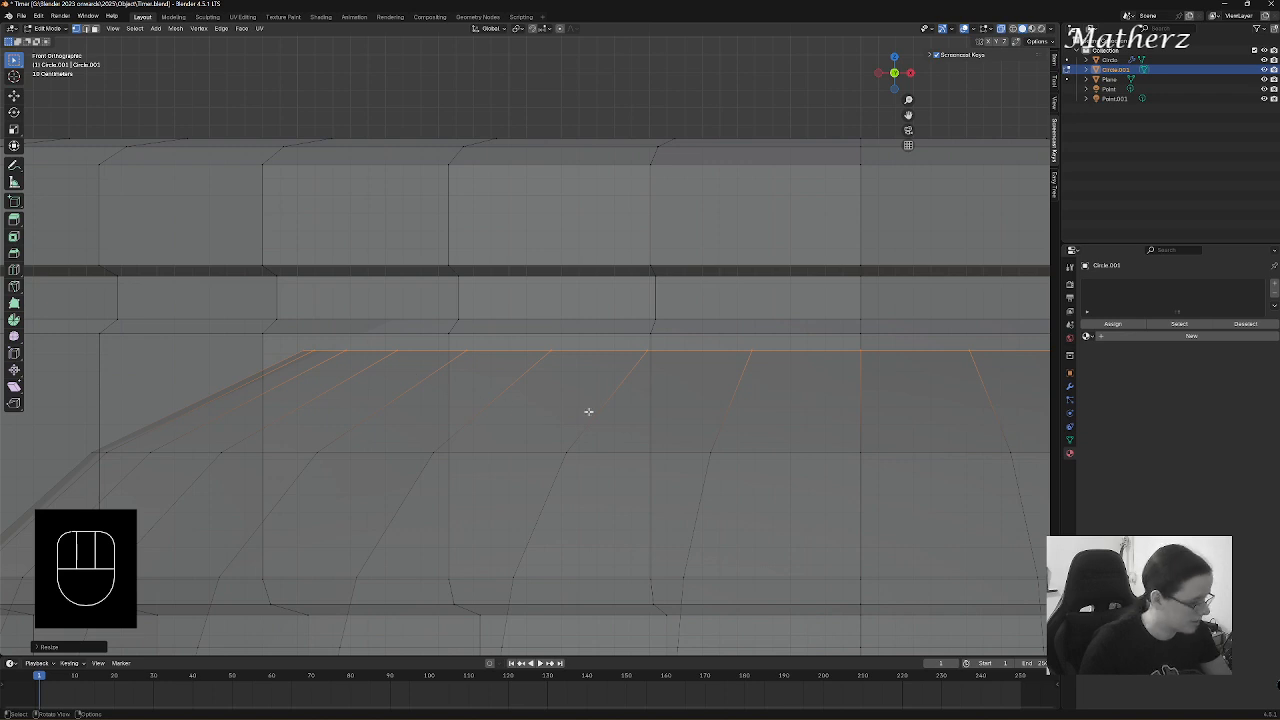
pyautogui.press('e')
pyautogui.press('s')
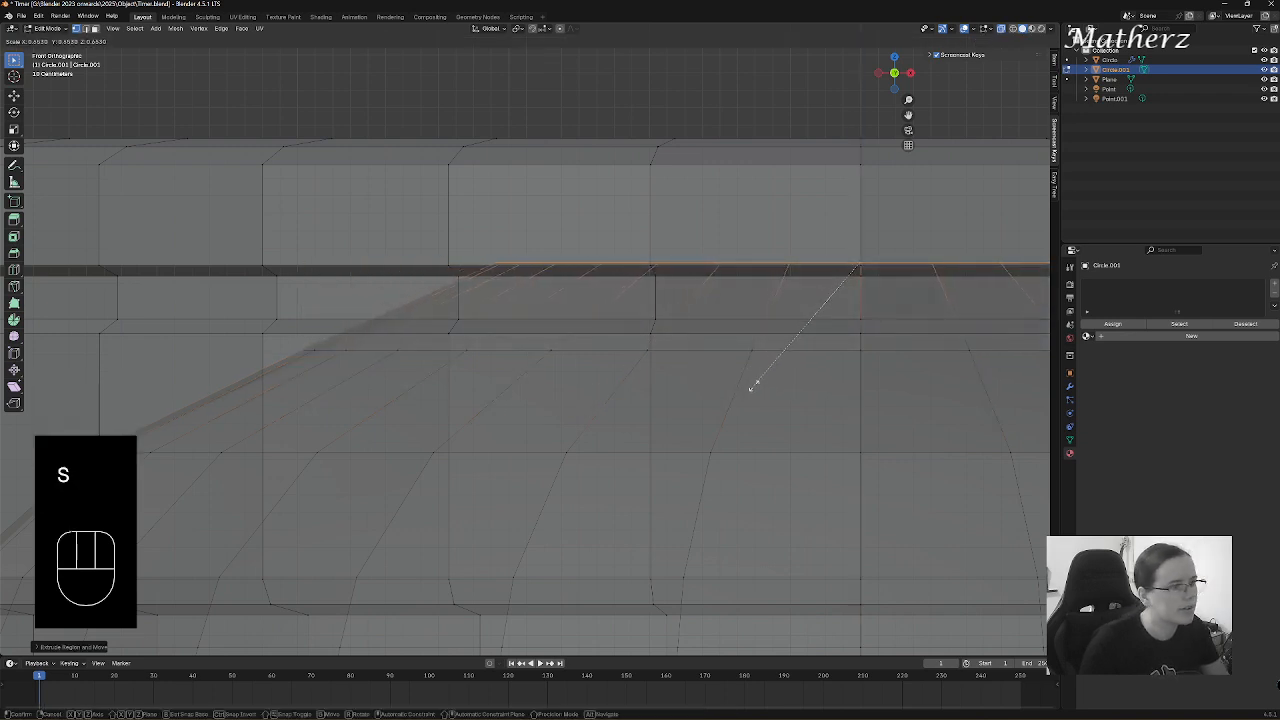
pyautogui.click(752, 387)
pyautogui.press('e')
pyautogui.click(762, 343)
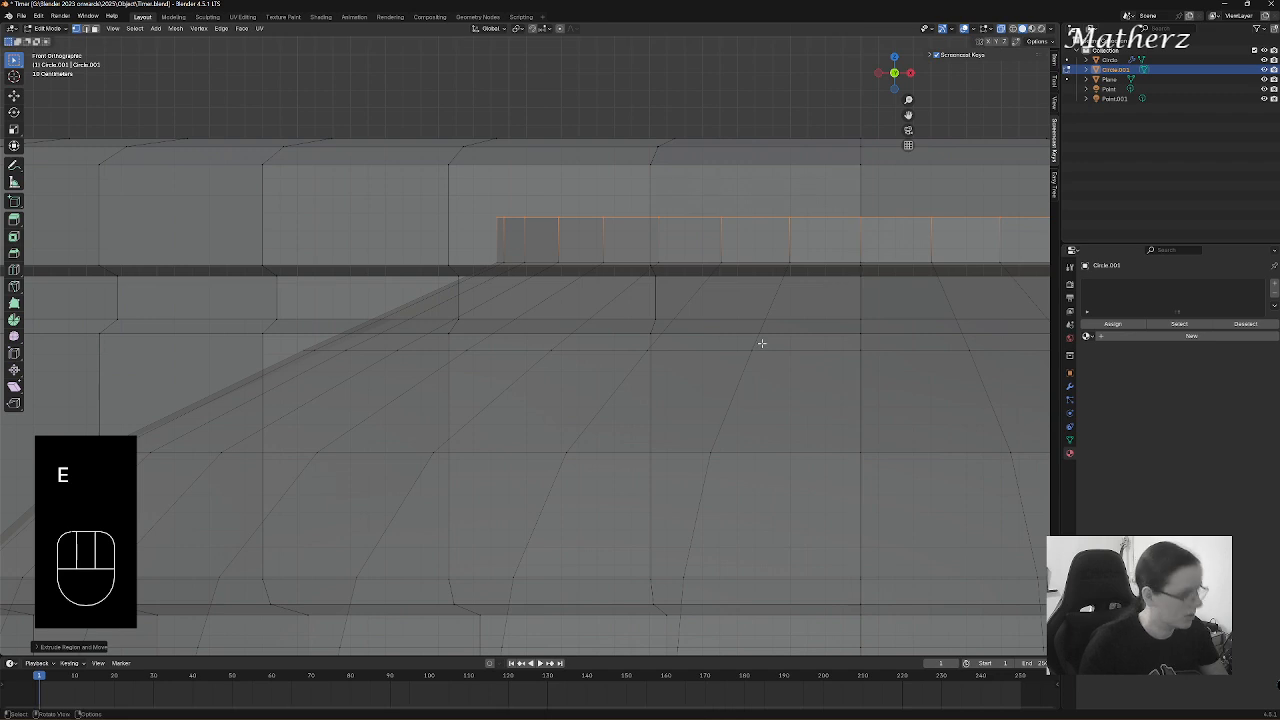
pyautogui.press('s')
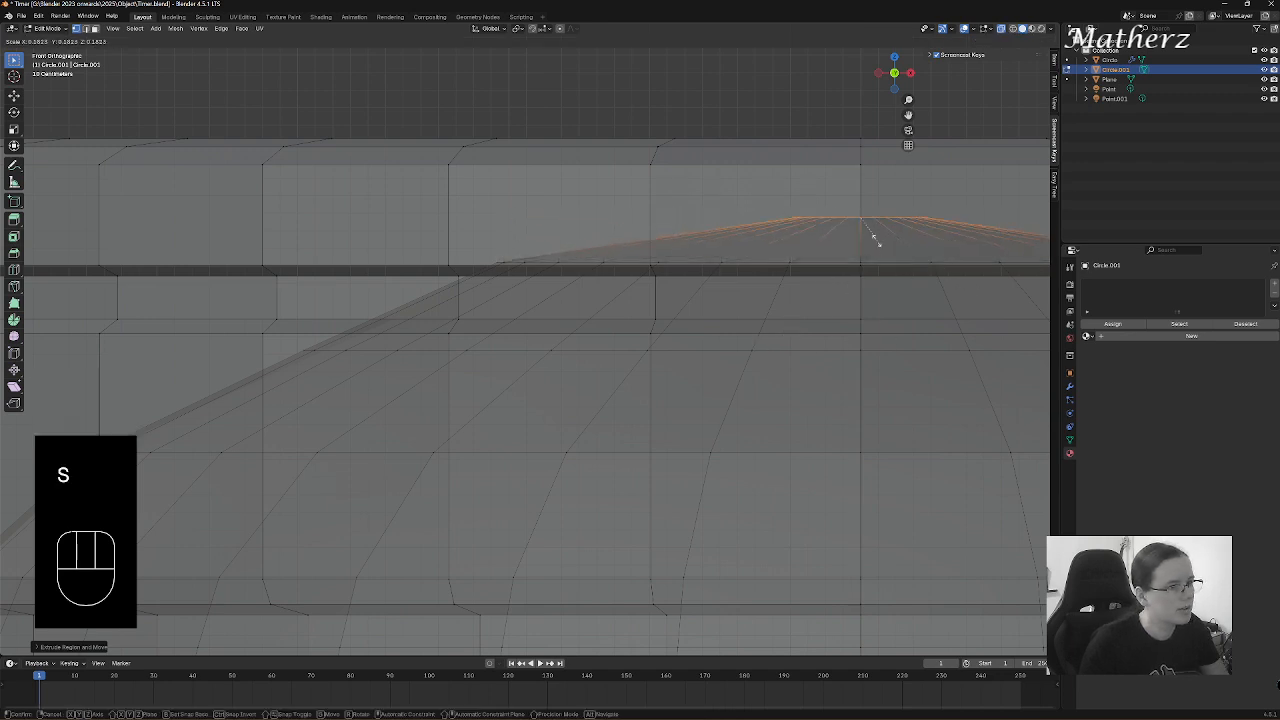
pyautogui.click(866, 240)
# - Display the scene in material preview, return to Object Mode and apply Shade Smooth to the cap
pyautogui.scroll(-6, 709, 360)
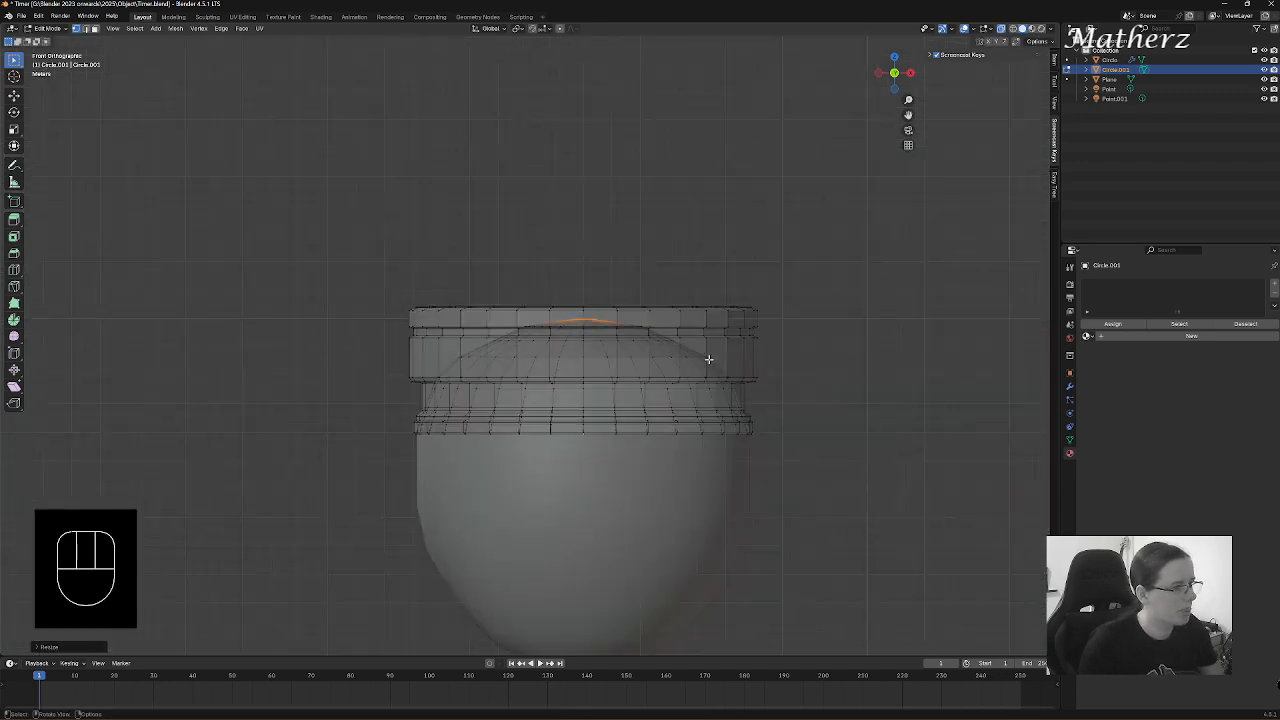
pyautogui.click(1033, 29)
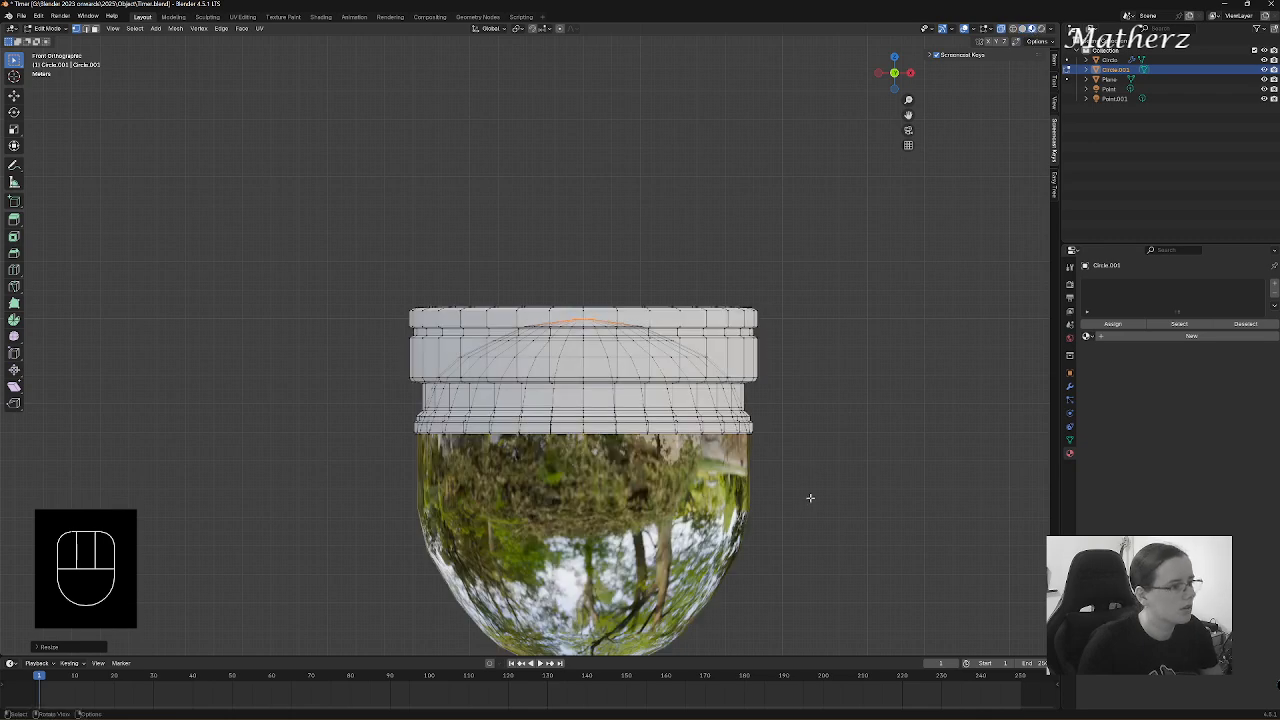
pyautogui.click(46, 28)
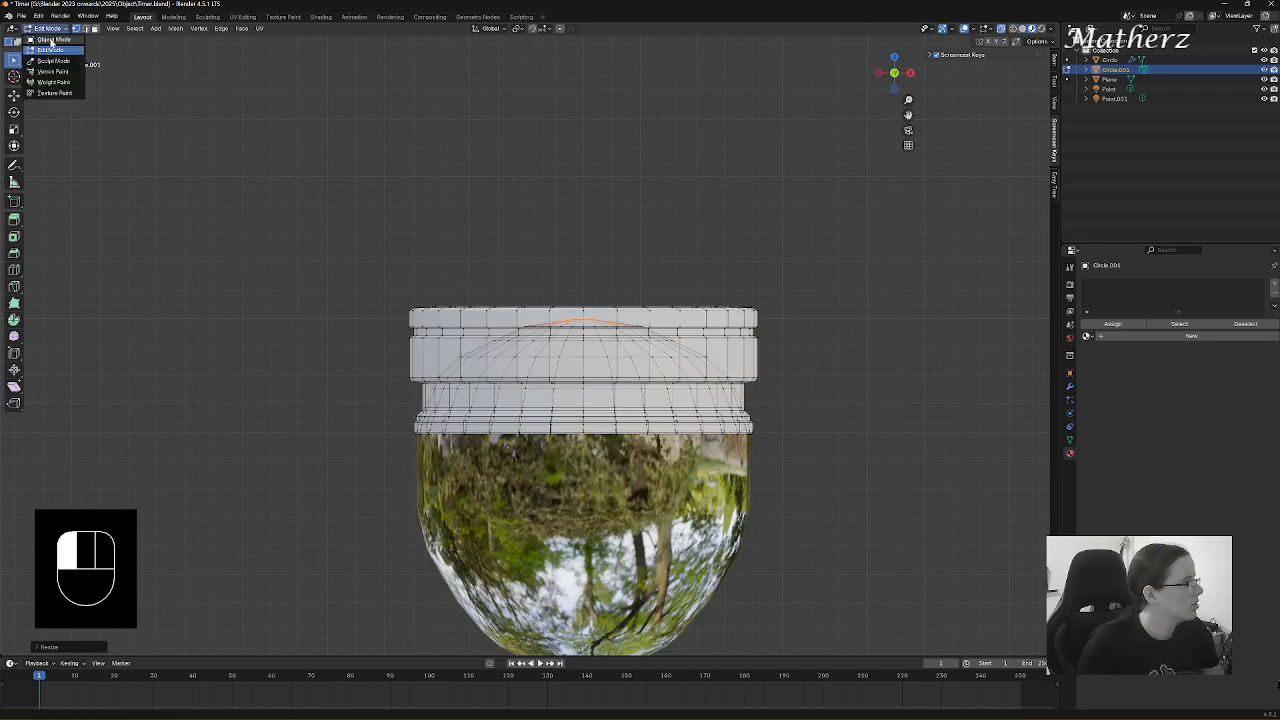
pyautogui.click(52, 42)
pyautogui.rightClick(657, 337)
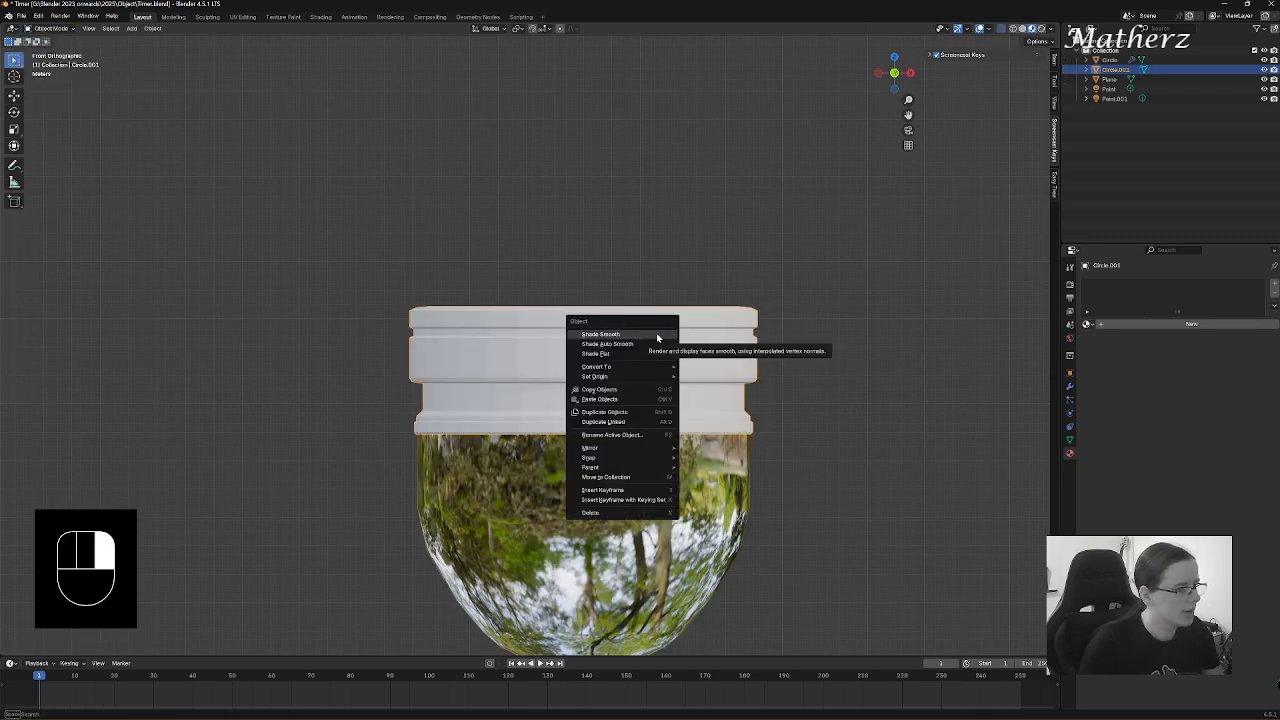
pyautogui.click(657, 338)
# - Examine the whole hourglass with its smooth-shaded cap in rendered shading, then return to material preview
pyautogui.scroll(-1, 755, 471)
pyautogui.scroll(-3, 755, 471)
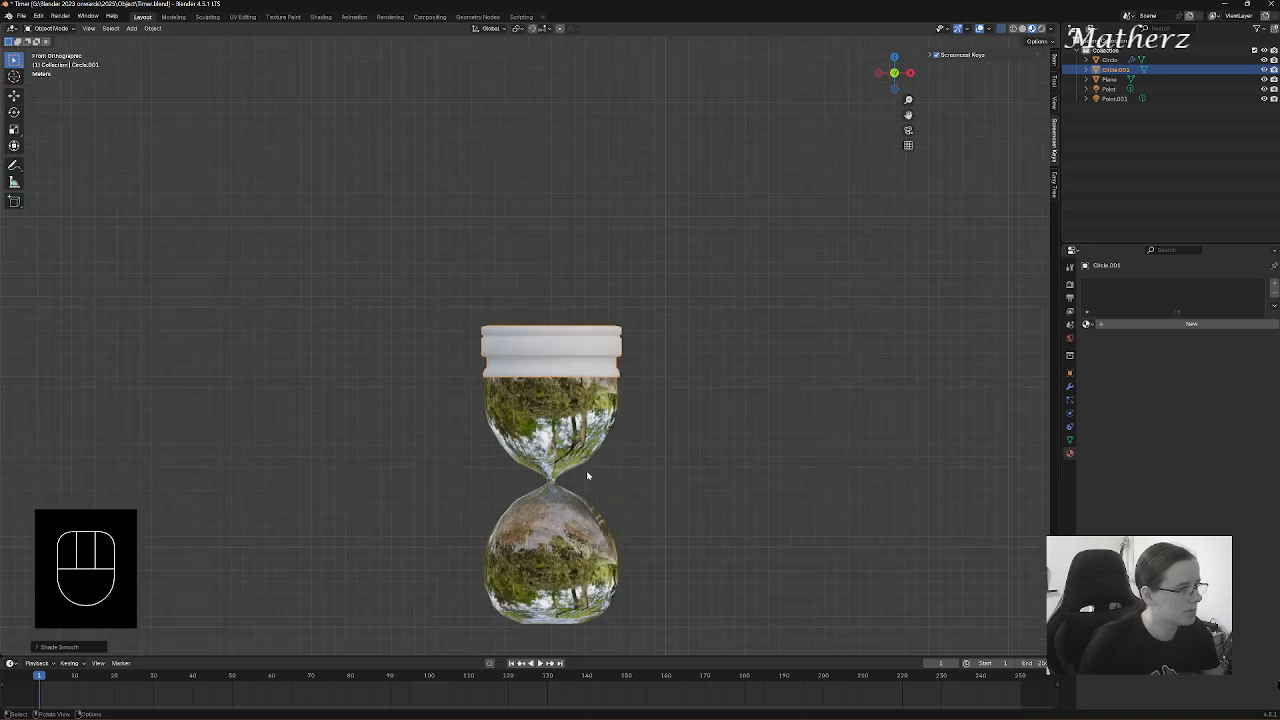
pyautogui.moveTo(755, 470); pyautogui.dragTo(697, 318, button='middle')
pyautogui.moveTo(690, 437); pyautogui.dragTo(651, 369, button='middle')
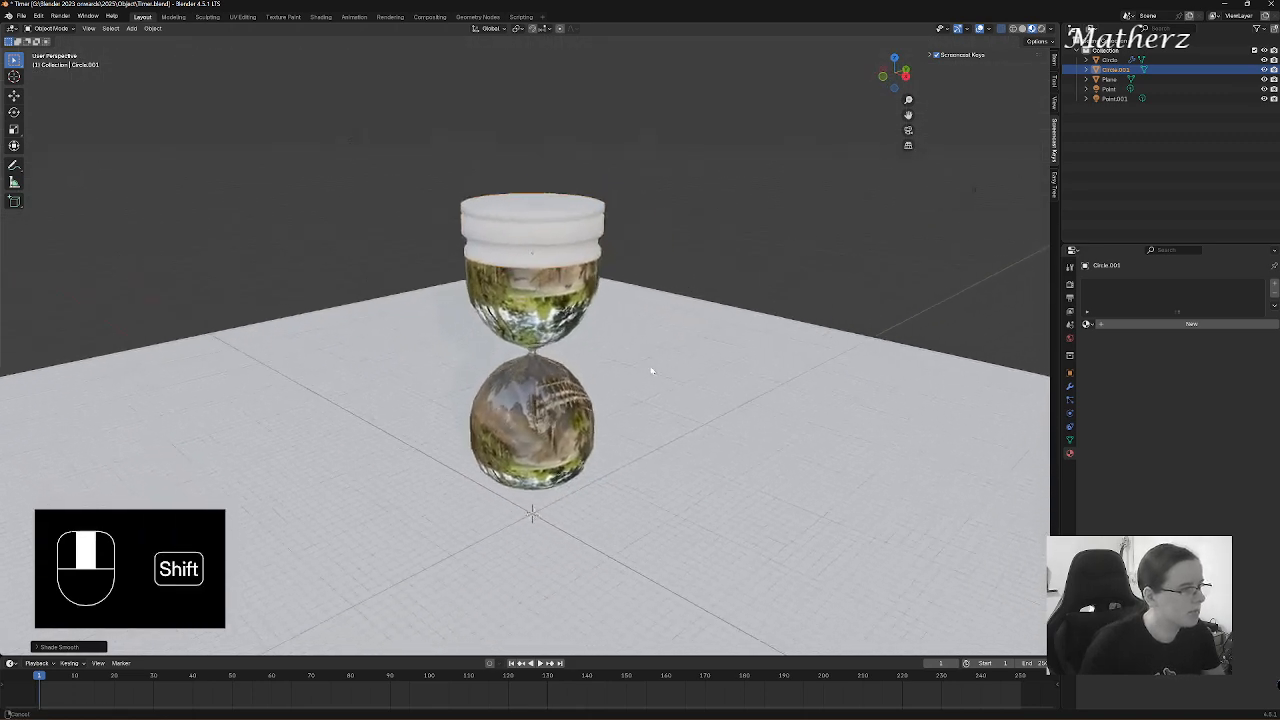
pyautogui.click(1041, 28)
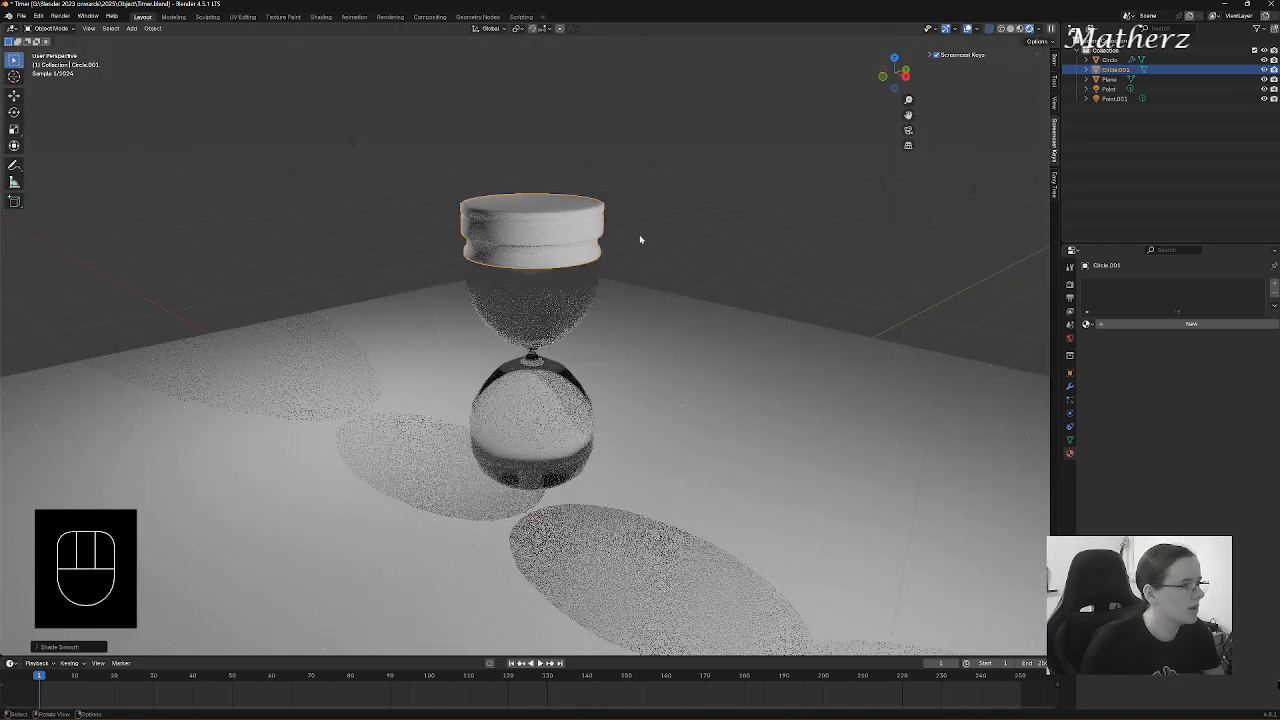
pyautogui.moveTo(525, 242); pyautogui.dragTo(521, 271, button='middle')
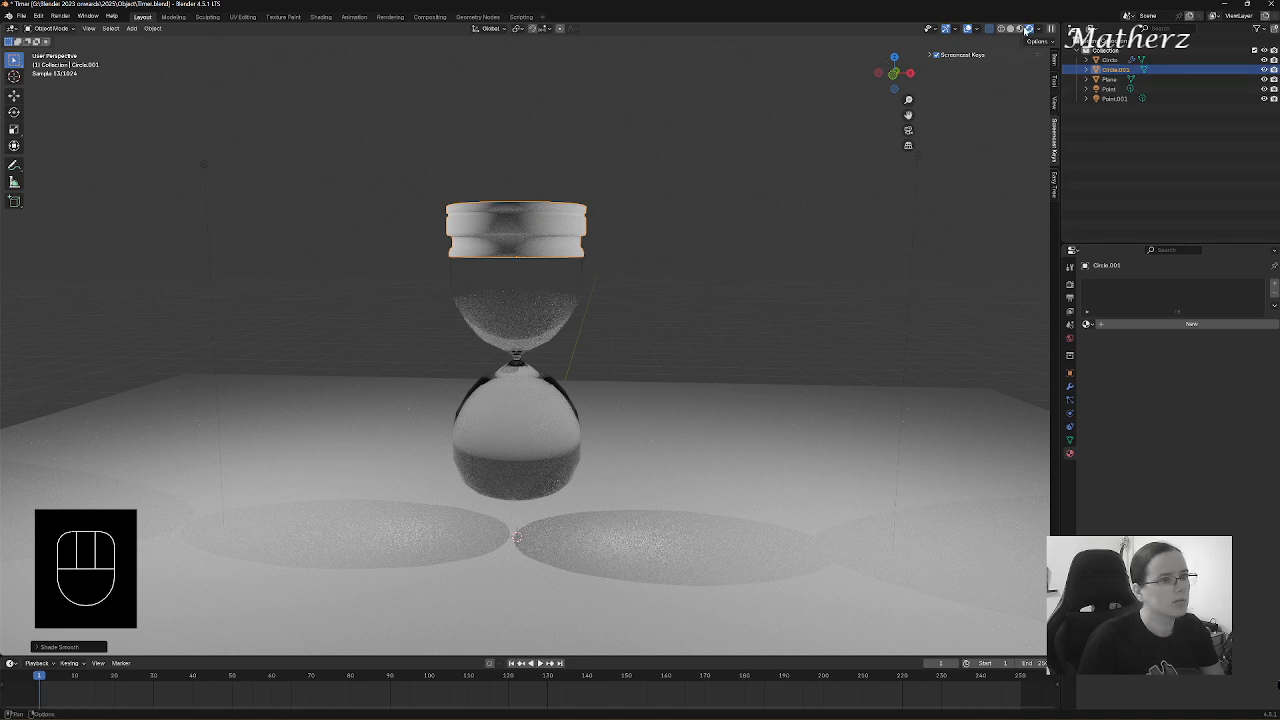
pyautogui.click(1019, 29)
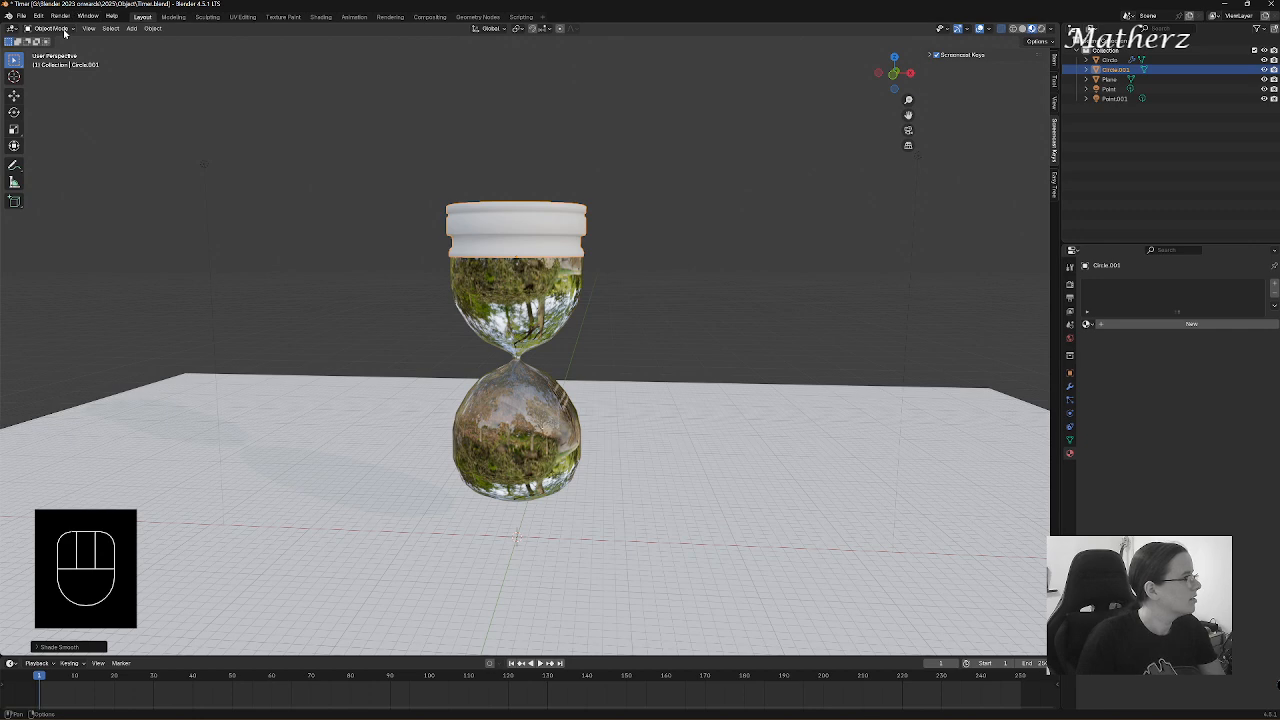
# - Put the cap back in Edit Mode and display it in solid shading with X-ray turned off
pyautogui.click(65, 33)
pyautogui.click(55, 48)
pyautogui.scroll(2, 68, 90)
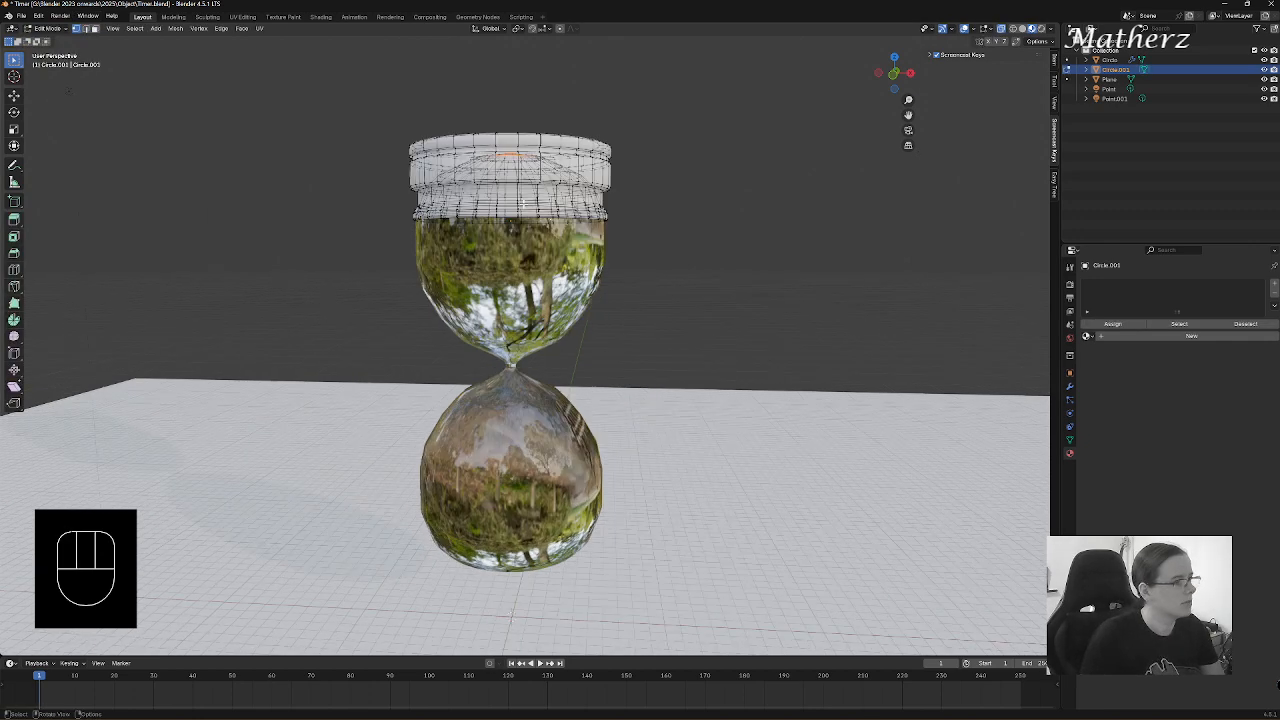
pyautogui.scroll(1, 68, 90)
pyautogui.click(1013, 31)
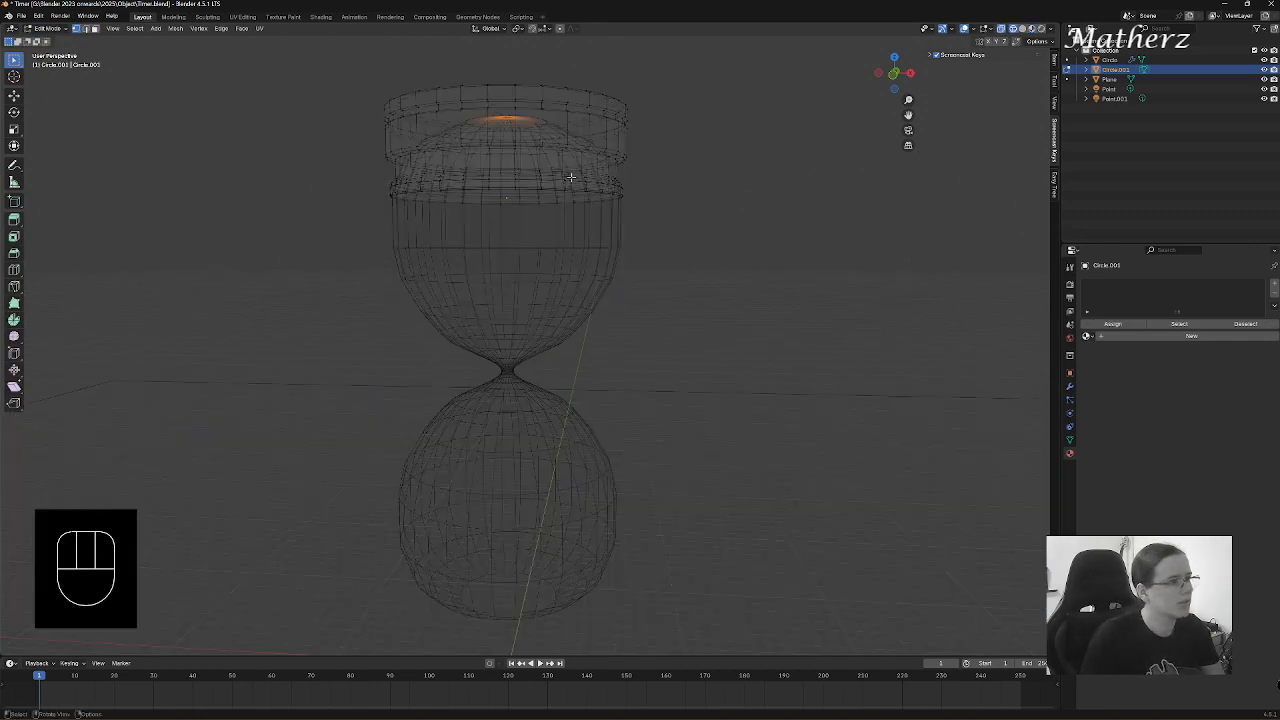
pyautogui.click(1021, 28)
pyautogui.moveTo(970, 70); pyautogui.dragTo(848, 62, button='middle')
pyautogui.click(1002, 29)
pyautogui.scroll(2, 620, 130)
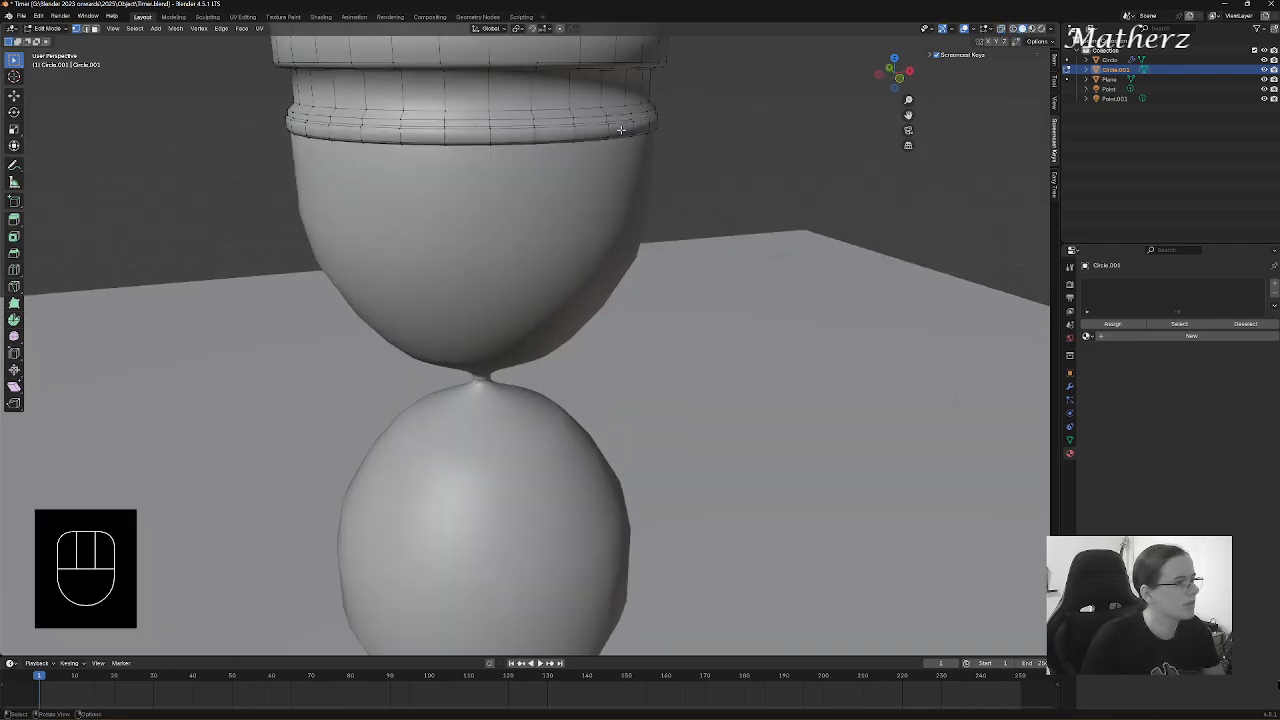
# - Add two evenly spaced loop cuts around the cap's wide band without sliding them
pyautogui.keyDown('shift'); pyautogui.moveTo(529, 115); pyautogui.dragTo(650, 254, button='middle'); pyautogui.keyUp('shift')
pyautogui.hotkey('ctrl', 'r')
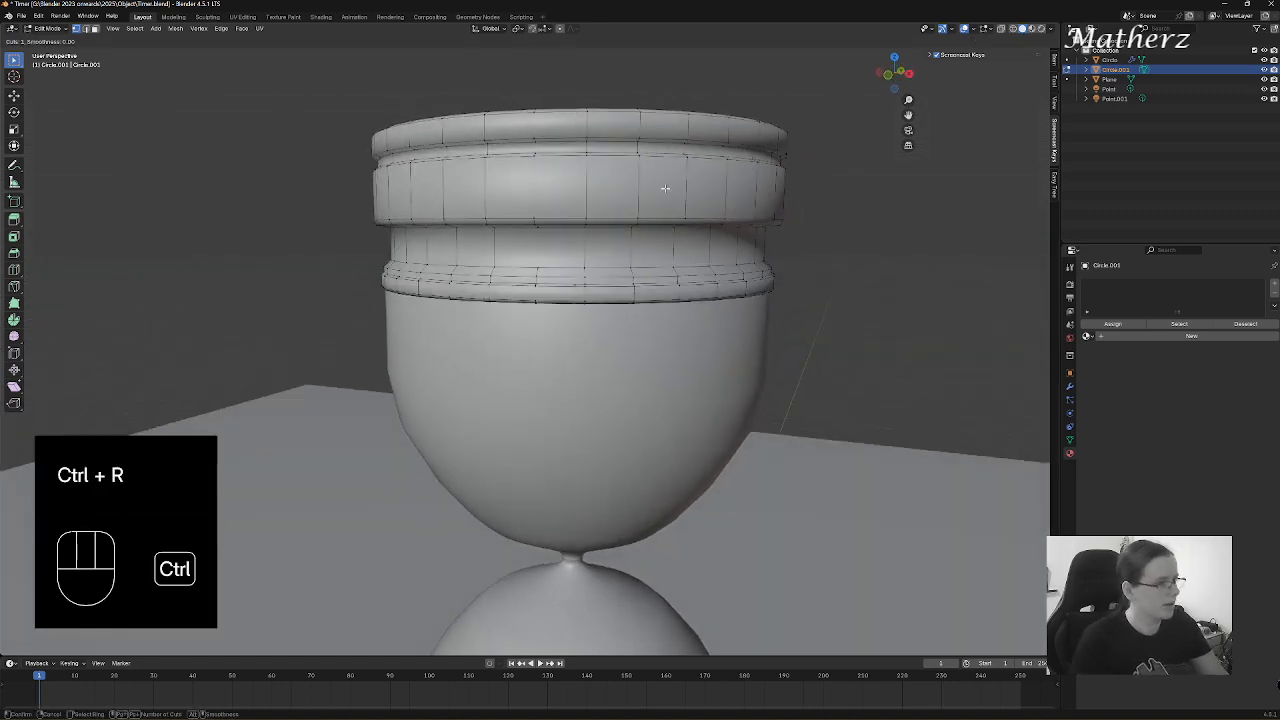
pyautogui.click(690, 182)
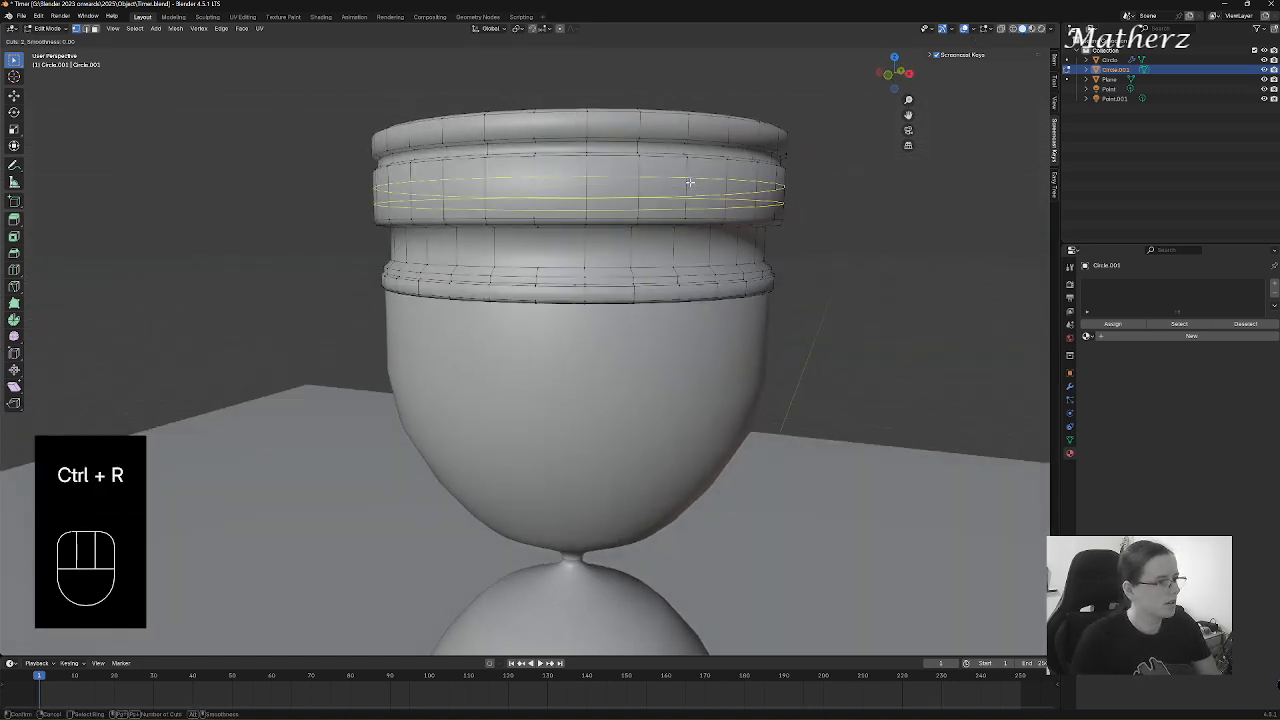
pyautogui.rightClick(690, 182)
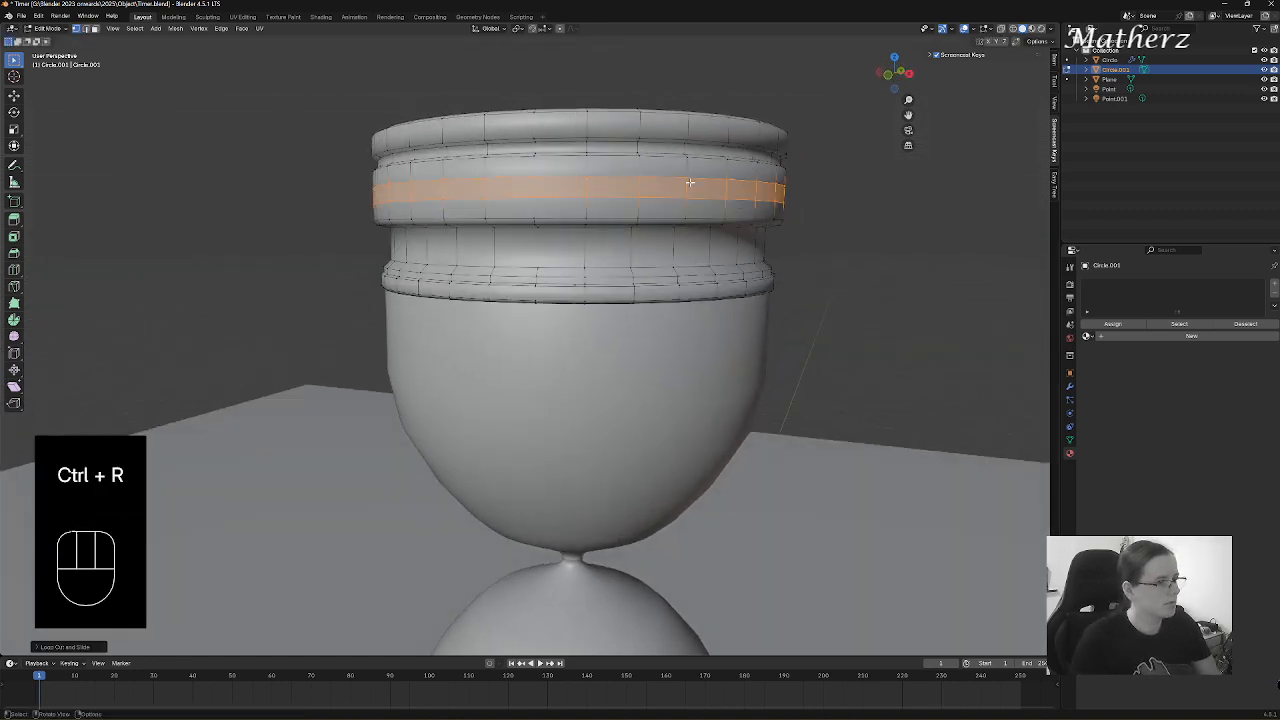
# - Extrude the selected middle strip of the cap's wide band and scale it outward into a protruding ring
pyautogui.press('e')
pyautogui.click(797, 222)
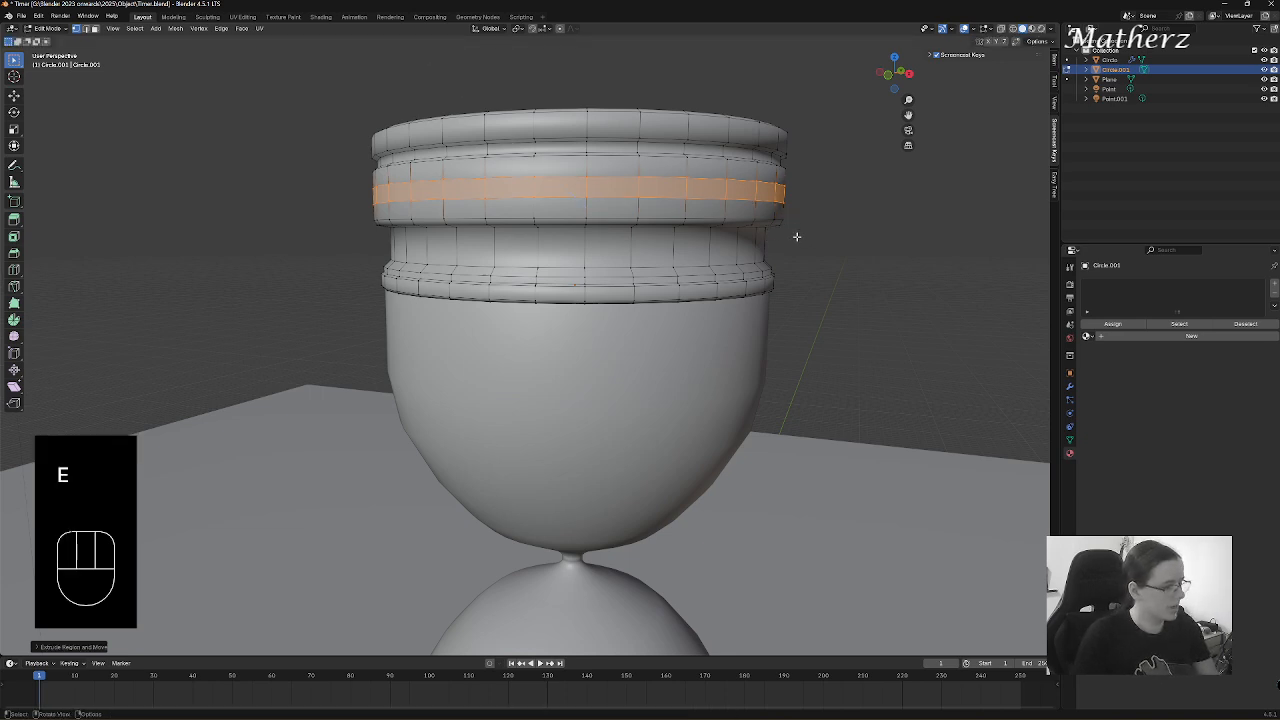
pyautogui.press('s')
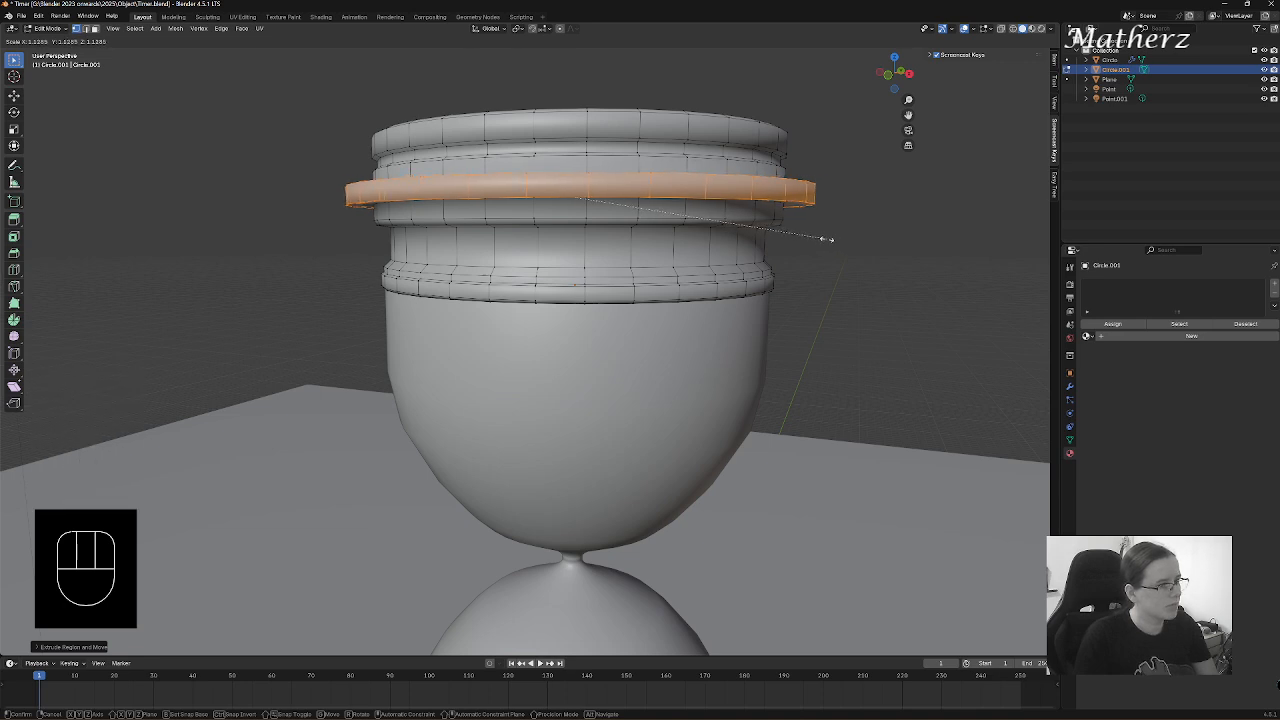
pyautogui.click(848, 250)
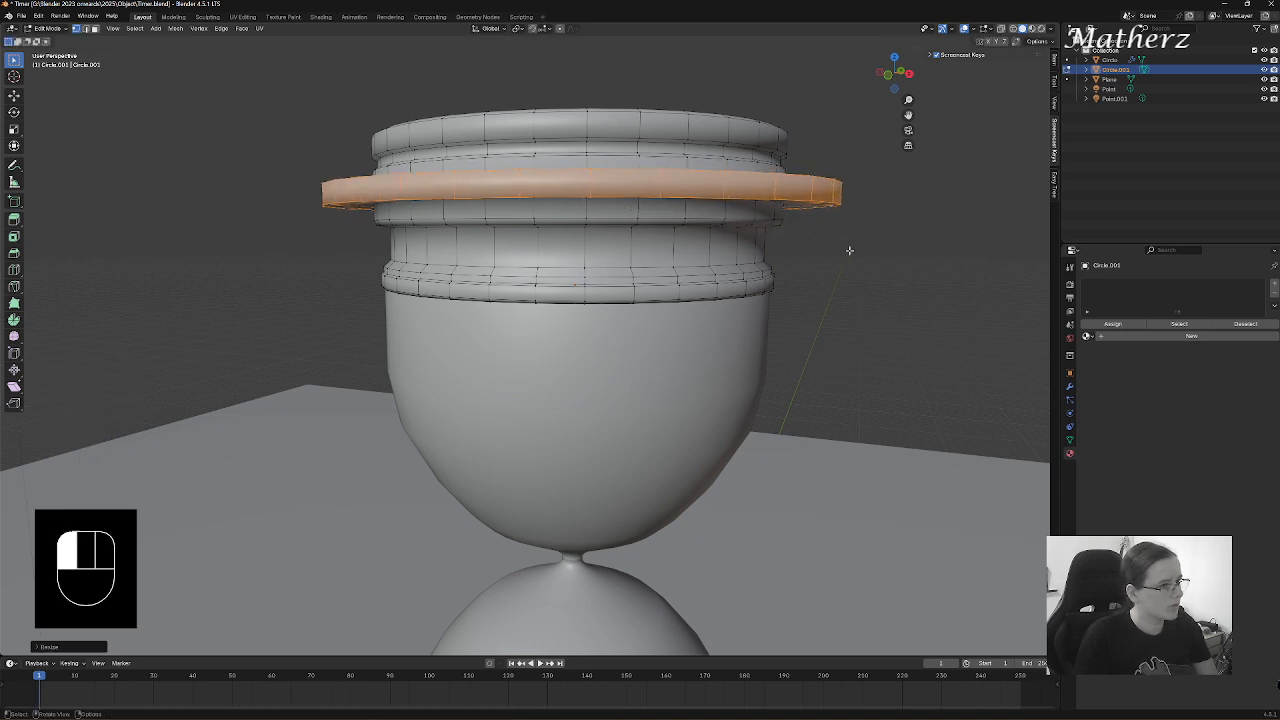
# - Flatten the protruding ring along Z and scale it inward so it projects only slightly beyond the band
pyautogui.press('s')
pyautogui.moveTo(786, 337); pyautogui.dragTo(769, 270, button='middle')
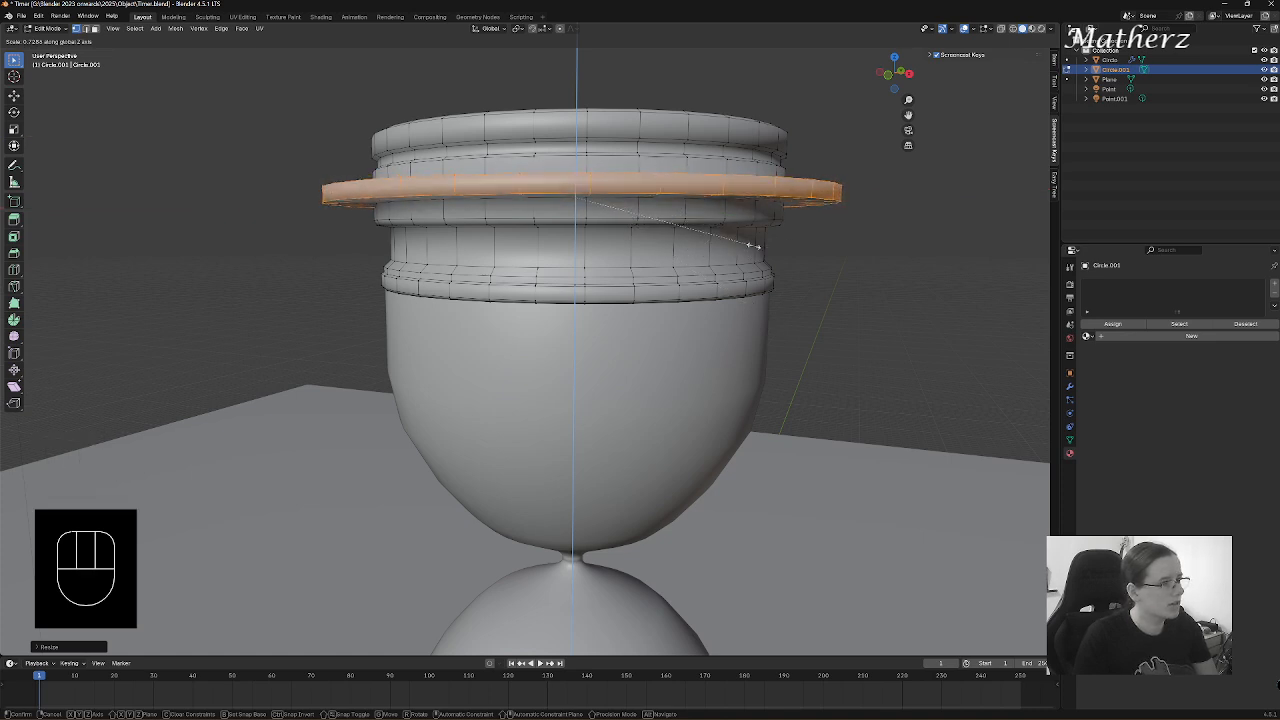
pyautogui.click(700, 225)
pyautogui.press('s')
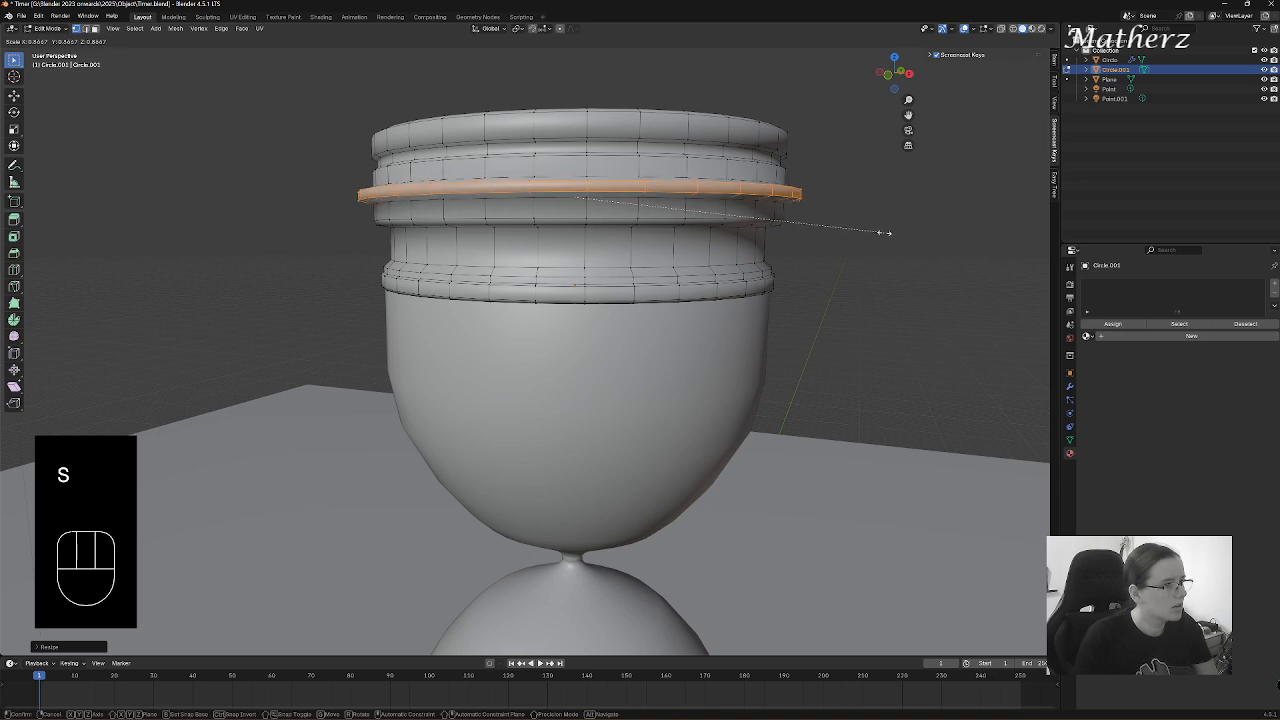
pyautogui.click(891, 238)
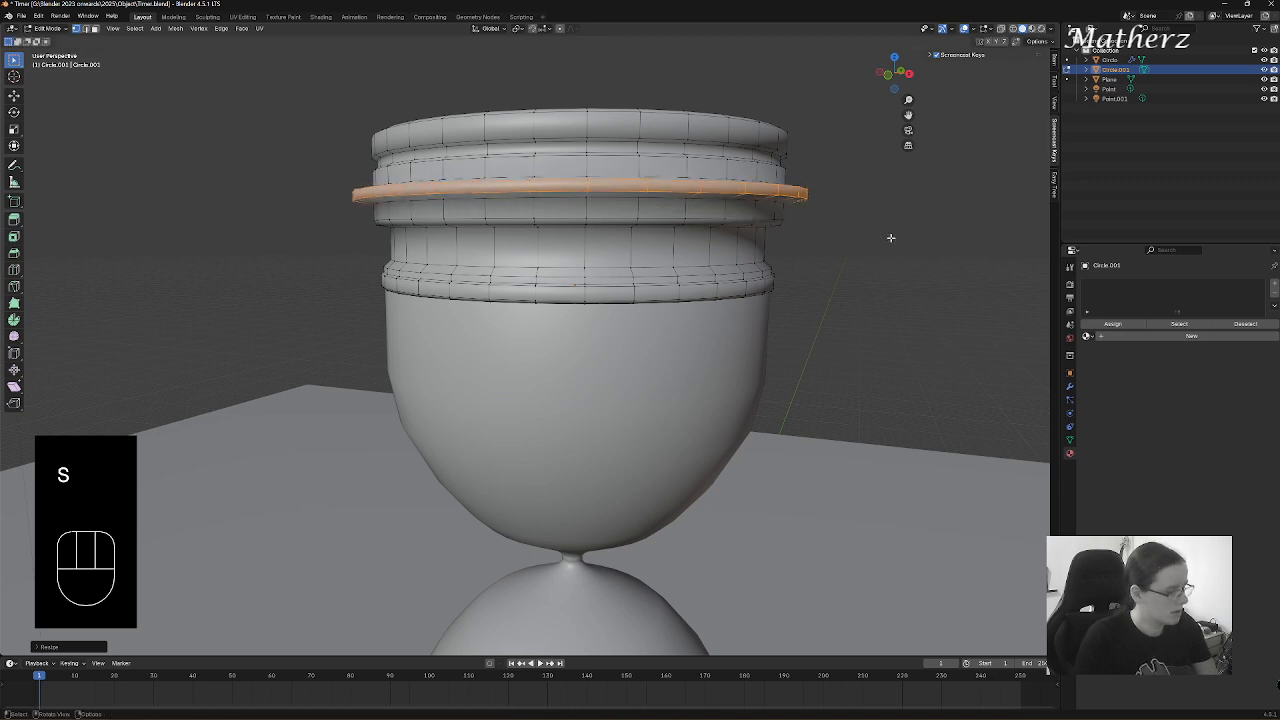
# - Extrude the ring's outer faces again and scale them outward to form a slightly wider flange
pyautogui.press('e')
pyautogui.rightClick(891, 238)
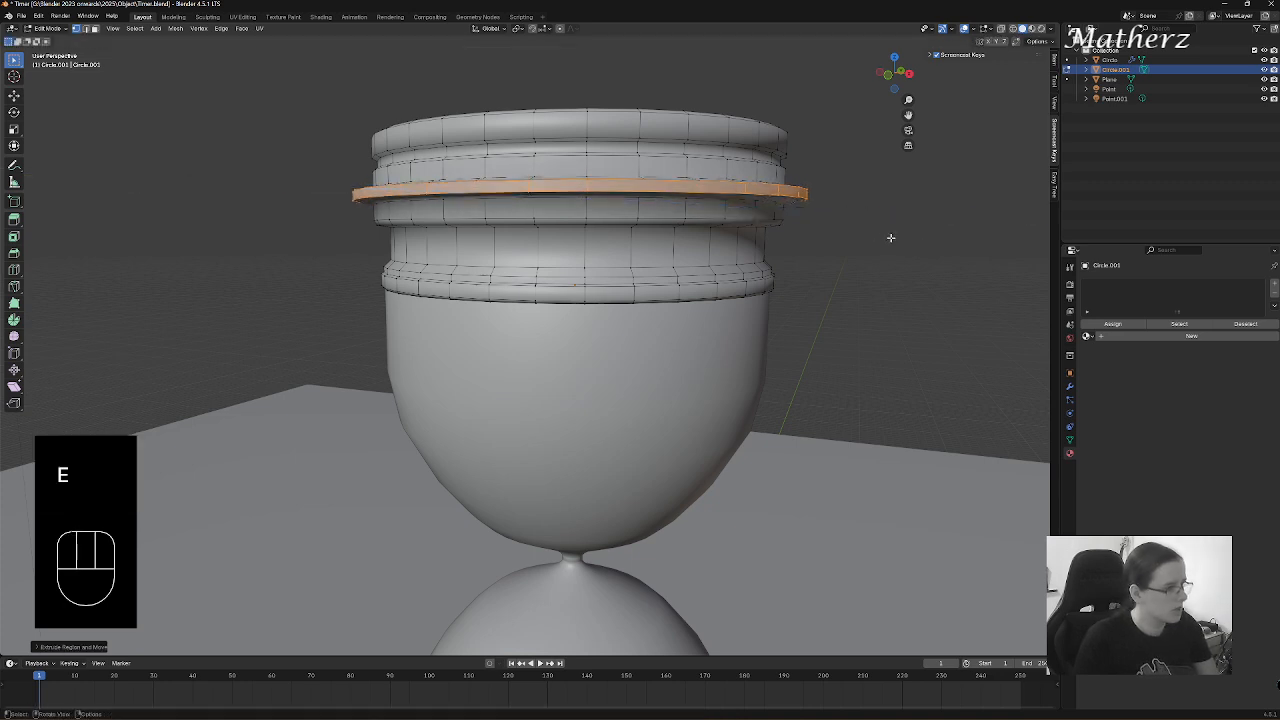
pyautogui.press('s')
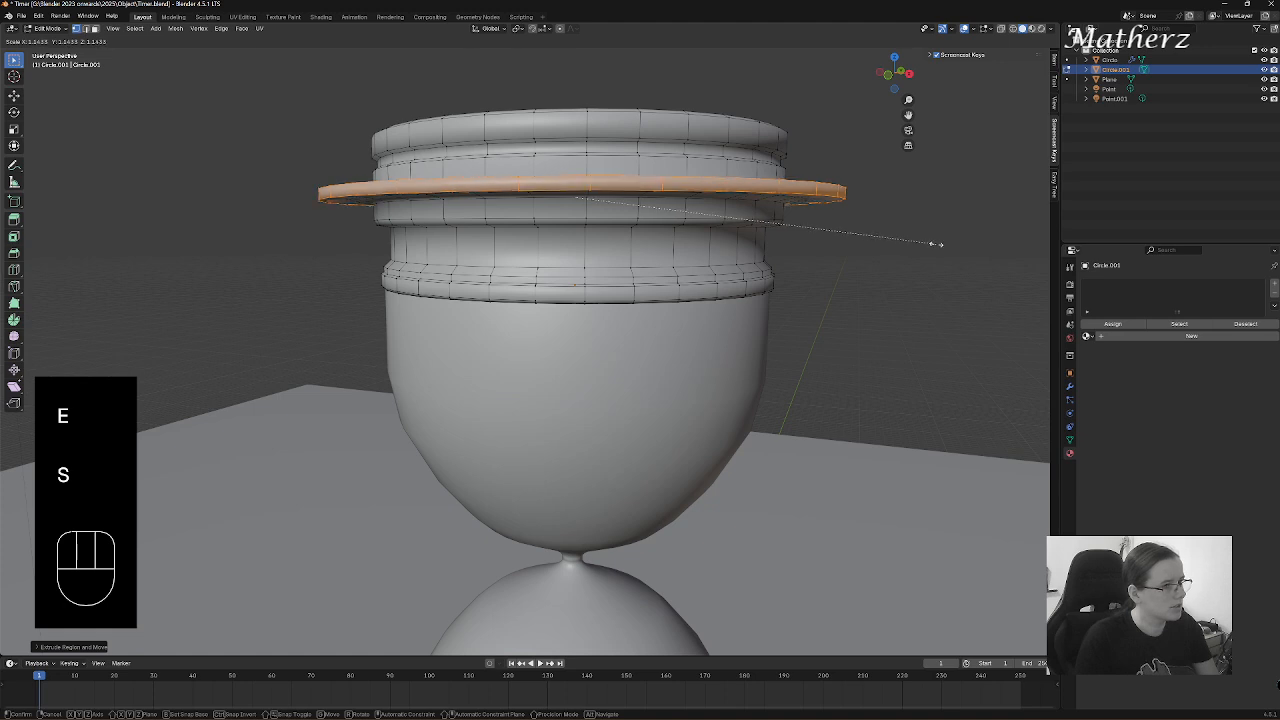
pyautogui.click(927, 246)
pyautogui.press('s')
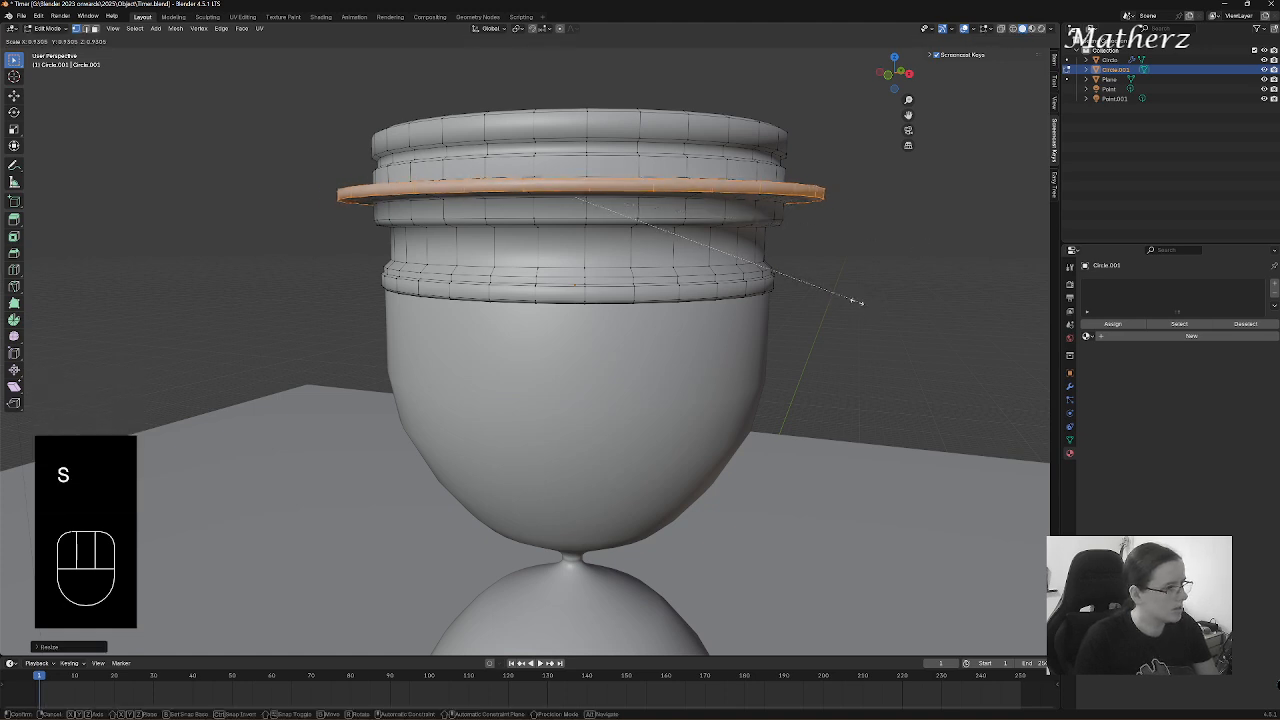
pyautogui.click(851, 298)
# - Flatten the flange's outer faces along Z into a thin edge and scale them up by about 1.06
pyautogui.press('s')
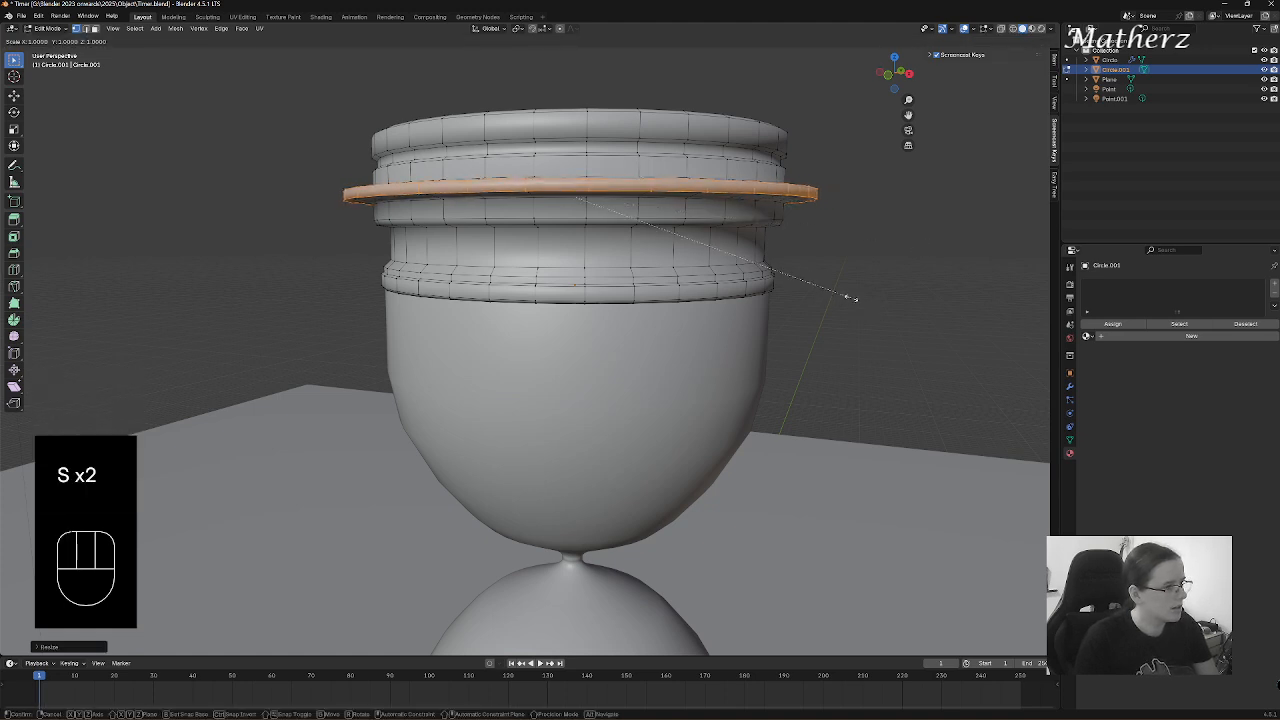
pyautogui.moveTo(848, 287); pyautogui.dragTo(800, 212, button='middle')
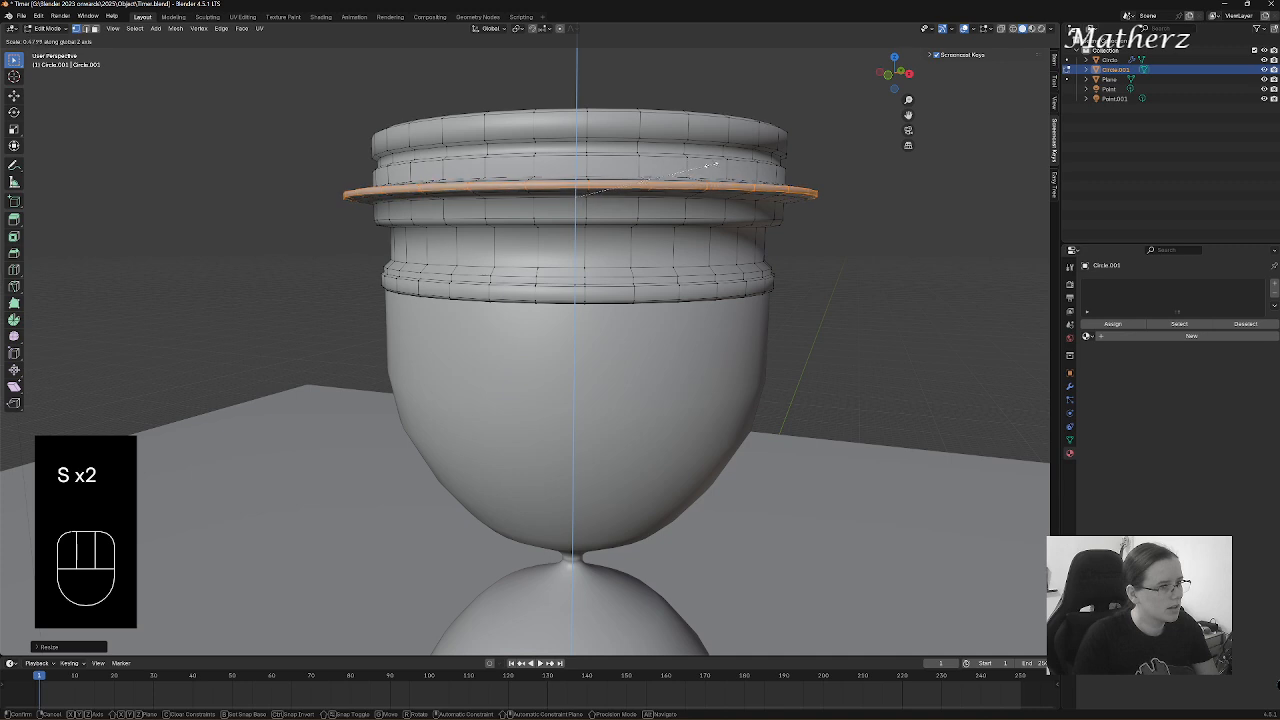
pyautogui.press('s')
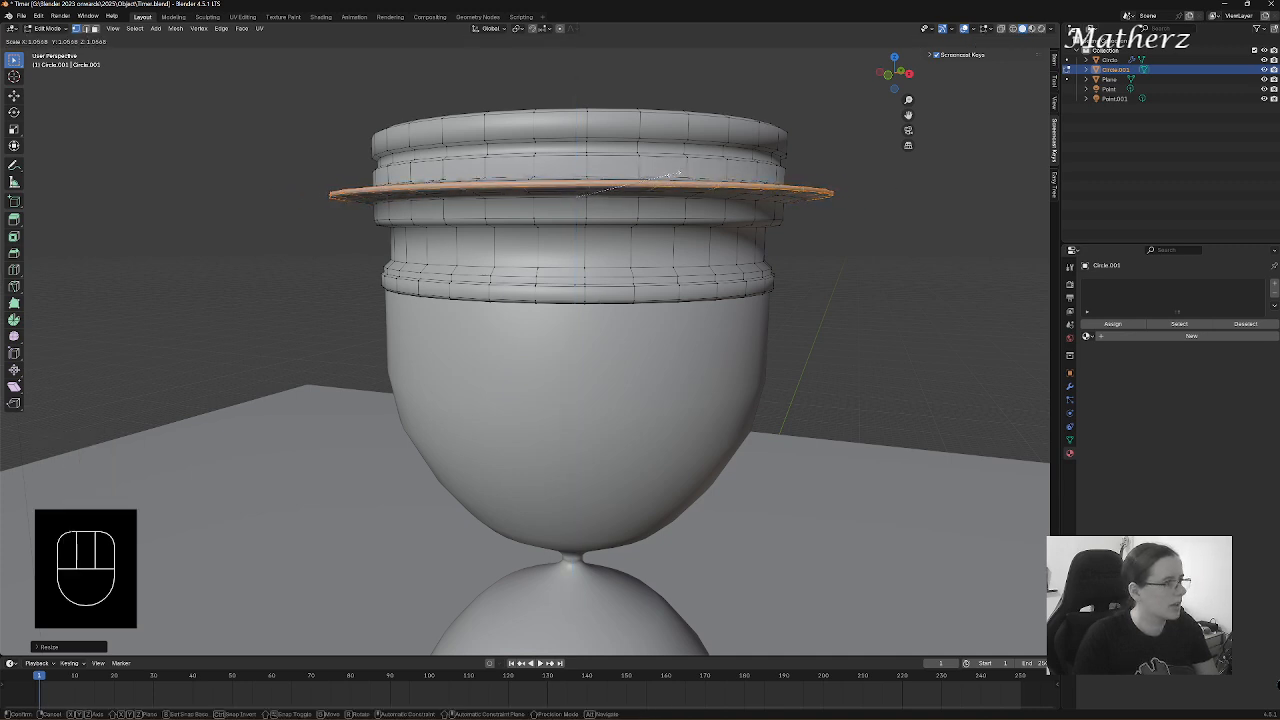
pyautogui.click(675, 174)
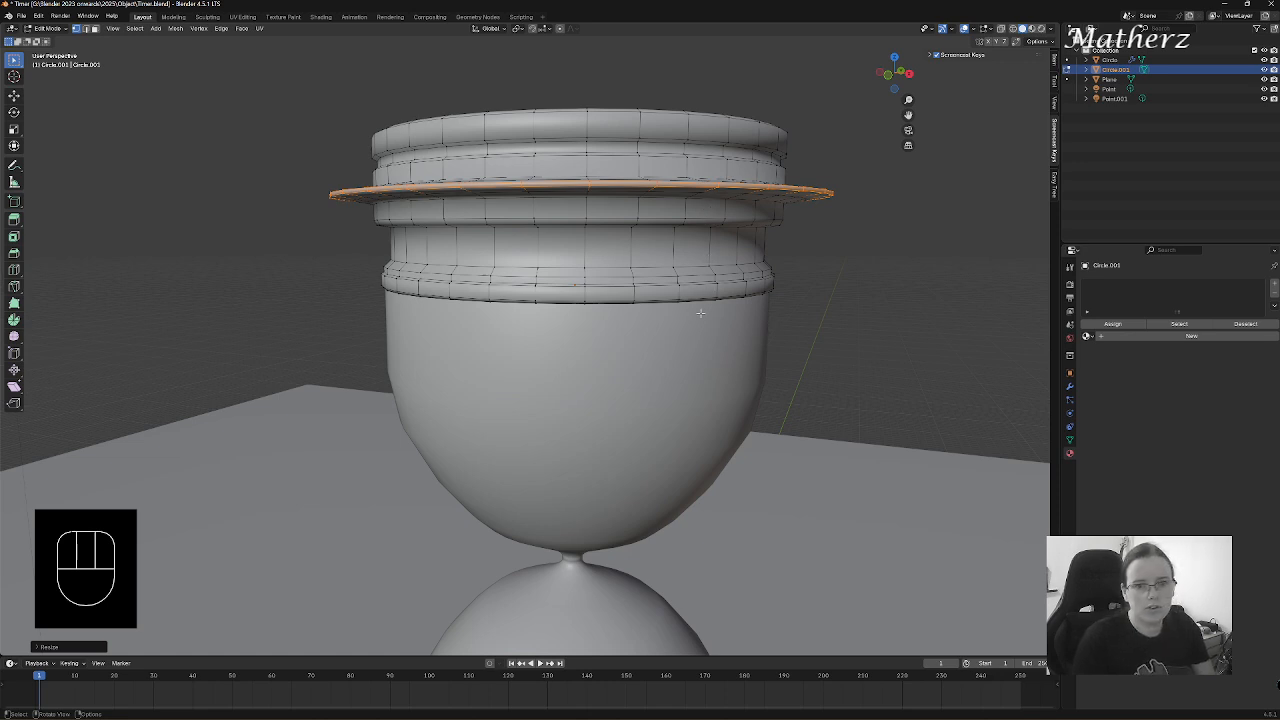
# - Examine the cap's new flange from above in Object Mode, then return to Edit Mode
pyautogui.click(56, 28)
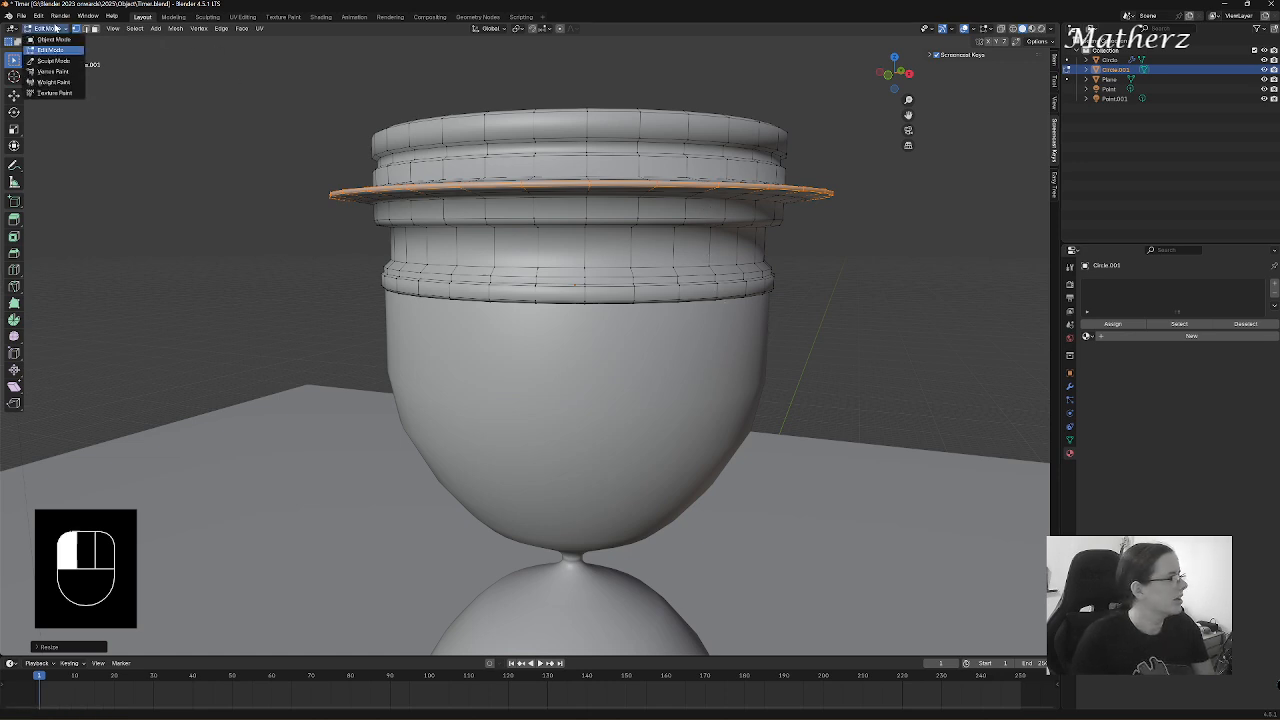
pyautogui.click(60, 40)
pyautogui.moveTo(640, 194); pyautogui.dragTo(629, 229, button='middle')
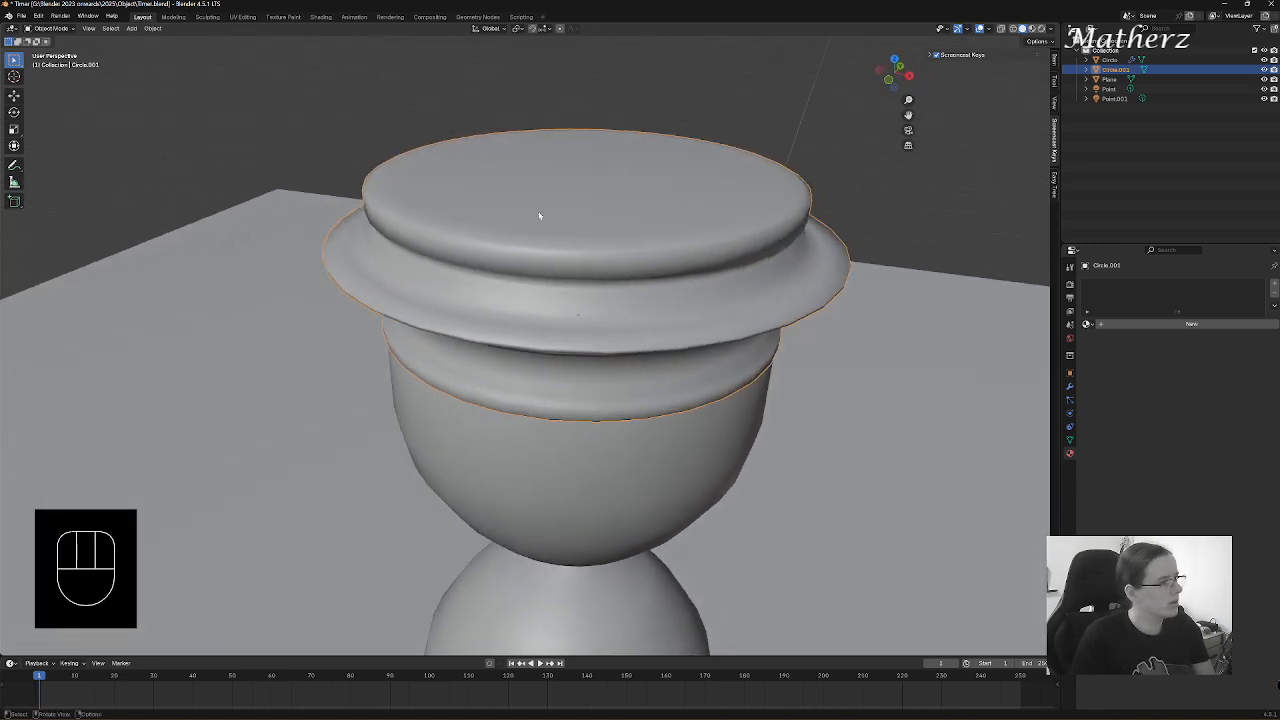
pyautogui.click(50, 28)
pyautogui.click(50, 50)
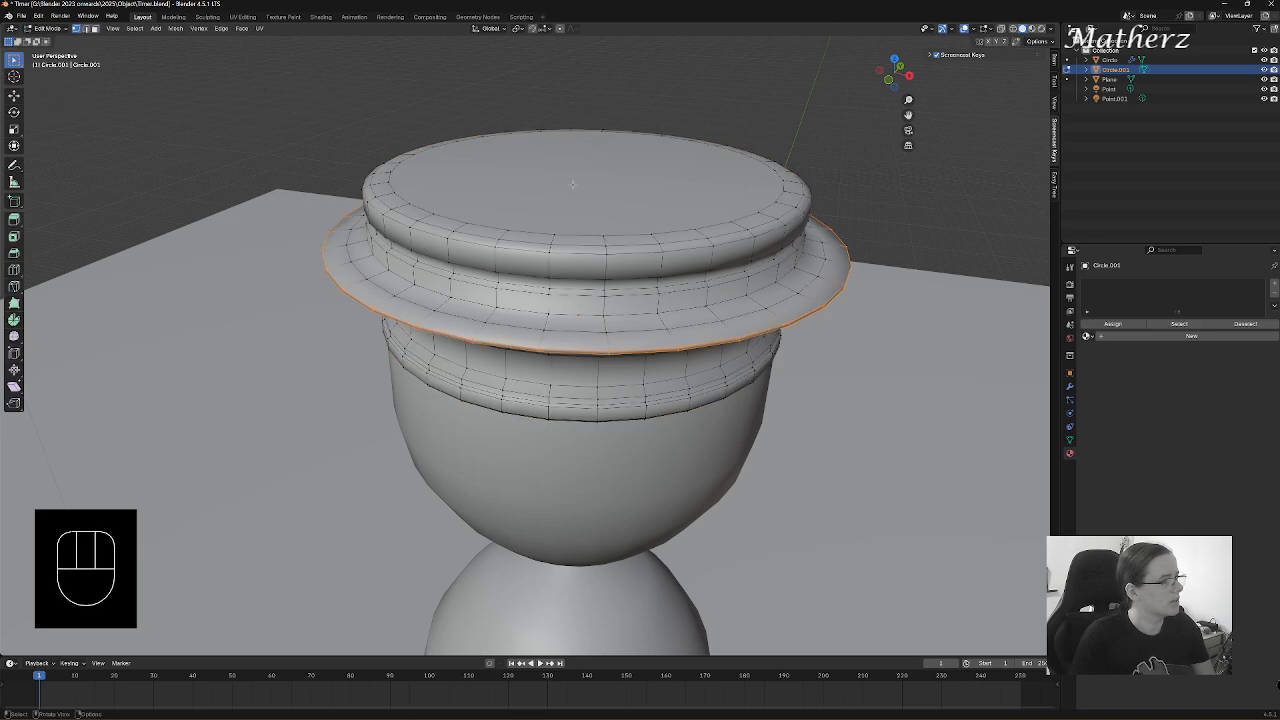
# - Select the cap's whole top rim in front view with X-ray on and scale it outward until slightly wider than the flange
pyautogui.click(399, 217)
pyautogui.moveTo(548, 229); pyautogui.dragTo(585, 215, button='middle')
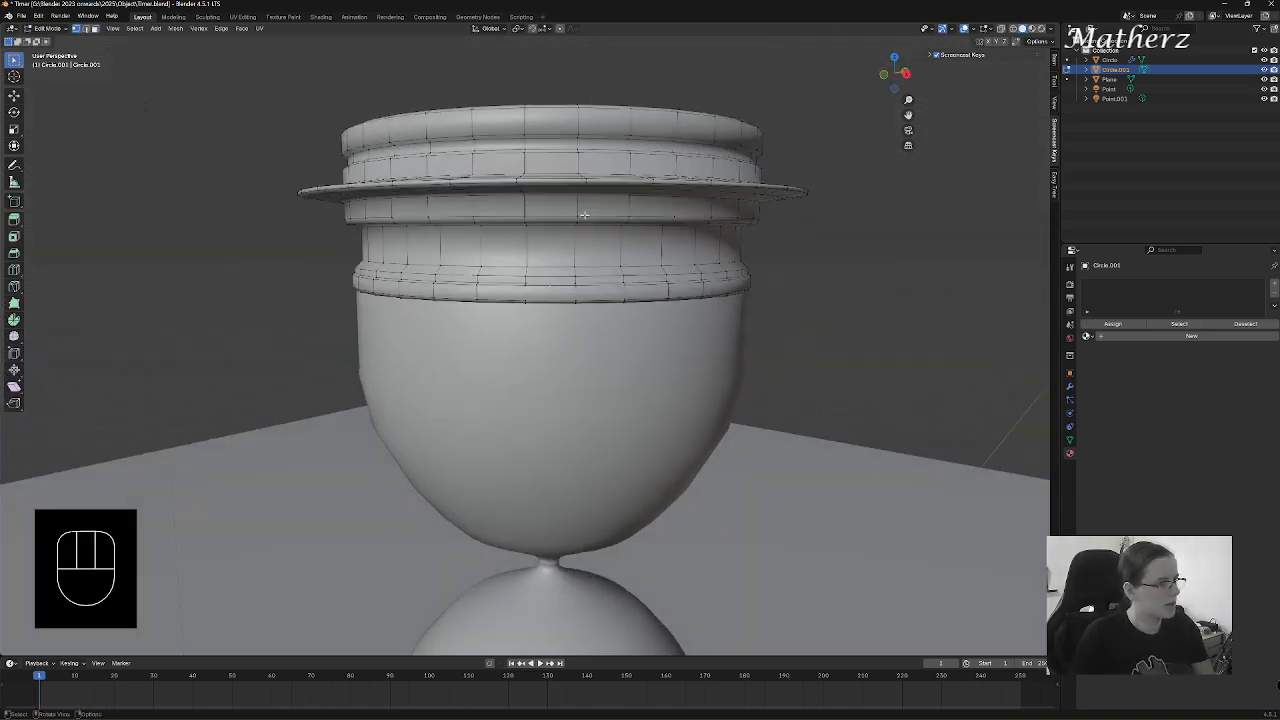
pyautogui.press('KP_1')
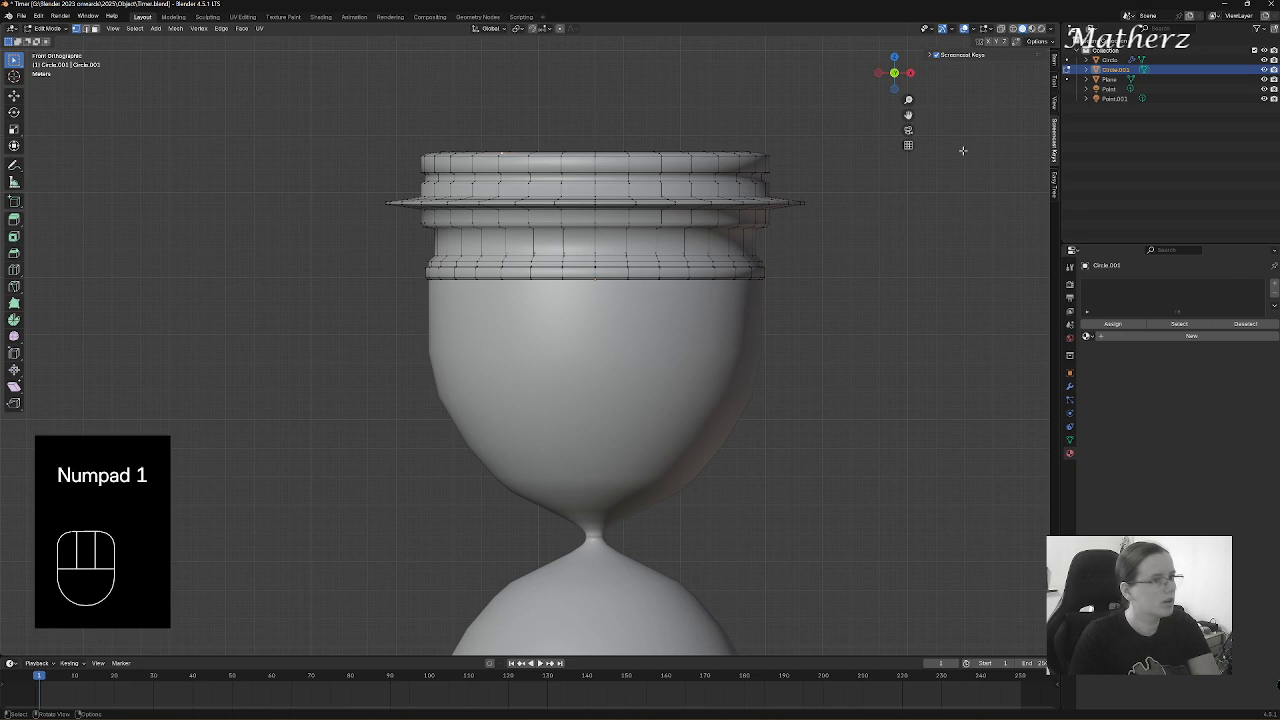
pyautogui.click(1001, 28)
pyautogui.moveTo(386, 118); pyautogui.dragTo(806, 176)
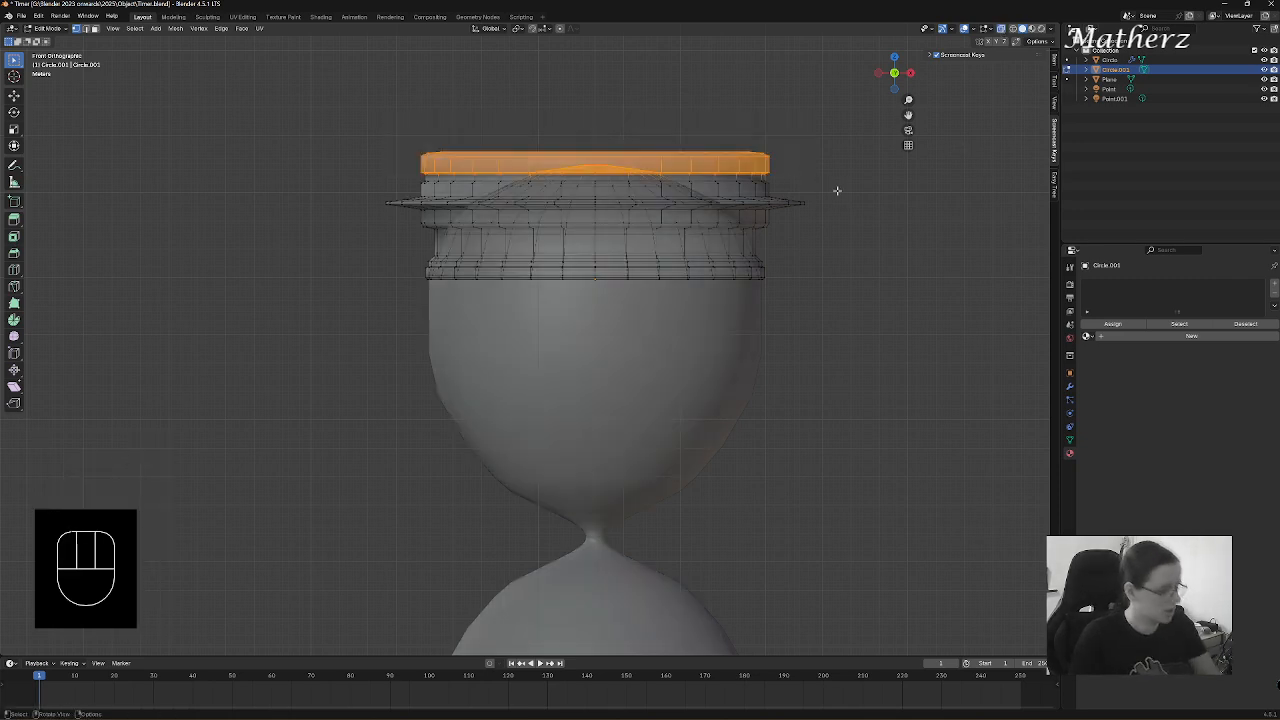
pyautogui.press('s')
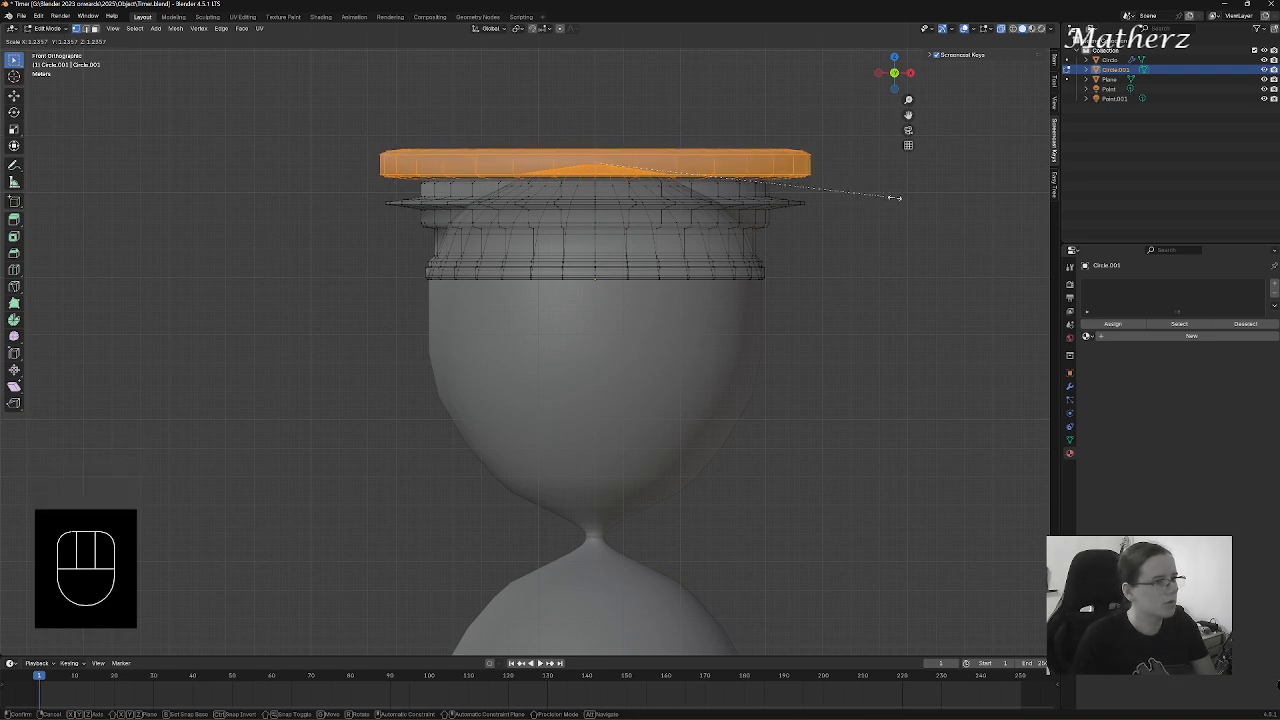
pyautogui.click(903, 198)
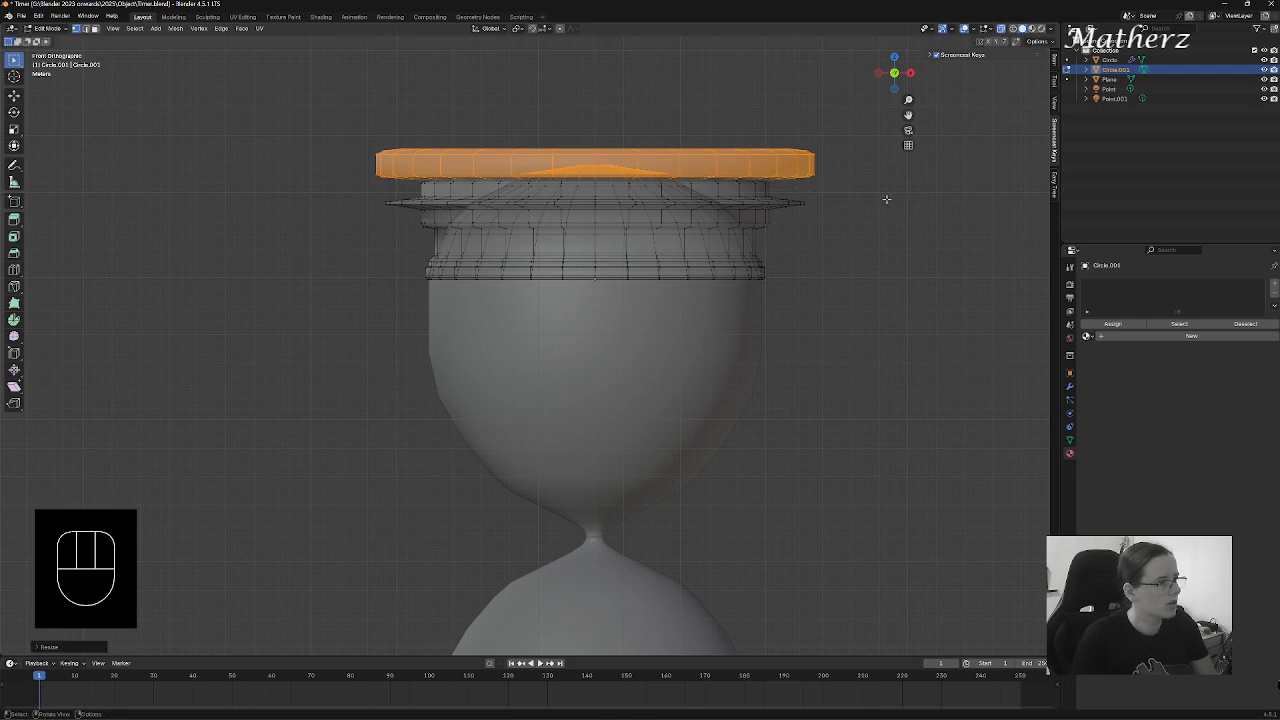
# - Return to Object Mode, turn X-ray off and examine the hourglass with the widened cap top
pyautogui.click(47, 28)
pyautogui.click(50, 46)
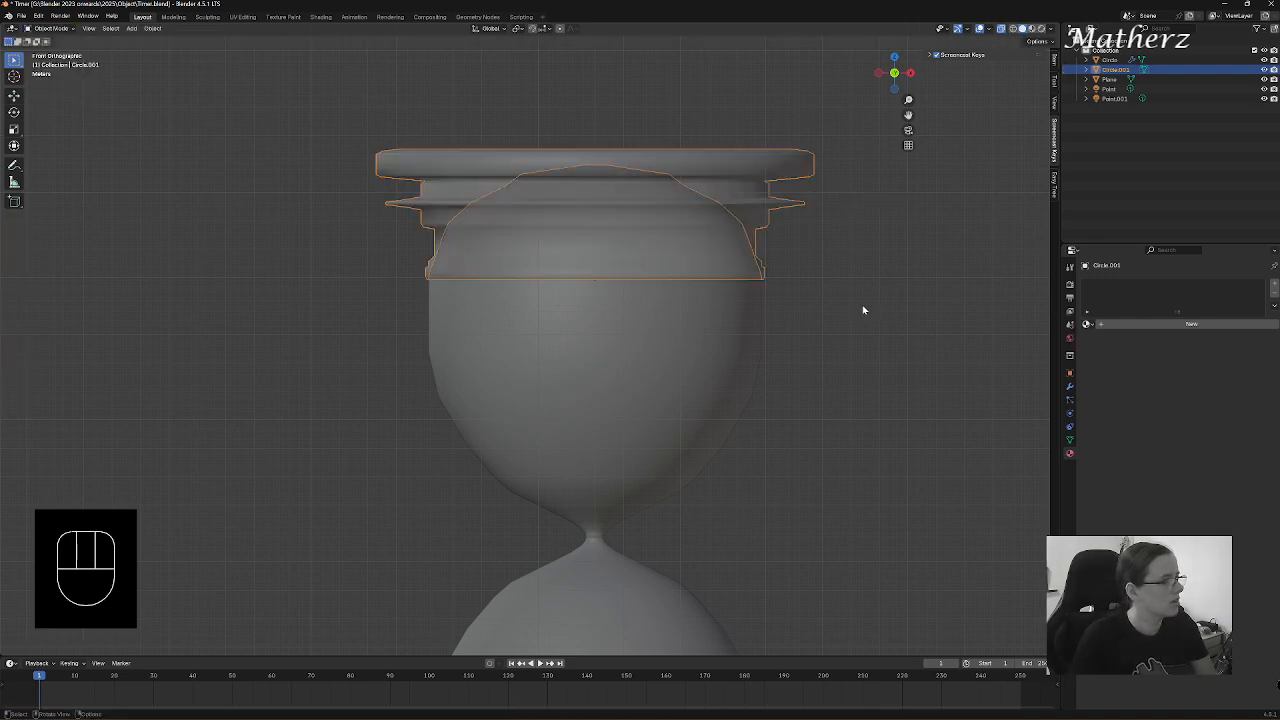
pyautogui.moveTo(841, 114)
pyautogui.mouseDown(button='middle')
pyautogui.moveTo(860, 100)
pyautogui.moveTo(842, 114)
pyautogui.mouseUp(button='middle')
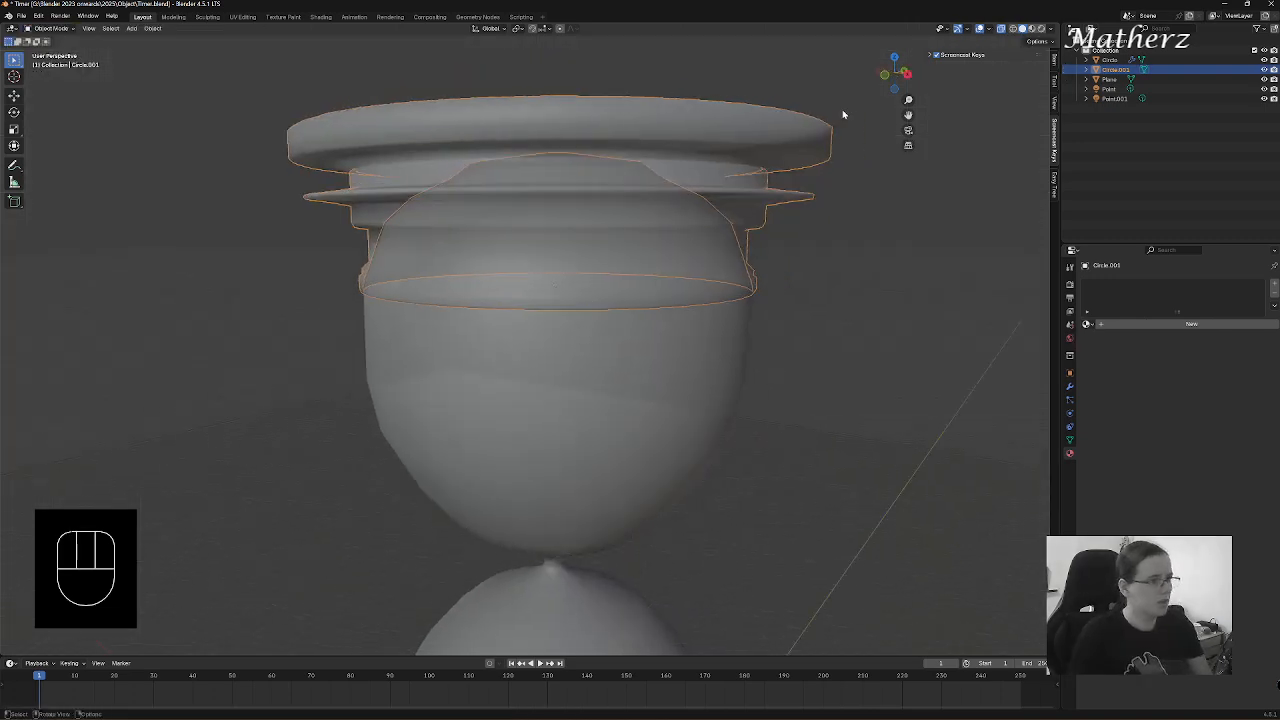
pyautogui.click(1001, 30)
pyautogui.scroll(-5, 714, 289)
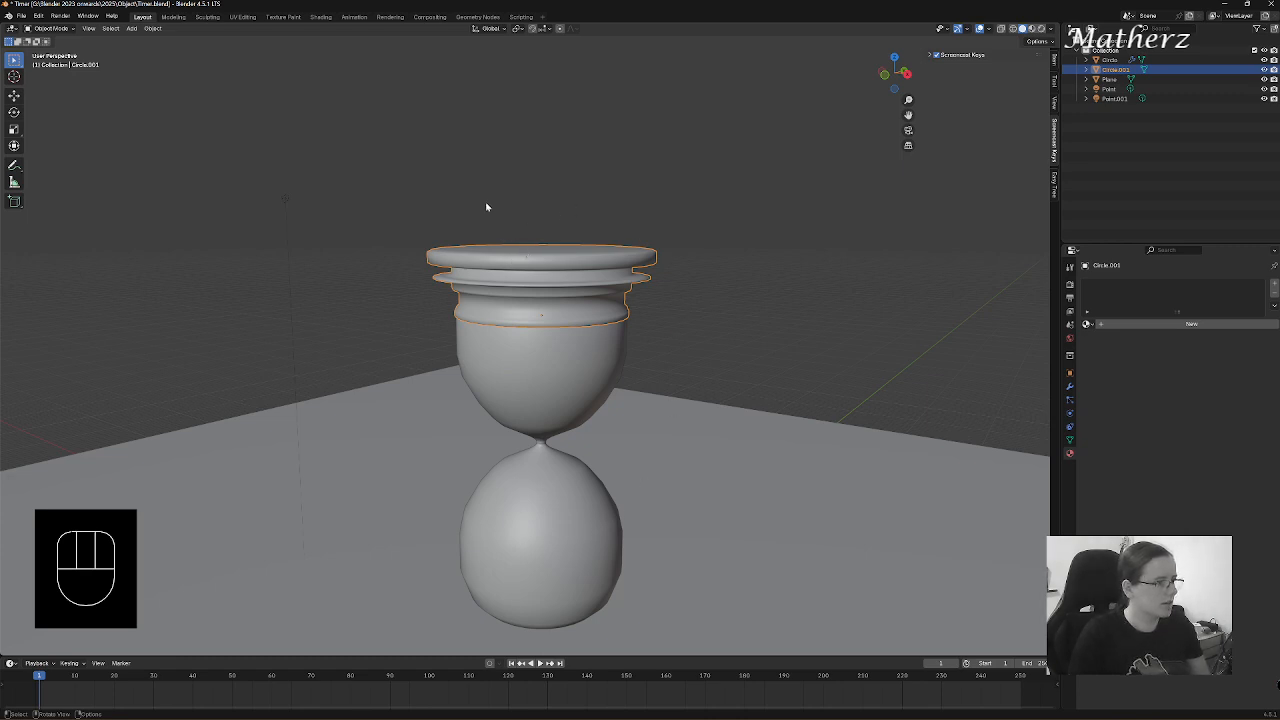
pyautogui.scroll(3, 486, 207)
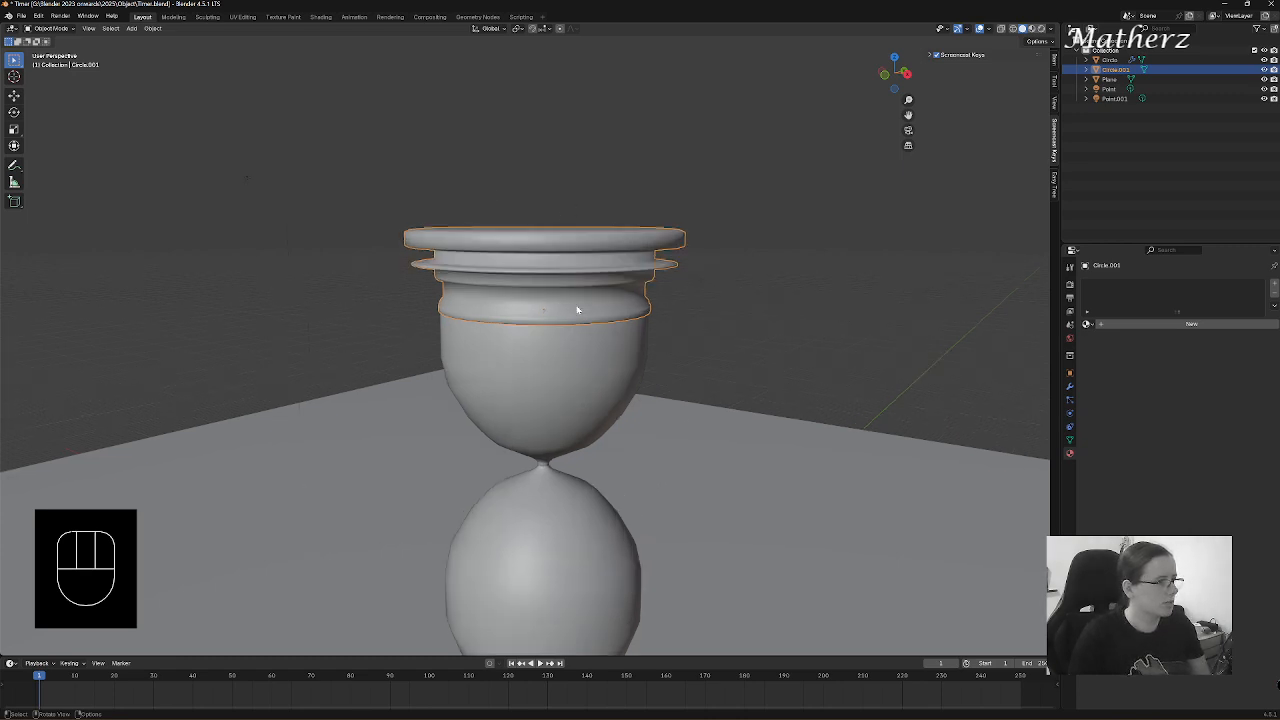
# - Add a UV sphere and raise it along Z to the height of the cap
pyautogui.click(132, 28)
pyautogui.moveTo(145, 39)
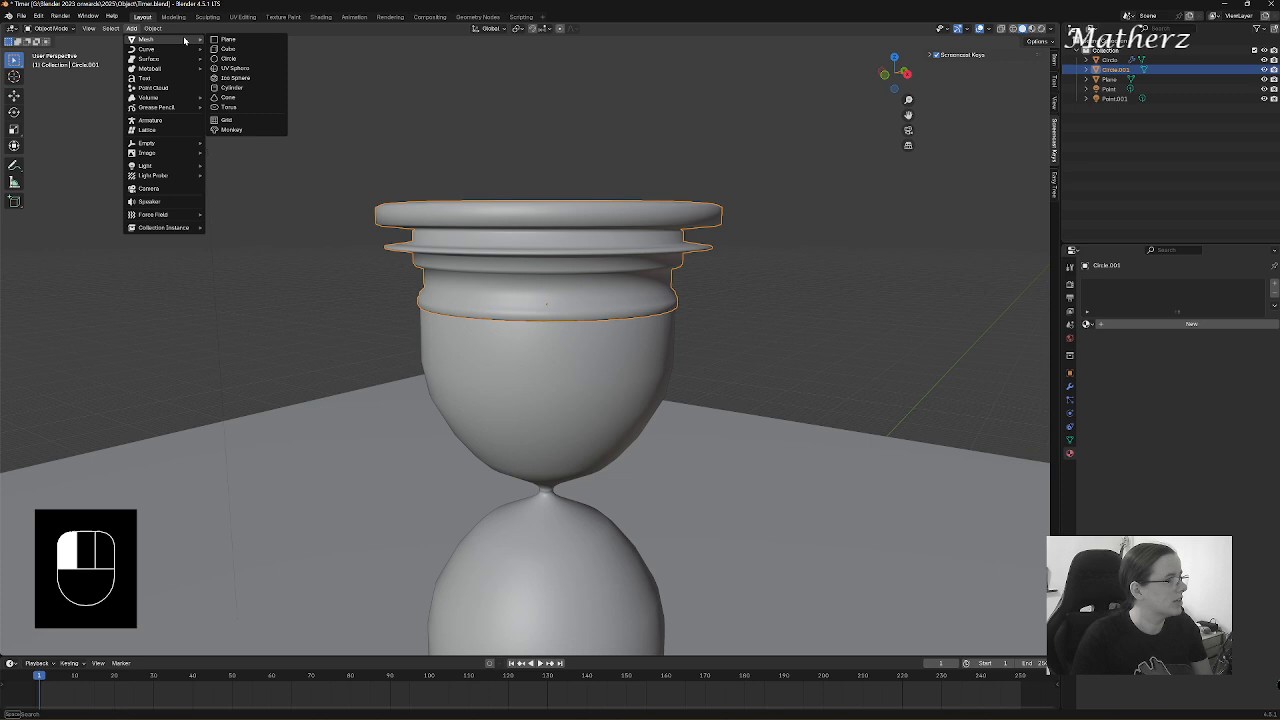
pyautogui.click(262, 68)
pyautogui.scroll(-3, 570, 277)
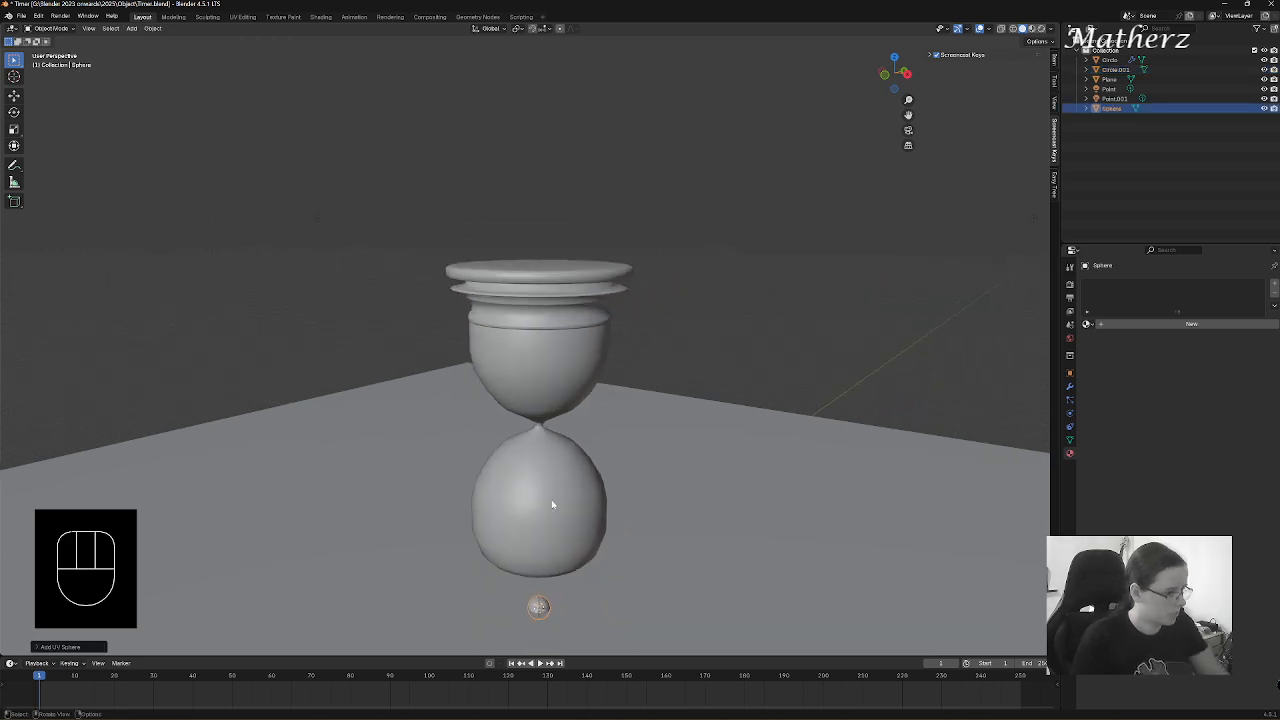
pyautogui.press('g')
pyautogui.press('z')
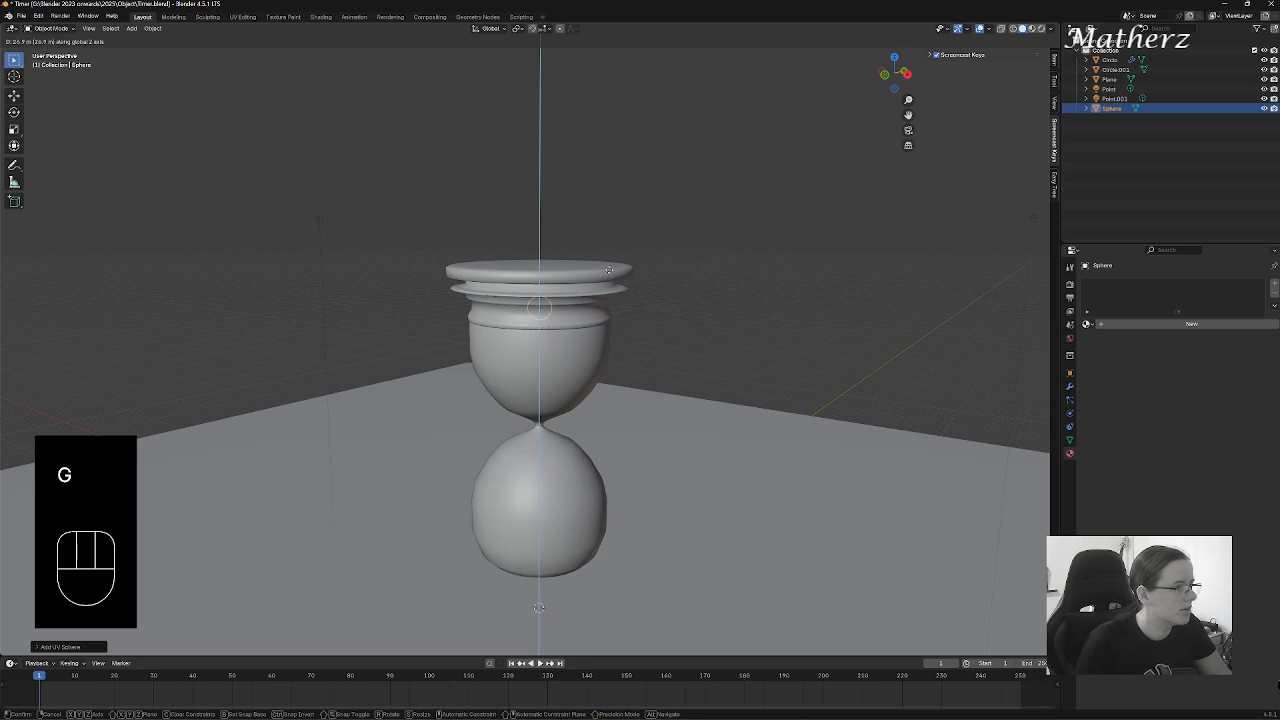
pyautogui.click(608, 269)
# - Move the sphere along X to the cap's outer wall and scale it down to less than half its size
pyautogui.scroll(4, 556, 330)
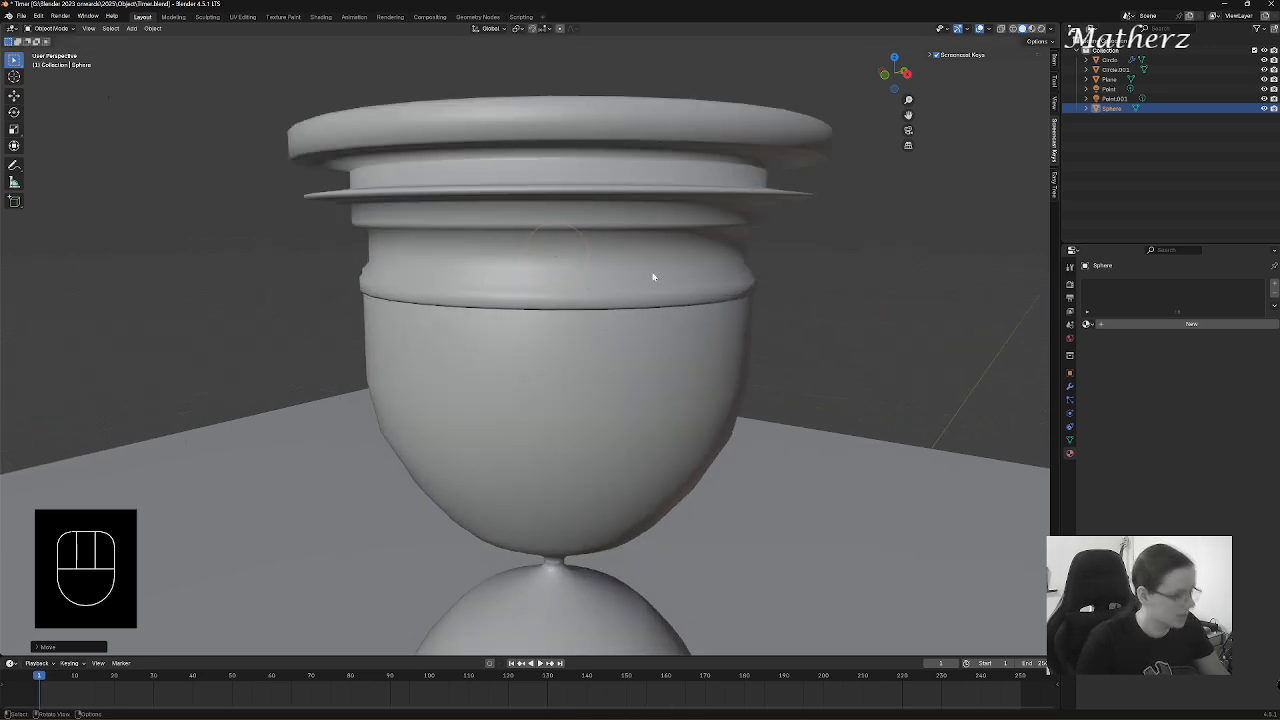
pyautogui.press('g')
pyautogui.press('x')
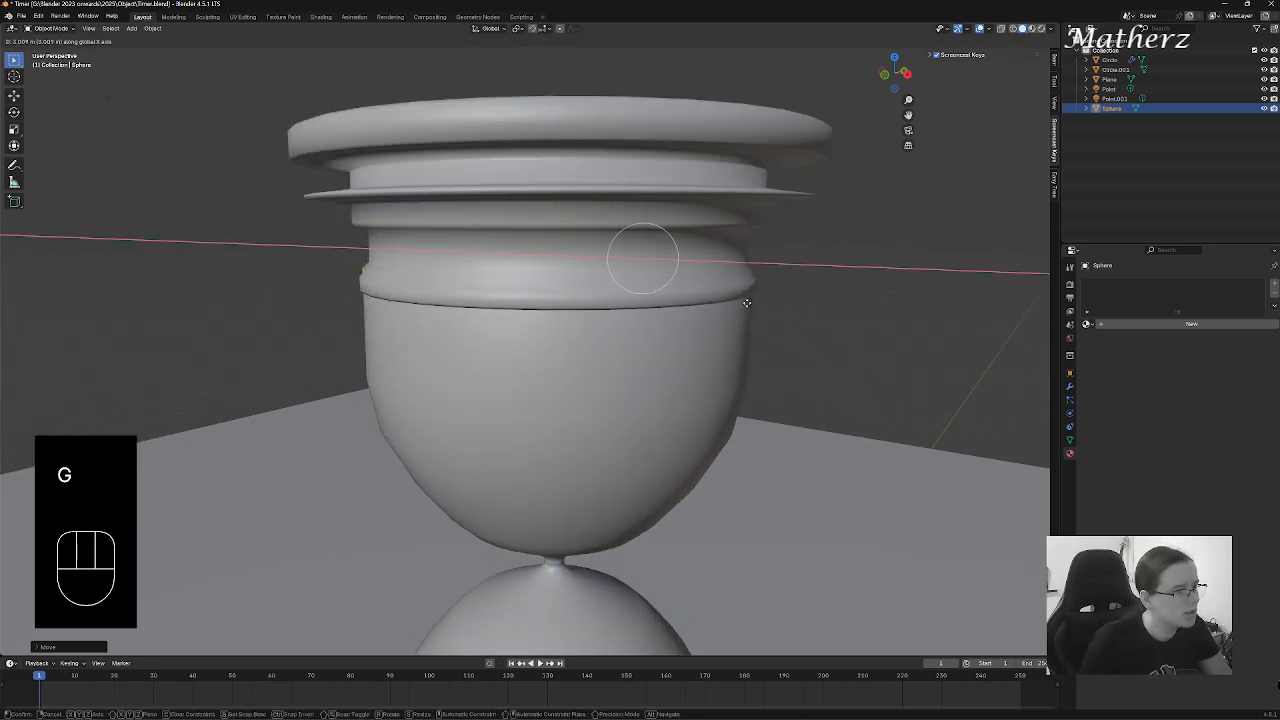
pyautogui.click(819, 332)
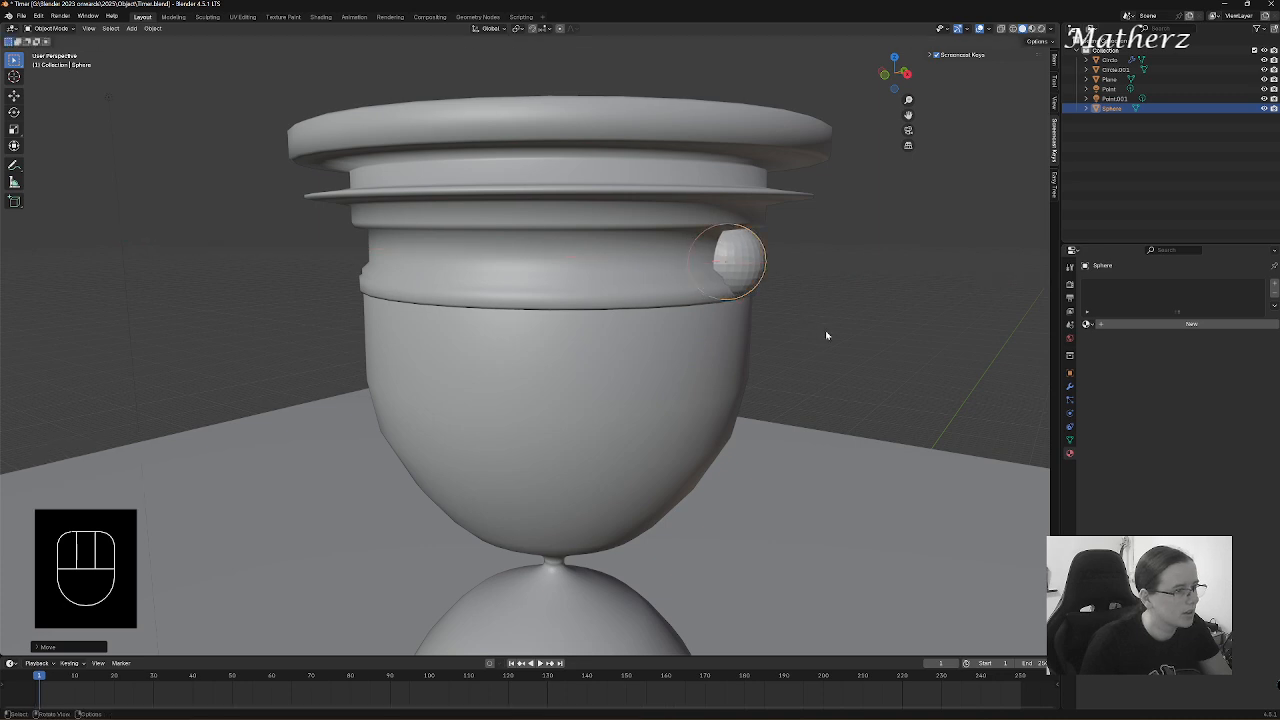
pyautogui.press('s')
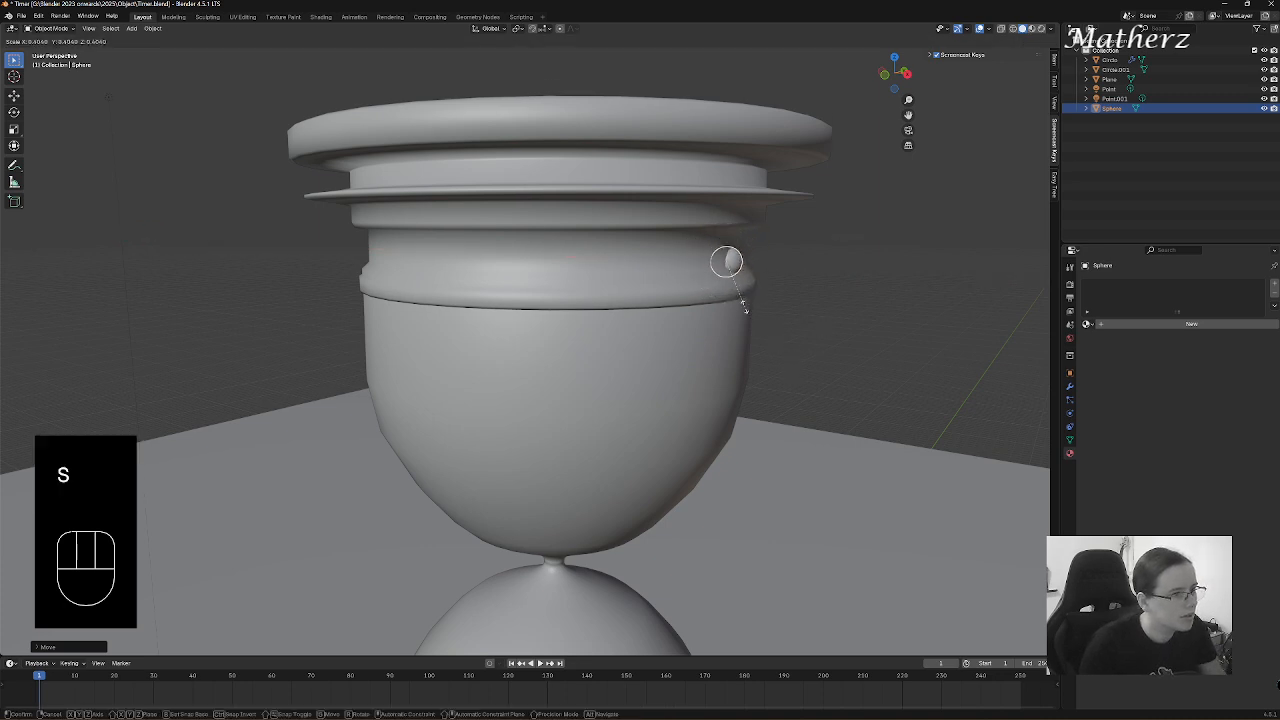
pyautogui.click(744, 310)
# - Nudge the sphere slightly outward and raise it about 0.31 m along Z in the groove below the flange
pyautogui.press('g')
pyautogui.moveTo(745, 311); pyautogui.dragTo(751, 297, button='middle')
pyautogui.click(750, 314)
pyautogui.press('g')
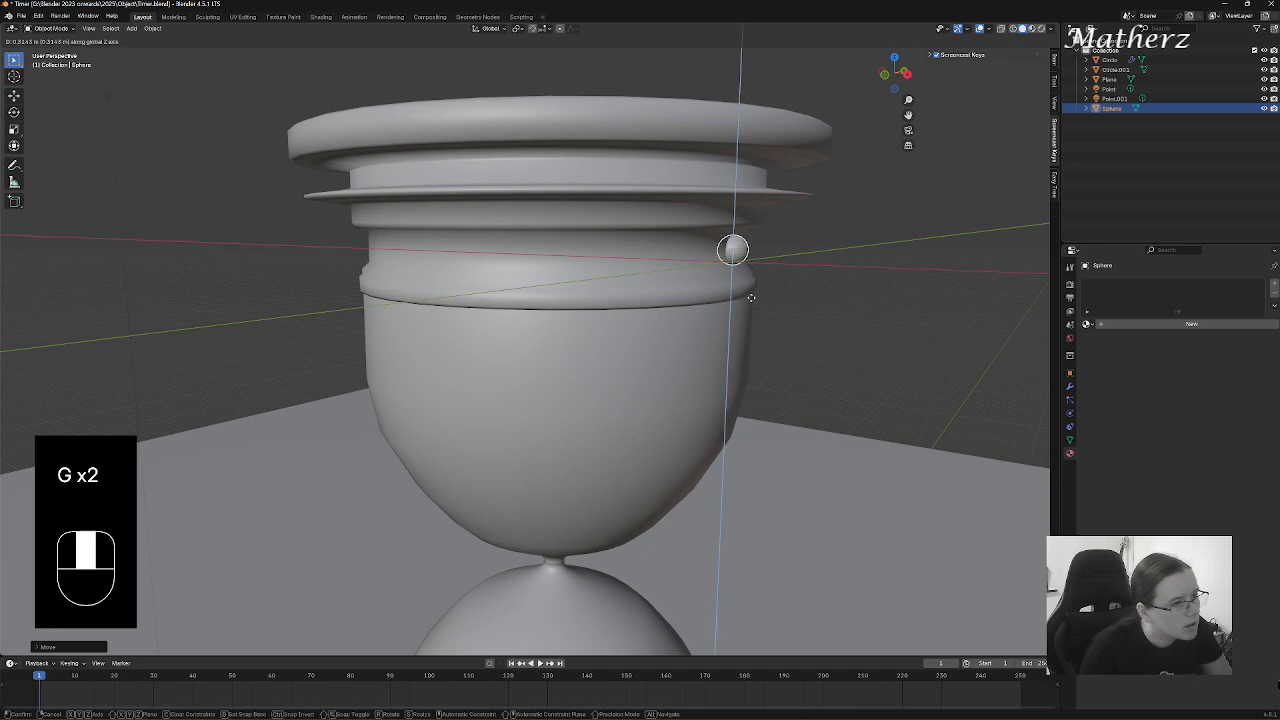
pyautogui.click(750, 297)
# - Apply Shade Smooth to the small sphere and check its placement on the cap from another side
pyautogui.rightClick(740, 250)
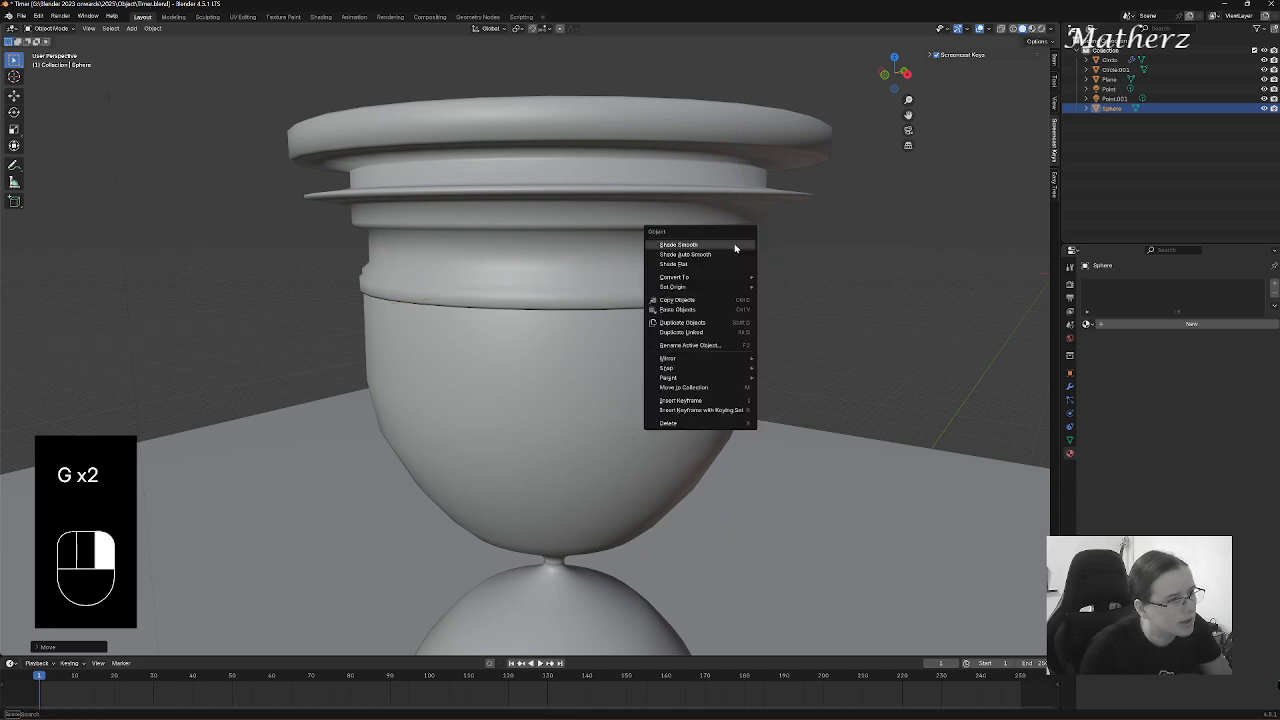
pyautogui.click(735, 248)
pyautogui.moveTo(779, 308); pyautogui.dragTo(653, 313, button='middle')
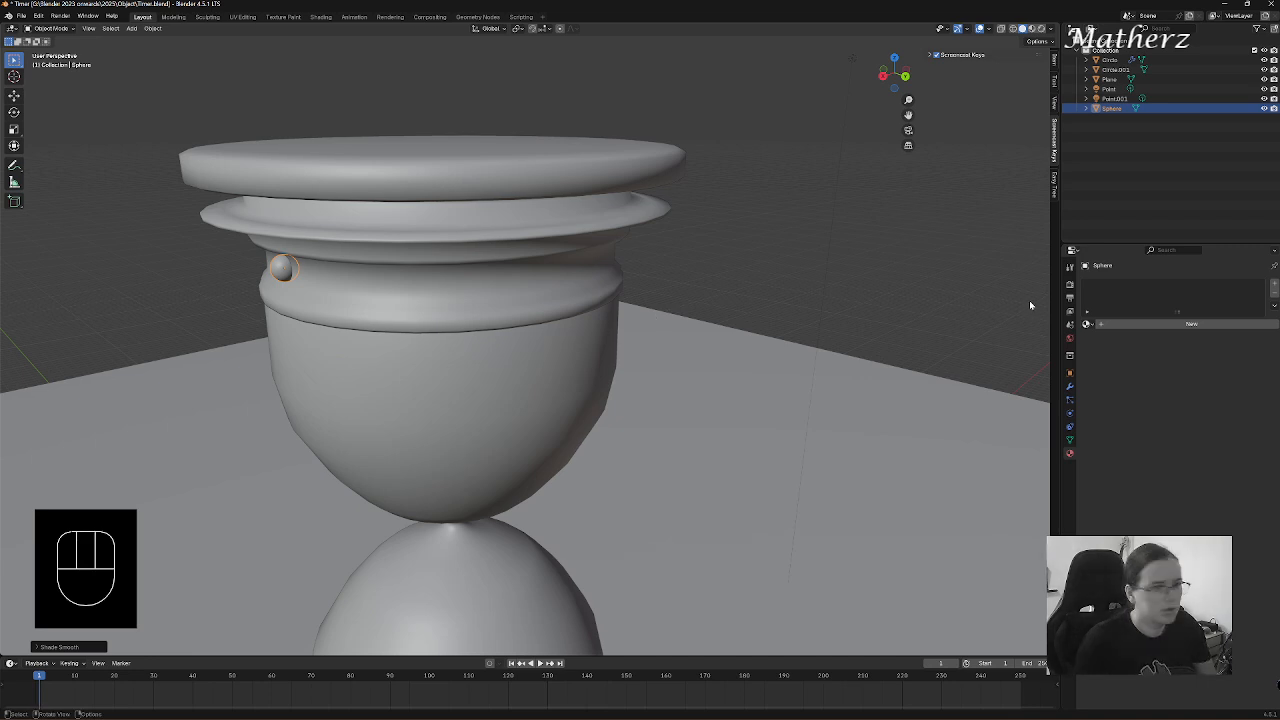
# - Create a new material named Wood on the small sphere and set its base color to a darkened orange-brown
pyautogui.click(1168, 331)
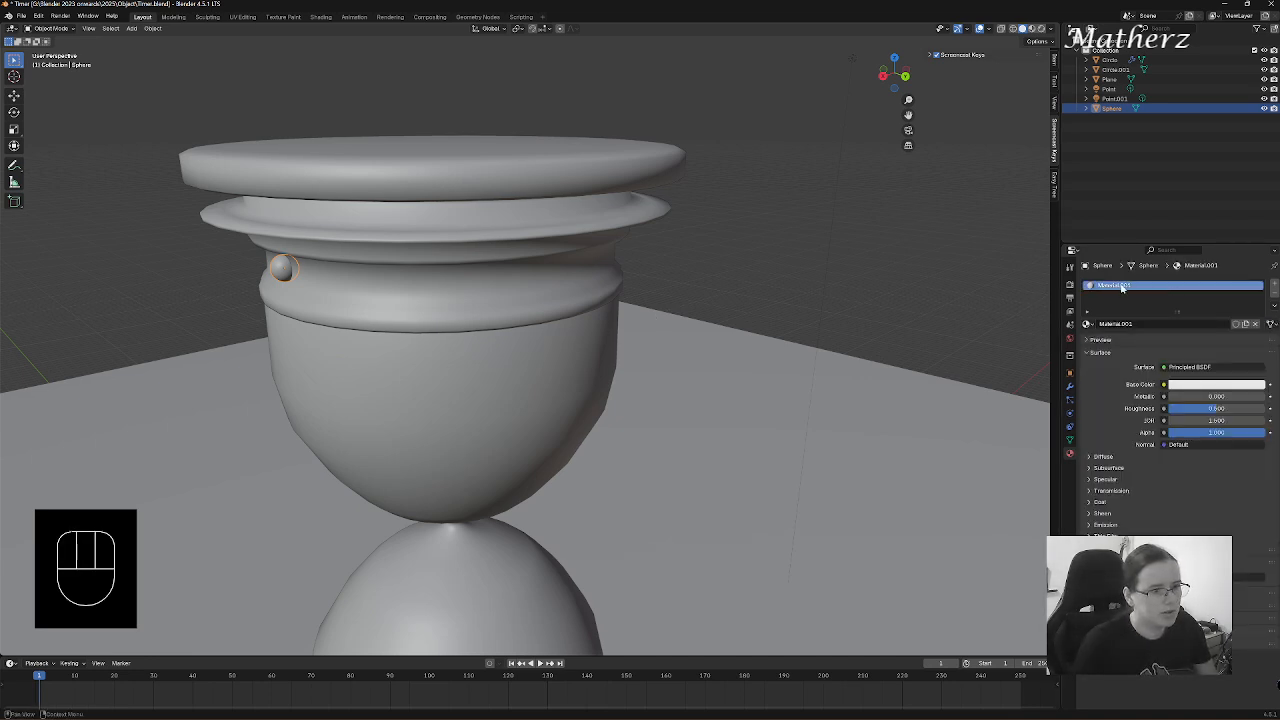
pyautogui.write('Wood')
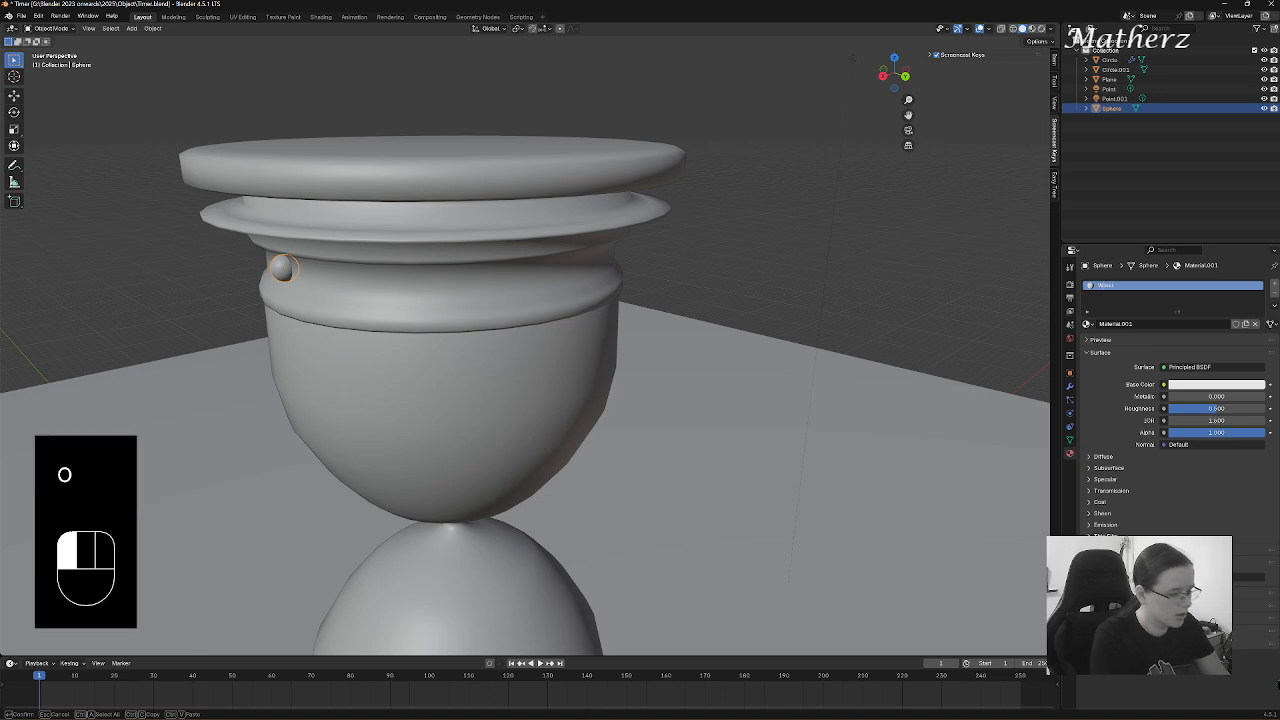
pyautogui.click(1122, 288)
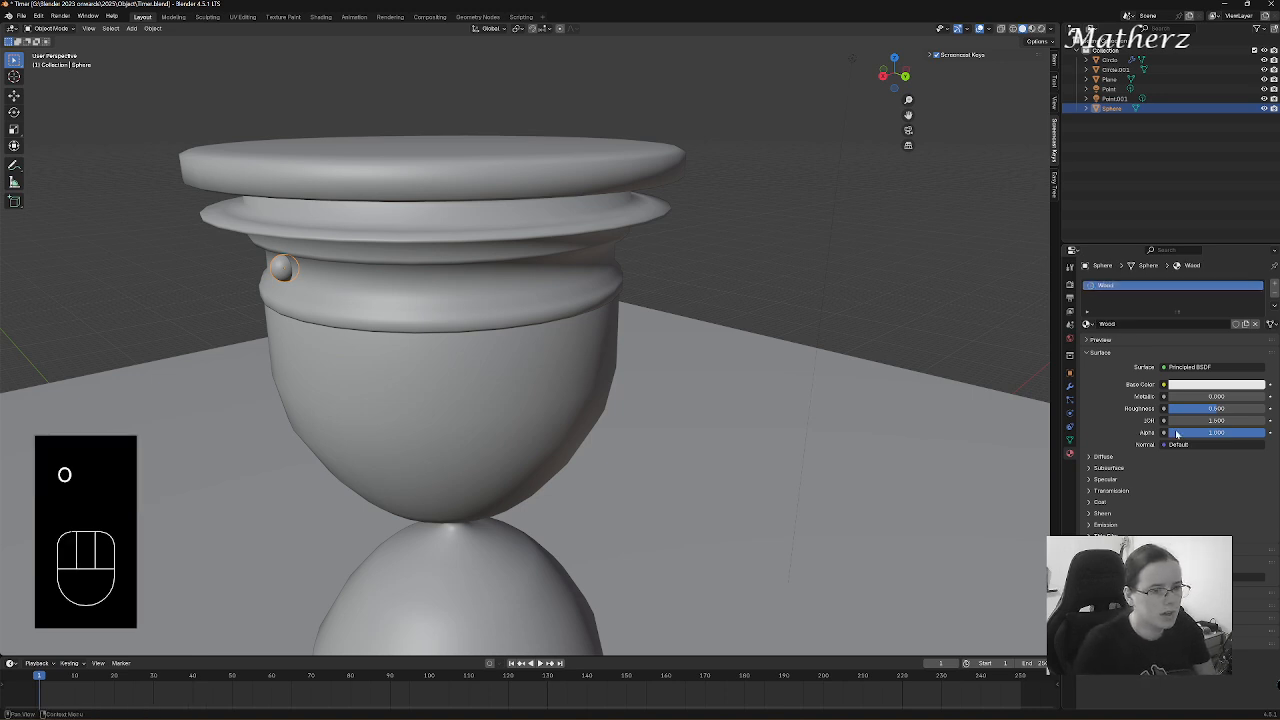
pyautogui.click(1205, 387)
pyautogui.moveTo(1210, 283); pyautogui.dragTo(1195, 286)
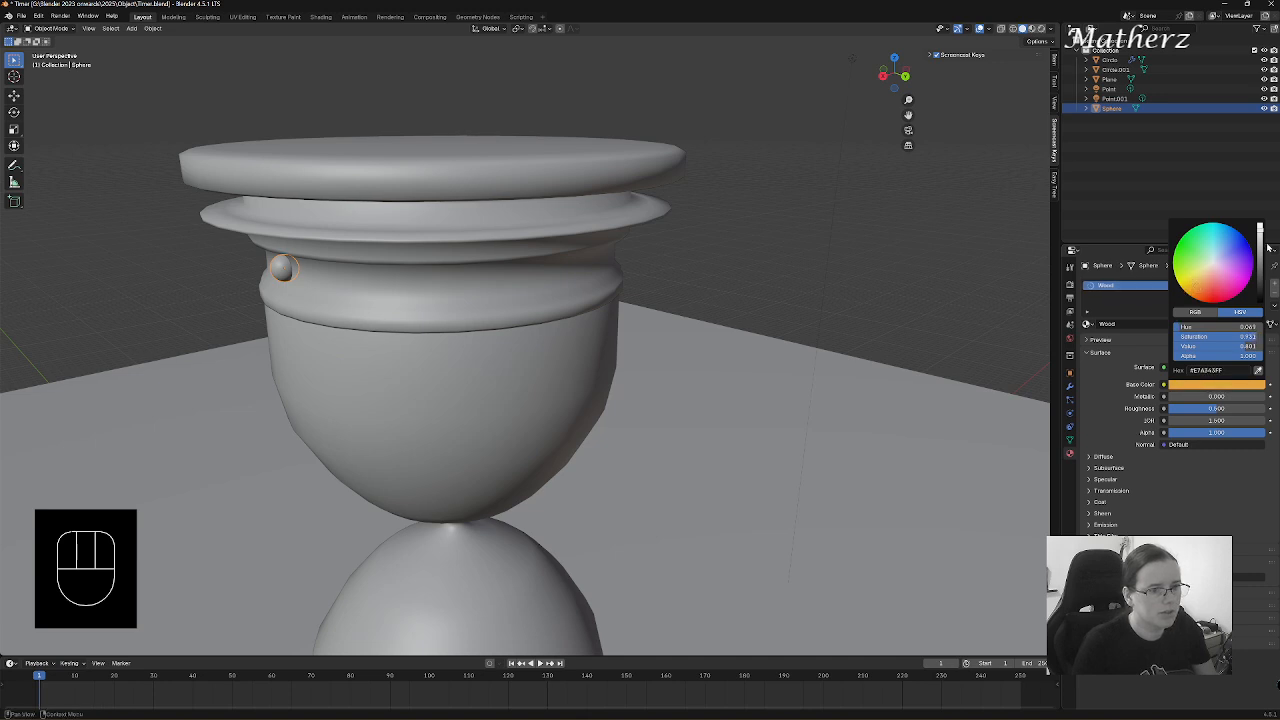
pyautogui.moveTo(1260, 231); pyautogui.dragTo(1259, 261)
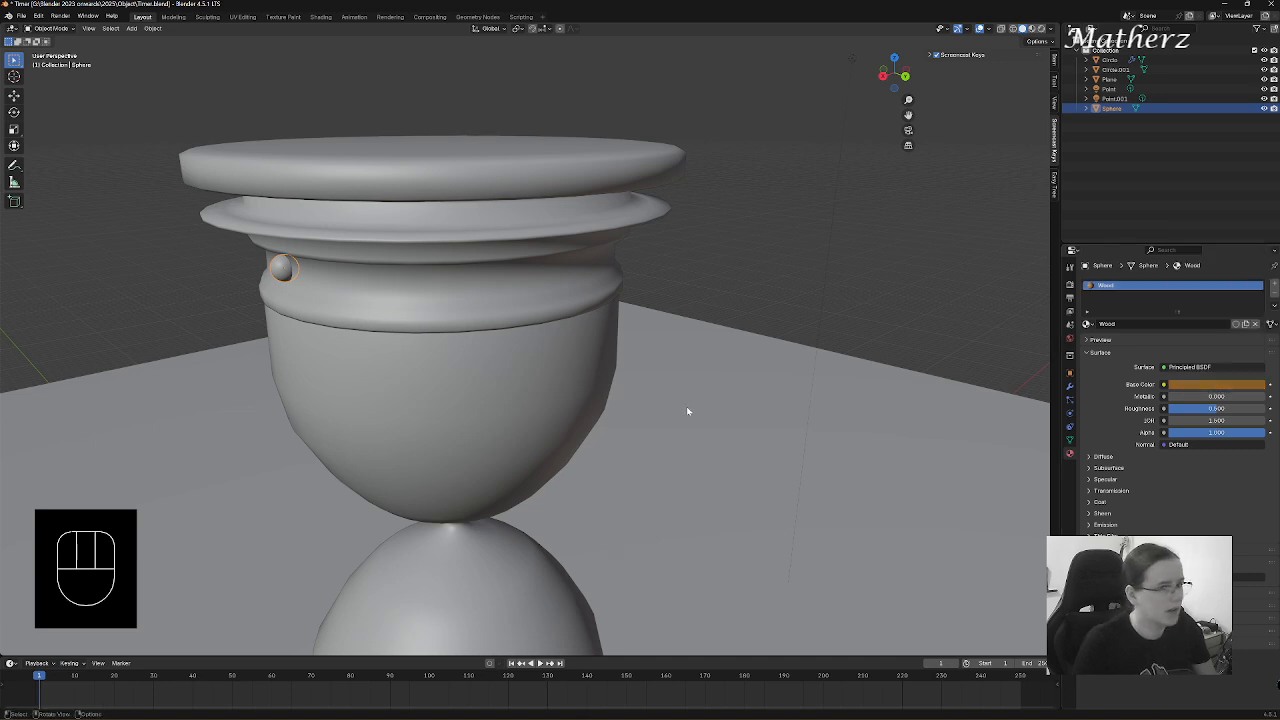
# - Switch the viewport to material preview and assign the existing Wood material to the end cap
pyautogui.click(1032, 29)
pyautogui.click(551, 200)
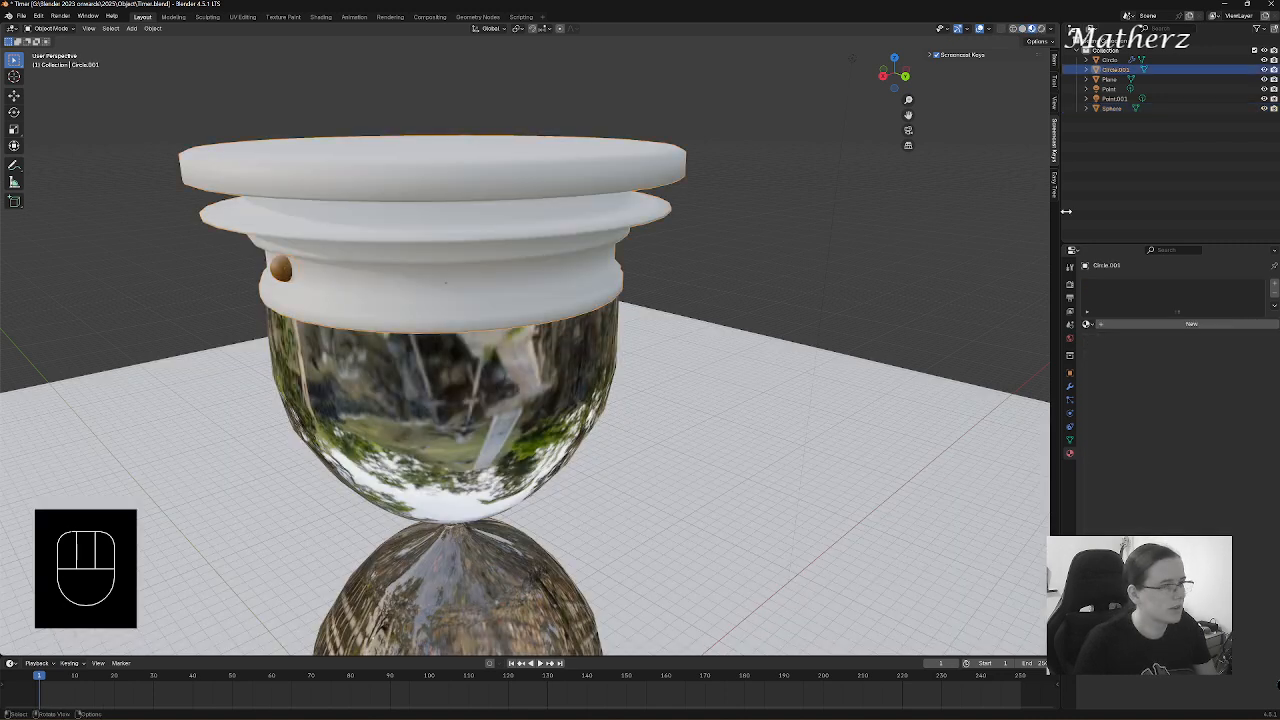
pyautogui.click(1087, 324)
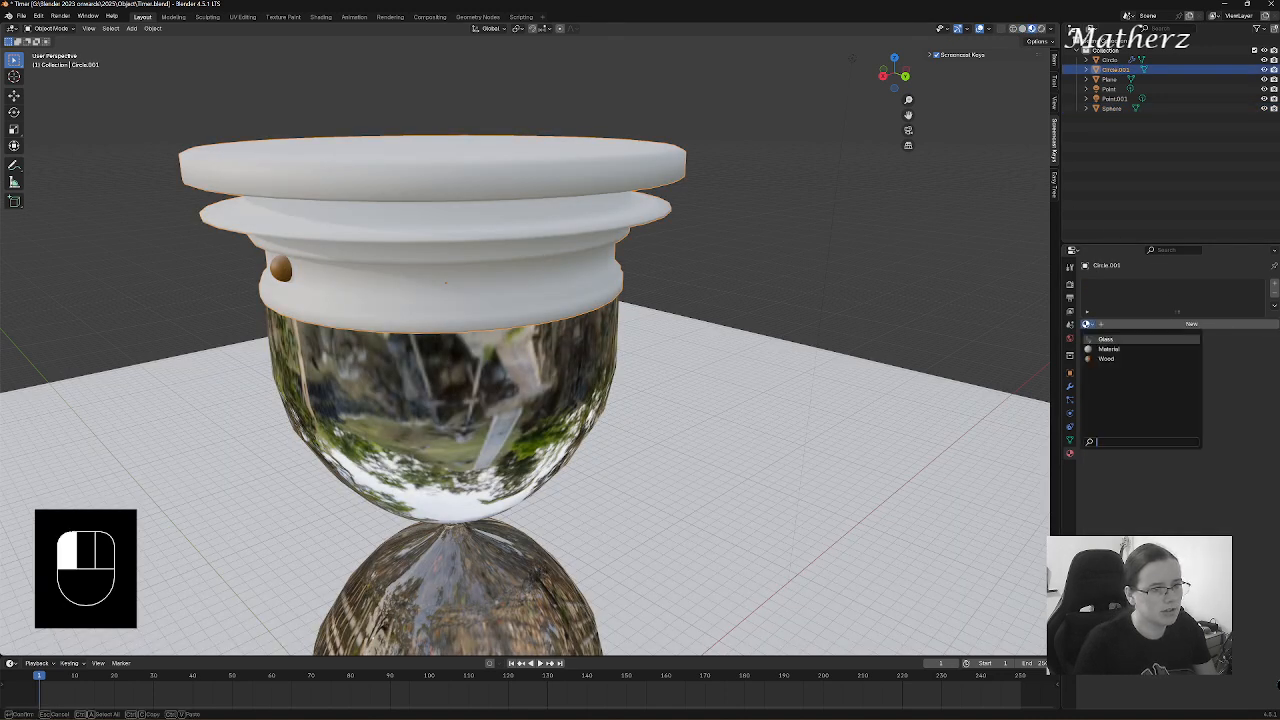
pyautogui.click(1106, 358)
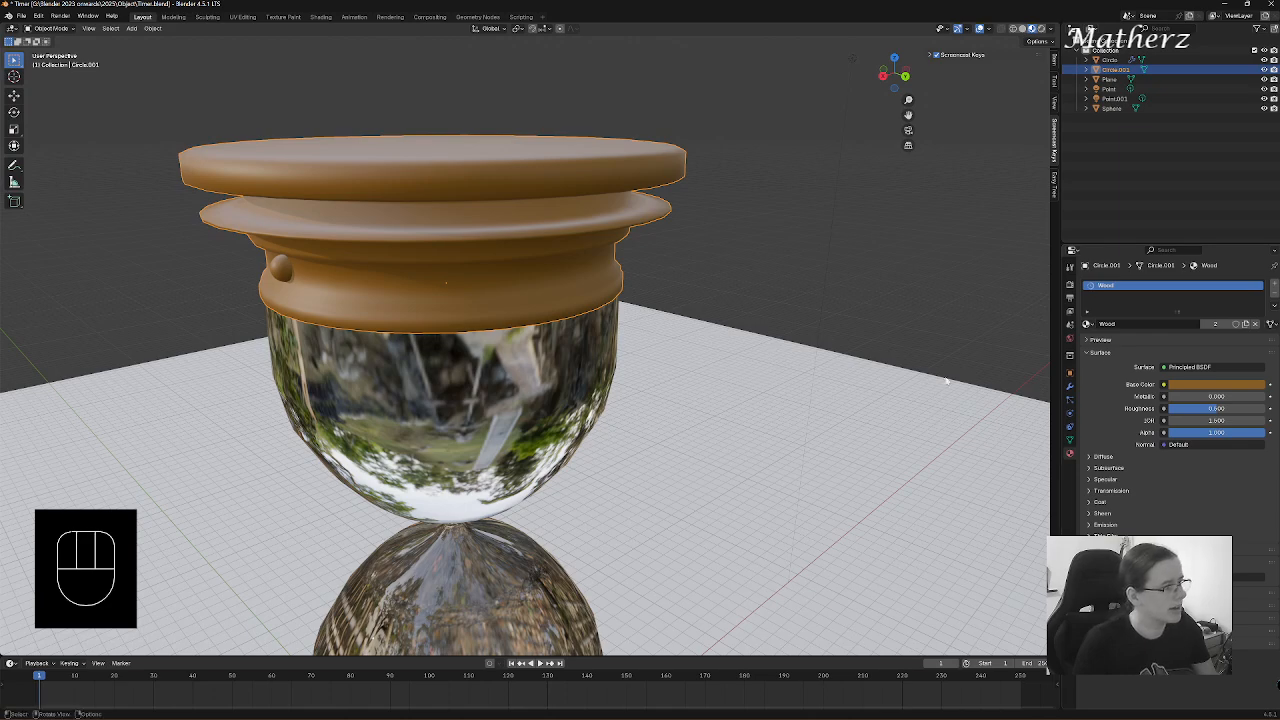
# - In front view, nudge the sphere slightly inward along X and place a duplicate on the opposite side of the cap
pyautogui.click(282, 267)
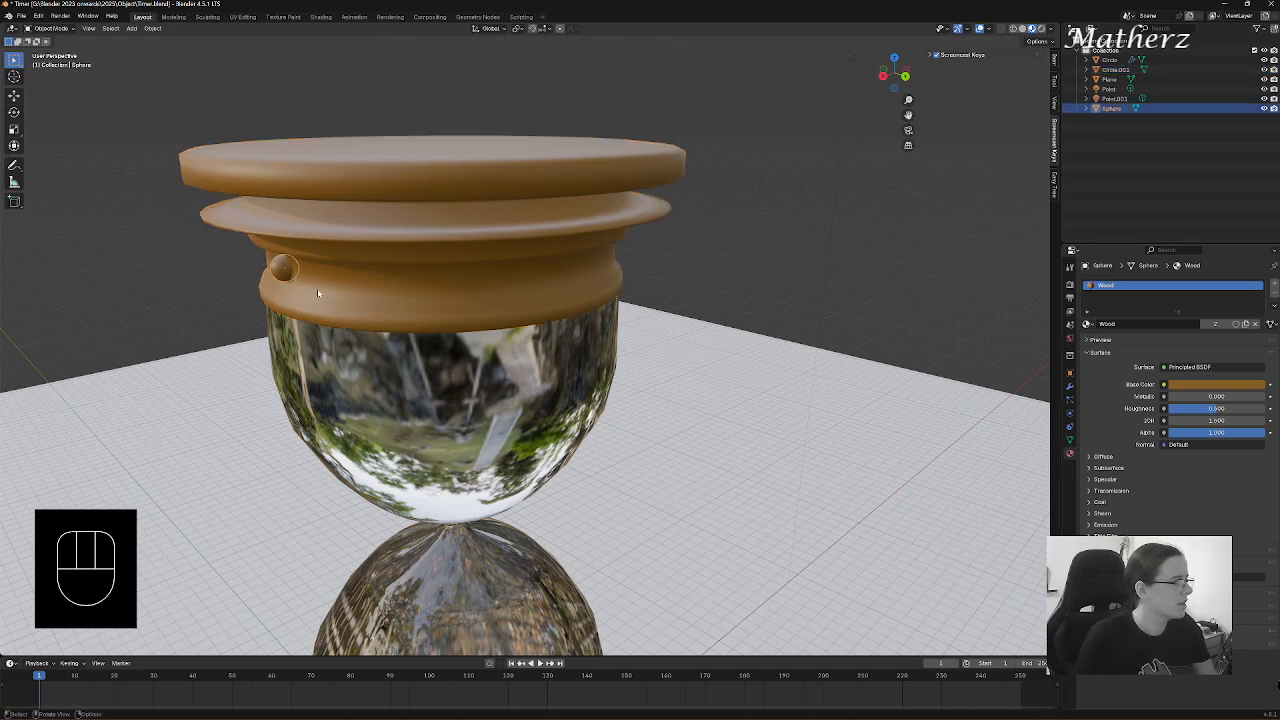
pyautogui.moveTo(727, 242); pyautogui.dragTo(674, 221, button='middle')
pyautogui.press('KP_1')
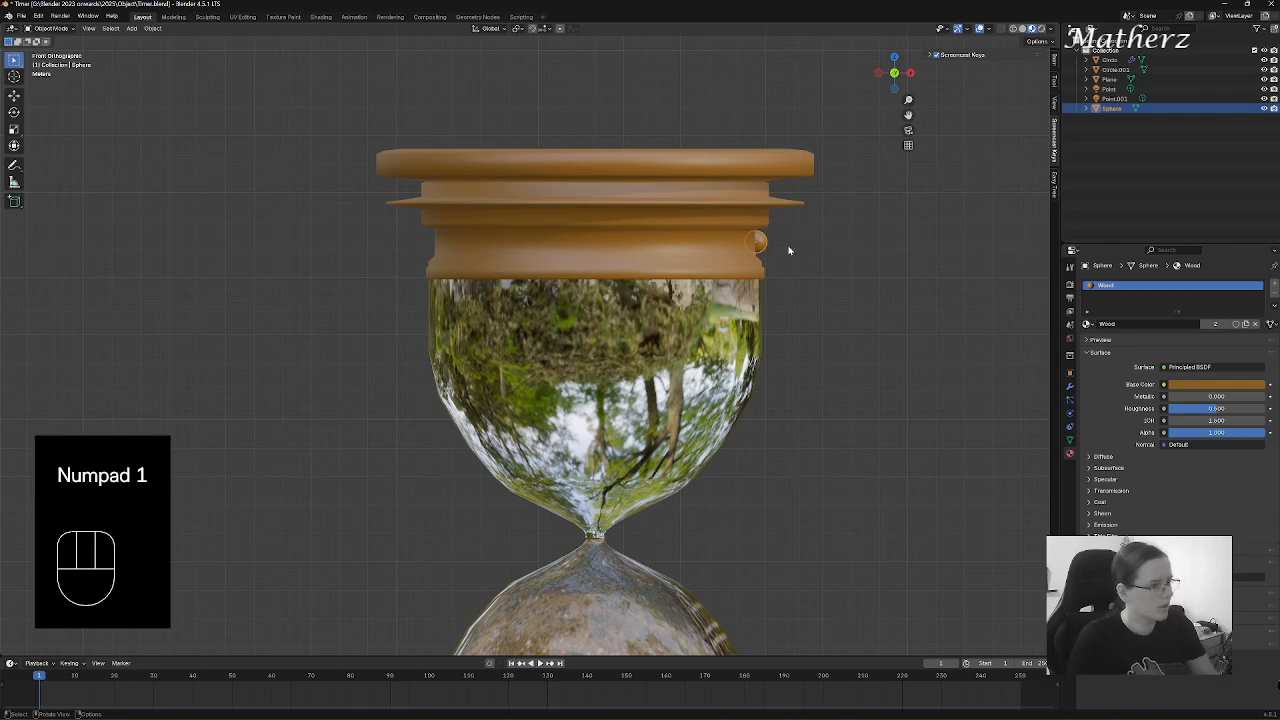
pyautogui.press('g')
pyautogui.moveTo(787, 264); pyautogui.dragTo(489, 259, button='middle')
pyautogui.click(781, 257)
pyautogui.hotkey('shift', 'd')
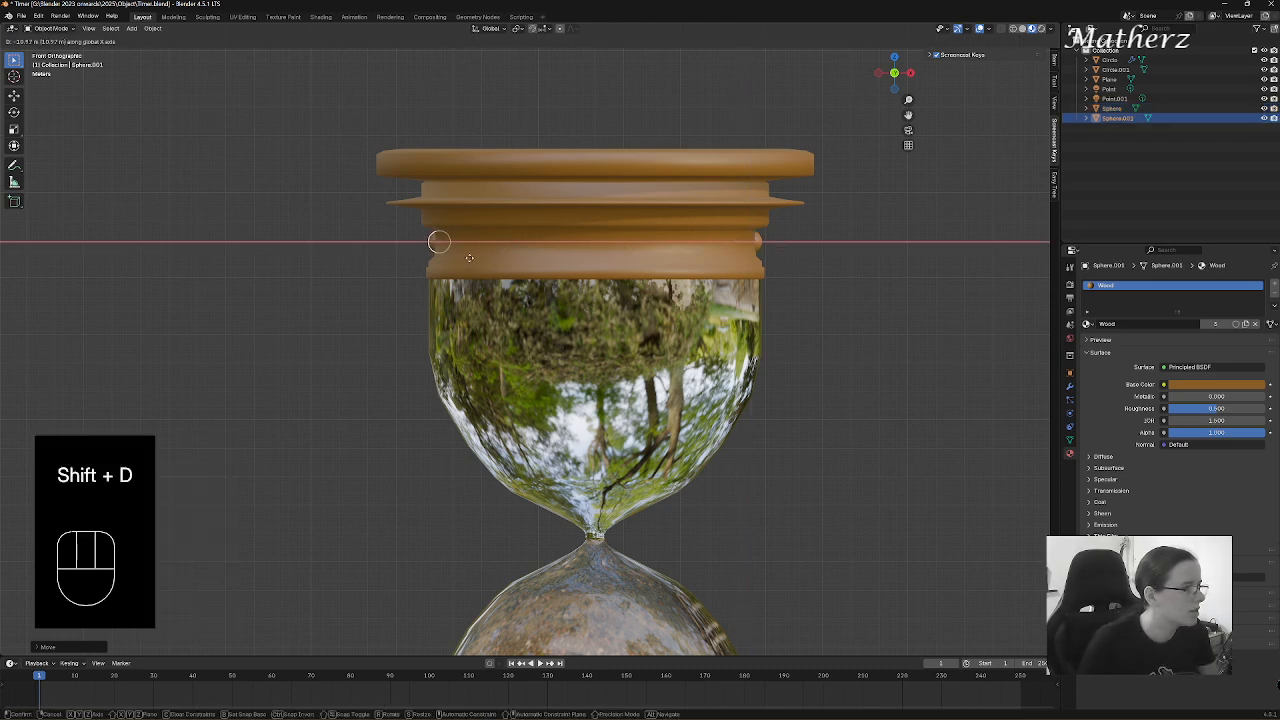
pyautogui.click(466, 258)
# - Duplicate the two opposite spheres in place and rotate the copies 90° around the Z axis
pyautogui.keyDown('shift'); pyautogui.click(760, 240); pyautogui.keyUp('shift')
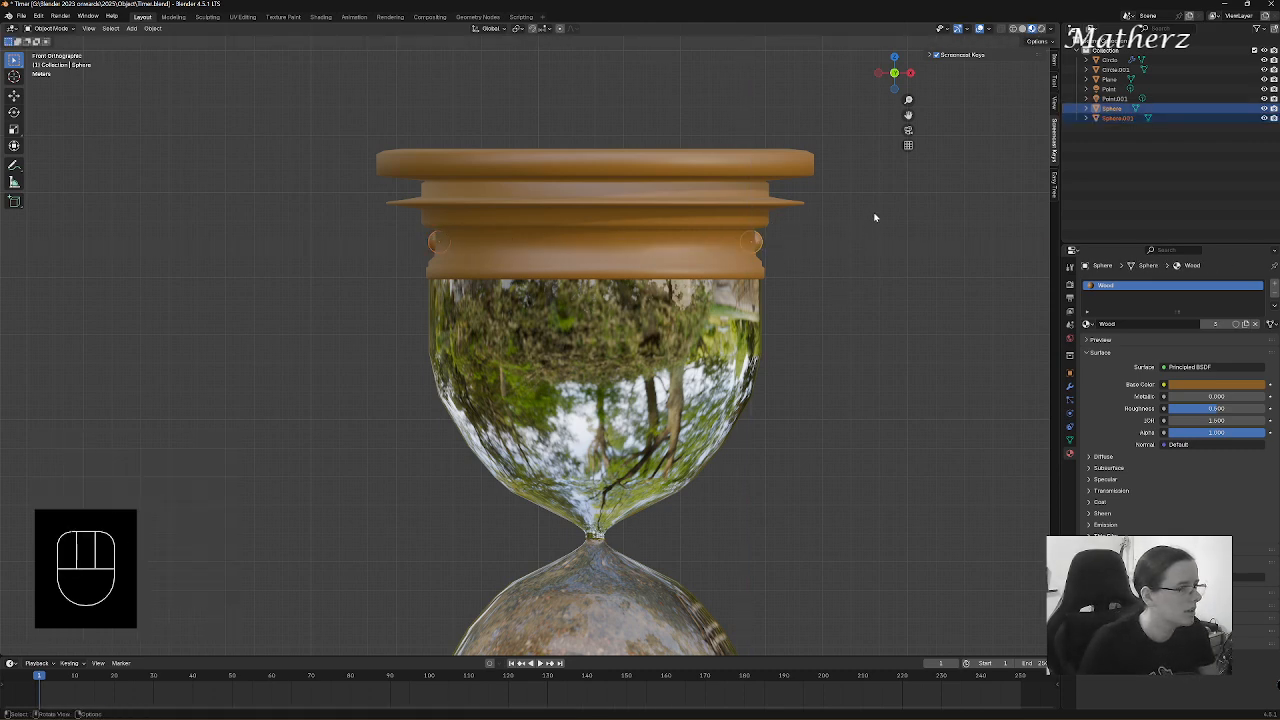
pyautogui.moveTo(874, 217); pyautogui.dragTo(672, 283, button='middle')
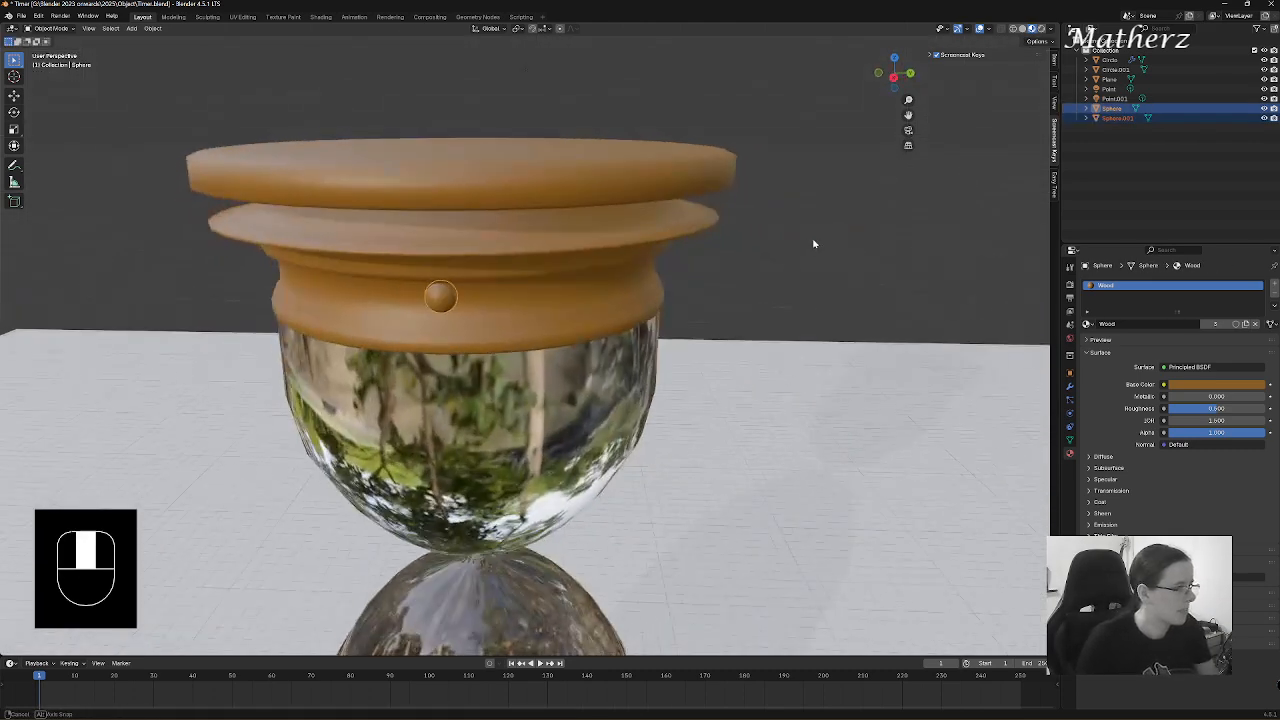
pyautogui.hotkey('shift', 'd')
pyautogui.rightClick(657, 285)
pyautogui.press('r')
pyautogui.moveTo(583, 321); pyautogui.dragTo(583, 277, button='middle')
pyautogui.press('KP_9')
pyautogui.press('KP_0')
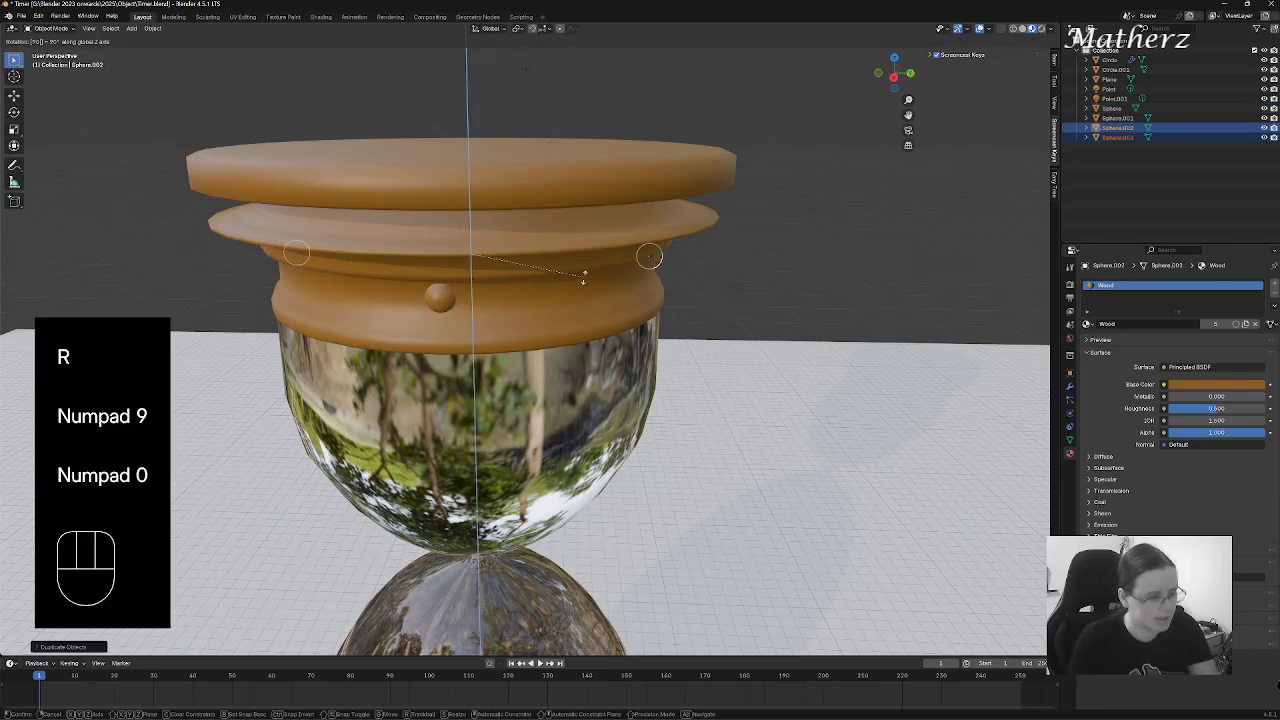
pyautogui.click(584, 279)
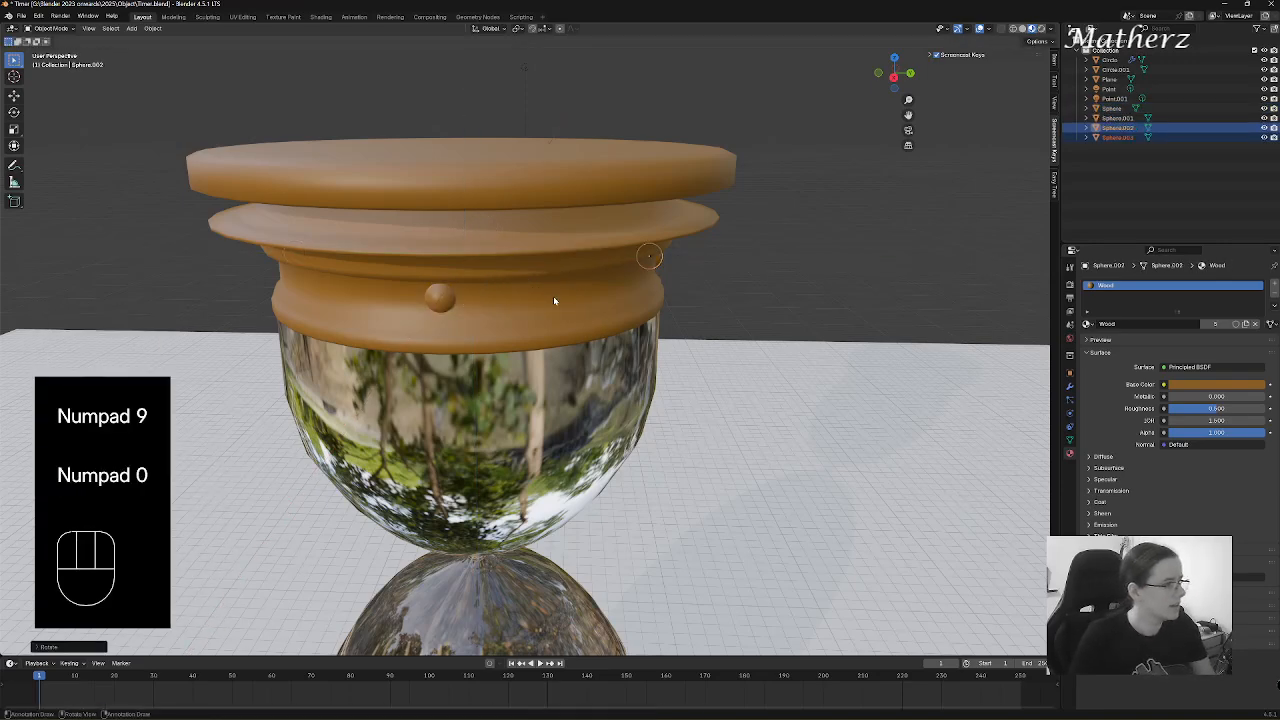
# - Select all four spheres, duplicate them in place and rotate the copies 45° around the Z axis
pyautogui.keyDown('shift'); pyautogui.click(441, 296); pyautogui.keyUp('shift')
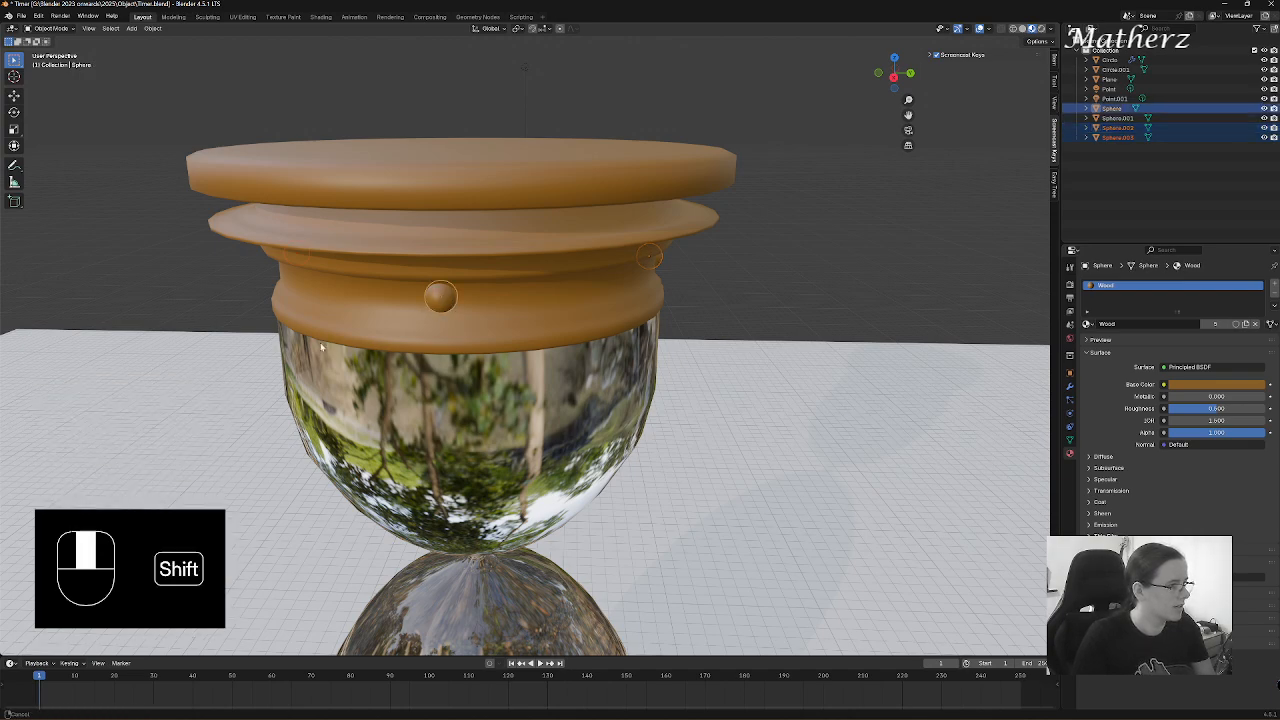
pyautogui.keyDown('shift'); pyautogui.moveTo(321, 347); pyautogui.dragTo(616, 318, button='middle'); pyautogui.keyUp('shift')
pyautogui.keyDown('shift'); pyautogui.click(496, 261); pyautogui.keyUp('shift')
pyautogui.scroll(-4, 603, 316)
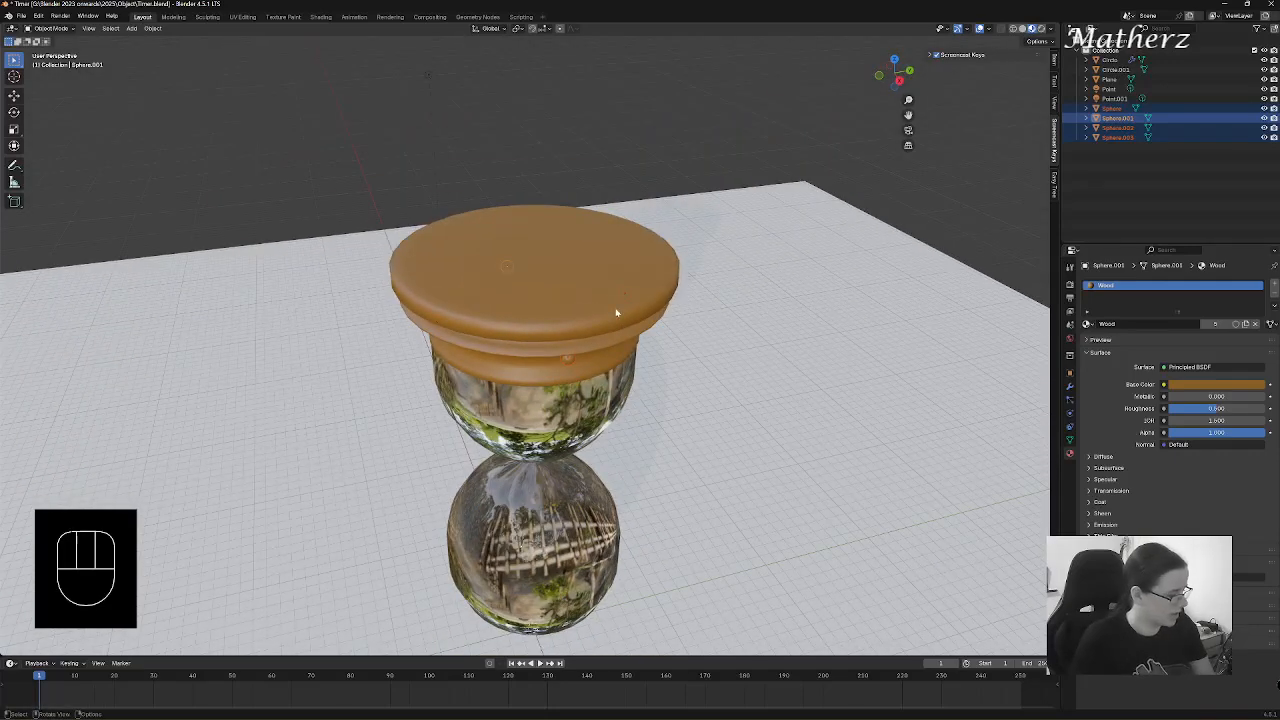
pyautogui.hotkey('shift', 'd')
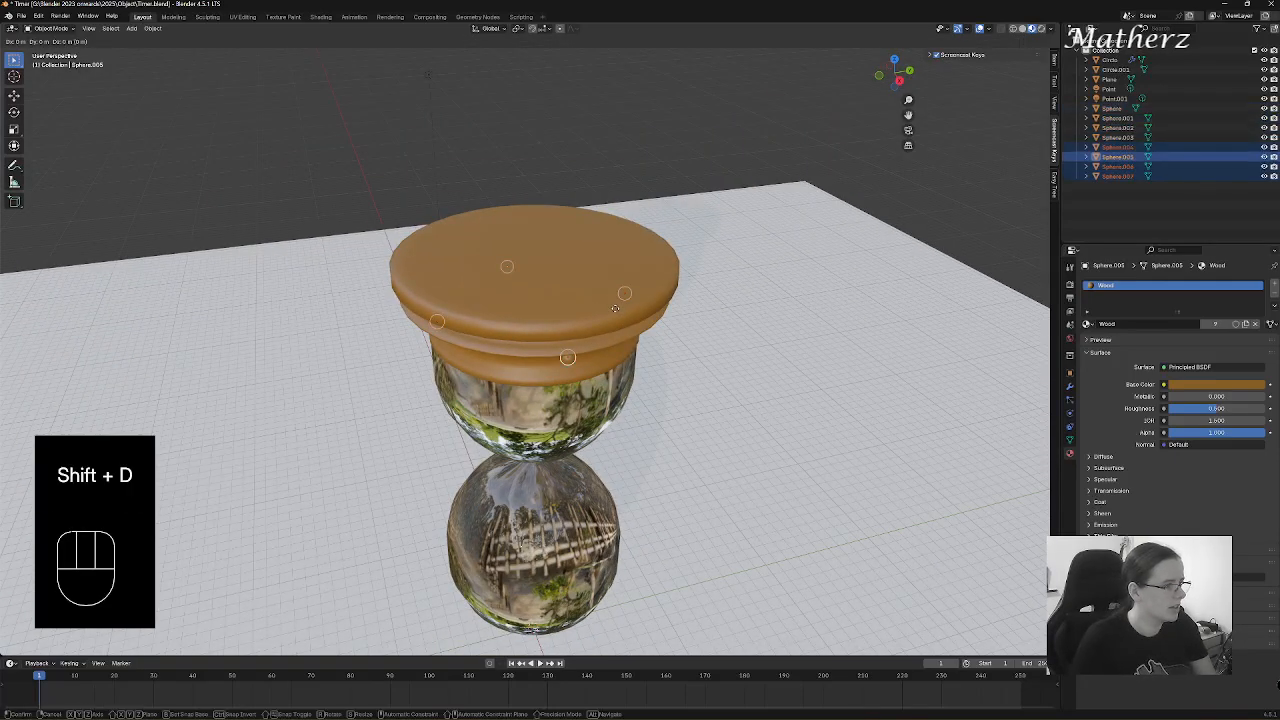
pyautogui.rightClick(613, 307)
pyautogui.press('r')
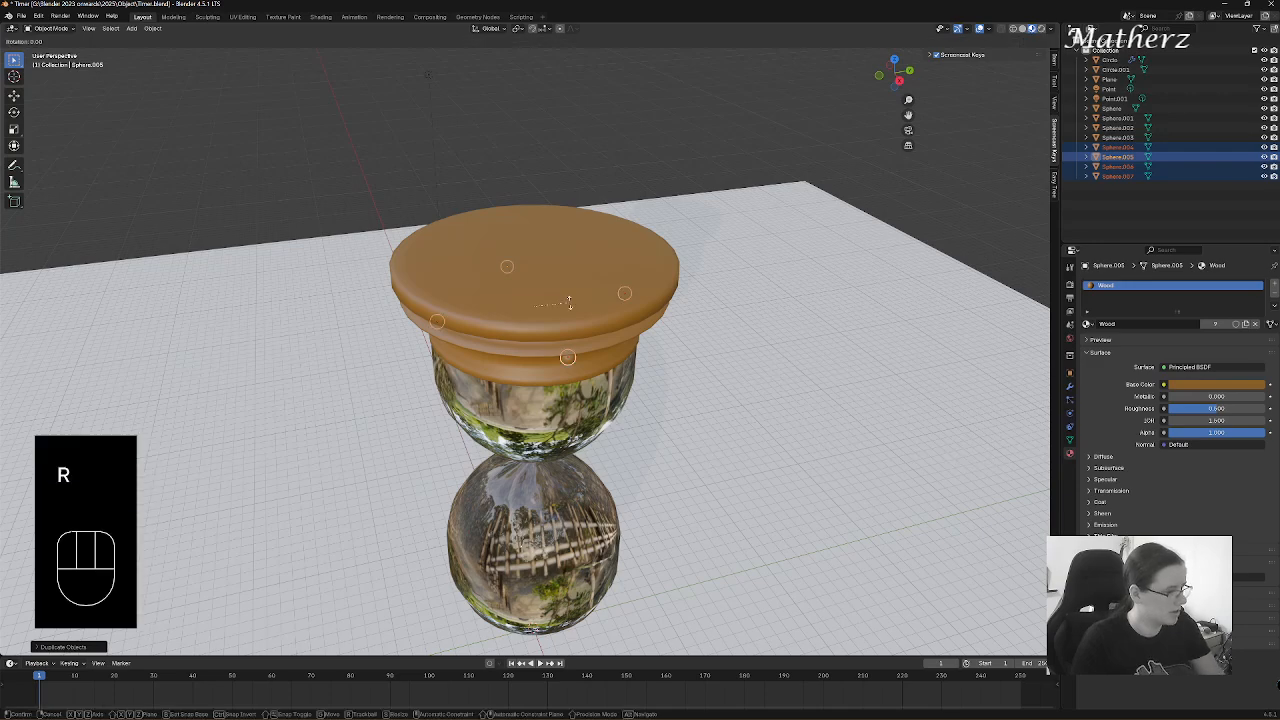
pyautogui.moveTo(571, 299); pyautogui.dragTo(570, 283, button='middle')
pyautogui.press('KP_4')
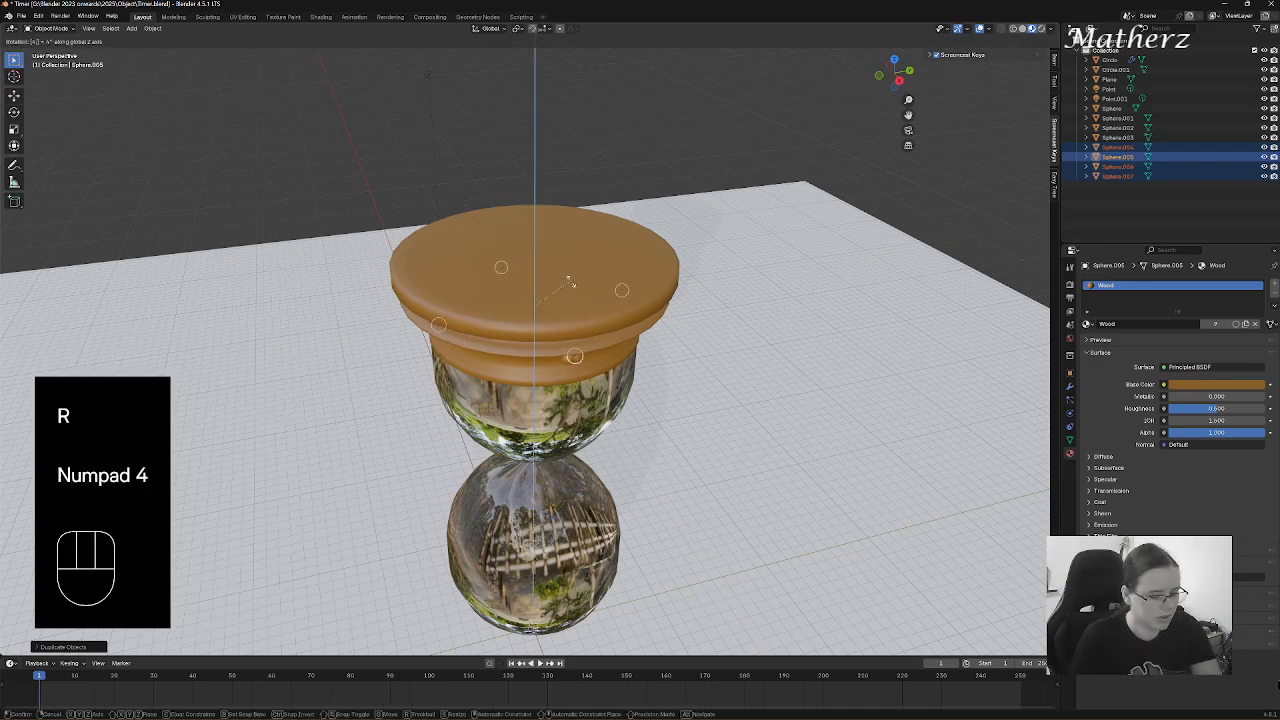
pyautogui.press('KP_5')
pyautogui.click(570, 280)
# - Select all eight spheres together with the end cap, then duplicate them downward along Z in front view
pyautogui.moveTo(711, 346)
pyautogui.mouseDown(button='middle')
pyautogui.moveTo(677, 311)
pyautogui.moveTo(617, 314)
pyautogui.moveTo(719, 325)
pyautogui.mouseUp(button='middle')
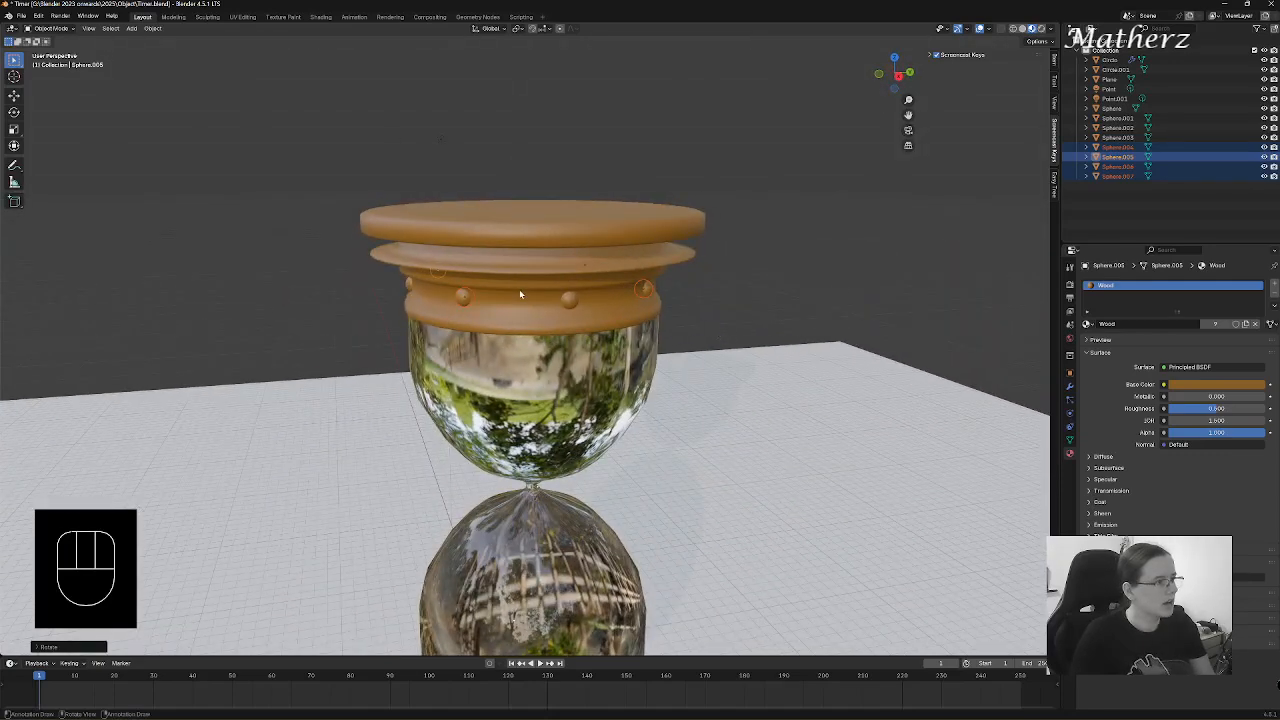
pyautogui.moveTo(520, 289); pyautogui.dragTo(504, 335, button='middle')
pyautogui.keyDown('shift'); pyautogui.click(495, 284); pyautogui.keyUp('shift')
pyautogui.keyDown('shift'); pyautogui.click(596, 288); pyautogui.keyUp('shift')
pyautogui.keyDown('shift'); pyautogui.click(462, 315); pyautogui.keyUp('shift')
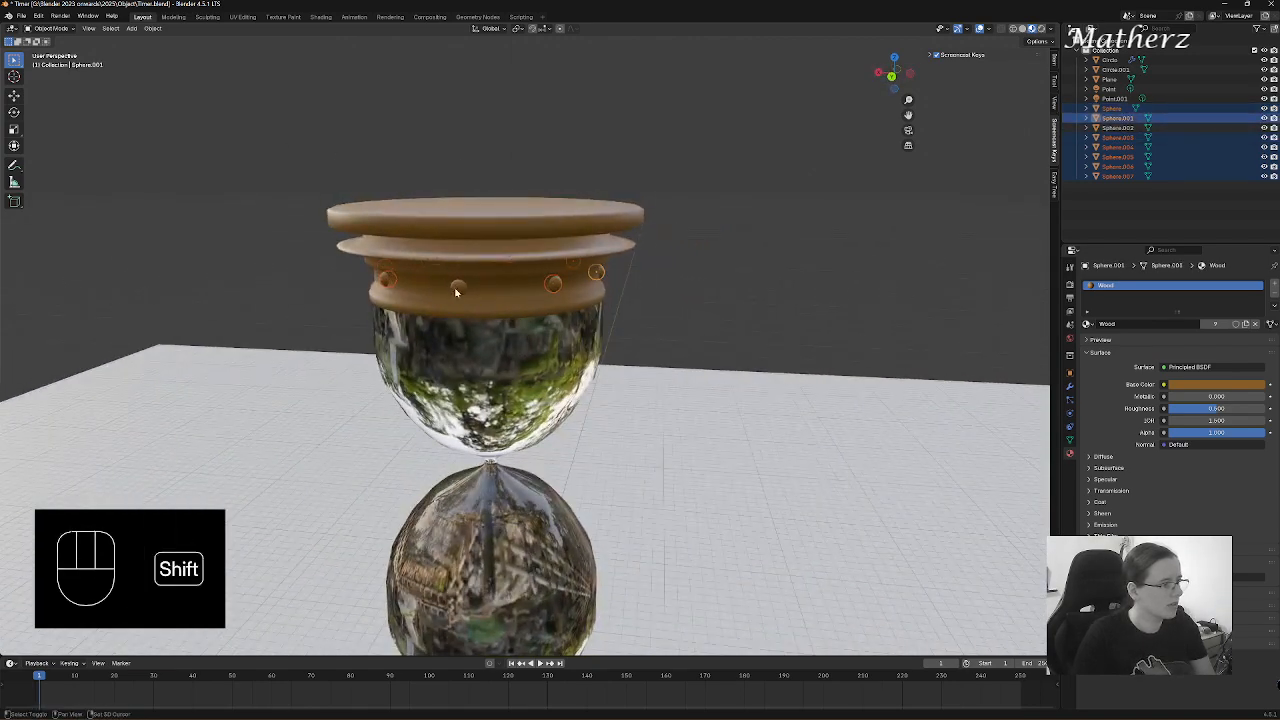
pyautogui.keyDown('shift'); pyautogui.click(459, 286); pyautogui.keyUp('shift')
pyautogui.press('KP_1')
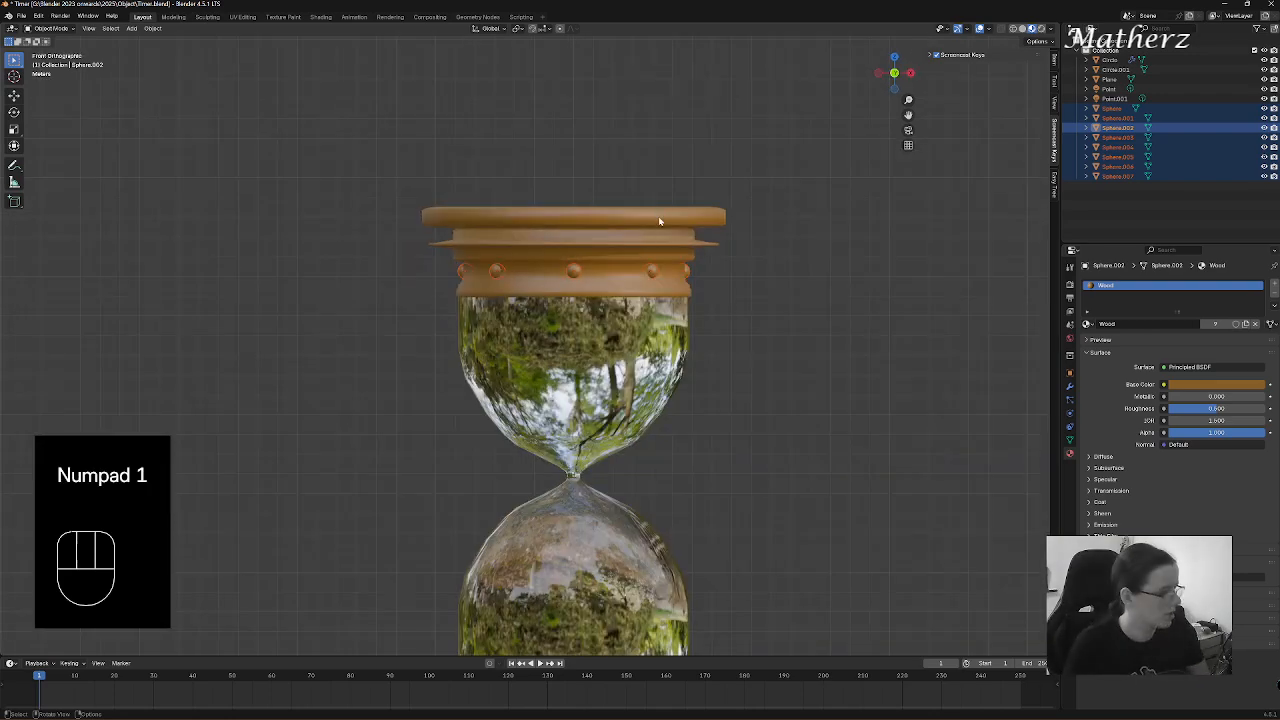
pyautogui.keyDown('shift'); pyautogui.click(710, 218); pyautogui.keyUp('shift')
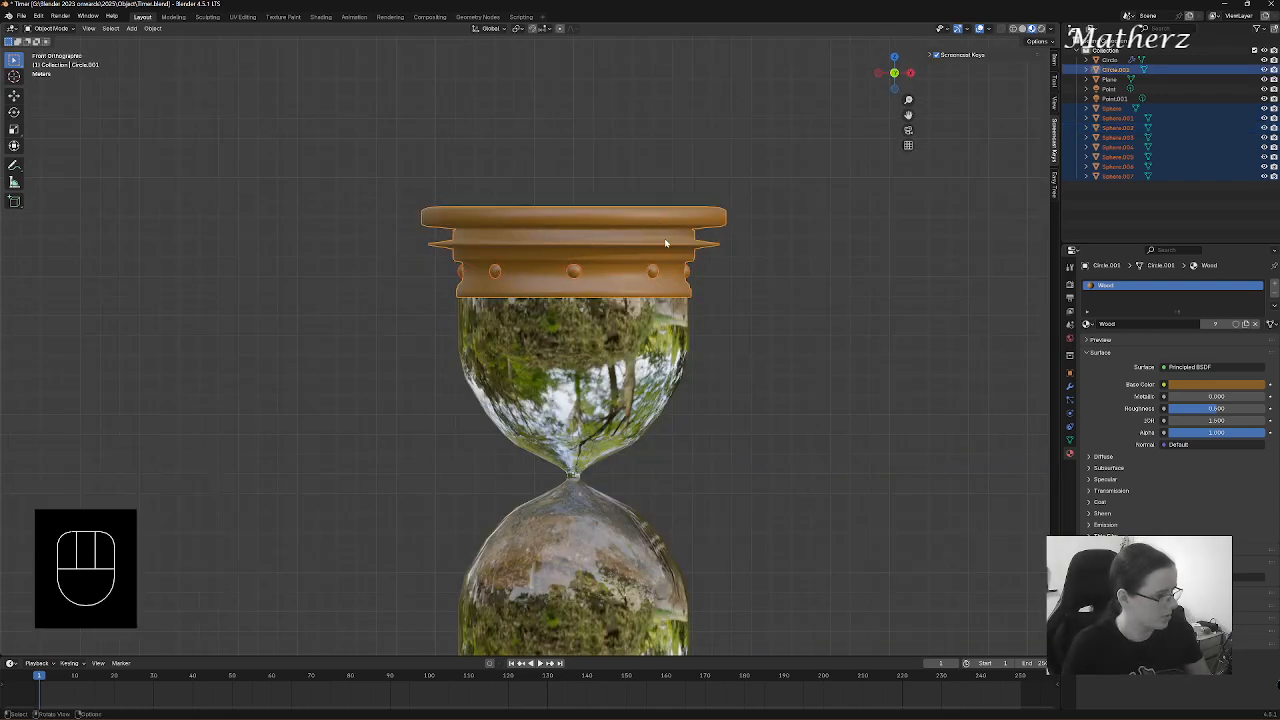
pyautogui.hotkey('shift', 'd')
pyautogui.moveTo(665, 243); pyautogui.dragTo(655, 427, button='middle')
pyautogui.click(727, 504)
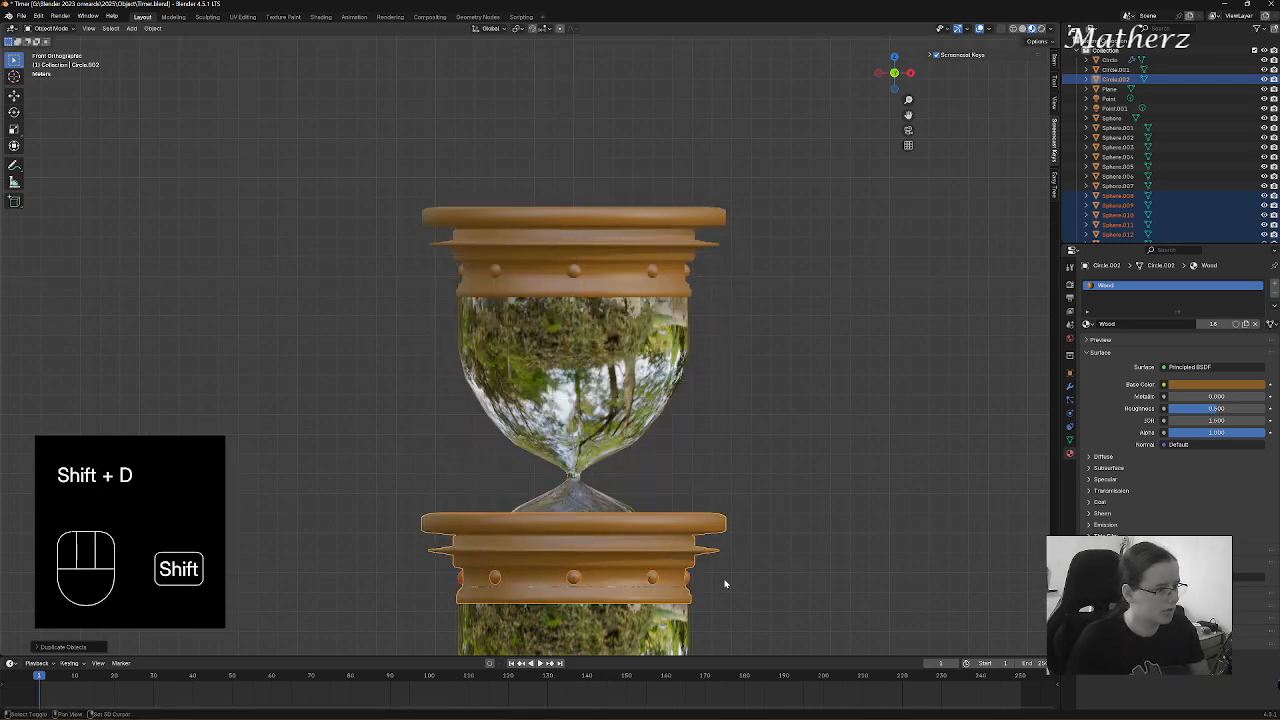
# - Move the duplicated cap and spheres further down along Z over the base of the lower glass bulb
pyautogui.keyDown('shift'); pyautogui.moveTo(723, 586); pyautogui.dragTo(729, 265, button='middle'); pyautogui.keyUp('shift')
pyautogui.press('g')
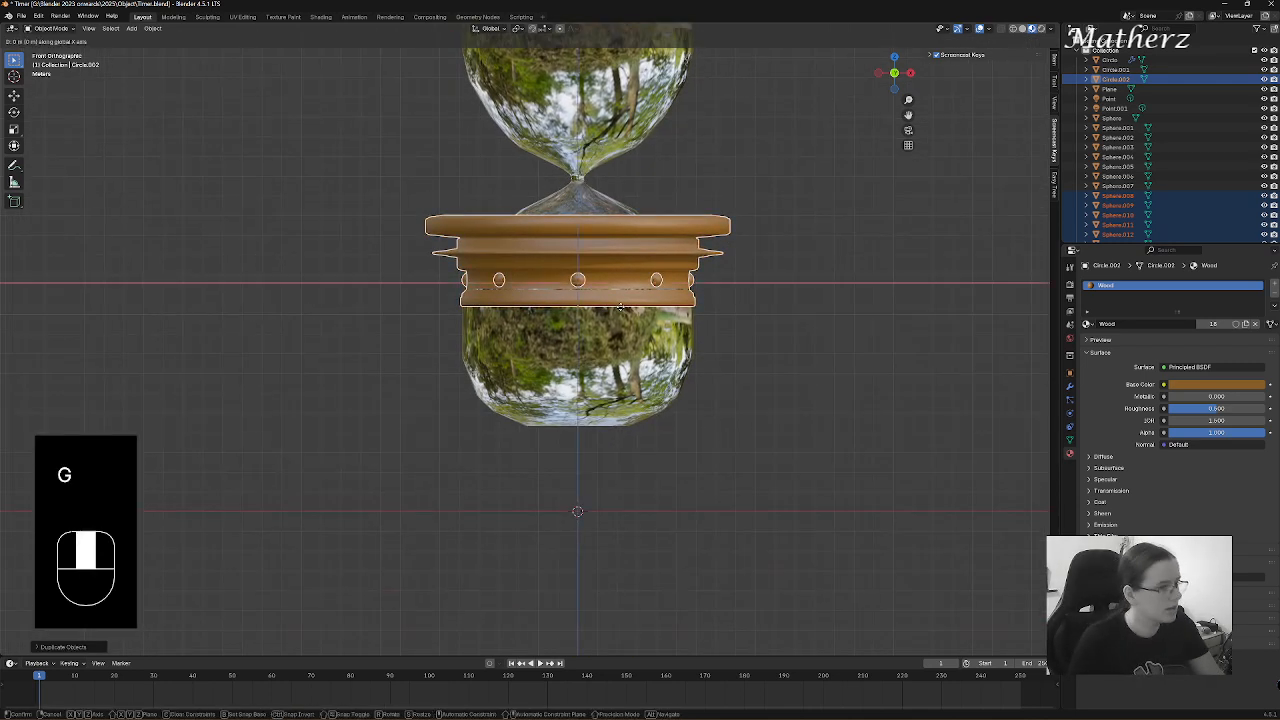
pyautogui.moveTo(611, 300); pyautogui.dragTo(610, 479, button='middle')
pyautogui.click(711, 447)
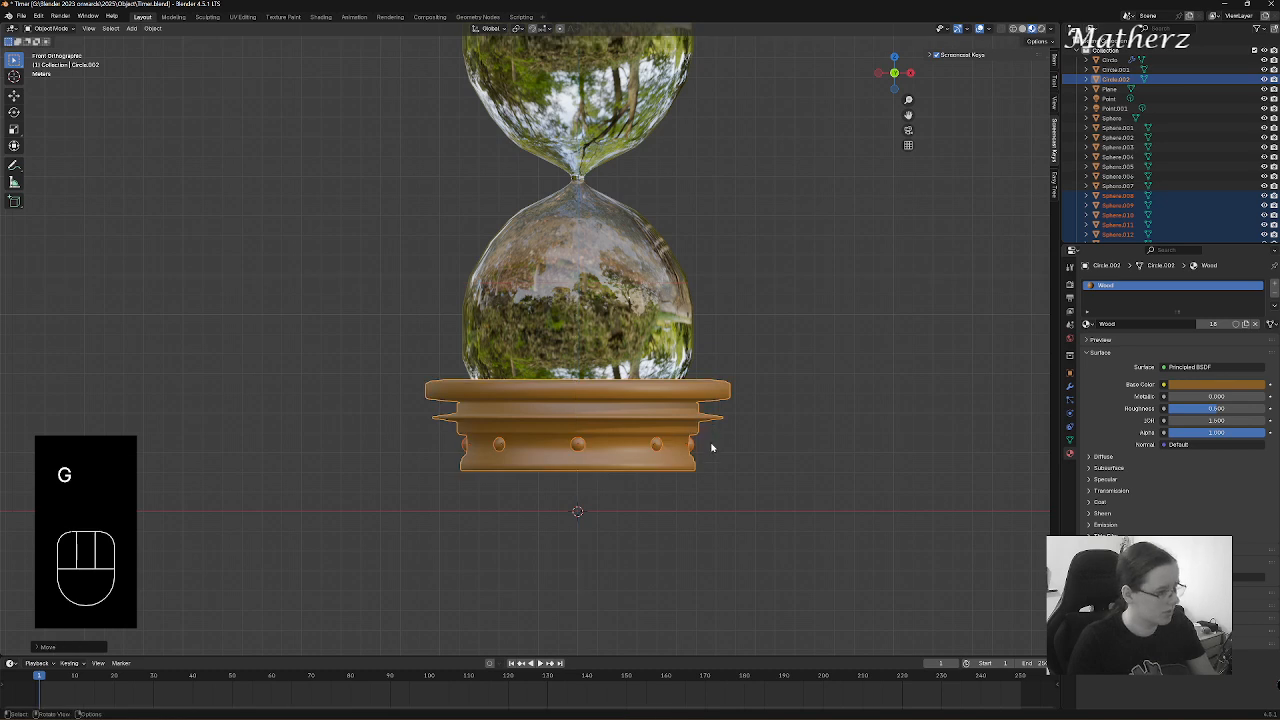
# - Rotate the duplicated cap and spheres 180° in front view and raise them along Z to fit around the lower bulb's end
pyautogui.press('r')
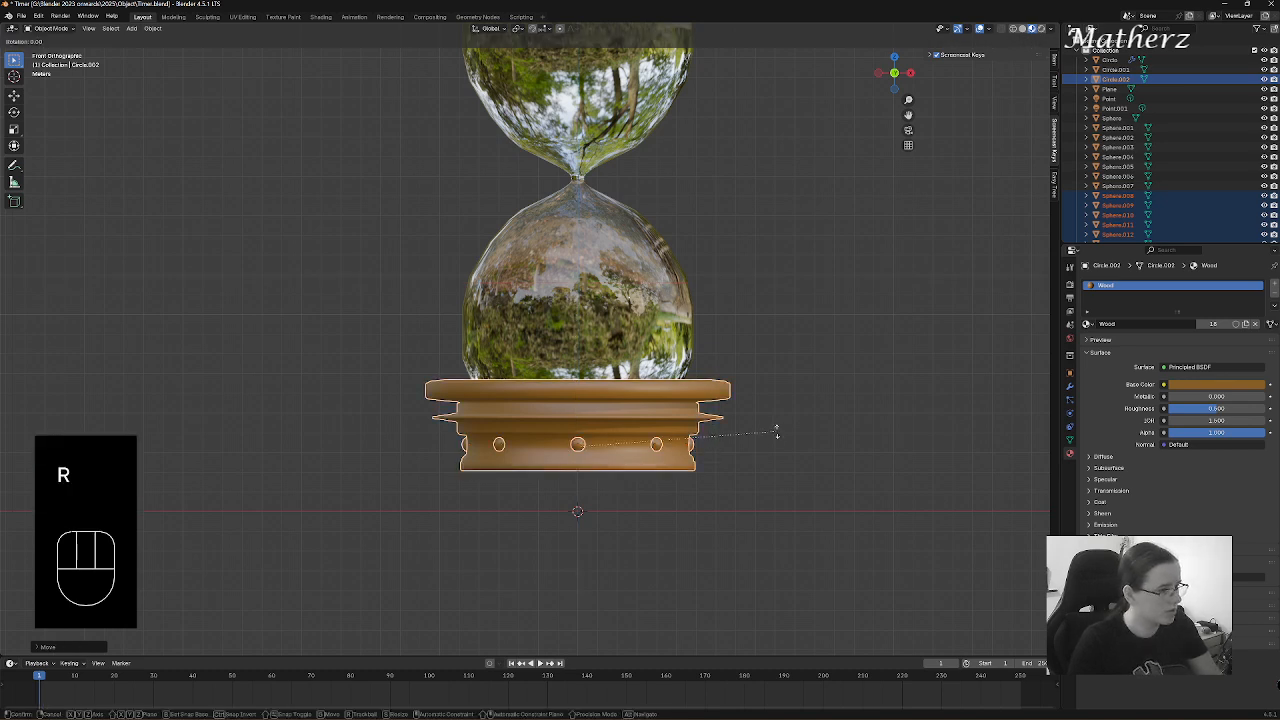
pyautogui.press('KP_1')
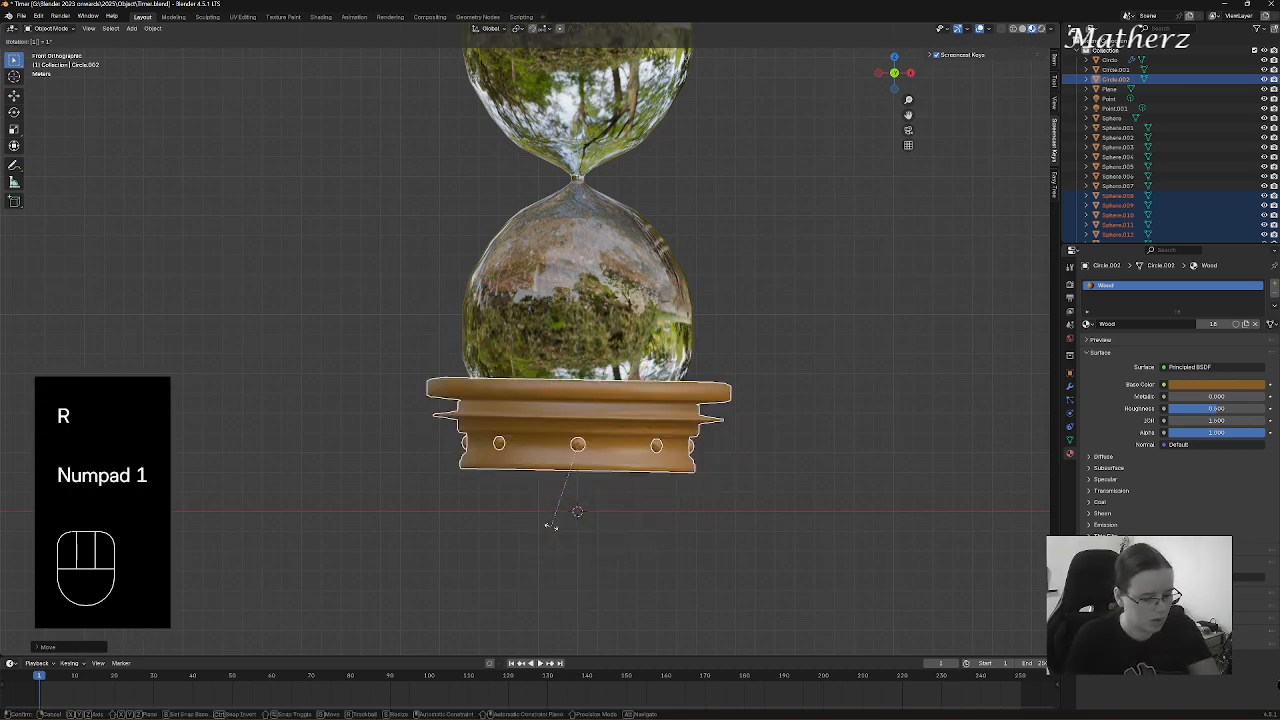
pyautogui.press('KP_8')
pyautogui.press('KP_0')
pyautogui.click(551, 525)
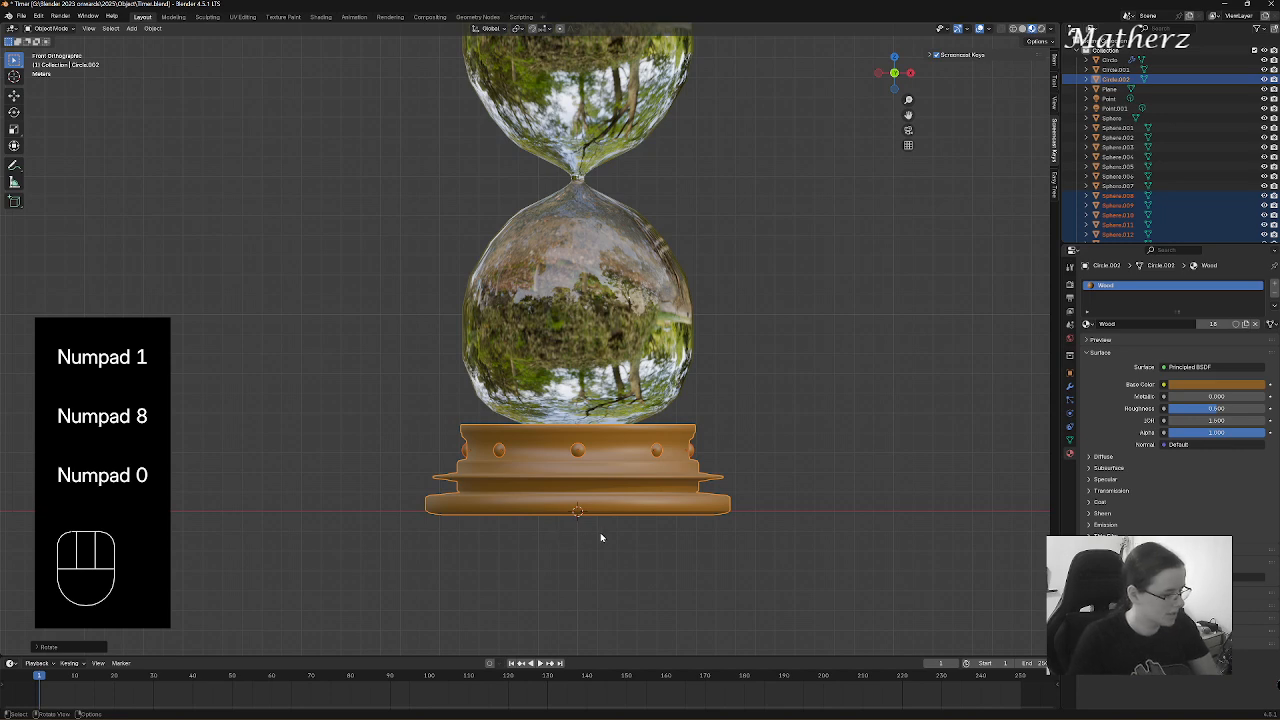
pyautogui.press('g')
pyautogui.middleClick(599, 532)
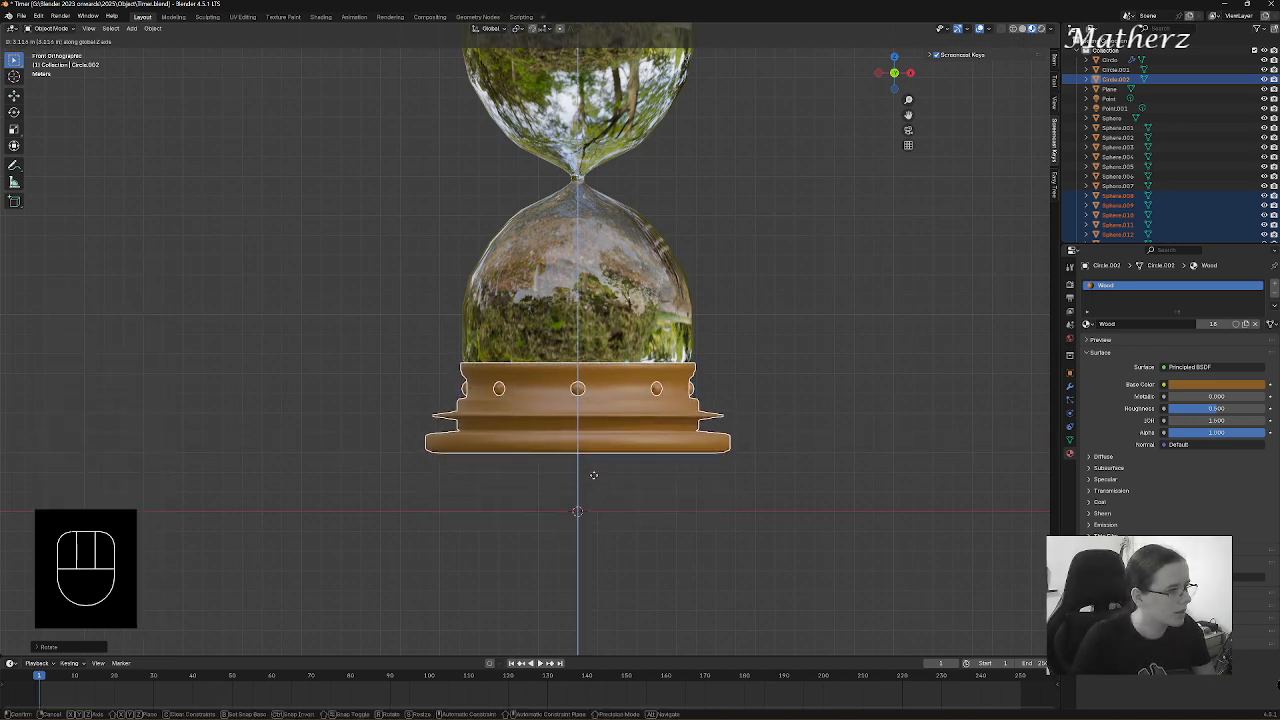
pyautogui.click(592, 475)
# - Deselect everything and examine the hourglass with both wooden caps in the rendered viewport, then return to solid shading
pyautogui.moveTo(593, 475); pyautogui.dragTo(634, 333, button='middle')
pyautogui.keyDown('shift'); pyautogui.moveTo(628, 234); pyautogui.dragTo(586, 288, button='middle'); pyautogui.keyUp('shift')
pyautogui.click(680, 219)
pyautogui.moveTo(611, 368)
pyautogui.mouseDown(button='middle')
pyautogui.moveTo(597, 332)
pyautogui.moveTo(592, 356)
pyautogui.mouseUp(button='middle')
pyautogui.click(1040, 28)
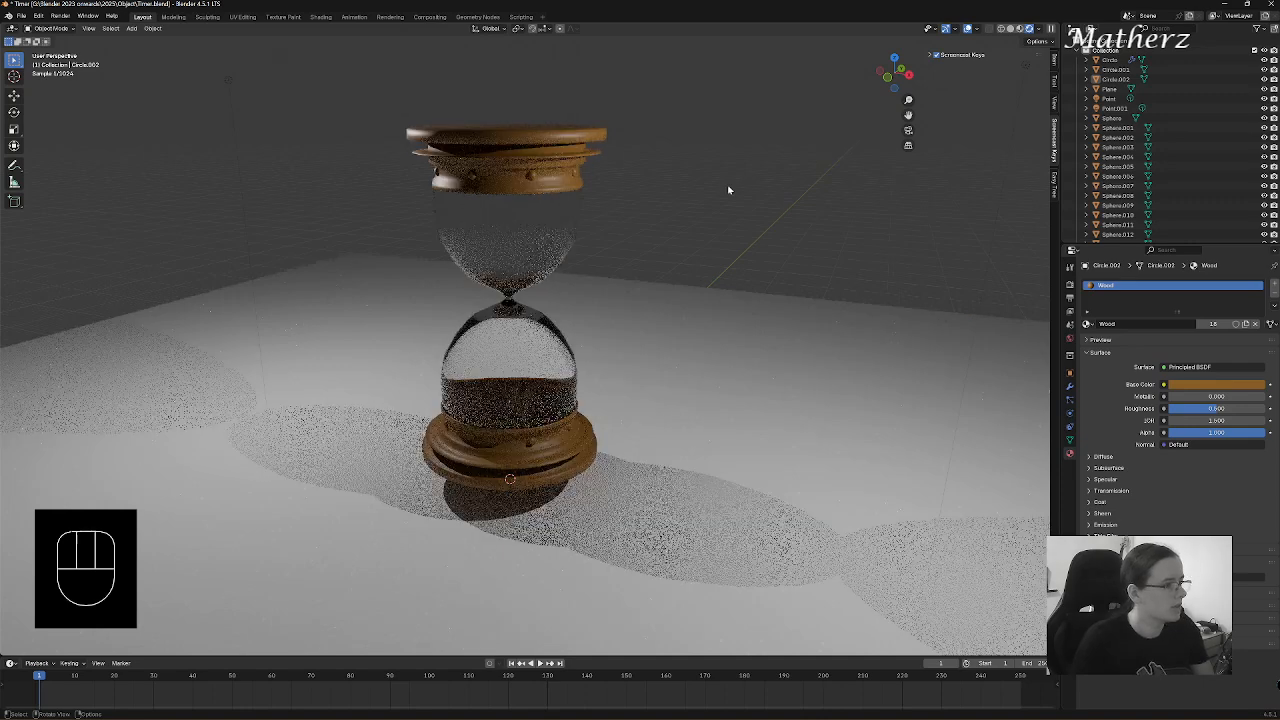
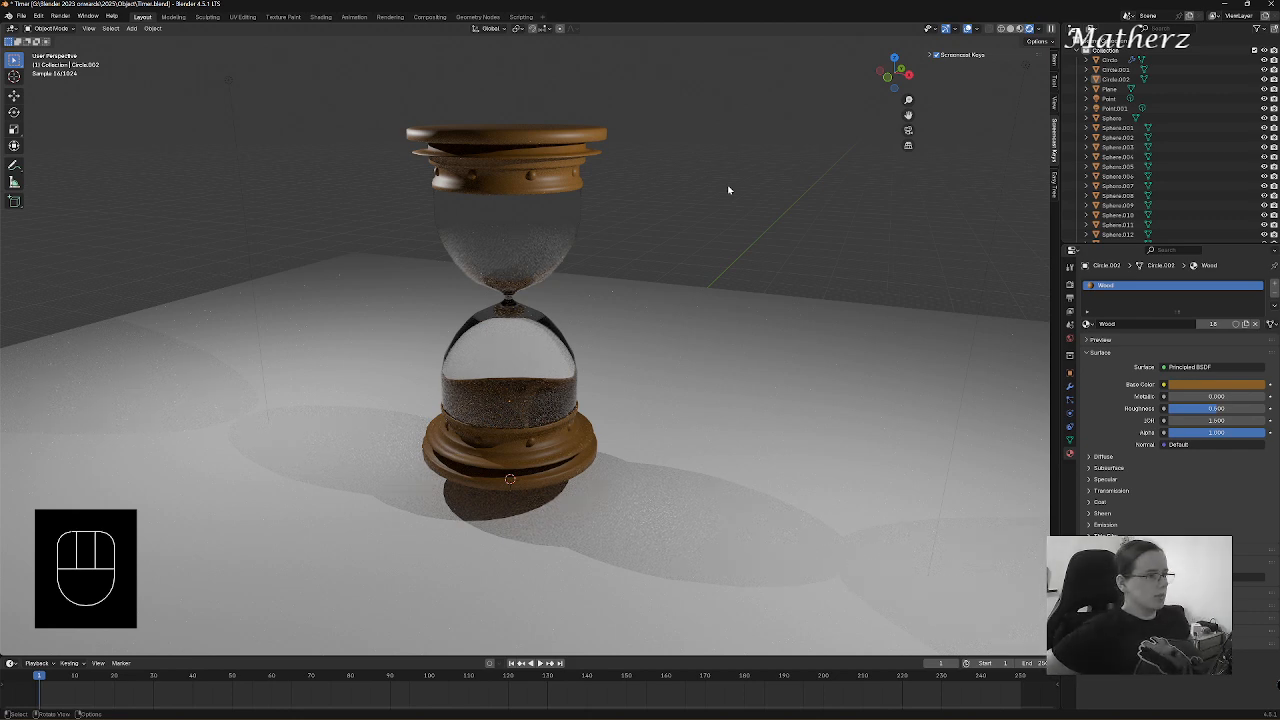
pyautogui.click(1010, 29)
# - Add a cylinder mesh at the 3D cursor beneath the hourglass
pyautogui.click(131, 28)
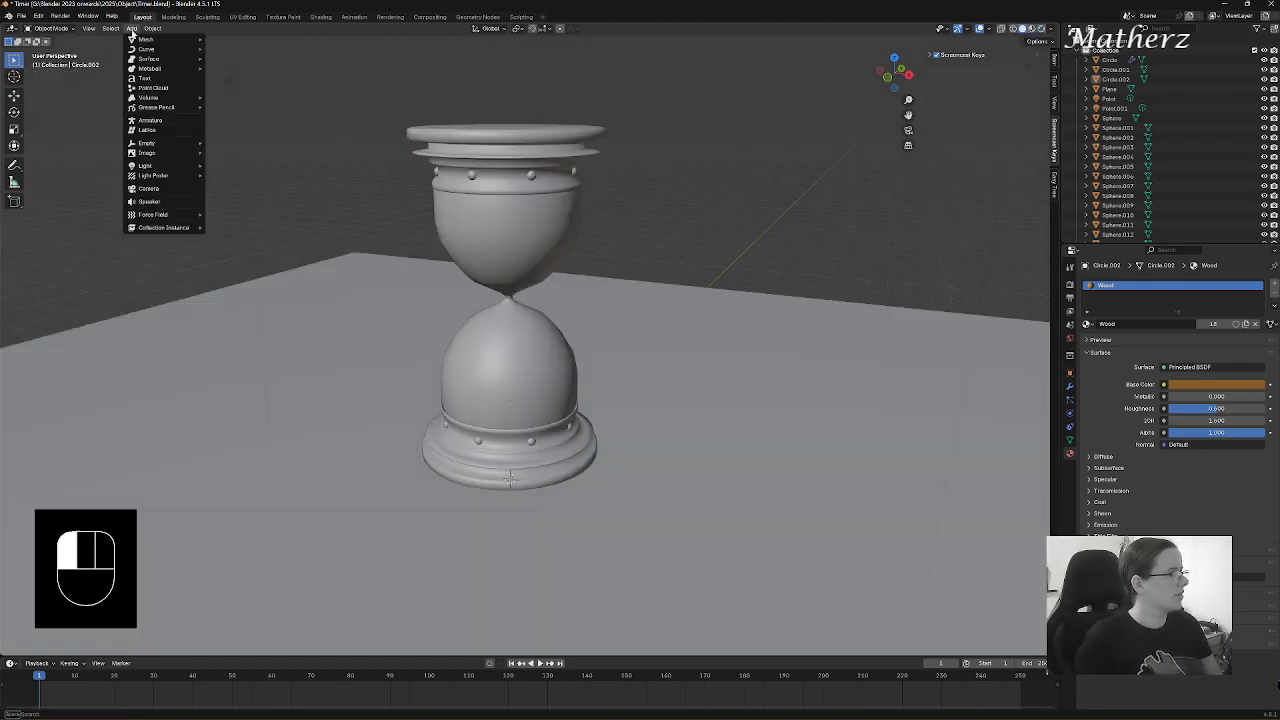
pyautogui.moveTo(146, 39)
pyautogui.click(233, 88)
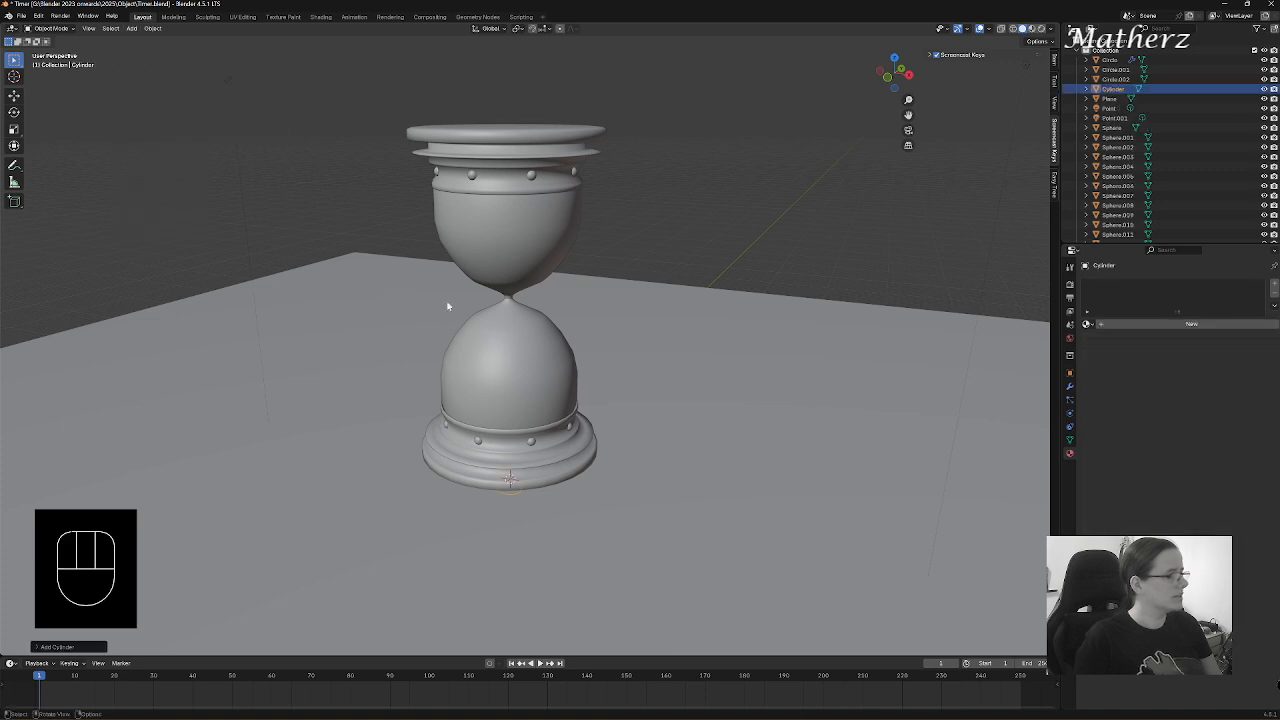
# - Move the cylinder up beside the hourglass neck and scale it into a thin vertical rod
pyautogui.press('g')
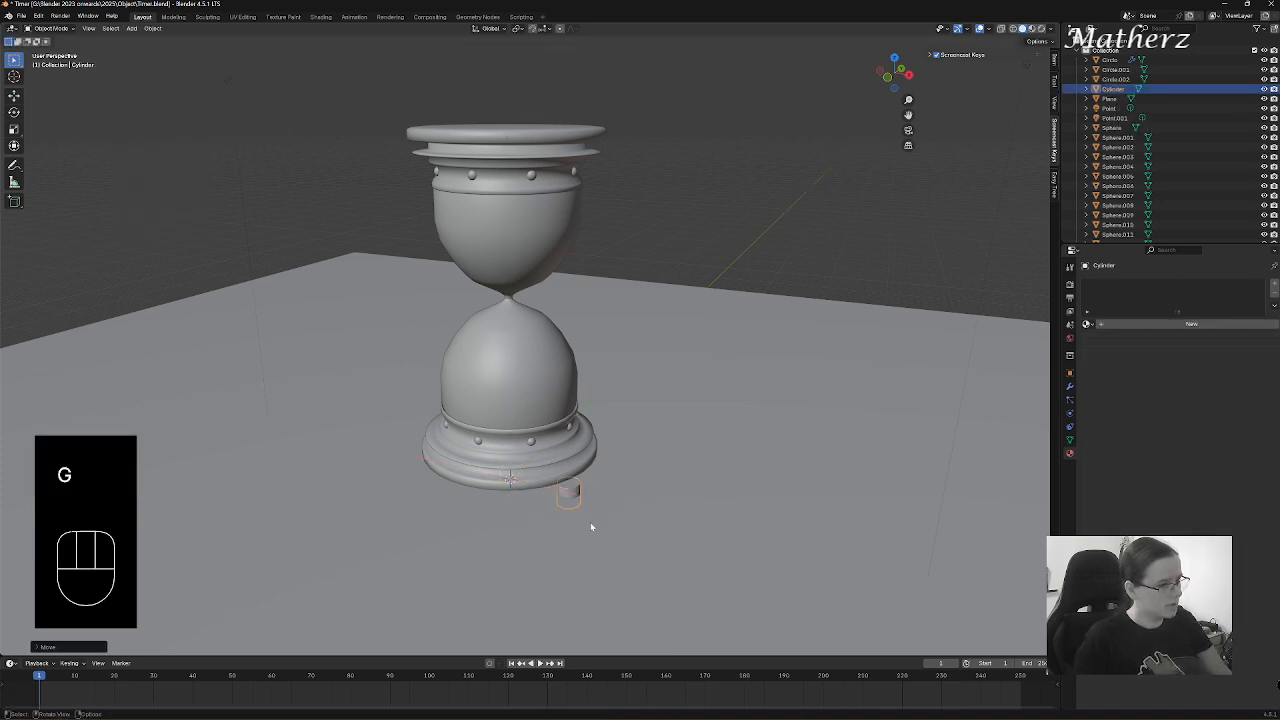
pyautogui.press('g')
pyautogui.click(587, 322)
pyautogui.press('s')
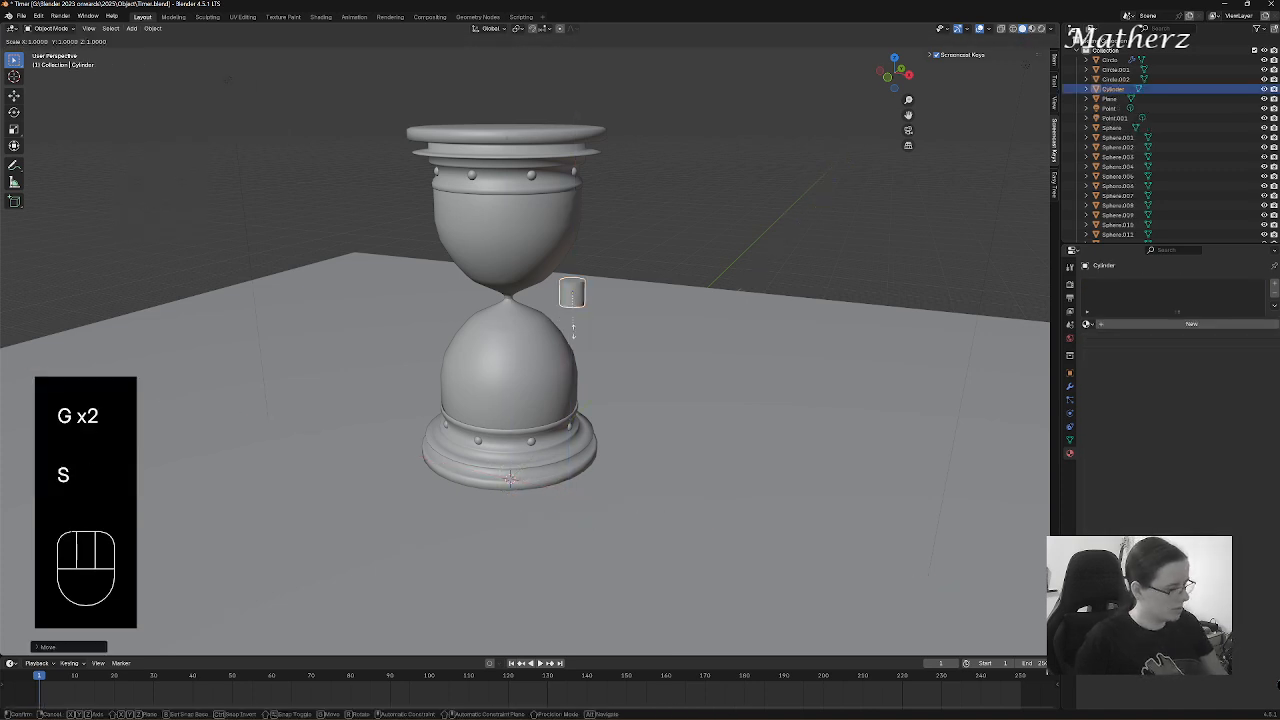
pyautogui.middleClick(579, 300)
pyautogui.click(535, 365)
pyautogui.press('s')
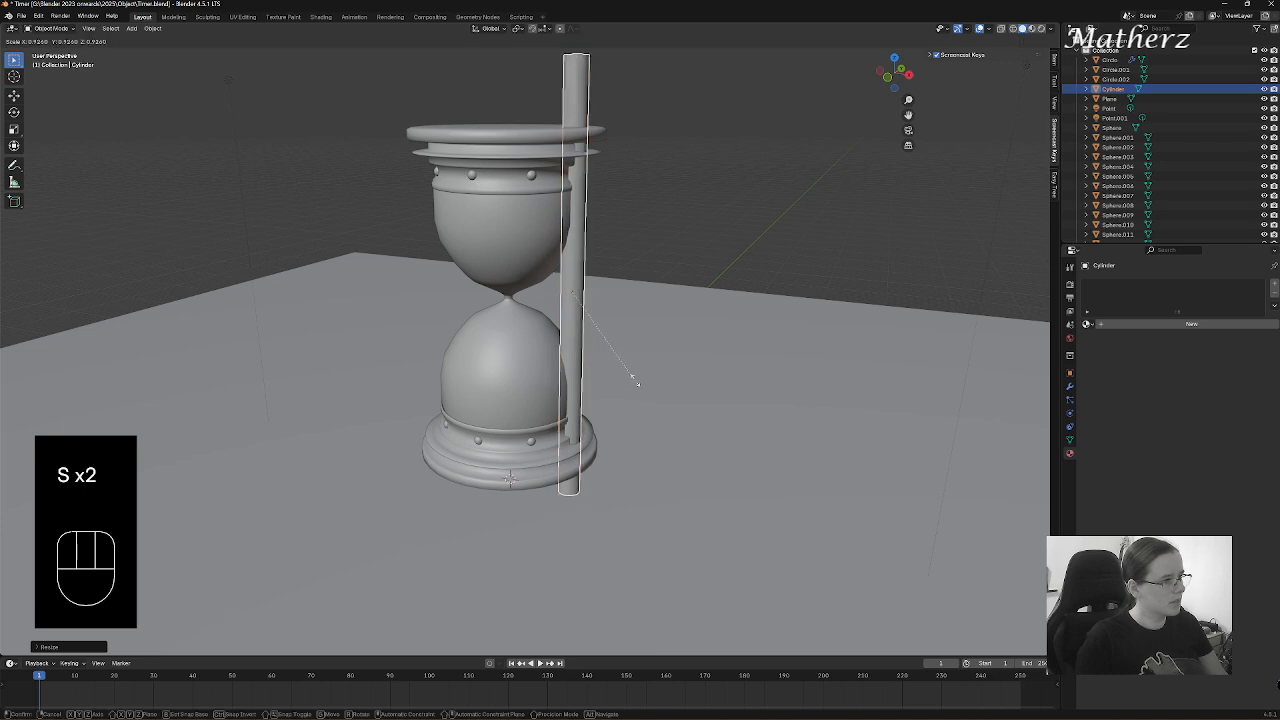
pyautogui.click(584, 320)
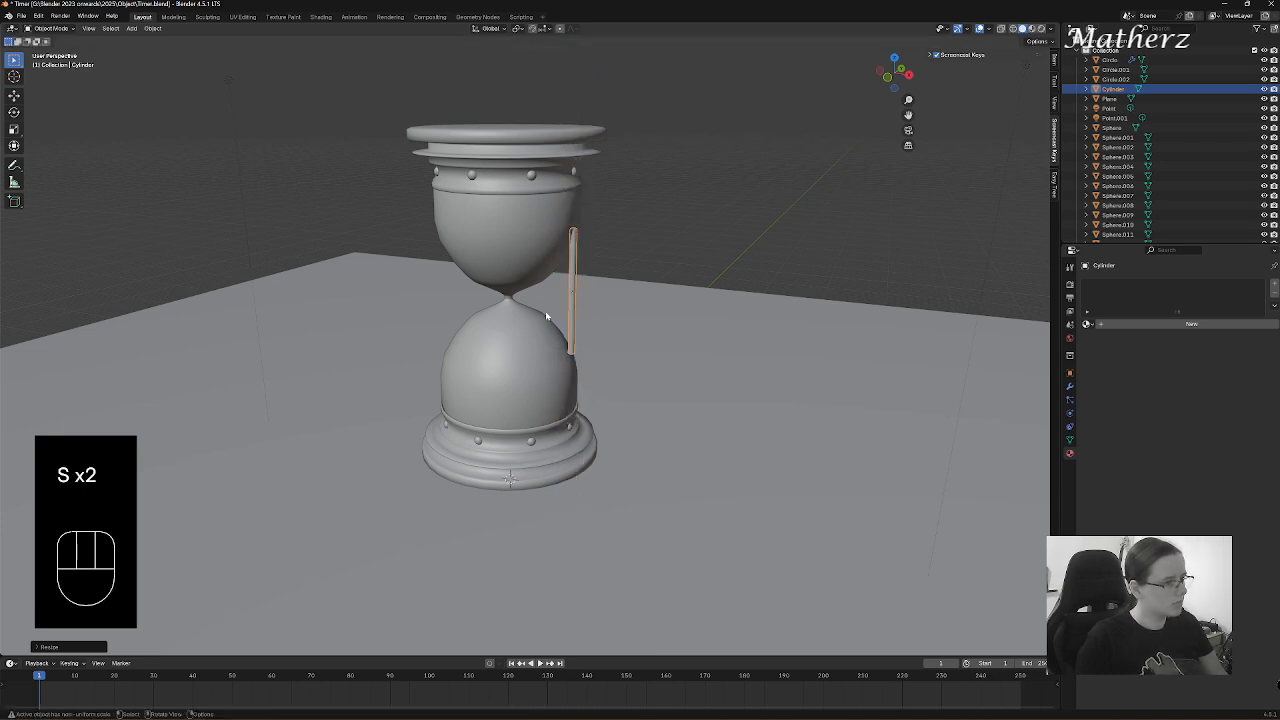
# - Try lowering the rod along Z beside the lower glass bulb, and undo the move
pyautogui.press('g')
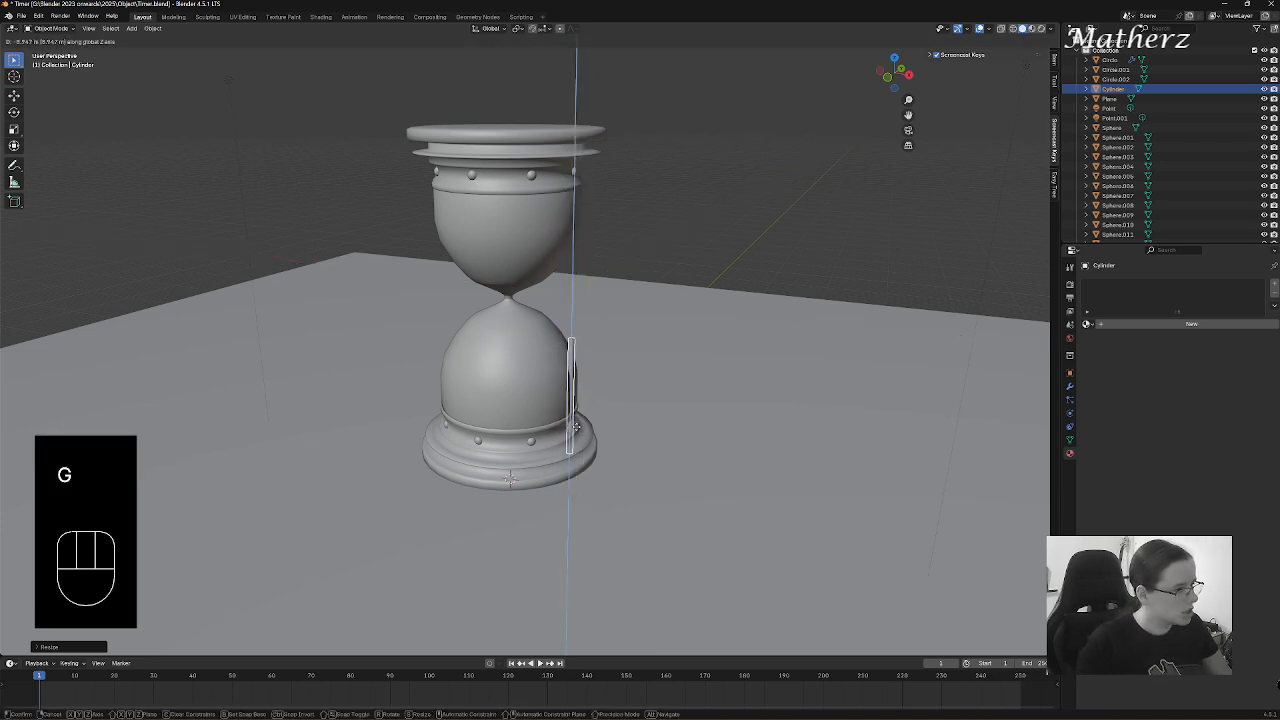
pyautogui.click(604, 434)
pyautogui.scroll(2, 605, 435)
pyautogui.scroll(-2, 613, 444)
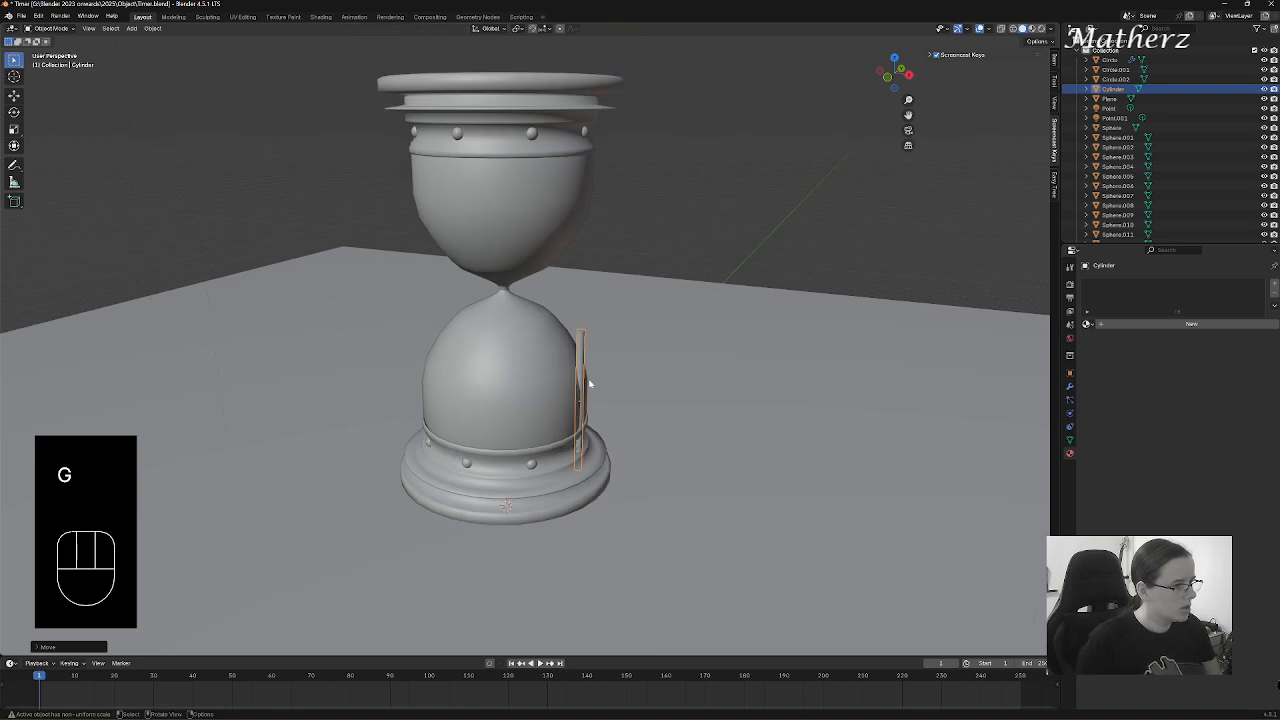
pyautogui.hotkey('ctrl', 'z')
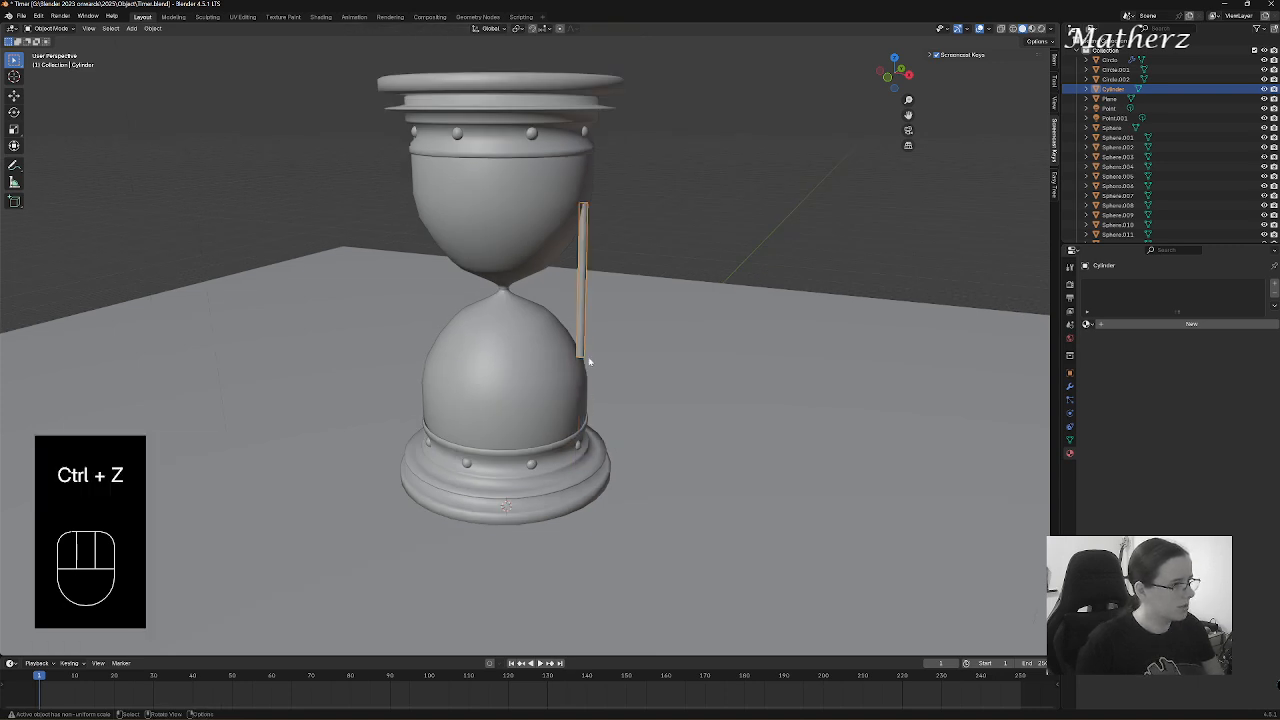
# - Shorten the rod along Z into a small peg beside the hourglass neck
pyautogui.press('s')
pyautogui.moveTo(598, 345); pyautogui.dragTo(591, 315, button='middle')
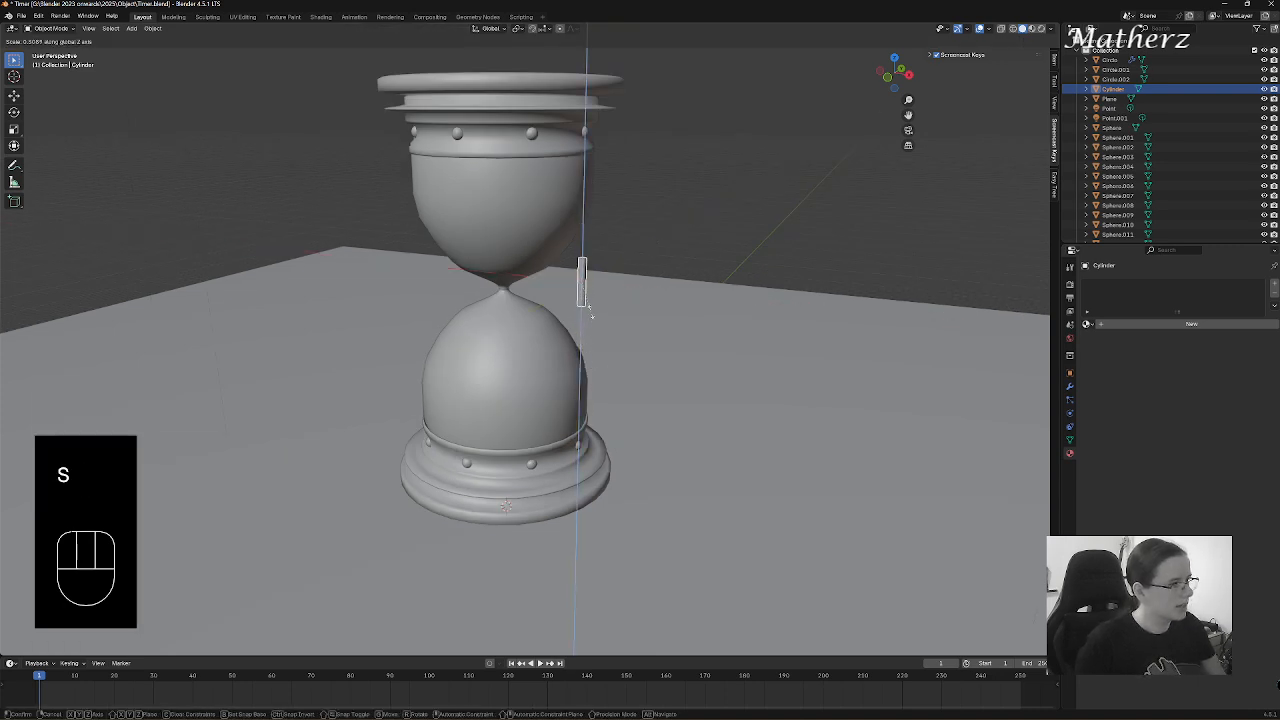
pyautogui.click(589, 297)
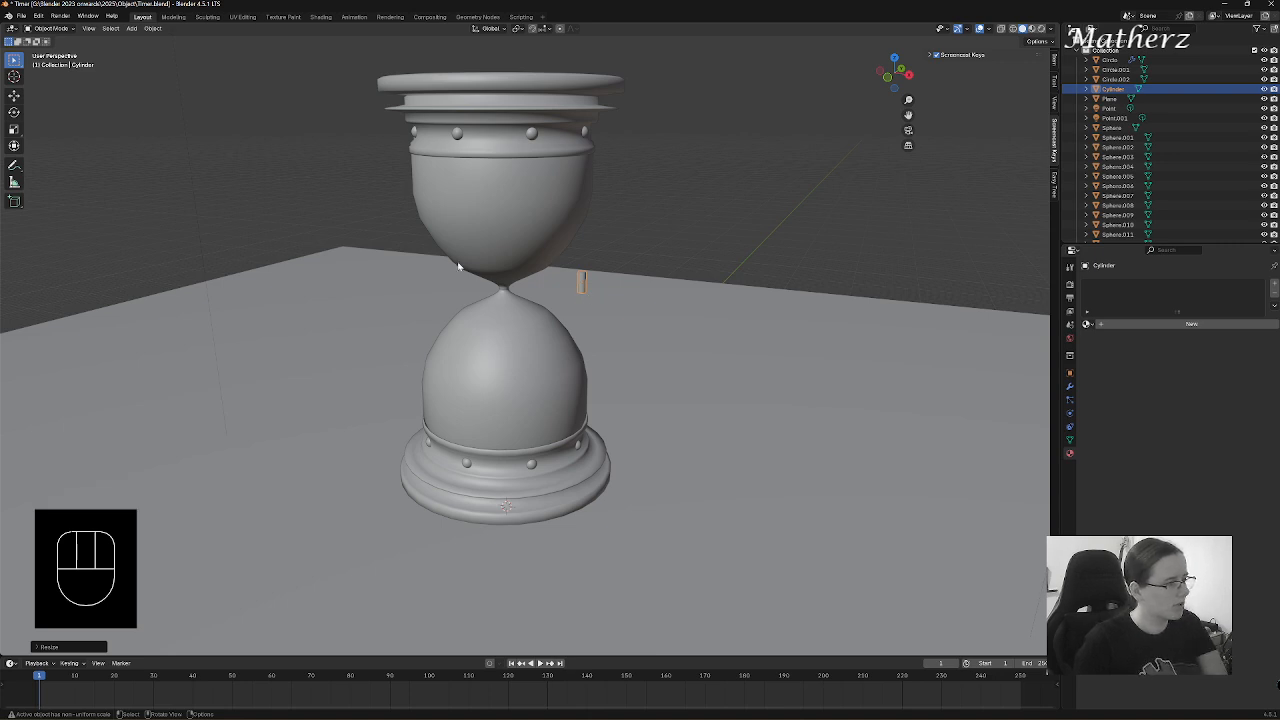
# - Delete the cylinder and add a circle mesh at the 3D cursor in its place
pyautogui.press('Delete')
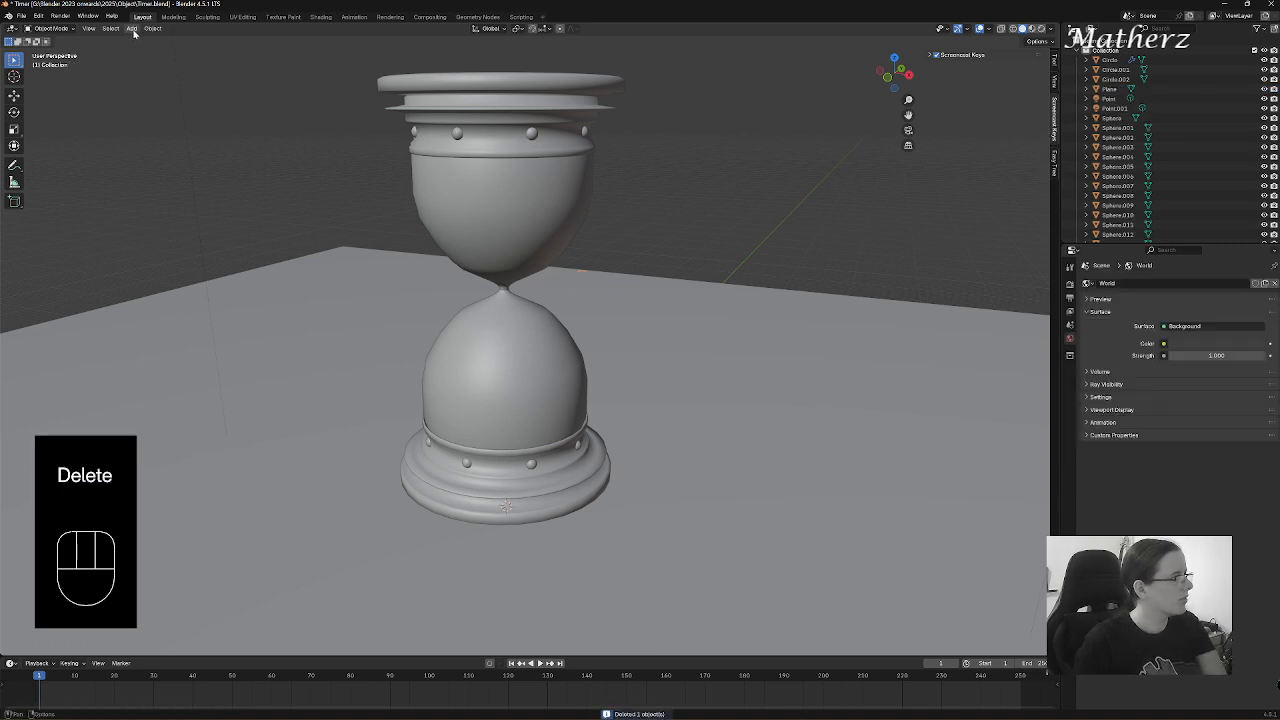
pyautogui.click(132, 28)
pyautogui.moveTo(140, 41)
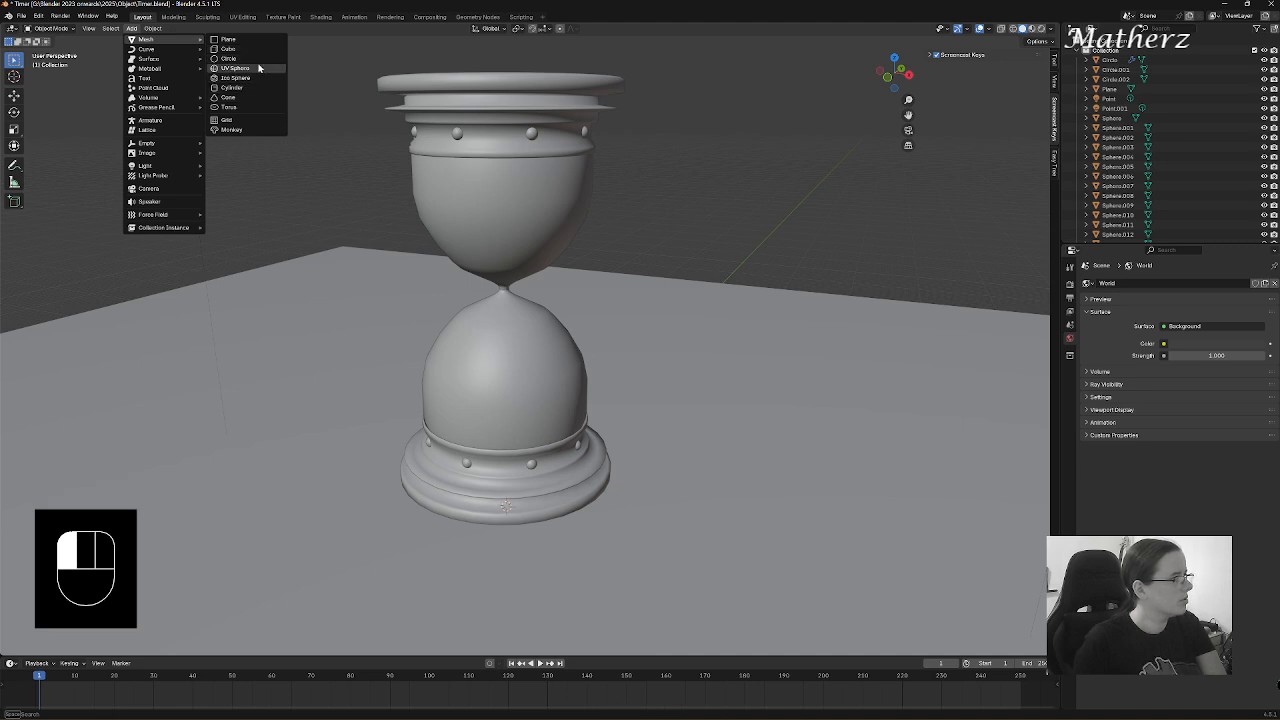
pyautogui.click(257, 59)
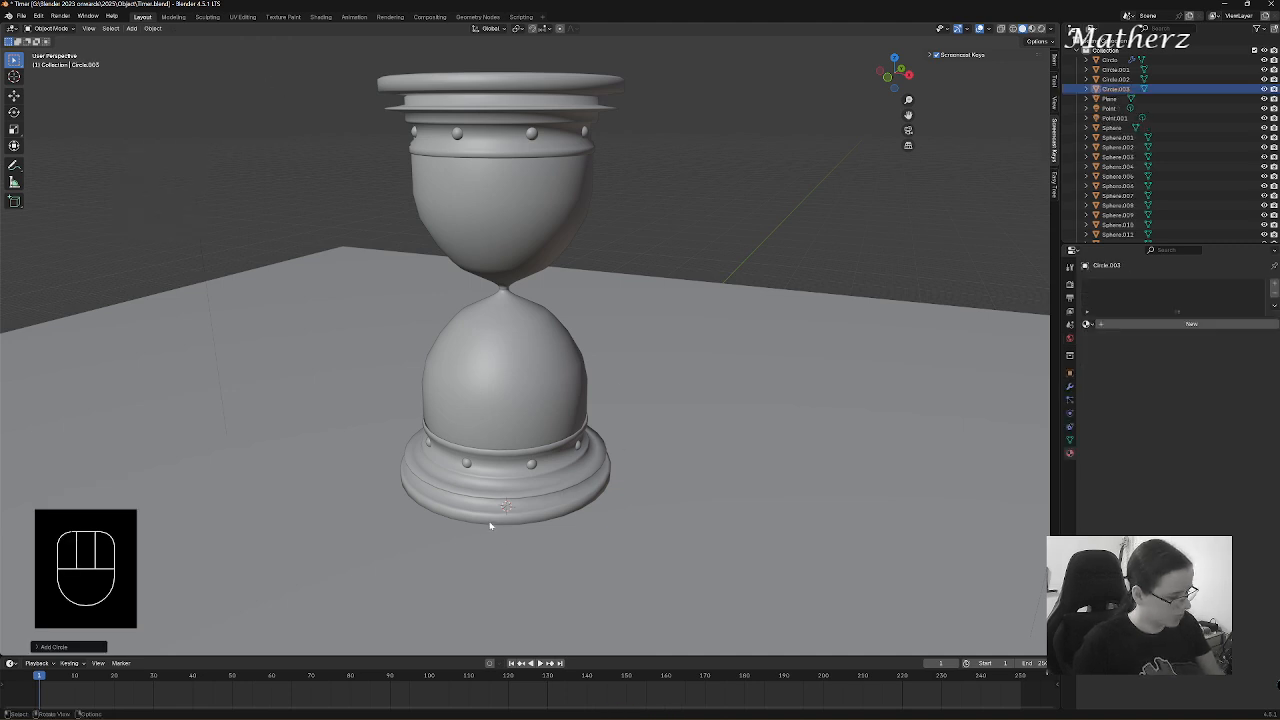
# - Raise the circle along Z to the height of the hourglass neck and move it sideways clear of the glass bulbs
pyautogui.press('g')
pyautogui.press('z')
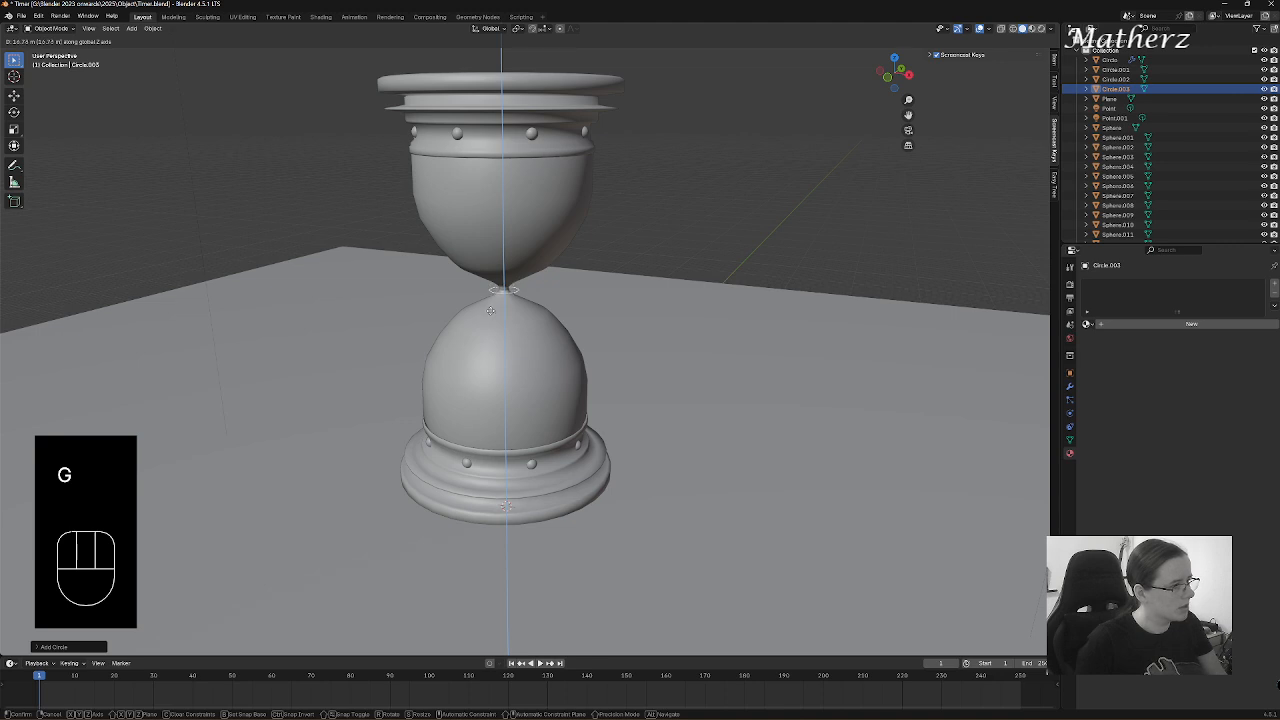
pyautogui.click(493, 314)
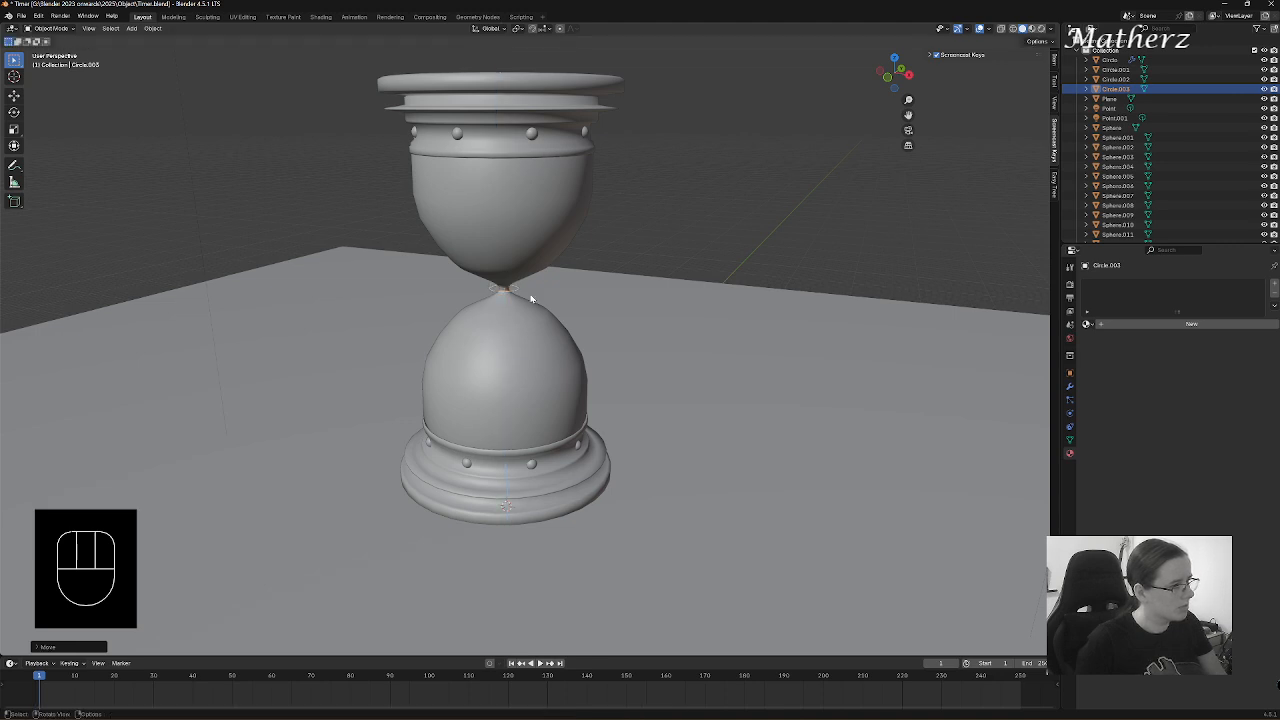
pyautogui.press('g')
pyautogui.moveTo(590, 347); pyautogui.dragTo(650, 354, button='middle')
pyautogui.click(659, 354)
pyautogui.scroll(4, 727, 330)
pyautogui.keyDown('shift'); pyautogui.moveTo(838, 302); pyautogui.dragTo(640, 370, button='middle'); pyautogui.keyUp('shift')
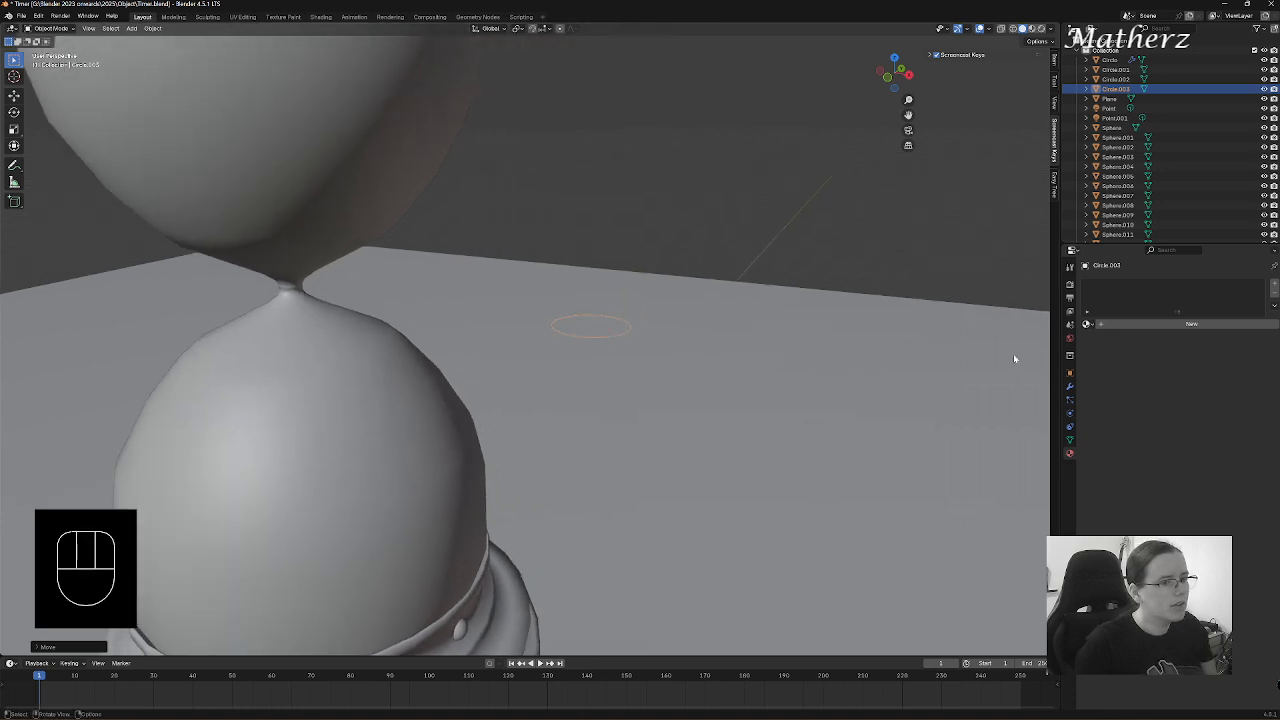
# - Add a Mirror modifier to the circle beside the hourglass and mirror it on the Z axis only
pyautogui.click(1069, 385)
pyautogui.click(1200, 282)
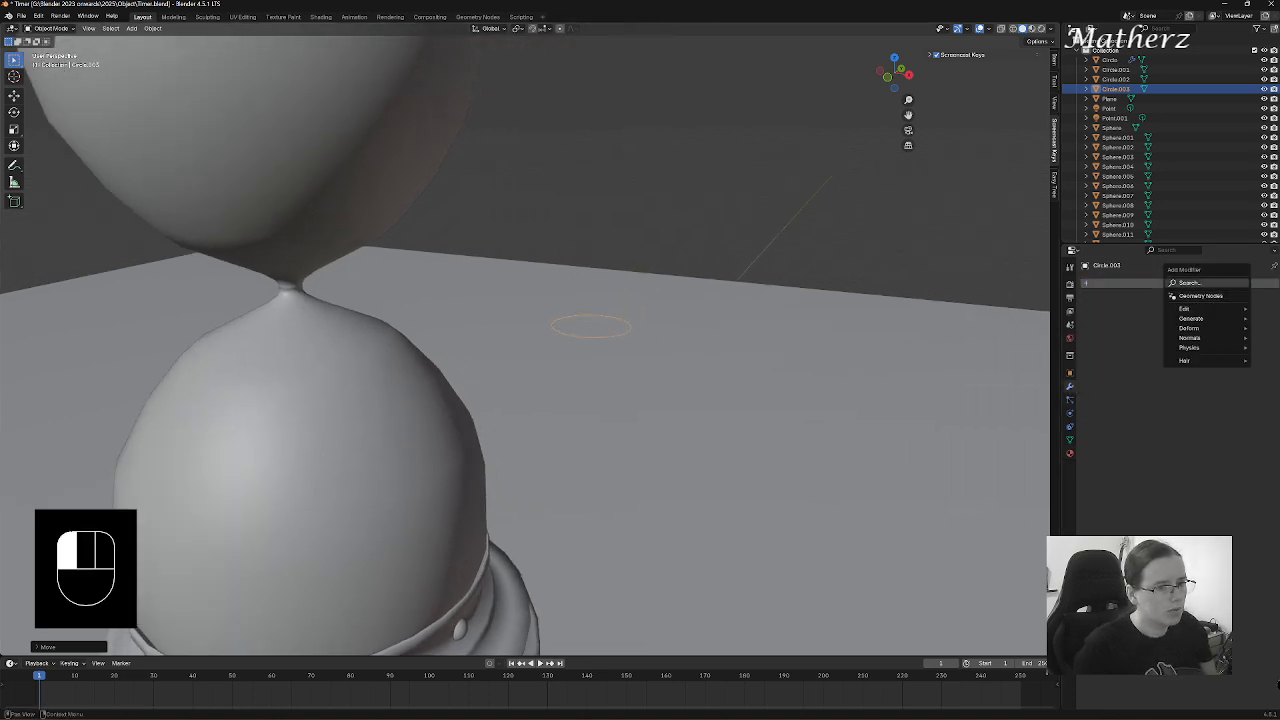
pyautogui.click(1204, 284)
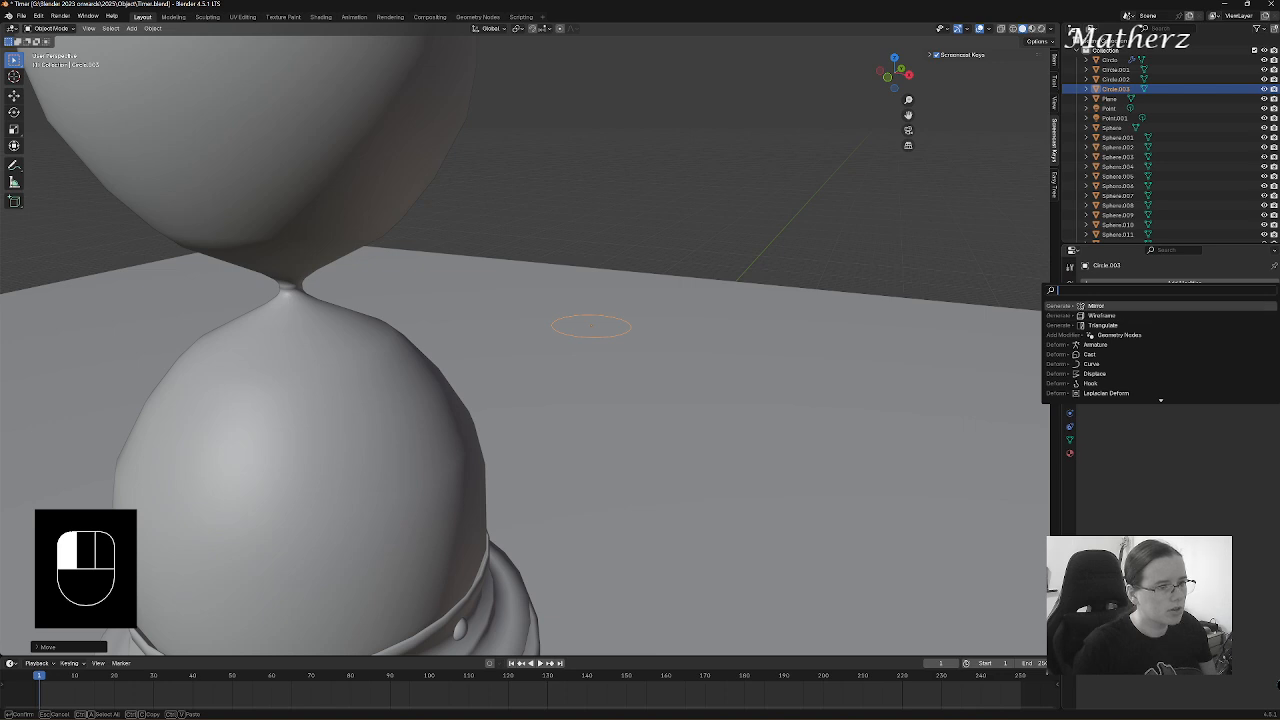
pyautogui.click(1119, 306)
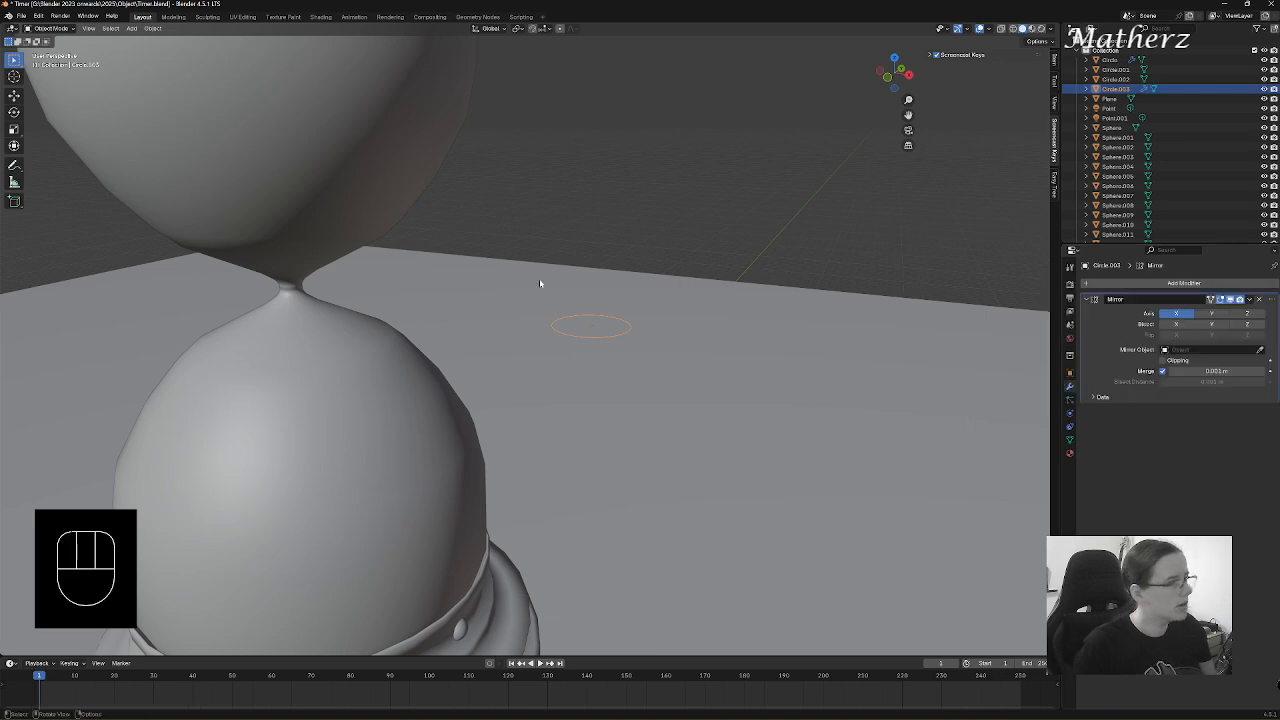
pyautogui.click(1186, 315)
# - In Edit Mode, extrude the circle a short distance up along Z and scale the new ring in slightly
pyautogui.click(74, 29)
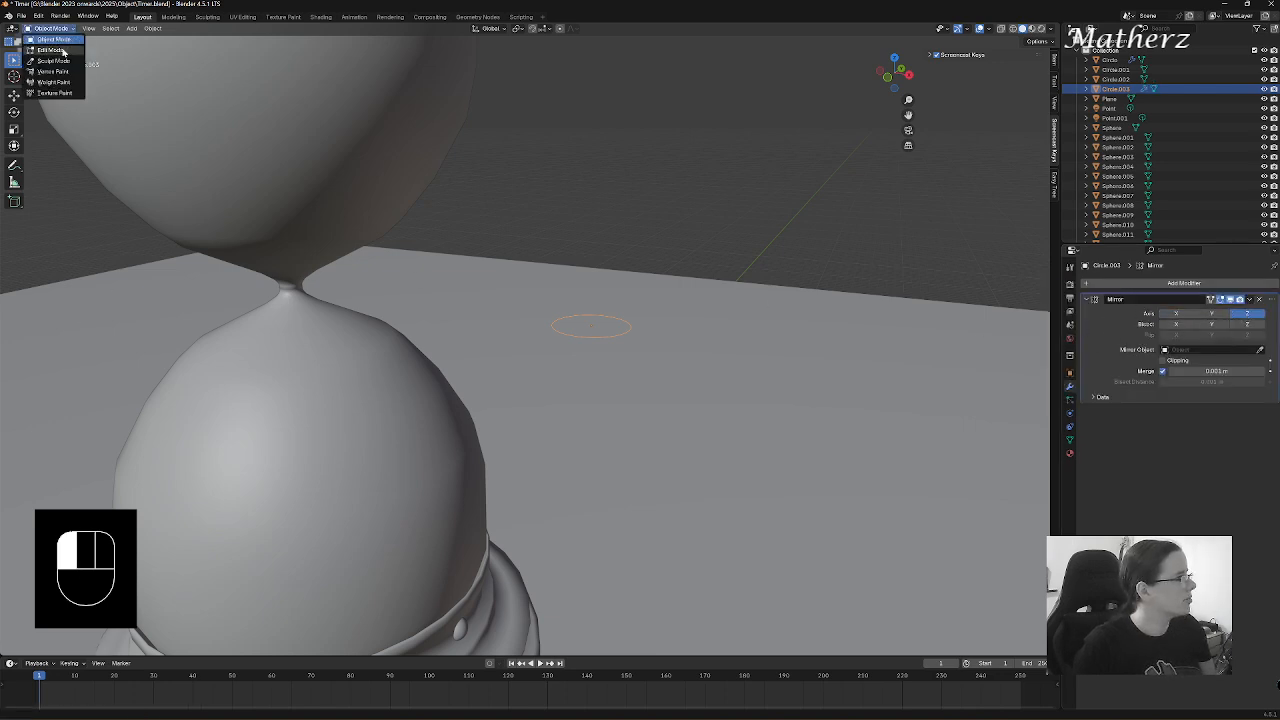
pyautogui.click(64, 53)
pyautogui.press('e')
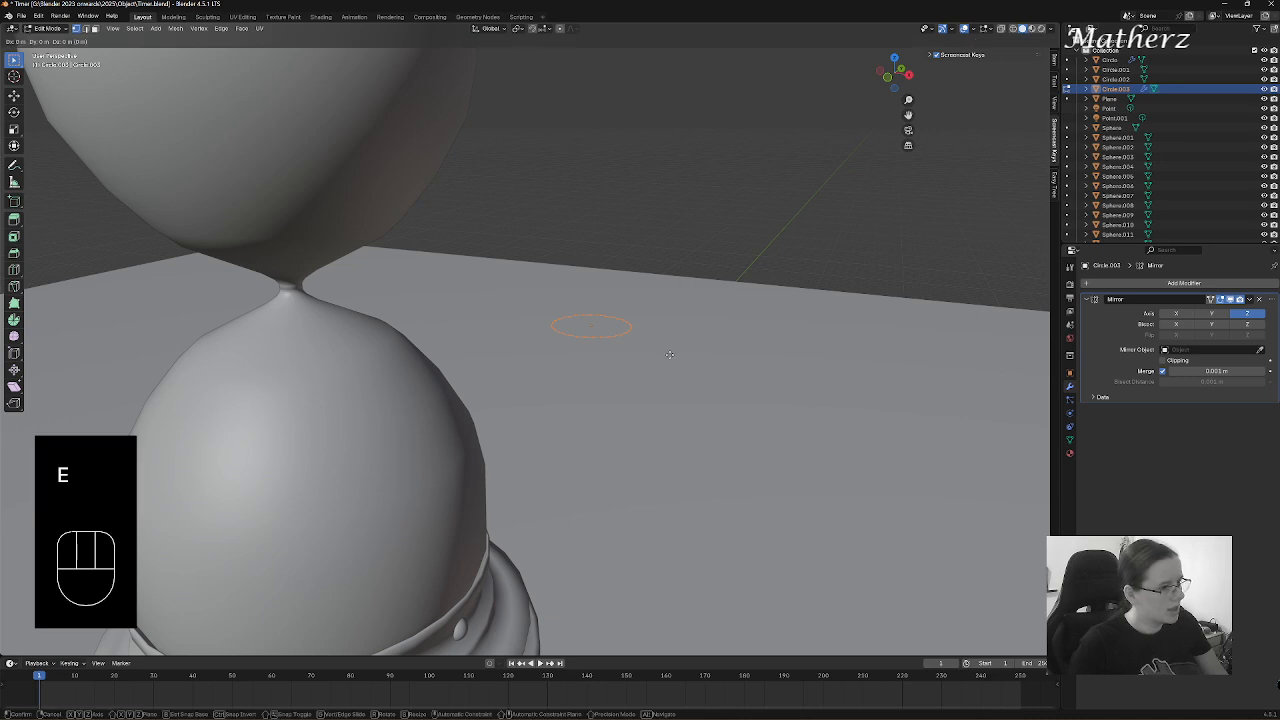
pyautogui.moveTo(666, 327); pyautogui.dragTo(668, 316, button='middle')
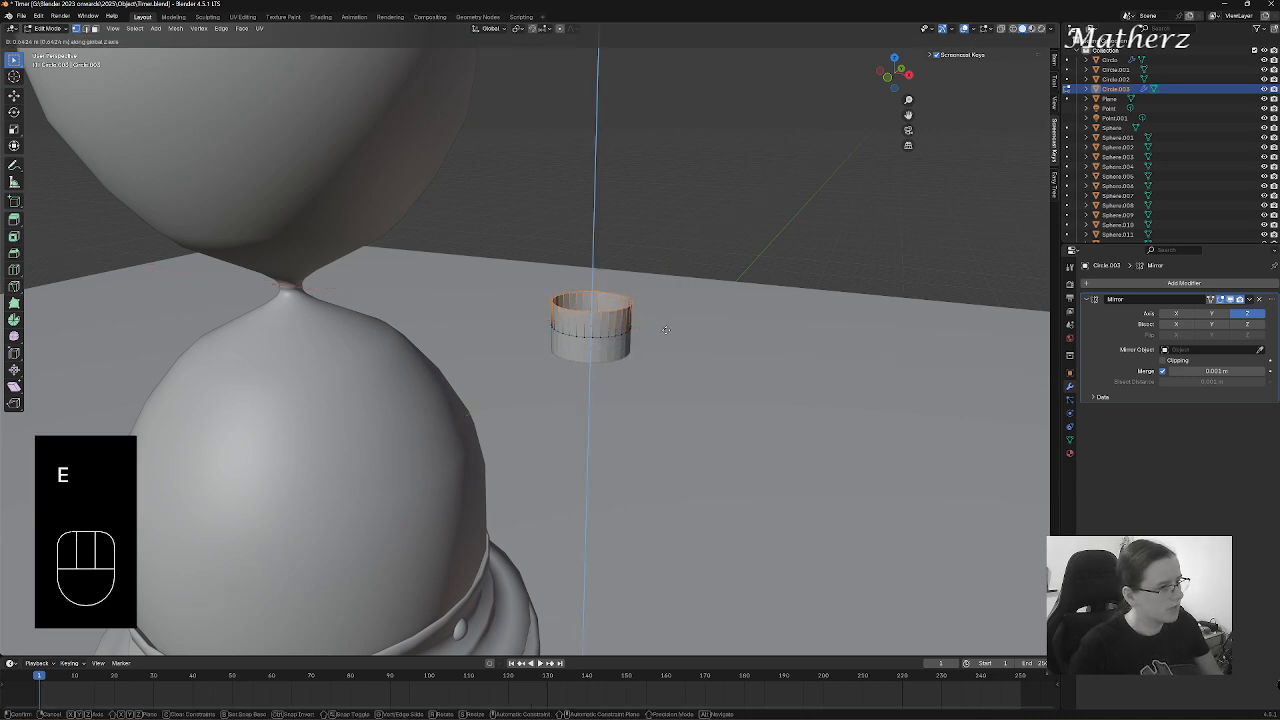
pyautogui.click(662, 343)
pyautogui.press('s')
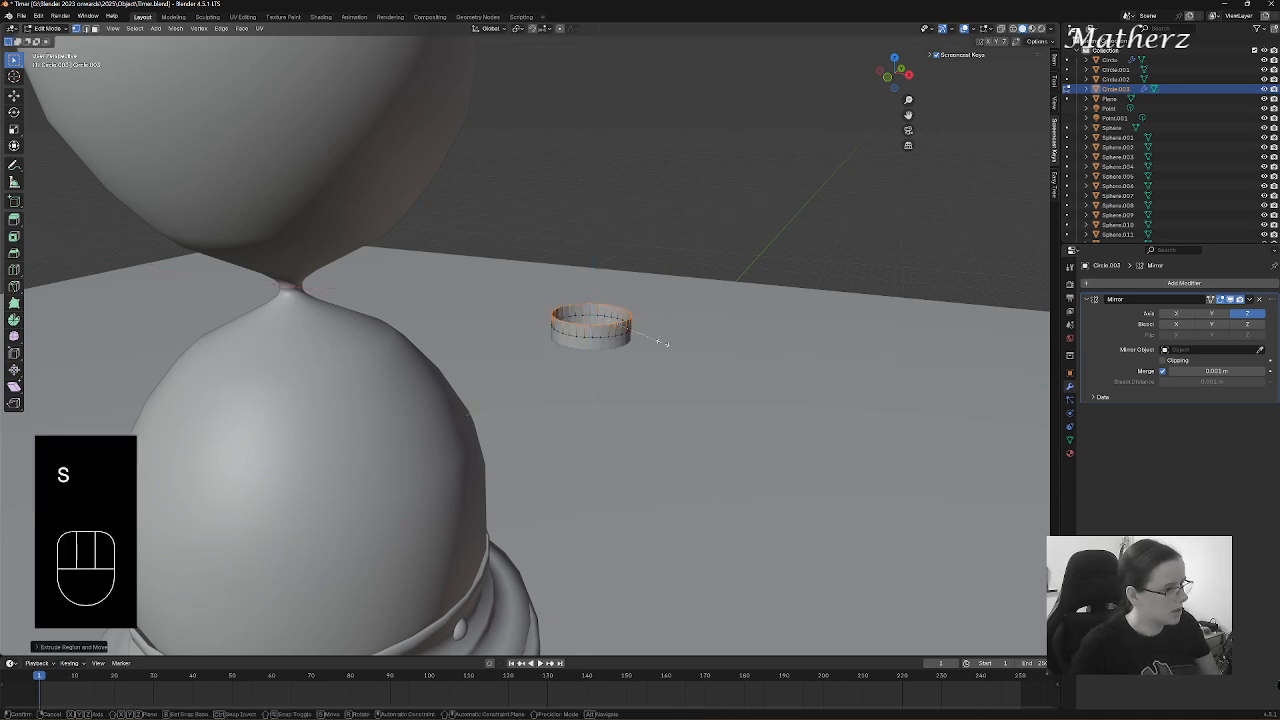
pyautogui.click(655, 341)
# - Extrude the upper ring of the short band up along Z and scale it inward to start rounding the central knob
pyautogui.press('e')
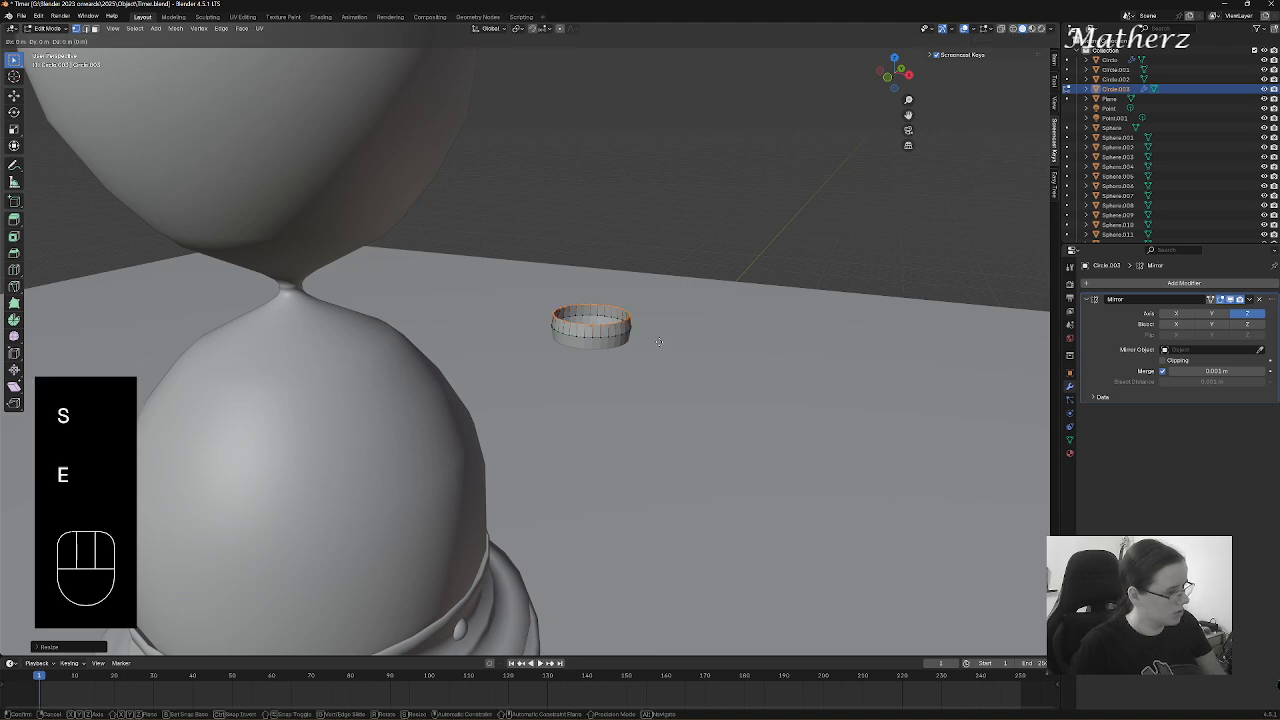
pyautogui.moveTo(660, 326); pyautogui.dragTo(654, 325, button='middle')
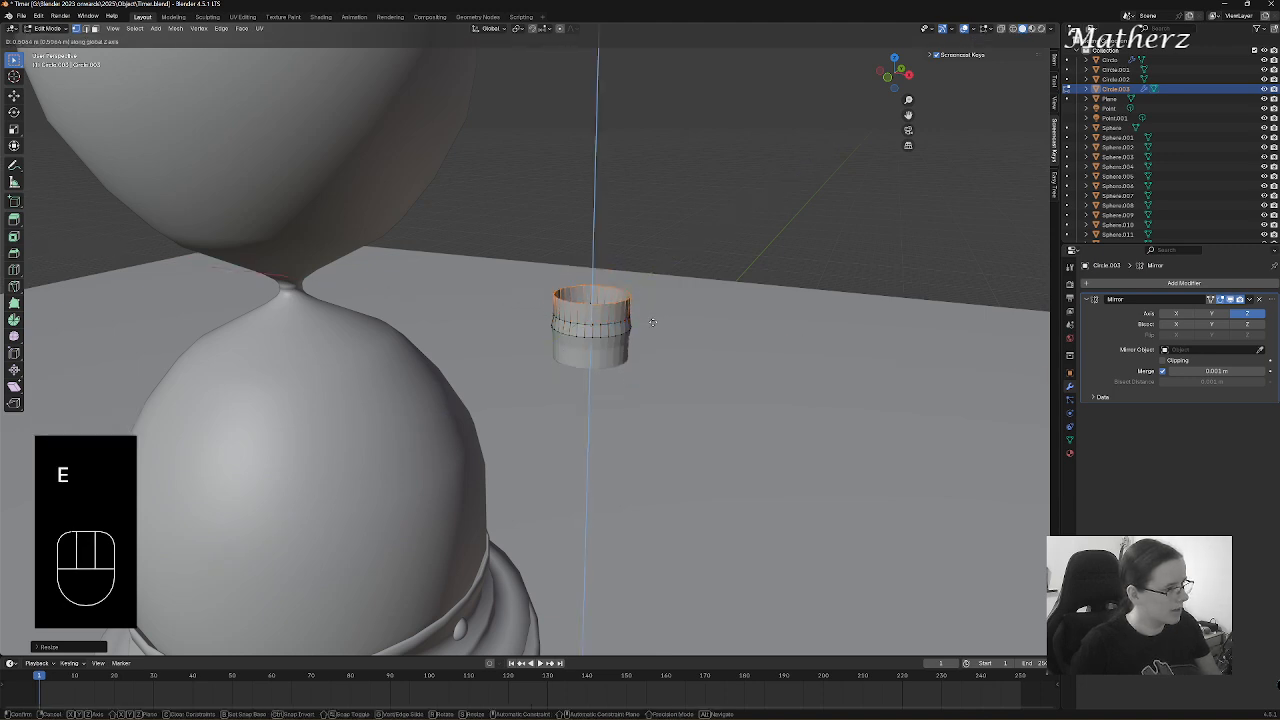
pyautogui.click(652, 324)
pyautogui.press('s')
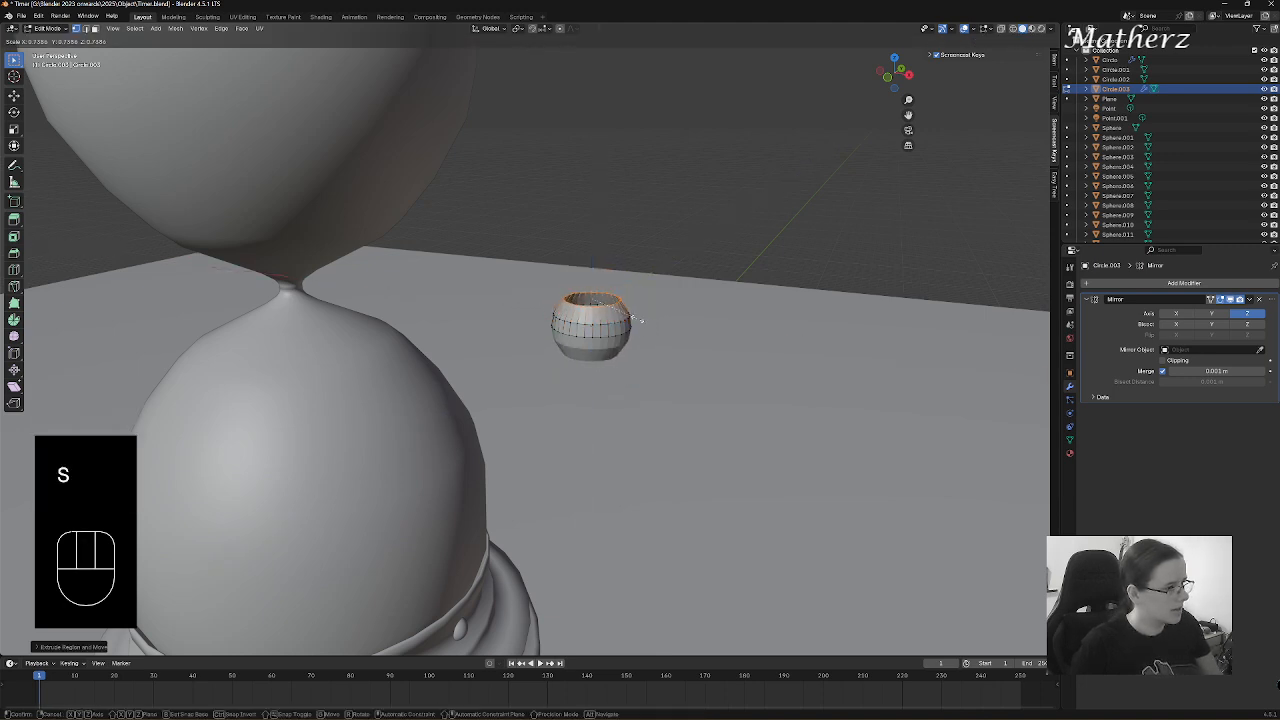
pyautogui.click(634, 320)
# - Extrude the knob's upper ring up along Z once more and narrow it to shaft width to finish the rounded shape
pyautogui.press('e')
pyautogui.moveTo(632, 313); pyautogui.dragTo(629, 309, button='middle')
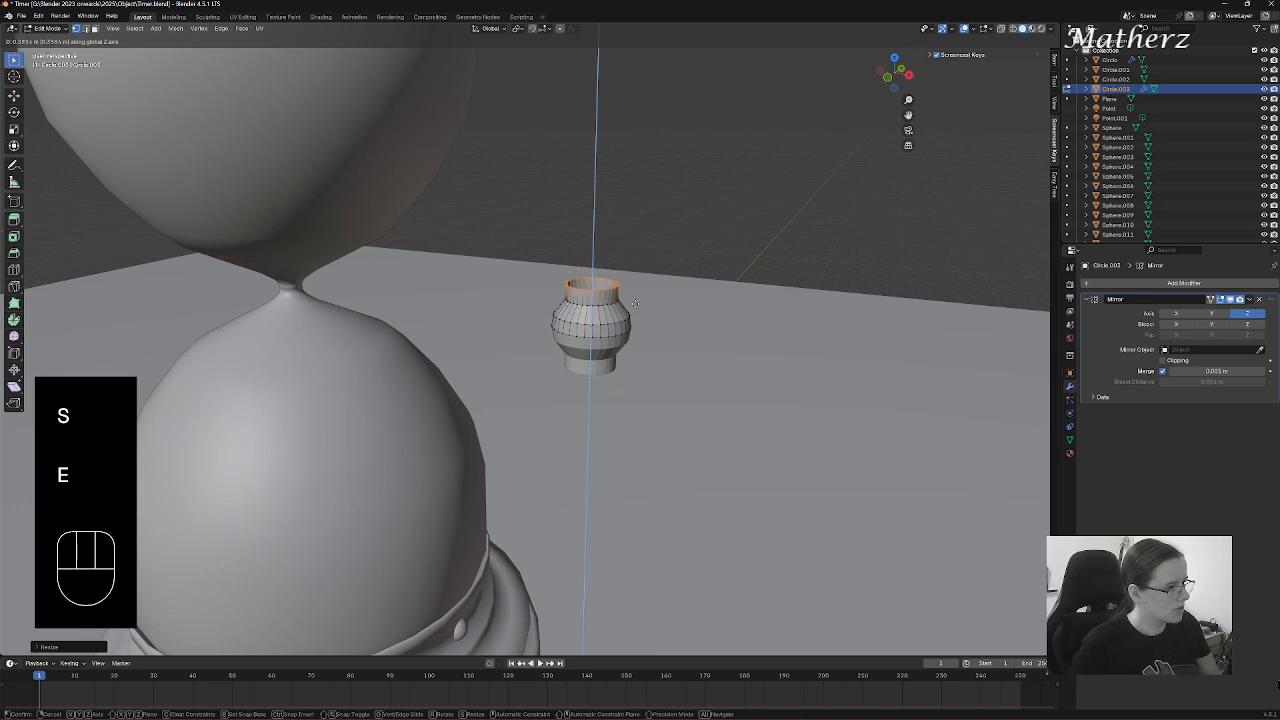
pyautogui.click(628, 308)
pyautogui.press('s')
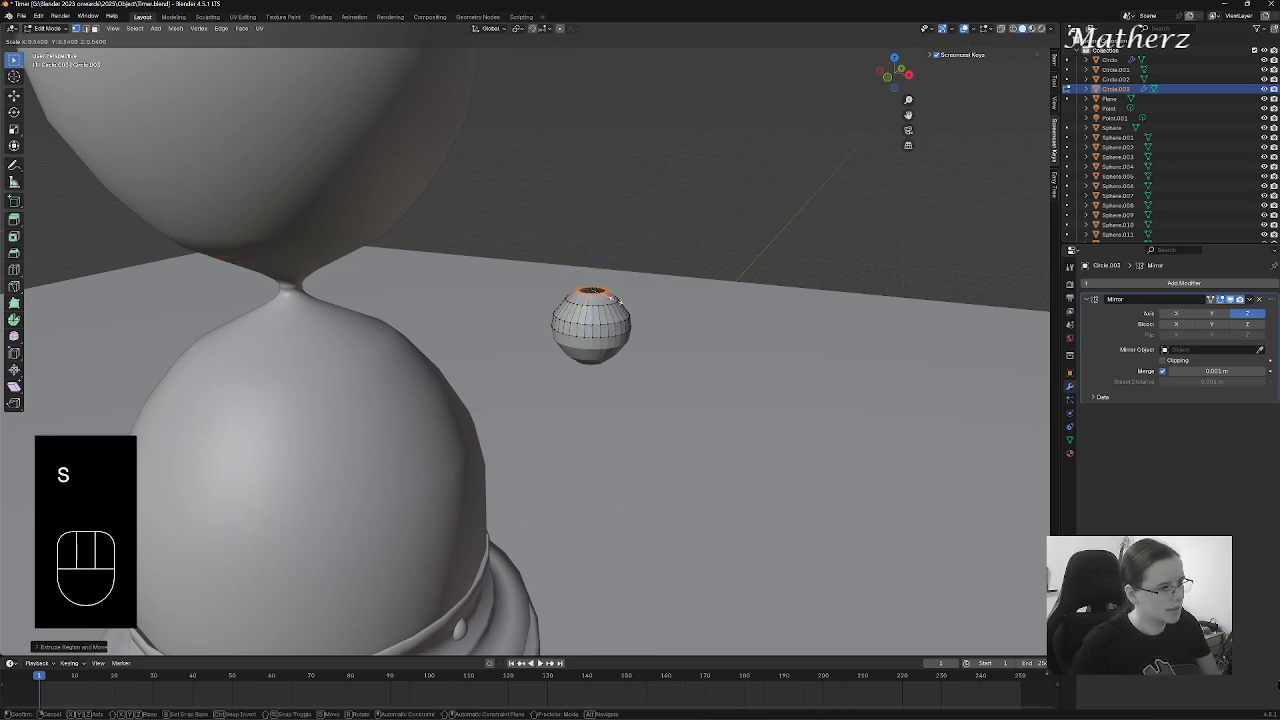
pyautogui.click(619, 302)
# - Extrude the narrow ring above the central knob far upward to form a long thin shaft
pyautogui.press('e')
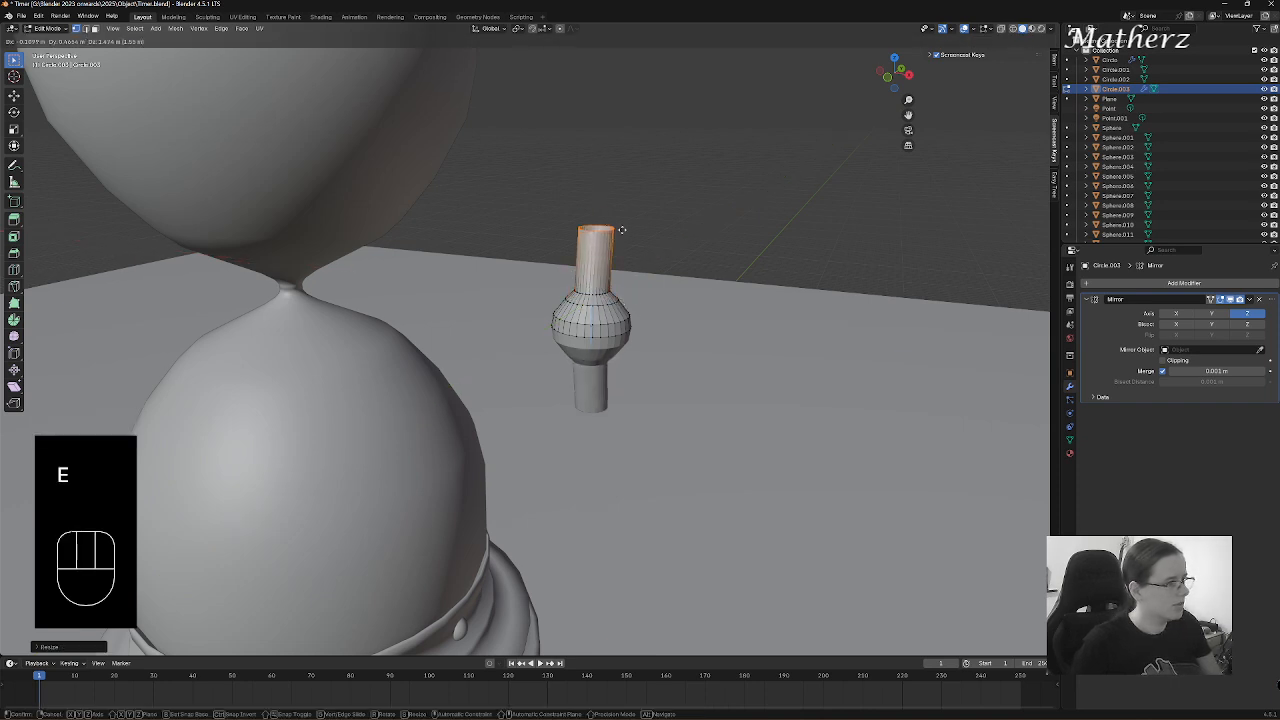
pyautogui.click(613, 119)
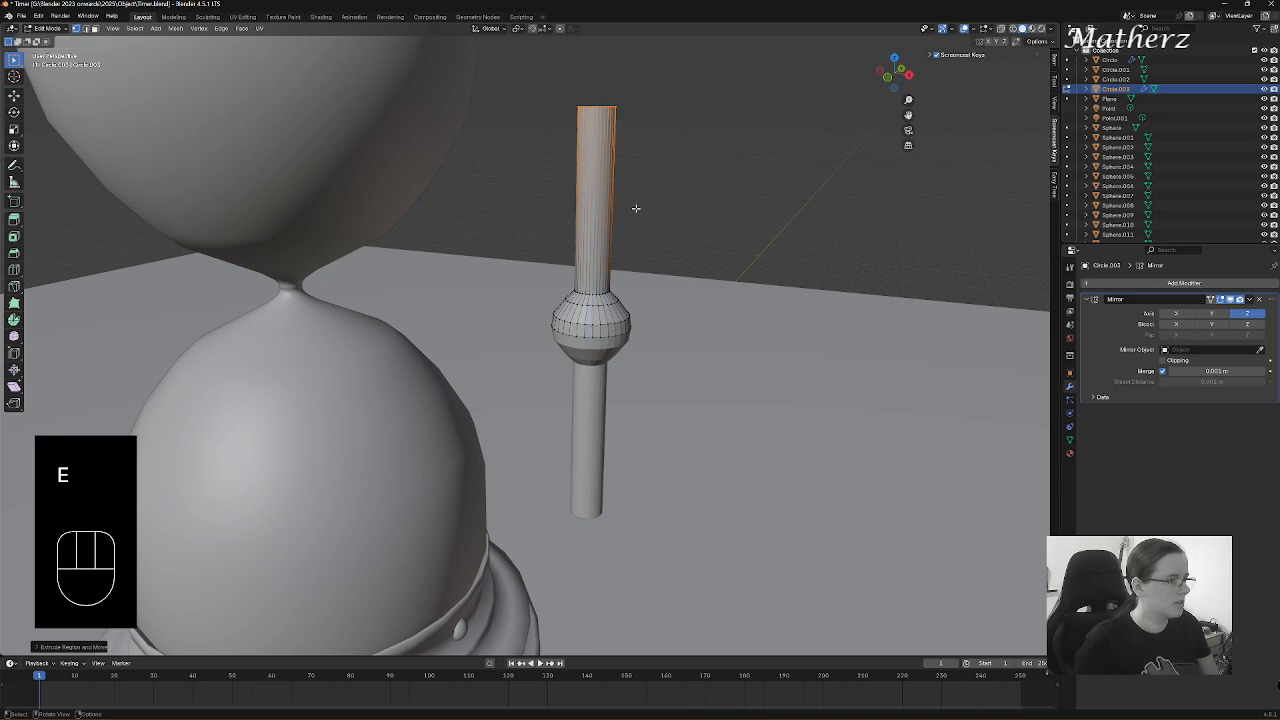
pyautogui.keyDown('shift'); pyautogui.moveTo(674, 229); pyautogui.dragTo(653, 356, button='middle'); pyautogui.keyUp('shift')
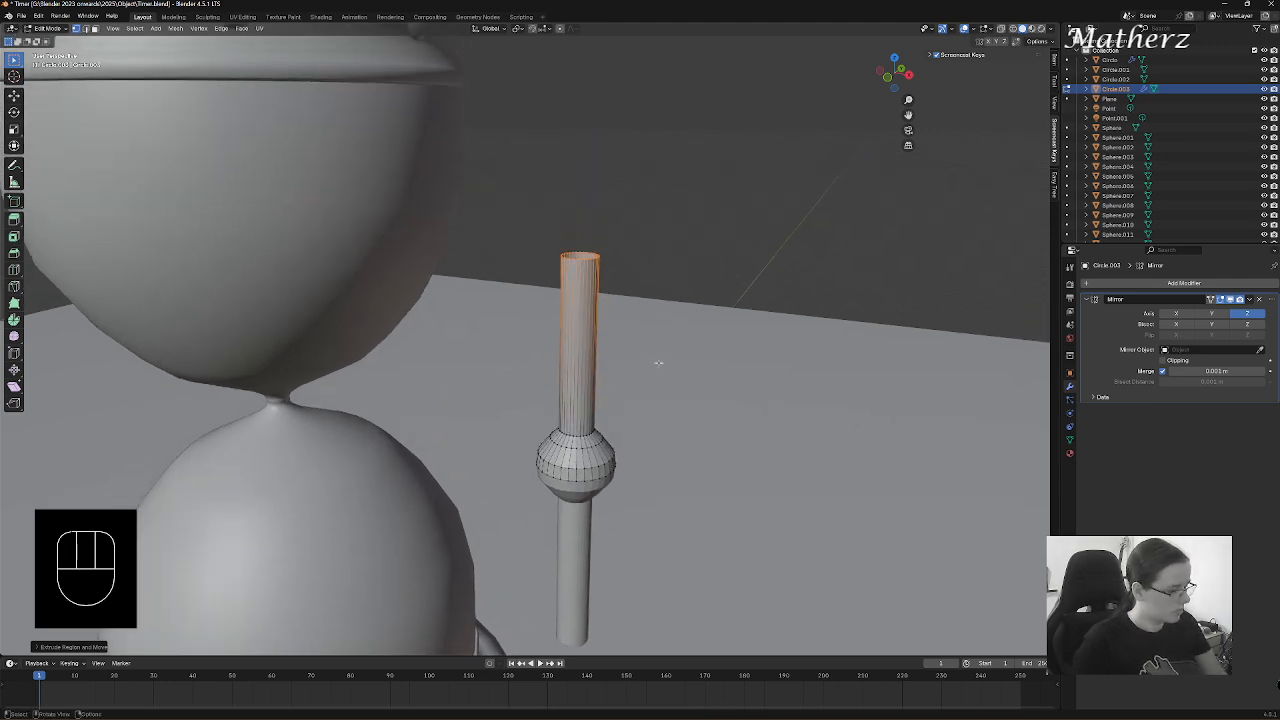
# - Extrude the shaft's top ring up about 0.28 m along Z and scale it outward into a small flare
pyautogui.press('e')
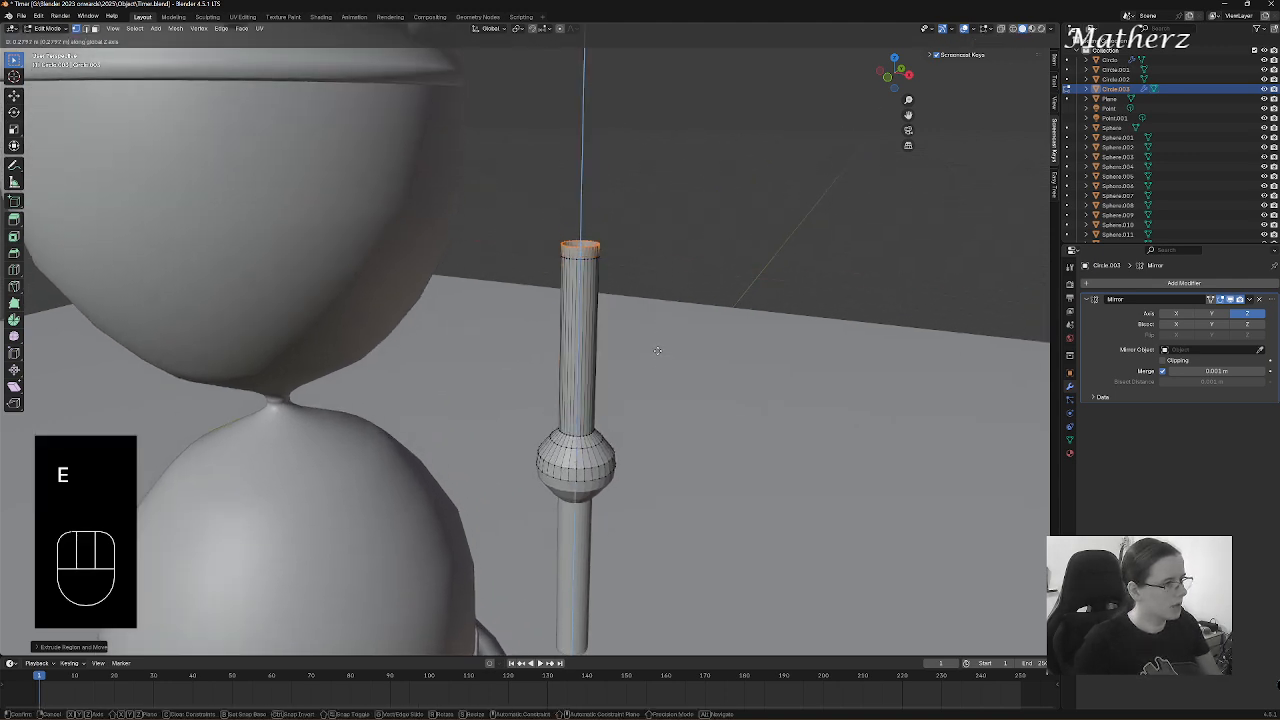
pyautogui.click(657, 351)
pyautogui.press('s')
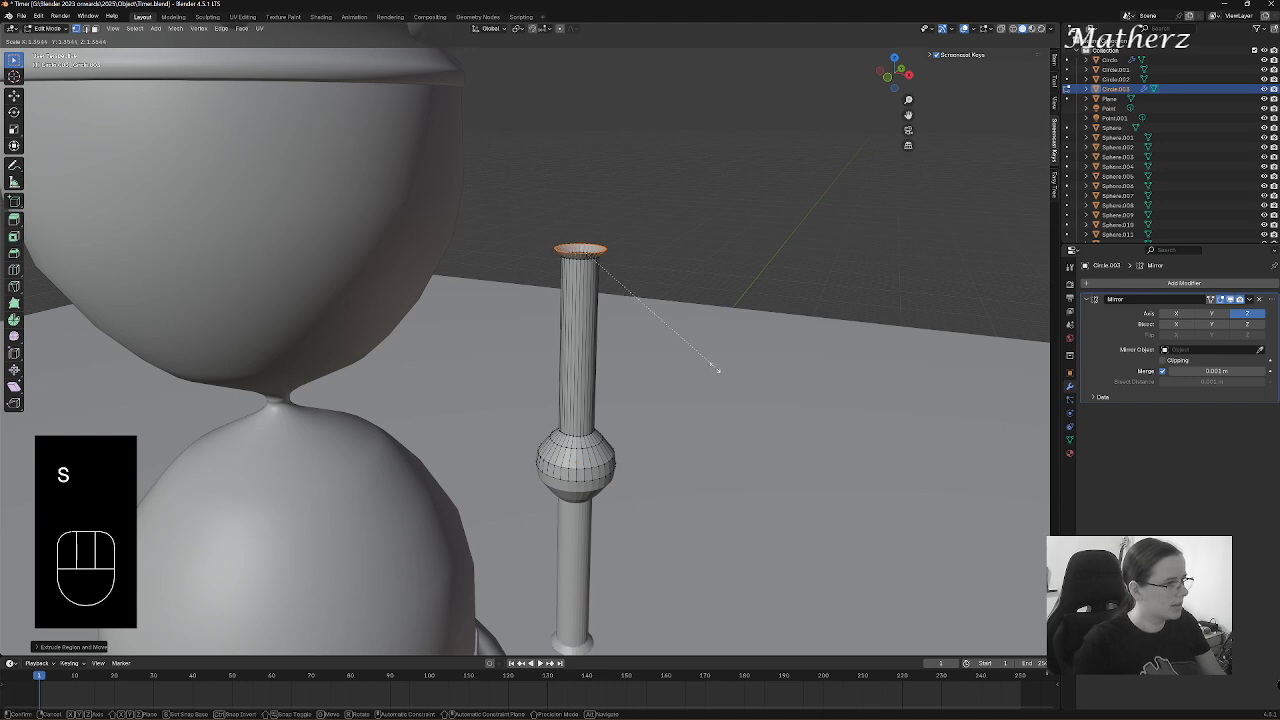
pyautogui.click(715, 367)
# - Extrude the flared ring up about 0.32 m along Z and scale it out to about 1.4 times
pyautogui.press('e')
pyautogui.moveTo(714, 366); pyautogui.dragTo(713, 350, button='middle')
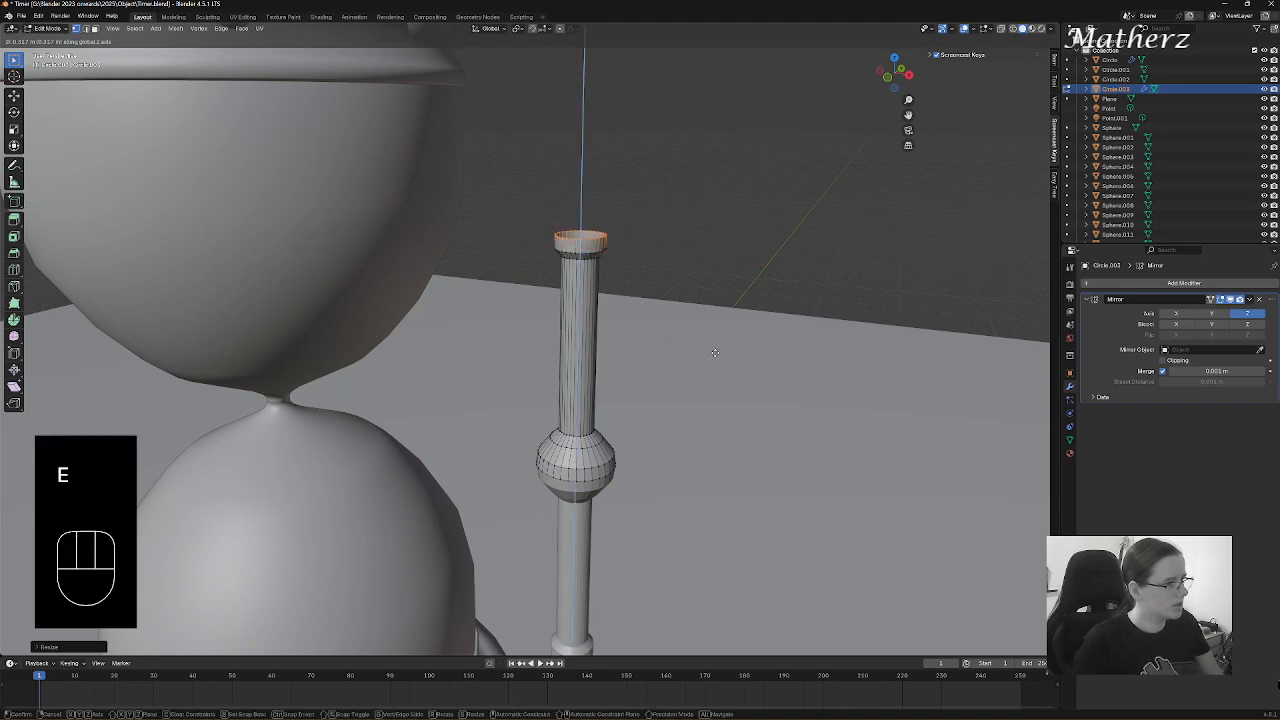
pyautogui.click(714, 352)
pyautogui.press('s')
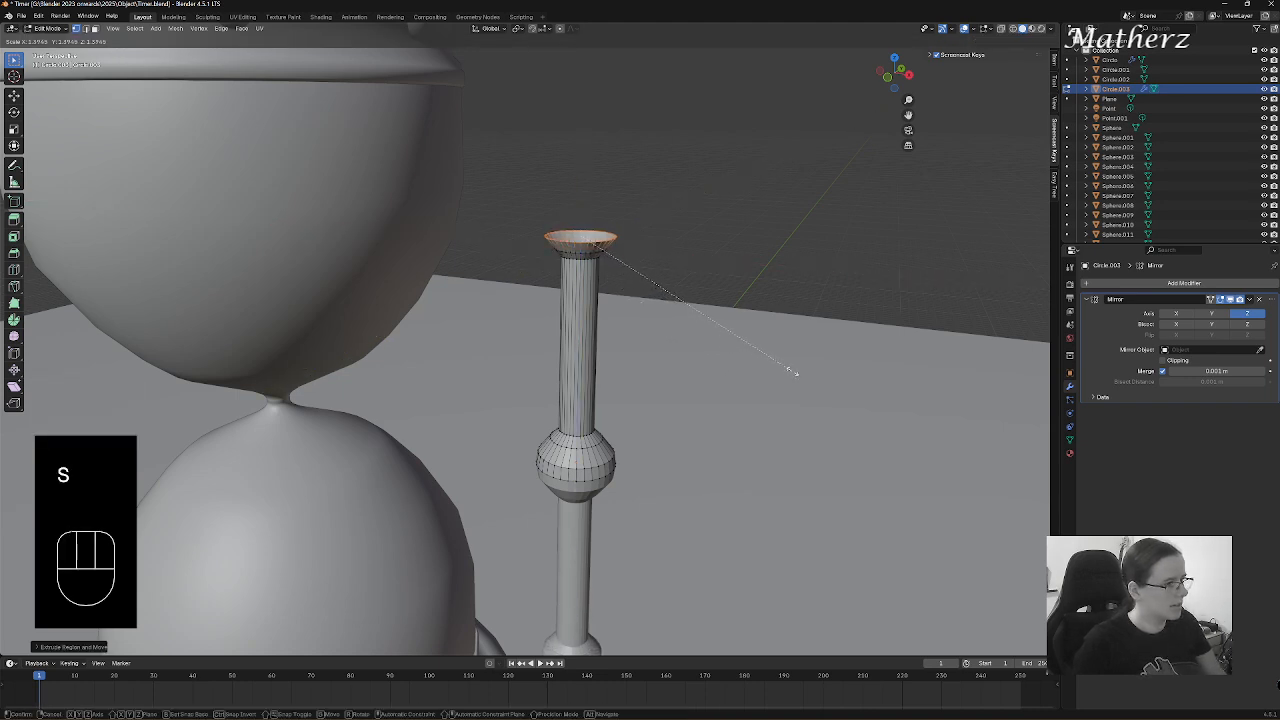
pyautogui.click(791, 370)
# - Extrude the widened rim straight up a short distance along Z
pyautogui.press('e')
pyautogui.moveTo(793, 367); pyautogui.dragTo(799, 340, button='middle')
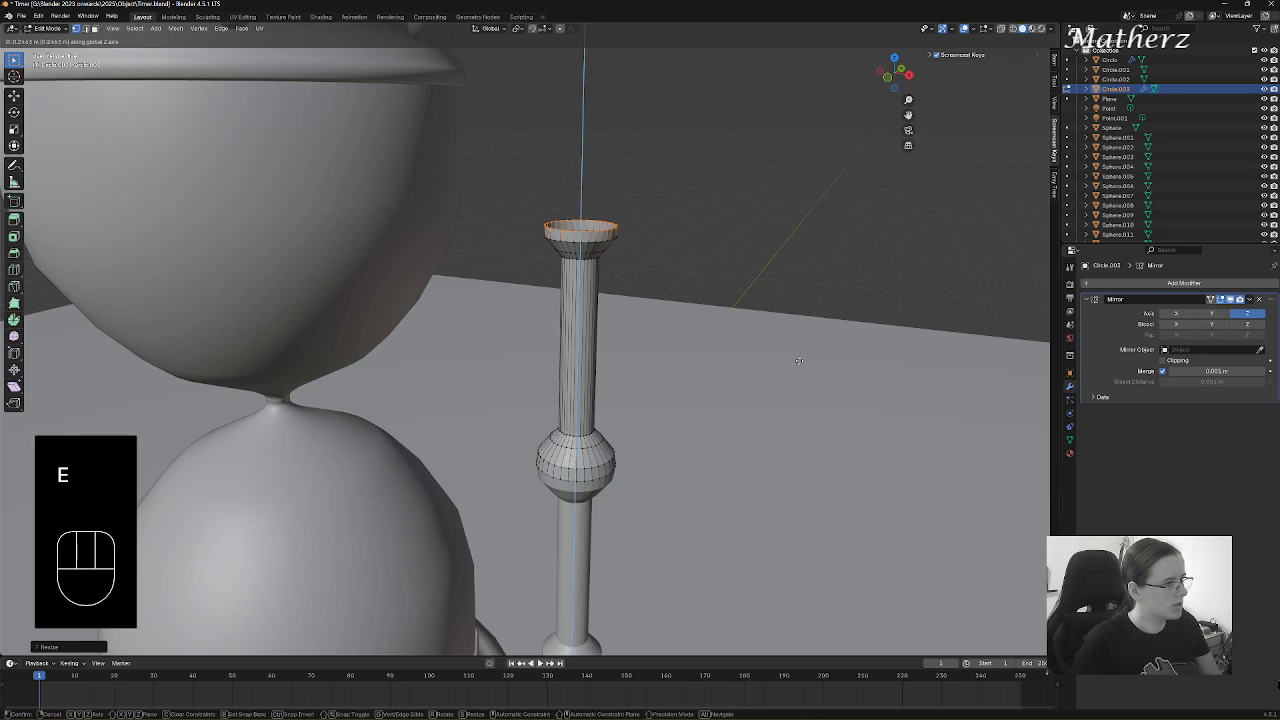
pyautogui.click(796, 359)
pyautogui.press('e')
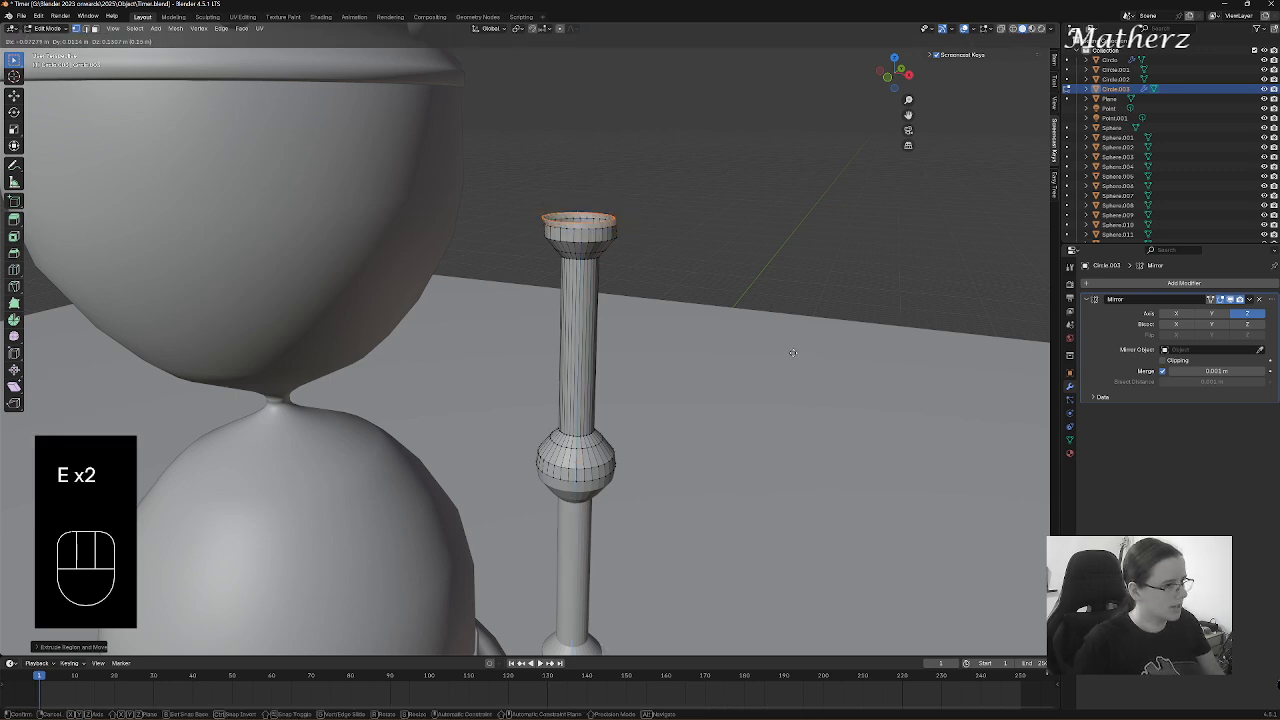
pyautogui.moveTo(794, 356); pyautogui.dragTo(792, 328, button='middle')
pyautogui.click(791, 329)
pyautogui.hotkey('ctrl', 'z')
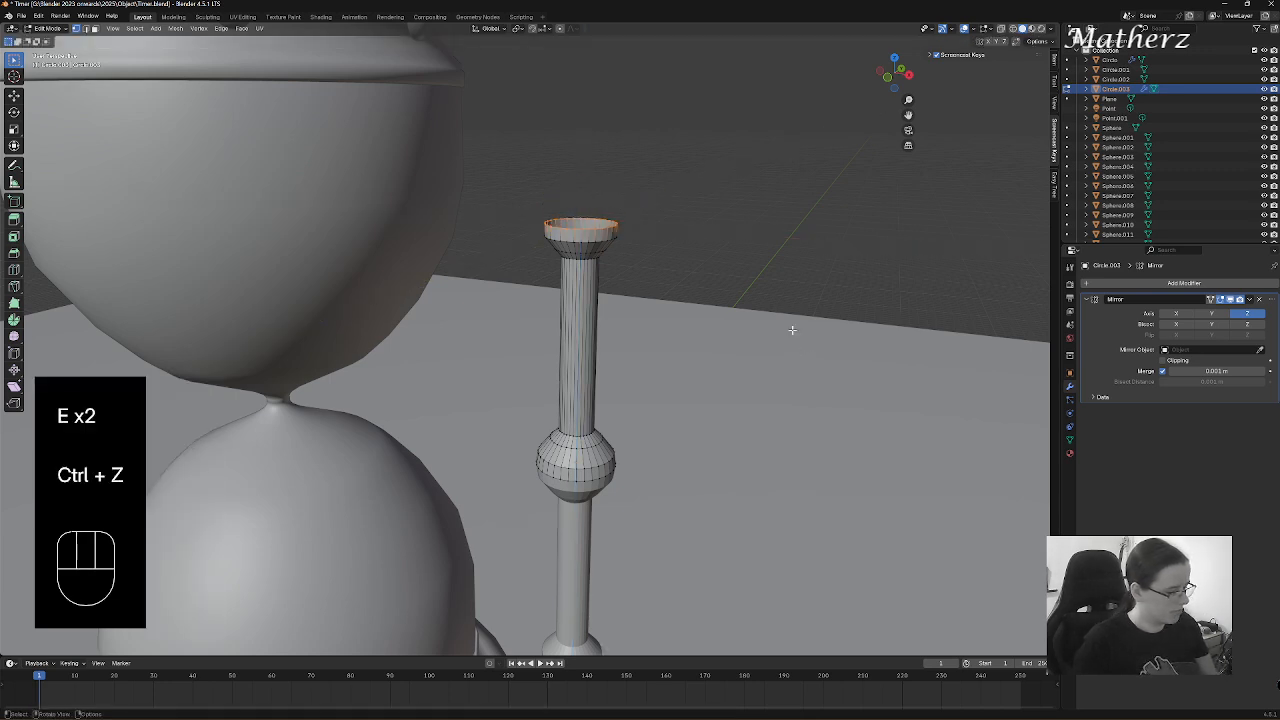
# - In front view, widen the second knob's top rim slightly and extrude it a short distance up along Z
pyautogui.press('KP_1')
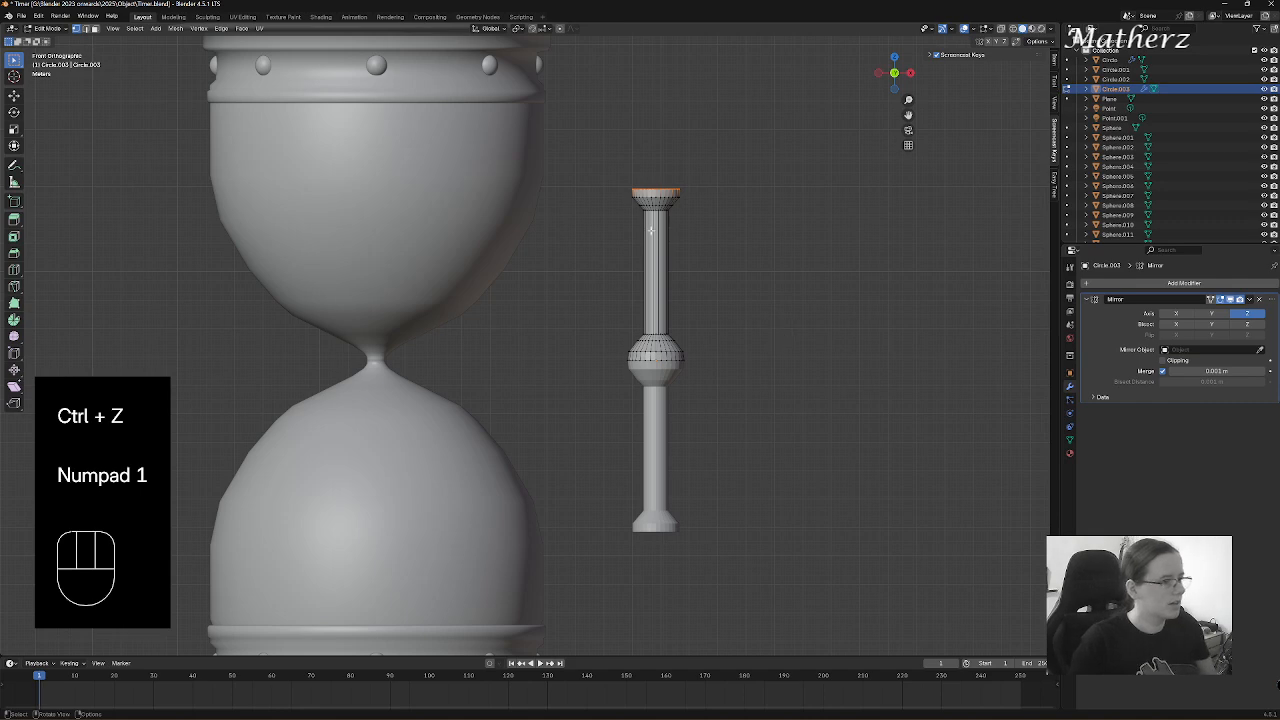
pyautogui.scroll(2, 736, 398)
pyautogui.scroll(-1, 712, 344)
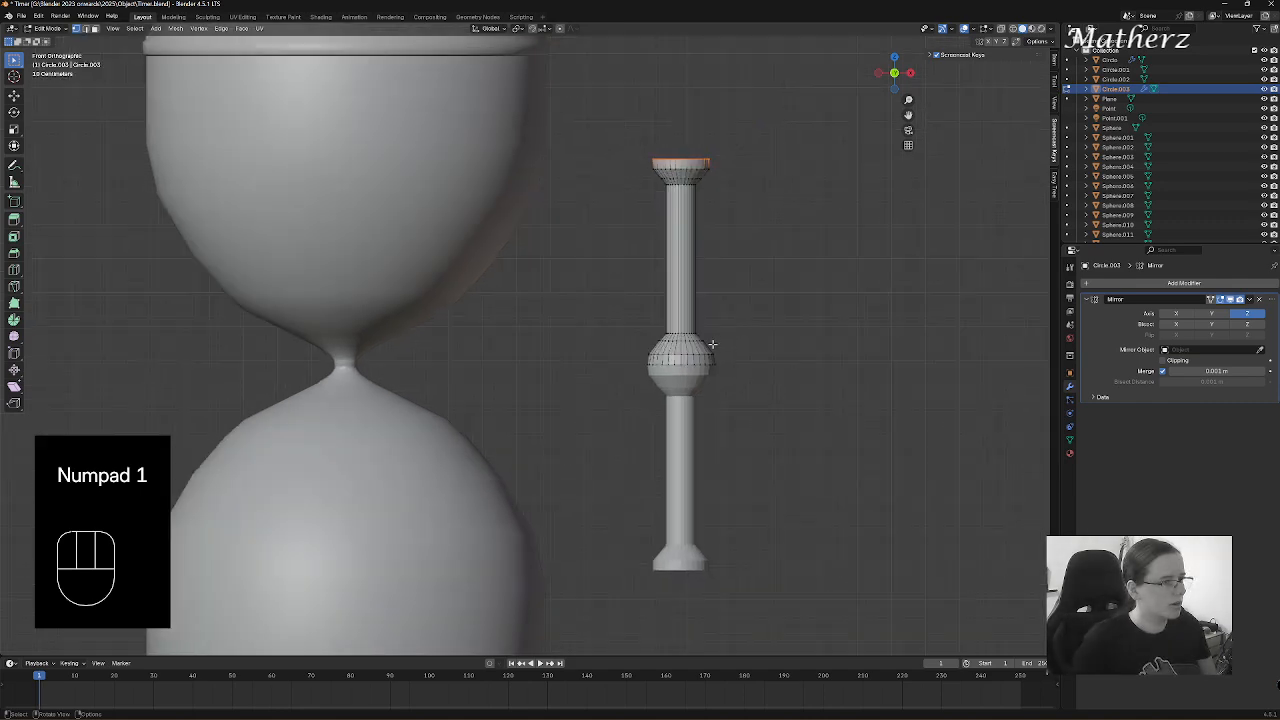
pyautogui.scroll(-1, 745, 205)
pyautogui.press('s')
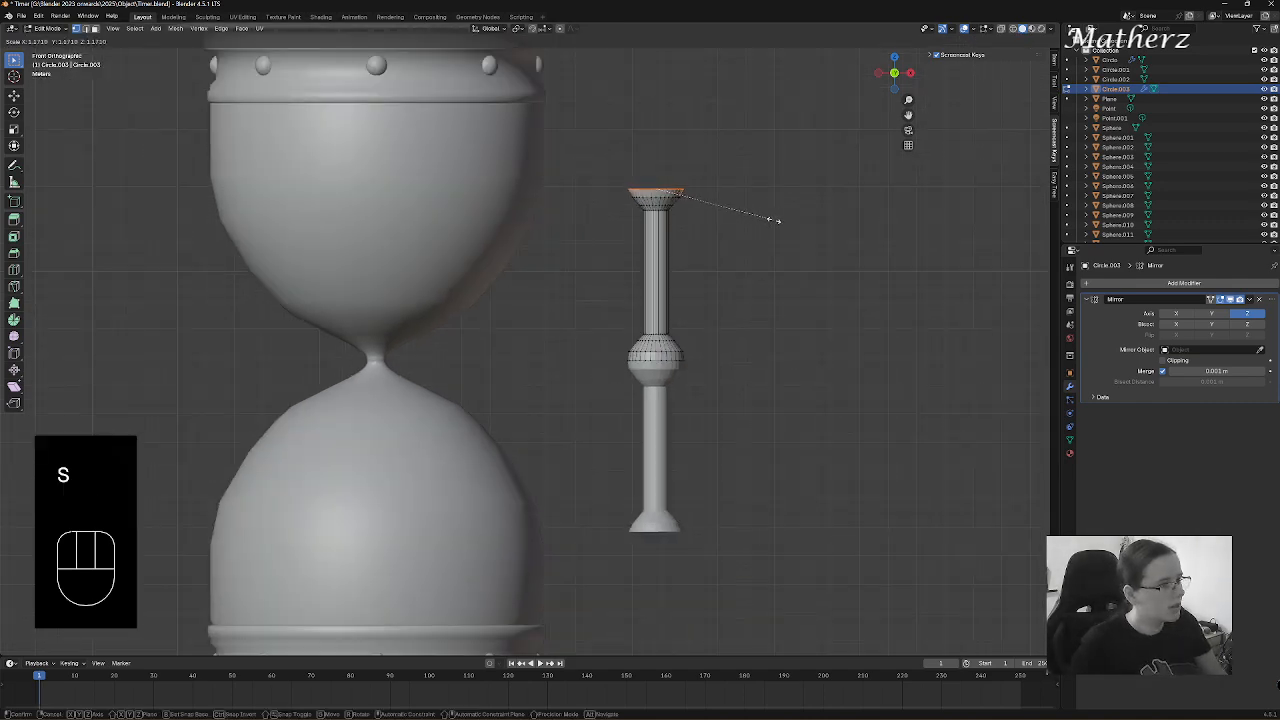
pyautogui.click(765, 214)
pyautogui.press('e')
pyautogui.moveTo(766, 213); pyautogui.dragTo(772, 206, button='middle')
pyautogui.click(772, 206)
# - Extrude the second knob's rim upward again and scale it in slightly to begin closing the rounded form
pyautogui.press('e')
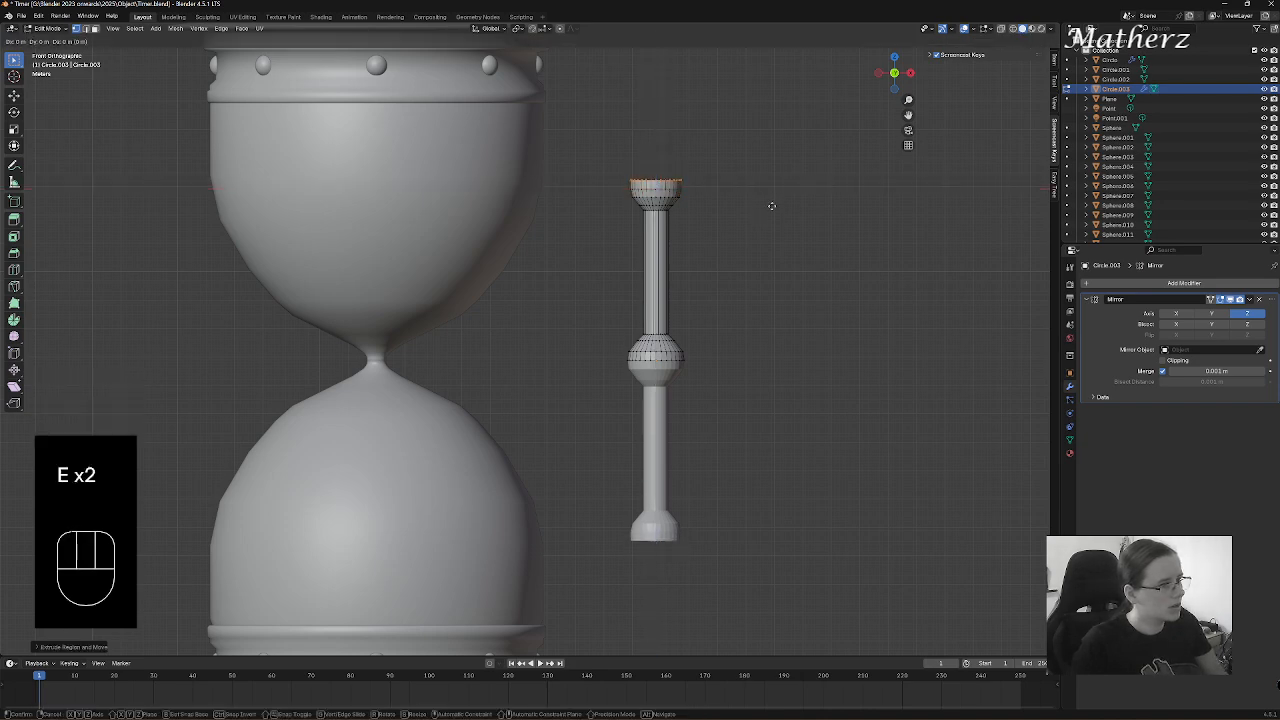
pyautogui.click(773, 190)
pyautogui.press('s')
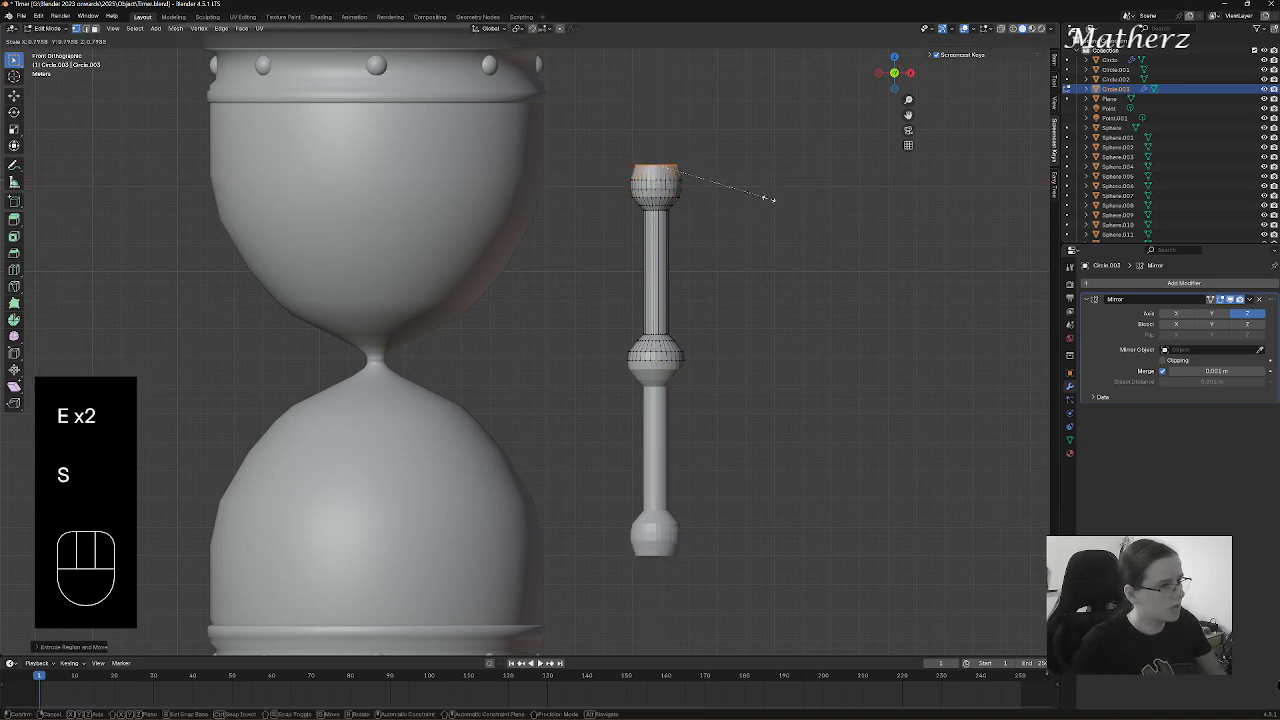
pyautogui.click(766, 196)
# - Lower the narrowed top rim of the second knob slightly along Z
pyautogui.press('g')
pyautogui.moveTo(725, 200); pyautogui.dragTo(725, 210, button='middle')
pyautogui.click(726, 210)
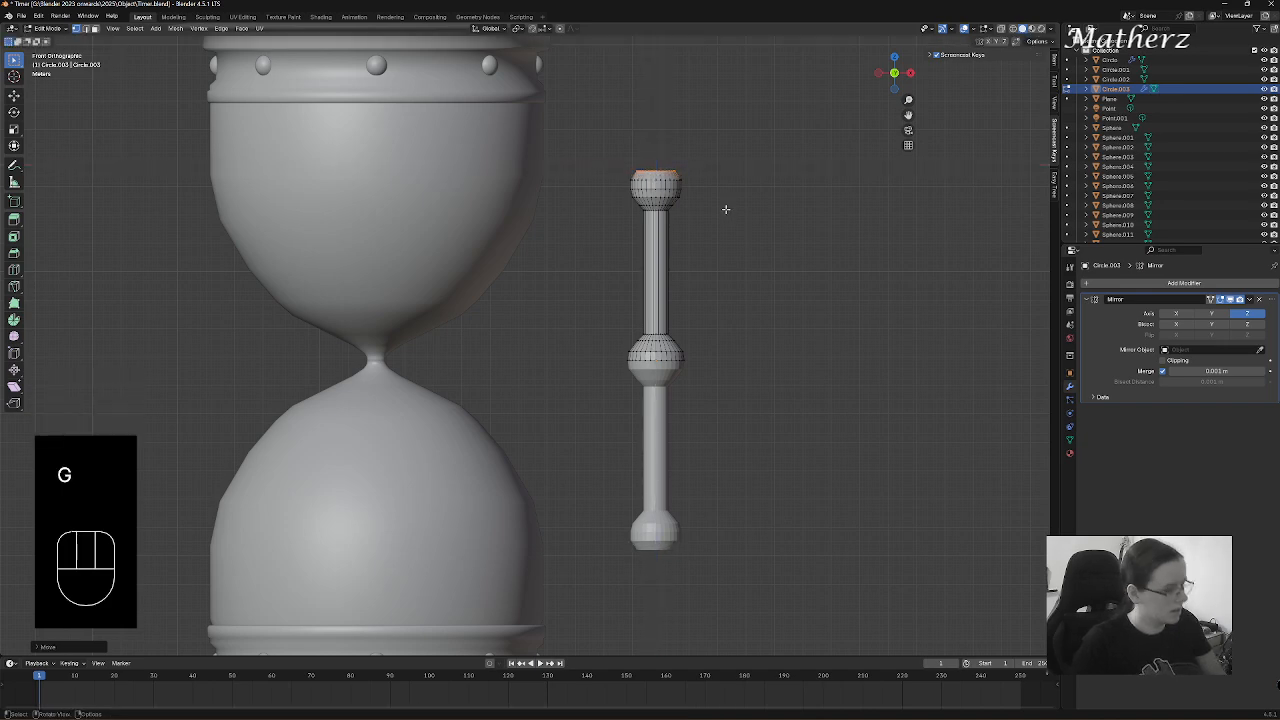
# - Extrude the second knob's rim slightly up along Z and narrow it to shaft width to complete the knob
pyautogui.press('e')
pyautogui.moveTo(726, 203); pyautogui.dragTo(722, 198, button='middle')
pyautogui.click(722, 200)
pyautogui.press('s')
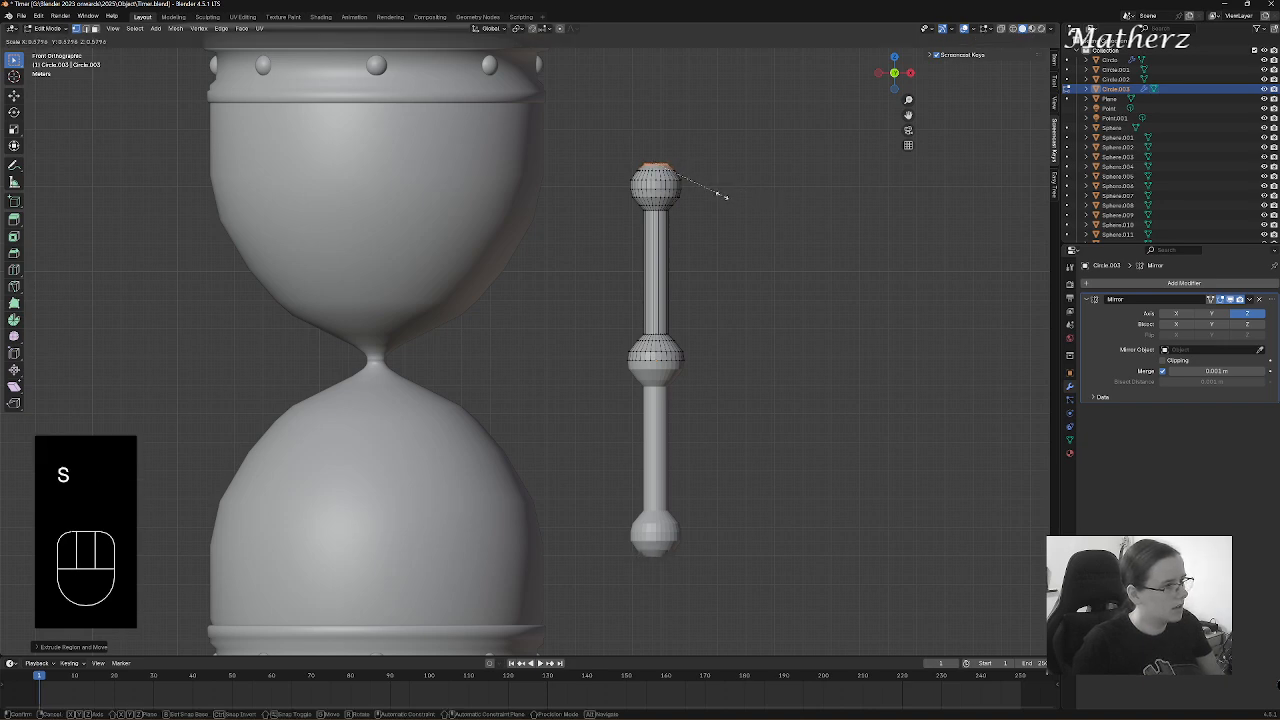
pyautogui.click(694, 213)
# - Extrude the narrow ring above the second knob far up along Z as another shaft section
pyautogui.press('e')
pyautogui.moveTo(694, 214); pyautogui.dragTo(708, 132, button='middle')
pyautogui.click(708, 85)
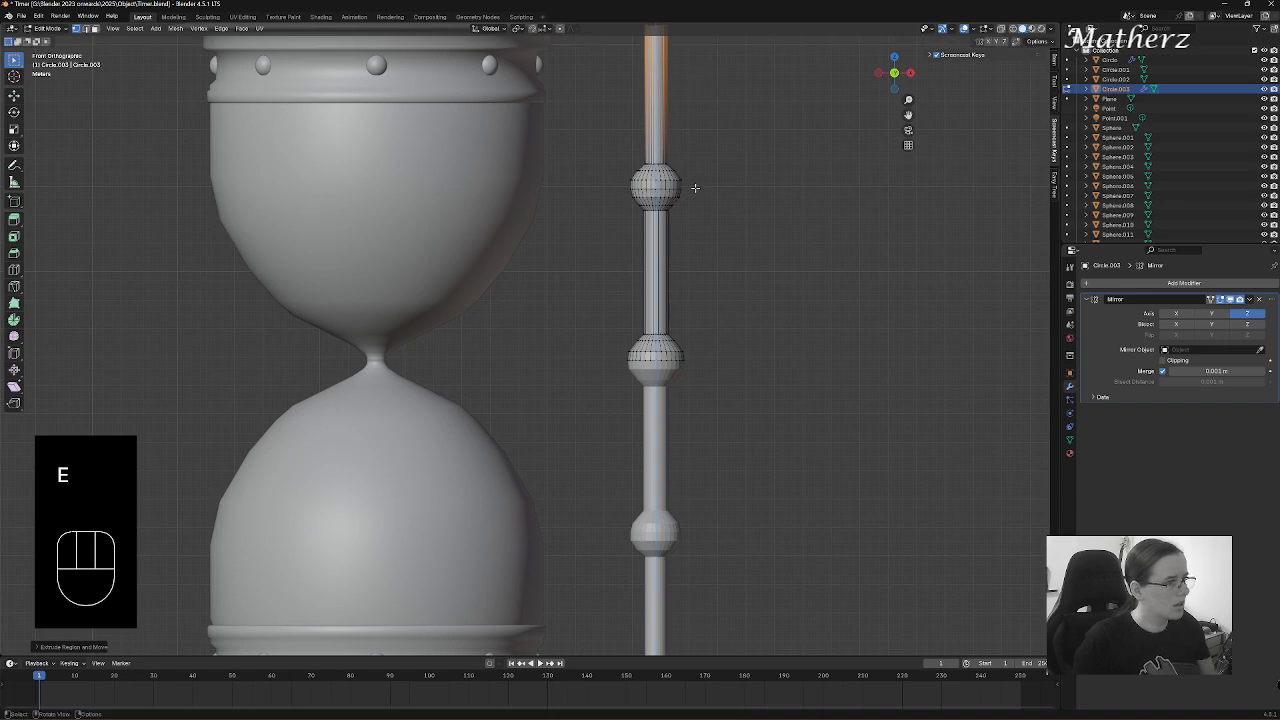
# - Extrude the upper shaft's end a short distance along Z and scale it outward into a flare
pyautogui.scroll(-5, 690, 180)
pyautogui.keyDown('shift'); pyautogui.moveTo(674, 163); pyautogui.dragTo(636, 310, button='middle'); pyautogui.keyUp('shift')
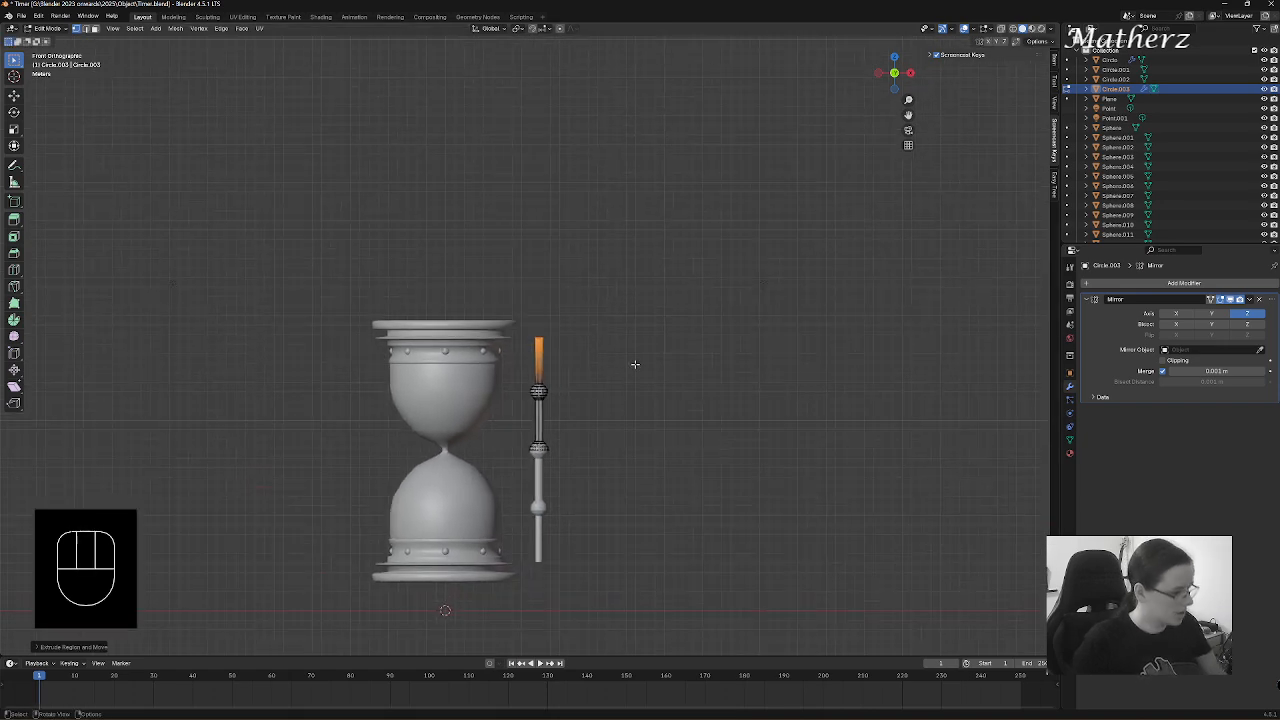
pyautogui.scroll(4, 635, 364)
pyautogui.press('e')
pyautogui.moveTo(572, 373); pyautogui.dragTo(578, 375, button='middle')
pyautogui.click(578, 371)
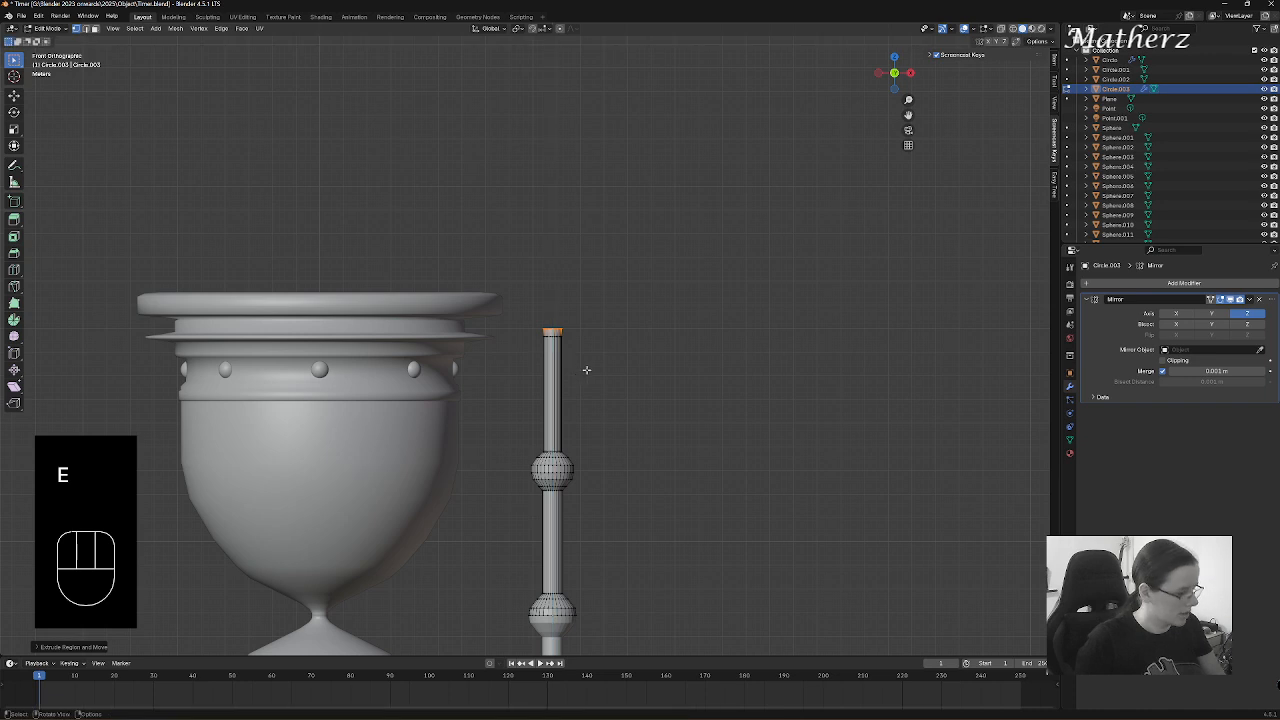
pyautogui.press('s')
pyautogui.click(630, 386)
# - Extrude the flared end of the upper shaft a little upward along Z and widen the new rim further
pyautogui.press('e')
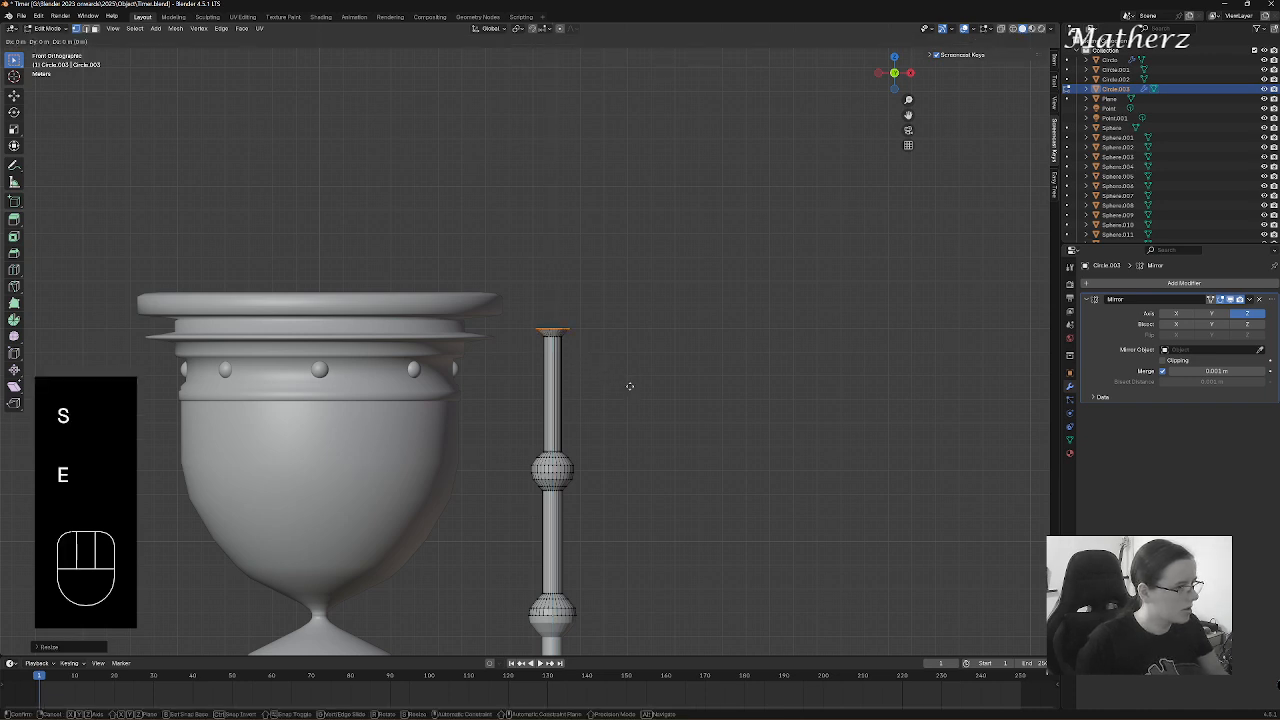
pyautogui.moveTo(631, 375); pyautogui.dragTo(633, 371, button='middle')
pyautogui.click(634, 377)
pyautogui.press('s')
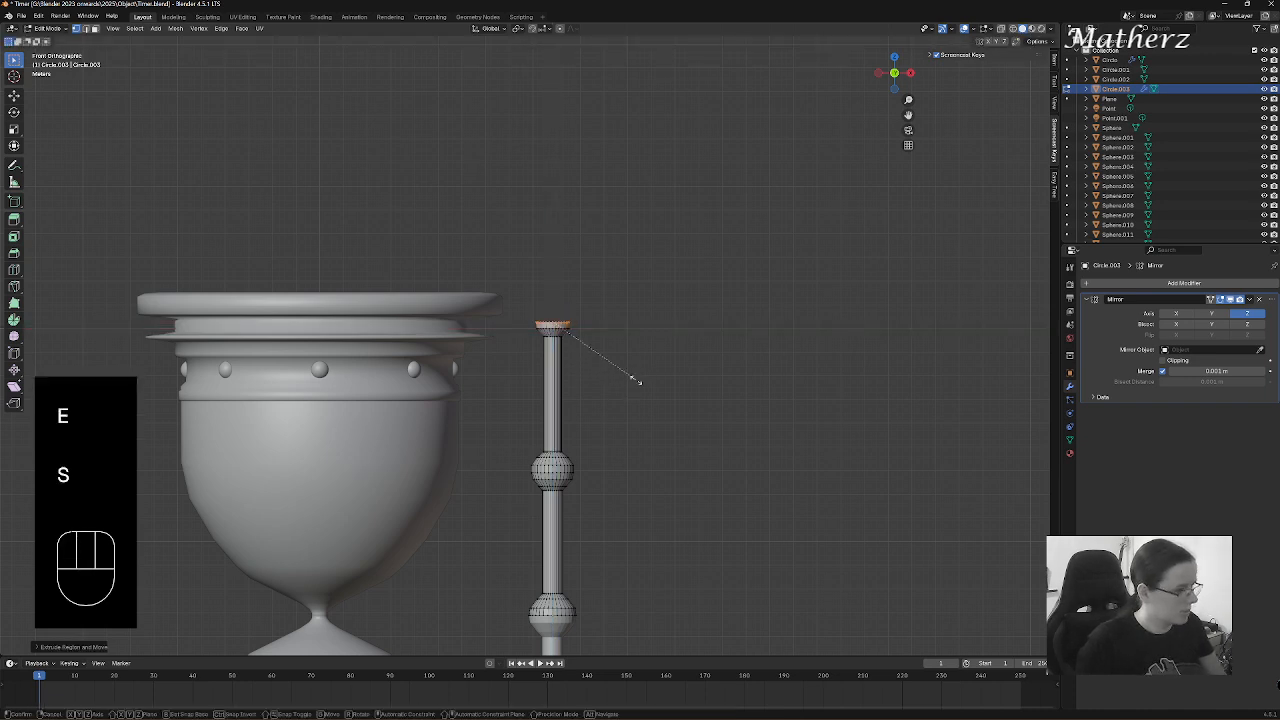
pyautogui.click(671, 381)
# - Extrude the top knob's widened rim up along Z and adjust the new ring's width slightly
pyautogui.press('e')
pyautogui.moveTo(672, 376)
pyautogui.mouseDown(button='middle')
pyautogui.moveTo(655, 373)
pyautogui.moveTo(672, 390)
pyautogui.mouseUp(button='middle')
pyautogui.click(671, 369)
pyautogui.press('s')
pyautogui.click(661, 402)
# - Extrude the top knob's ring upward to continue the knob and scale the new ring slightly inward
pyautogui.press('e')
pyautogui.click(674, 391)
pyautogui.press('s')
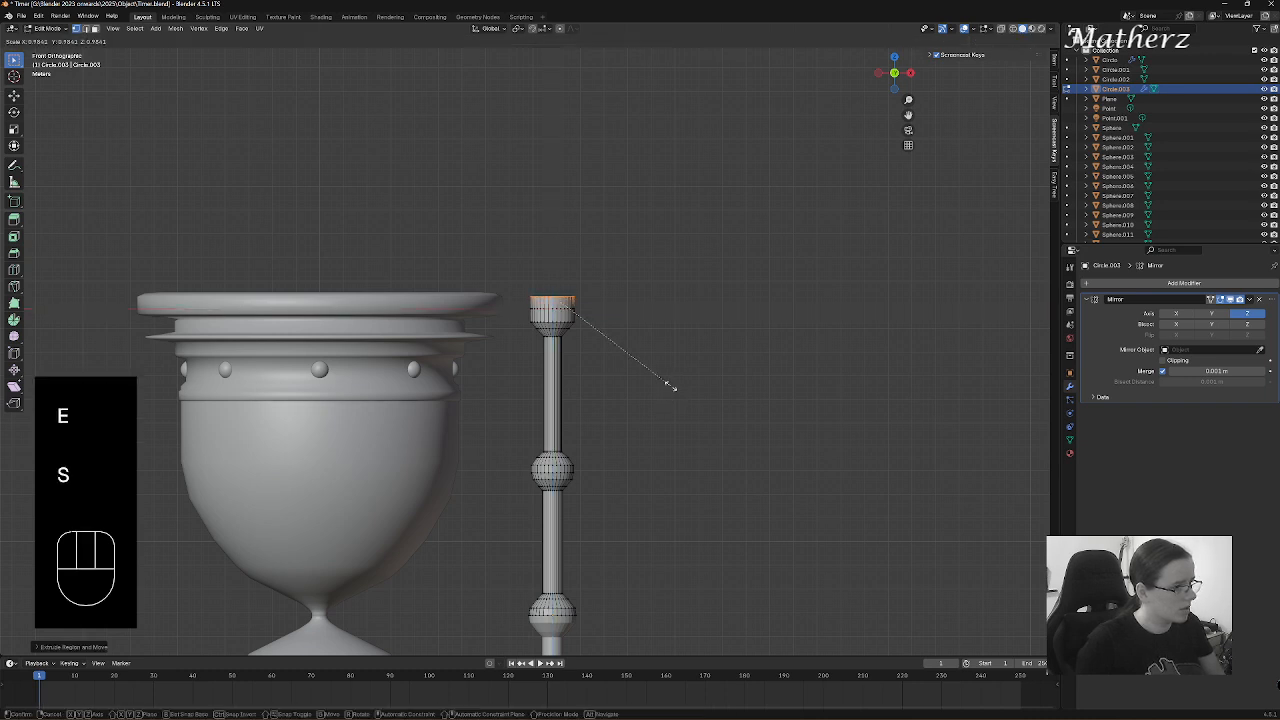
pyautogui.click(646, 371)
# - Extrude the top knob's upper ring a little along Z and scale it inward to shaft width
pyautogui.press('e')
pyautogui.moveTo(645, 371); pyautogui.dragTo(651, 360, button='middle')
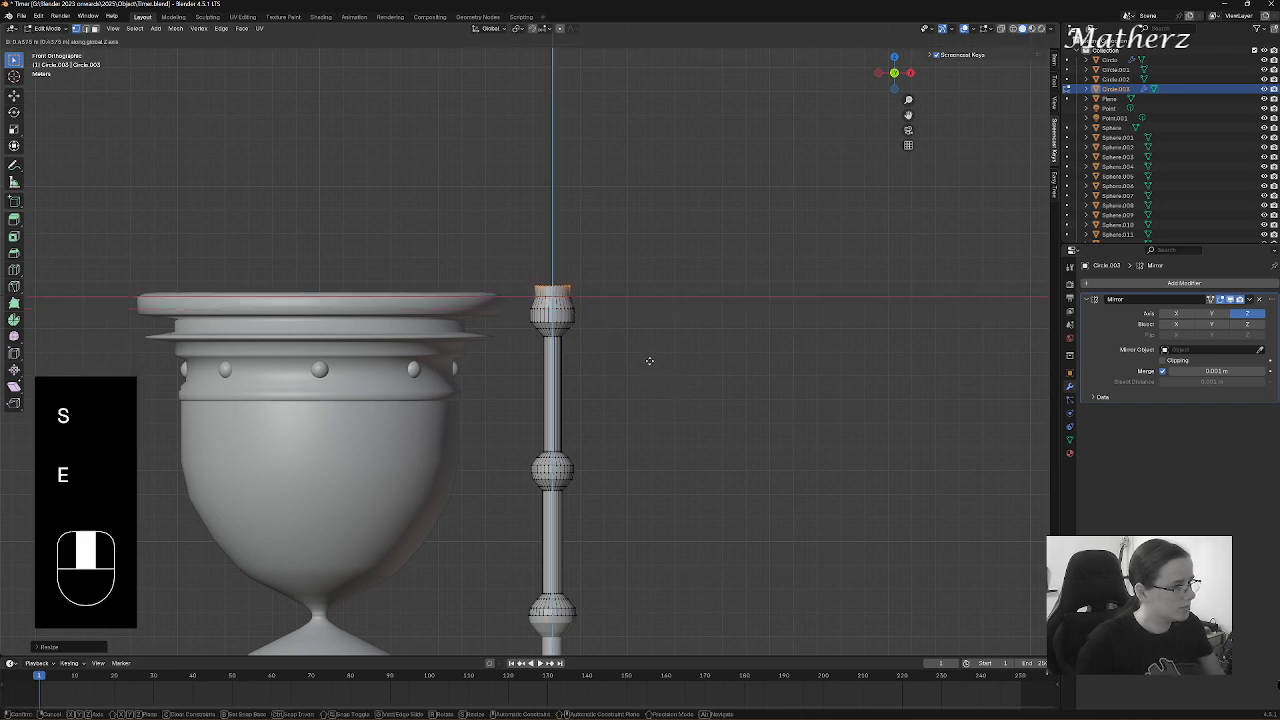
pyautogui.click(651, 360)
pyautogui.press('s')
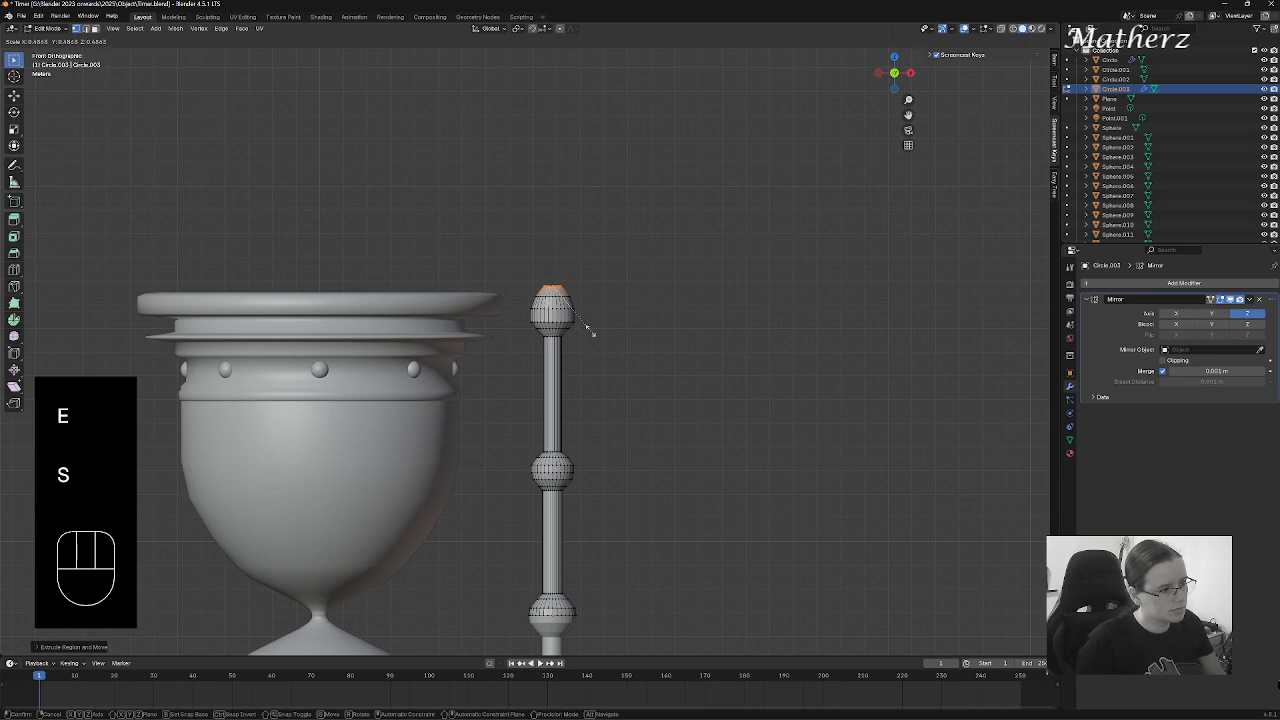
pyautogui.click(588, 329)
# - Extrude the narrow ring above the top knob up along Z to form the pillar's end shaft
pyautogui.press('e')
pyautogui.moveTo(588, 329); pyautogui.dragTo(587, 275, button='middle')
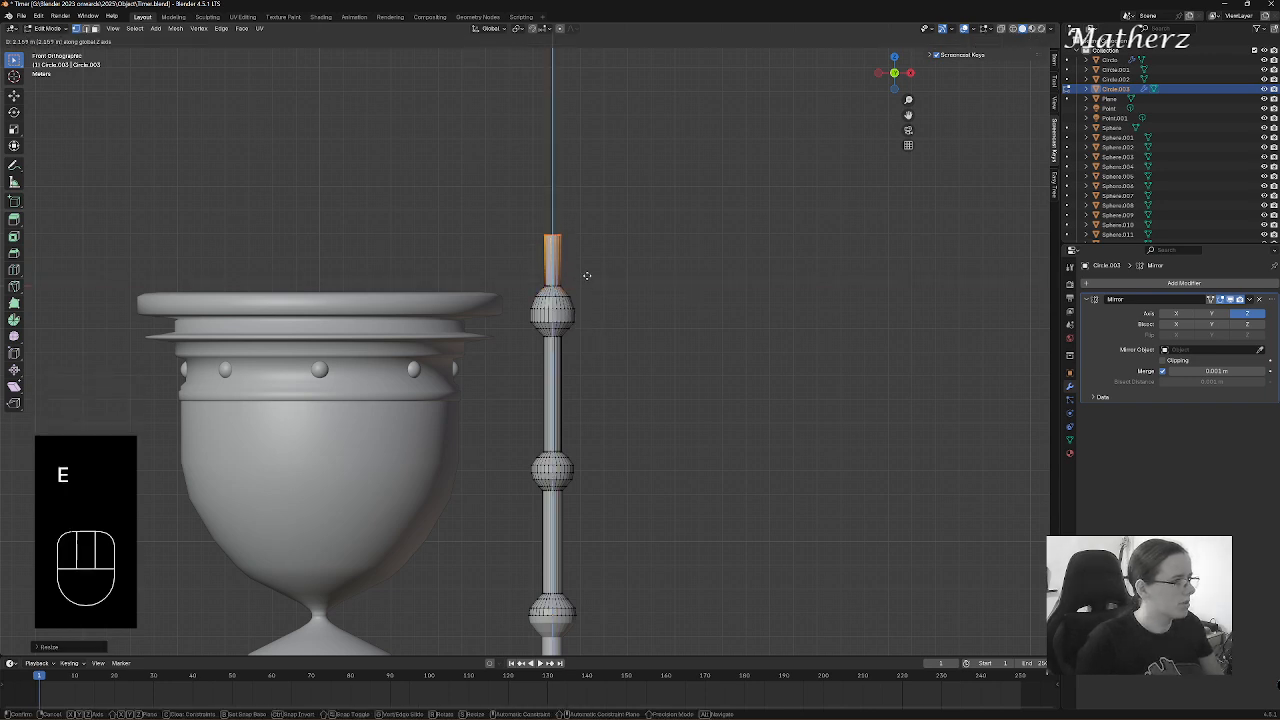
pyautogui.click(591, 251)
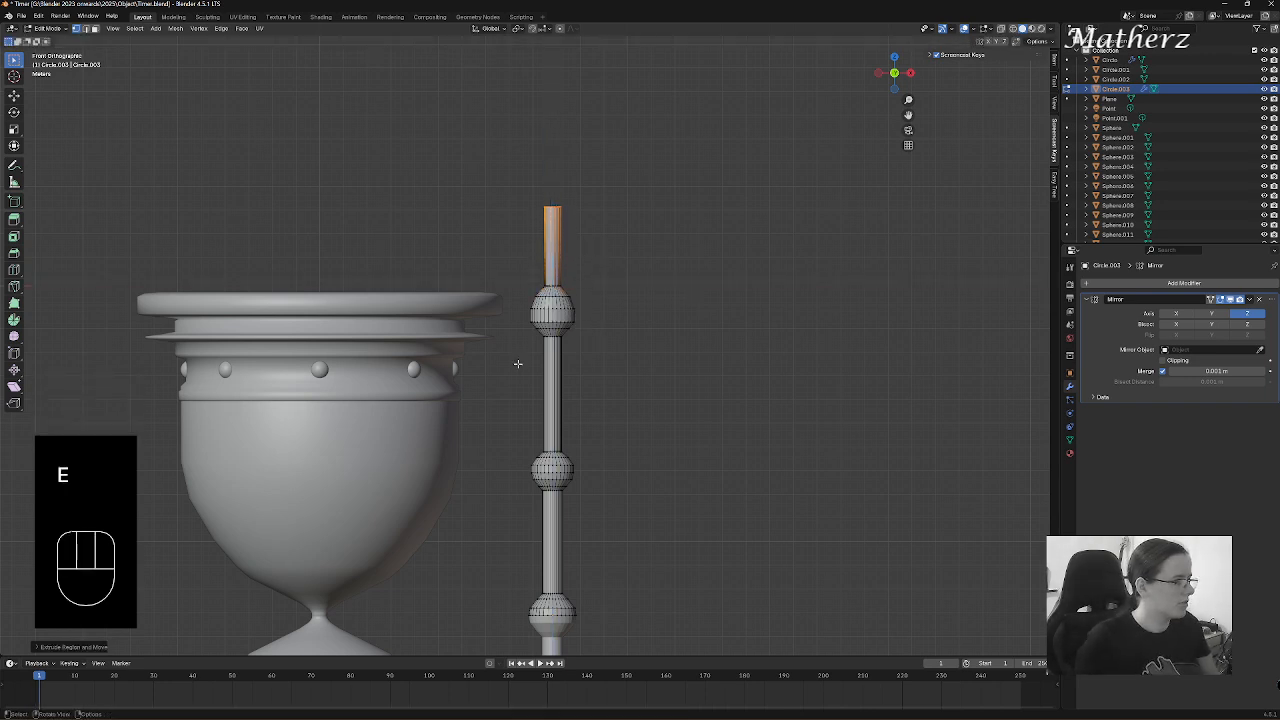
# - Return to Object Mode and apply smooth shading to the whole pillar
pyautogui.click(58, 29)
pyautogui.click(58, 42)
pyautogui.scroll(-4, 522, 343)
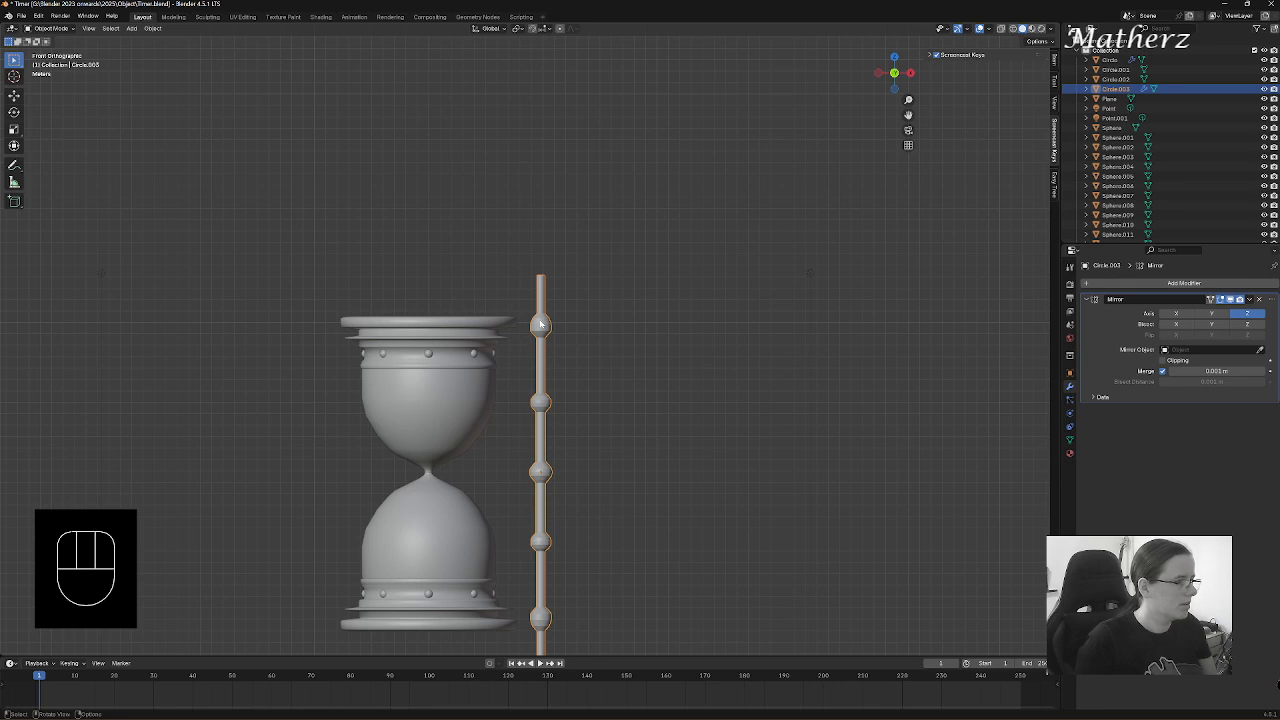
pyautogui.rightClick(540, 325)
pyautogui.click(538, 321)
# - Scale the pillar down to roughly the hourglass's height and move it along X to the rim's outer edge
pyautogui.moveTo(755, 172); pyautogui.dragTo(589, 424, button='middle')
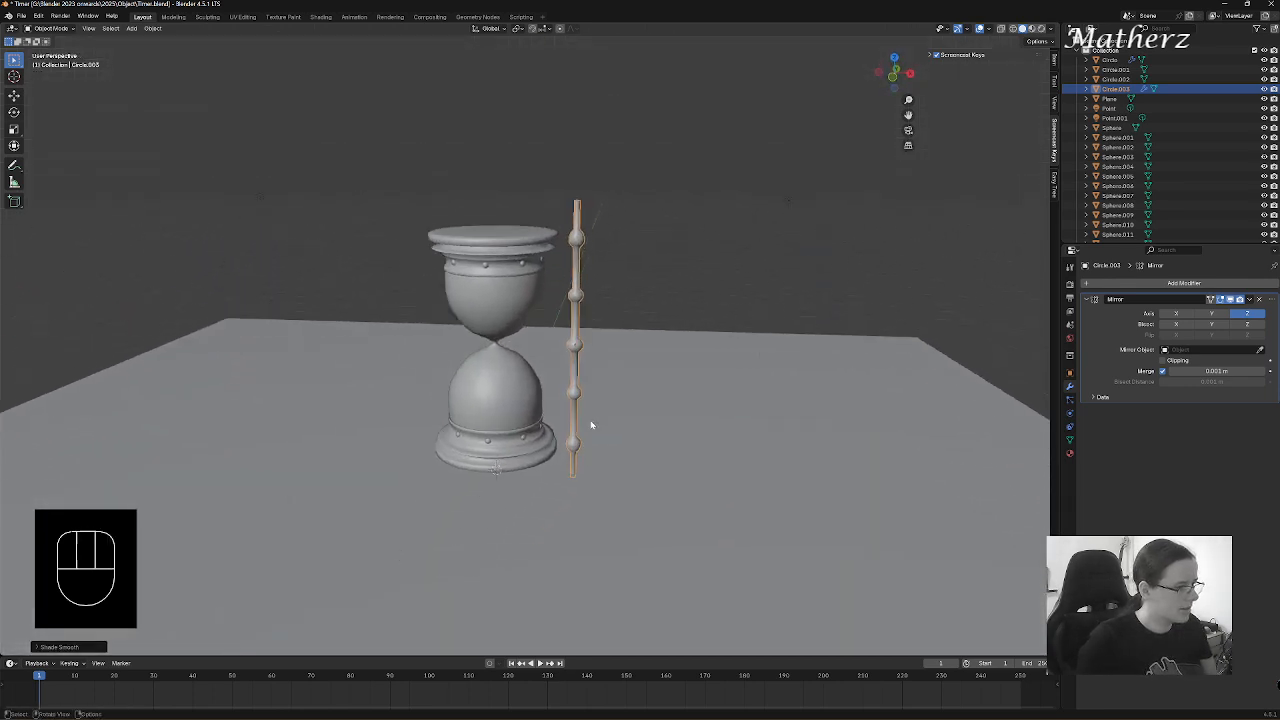
pyautogui.press('s')
pyautogui.click(617, 460)
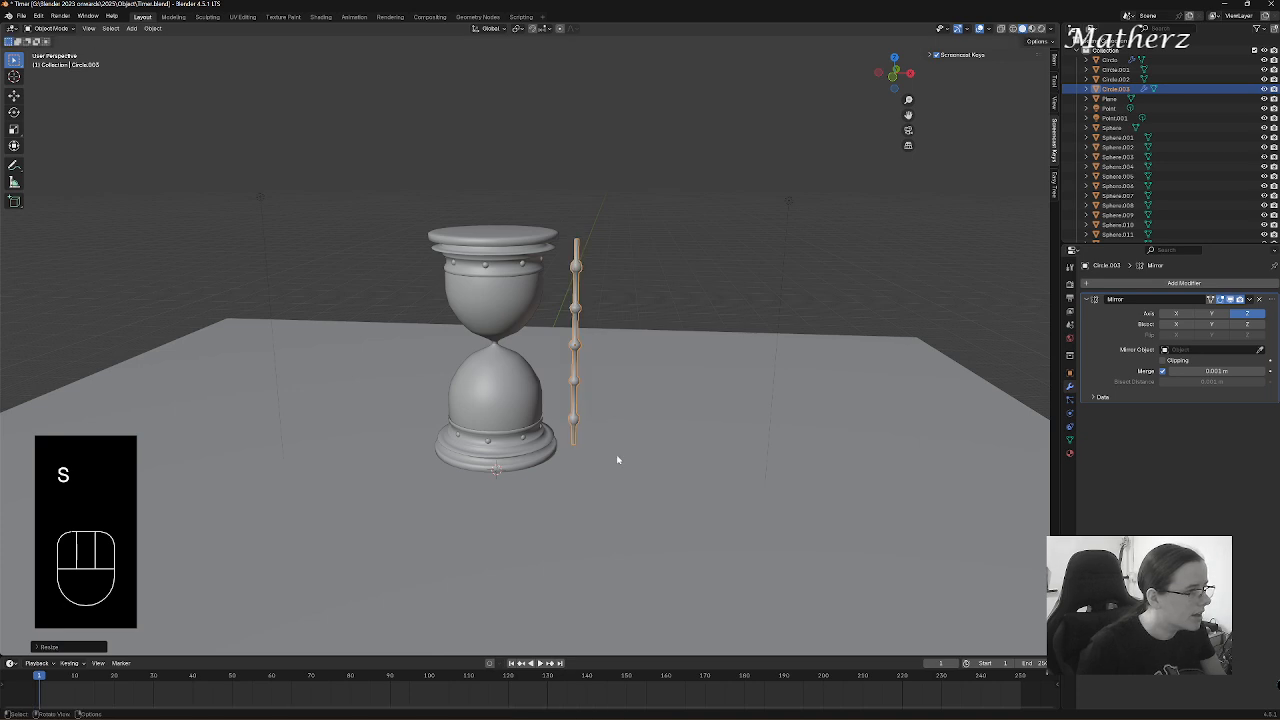
pyautogui.press('KP_1')
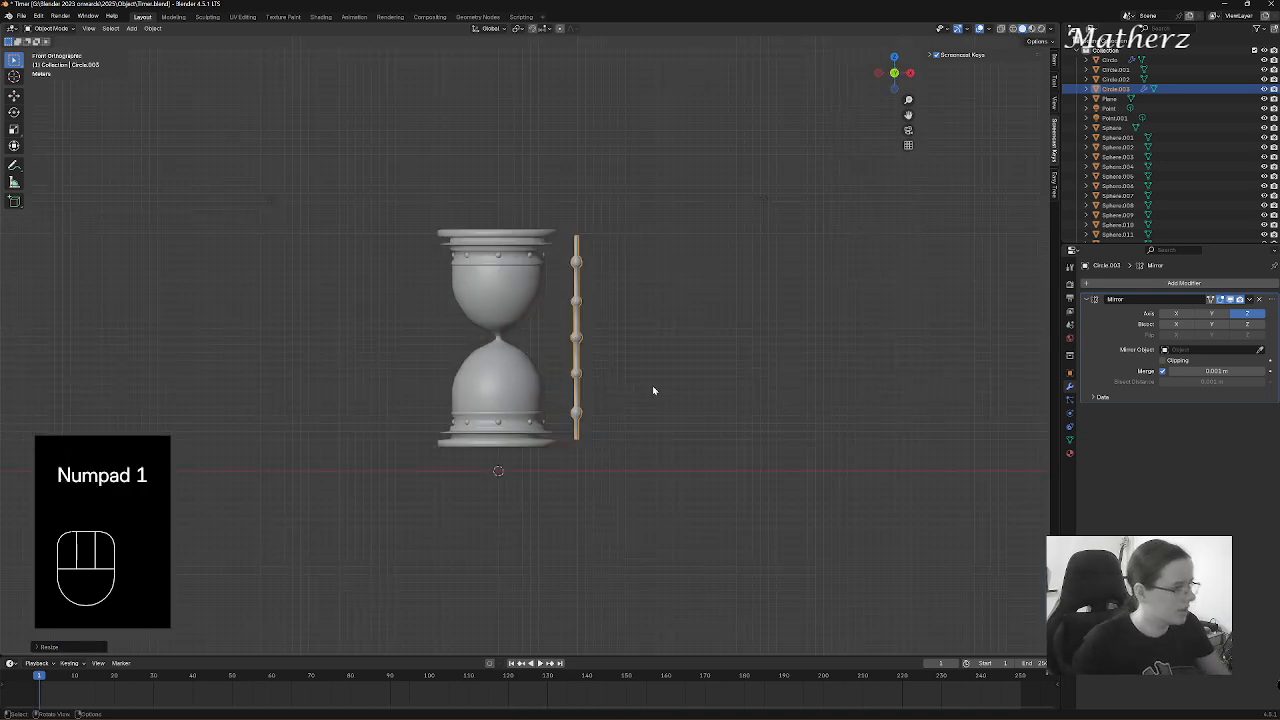
pyautogui.press('g')
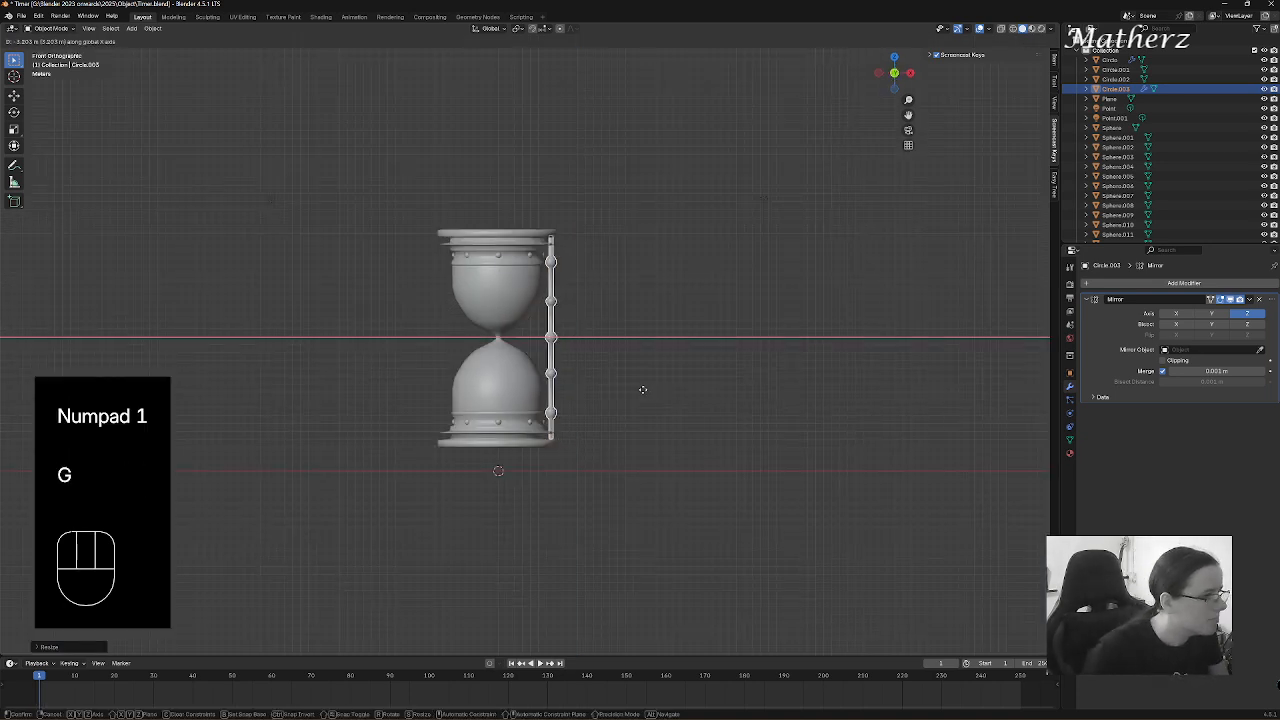
pyautogui.click(642, 392)
# - Fit the pillar between the hourglass's two thin flared rims by scaling it slightly down and adjusting its position along X and Z
pyautogui.scroll(5, 565, 395)
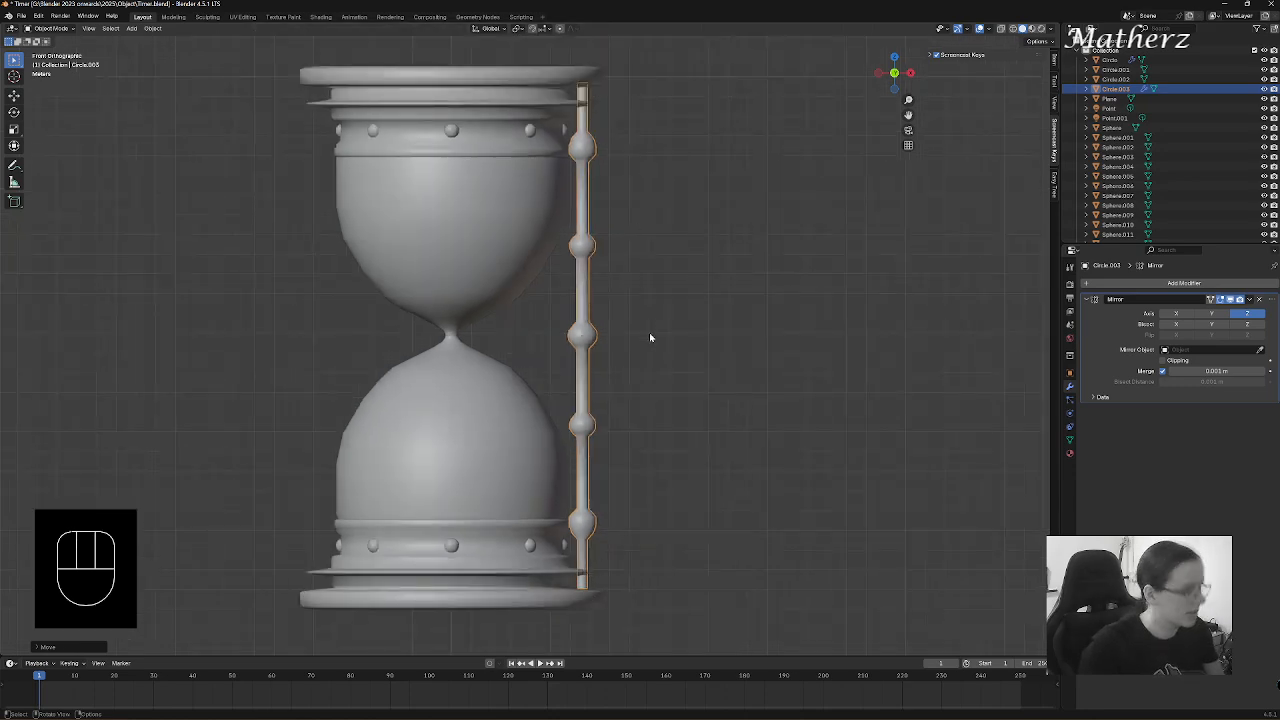
pyautogui.press('s')
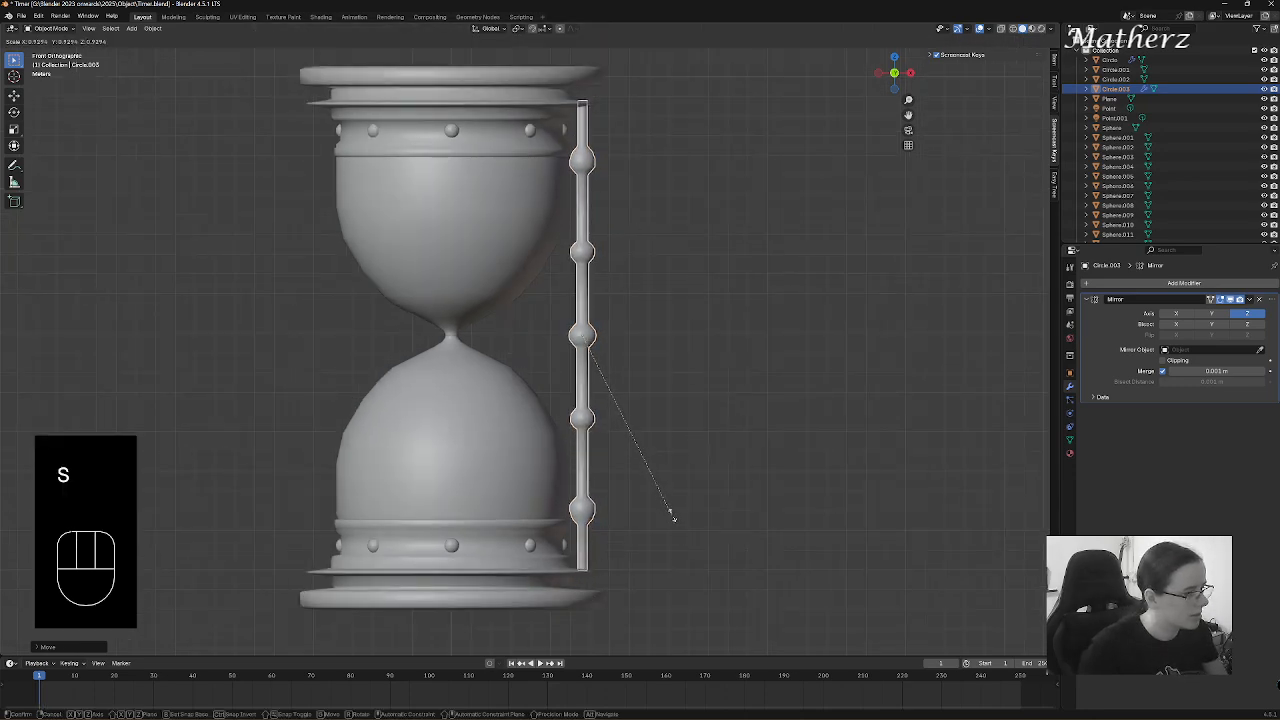
pyautogui.click(639, 507)
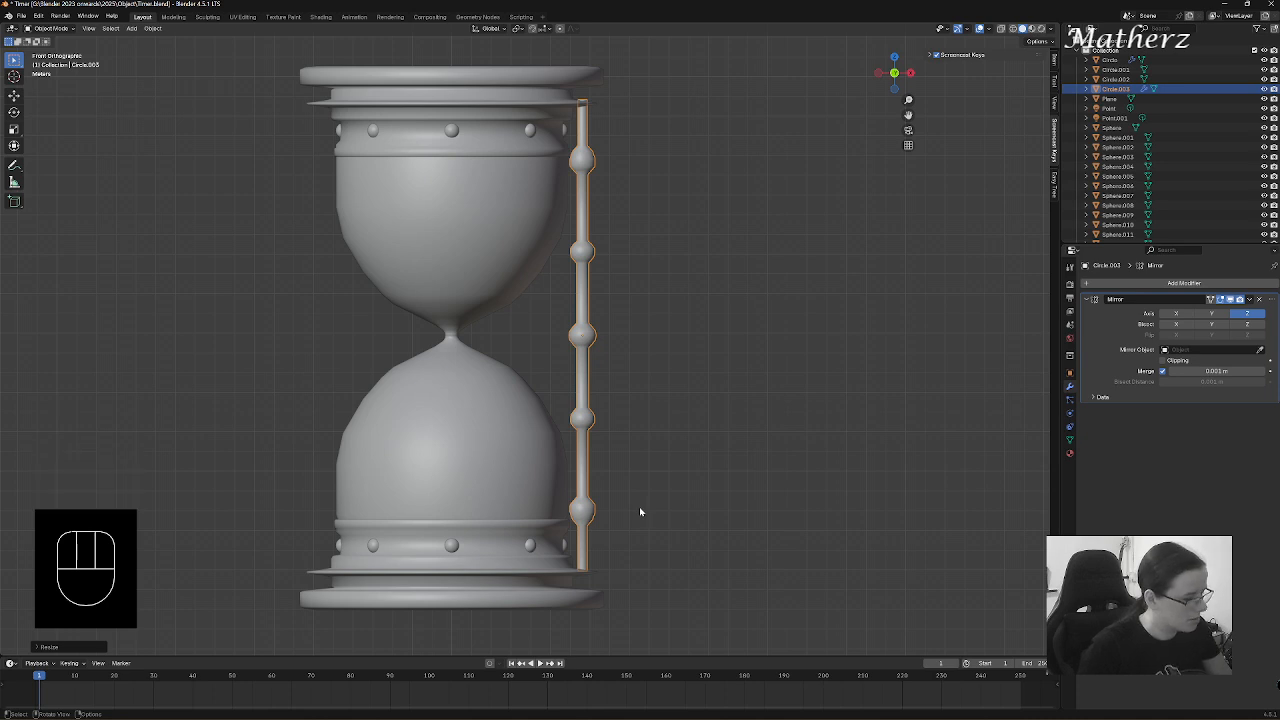
pyautogui.press('g')
pyautogui.middleClick(640, 507)
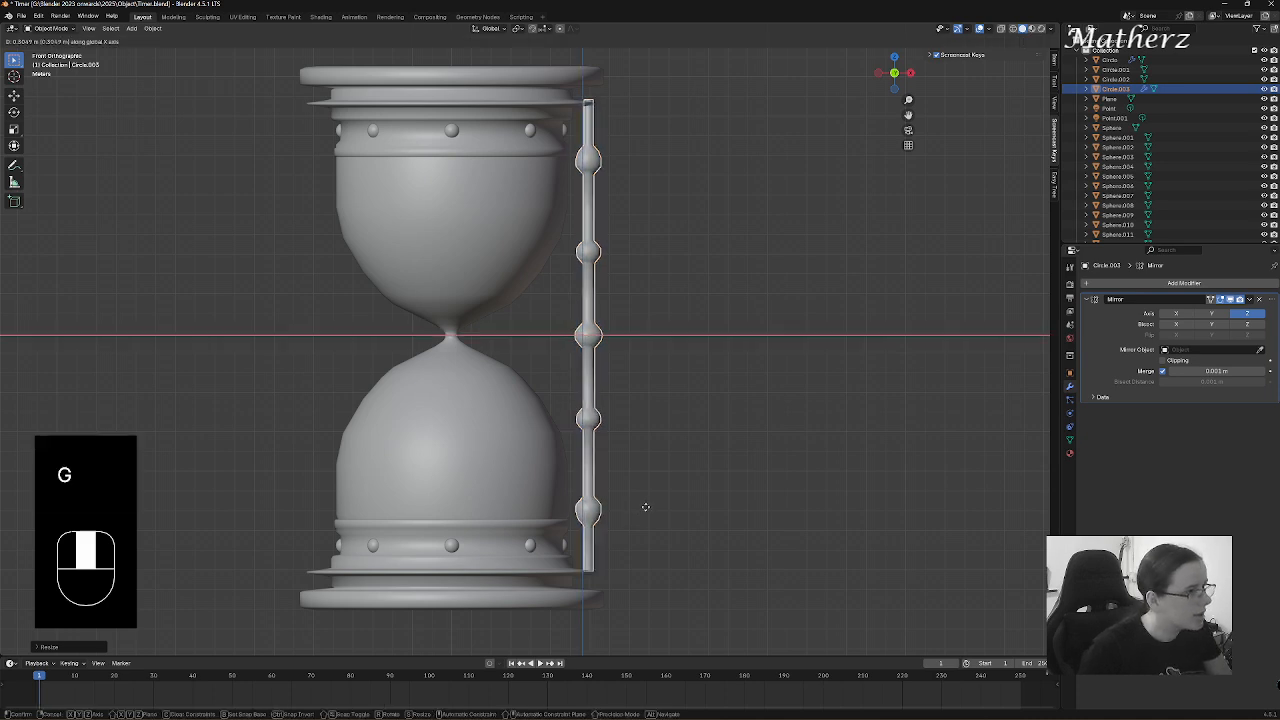
pyautogui.moveTo(629, 480); pyautogui.dragTo(627, 486, button='middle')
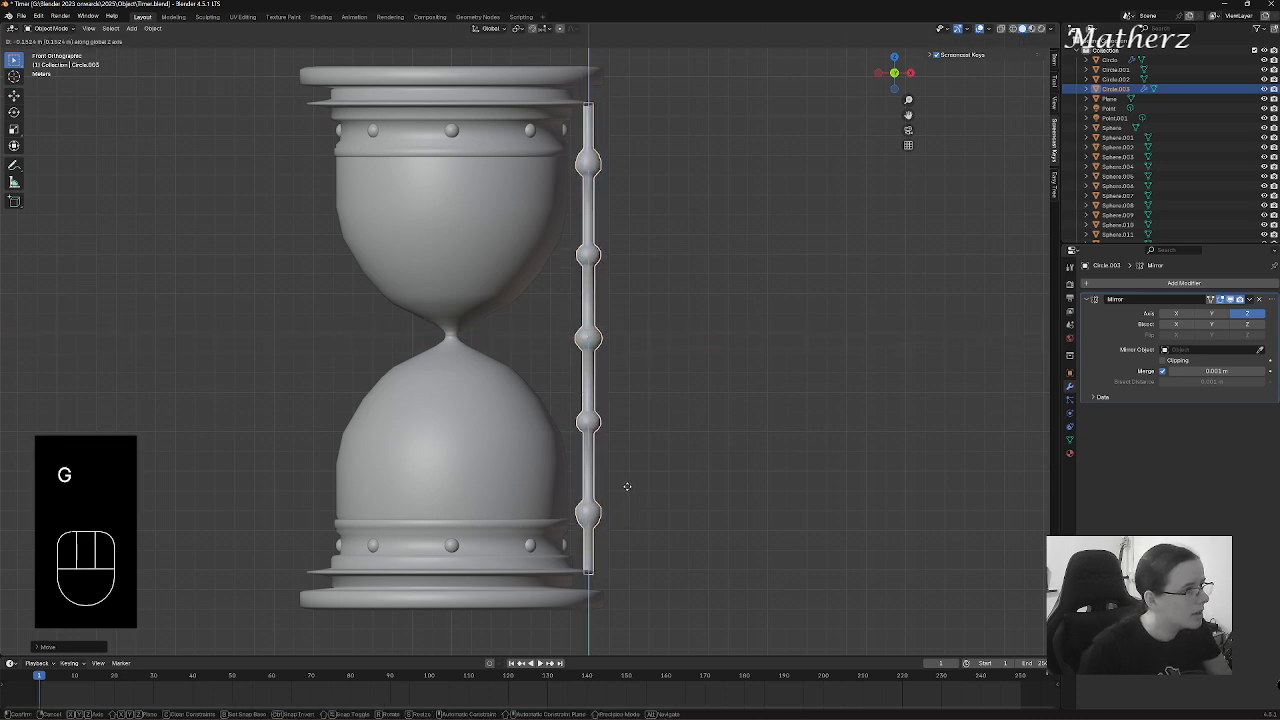
pyautogui.click(667, 550)
pyautogui.press('s')
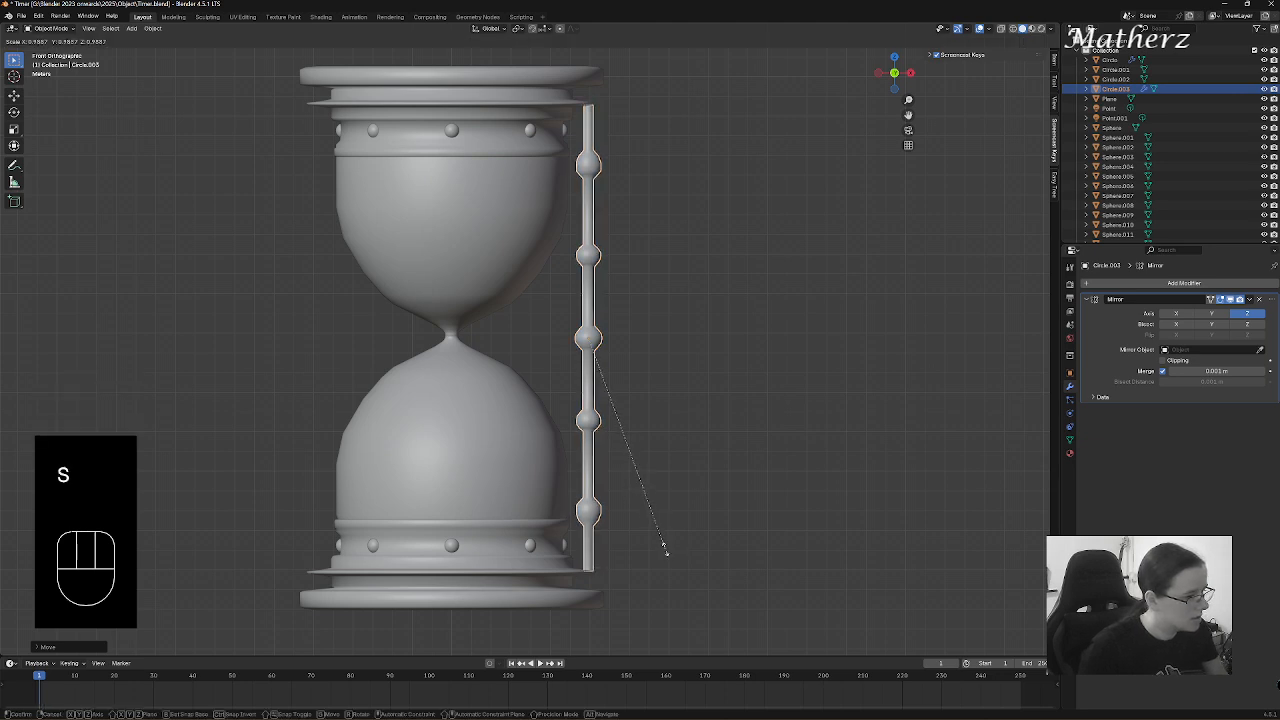
pyautogui.click(666, 548)
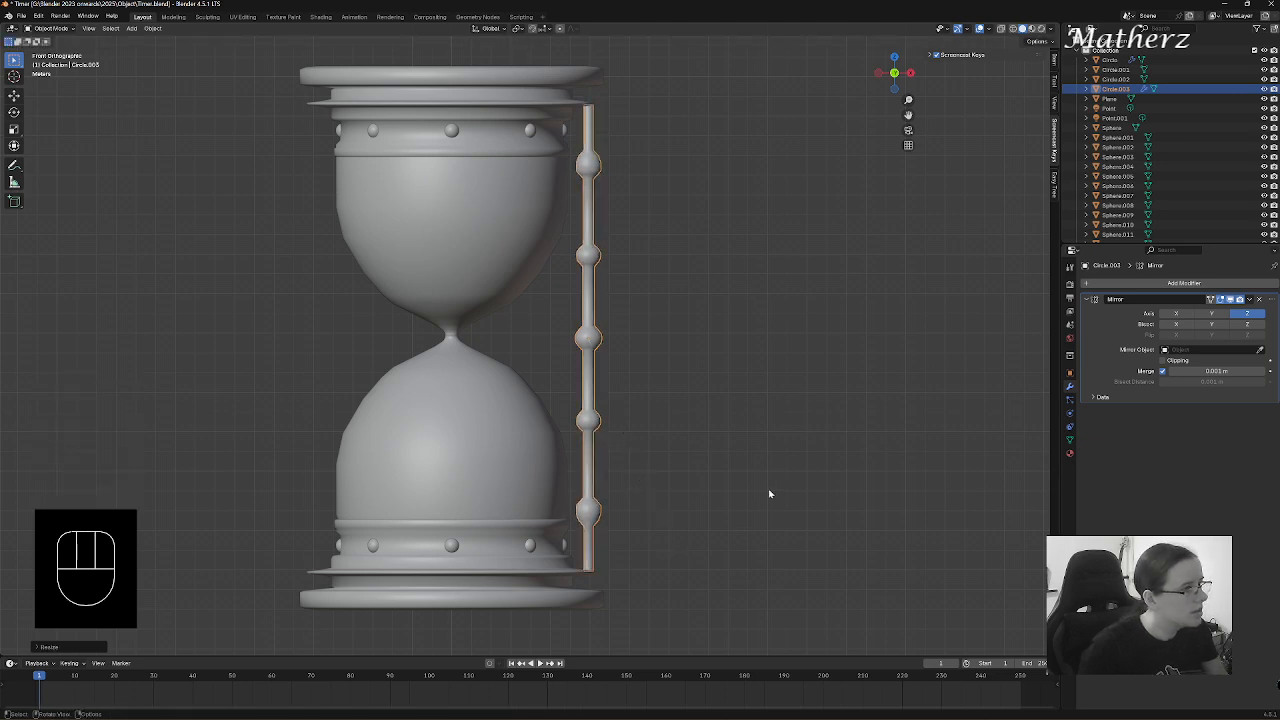
# - Assign the existing Wood material to the pillar
pyautogui.moveTo(769, 493); pyautogui.dragTo(654, 503, button='middle')
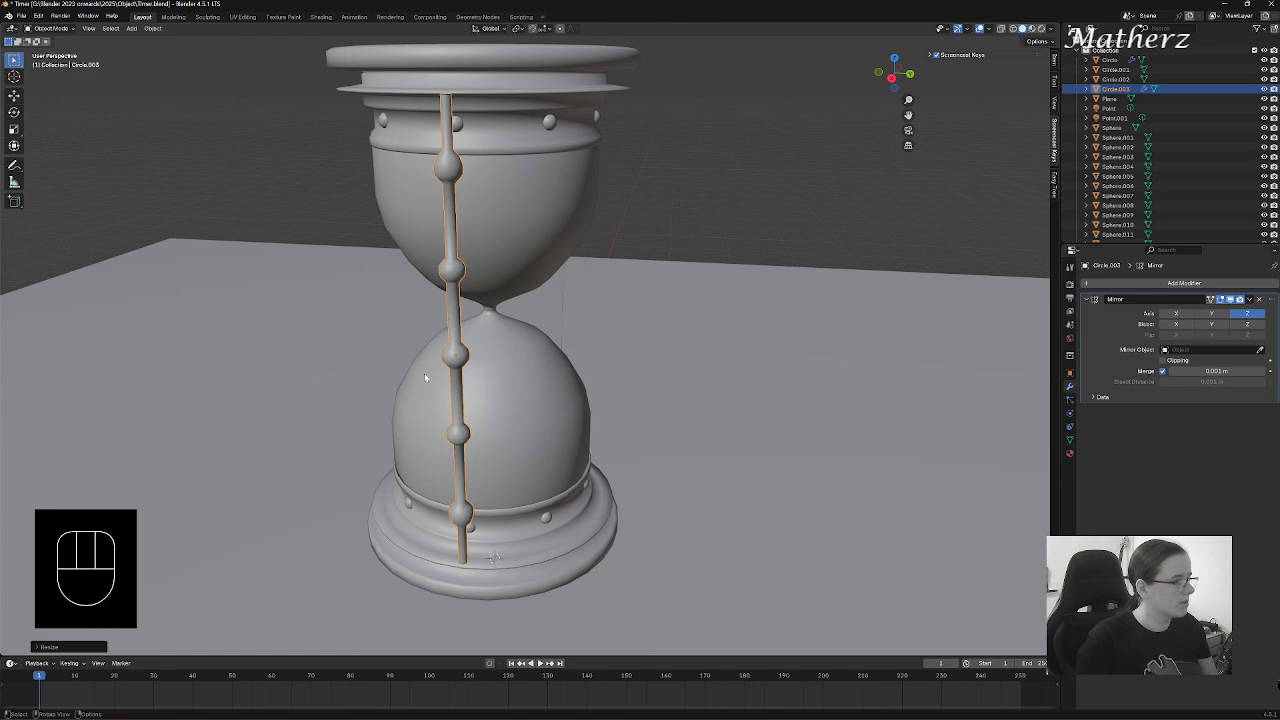
pyautogui.moveTo(424, 378); pyautogui.dragTo(566, 380, button='middle')
pyautogui.scroll(2, 576, 361)
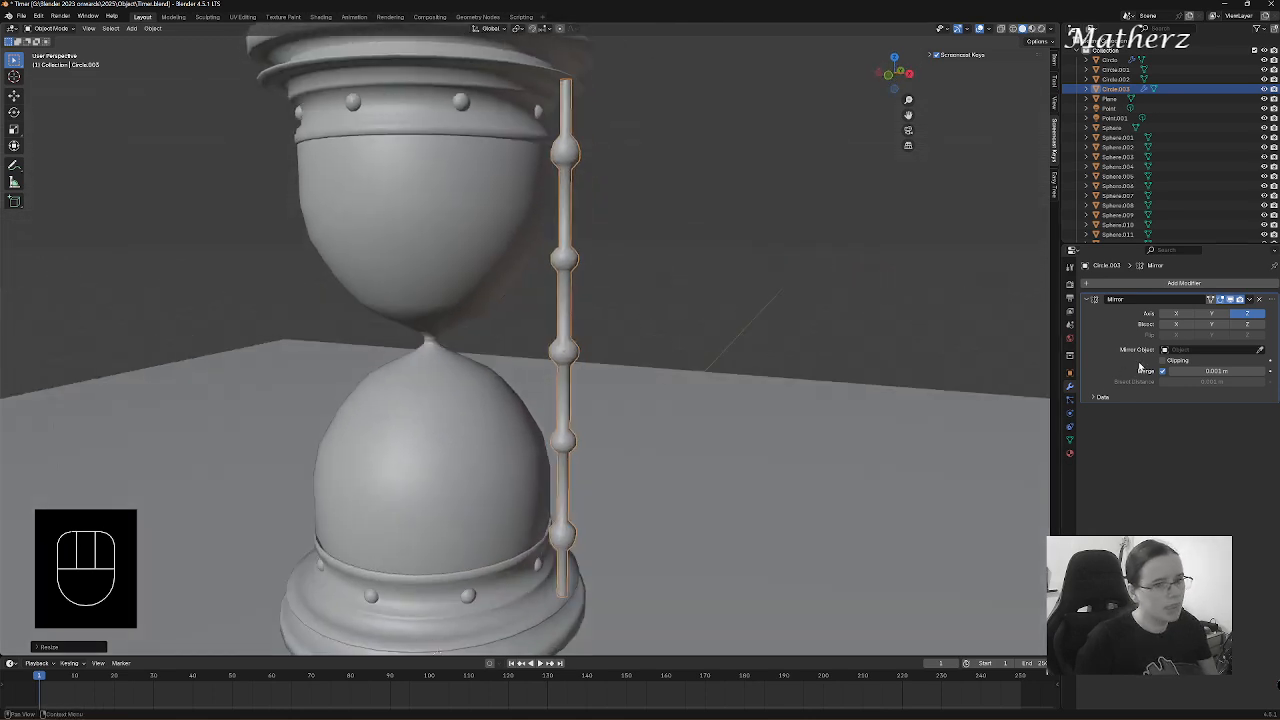
pyautogui.click(1069, 453)
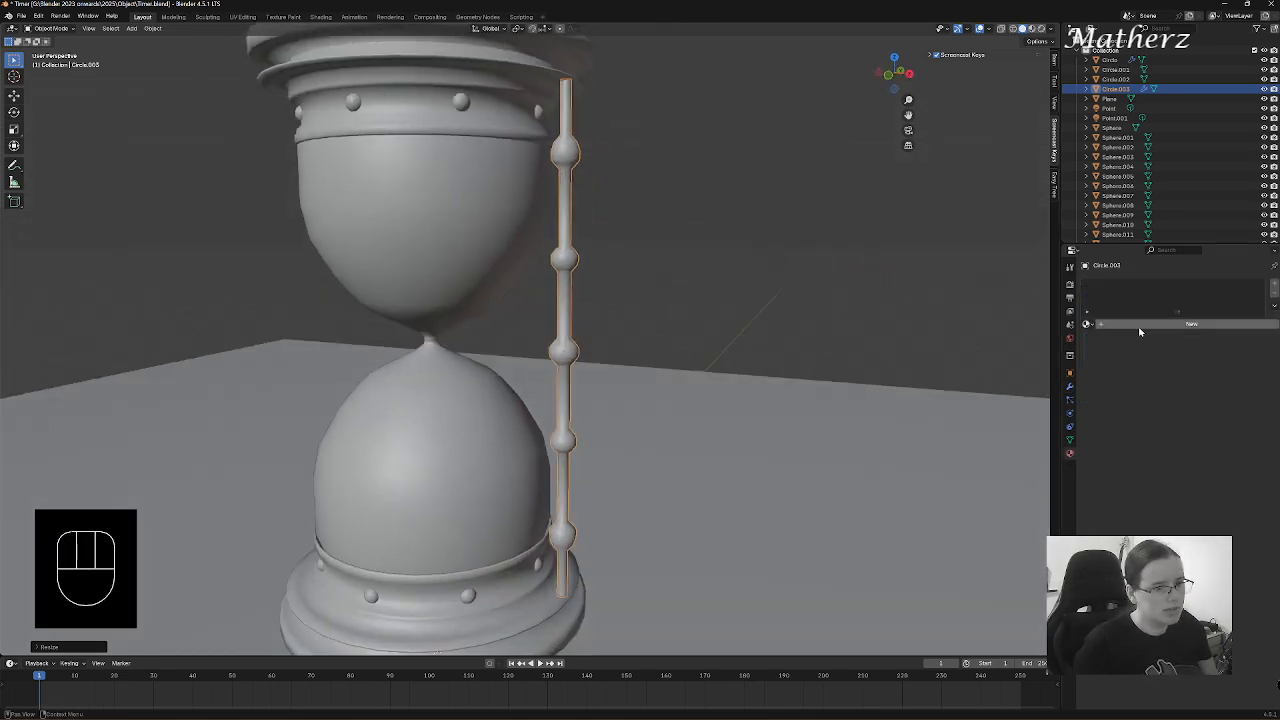
pyautogui.click(1087, 324)
pyautogui.click(1125, 359)
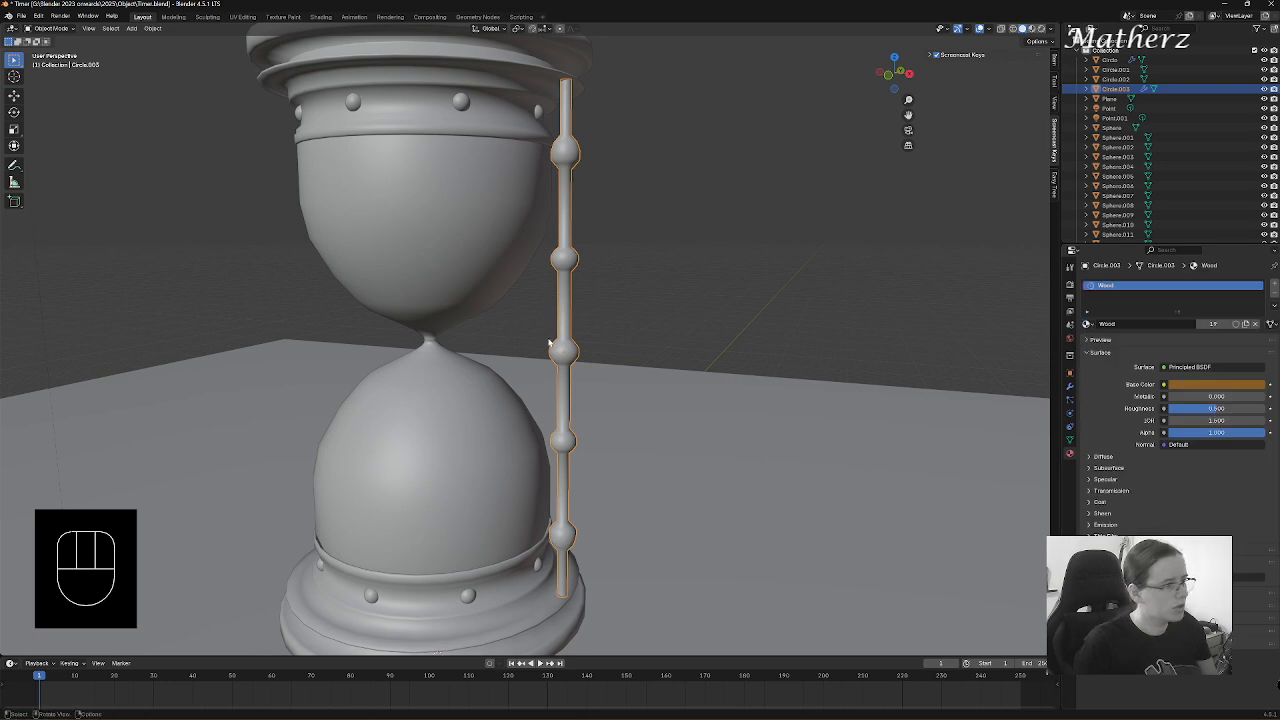
# - Duplicate the pillar in front view and place the copy along X at the opposite edge of the hourglass
pyautogui.moveTo(548, 355); pyautogui.dragTo(570, 366, button='middle')
pyautogui.press('KP_1')
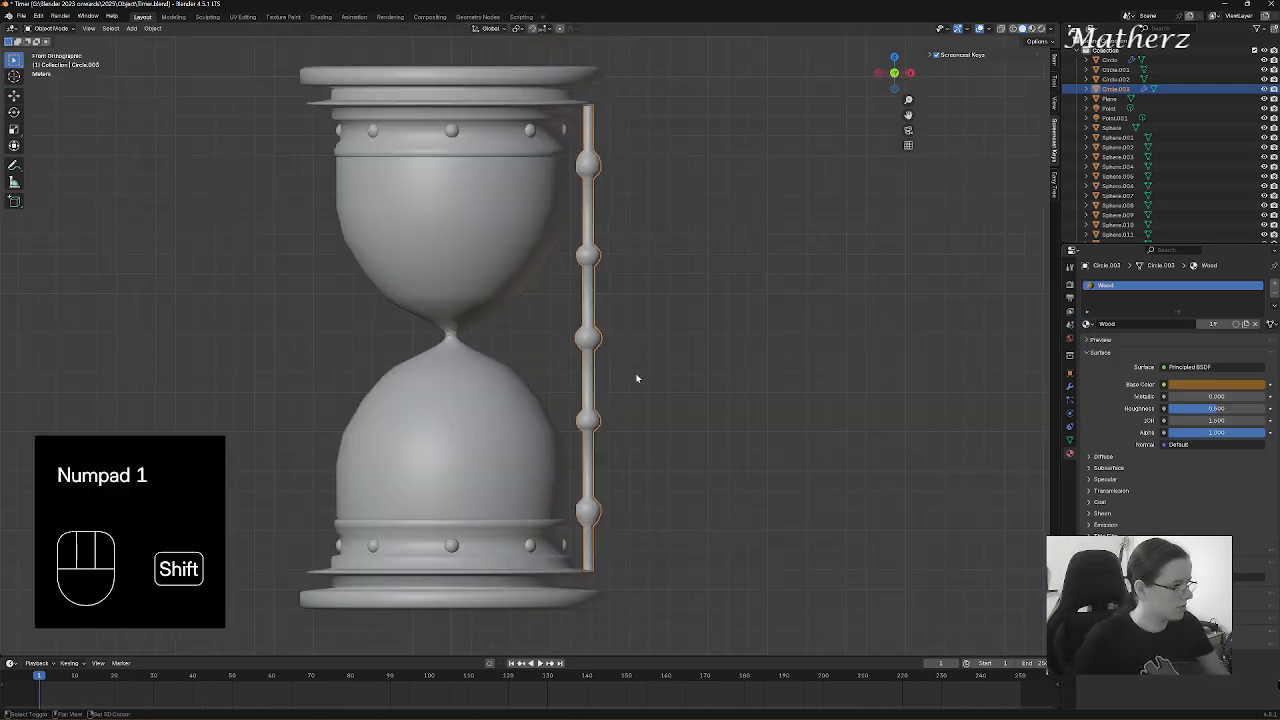
pyautogui.hotkey('shift', 'd')
pyautogui.press('x')
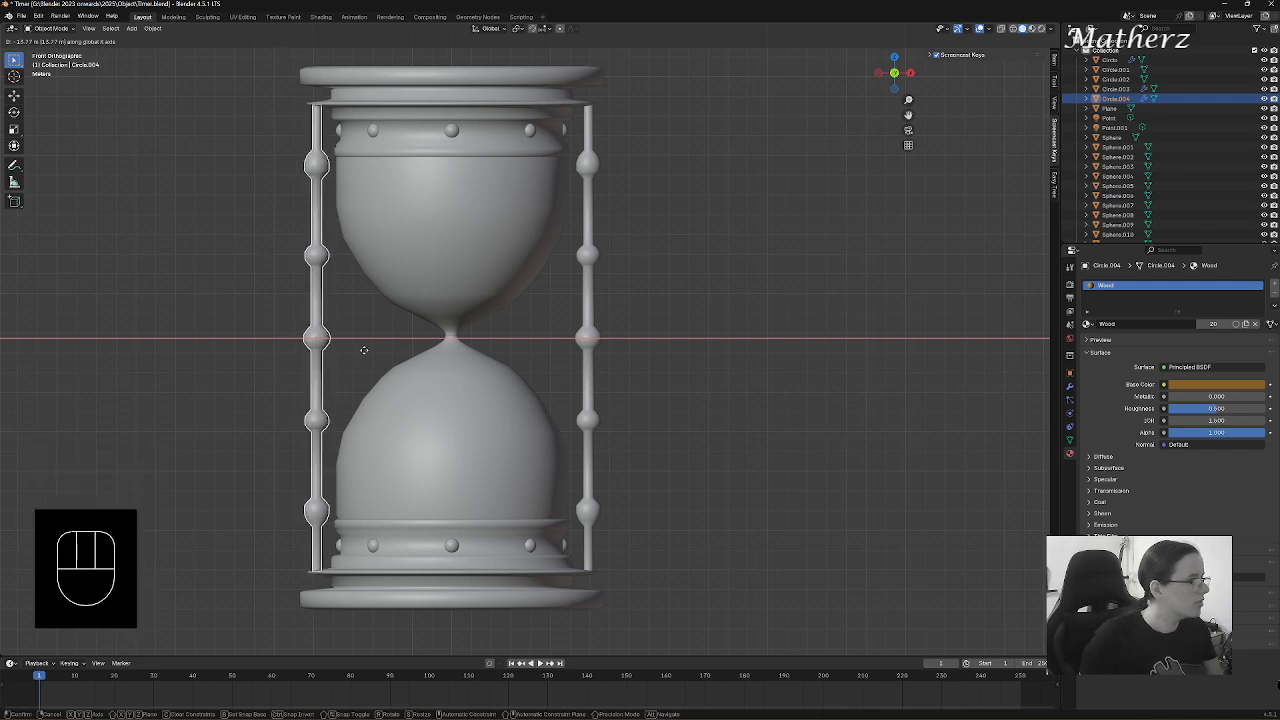
pyautogui.click(364, 350)
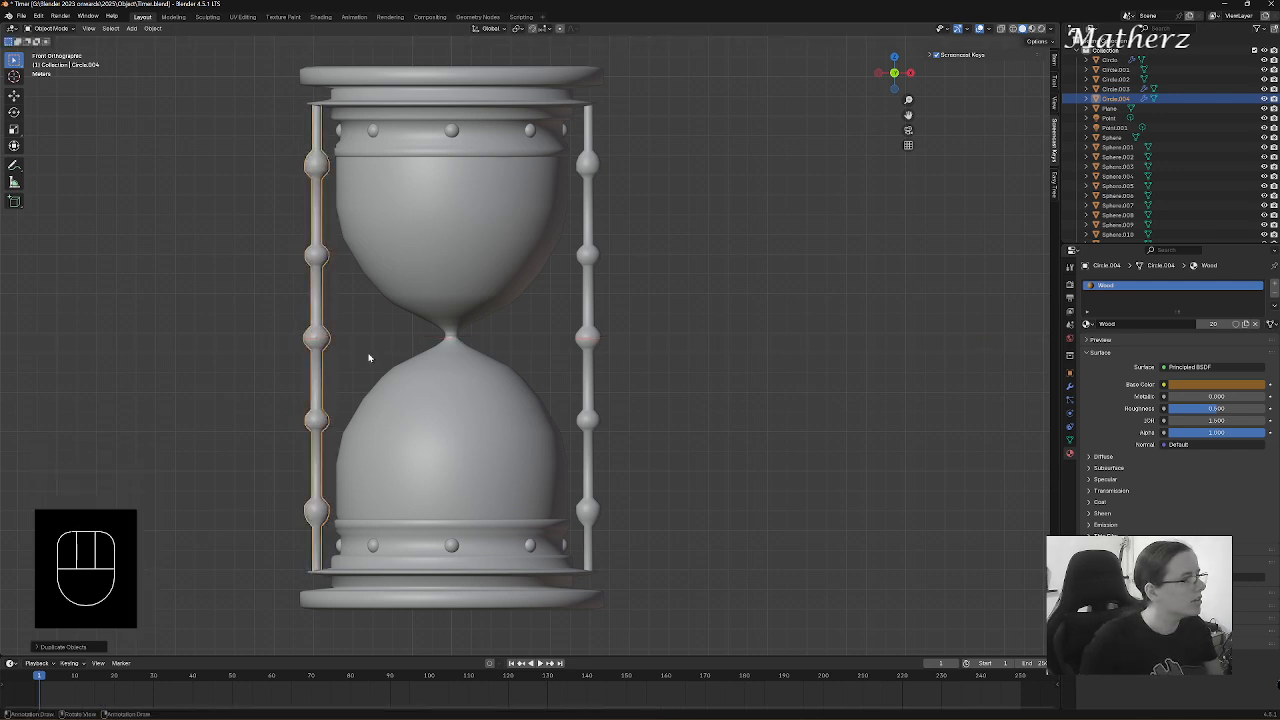
# - Duplicate both pillars together and rotate the copies 90 degrees about the Z axis
pyautogui.keyDown('shift'); pyautogui.click(591, 224); pyautogui.keyUp('shift')
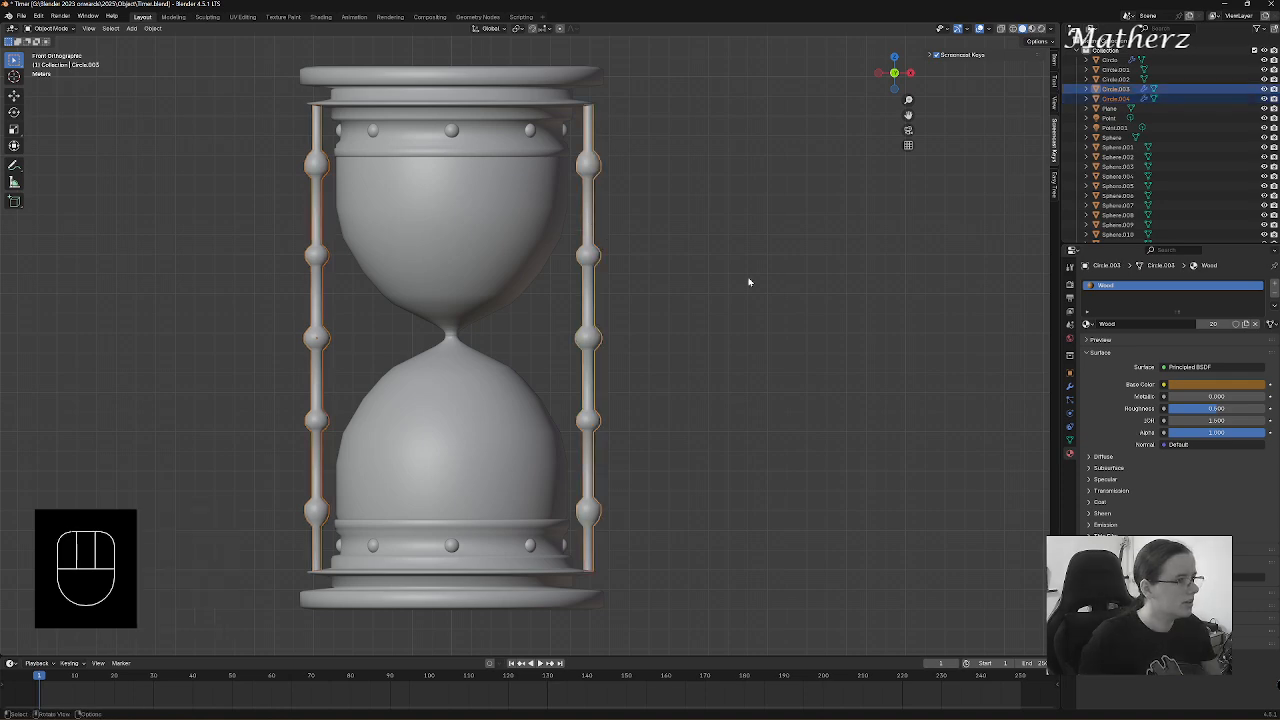
pyautogui.moveTo(749, 280); pyautogui.dragTo(539, 318, button='middle')
pyautogui.scroll(-4, 594, 287)
pyautogui.hotkey('shift', 'd')
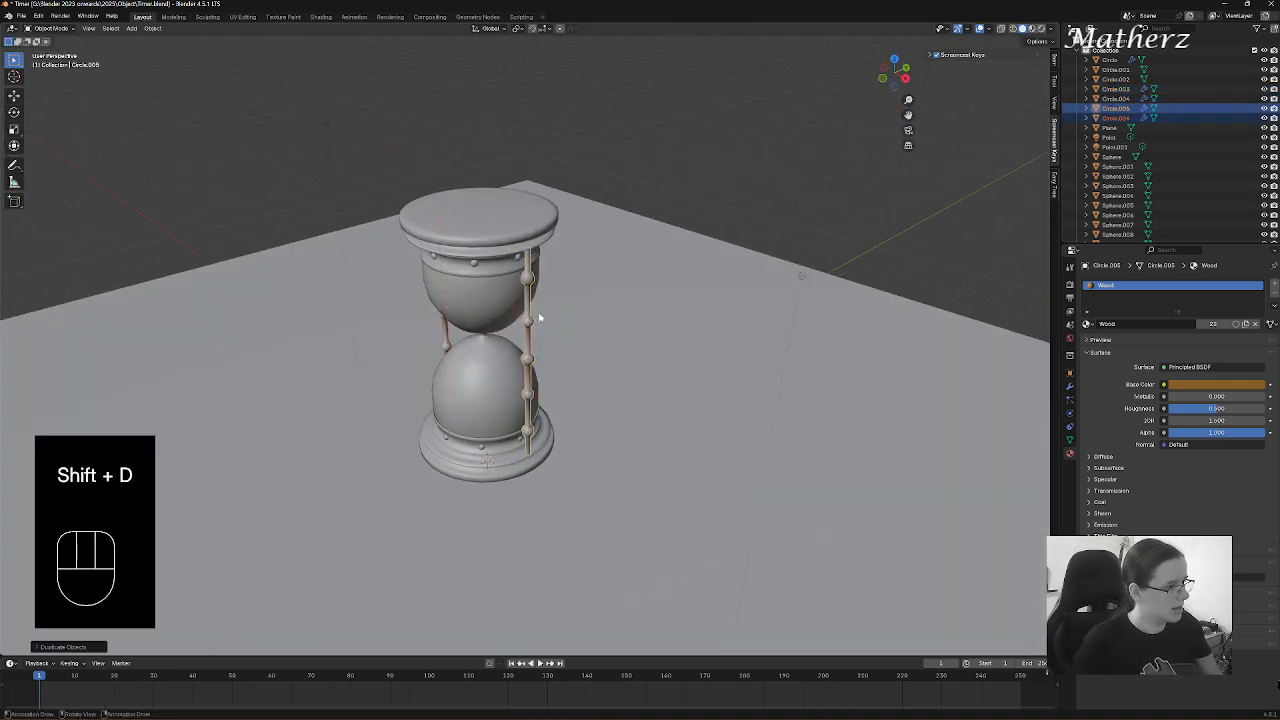
pyautogui.scroll(2, 505, 317)
pyautogui.press('r')
pyautogui.press('z')
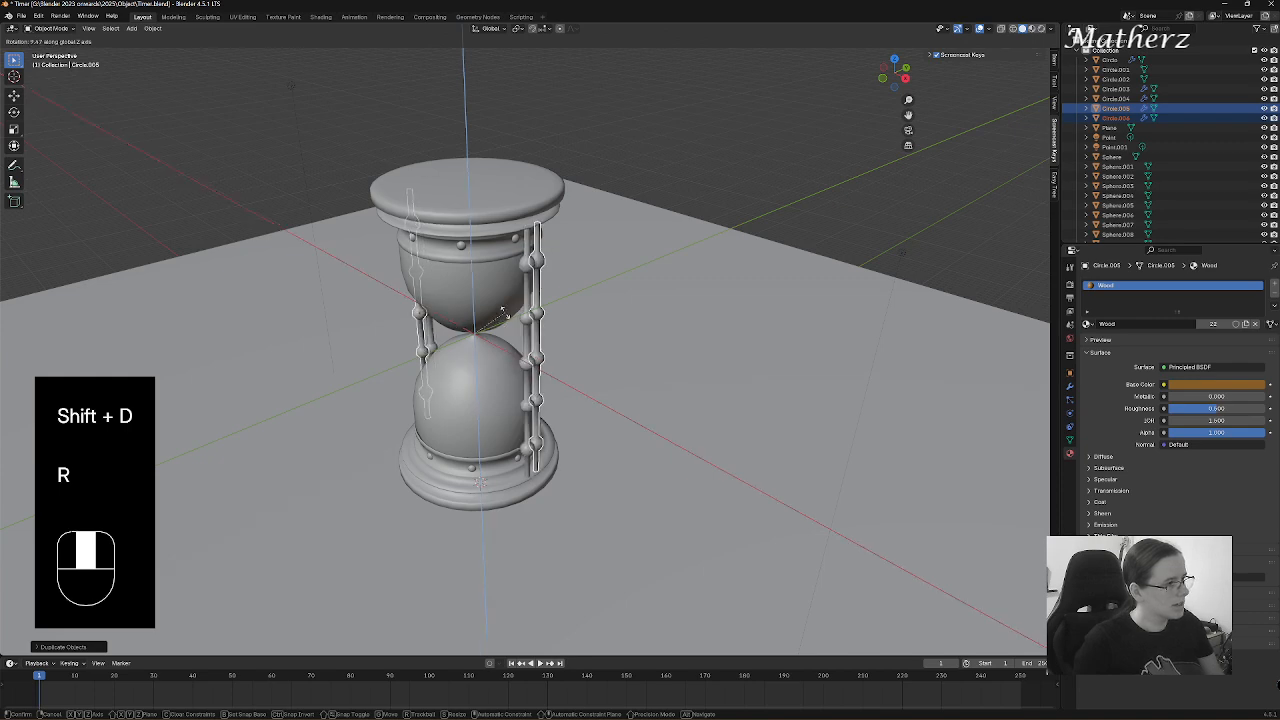
pyautogui.press('KP_9')
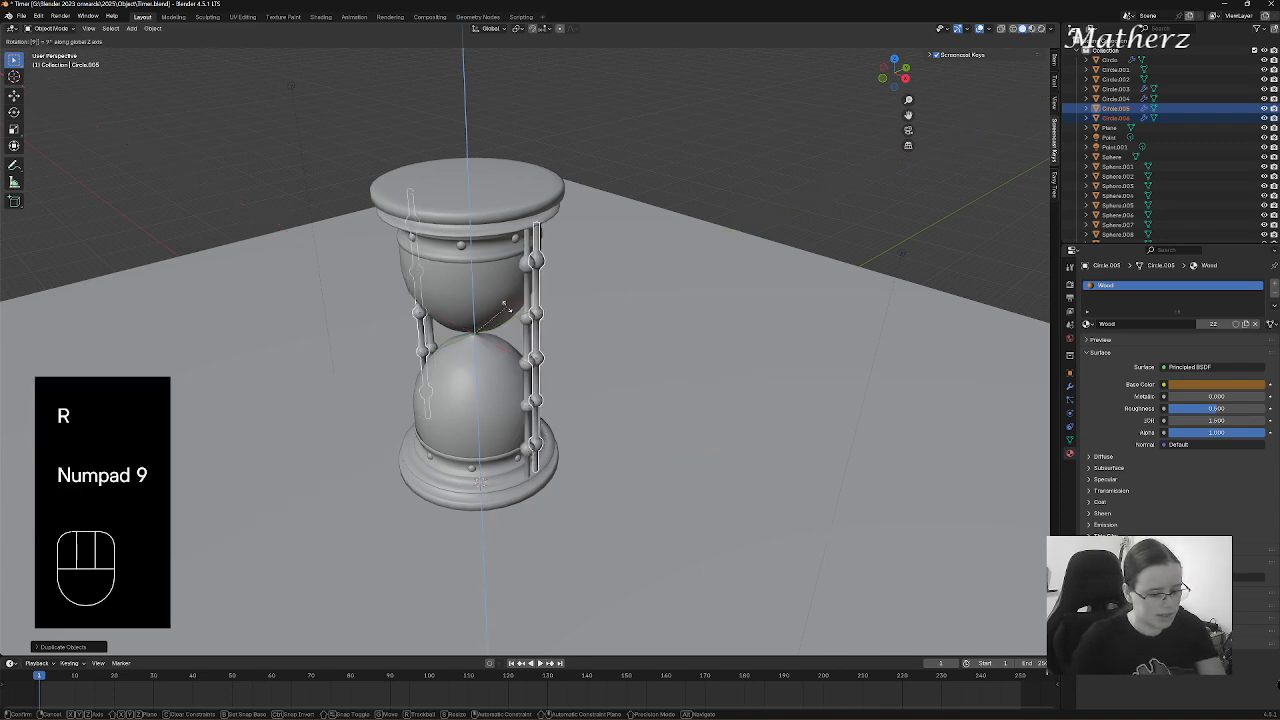
pyautogui.press('KP_0')
pyautogui.click(508, 310)
pyautogui.moveTo(496, 390); pyautogui.dragTo(553, 293, button='middle')
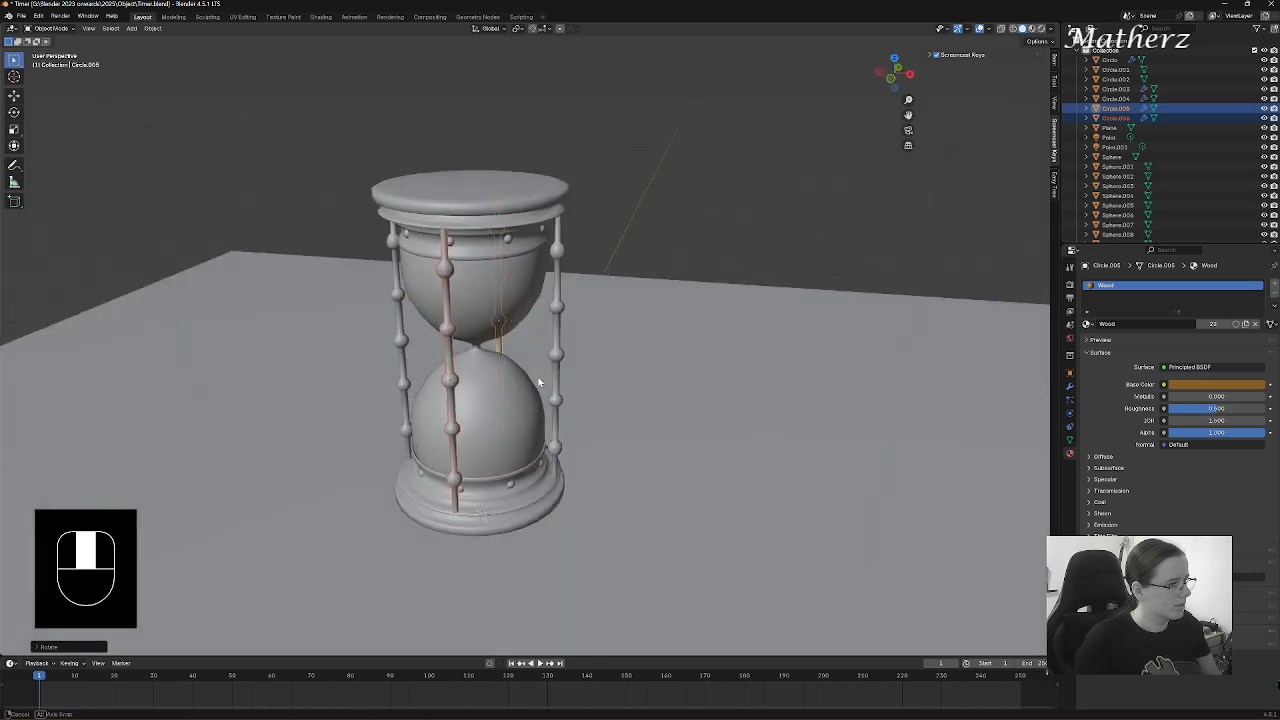
# - Duplicate all four pillars in place and rotate the copies 45 degrees about the Z axis
pyautogui.keyDown('shift'); pyautogui.click(557, 291); pyautogui.keyUp('shift')
pyautogui.keyDown('shift'); pyautogui.click(402, 295); pyautogui.keyUp('shift')
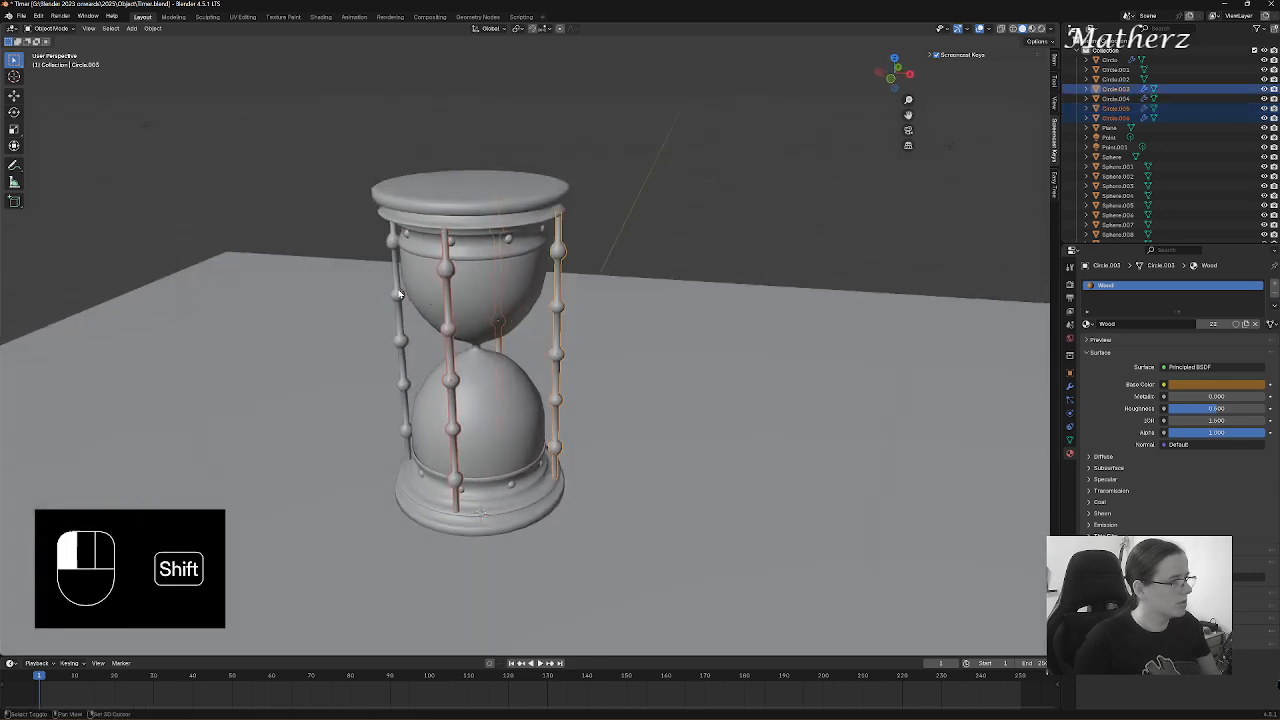
pyautogui.hotkey('shift', 'd')
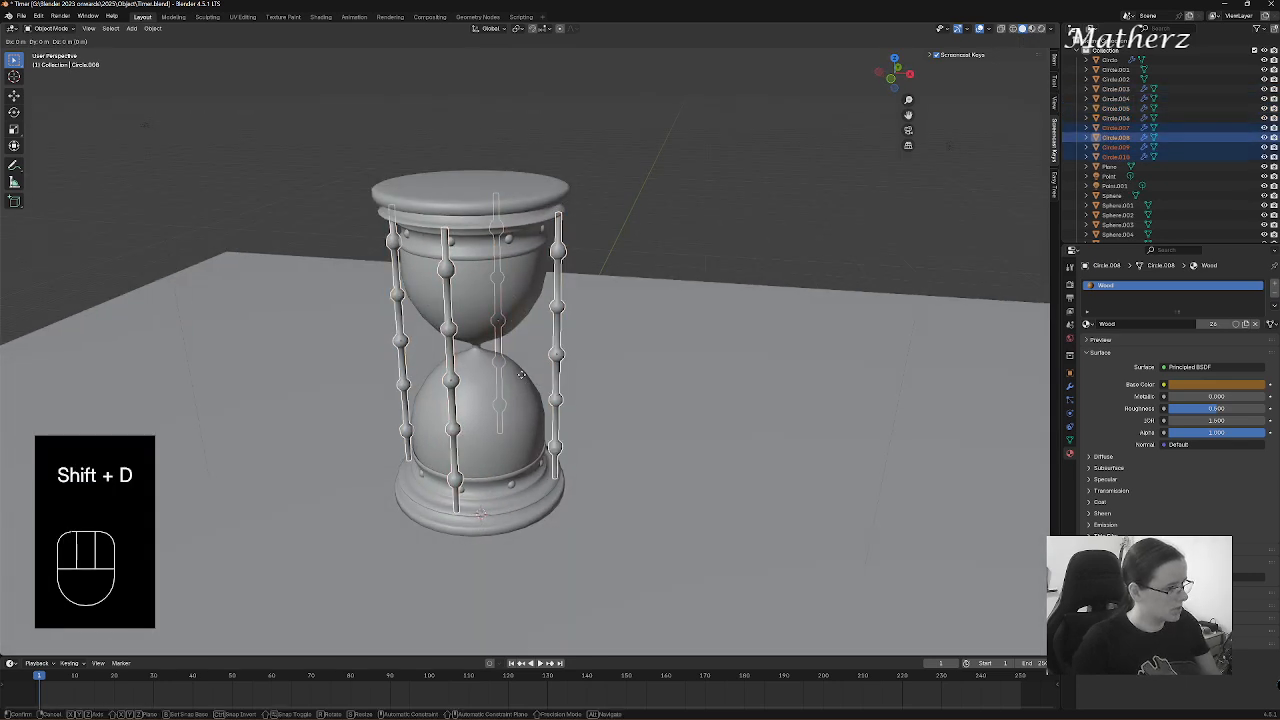
pyautogui.rightClick(521, 372)
pyautogui.press('r')
pyautogui.press('z')
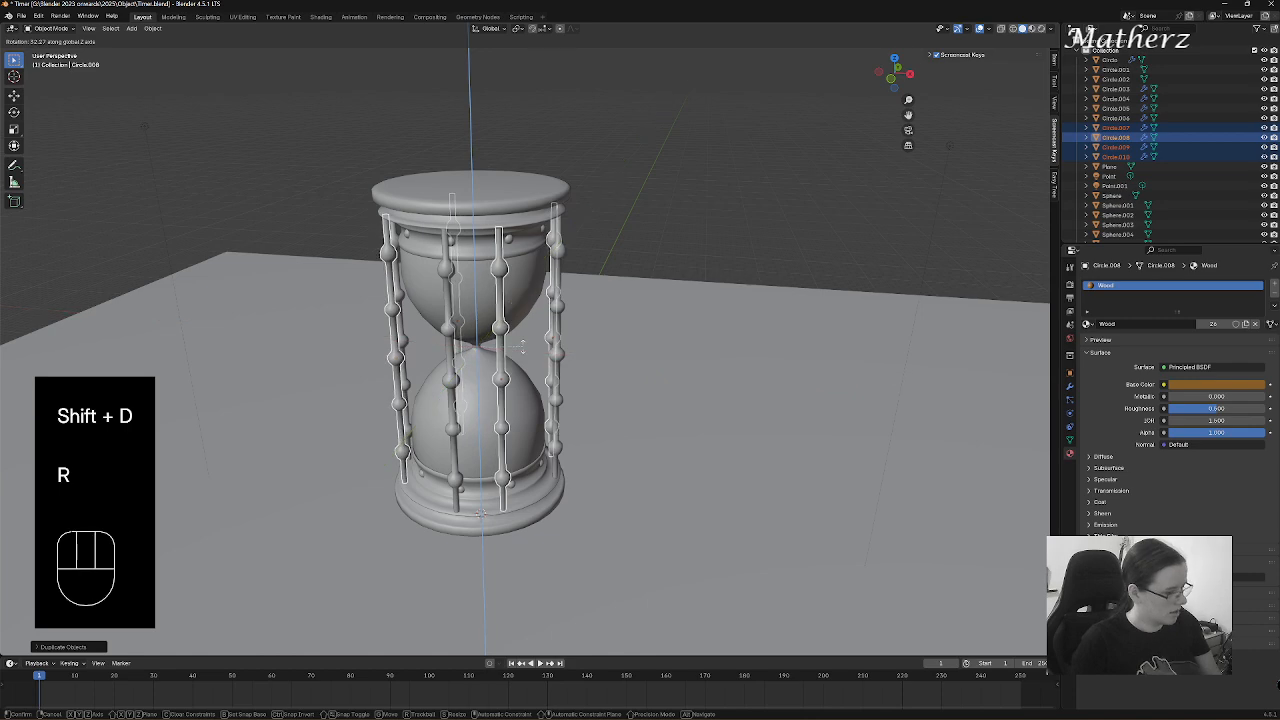
pyautogui.press('4')
pyautogui.press('5')
pyautogui.click(522, 349)
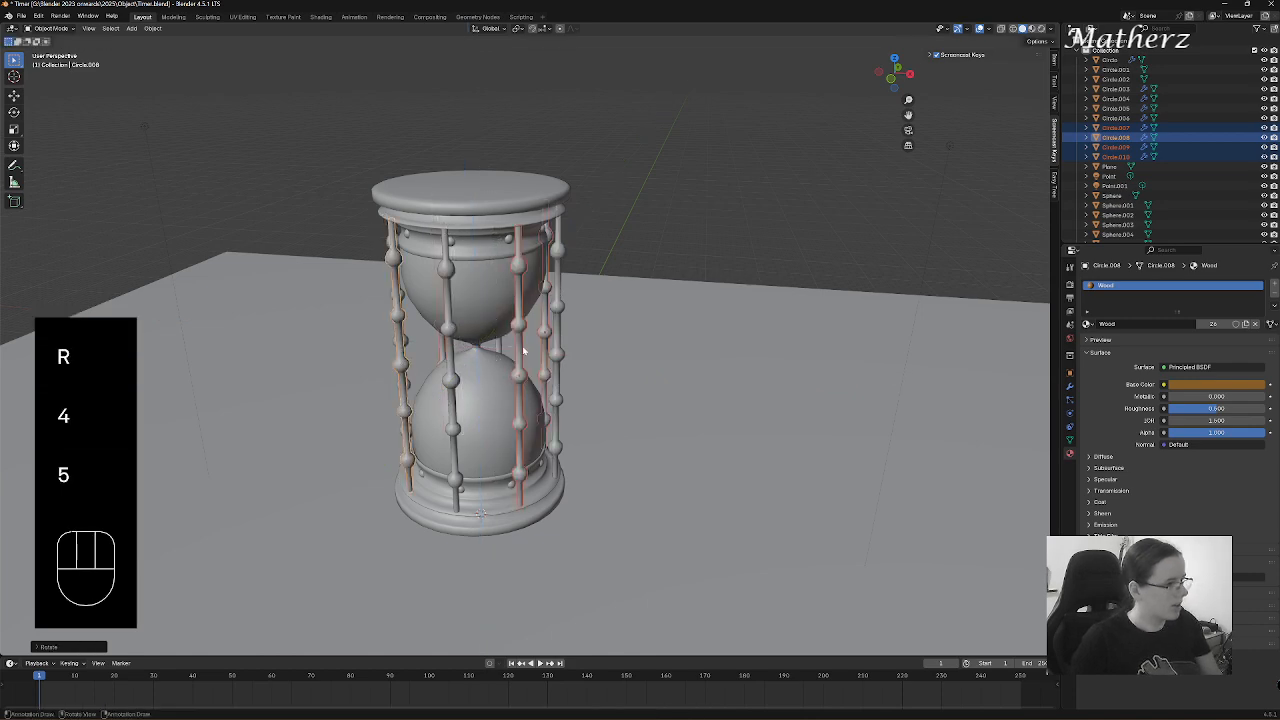
# - Deselect the pillars and preview the hourglass in rendered shading before returning to solid shading
pyautogui.click(659, 218)
pyautogui.moveTo(553, 358); pyautogui.dragTo(524, 362, button='middle')
pyautogui.click(1040, 29)
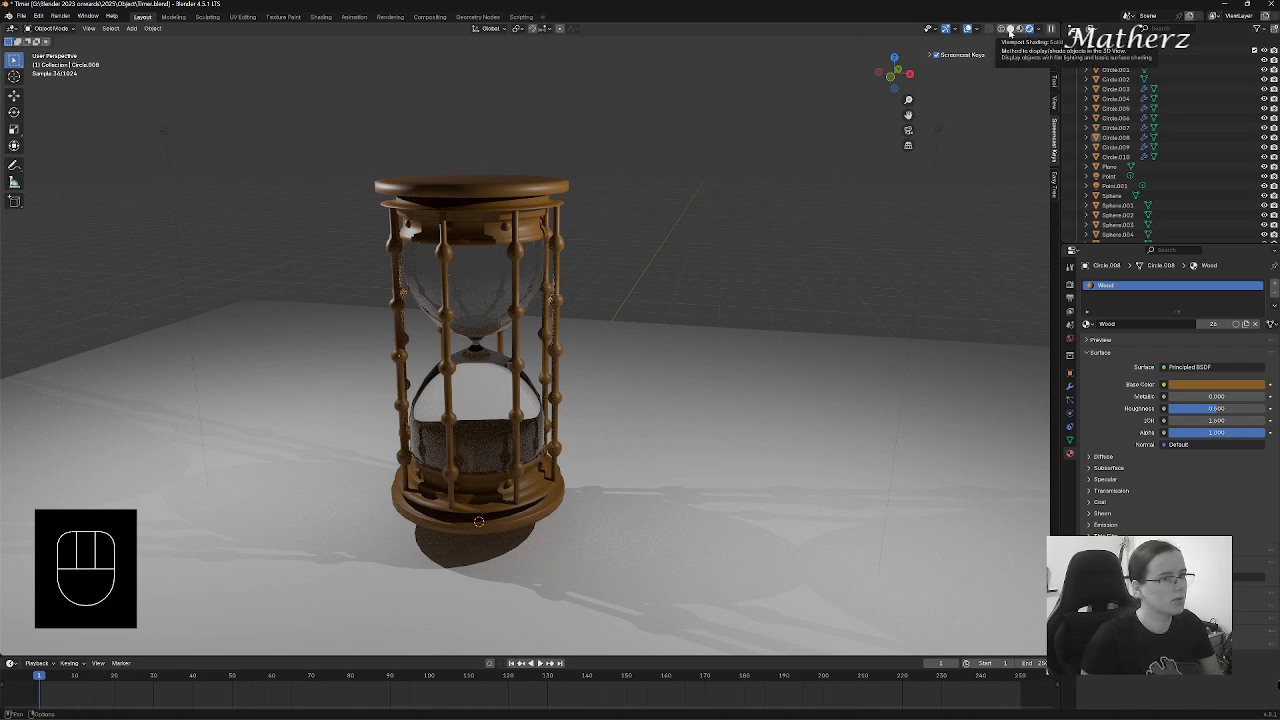
pyautogui.click(1009, 30)
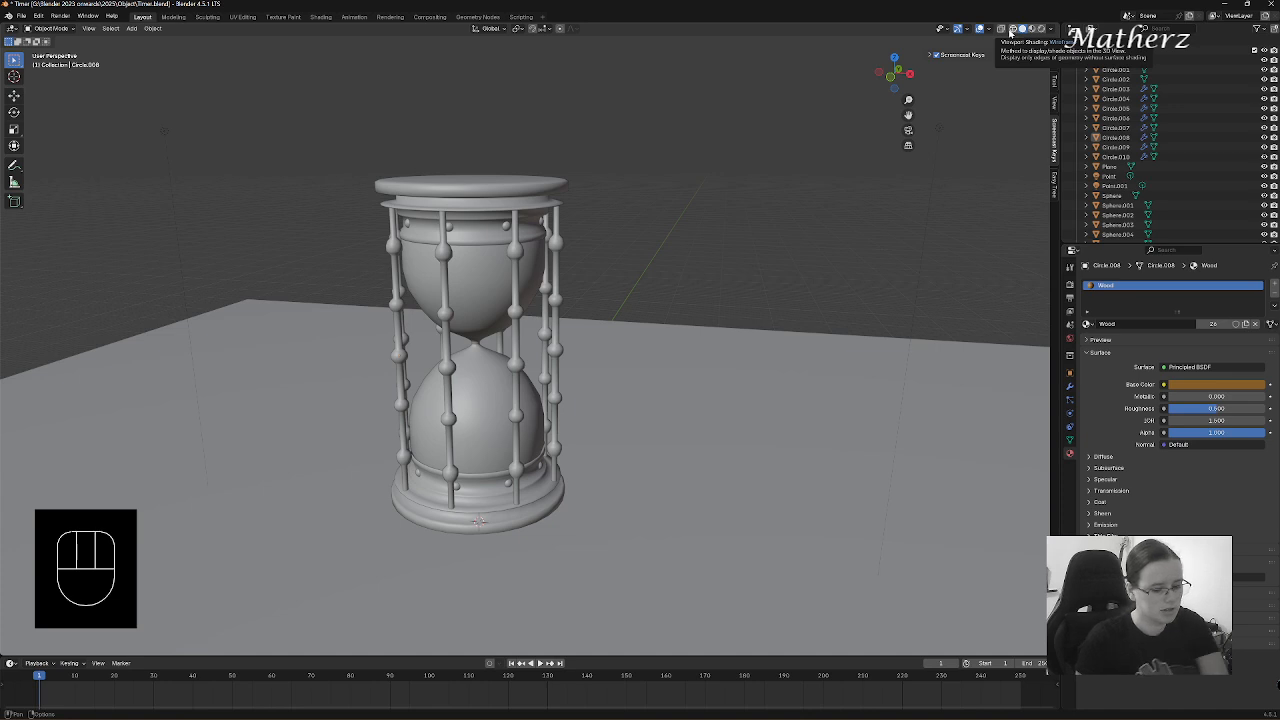
# - Add a mesh circle and, in front view, move it up along Z to the neck between the two glass bulbs
pyautogui.press('KP_1')
pyautogui.press('KP_1')
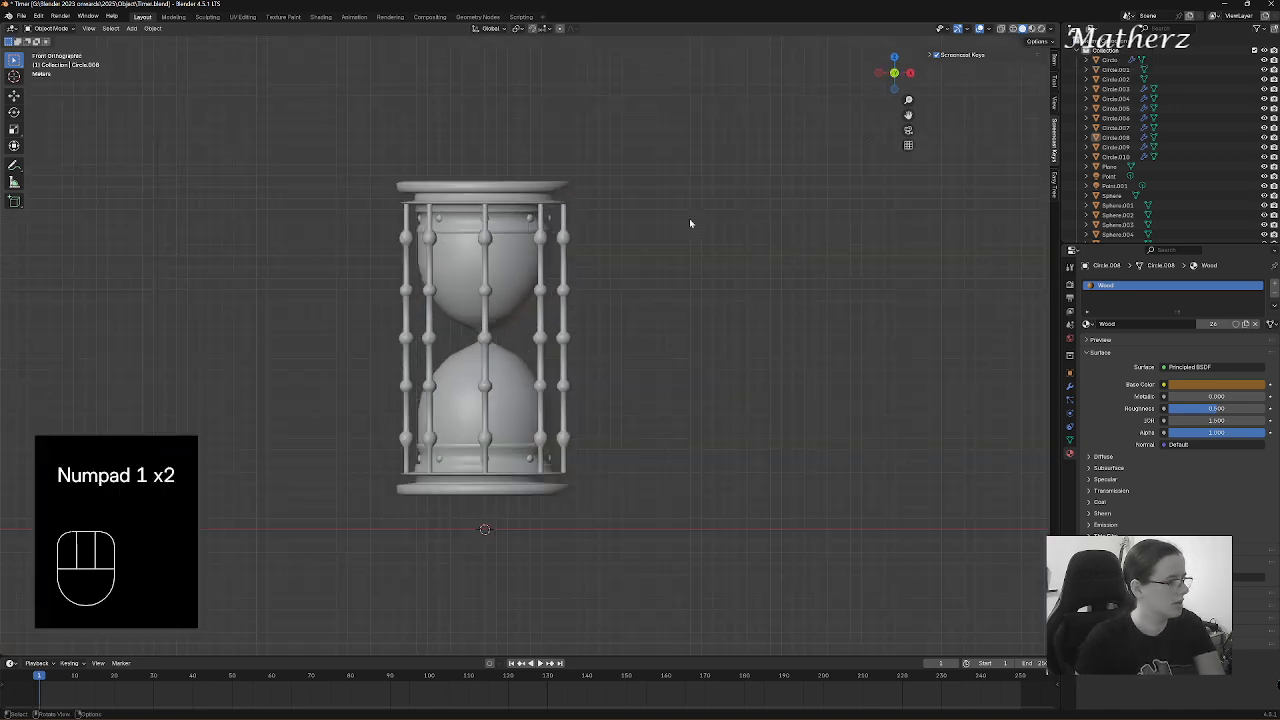
pyautogui.scroll(4, 451, 390)
pyautogui.keyDown('shift'); pyautogui.moveTo(450, 392); pyautogui.dragTo(537, 412, button='middle'); pyautogui.keyUp('shift')
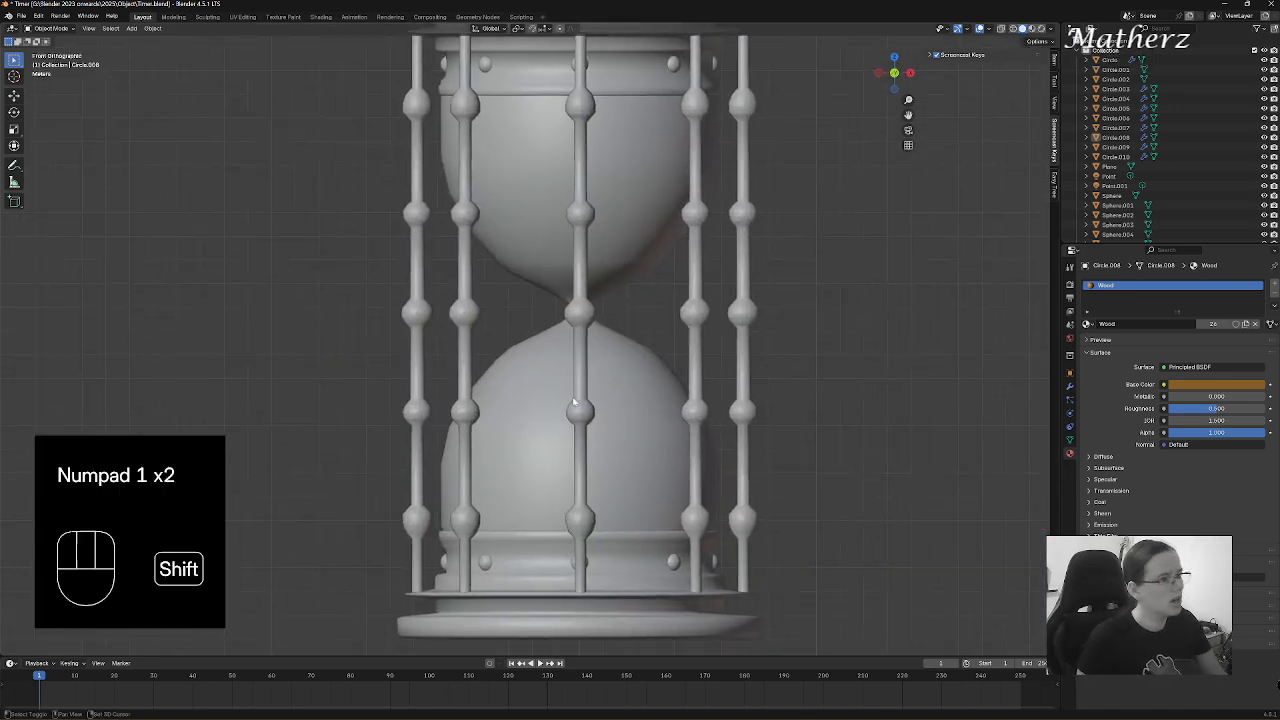
pyautogui.scroll(-3, 537, 413)
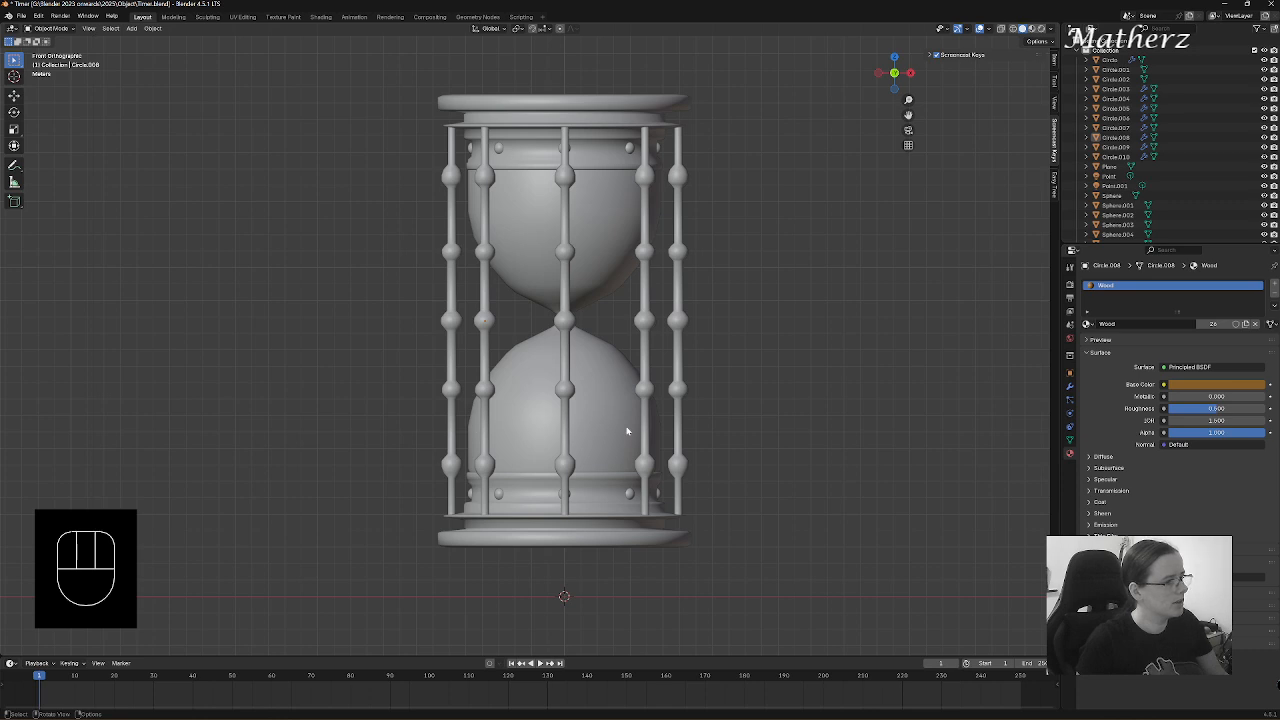
pyautogui.click(135, 29)
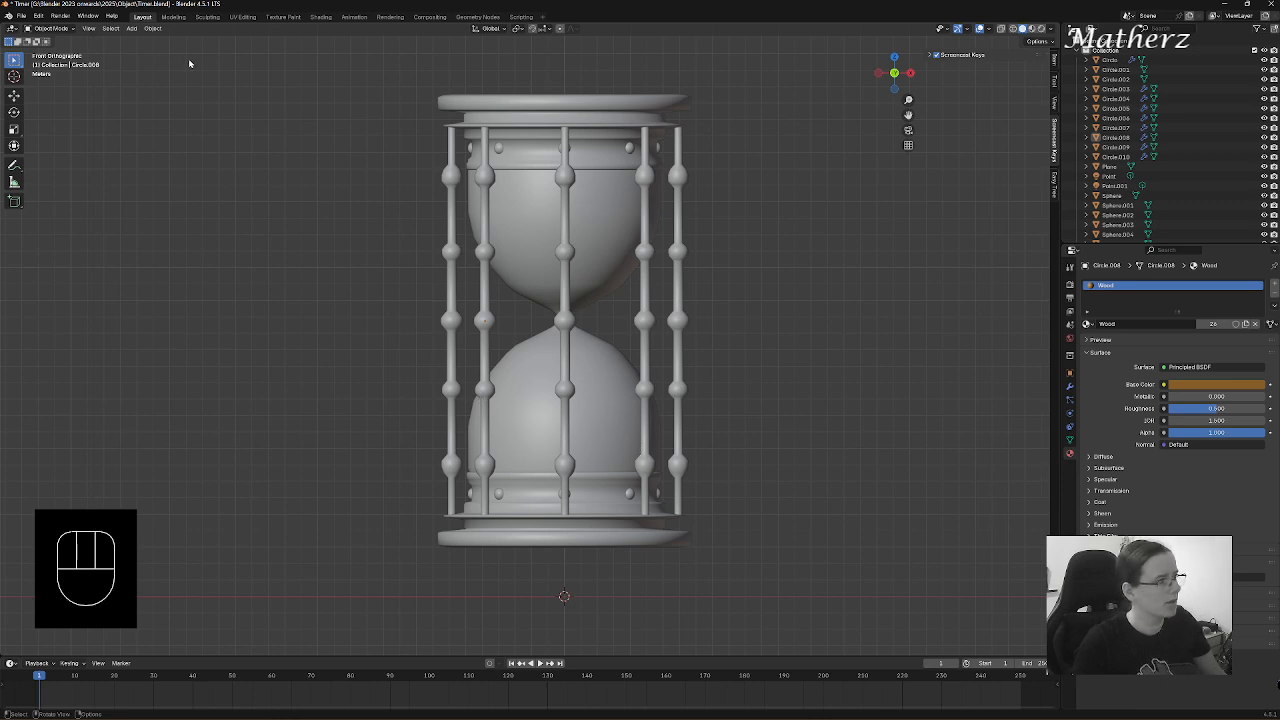
pyautogui.click(131, 28)
pyautogui.moveTo(160, 39)
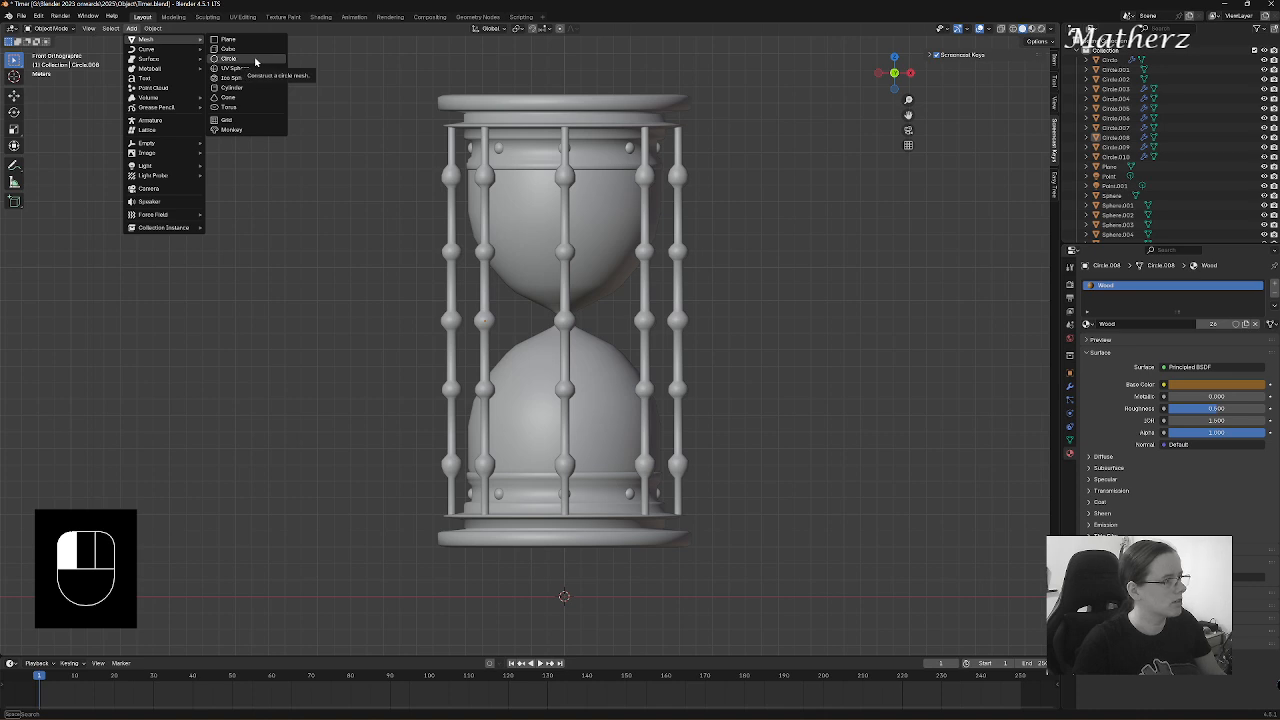
pyautogui.click(255, 62)
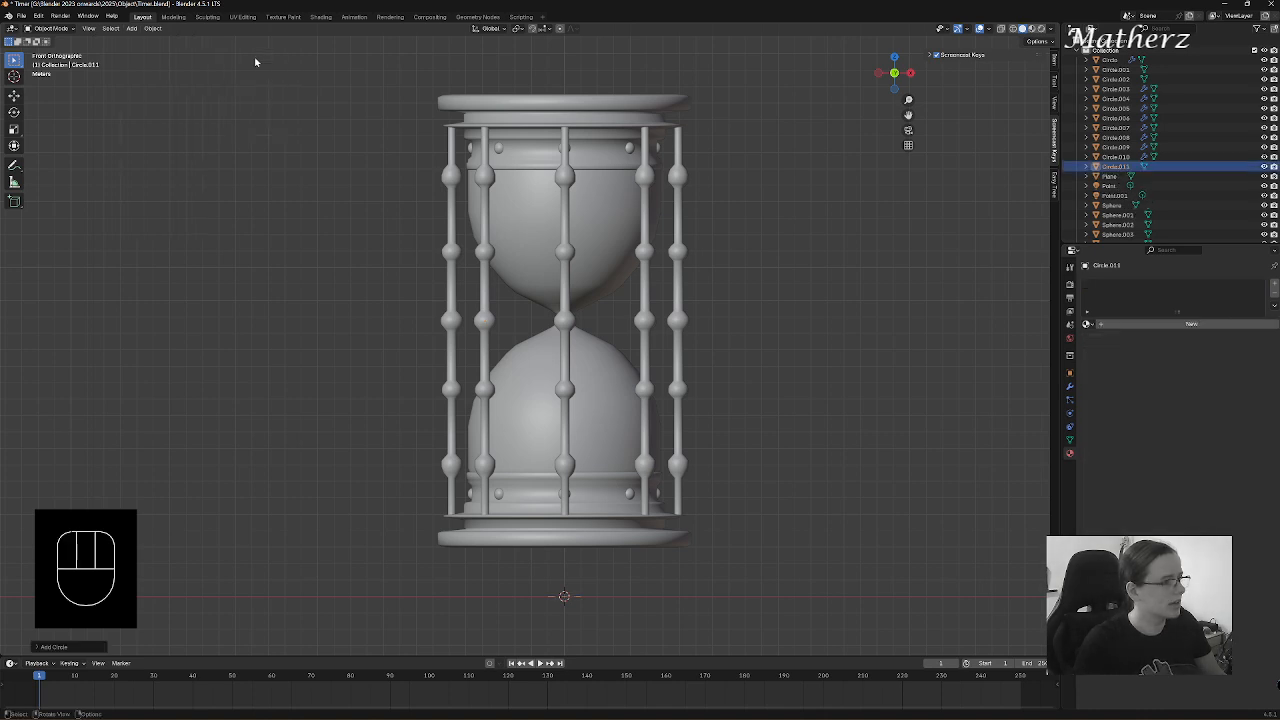
pyautogui.press('g')
pyautogui.middleClick(616, 572)
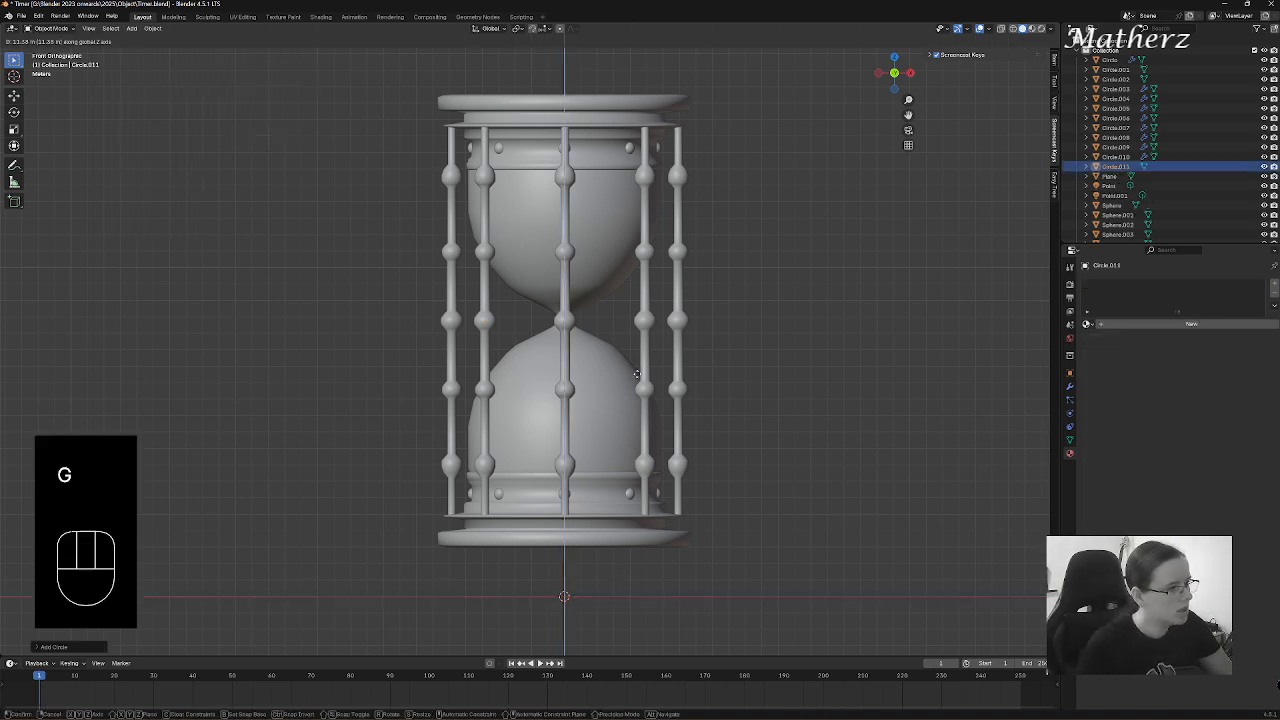
pyautogui.click(619, 289)
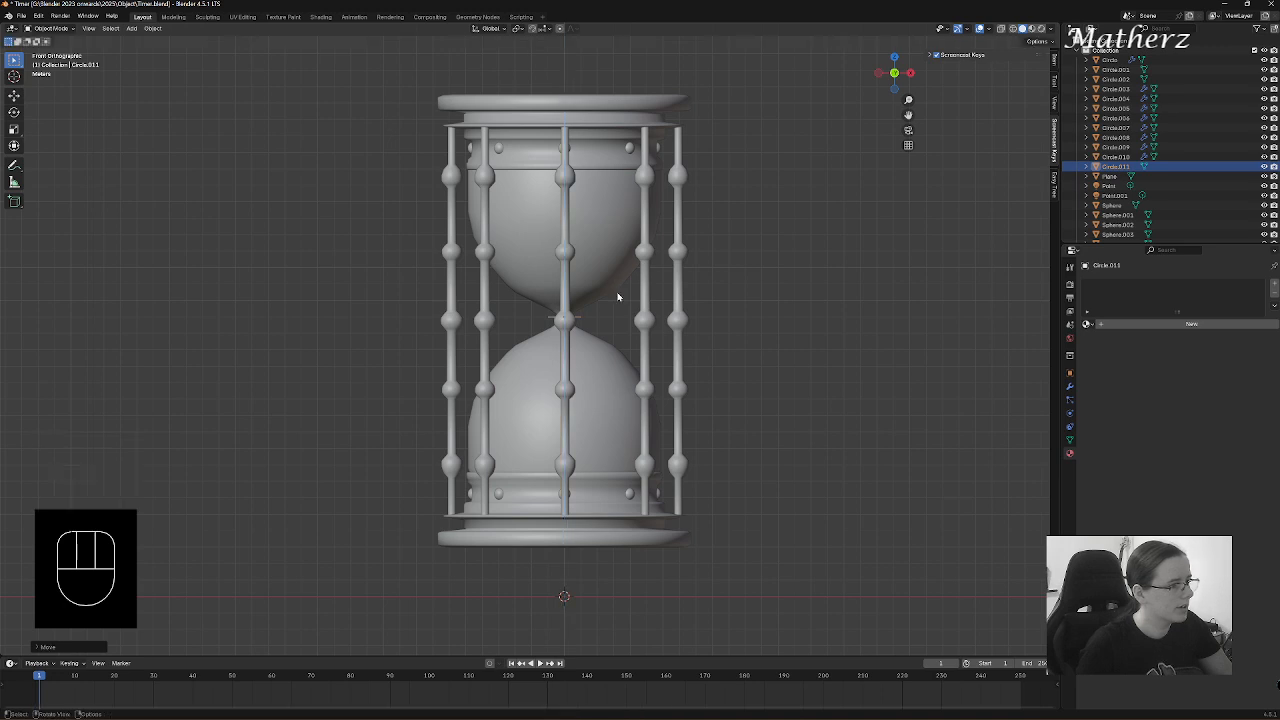
# - Enable X-ray display and scale the new circle down until it fits inside the narrow glass neck
pyautogui.scroll(4, 619, 288)
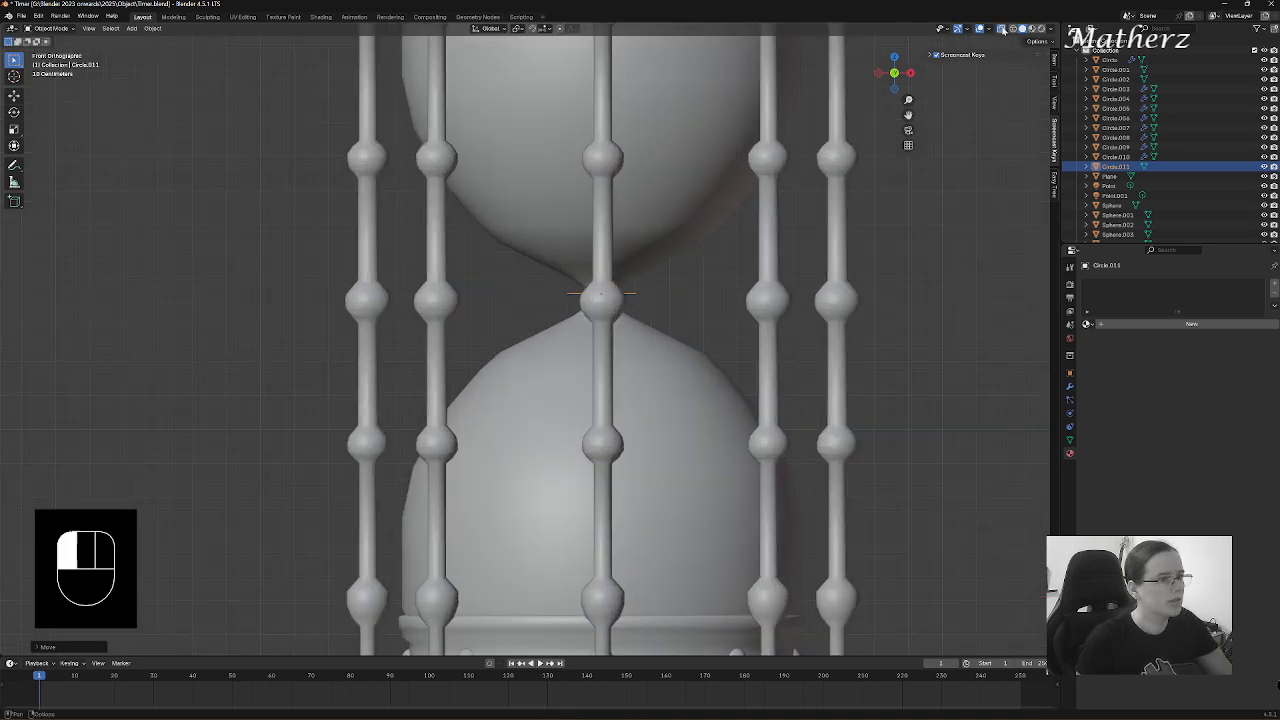
pyautogui.scroll(3, 659, 272)
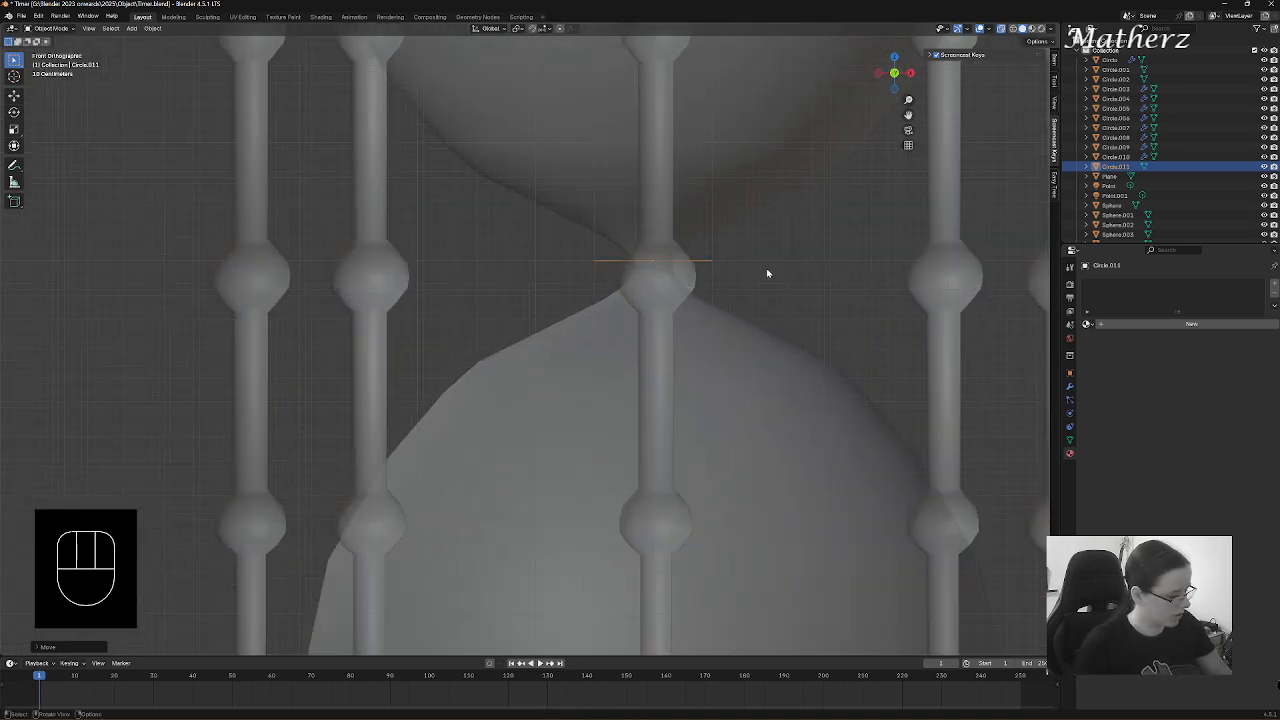
pyautogui.press('s')
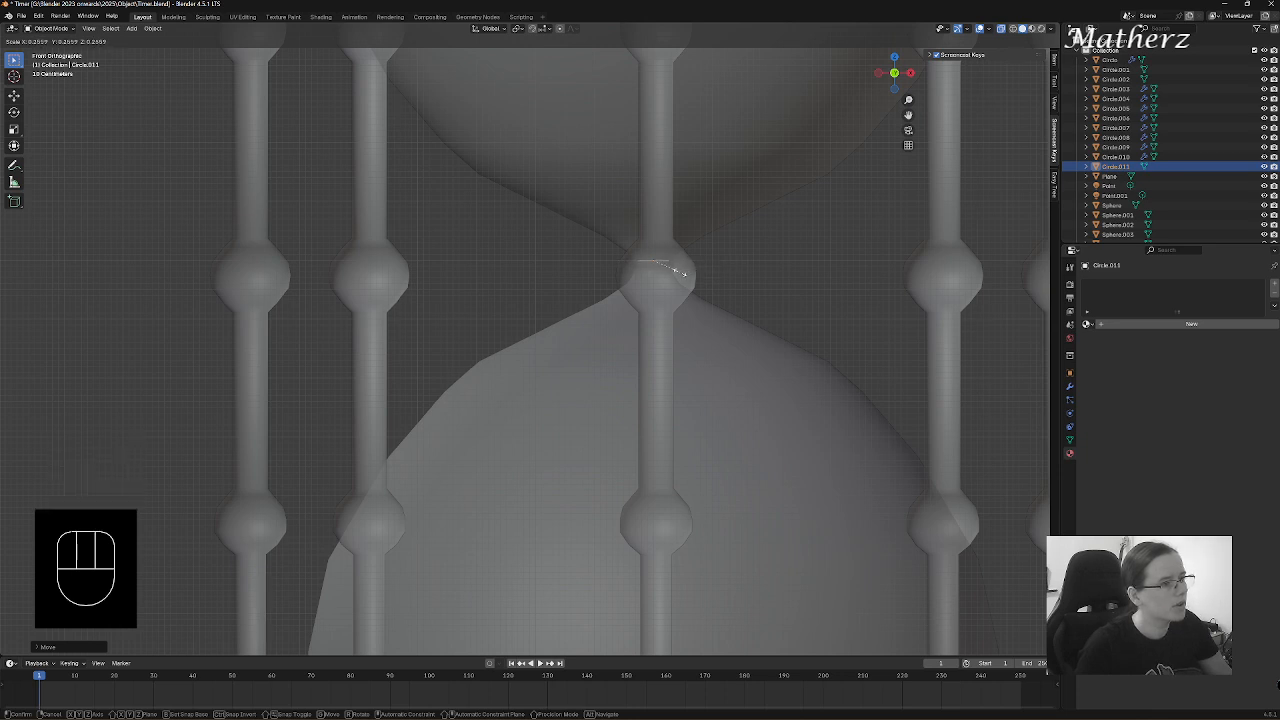
pyautogui.click(682, 272)
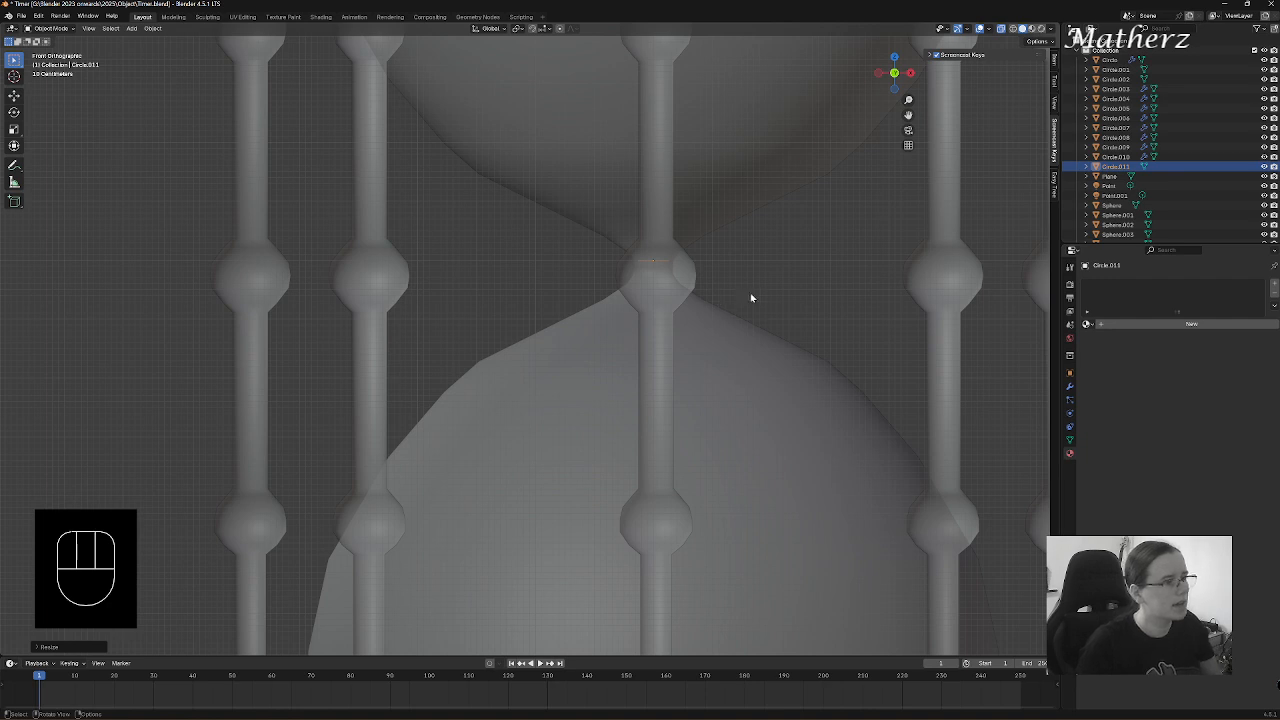
pyautogui.scroll(-4, 752, 298)
pyautogui.keyDown('shift'); pyautogui.moveTo(723, 177); pyautogui.dragTo(617, 306, button='middle'); pyautogui.keyUp('shift')
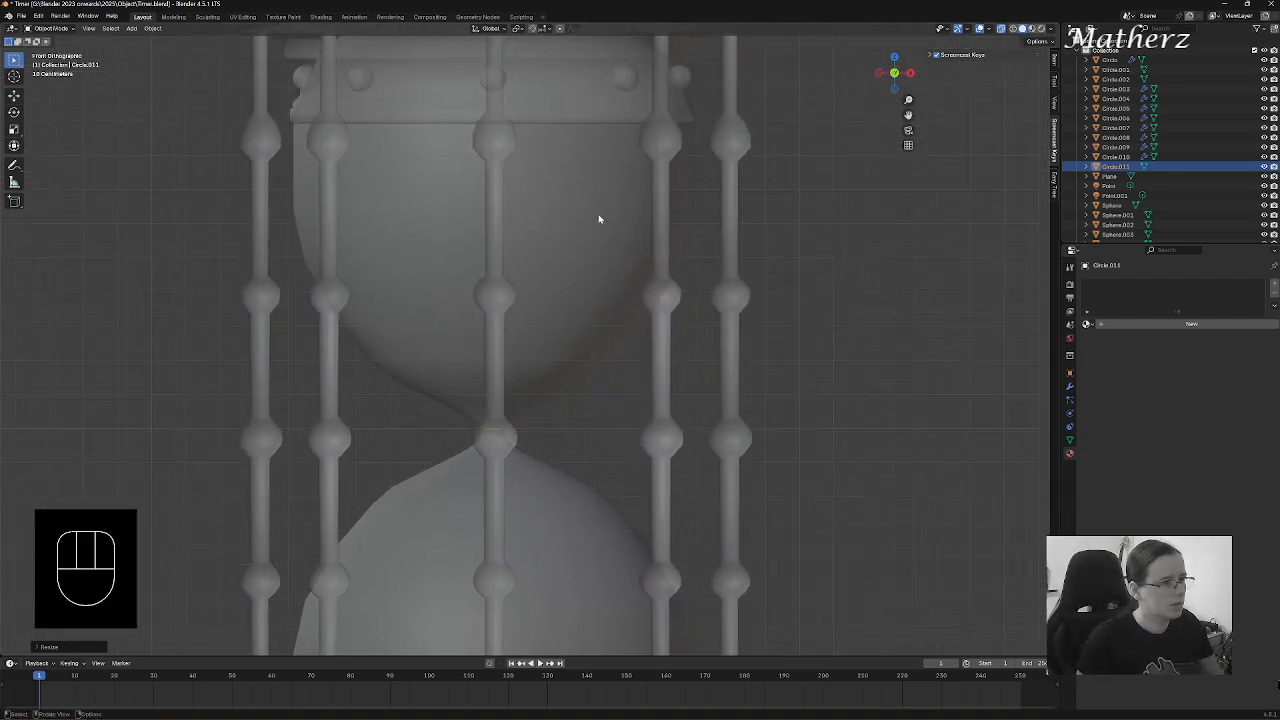
pyautogui.scroll(3, 470, 440)
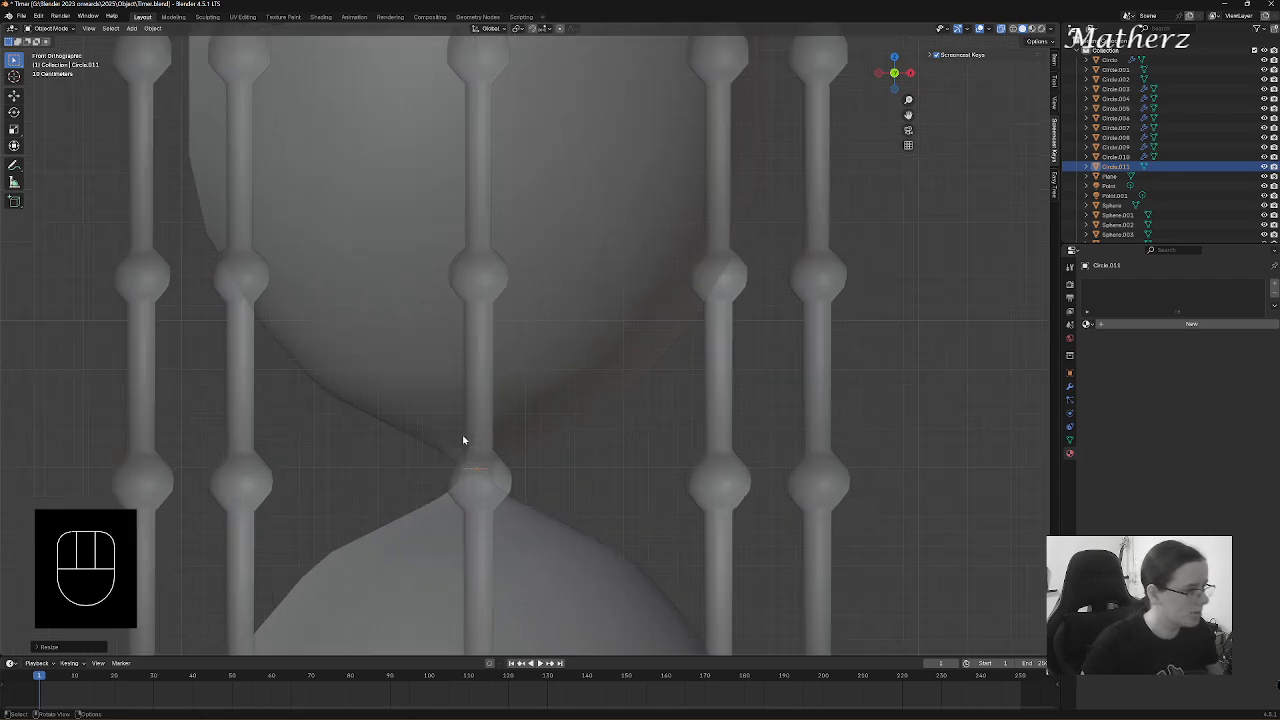
pyautogui.keyDown('shift'); pyautogui.moveTo(480, 449); pyautogui.dragTo(529, 400, button='middle'); pyautogui.keyUp('shift')
pyautogui.press('s')
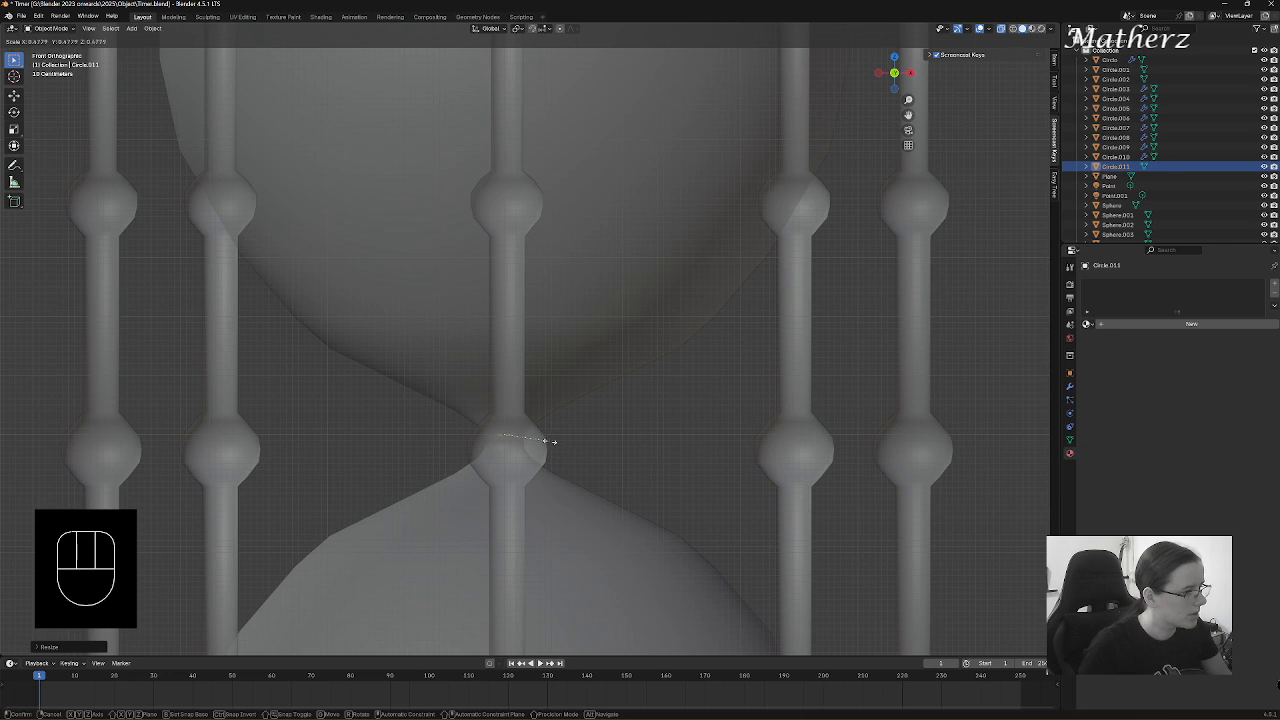
pyautogui.click(548, 446)
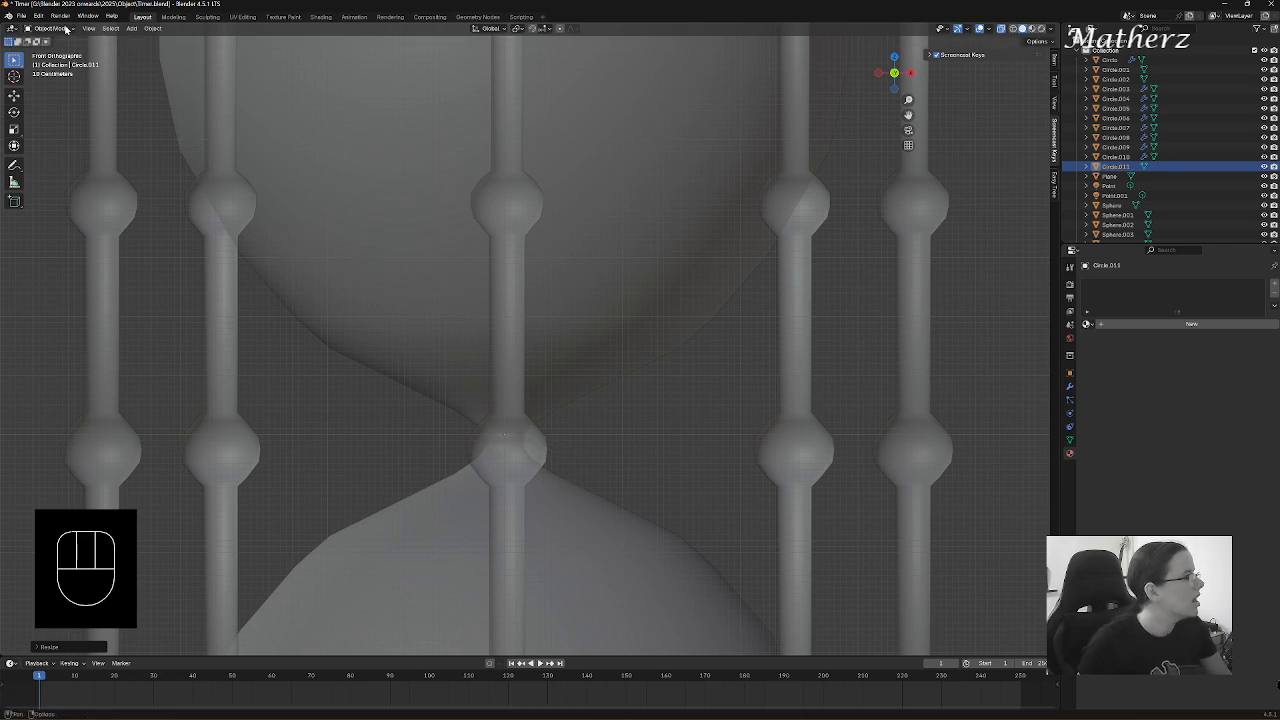
# - In Edit Mode, extrude the small circle a short way up along Z and slightly widen its upper ring
pyautogui.click(66, 30)
pyautogui.click(56, 44)
pyautogui.click(53, 30)
pyautogui.click(52, 49)
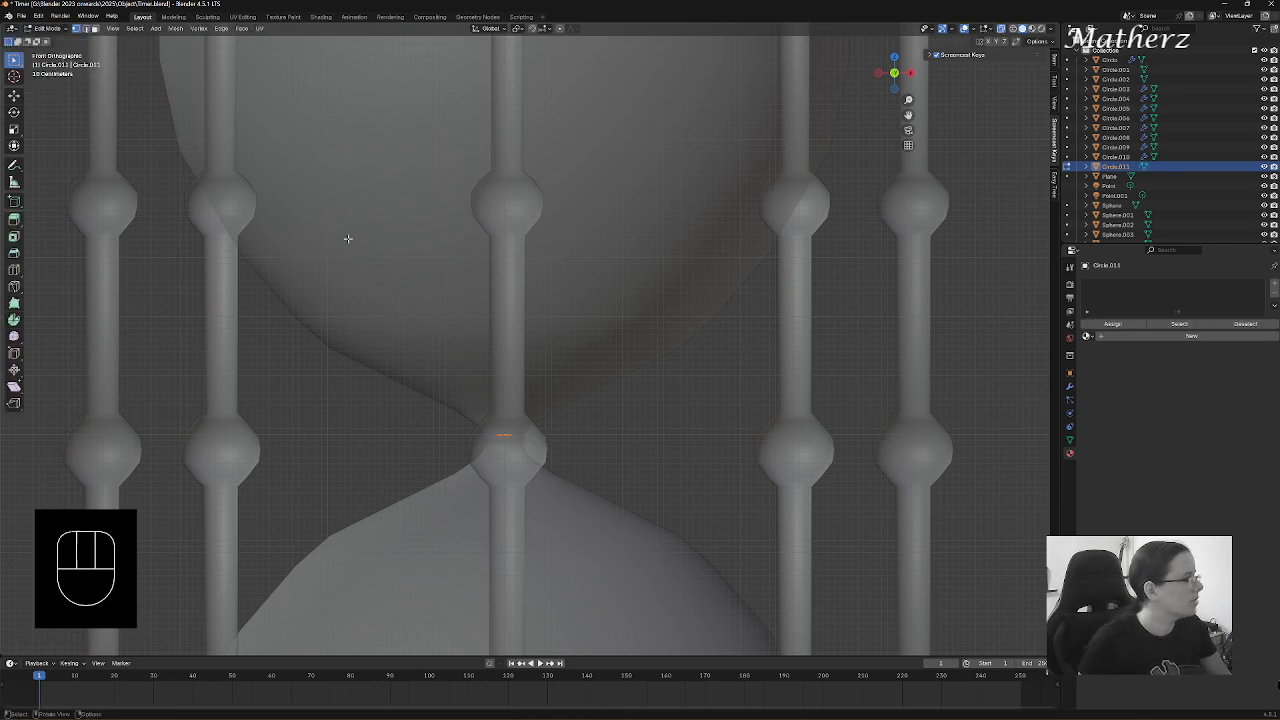
pyautogui.press('e')
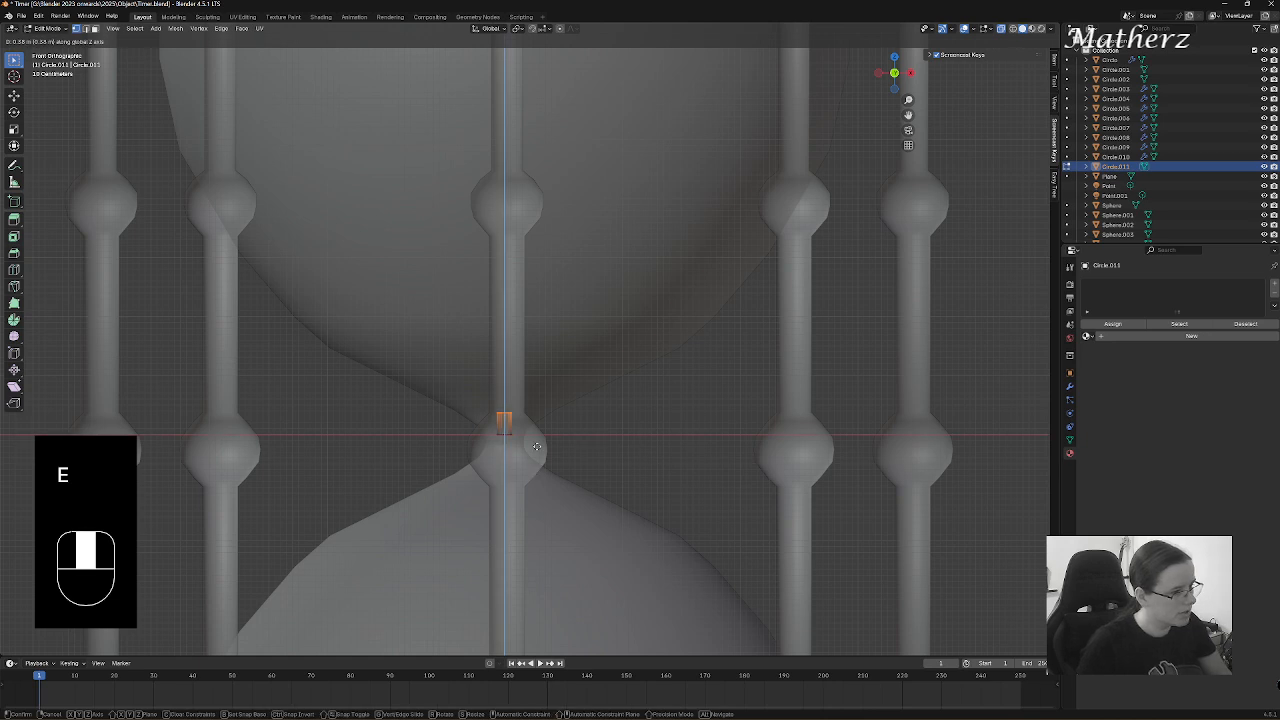
pyautogui.click(537, 455)
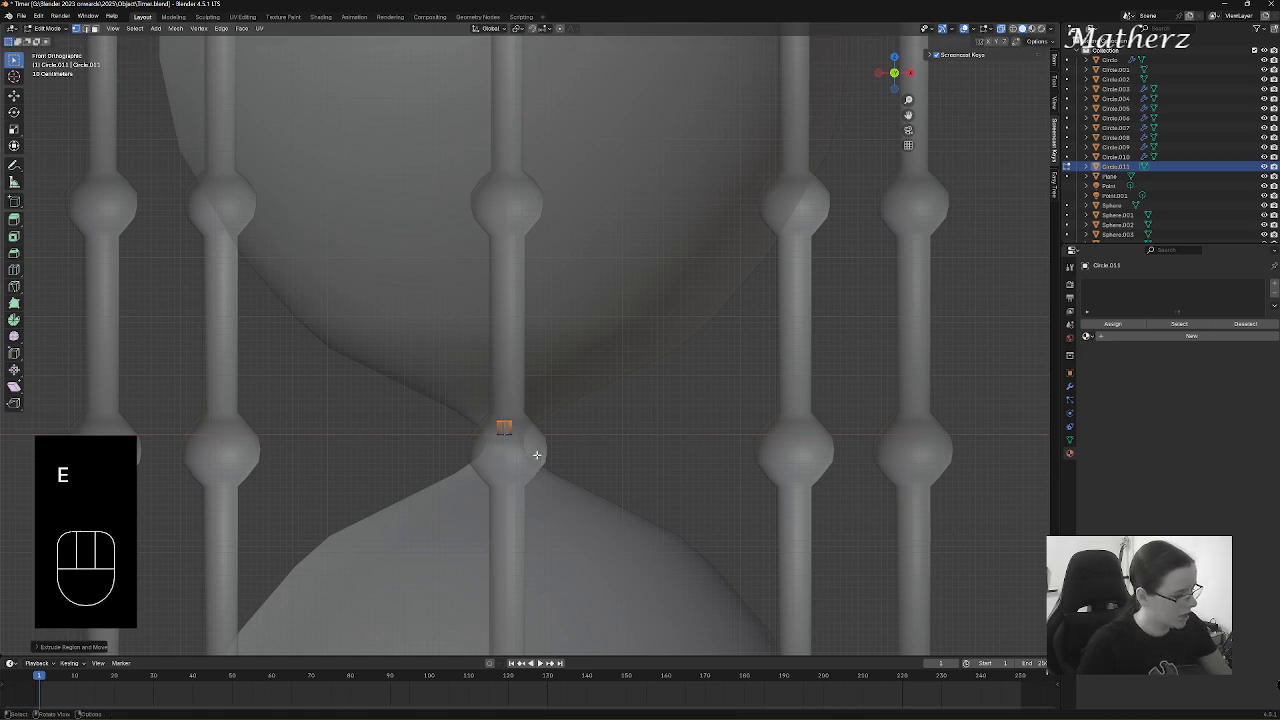
pyautogui.press('s')
pyautogui.click(541, 453)
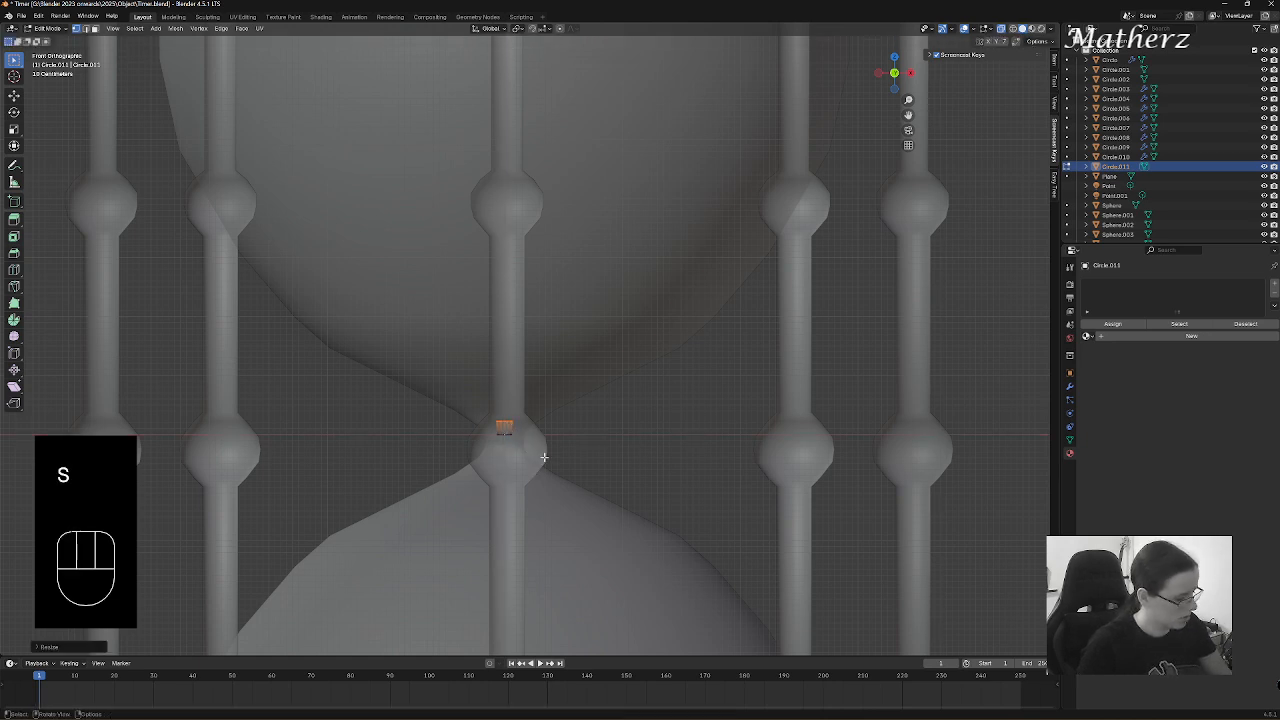
# - Extrude two more rings upward from the neck piece, scaling each one outward to flare it into a funnel inside the upper bulb
pyautogui.press('e')
pyautogui.click(547, 437)
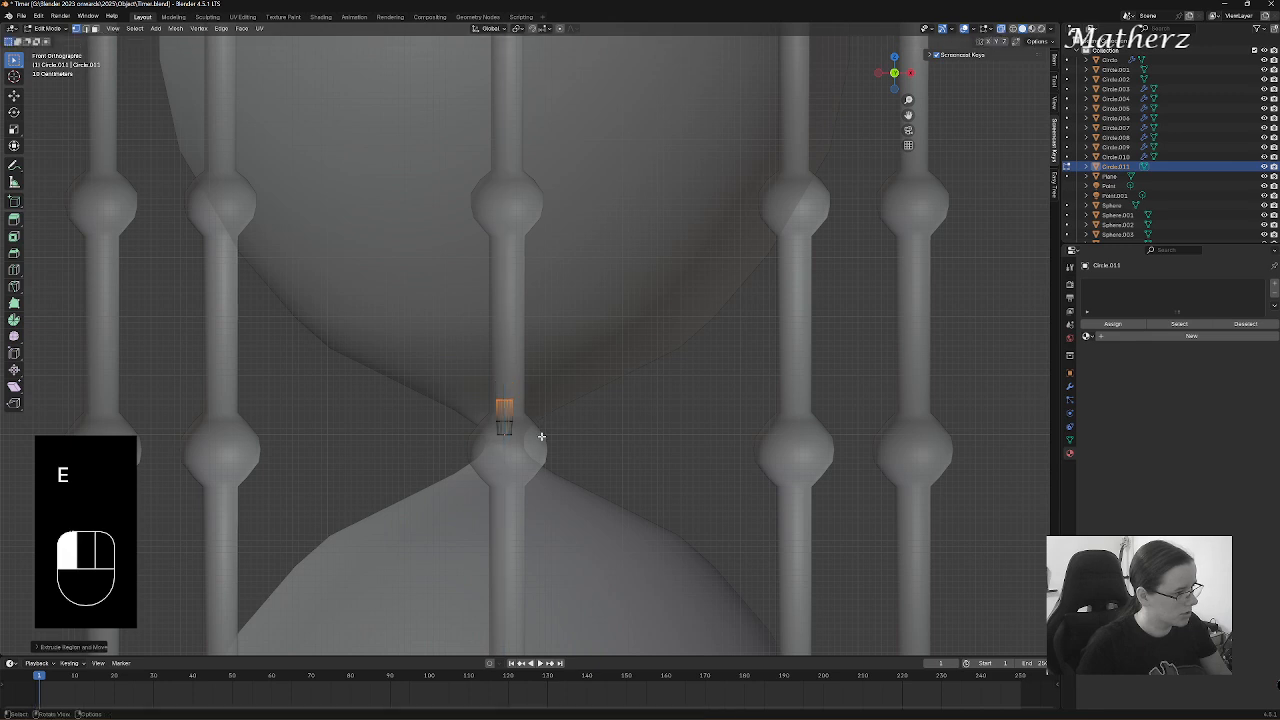
pyautogui.press('s')
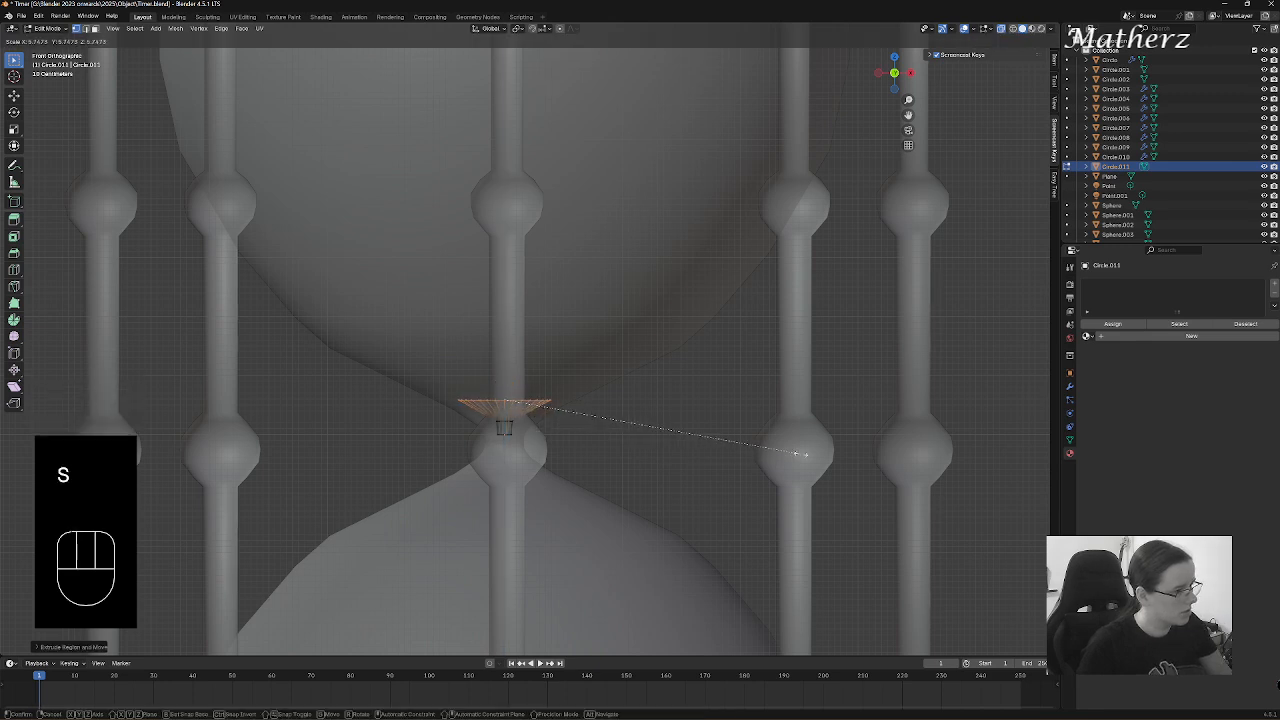
pyautogui.click(790, 451)
pyautogui.press('e')
pyautogui.click(632, 440)
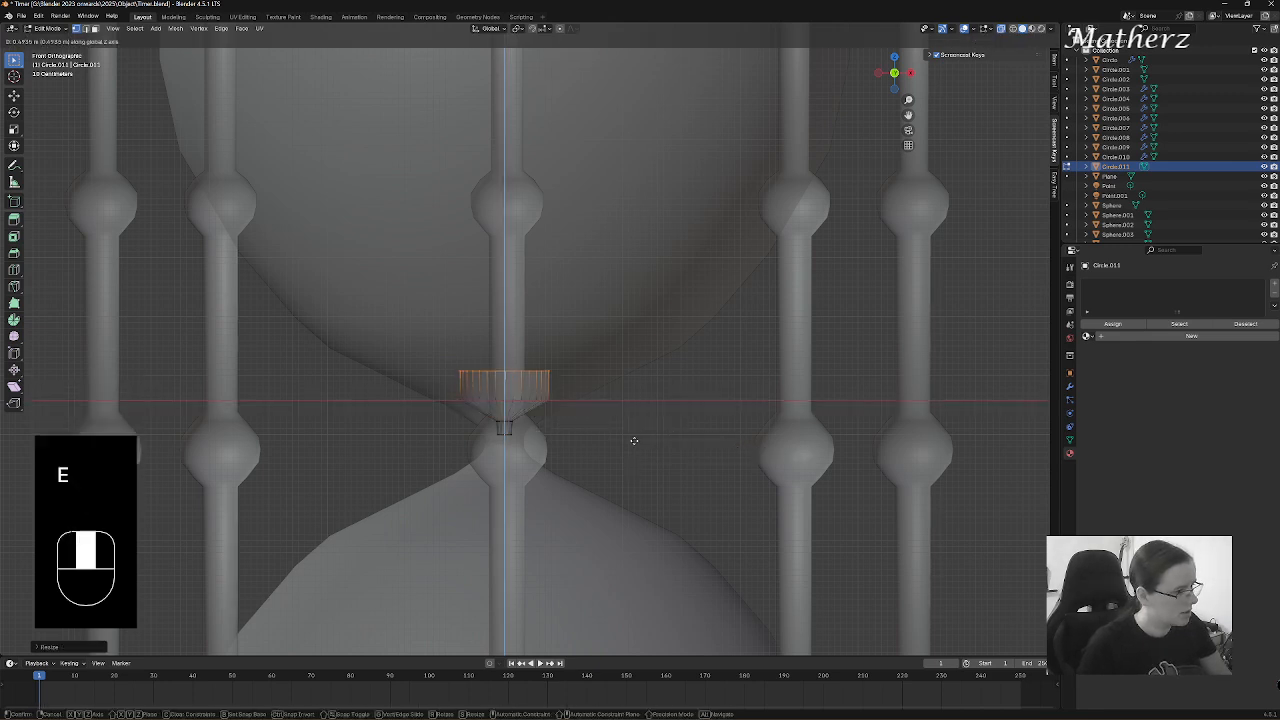
pyautogui.press('s')
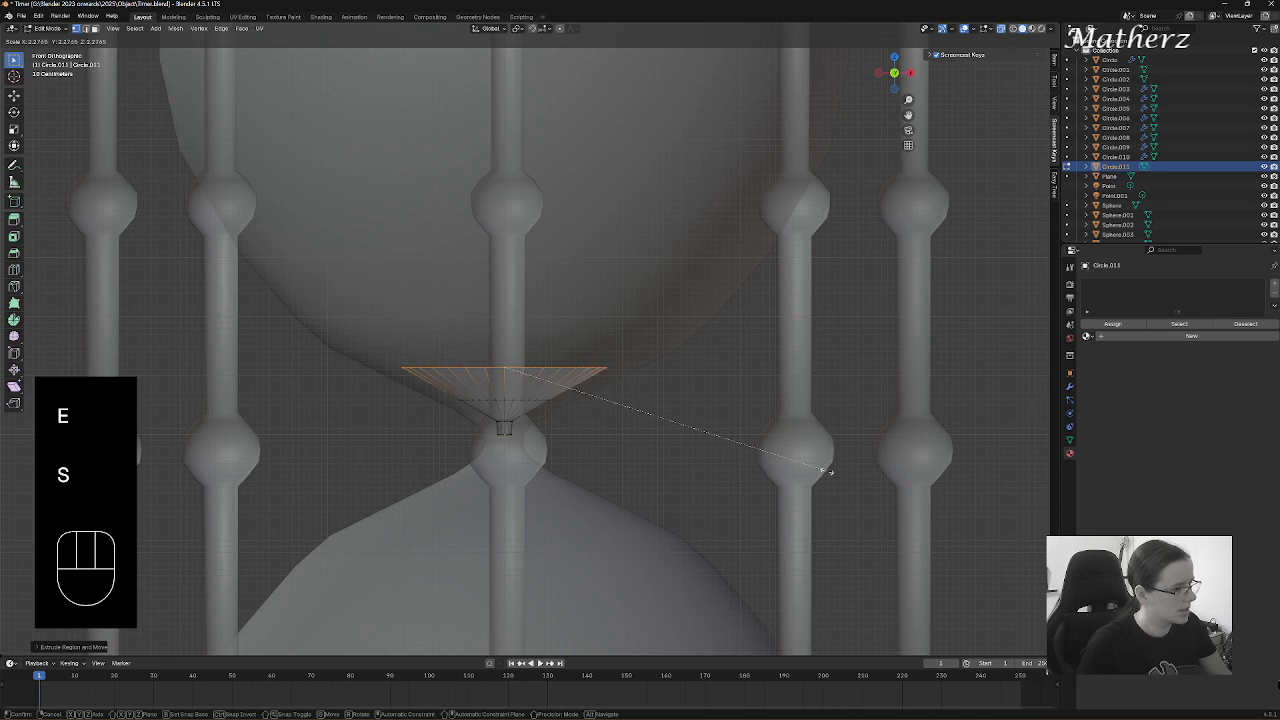
pyautogui.click(751, 465)
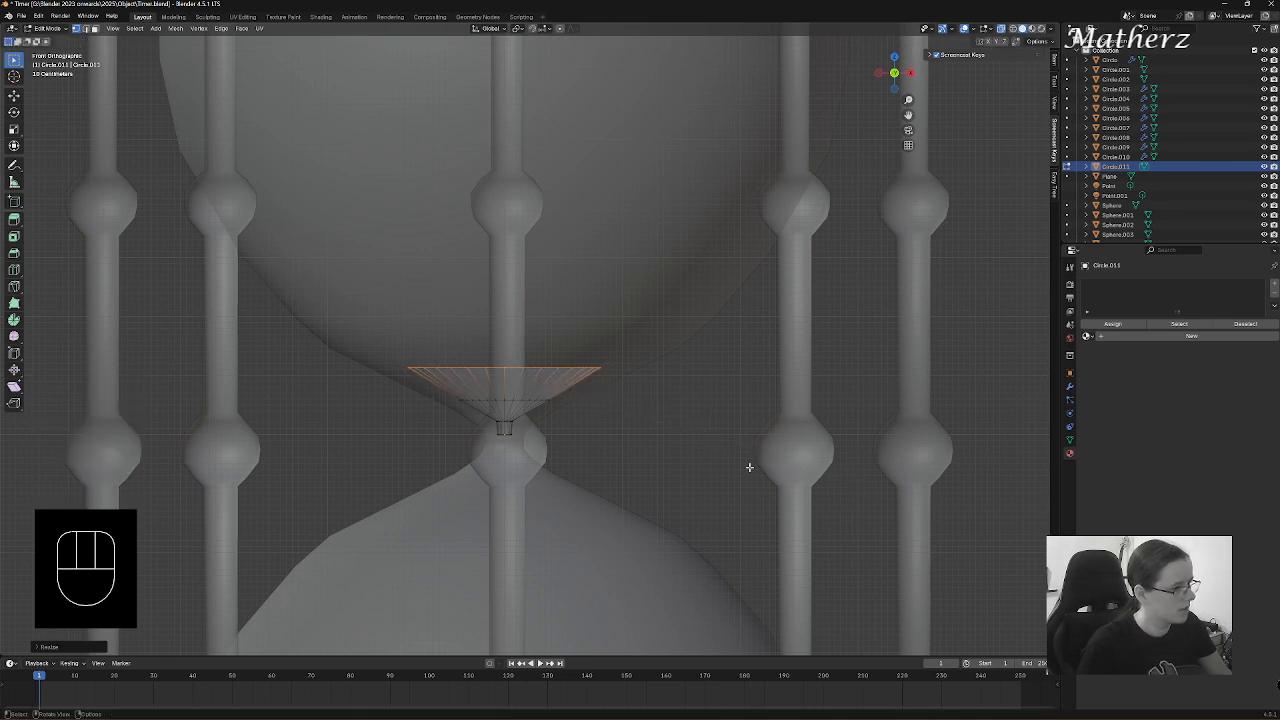
# - Continue the funnel with another two upward extrusions, widening each ring to follow the upper bulb's inner wall
pyautogui.press('e')
pyautogui.click(684, 438)
pyautogui.press('s')
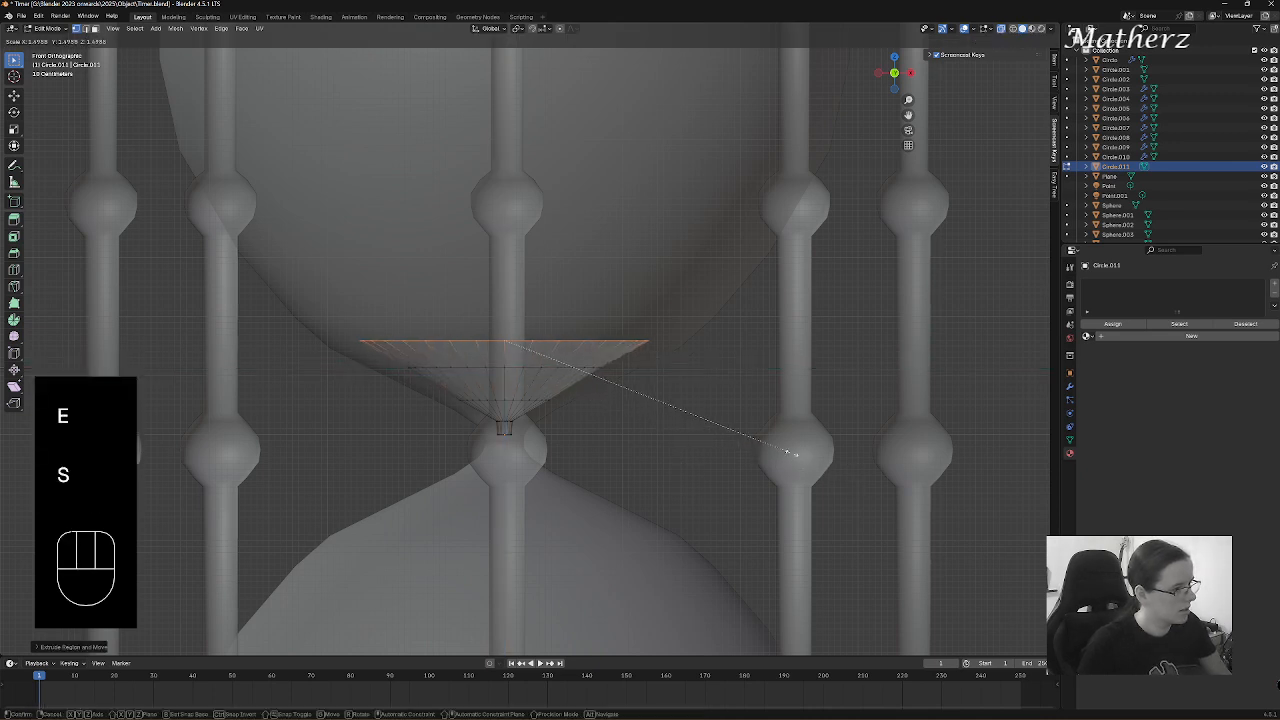
pyautogui.click(818, 459)
pyautogui.press('e')
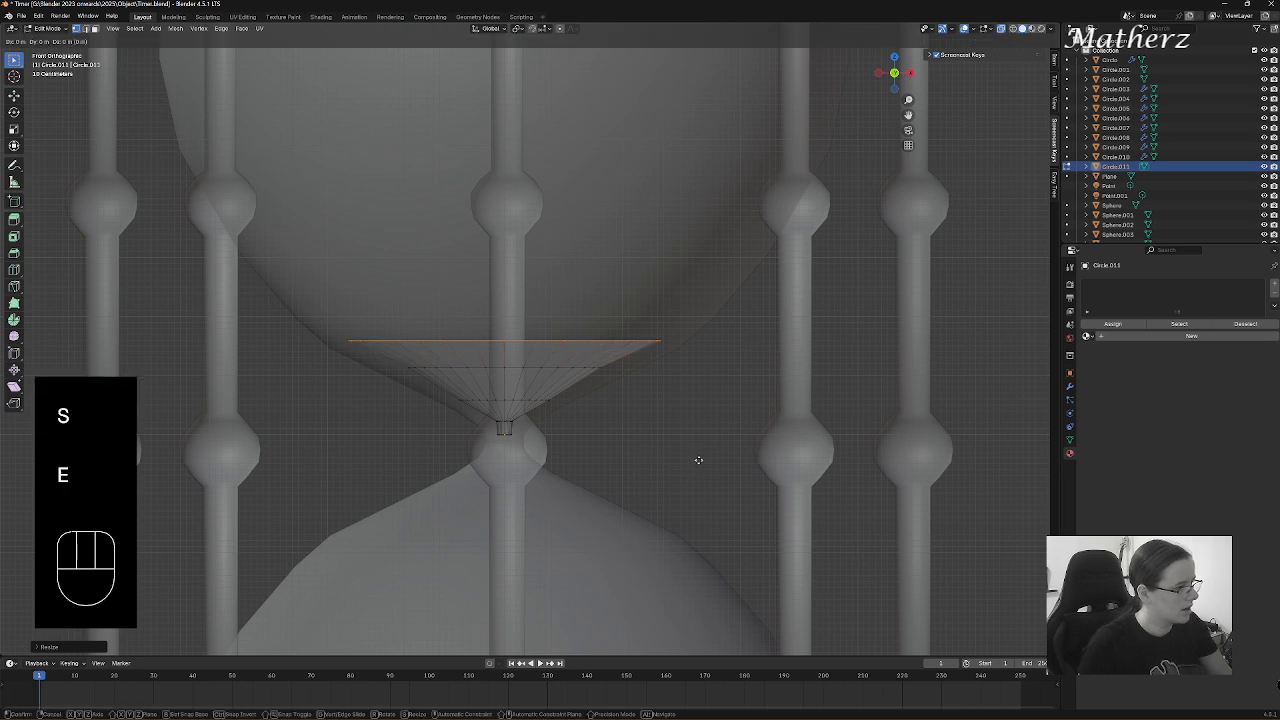
pyautogui.click(696, 428)
pyautogui.press('s')
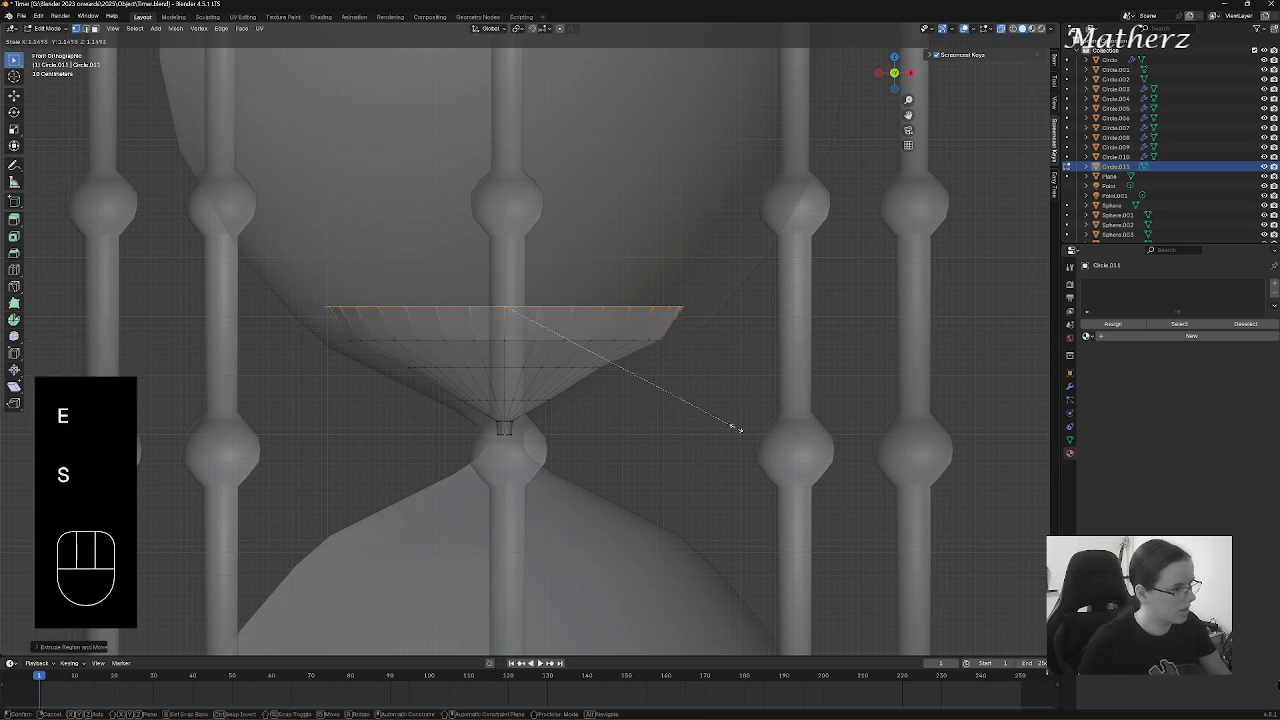
pyautogui.click(754, 434)
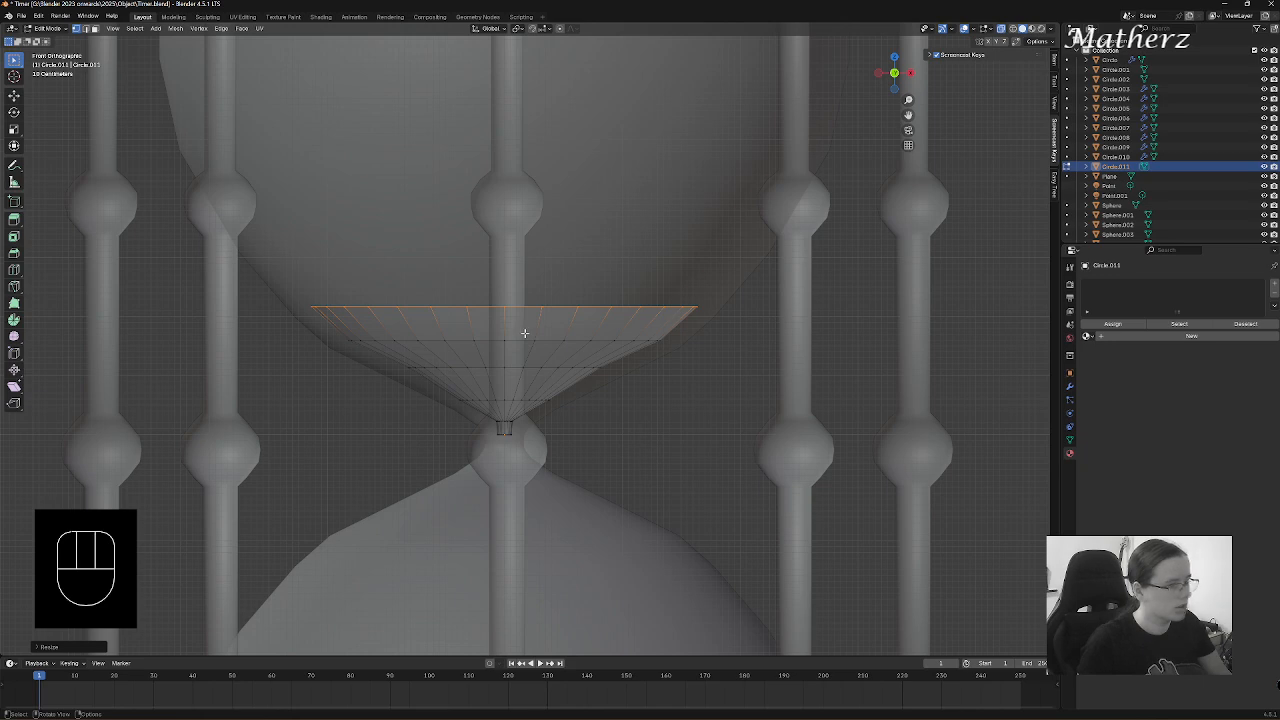
# - Return to Object Mode and apply smooth shading to the funnel-shaped mesh
pyautogui.click(47, 28)
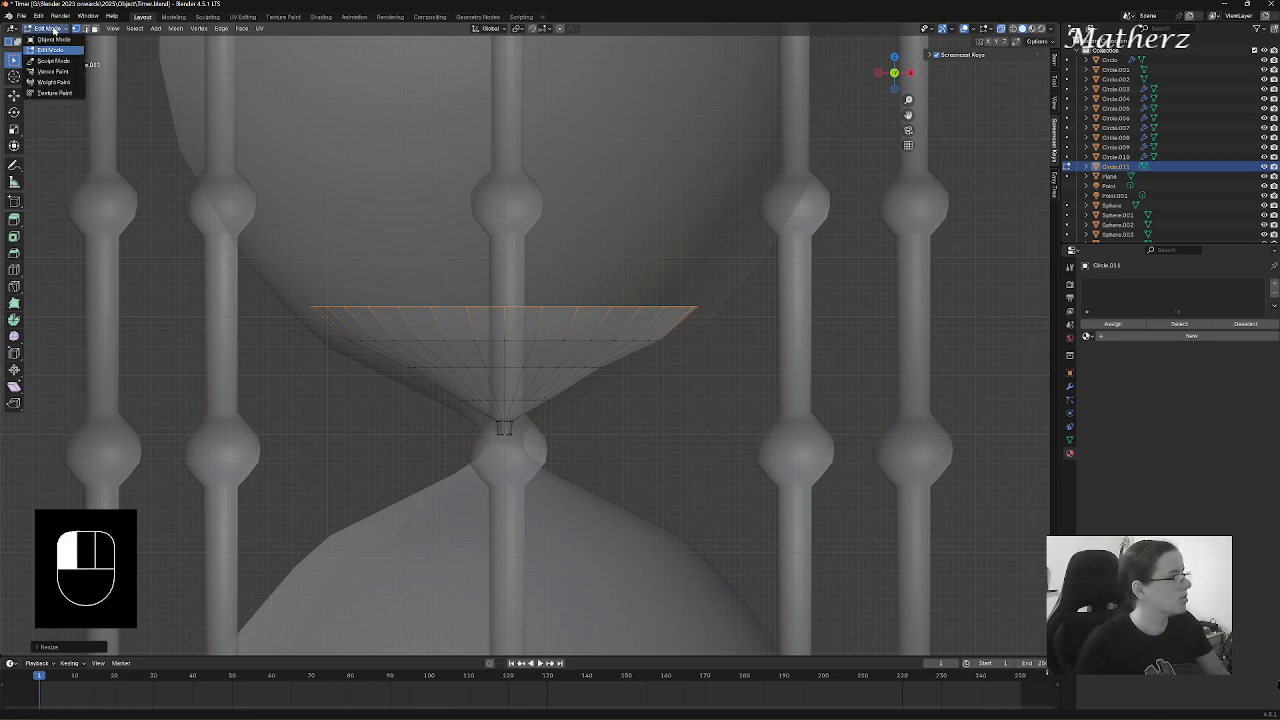
pyautogui.click(55, 39)
pyautogui.rightClick(606, 340)
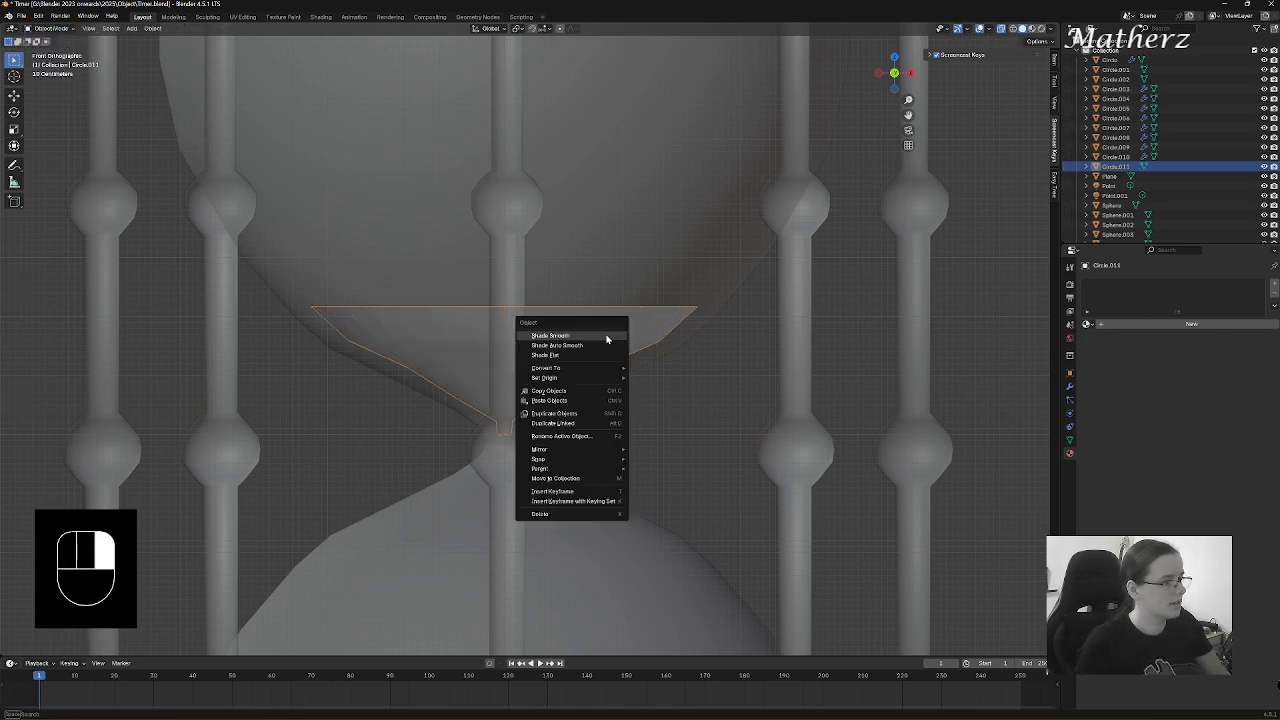
pyautogui.click(606, 340)
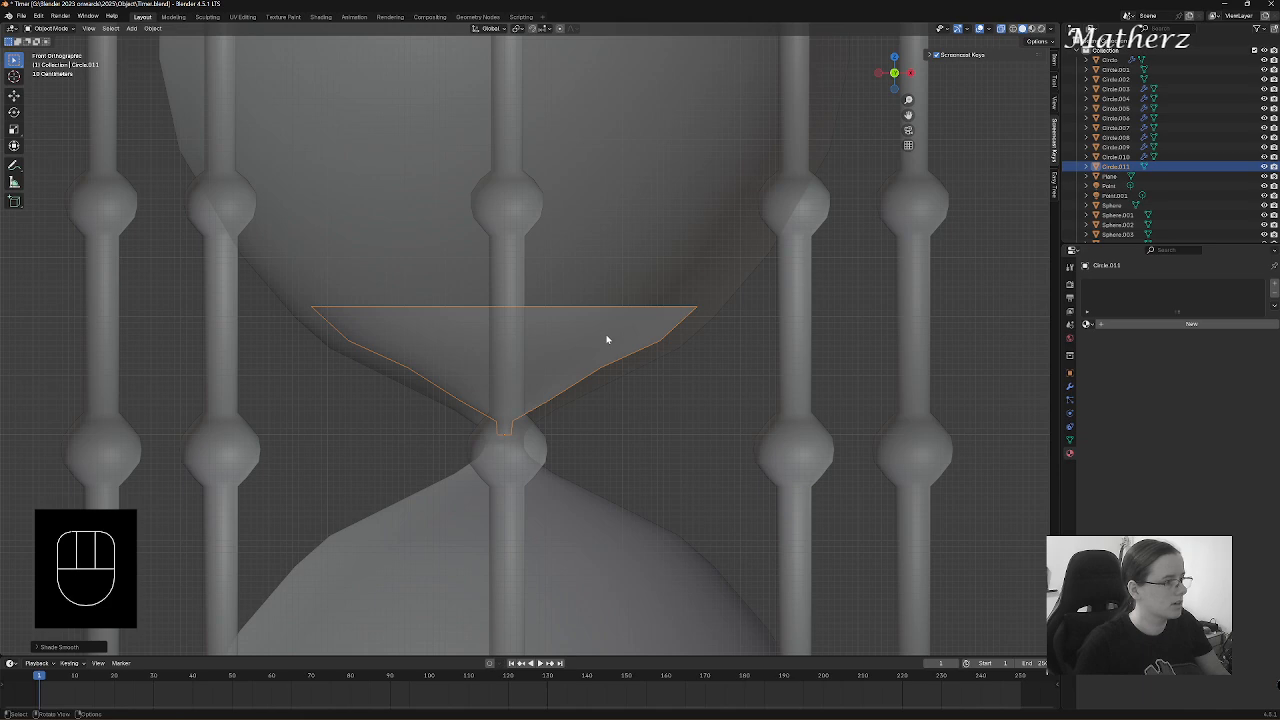
# - Preview the new funnel mesh and the lower half of the hourglass in rendered shading
pyautogui.scroll(-5, 607, 350)
pyautogui.scroll(5, 606, 350)
pyautogui.scroll(2, 606, 352)
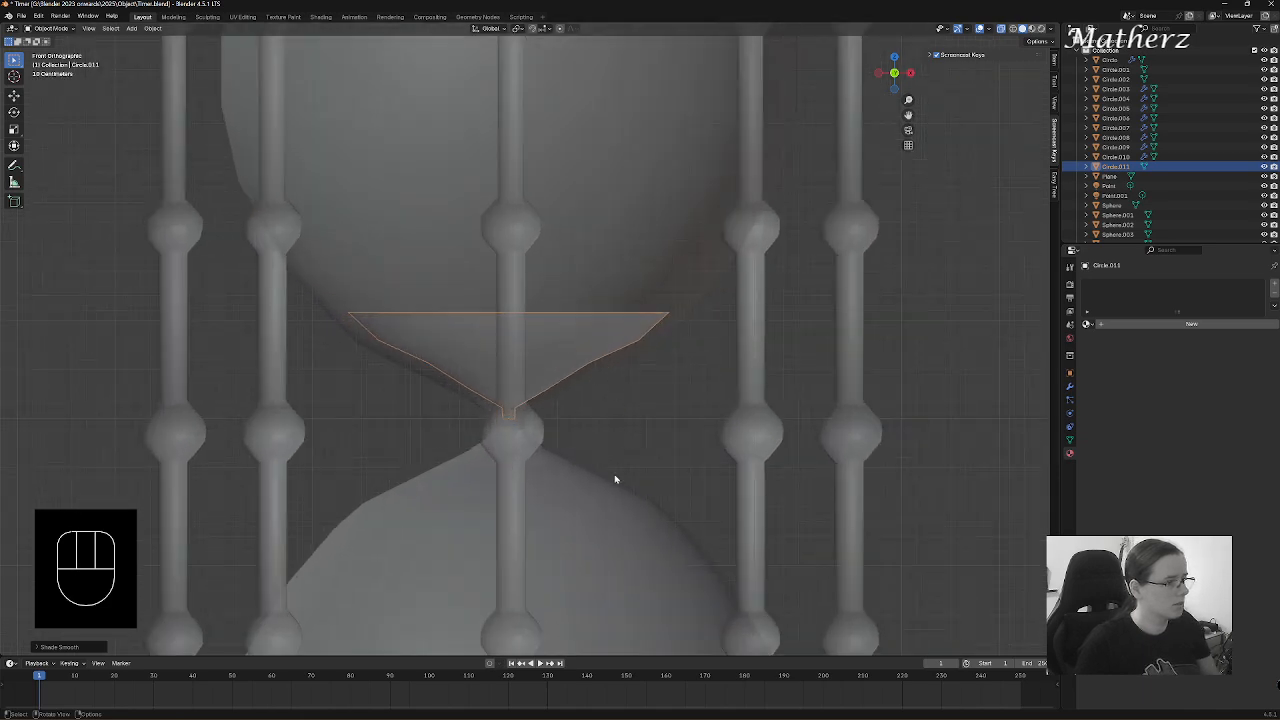
pyautogui.keyDown('shift'); pyautogui.moveTo(613, 477); pyautogui.dragTo(593, 267, button='middle'); pyautogui.keyUp('shift')
pyautogui.scroll(-3, 593, 267)
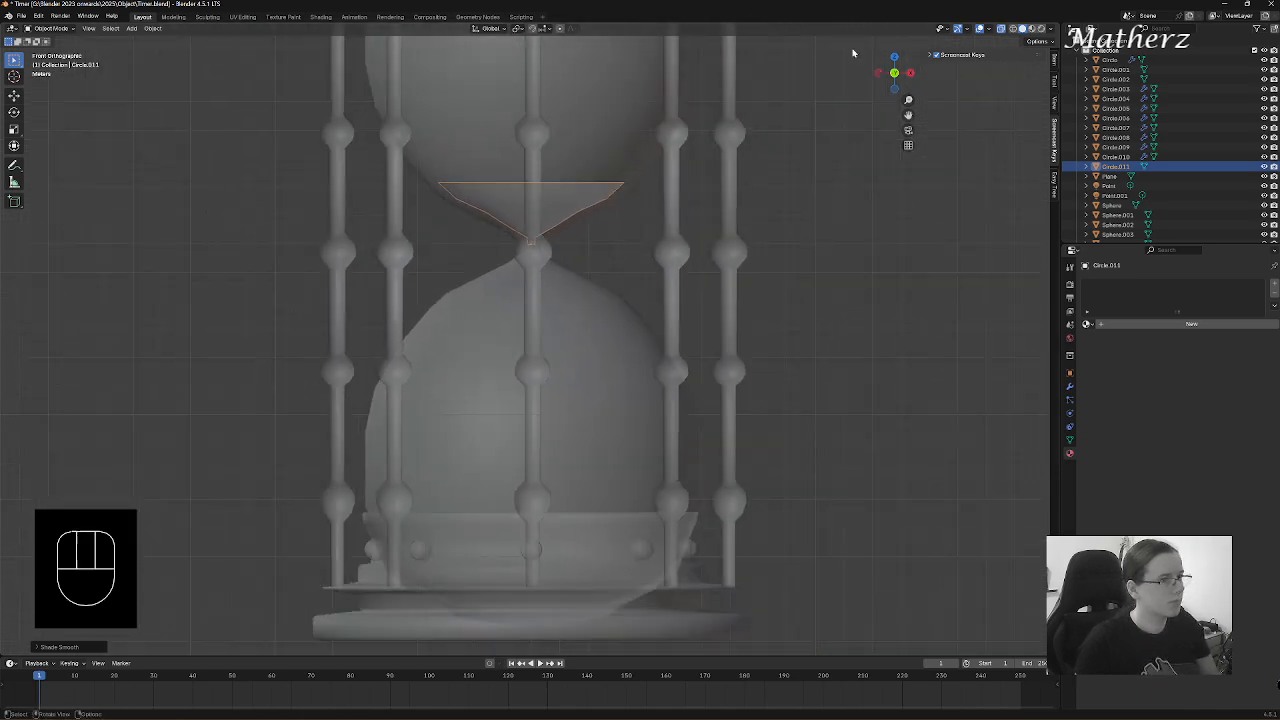
pyautogui.click(1040, 29)
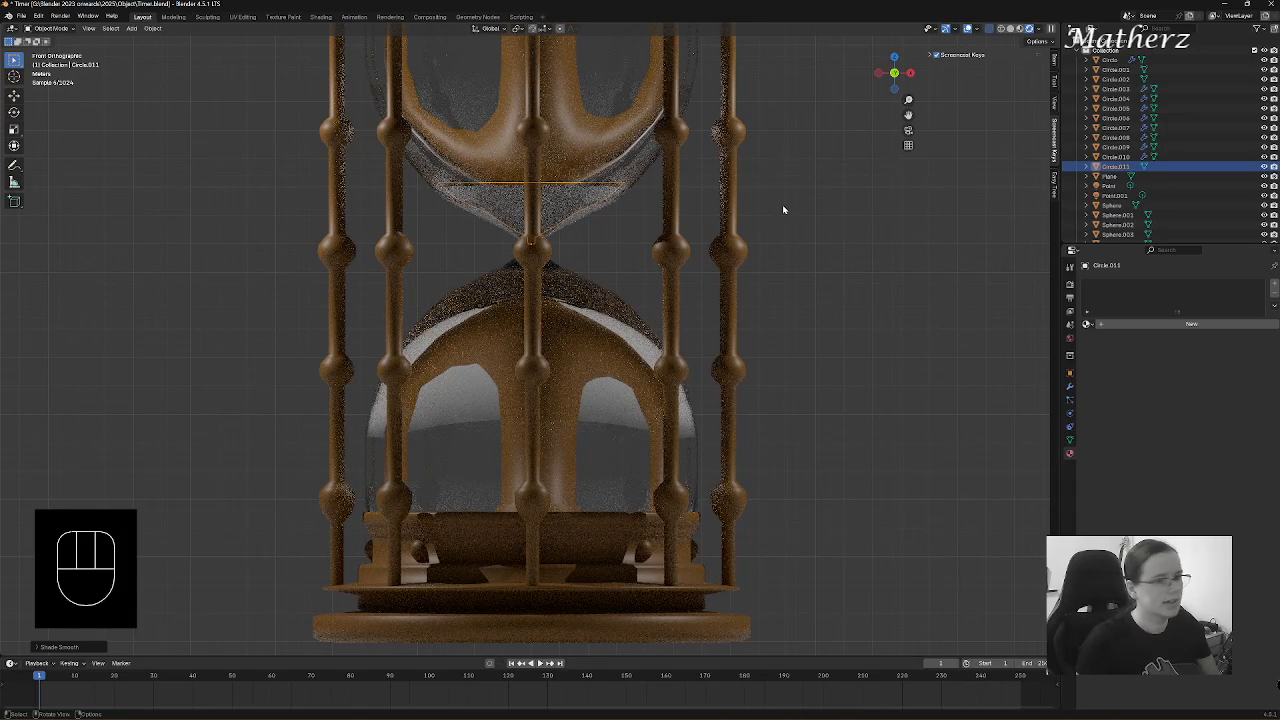
# - Give the funnel mesh a new material with a pale yellow base color and roughness of about 0.88
pyautogui.click(1143, 323)
pyautogui.click(1215, 384)
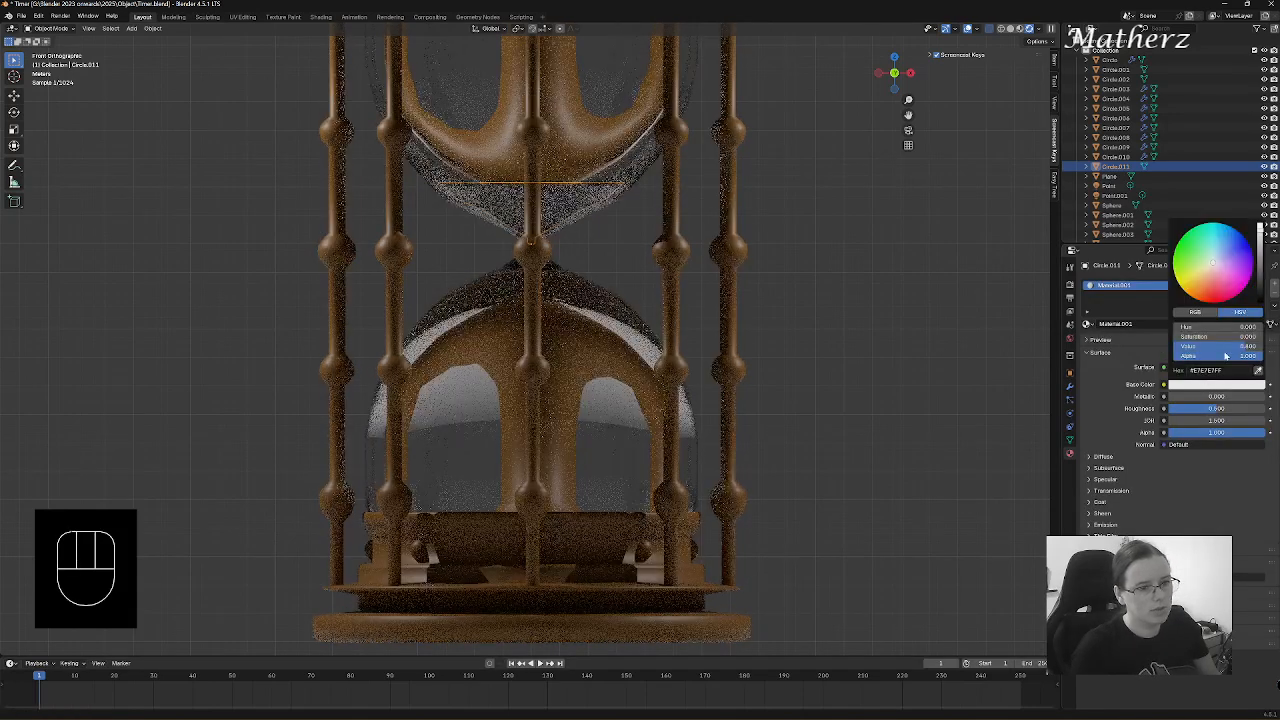
pyautogui.moveTo(1213, 263); pyautogui.dragTo(1203, 271)
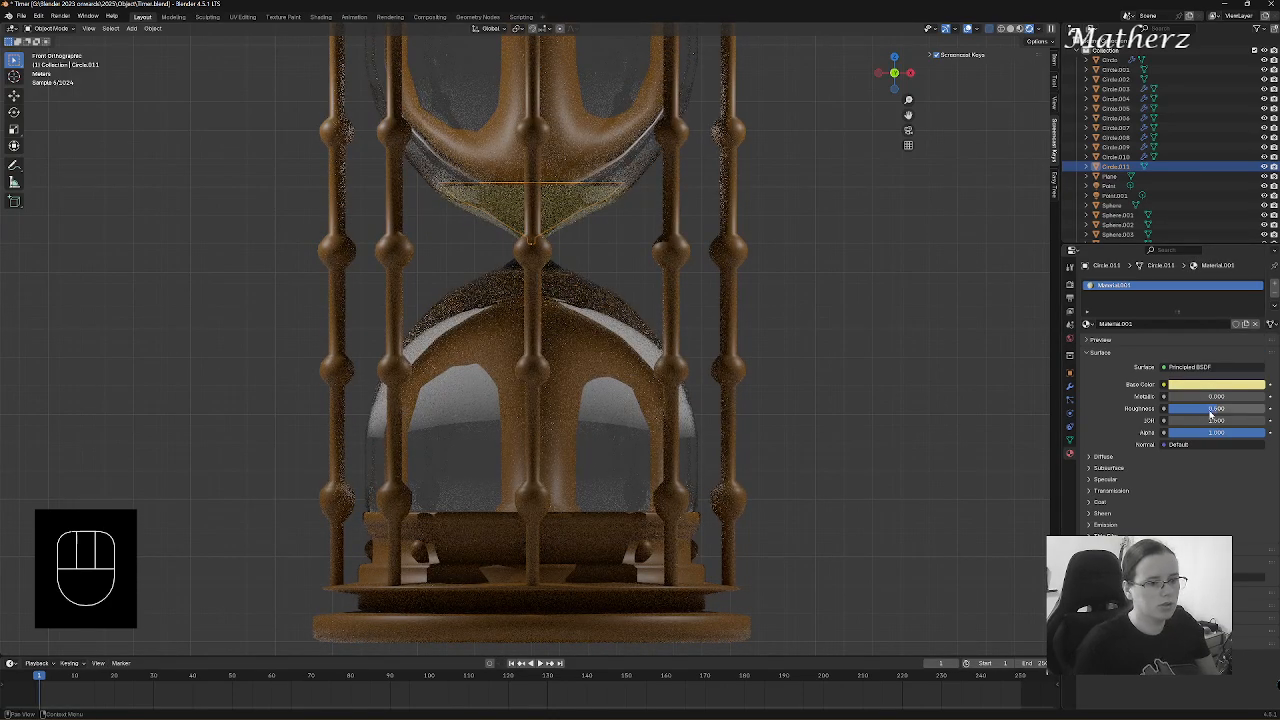
pyautogui.moveTo(1213, 408); pyautogui.dragTo(1254, 410)
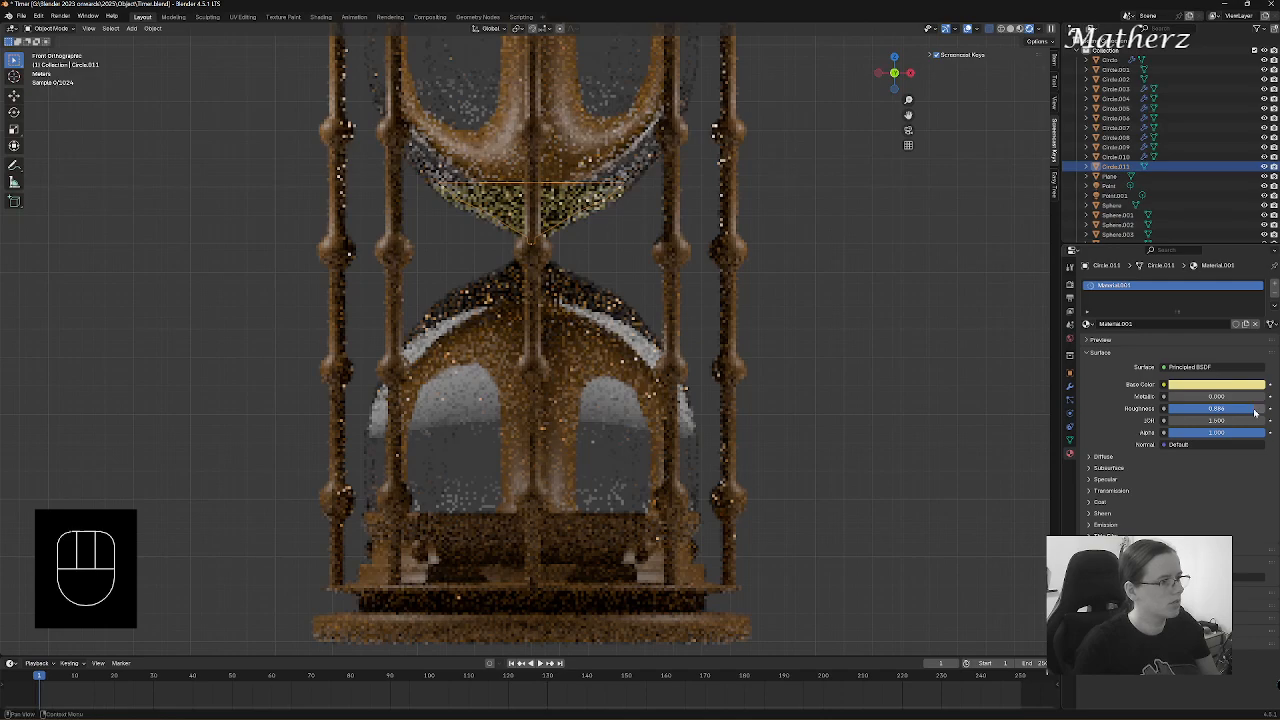
# - Rename the funnel's new material as Sand
pyautogui.doubleClick(1122, 289)
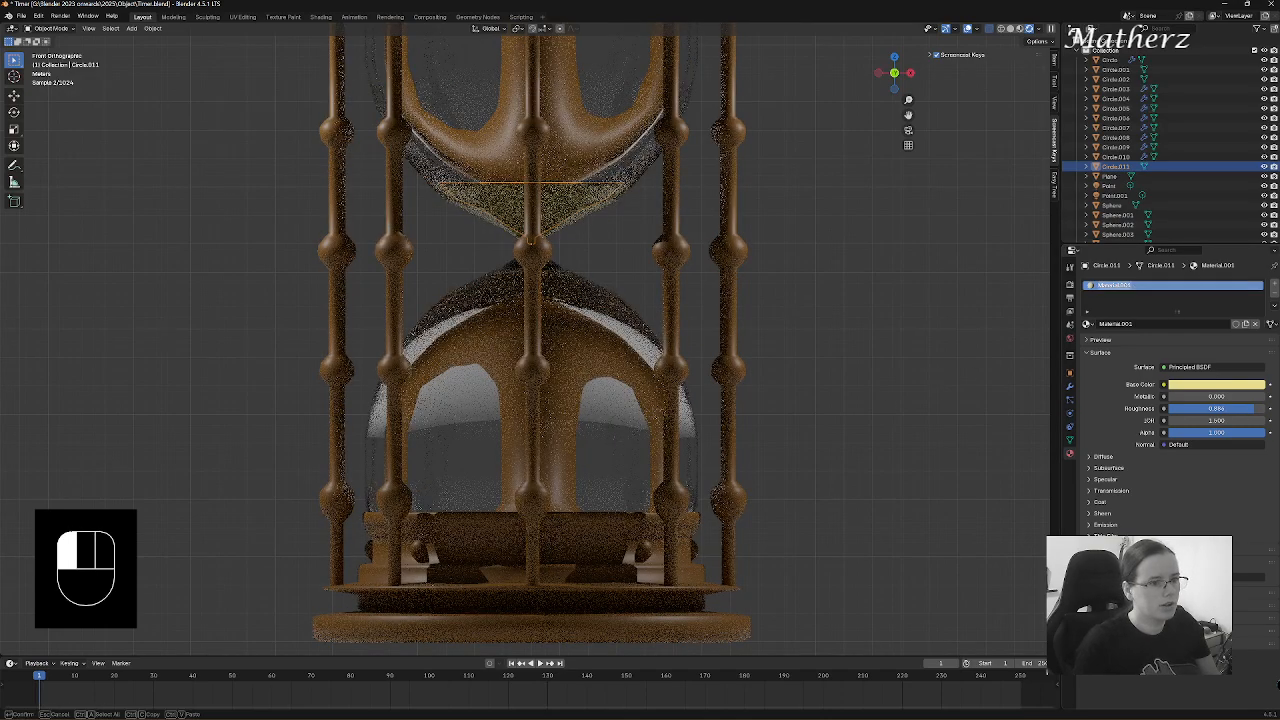
pyautogui.write('S')
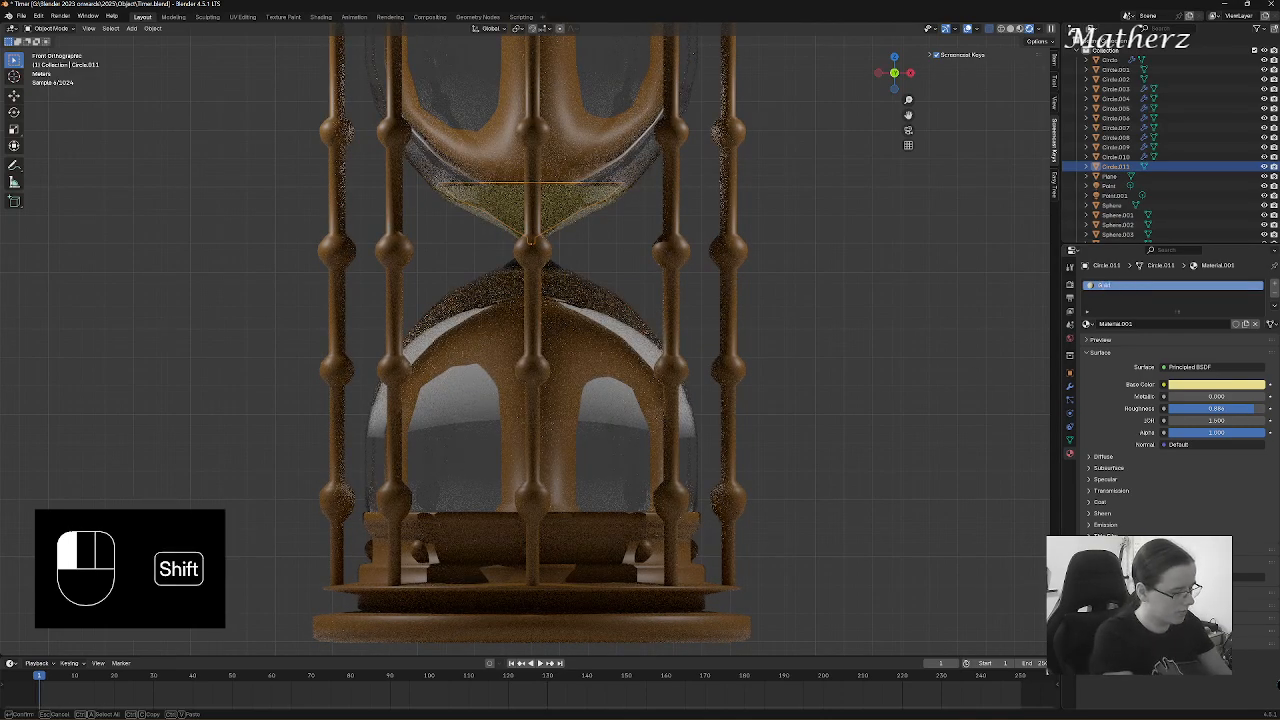
pyautogui.write('old')
pyautogui.press('Return')
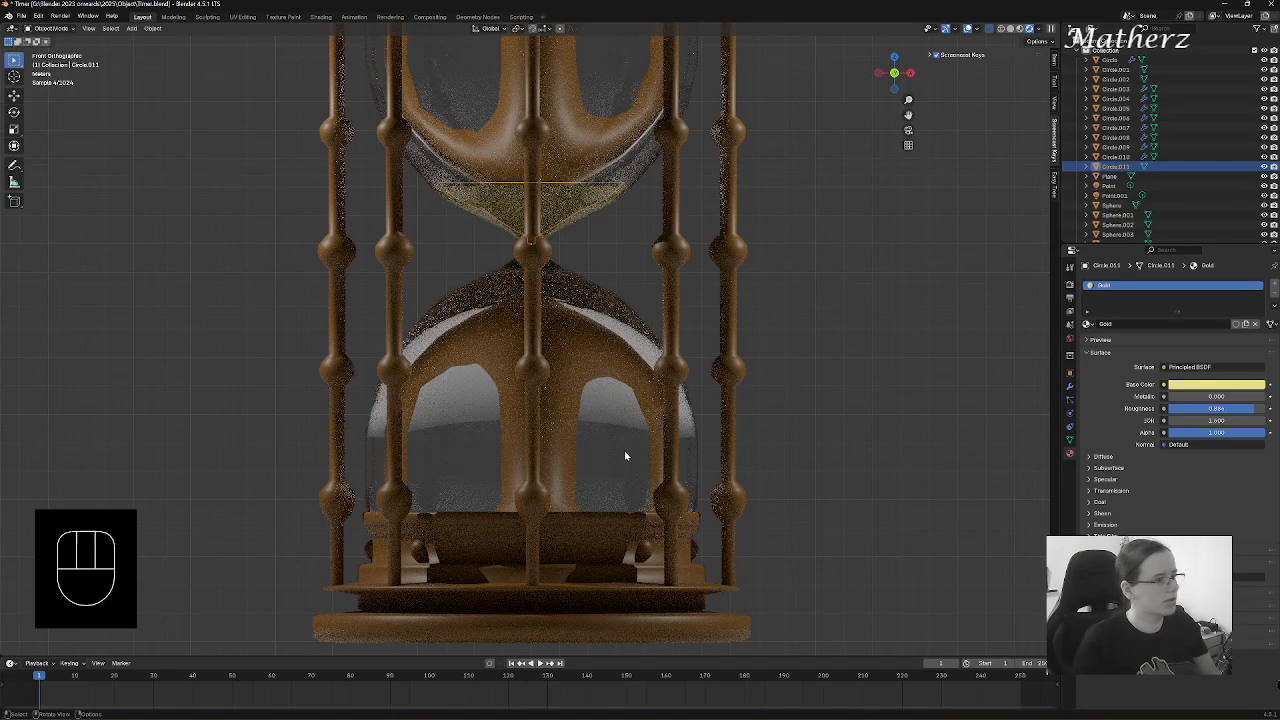
# - Add a mesh circle and raise it along the Z axis into the hourglass base
pyautogui.click(131, 28)
pyautogui.moveTo(143, 40)
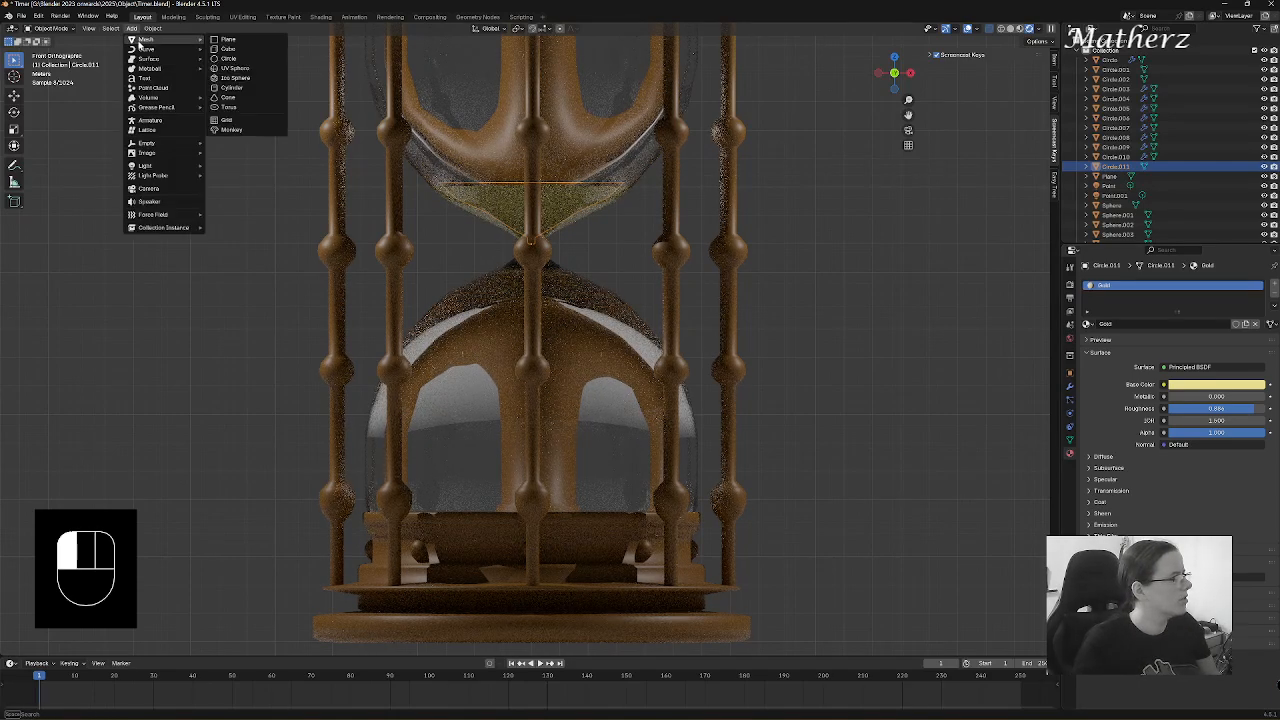
pyautogui.click(236, 62)
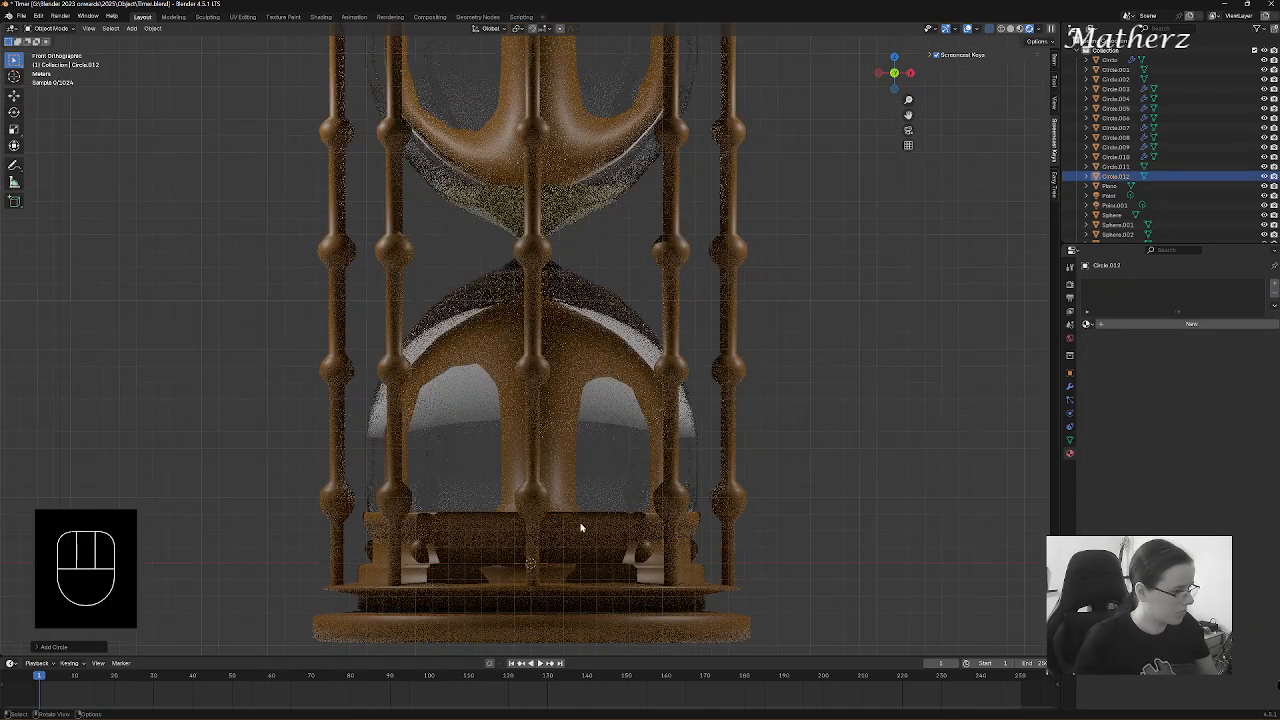
pyautogui.scroll(-4, 600, 536)
pyautogui.scroll(2, 583, 531)
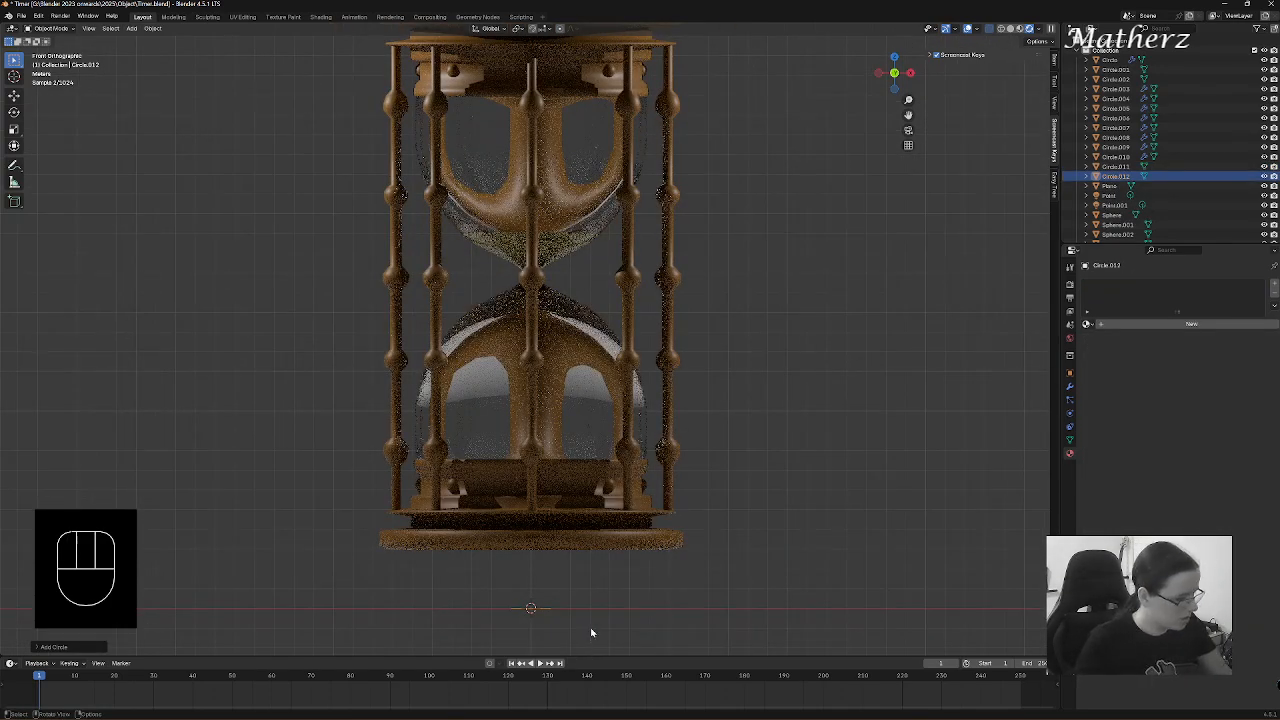
pyautogui.press('g')
pyautogui.middleClick(584, 559)
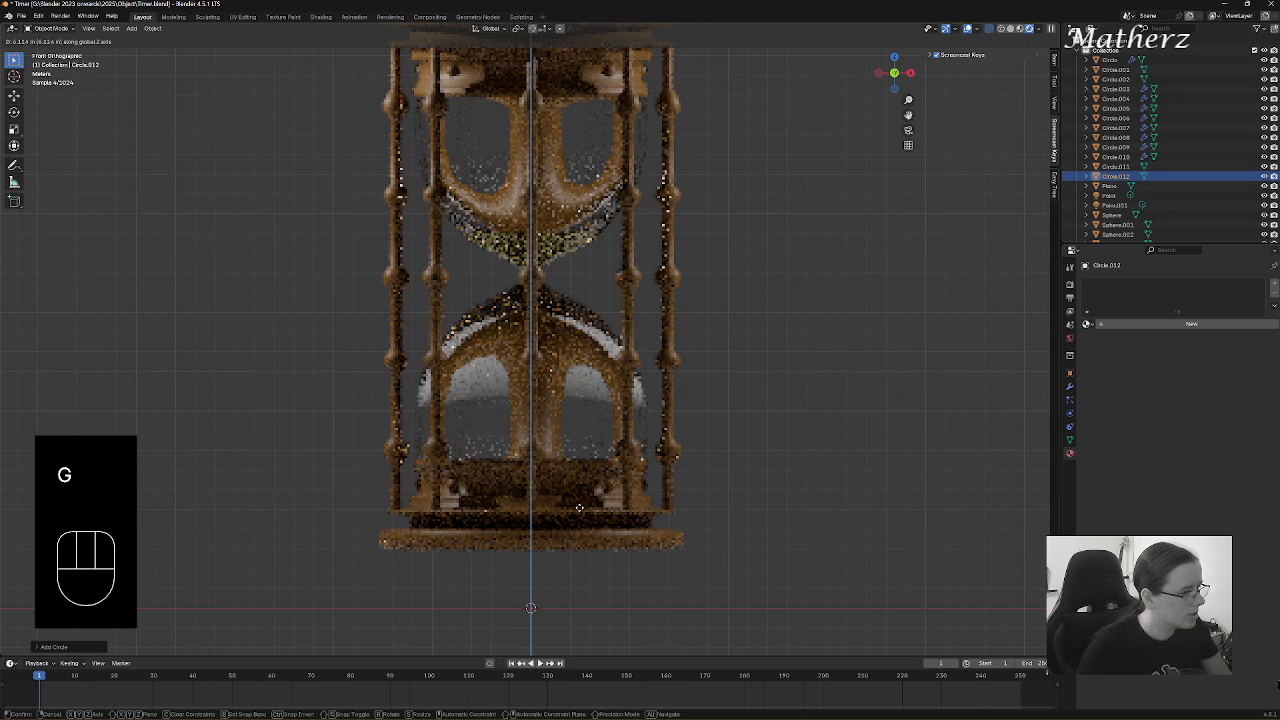
pyautogui.click(583, 520)
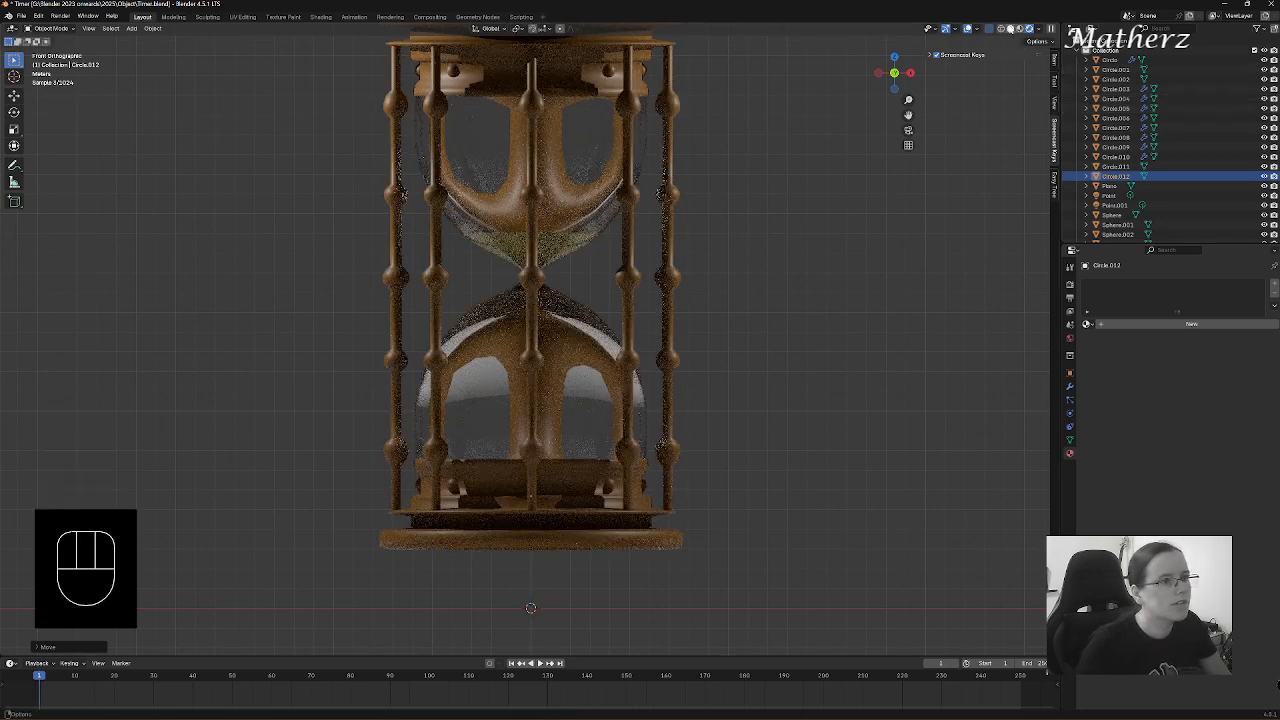
# - Switch to solid shading and lower the circle along the Z axis to the bottom of the lower bulb
pyautogui.click(1012, 29)
pyautogui.scroll(3, 608, 475)
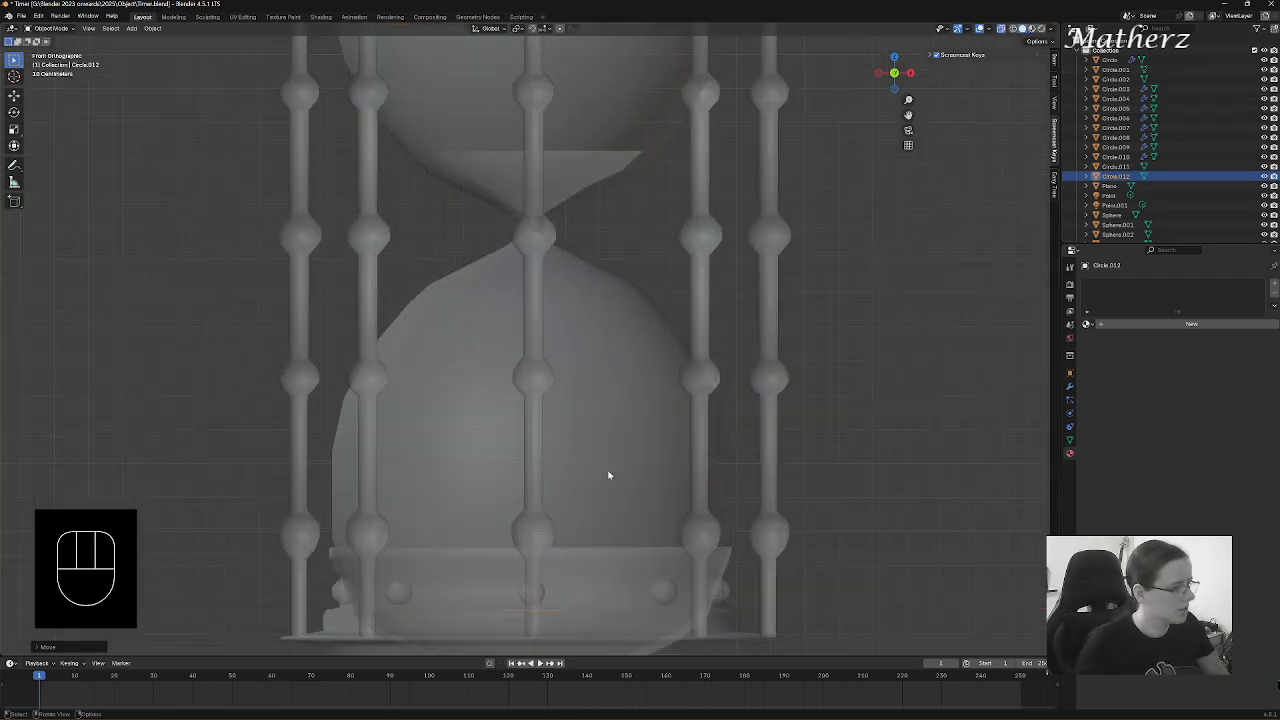
pyautogui.scroll(-3, 595, 498)
pyautogui.press('g')
pyautogui.middleClick(542, 592)
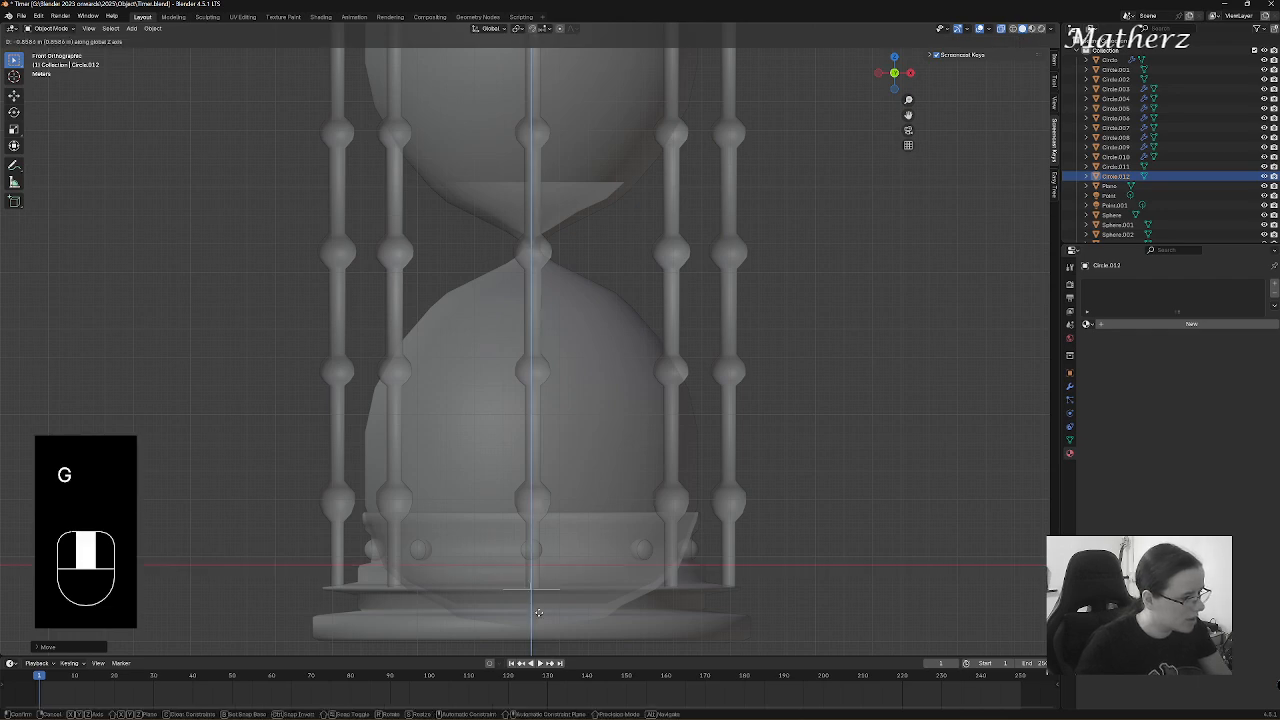
pyautogui.click(540, 631)
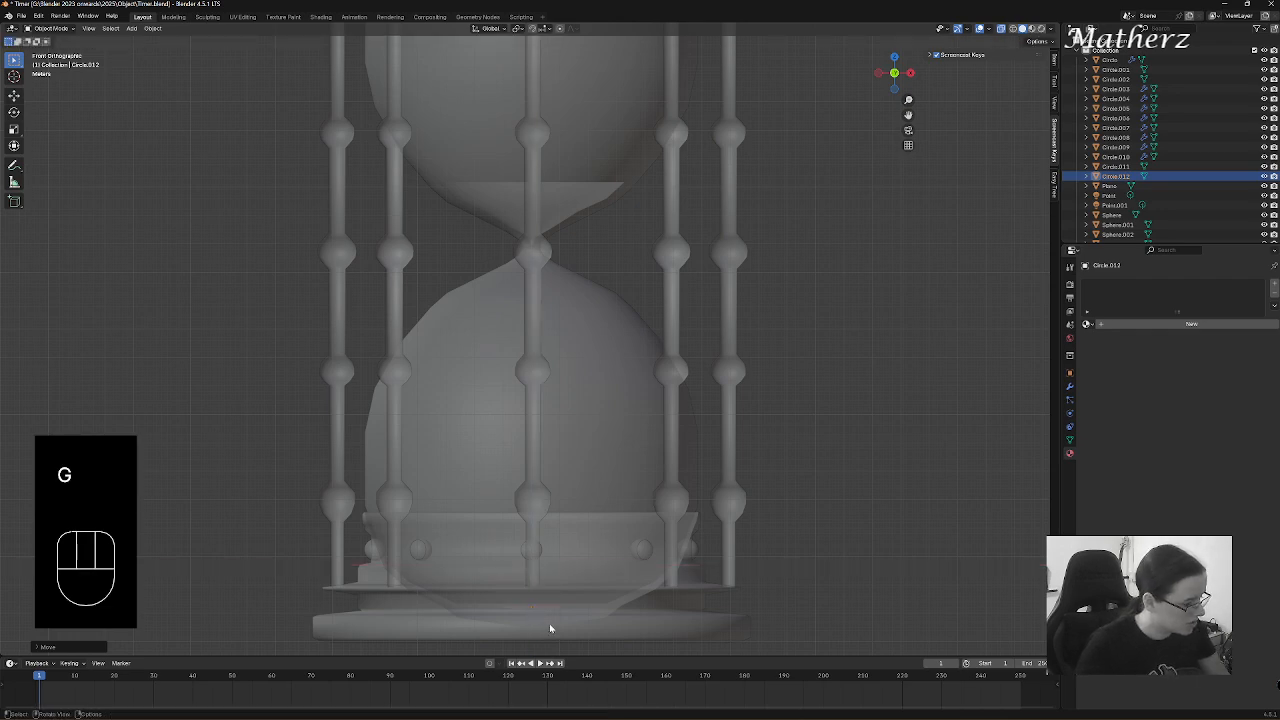
# - Scale the circle up about 2.2 times and nudge it along the Z axis to fit the lower bulb's bottom
pyautogui.press('s')
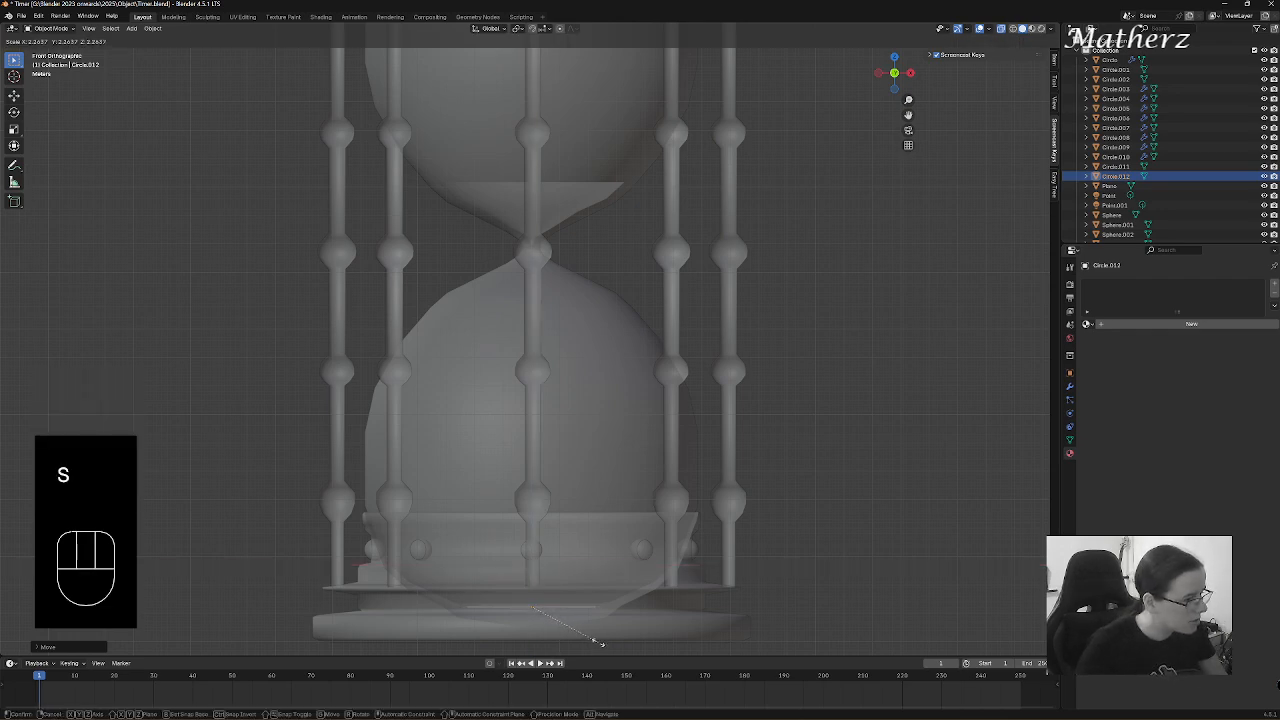
pyautogui.click(598, 645)
pyautogui.press('g')
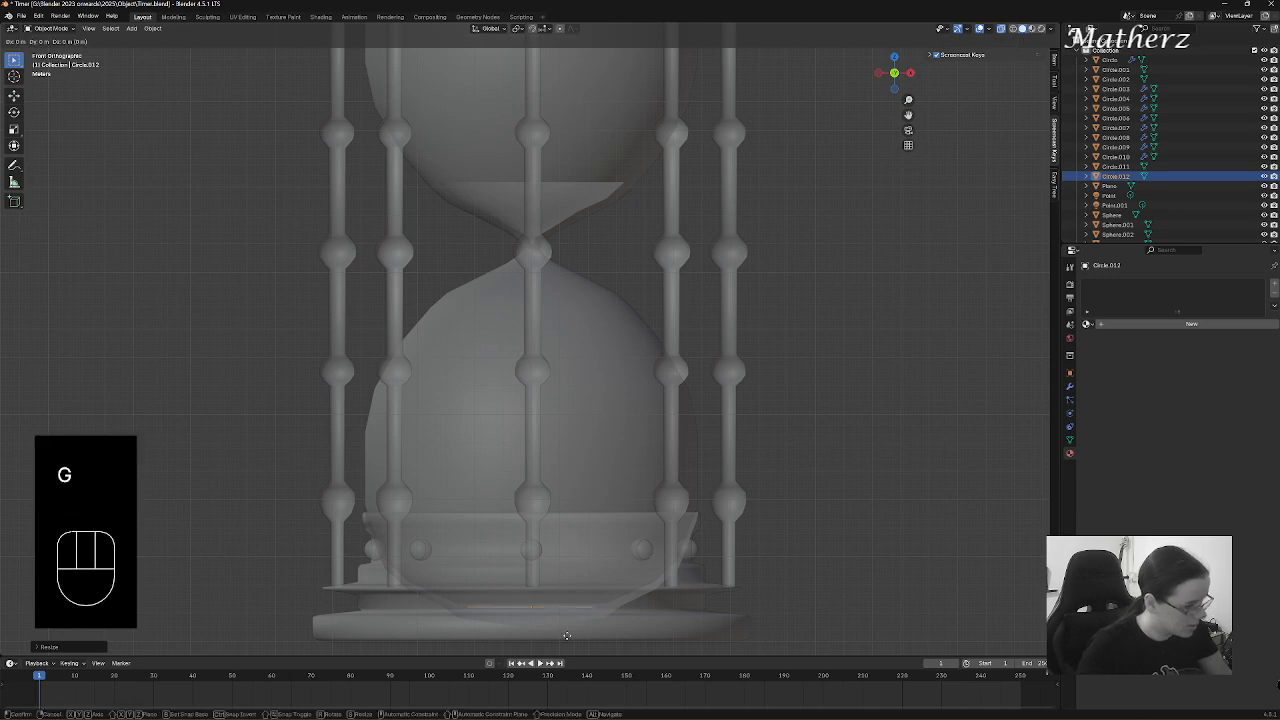
pyautogui.moveTo(568, 636); pyautogui.dragTo(571, 631, button='middle')
pyautogui.click(571, 631)
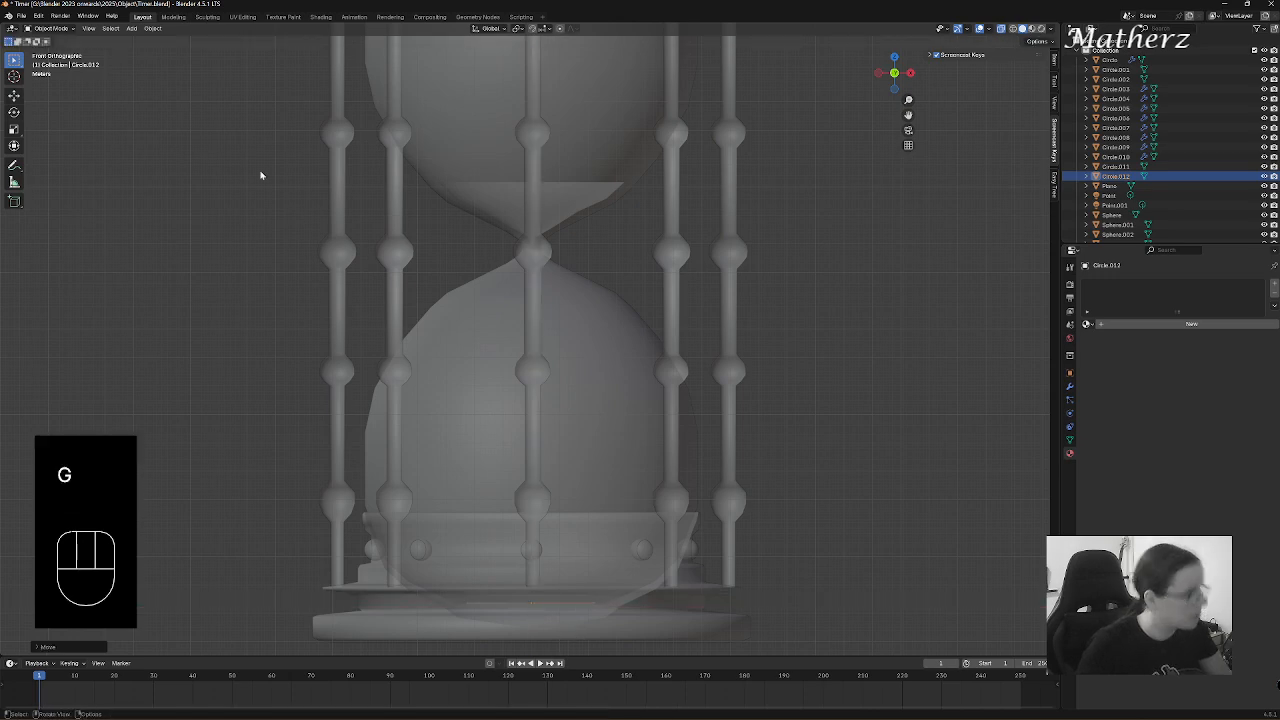
# - In Edit Mode, fill the circle with a face, extrude it slightly upward and scale the new ring outward along the bulb wall
pyautogui.click(62, 37)
pyautogui.click(50, 51)
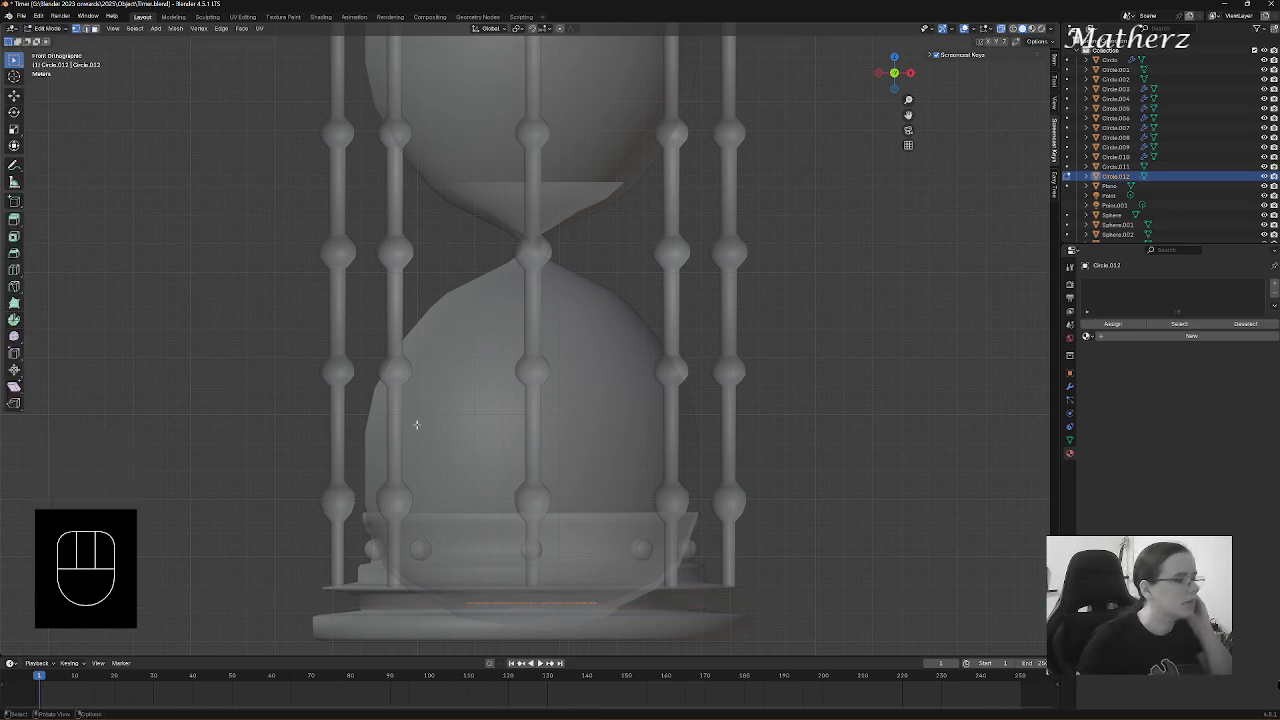
pyautogui.press('f')
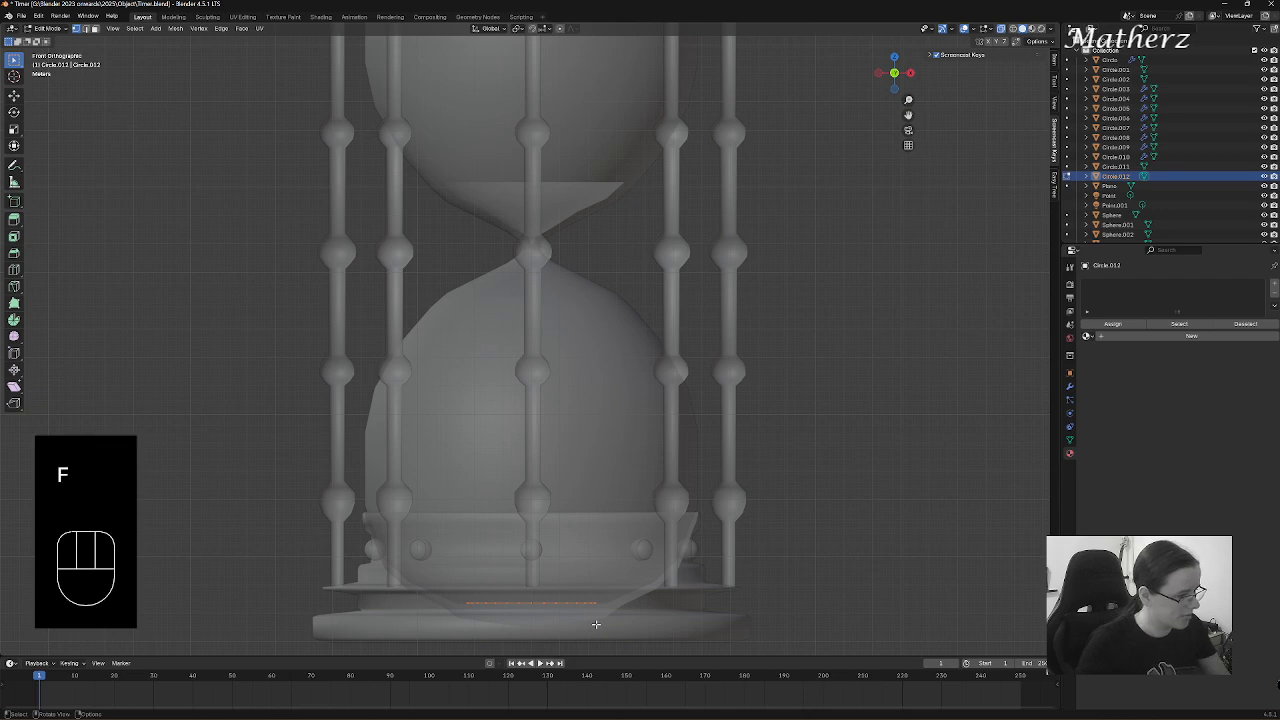
pyautogui.press('e')
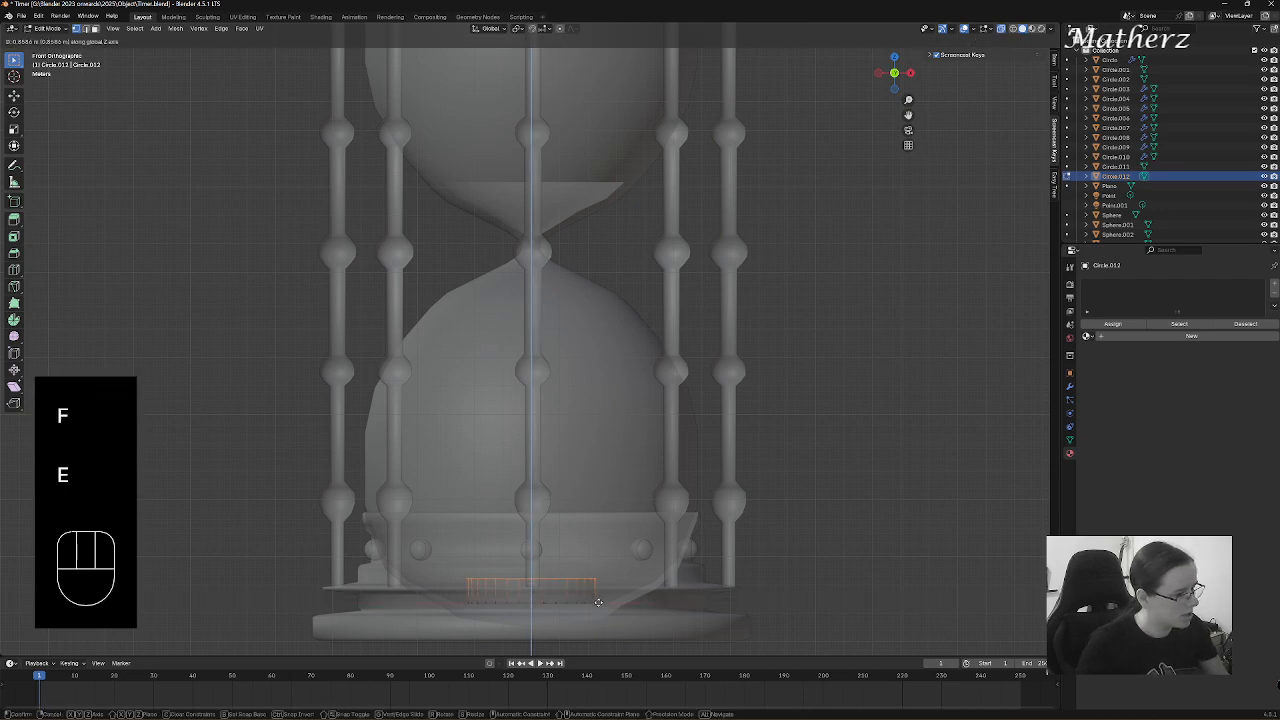
pyautogui.click(597, 605)
pyautogui.press('s')
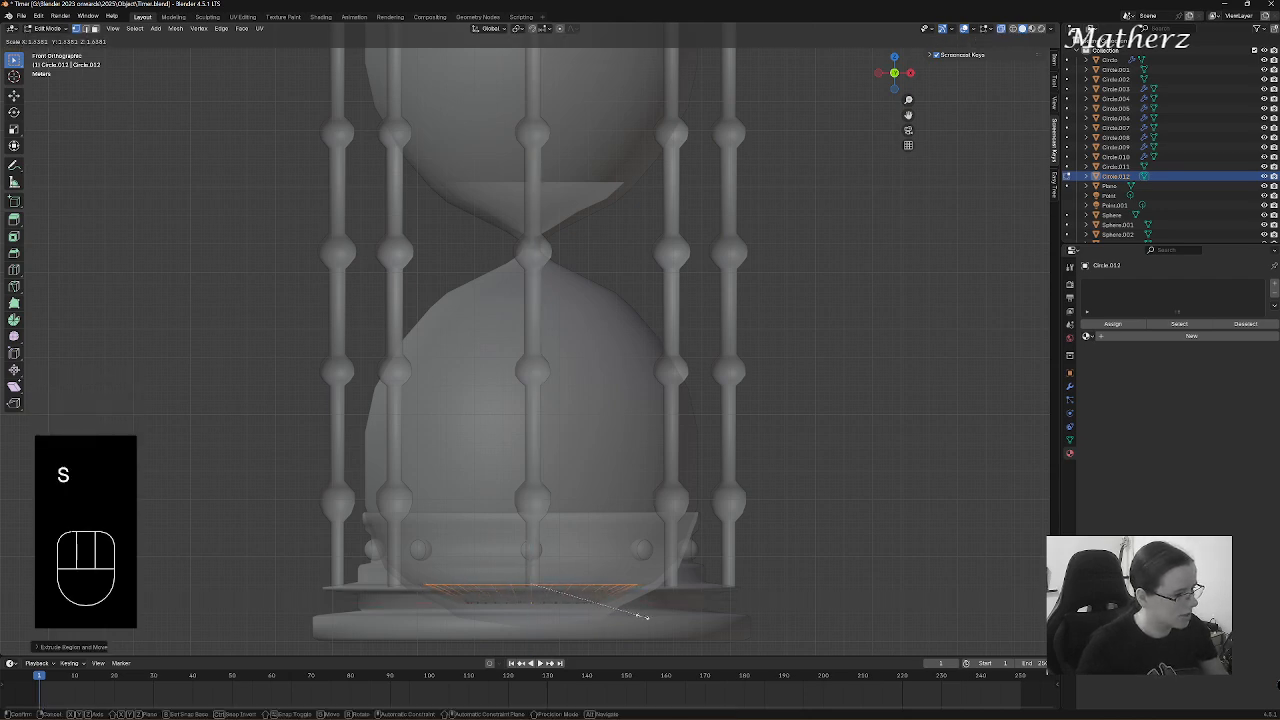
pyautogui.click(640, 615)
# - Extrude two more rings upward, widening each one to follow the lower bulb's curved inner wall
pyautogui.press('e')
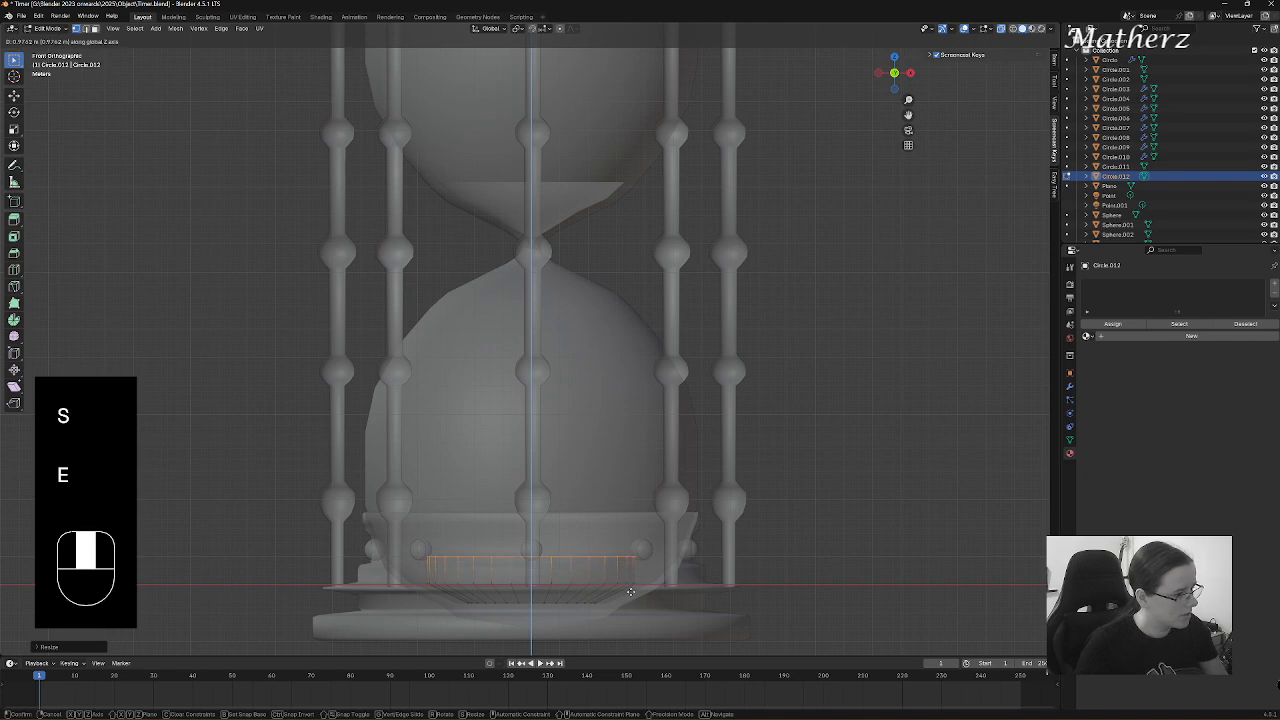
pyautogui.click(631, 592)
pyautogui.press('s')
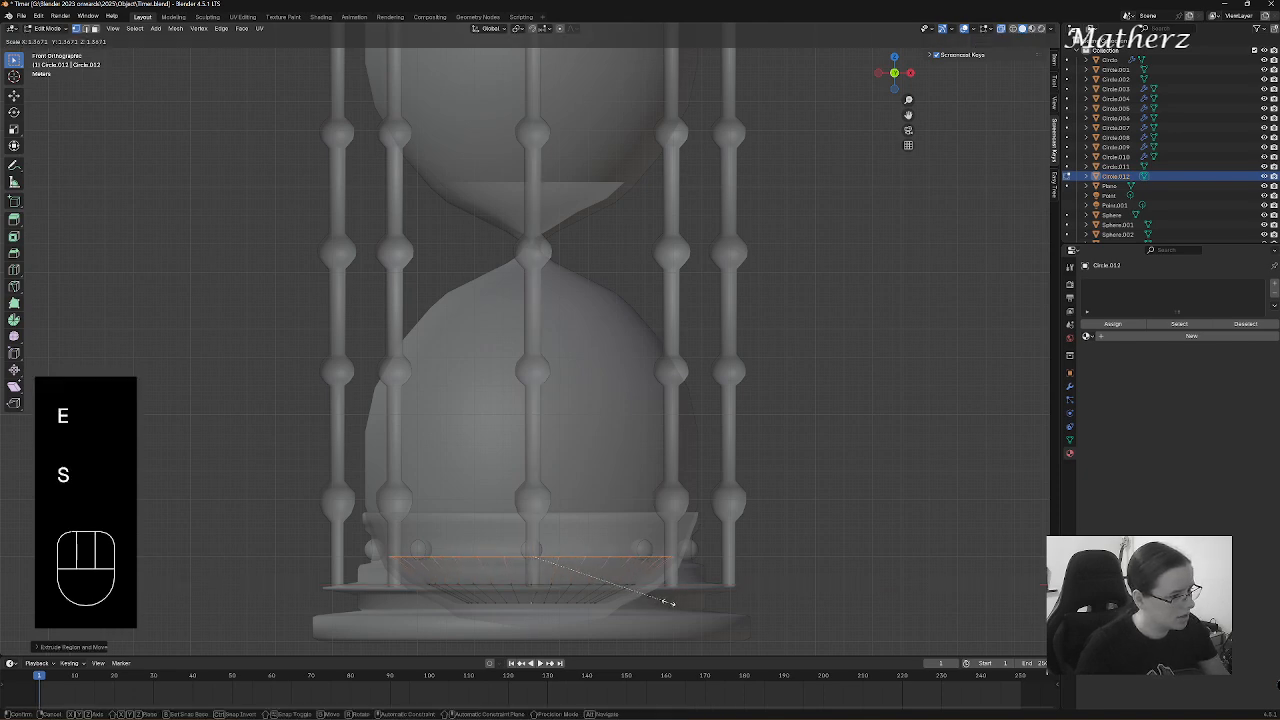
pyautogui.click(668, 602)
pyautogui.press('e')
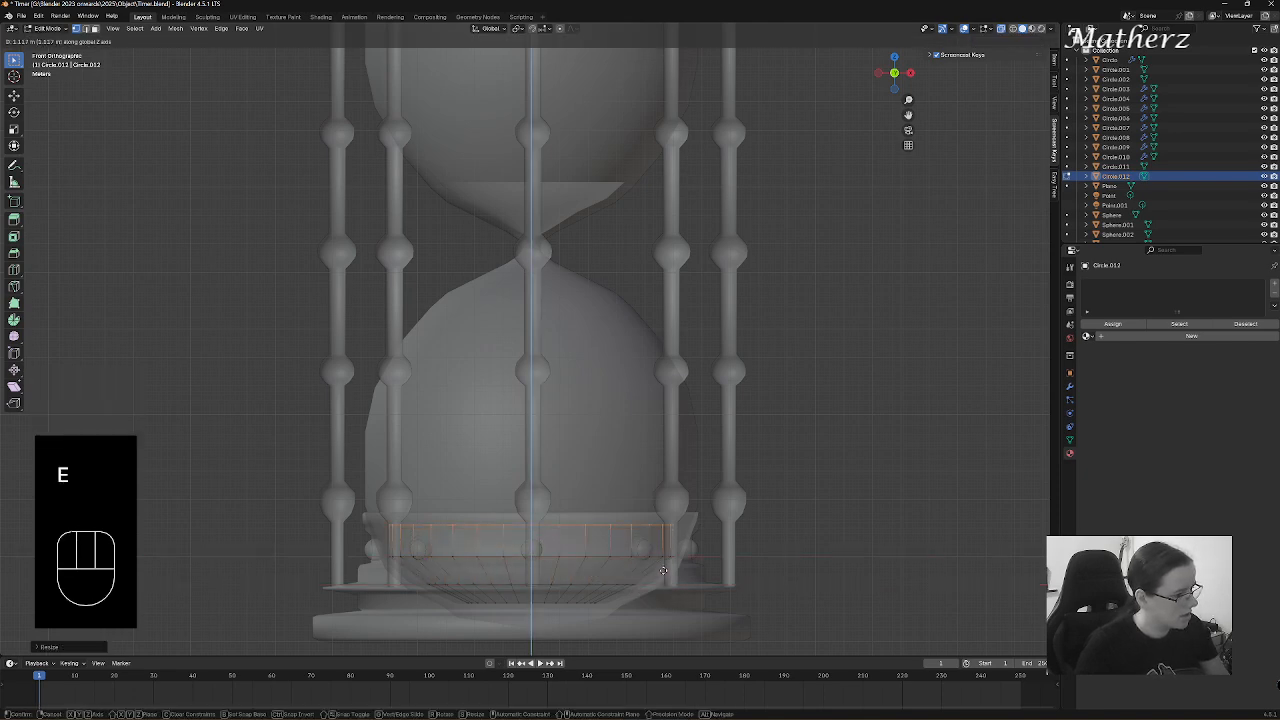
pyautogui.click(663, 570)
pyautogui.press('s')
pyautogui.click(677, 574)
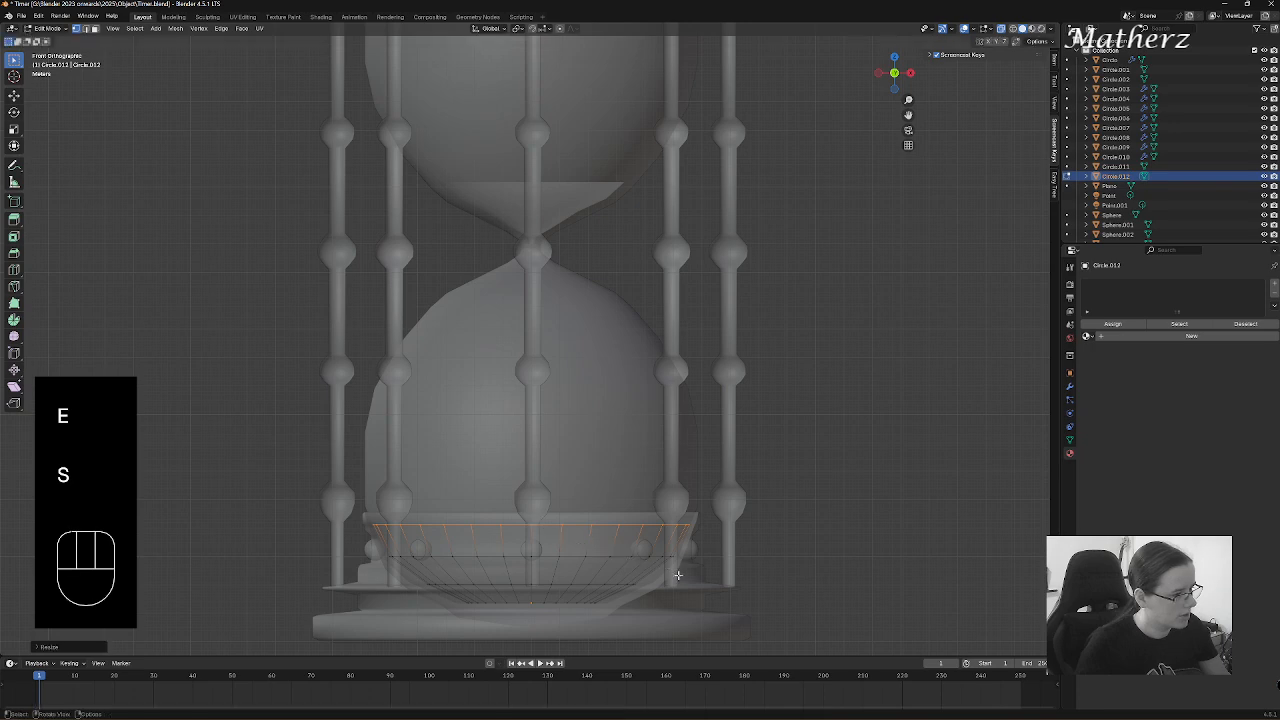
# - Extrude two final rings up the bulb wall, lowering the first slightly along Z, and return to Object Mode
pyautogui.press('e')
pyautogui.click(678, 545)
pyautogui.press('s')
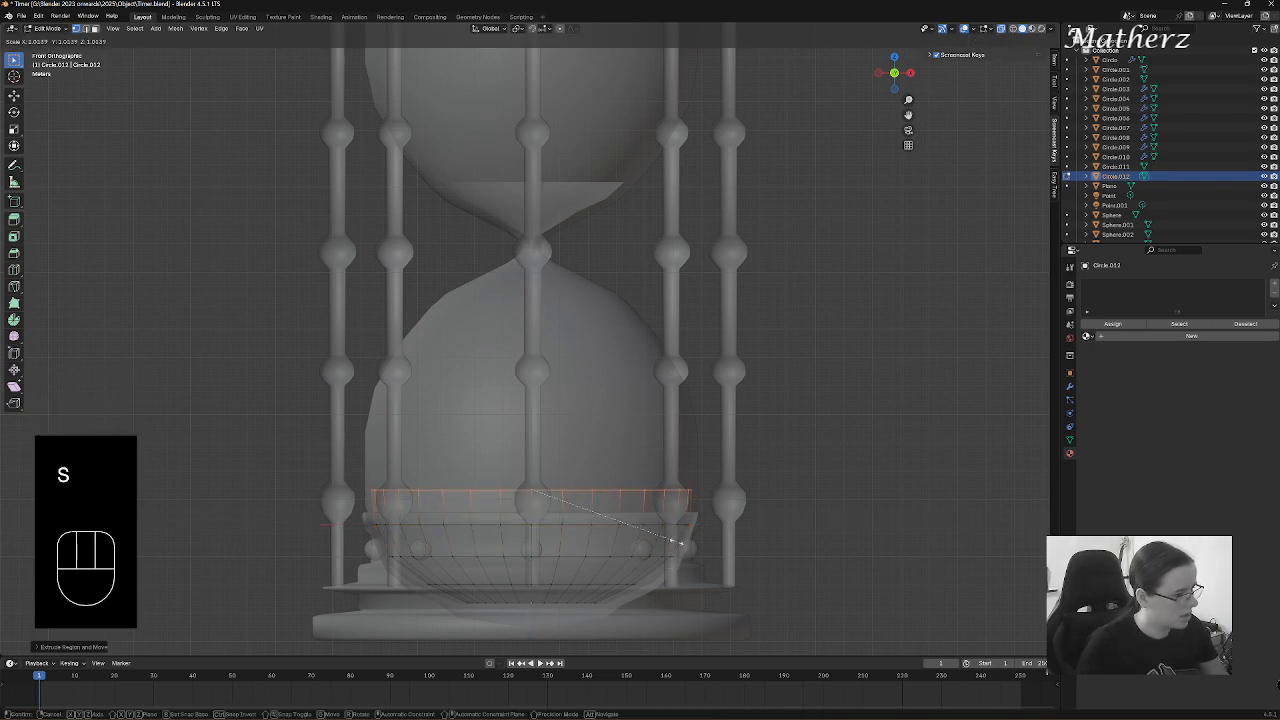
pyautogui.click(679, 543)
pyautogui.press('g')
pyautogui.moveTo(597, 527); pyautogui.dragTo(594, 539, button='middle')
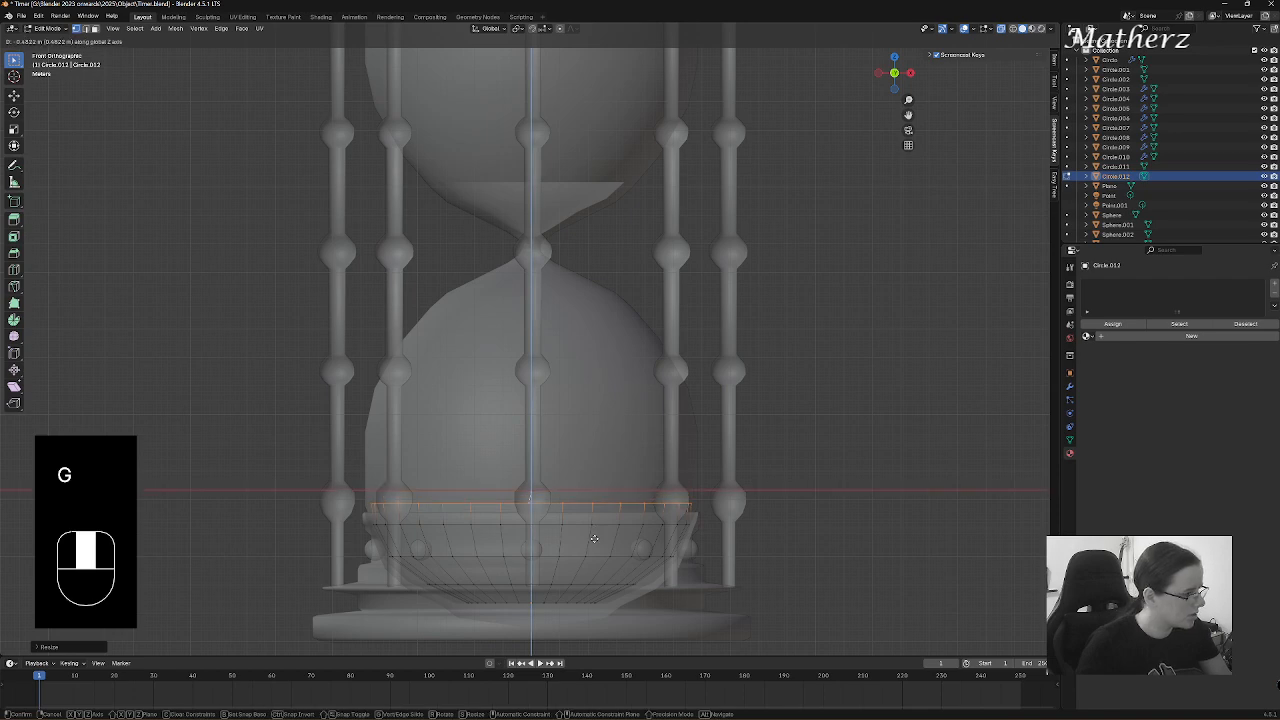
pyautogui.click(595, 540)
pyautogui.press('e')
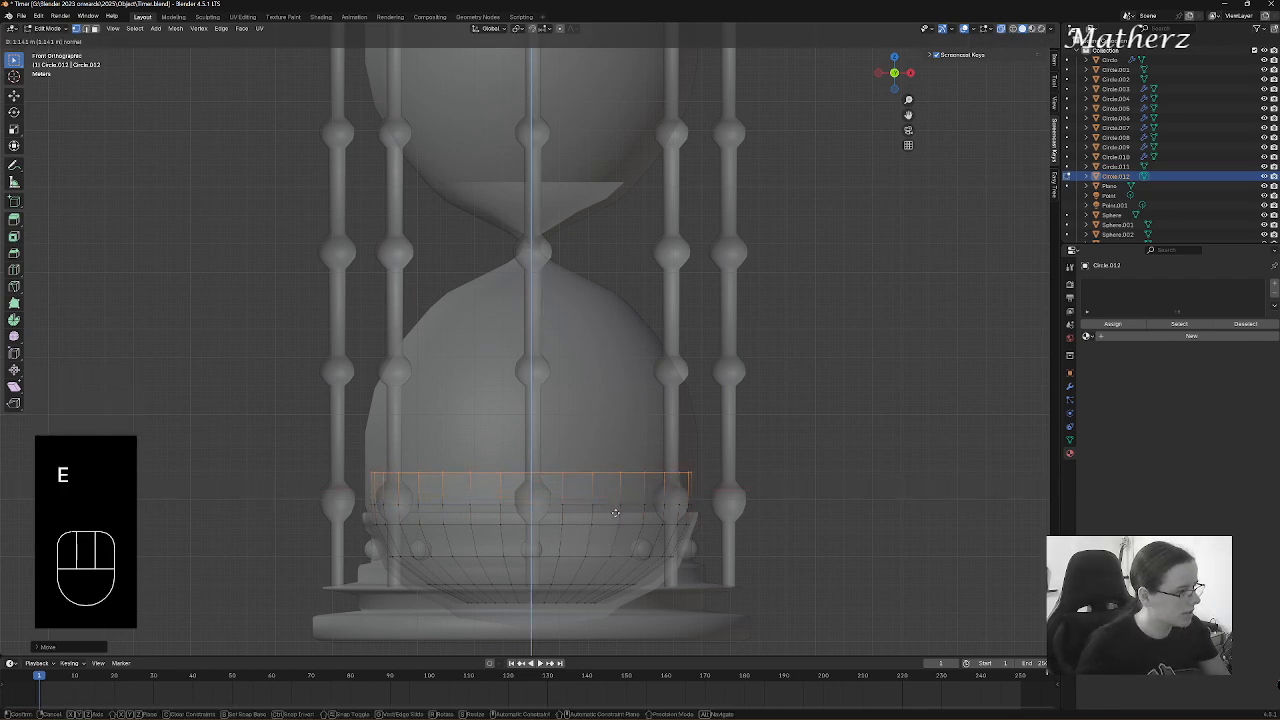
pyautogui.click(615, 511)
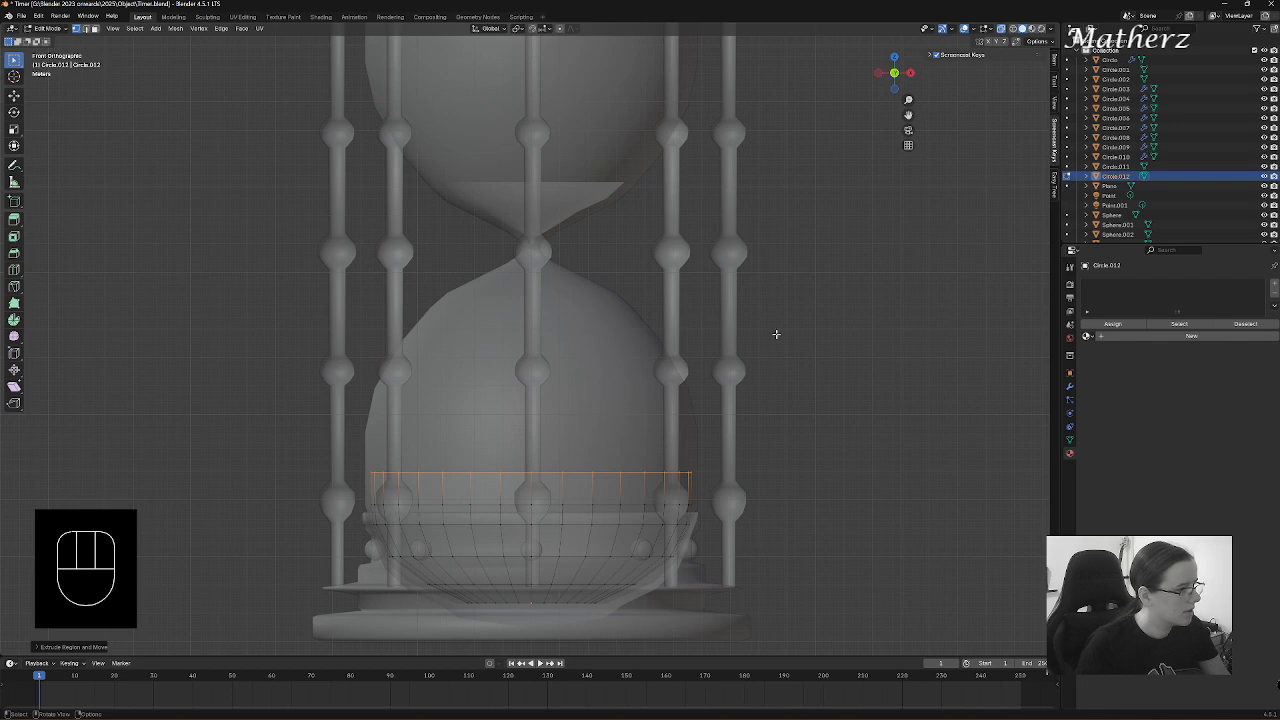
pyautogui.click(45, 28)
pyautogui.click(50, 38)
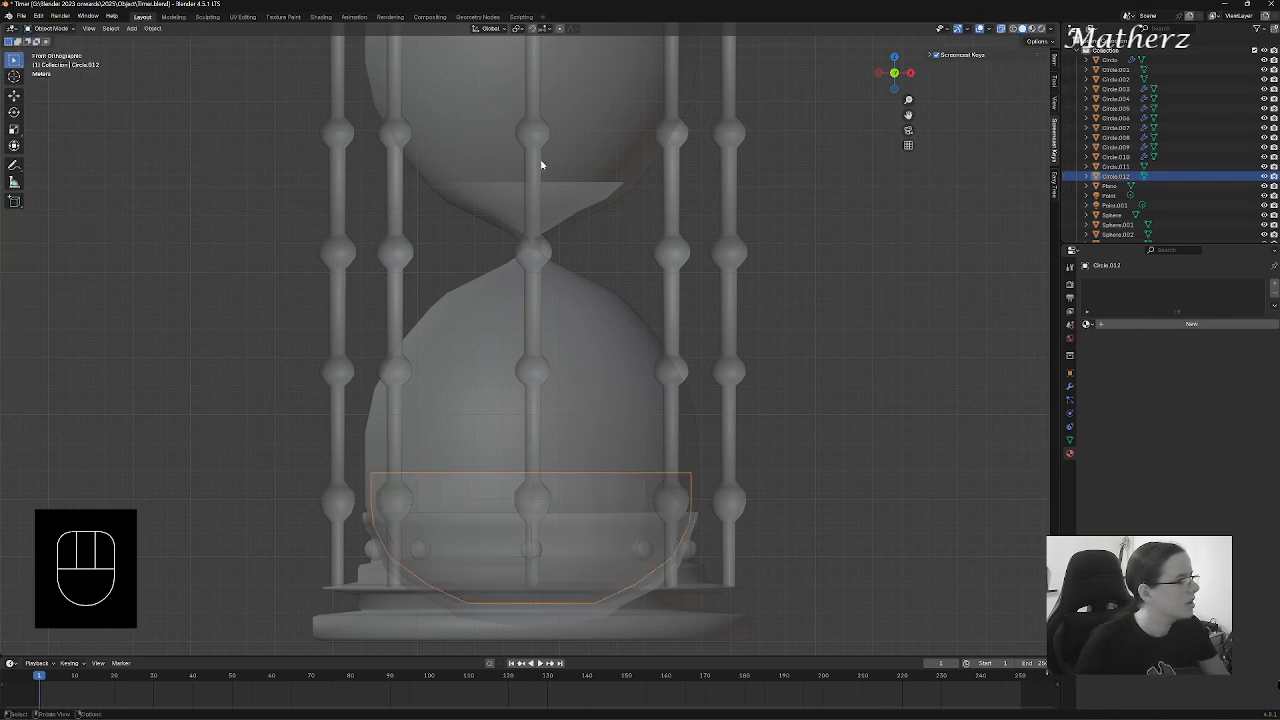
# - Fill the open top of the funnel mesh in the upper bulb with a face and return to Object Mode
pyautogui.moveTo(543, 163); pyautogui.dragTo(589, 254, button='middle')
pyautogui.click(617, 249)
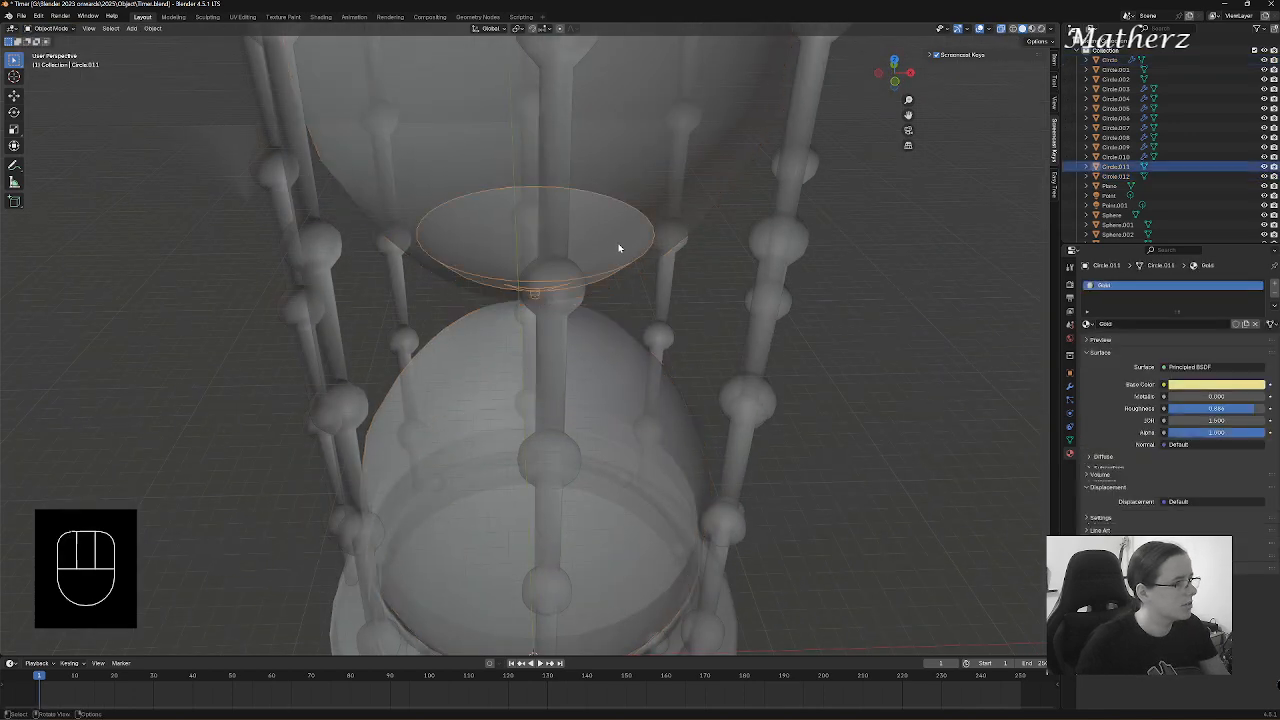
pyautogui.click(50, 28)
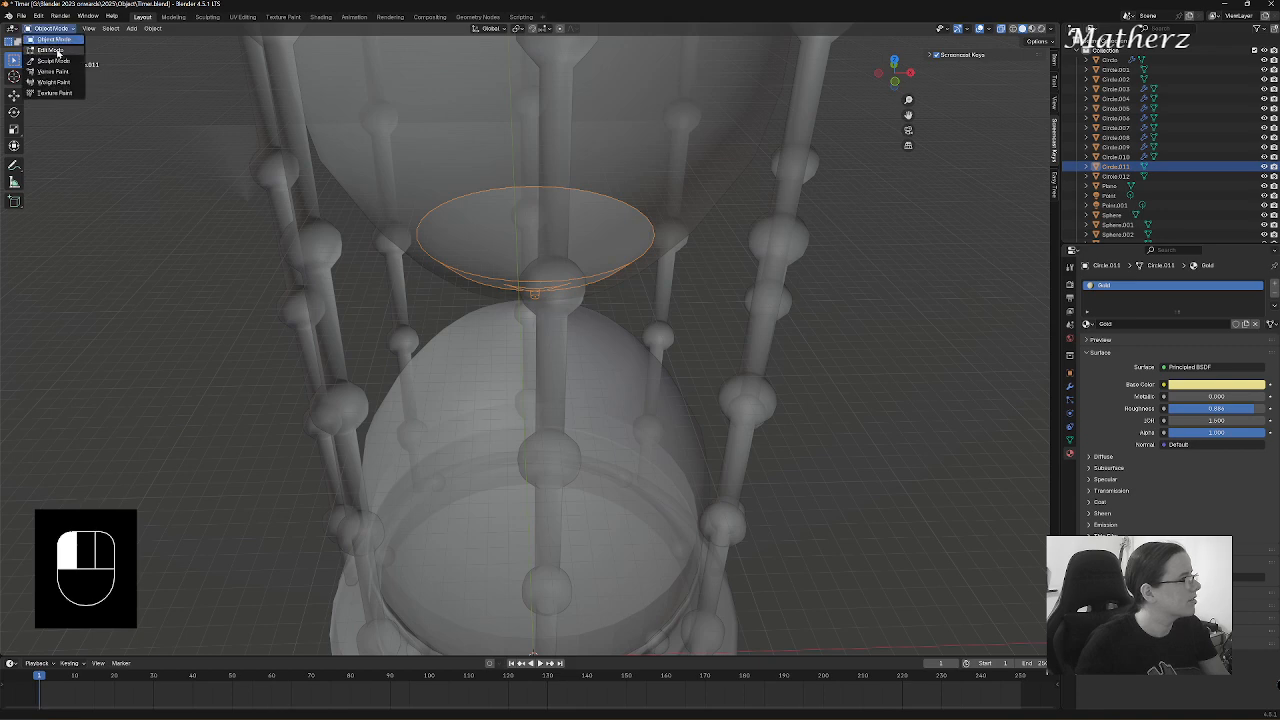
pyautogui.click(50, 53)
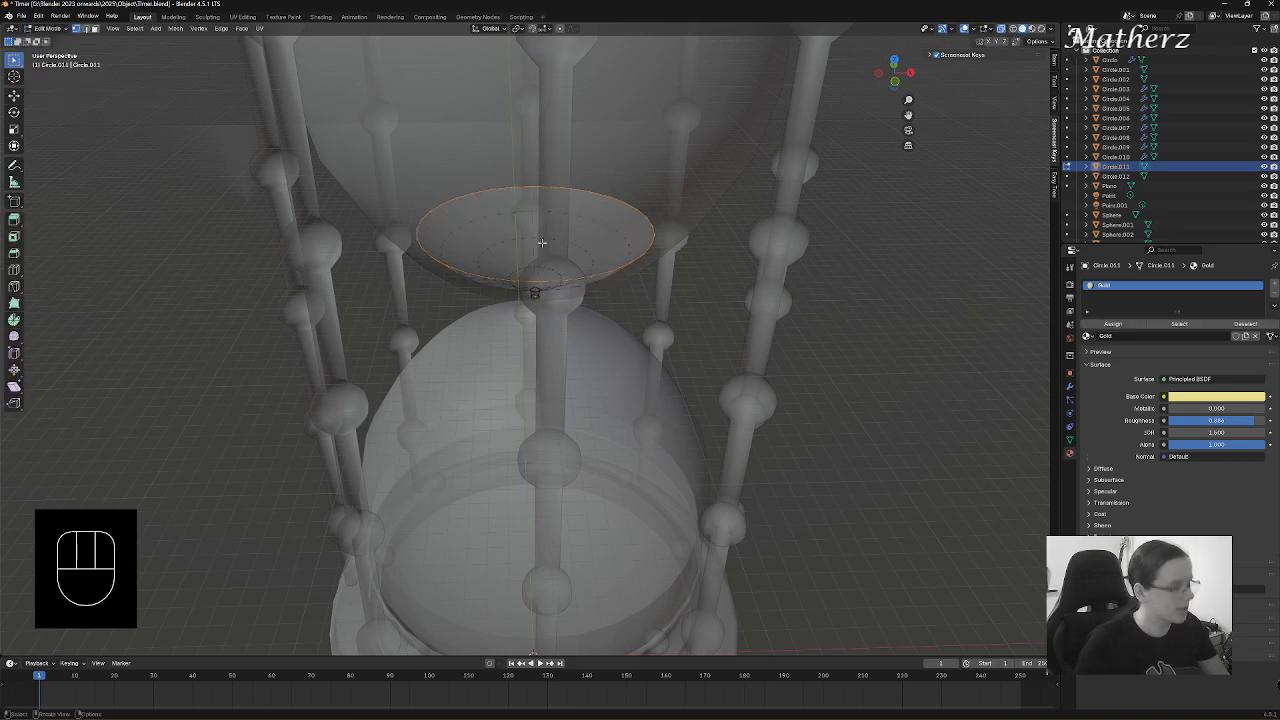
pyautogui.press('f')
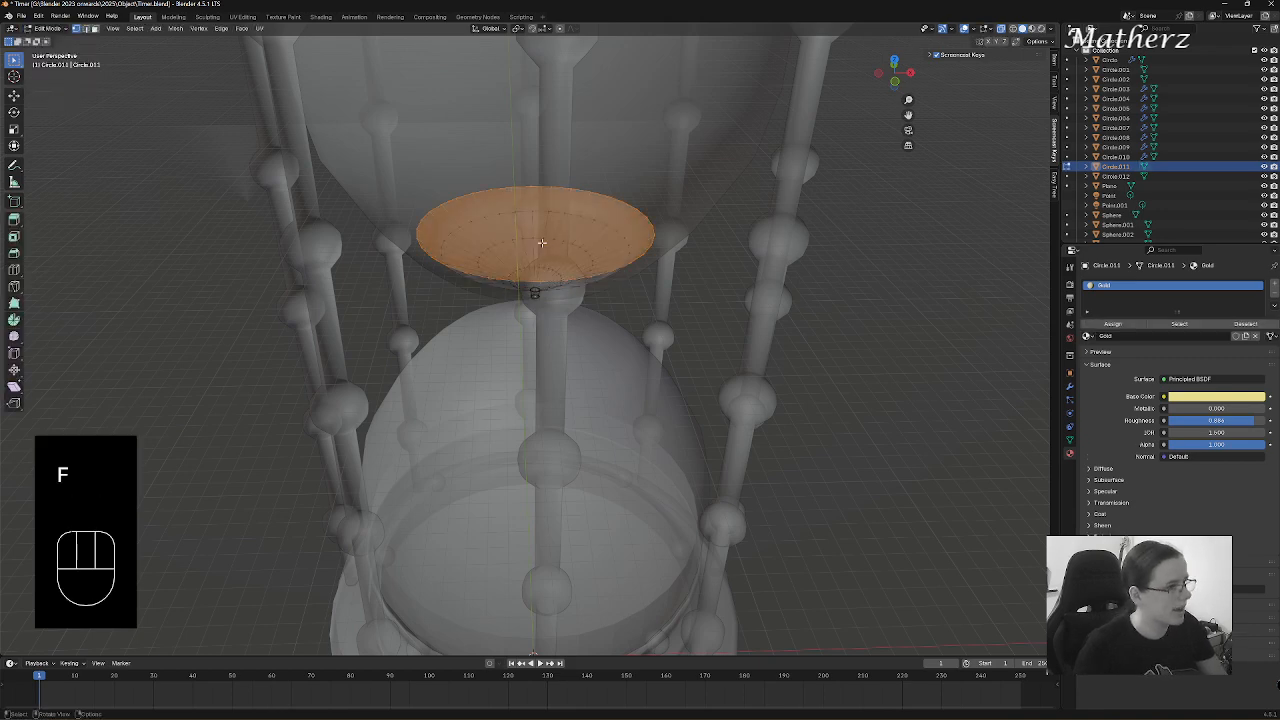
pyautogui.click(48, 28)
pyautogui.click(45, 40)
pyautogui.moveTo(686, 427); pyautogui.dragTo(669, 365, button='middle')
pyautogui.scroll(-5, 666, 372)
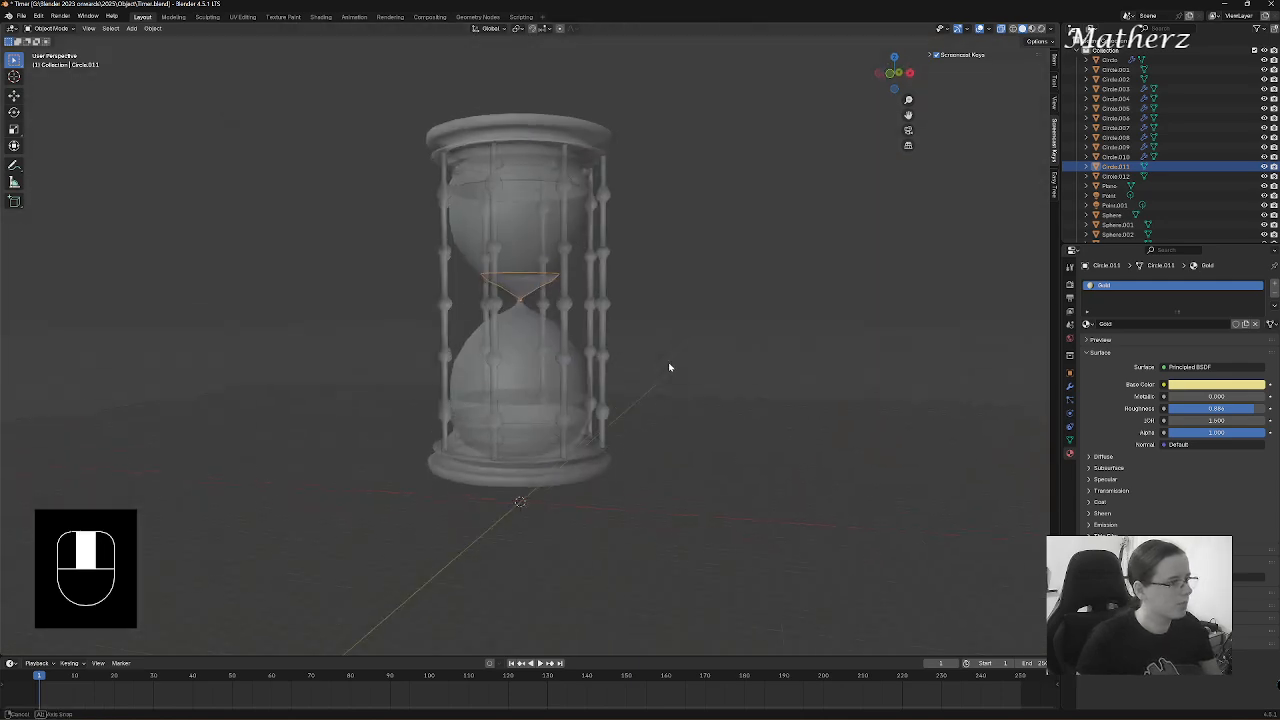
# - Switch the viewport to rendered shading and assign the Gold material to the sand mesh in the lower bulb
pyautogui.click(1033, 29)
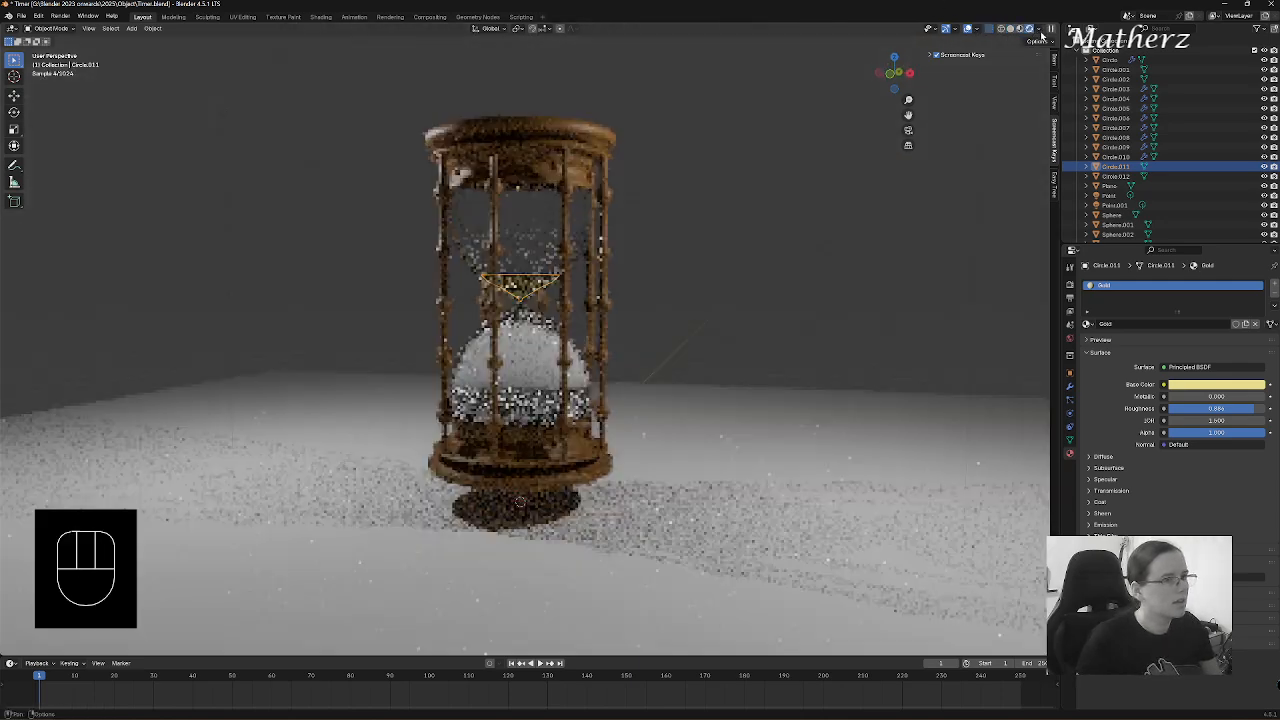
pyautogui.click(703, 284)
pyautogui.click(522, 413)
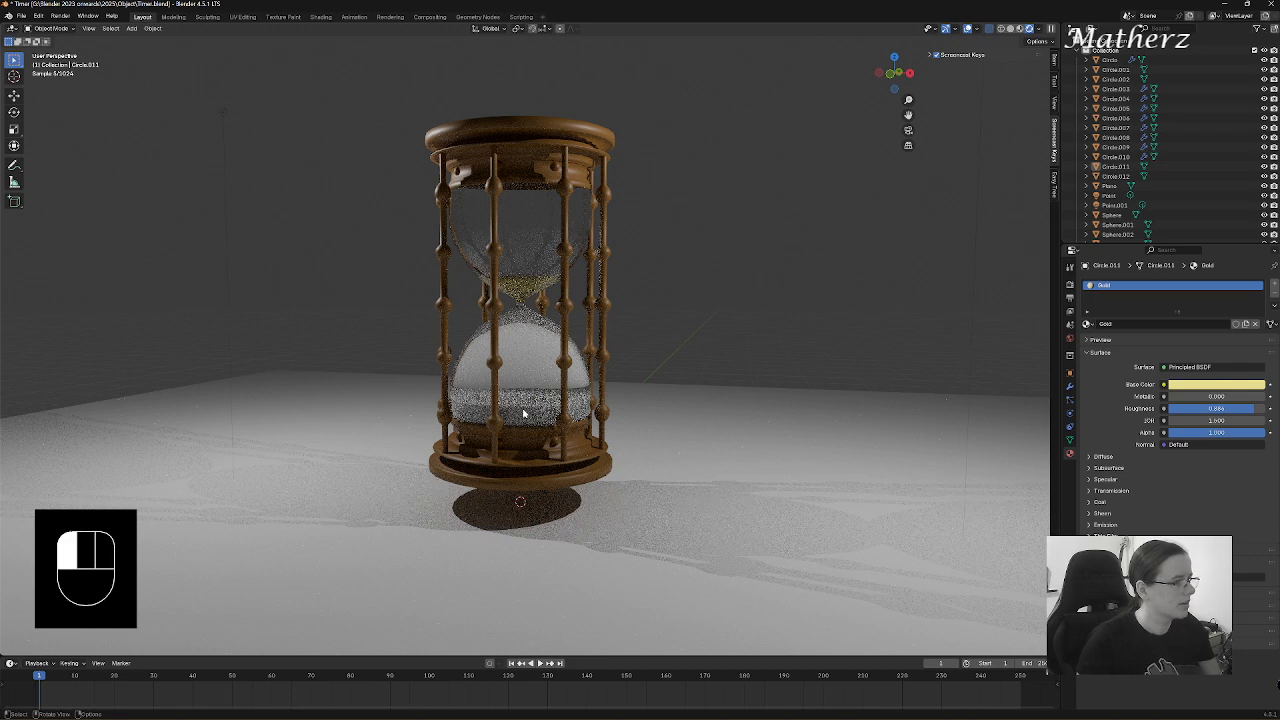
pyautogui.click(523, 413)
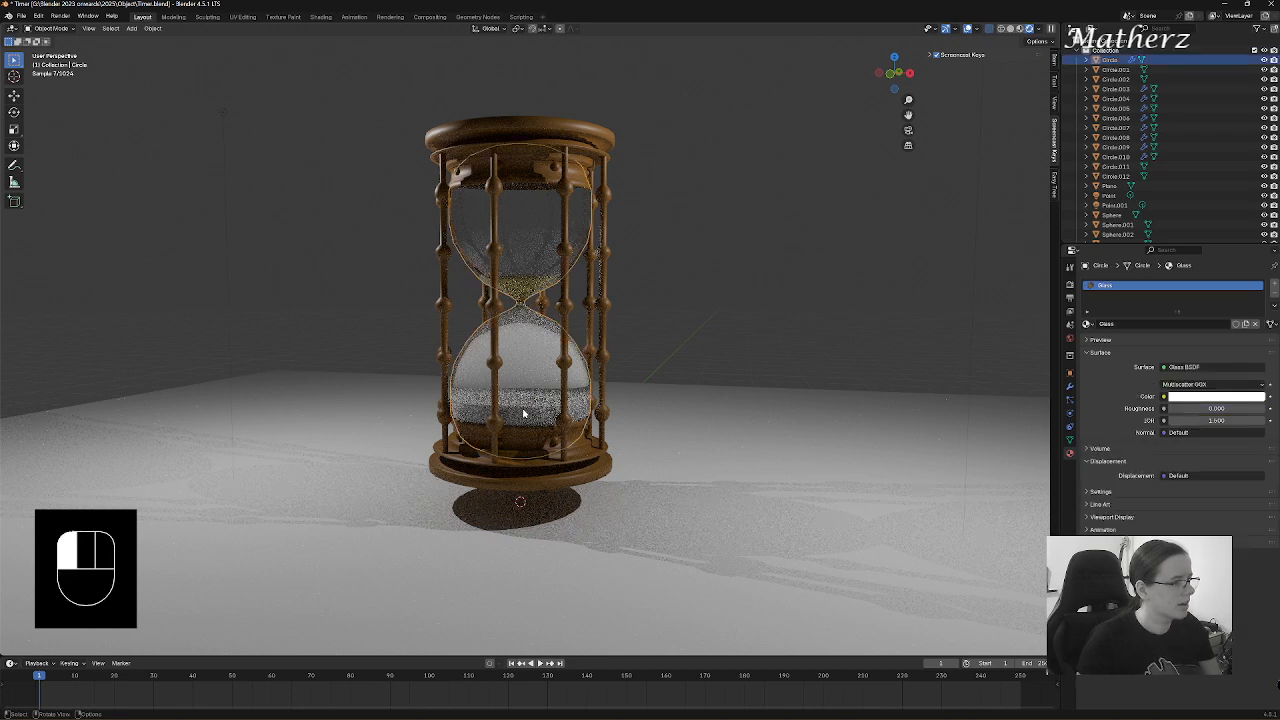
pyautogui.click(1087, 324)
pyautogui.click(1104, 349)
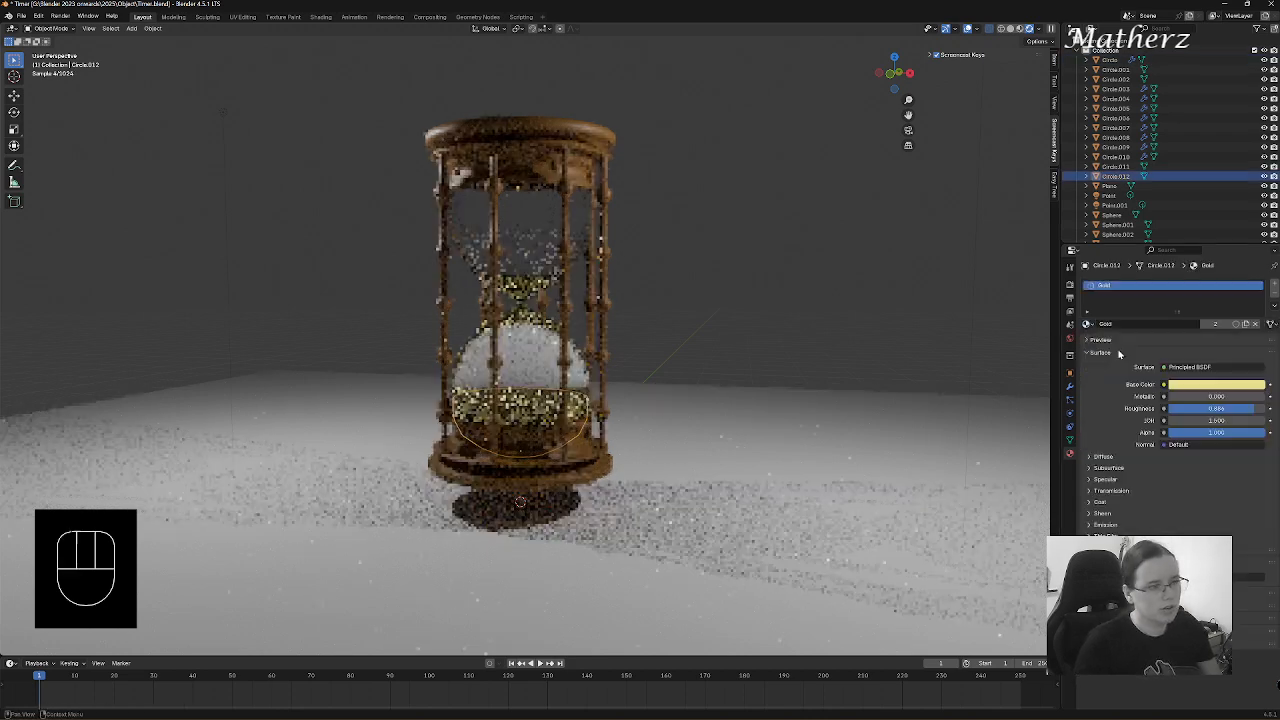
pyautogui.click(810, 318)
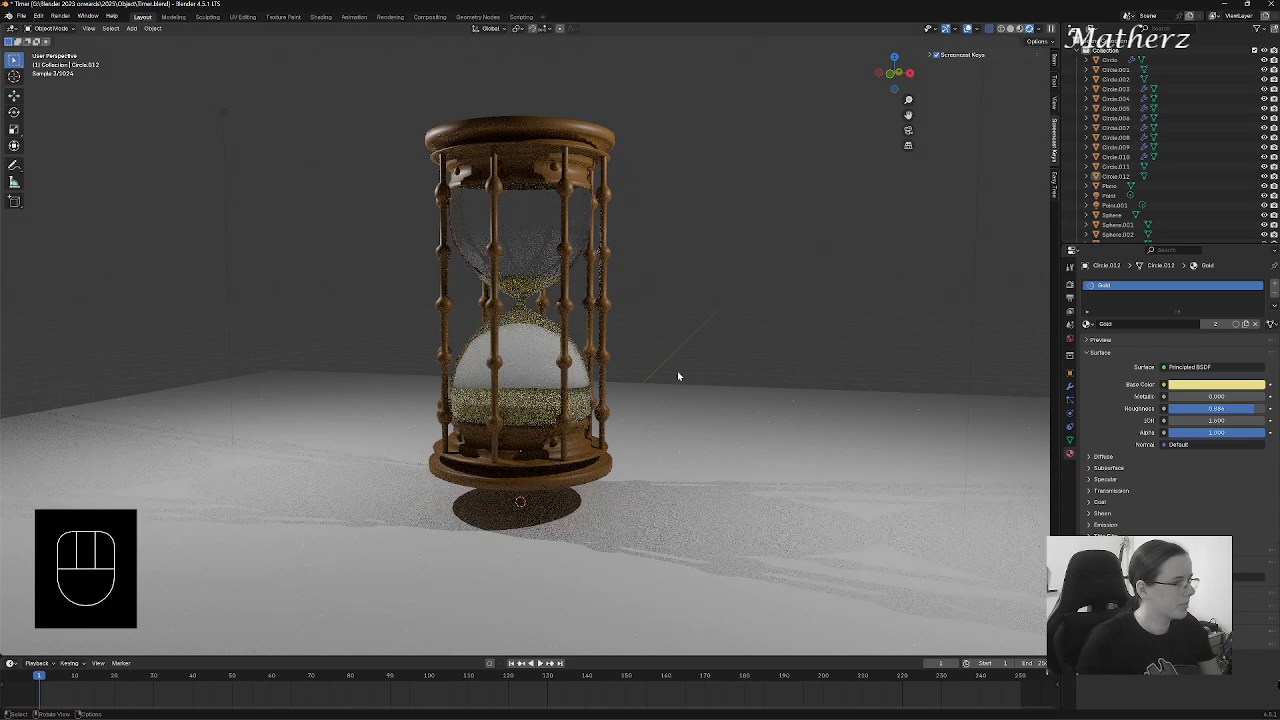
# - Select the glass bulb object, switch the viewport to Material Preview and enter Edit Mode
pyautogui.moveTo(677, 371); pyautogui.dragTo(493, 210, button='middle')
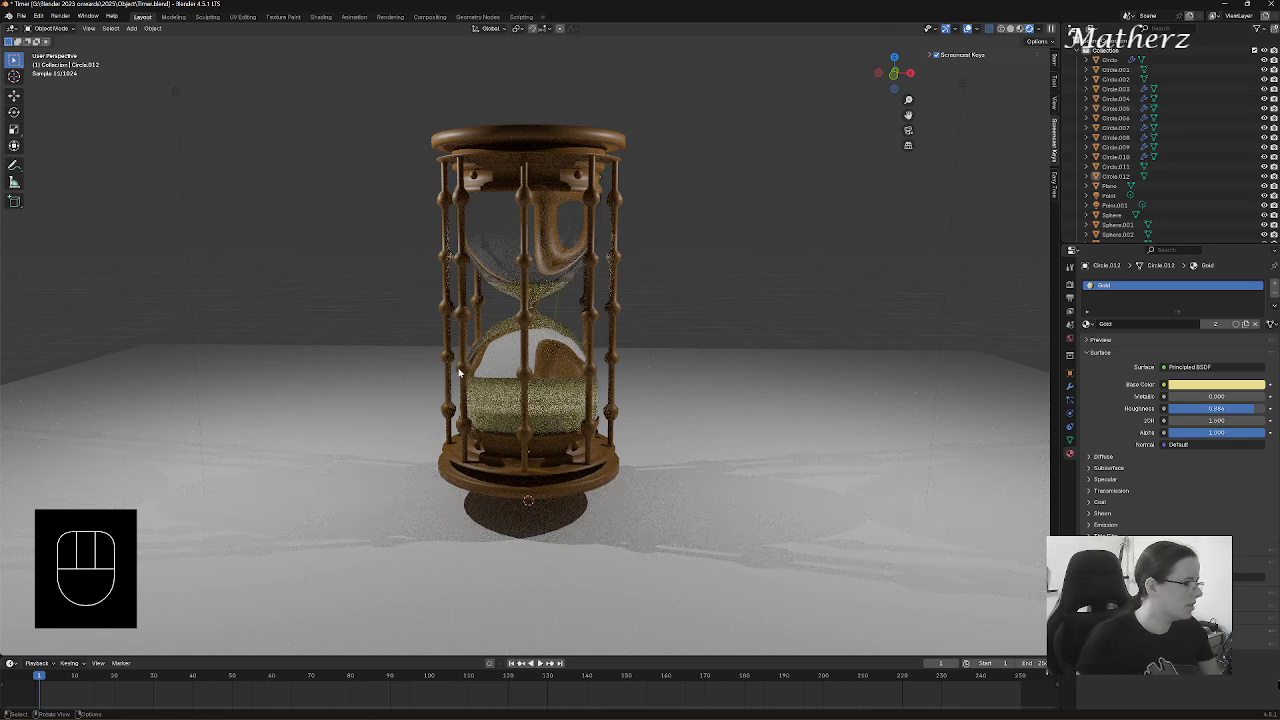
pyautogui.moveTo(592, 253); pyautogui.dragTo(535, 250, button='middle')
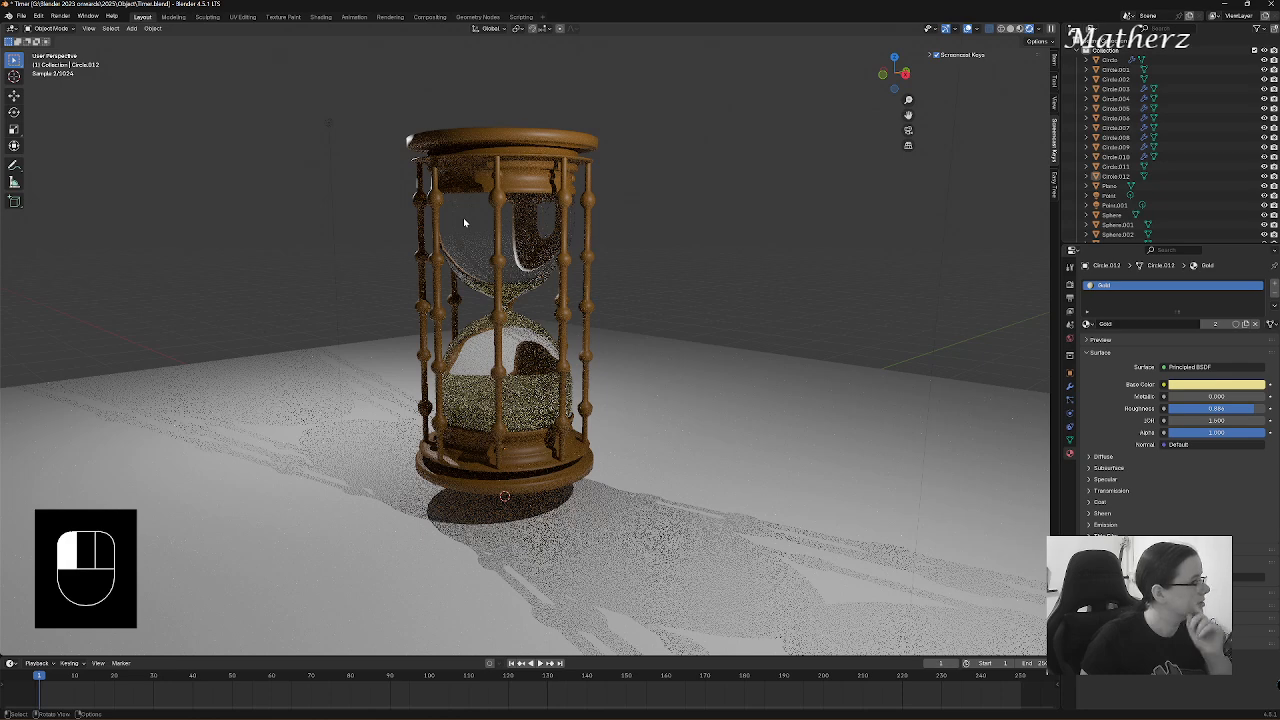
pyautogui.click(463, 217)
pyautogui.click(1018, 29)
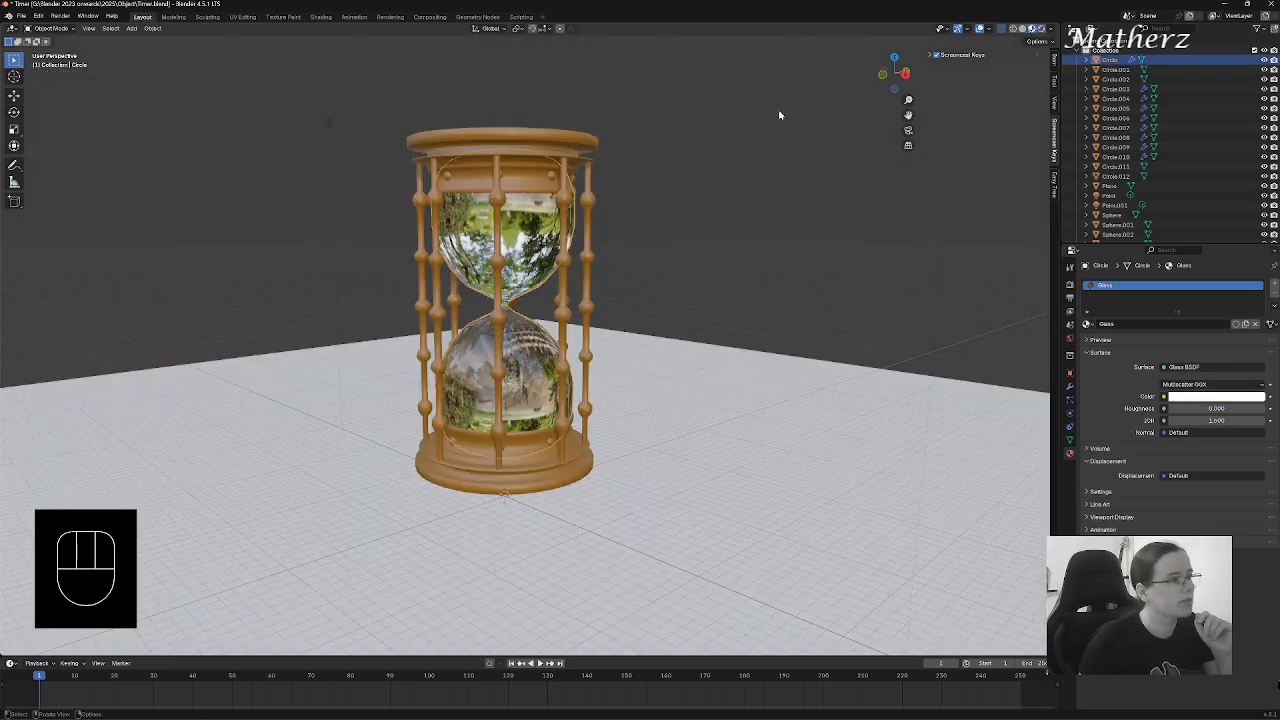
pyautogui.click(50, 28)
pyautogui.click(45, 52)
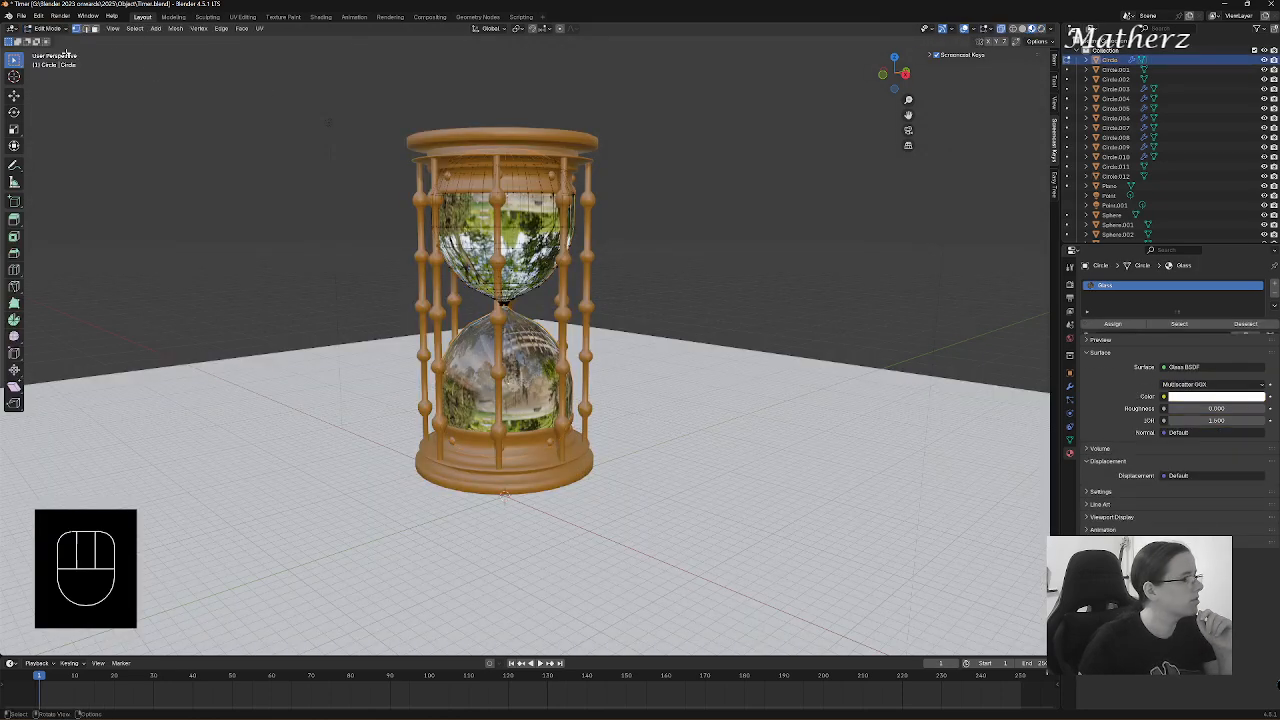
pyautogui.moveTo(505, 162); pyautogui.dragTo(615, 120, button='middle')
pyautogui.scroll(4, 499, 241)
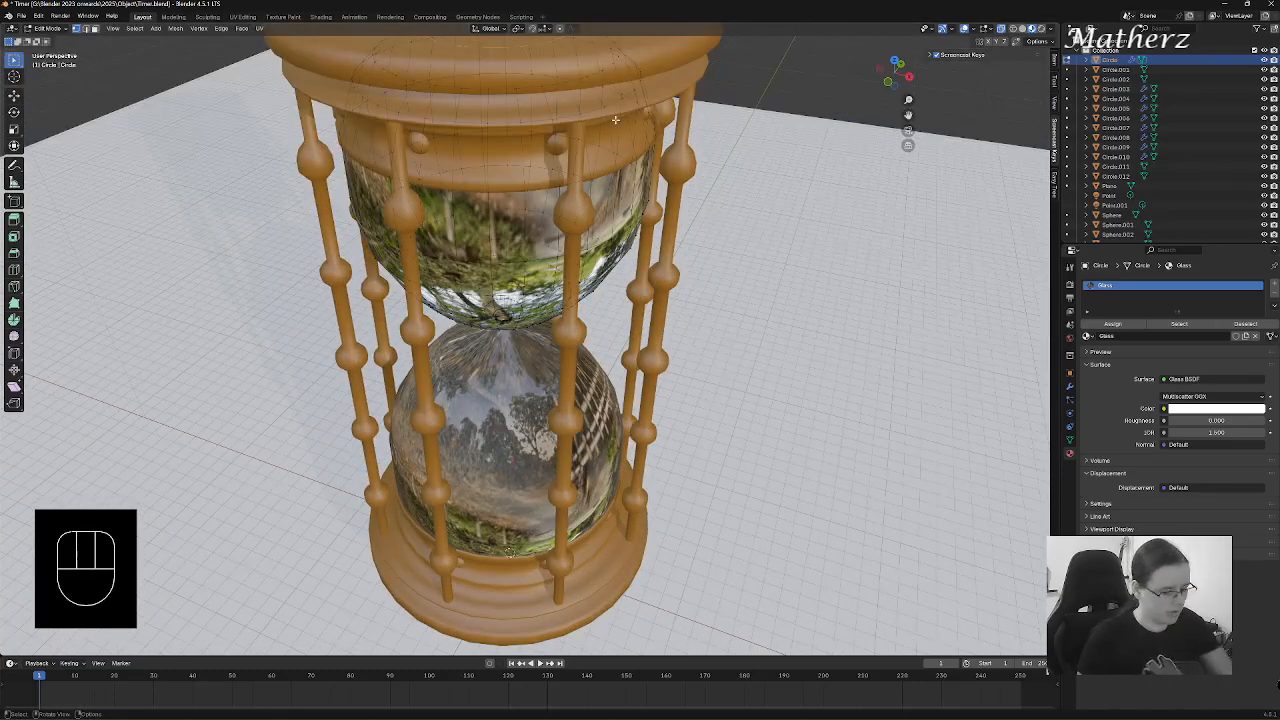
# - In front view, extrude the glass mesh's top ring downward twice and scale the lower new ring outward
pyautogui.press('KP_1')
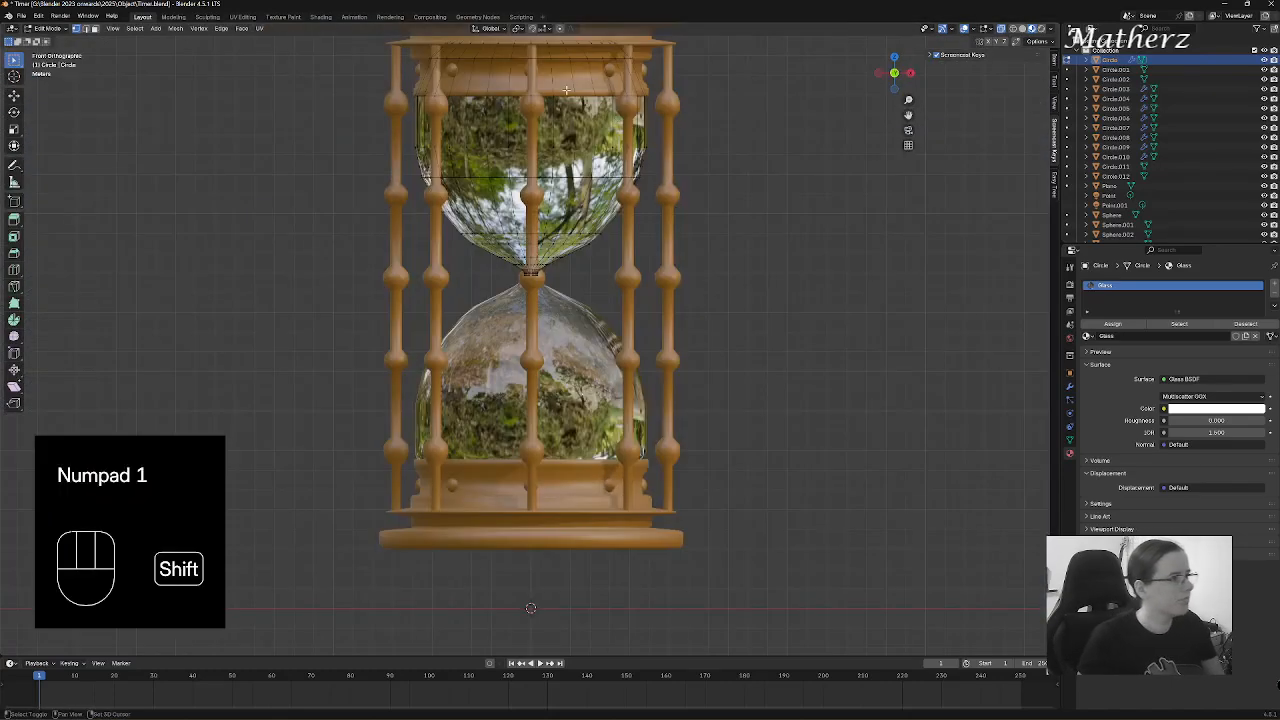
pyautogui.keyDown('shift'); pyautogui.moveTo(566, 90); pyautogui.dragTo(566, 250, button='middle'); pyautogui.keyUp('shift')
pyautogui.scroll(4, 565, 250)
pyautogui.keyDown('shift'); pyautogui.moveTo(580, 140); pyautogui.dragTo(580, 206, button='middle'); pyautogui.keyUp('shift')
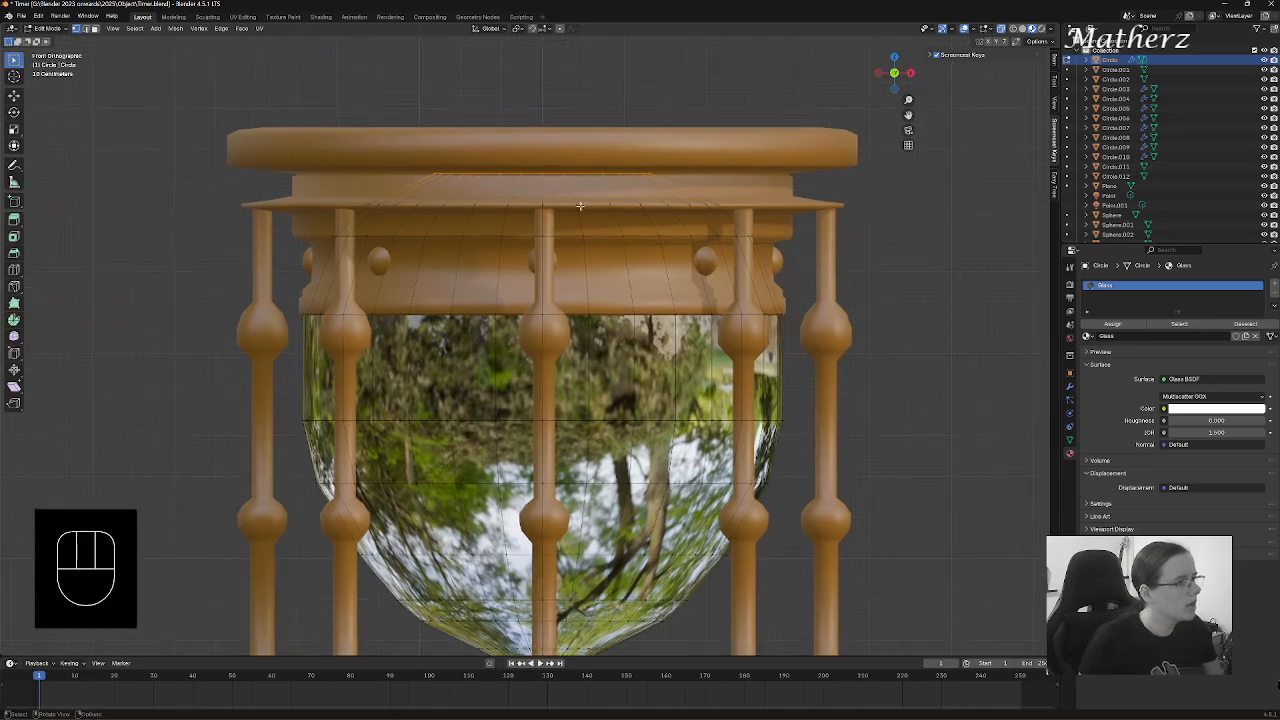
pyautogui.press('e')
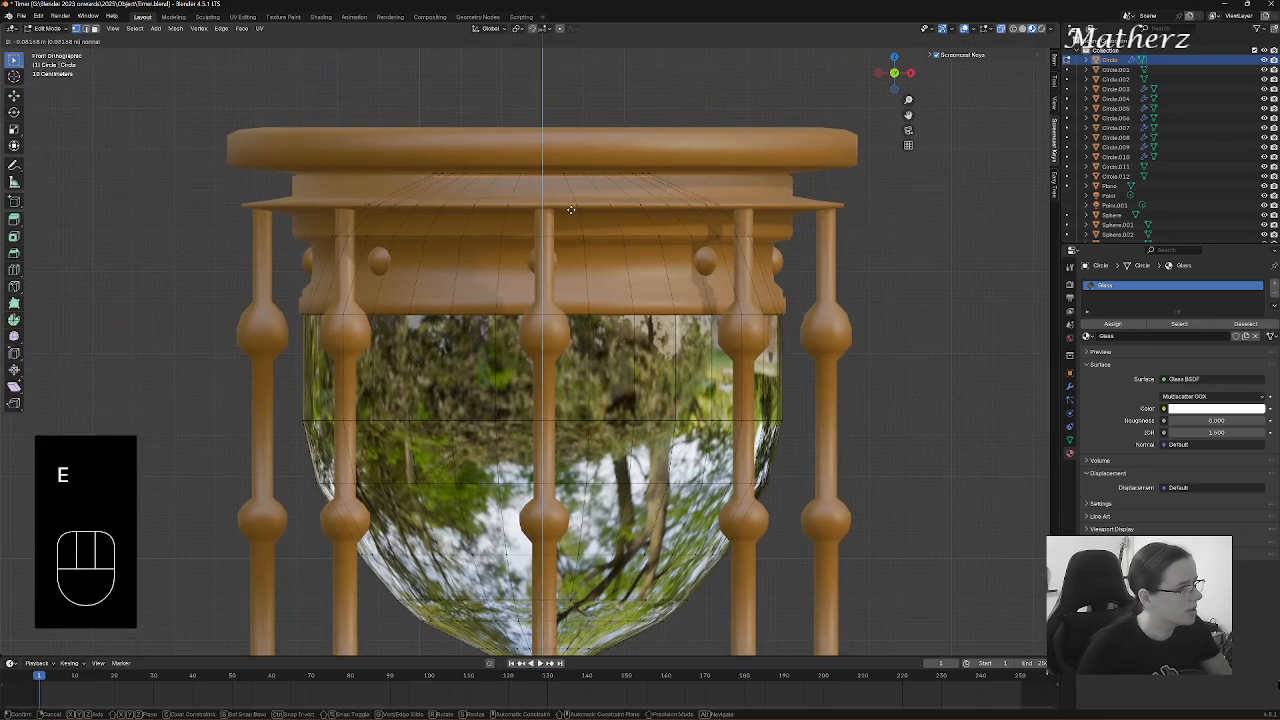
pyautogui.click(570, 209)
pyautogui.press('e')
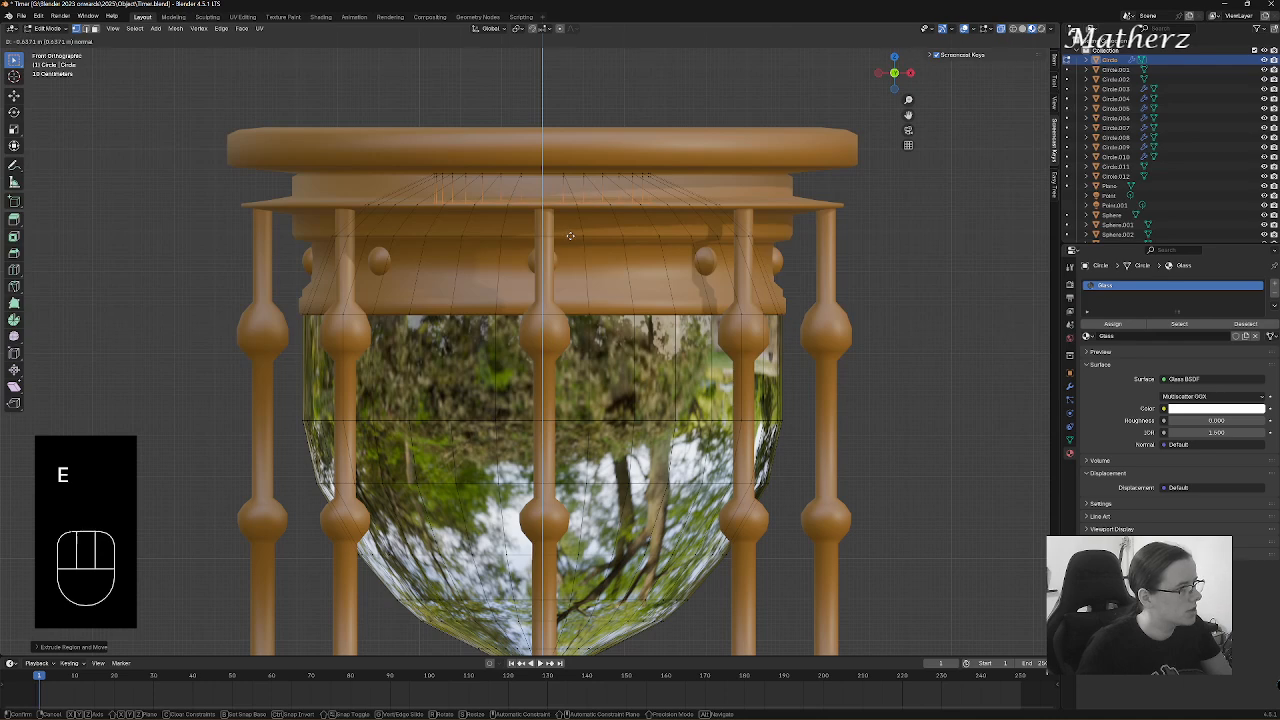
pyautogui.click(573, 237)
pyautogui.press('s')
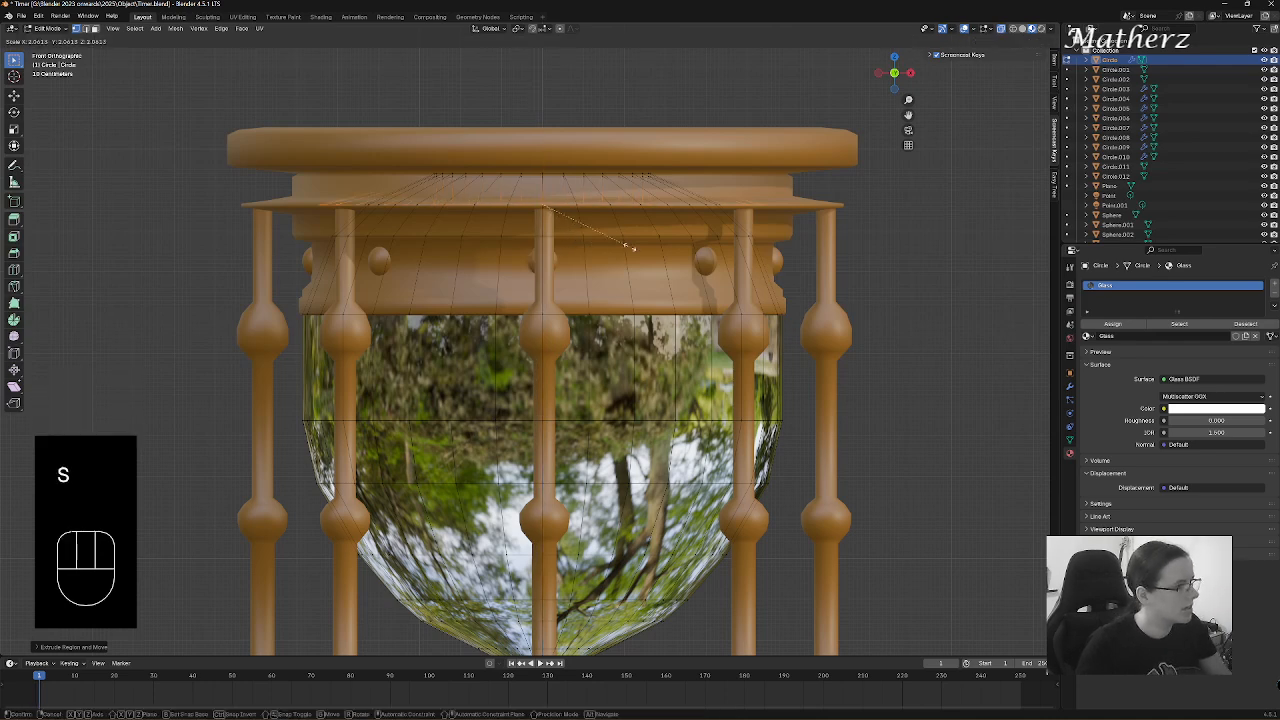
pyautogui.click(603, 241)
# - Extrude two more rings down inside the upper cap, widening each to follow the glass's flared neck
pyautogui.press('e')
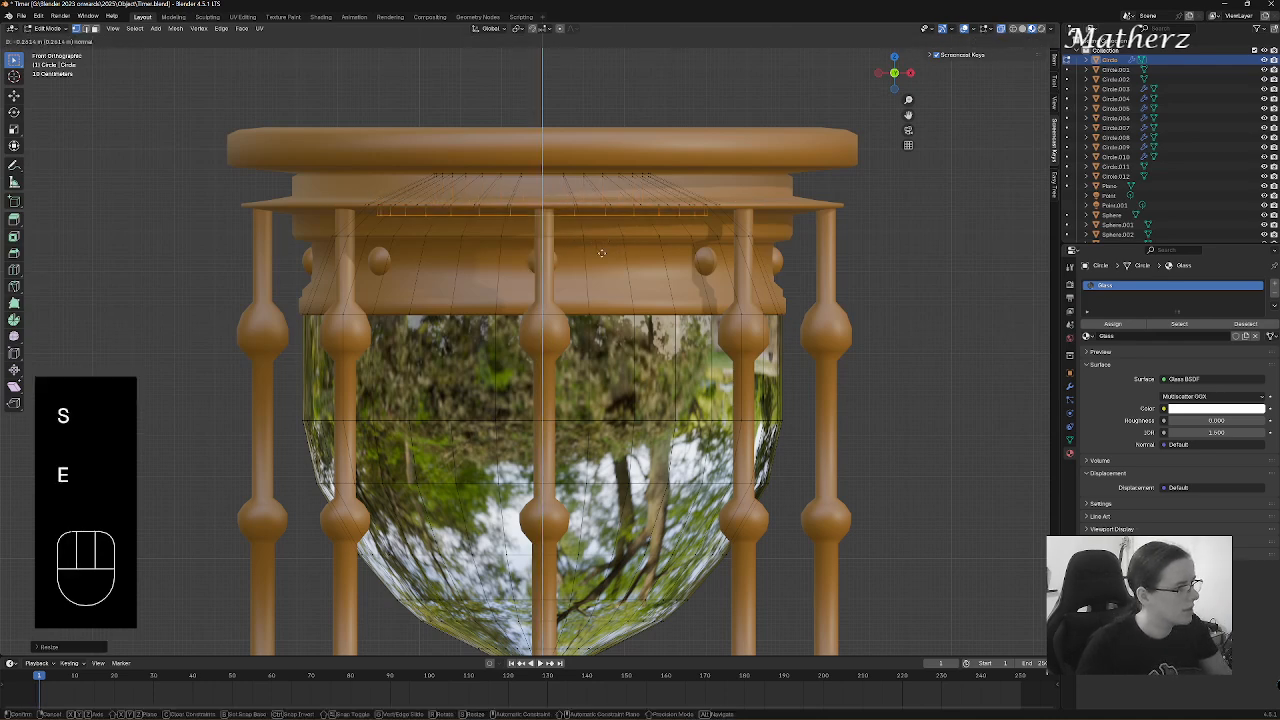
pyautogui.click(606, 271)
pyautogui.press('s')
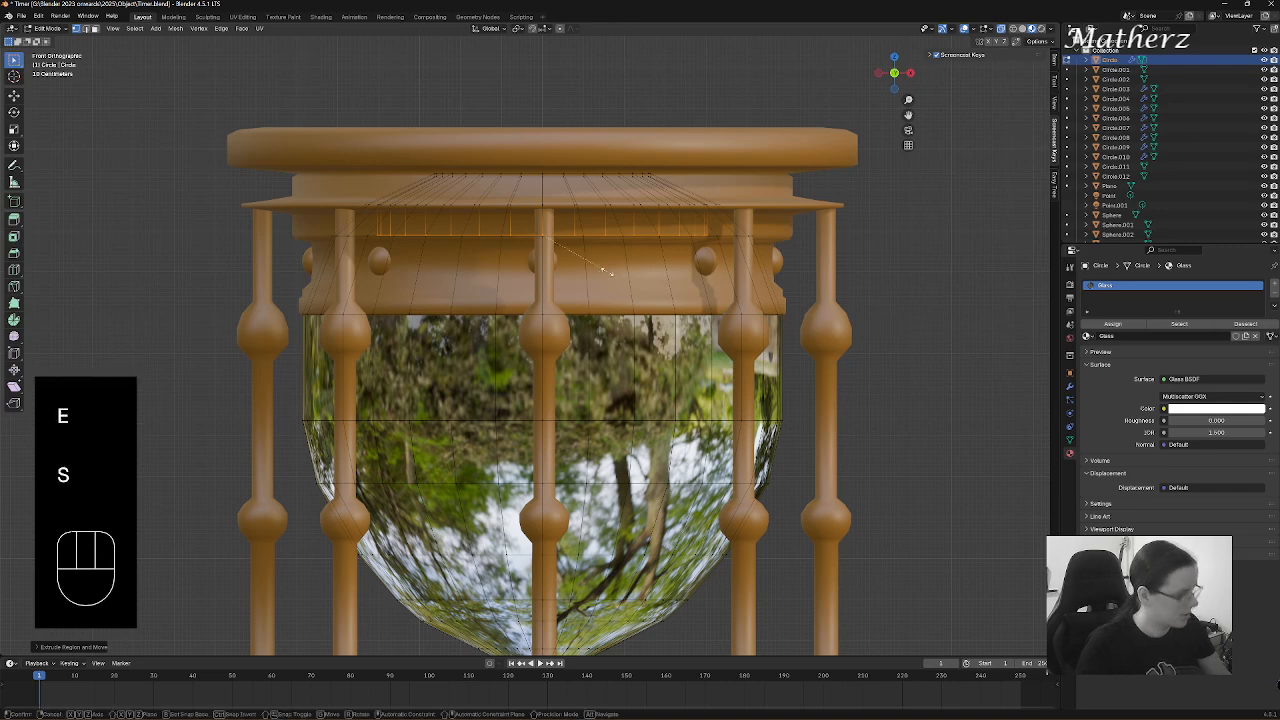
pyautogui.click(620, 276)
pyautogui.press('e')
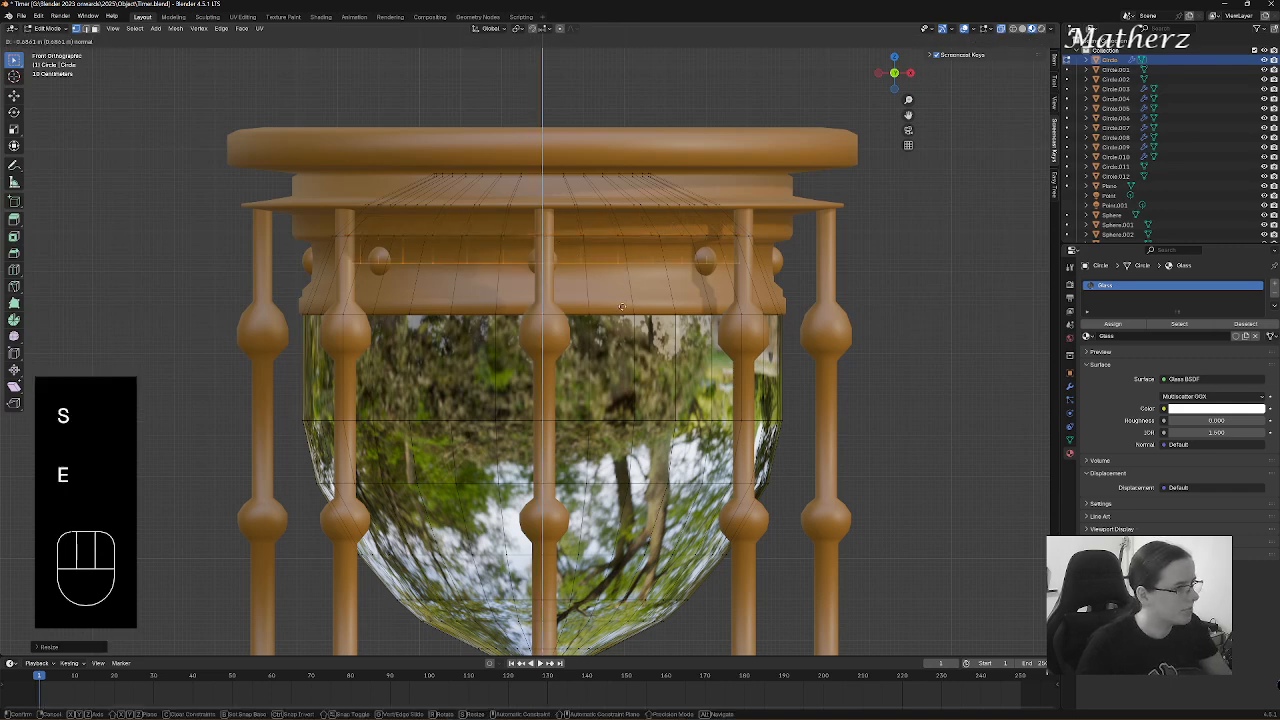
pyautogui.click(621, 354)
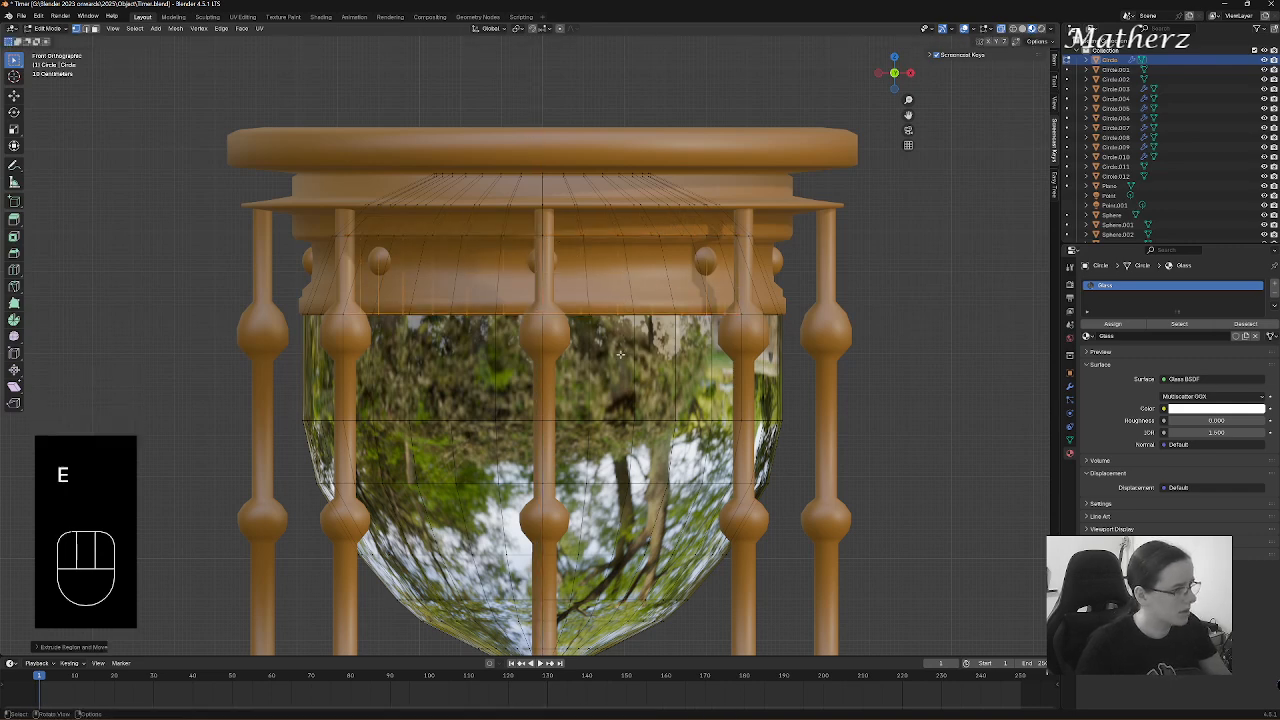
pyautogui.press('s')
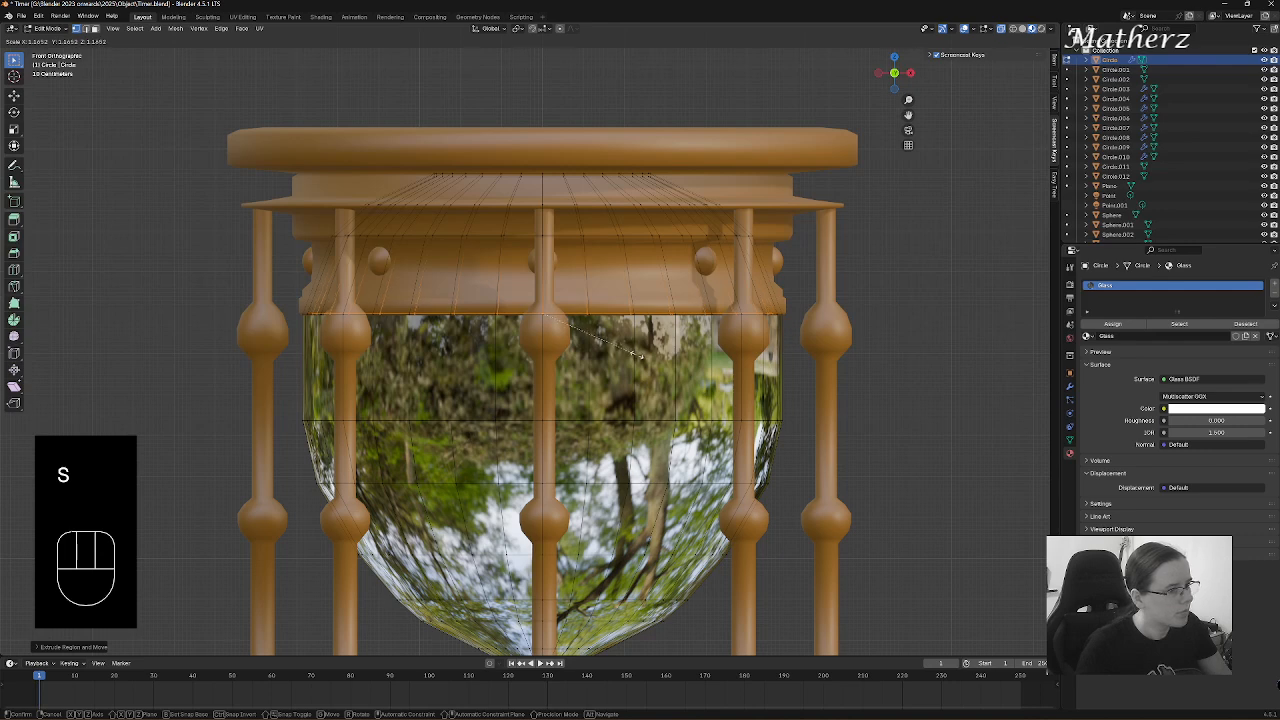
pyautogui.click(622, 348)
# - Extrude two rings down the upper bulb's straight wall, narrowing the second one and adjusting its height along Z
pyautogui.press('e')
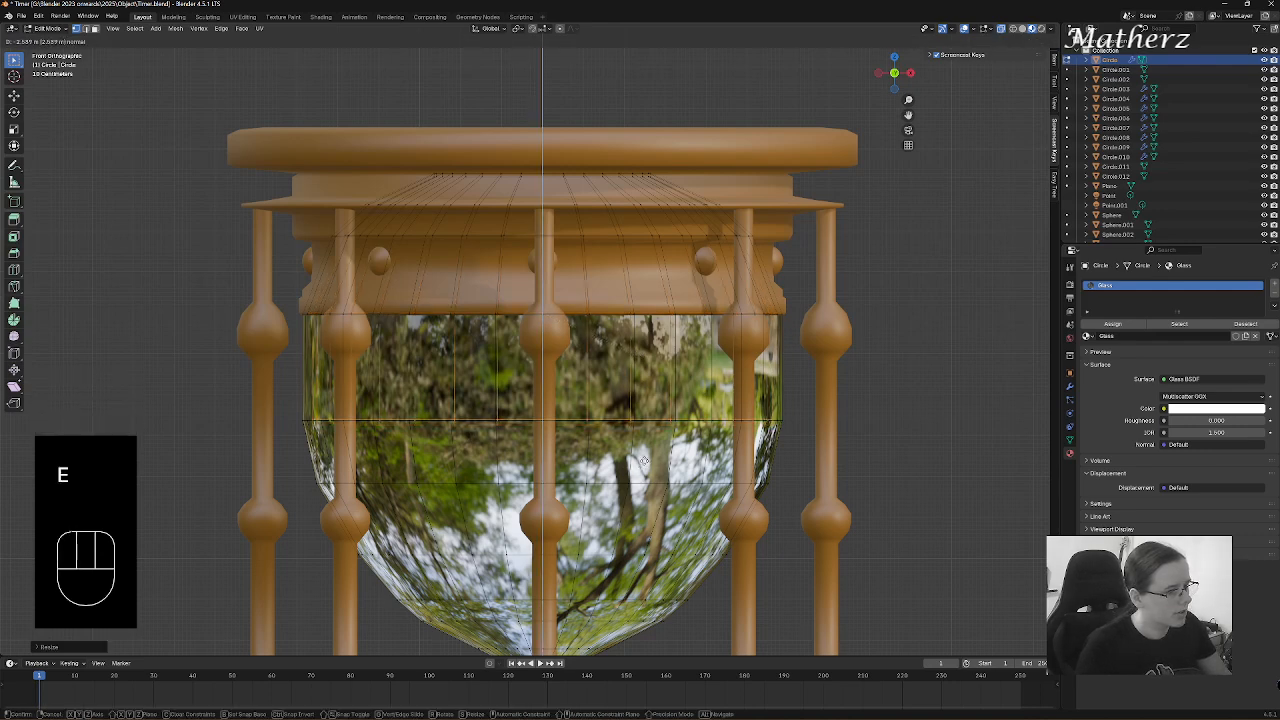
pyautogui.click(641, 468)
pyautogui.press('e')
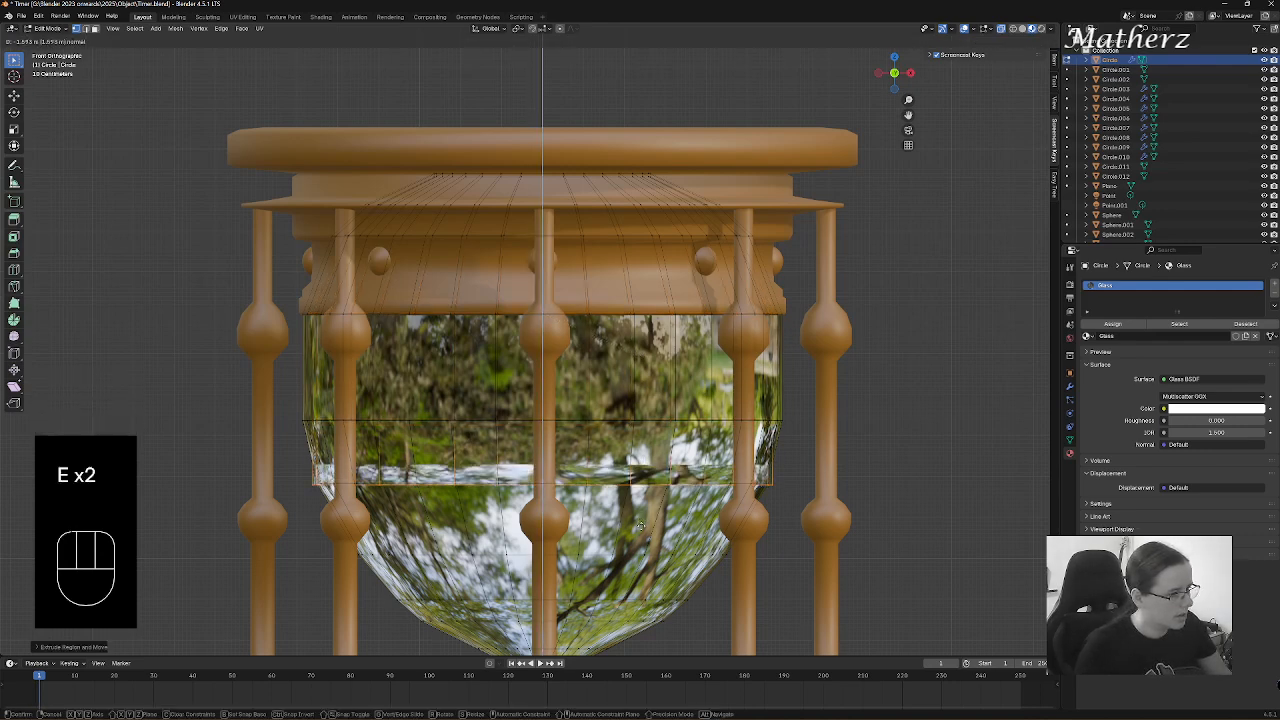
pyautogui.click(644, 526)
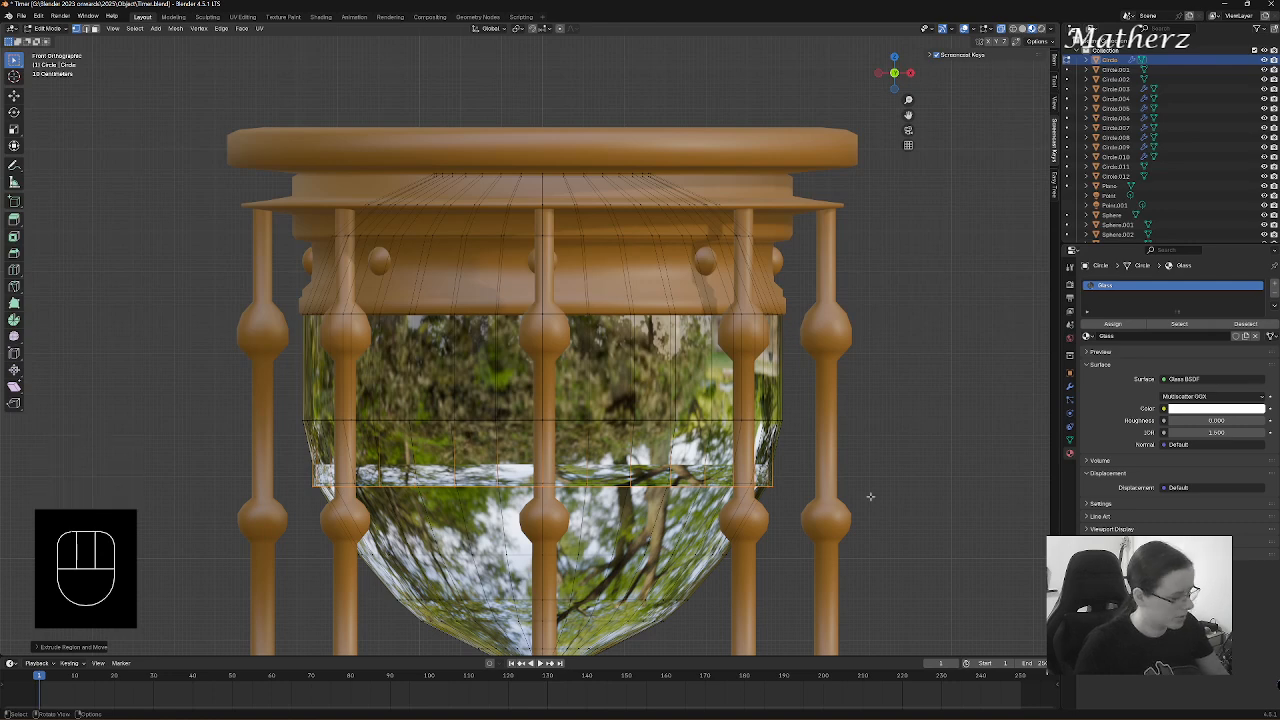
pyautogui.press('s')
pyautogui.click(850, 492)
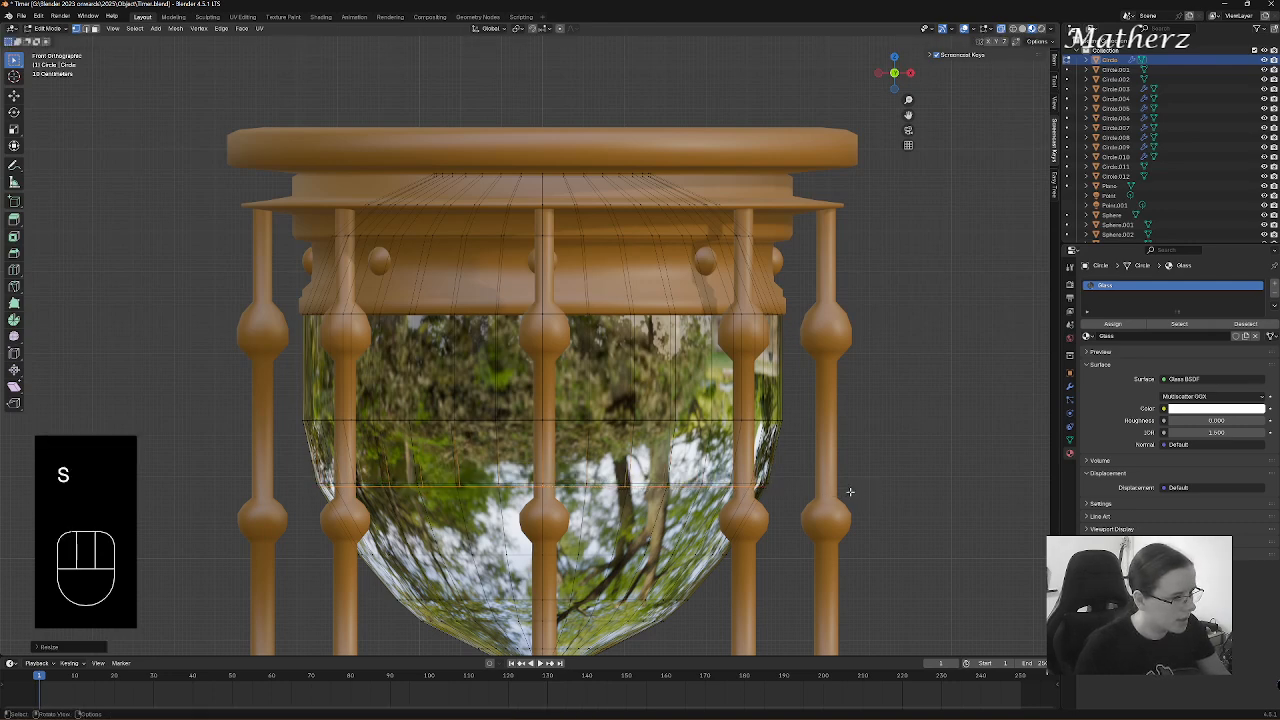
pyautogui.press('g')
pyautogui.moveTo(774, 531); pyautogui.dragTo(771, 527, button='middle')
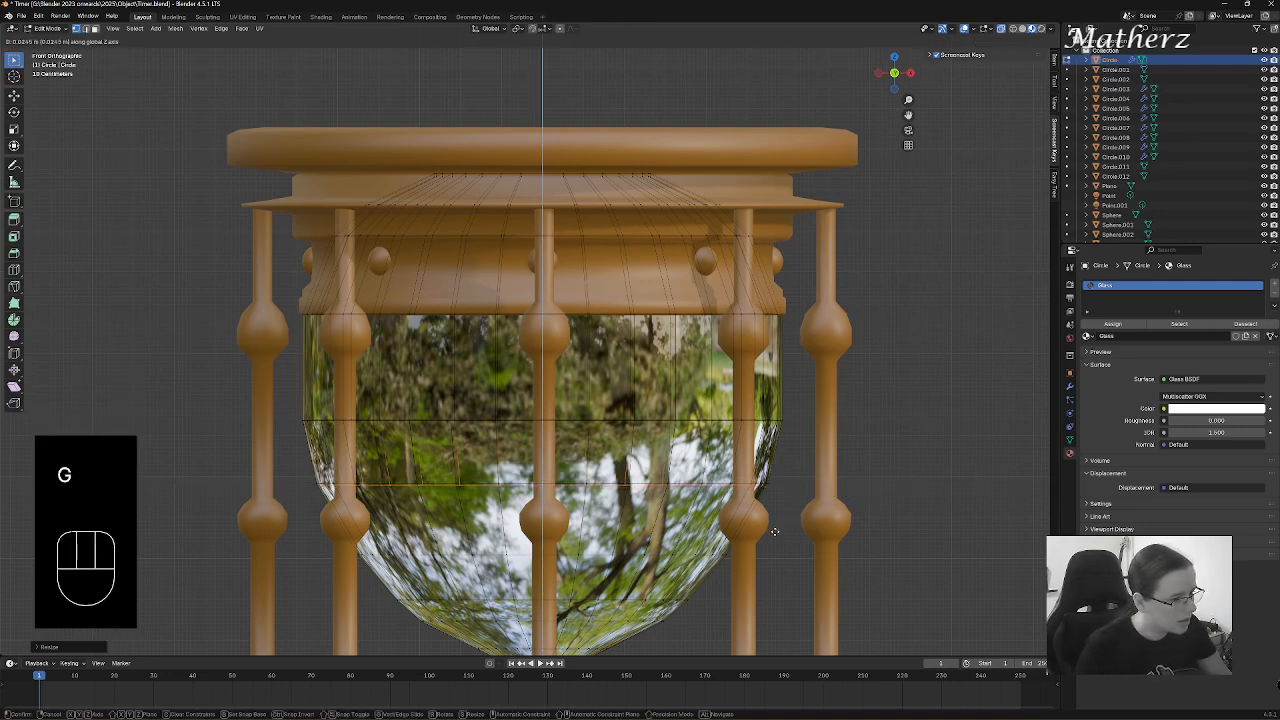
pyautogui.click(775, 529)
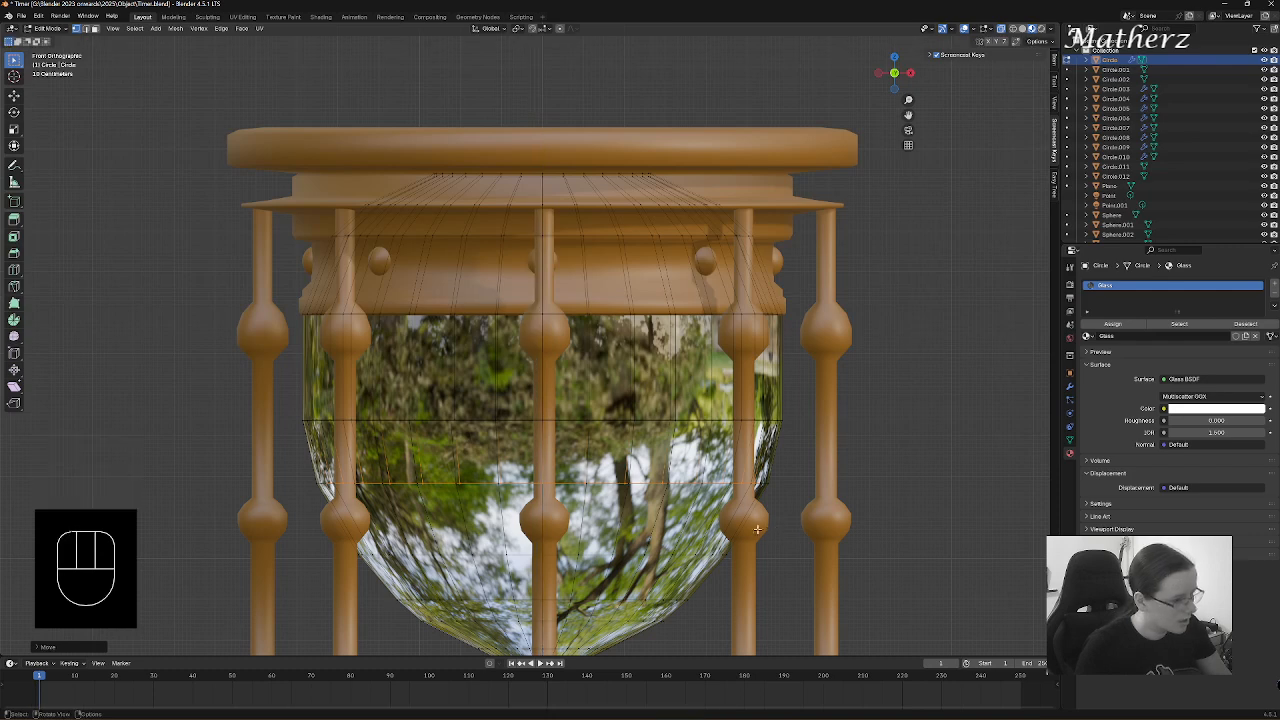
# - Extrude another ring down the upper bulb and scale it inward to match the curving glass wall
pyautogui.press('e')
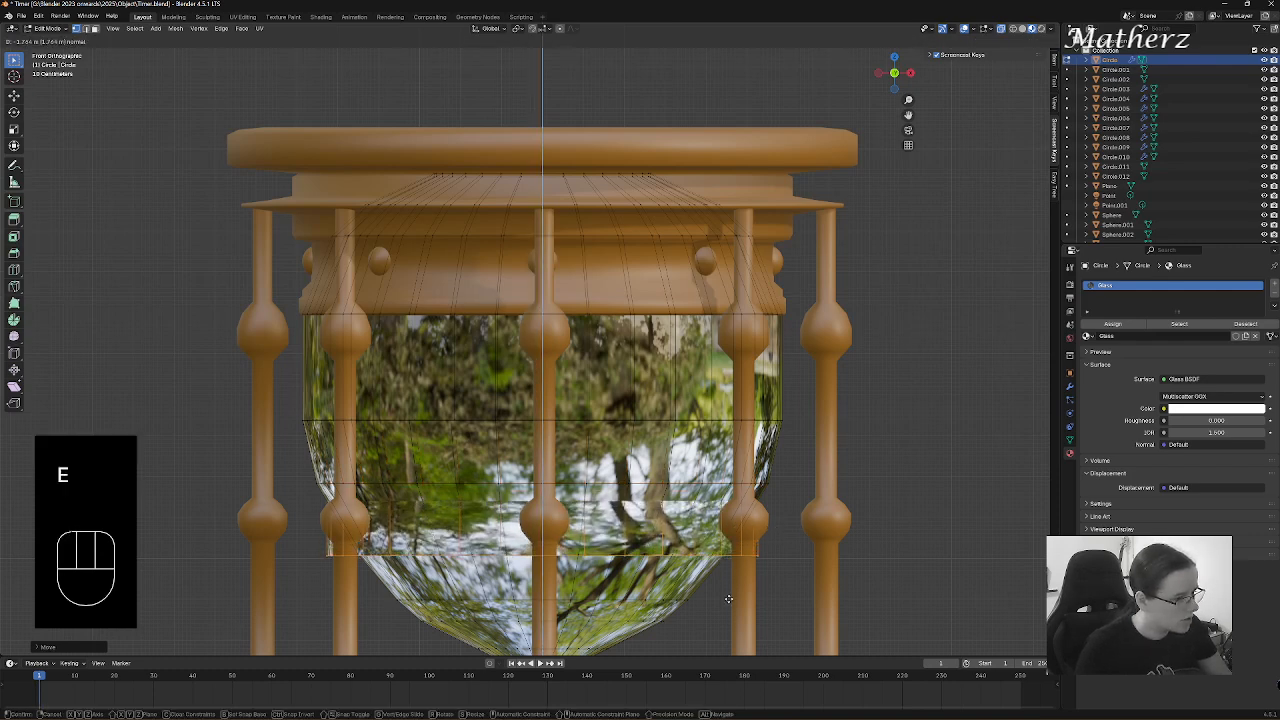
pyautogui.click(730, 598)
pyautogui.press('s')
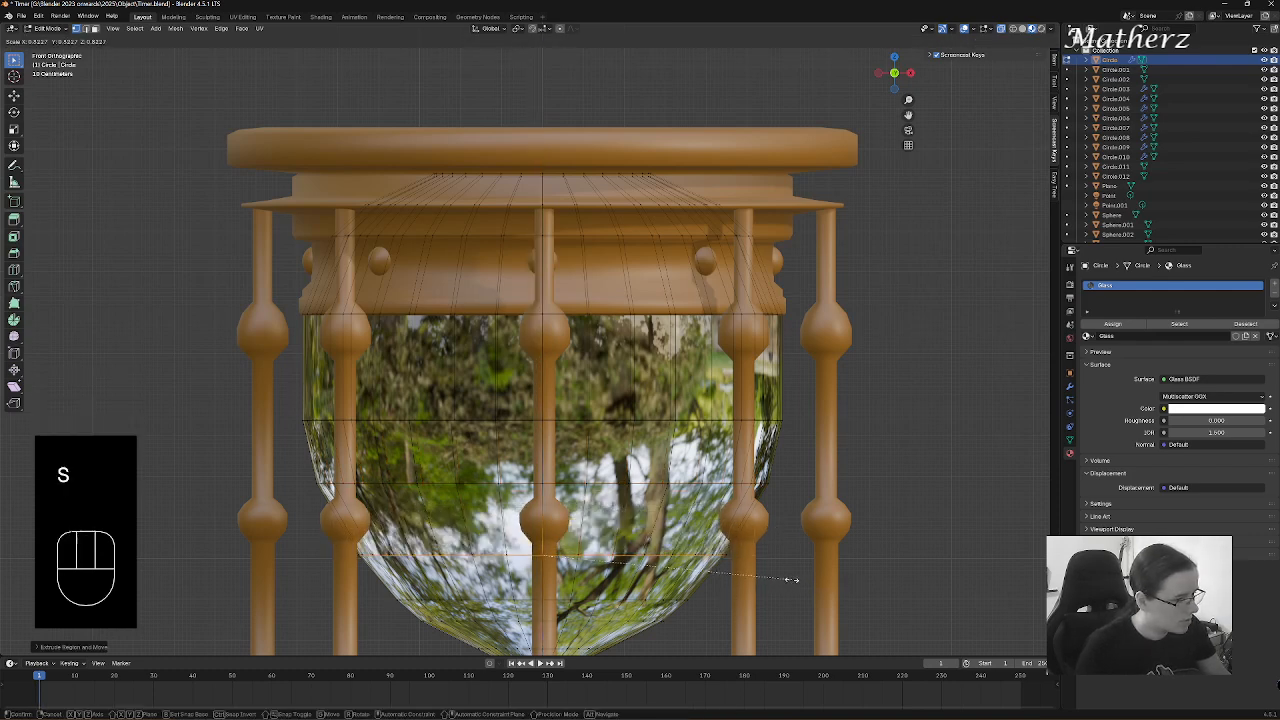
pyautogui.click(790, 578)
pyautogui.keyDown('shift'); pyautogui.moveTo(660, 577); pyautogui.dragTo(649, 347, button='middle'); pyautogui.keyUp('shift')
pyautogui.press('s')
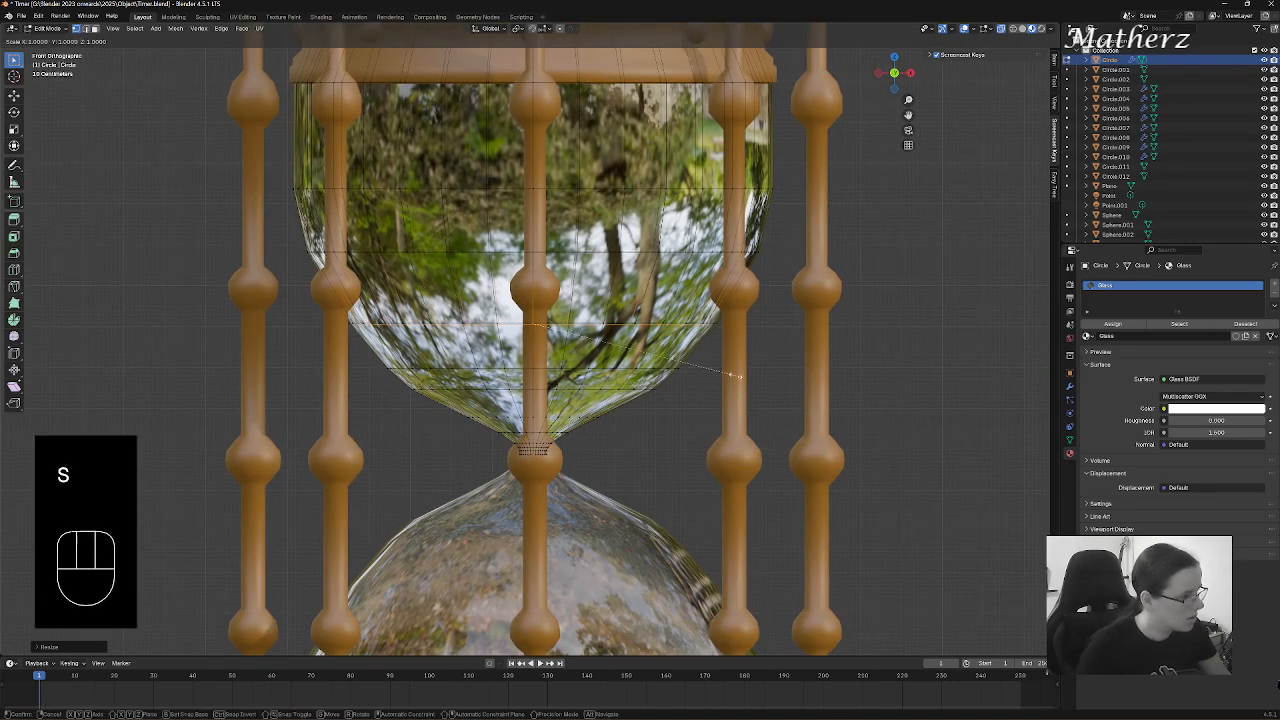
pyautogui.click(733, 376)
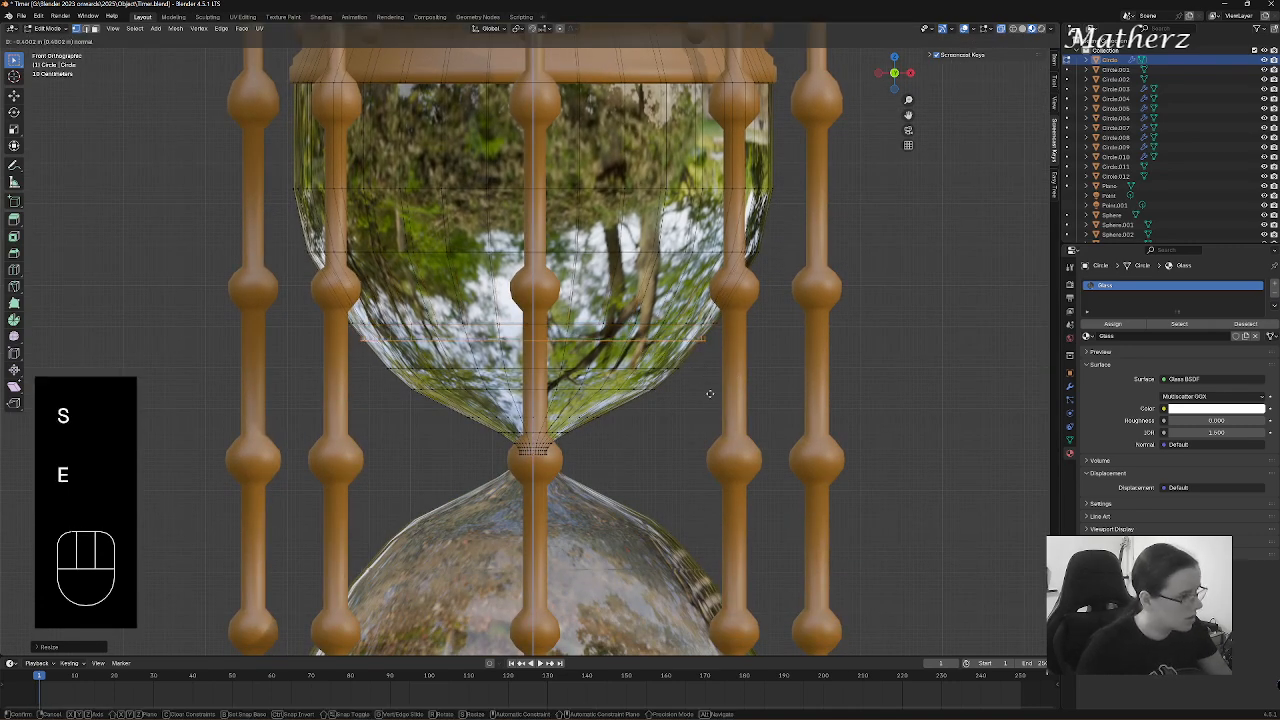
# - Extrude two further rings toward the bulb's neck, scaling each inward to follow the tapering glass wall
pyautogui.press('e')
pyautogui.click(735, 406)
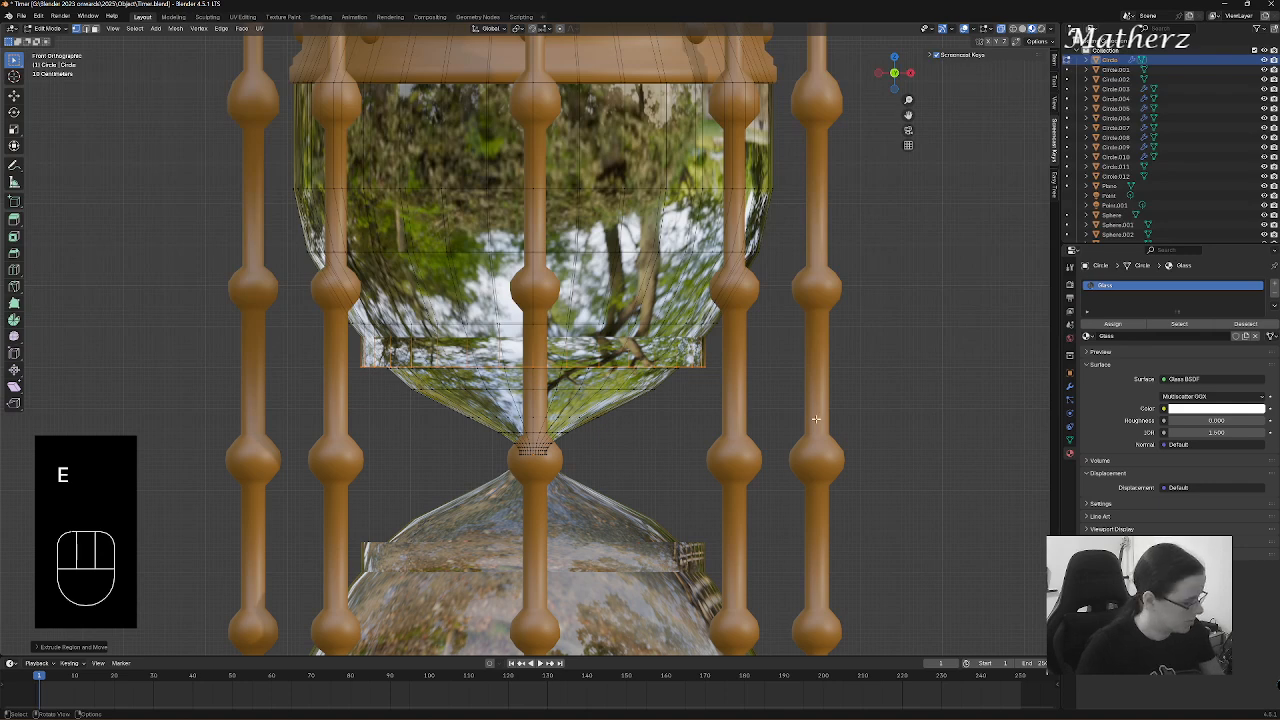
pyautogui.press('s')
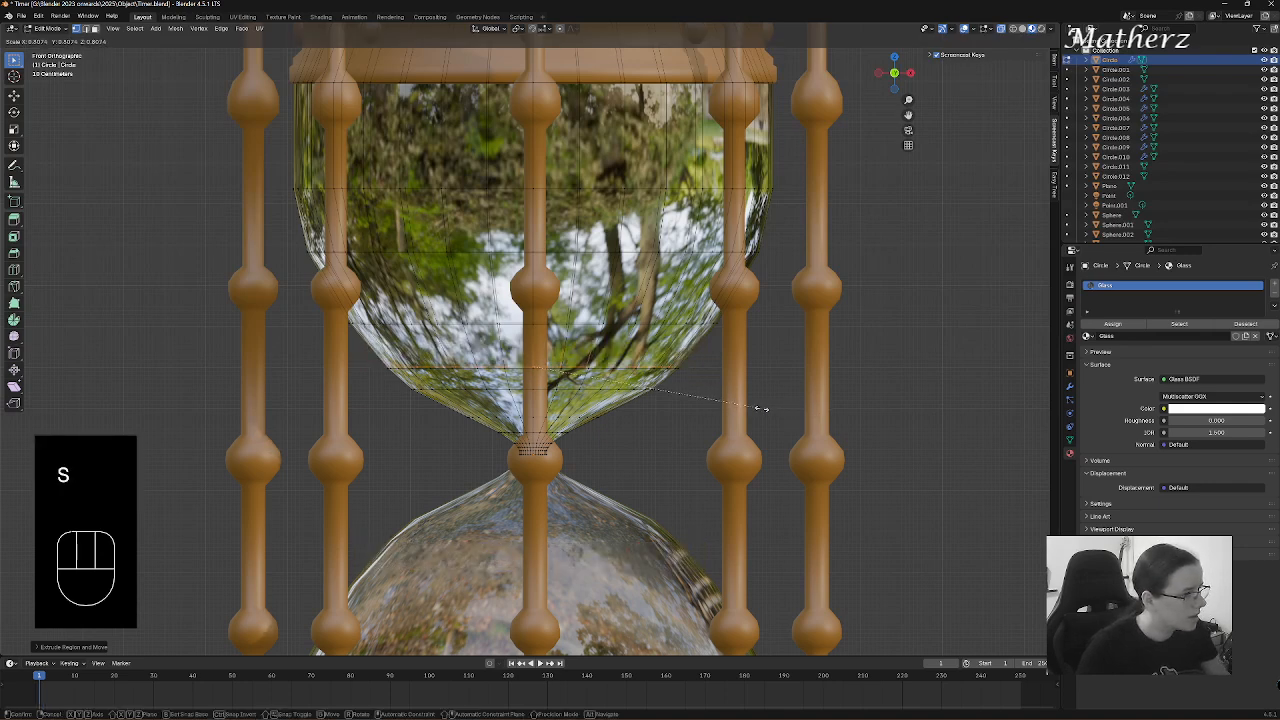
pyautogui.click(762, 408)
pyautogui.press('e')
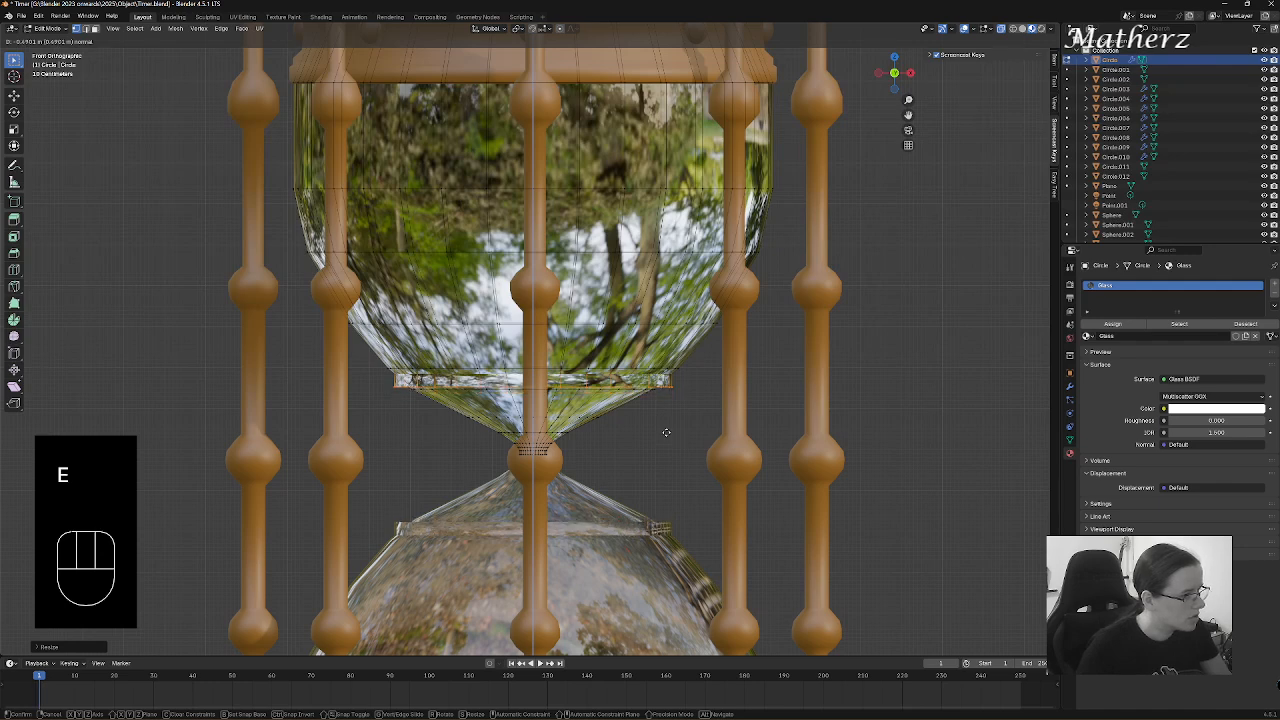
pyautogui.click(666, 431)
pyautogui.press('s')
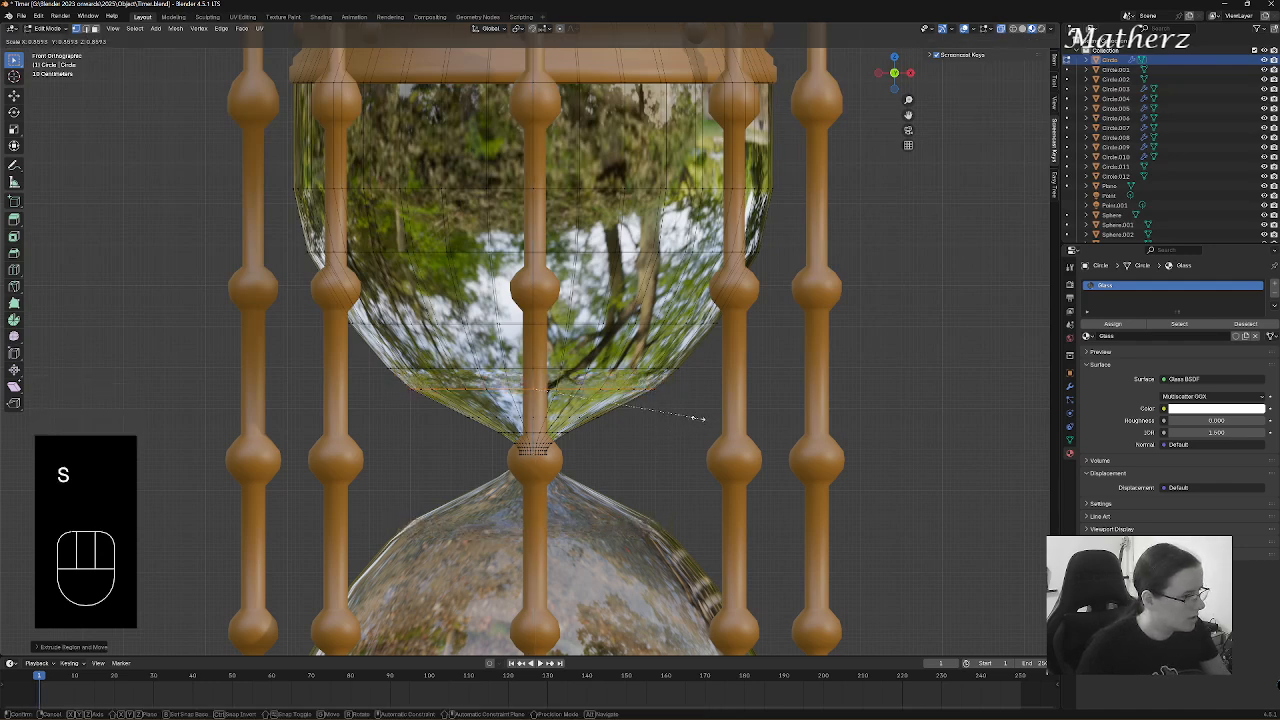
pyautogui.click(679, 413)
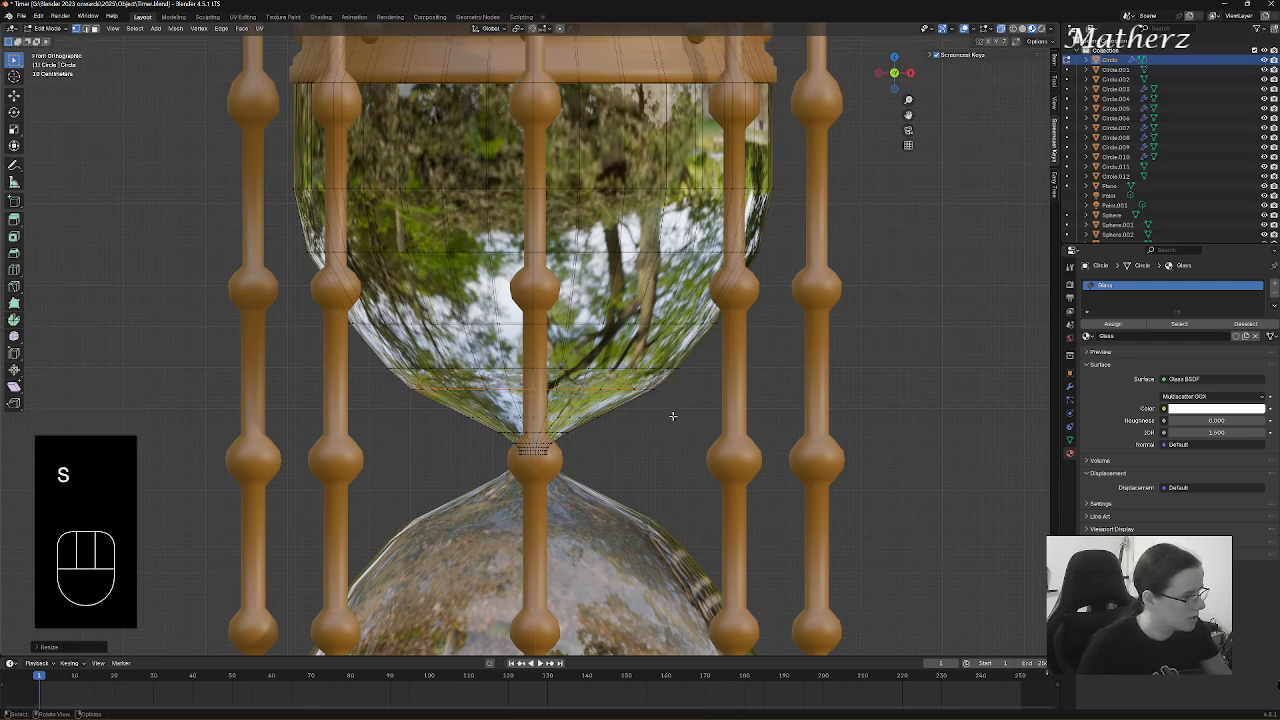
# - Extrude two rings to just above the bulb's neck, scaling each inward along the glass, and check the result in rendered shading
pyautogui.press('e')
pyautogui.click(704, 439)
pyautogui.press('s')
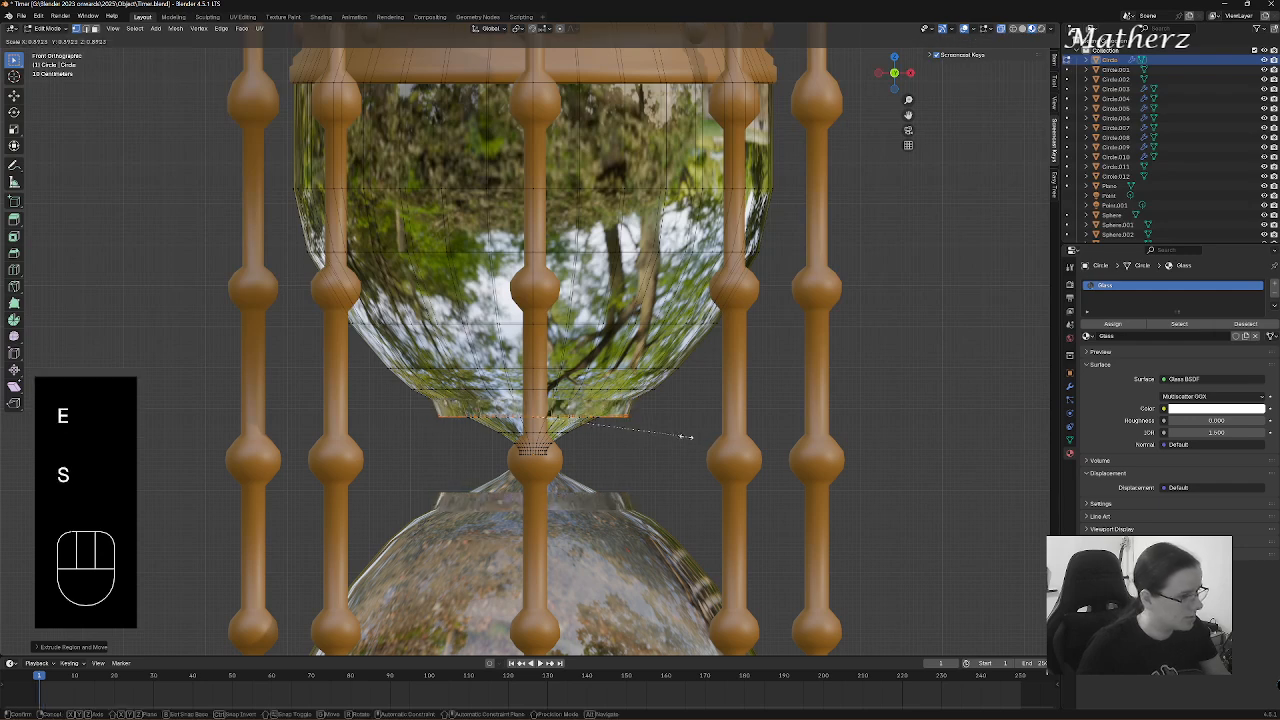
pyautogui.click(623, 424)
pyautogui.press('e')
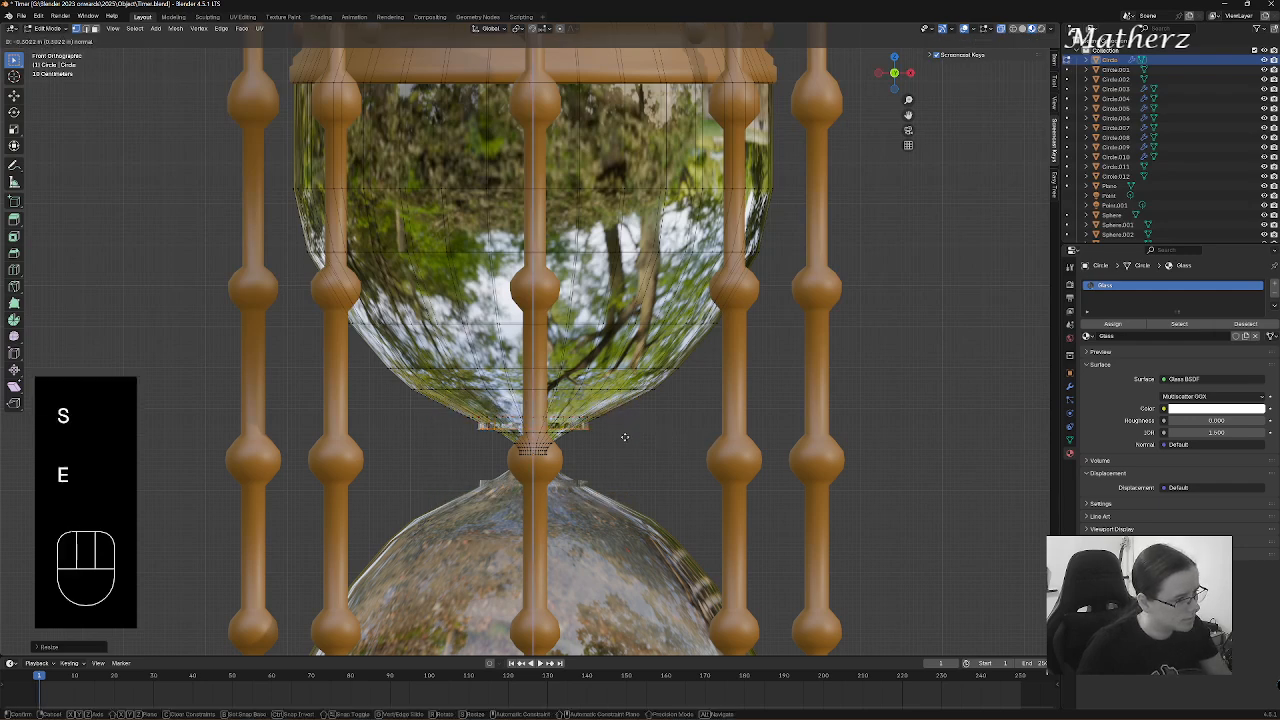
pyautogui.click(628, 442)
pyautogui.press('s')
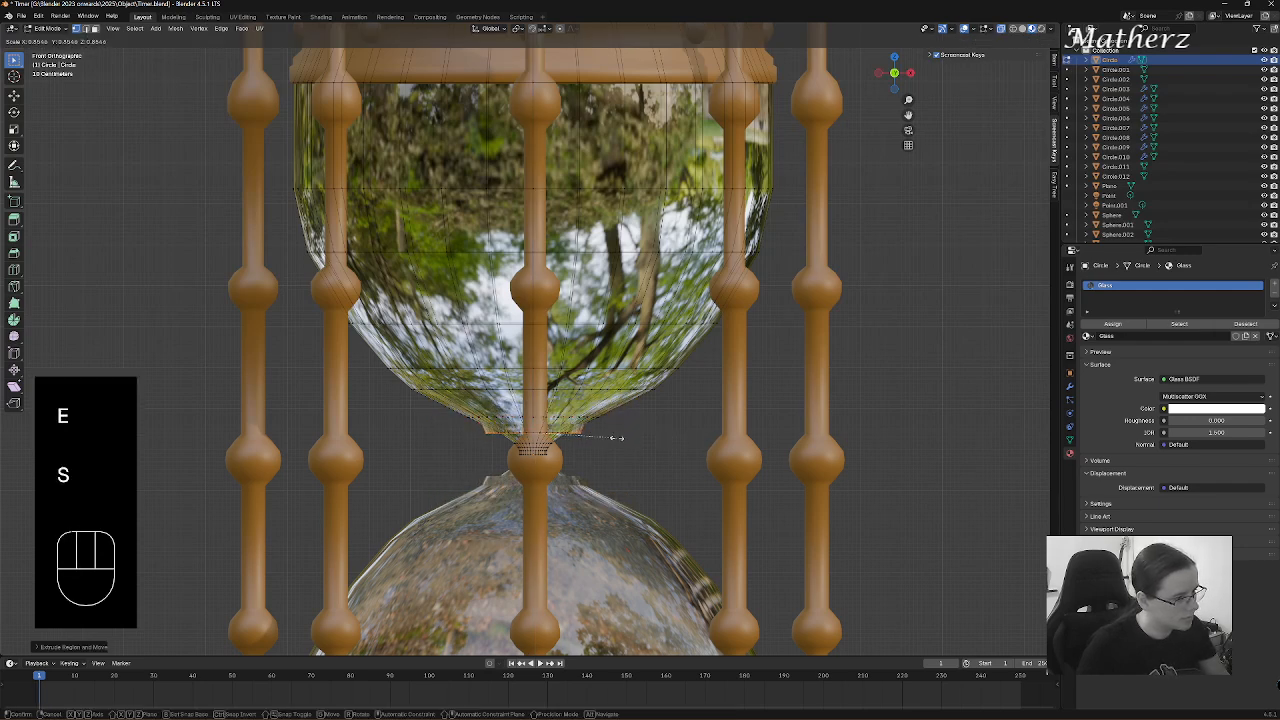
pyautogui.click(639, 405)
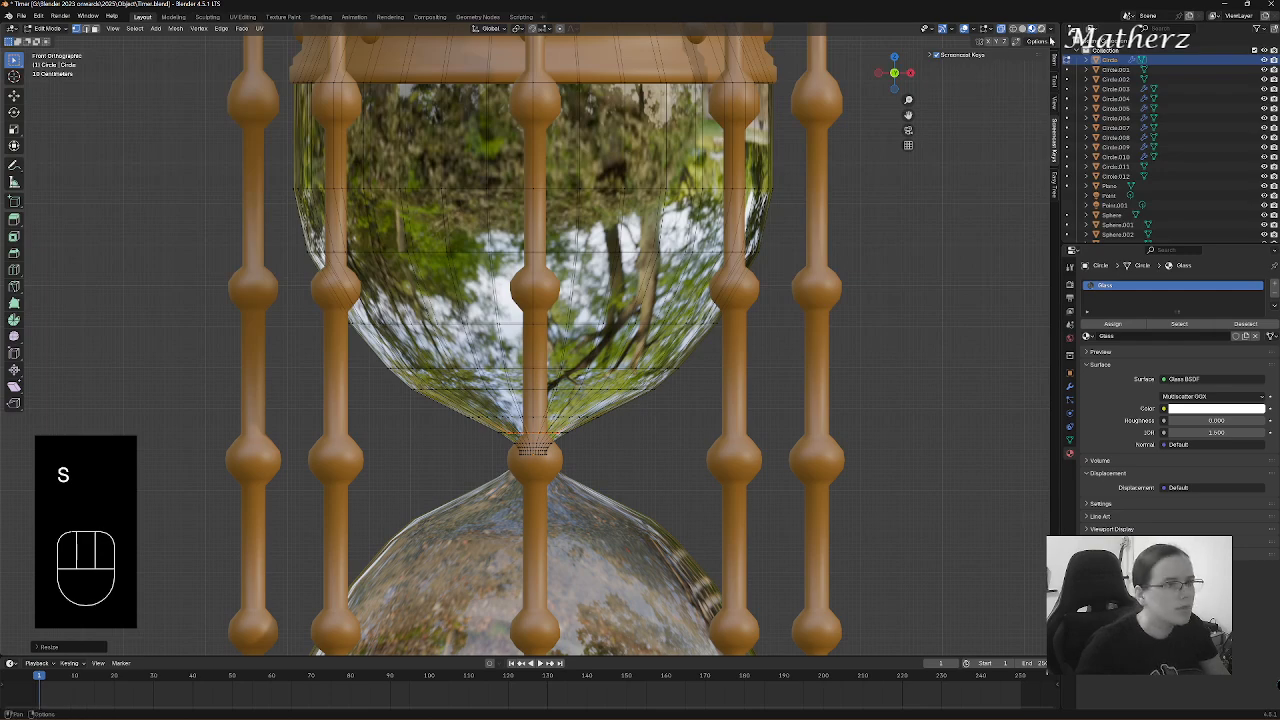
pyautogui.click(1043, 29)
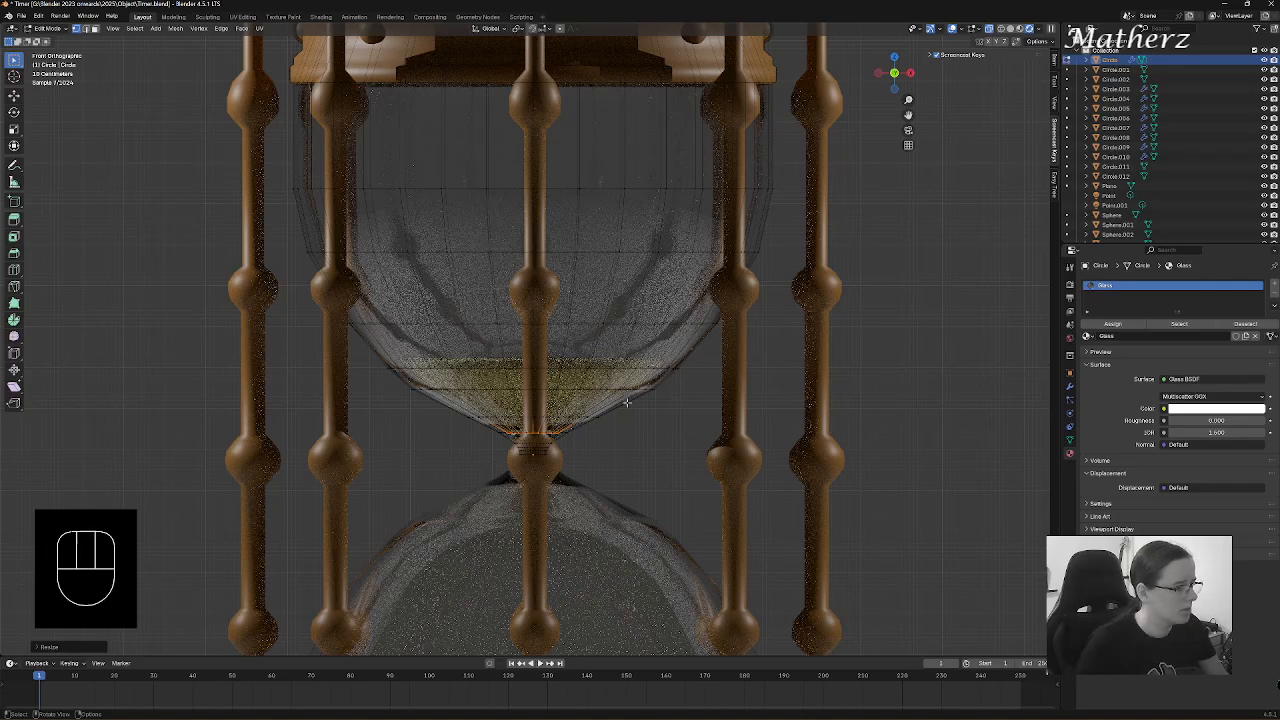
pyautogui.click(1020, 28)
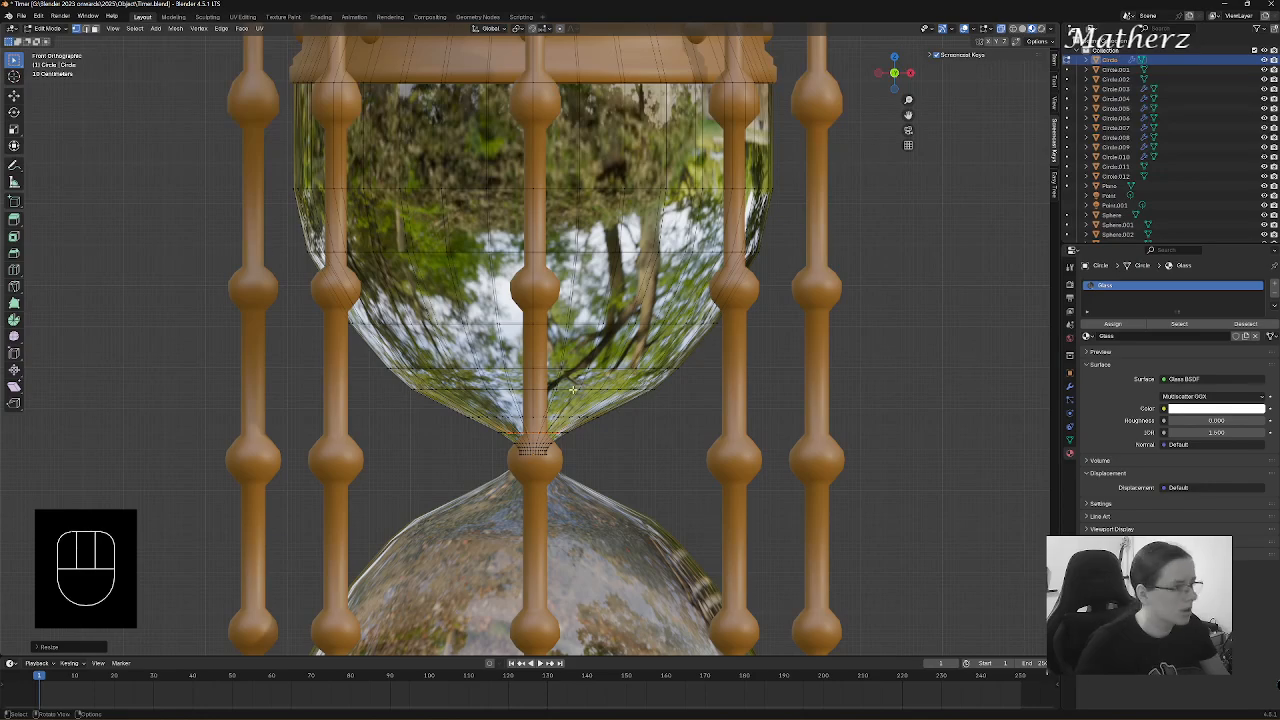
# - Extrude three short rings down into the narrow neck, scaling the first two inward to meet the existing neck rings
pyautogui.scroll(3, 532, 450)
pyautogui.keyDown('shift'); pyautogui.moveTo(523, 500); pyautogui.dragTo(545, 433, button='middle'); pyautogui.keyUp('shift')
pyautogui.press('e')
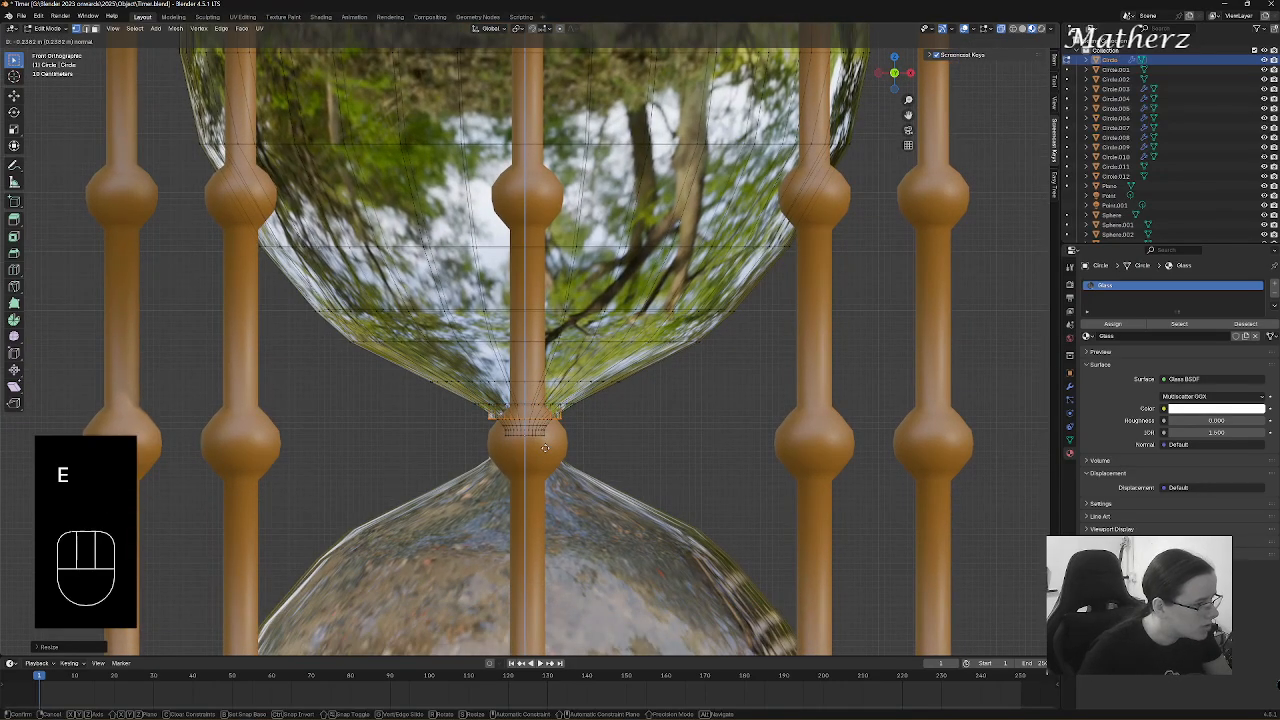
pyautogui.click(545, 448)
pyautogui.press('s')
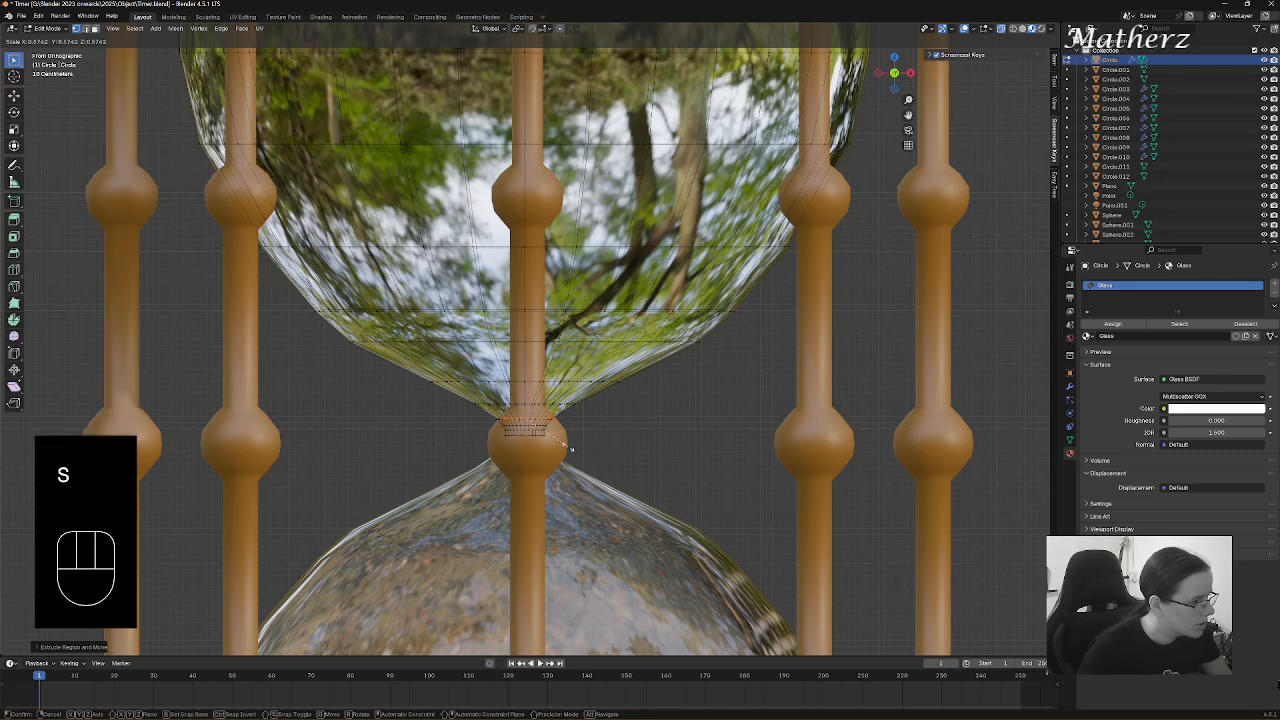
pyautogui.click(565, 450)
pyautogui.press('e')
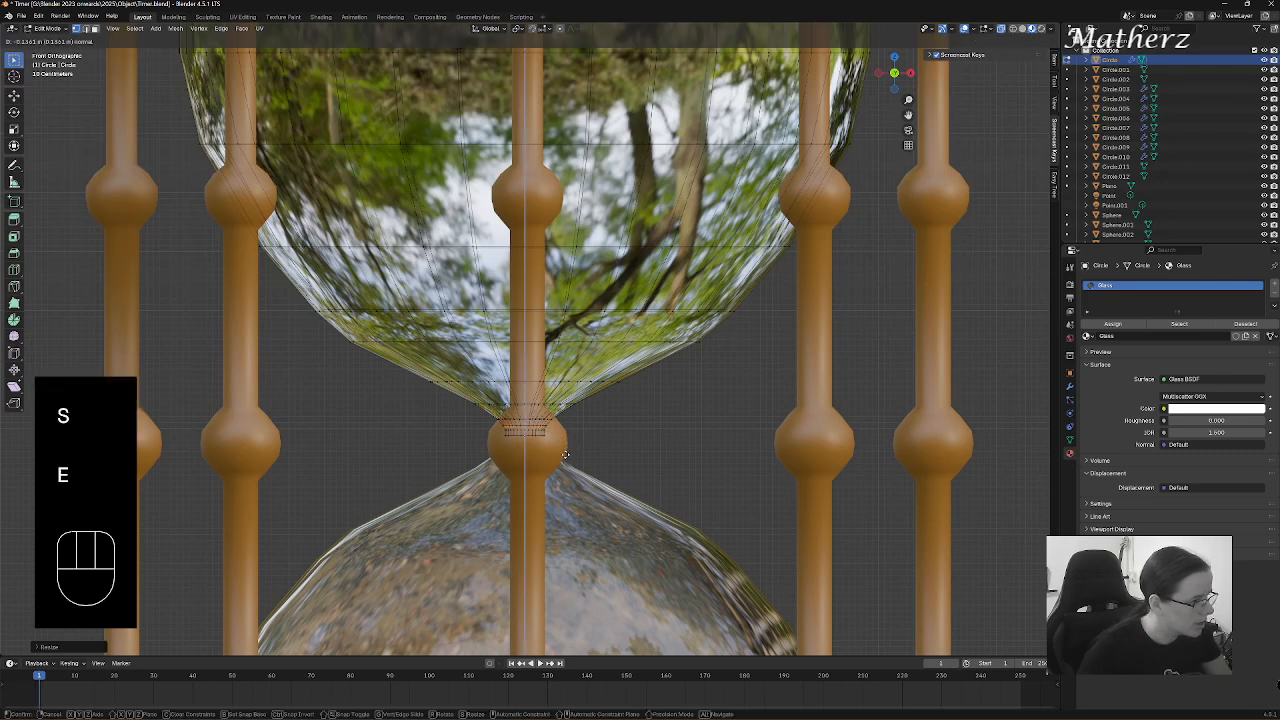
pyautogui.click(566, 452)
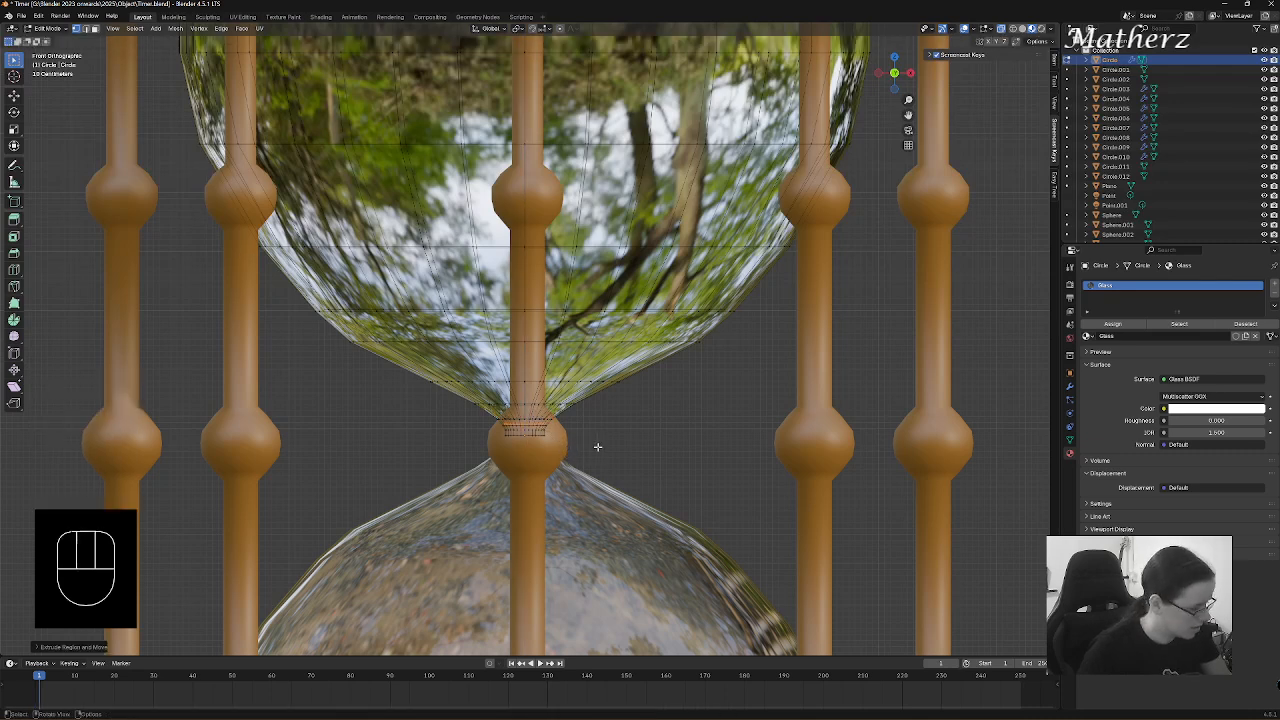
pyautogui.press('s')
pyautogui.click(584, 451)
pyautogui.press('e')
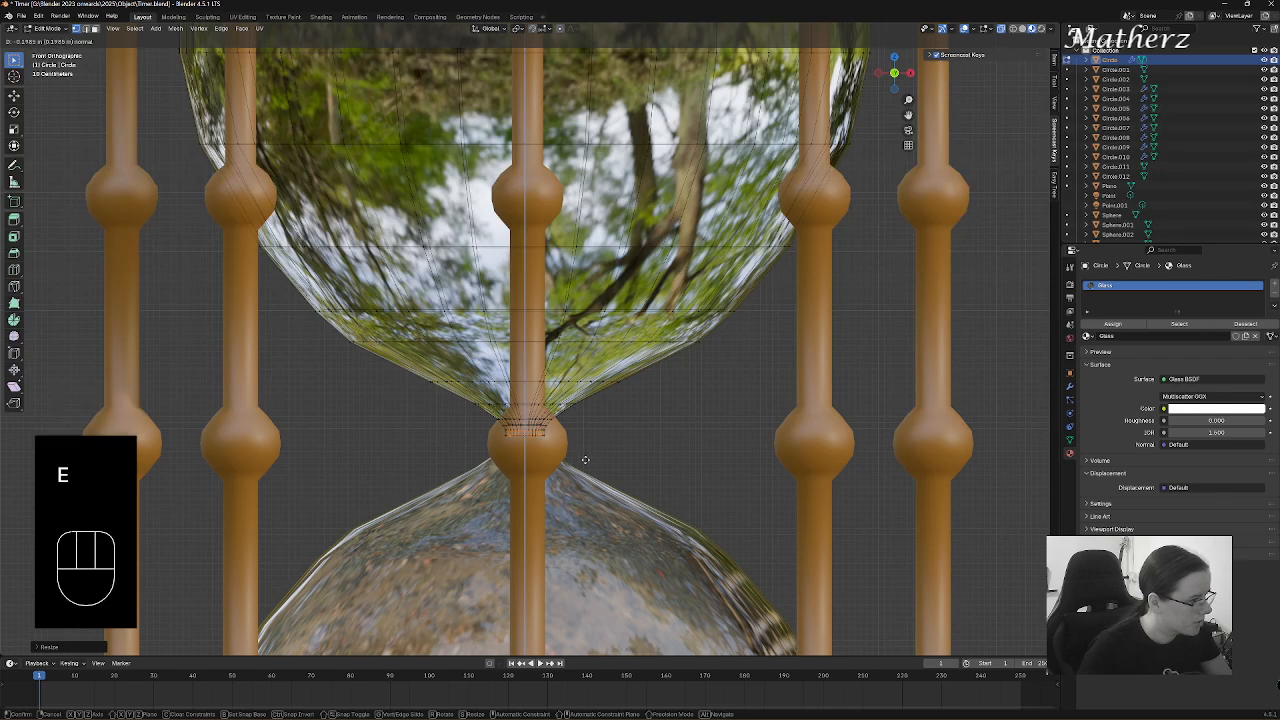
pyautogui.click(584, 459)
# - Return to Object Mode and inspect the whole hourglass in rendered shading from an angled view
pyautogui.scroll(-6, 584, 459)
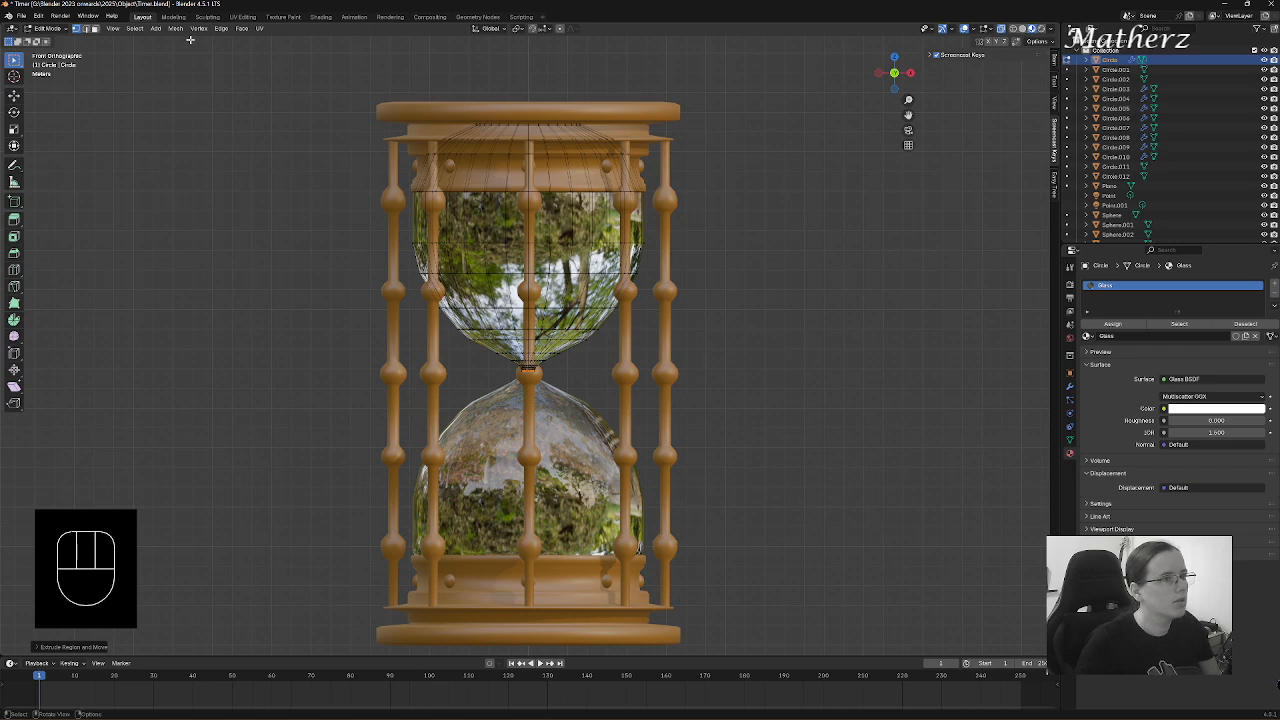
pyautogui.click(50, 28)
pyautogui.click(50, 37)
pyautogui.moveTo(743, 222); pyautogui.dragTo(769, 266, button='middle')
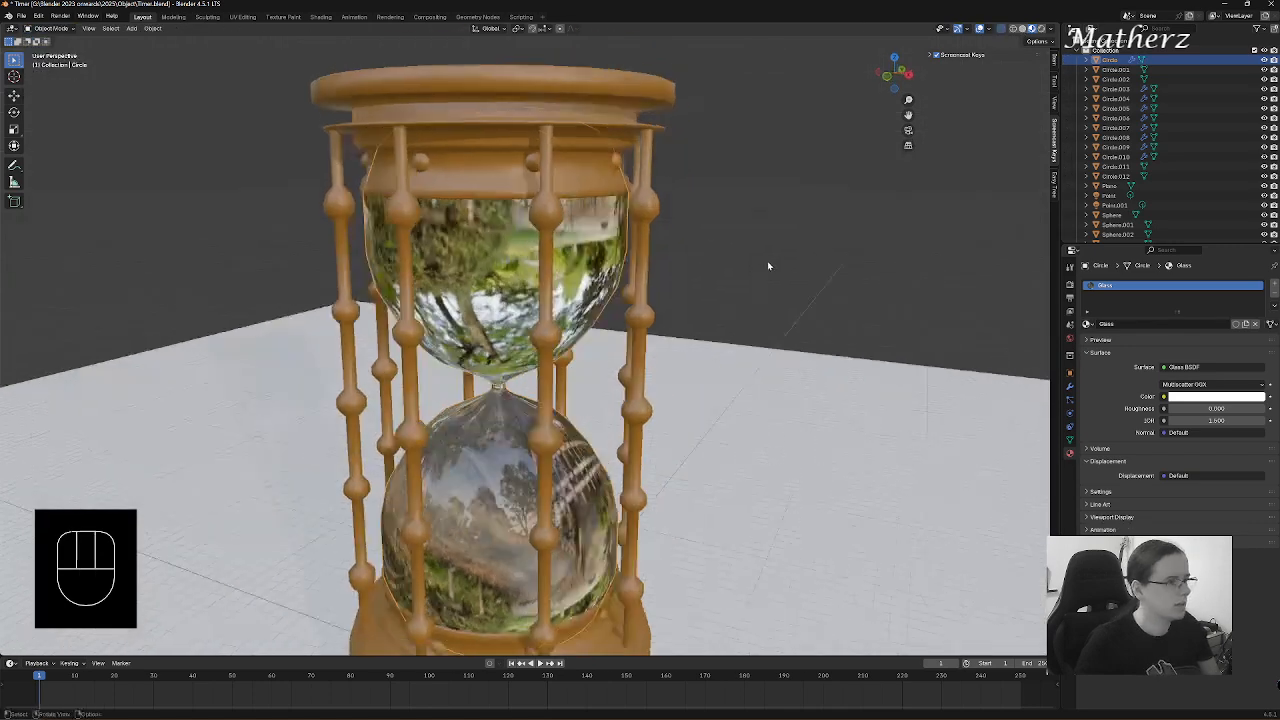
pyautogui.scroll(-1, 769, 266)
pyautogui.click(1040, 27)
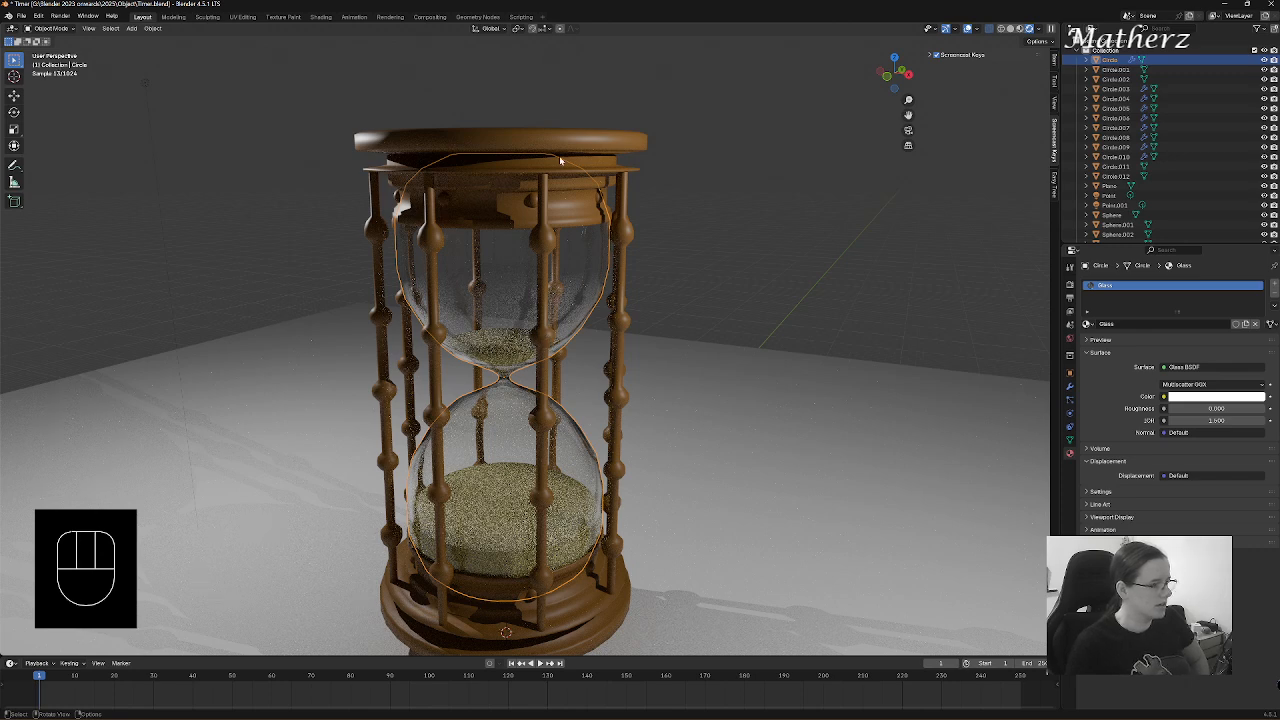
# - Open the Shading workspace with a rendered viewport and set the Glass BSDF's IOR to 1.400
pyautogui.click(320, 17)
pyautogui.scroll(-3, 758, 136)
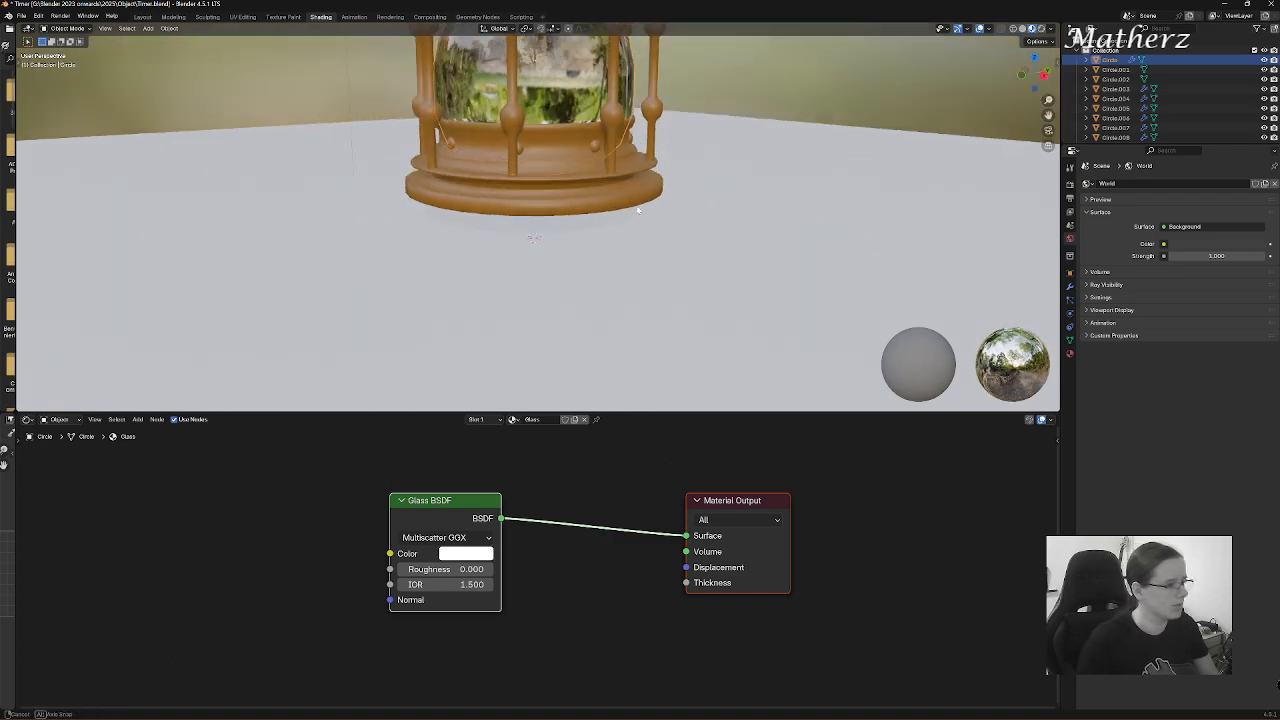
pyautogui.scroll(-5, 638, 210)
pyautogui.moveTo(652, 231); pyautogui.dragTo(617, 219, button='middle')
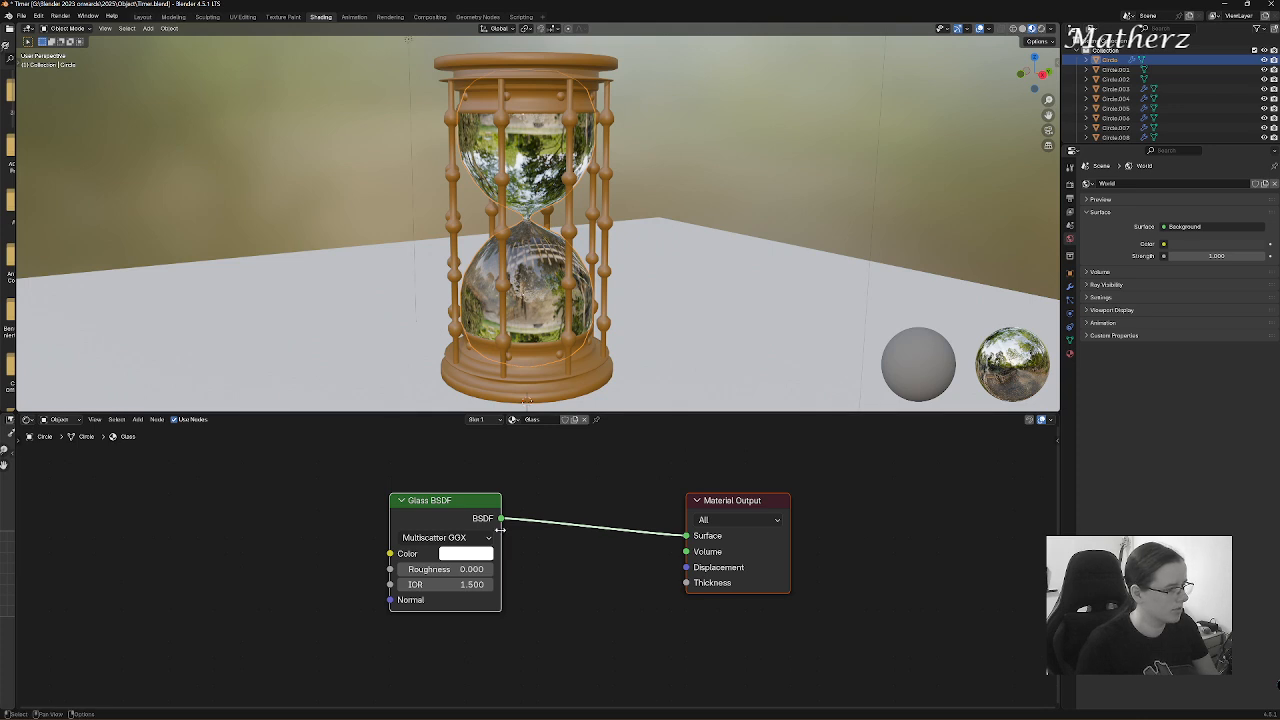
pyautogui.click(1041, 28)
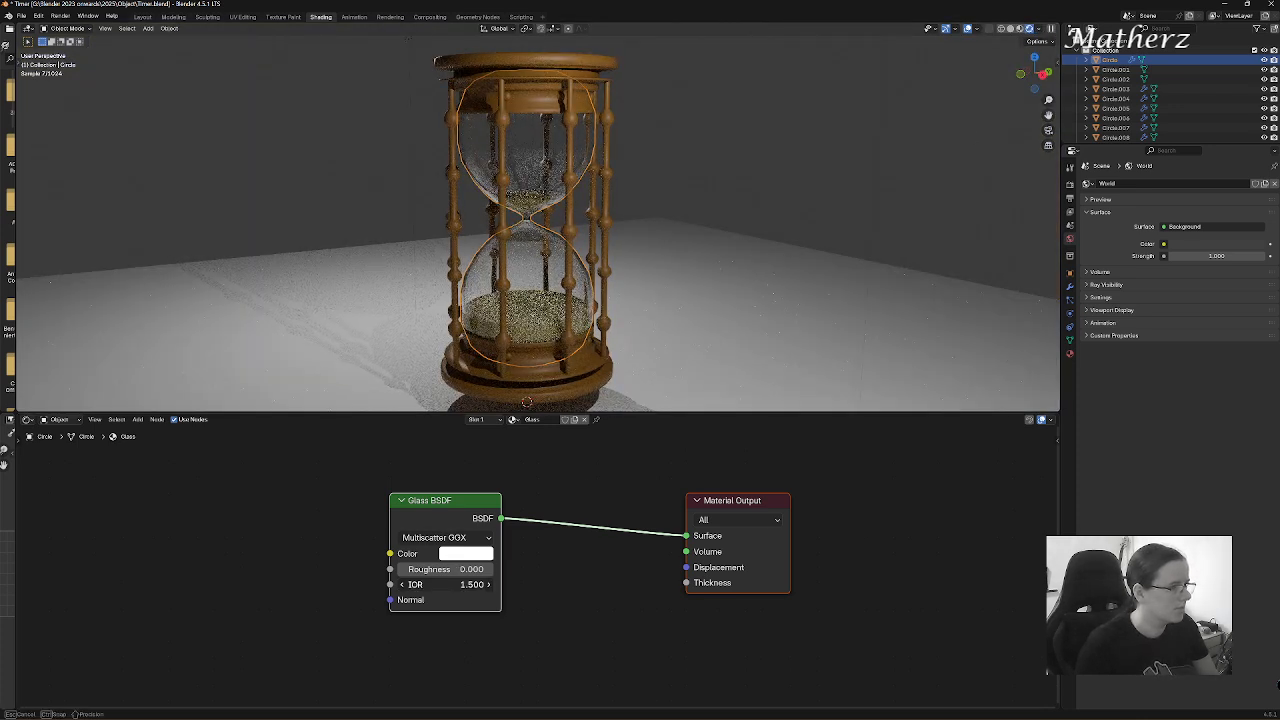
pyautogui.moveTo(445, 584)
pyautogui.mouseDown()
pyautogui.moveTo(467, 584)
pyautogui.moveTo(443, 584)
pyautogui.mouseUp()
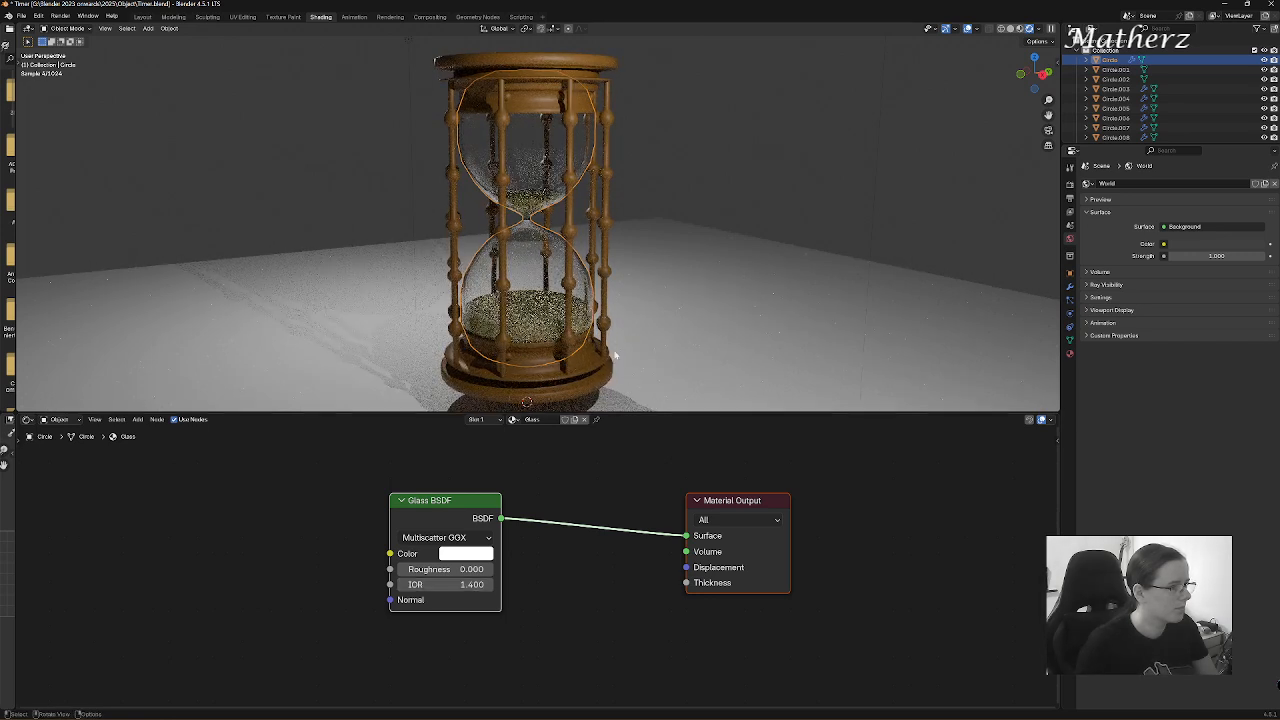
# - Add a Brick Texture node to the top cap's Wood material and connect its Color to the Principled BSDF's Base Color
pyautogui.click(567, 57)
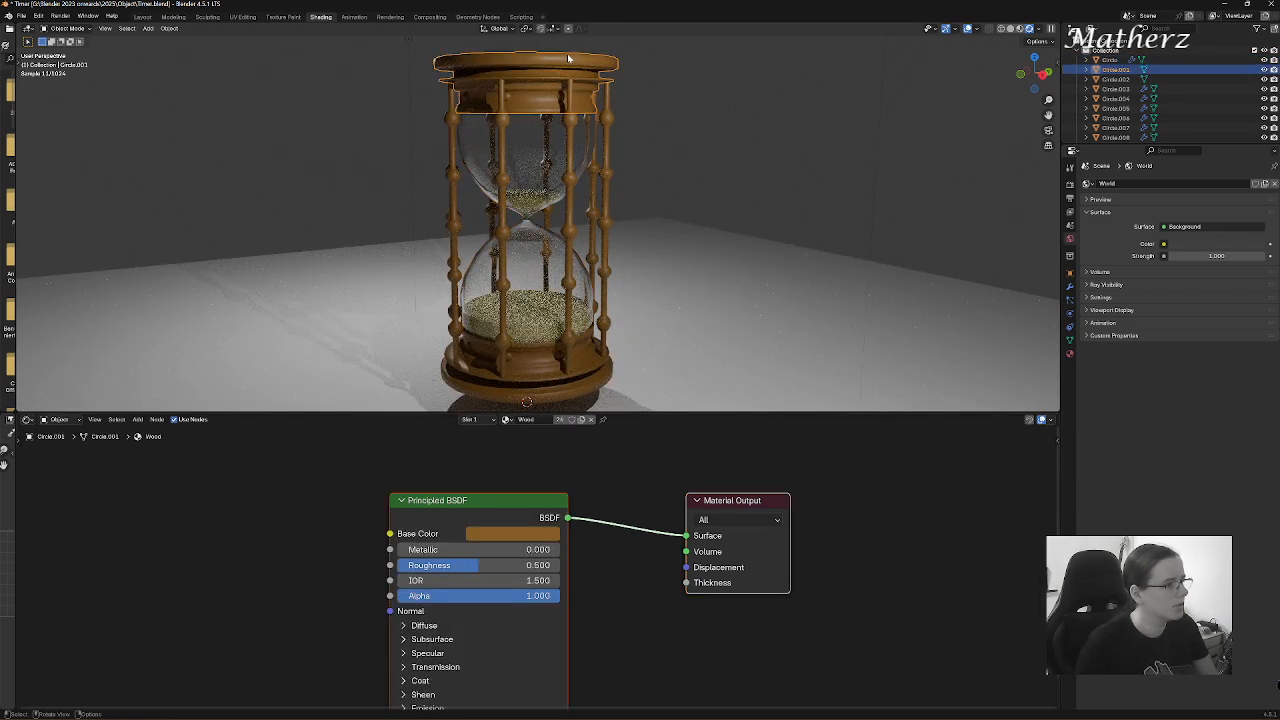
pyautogui.click(138, 419)
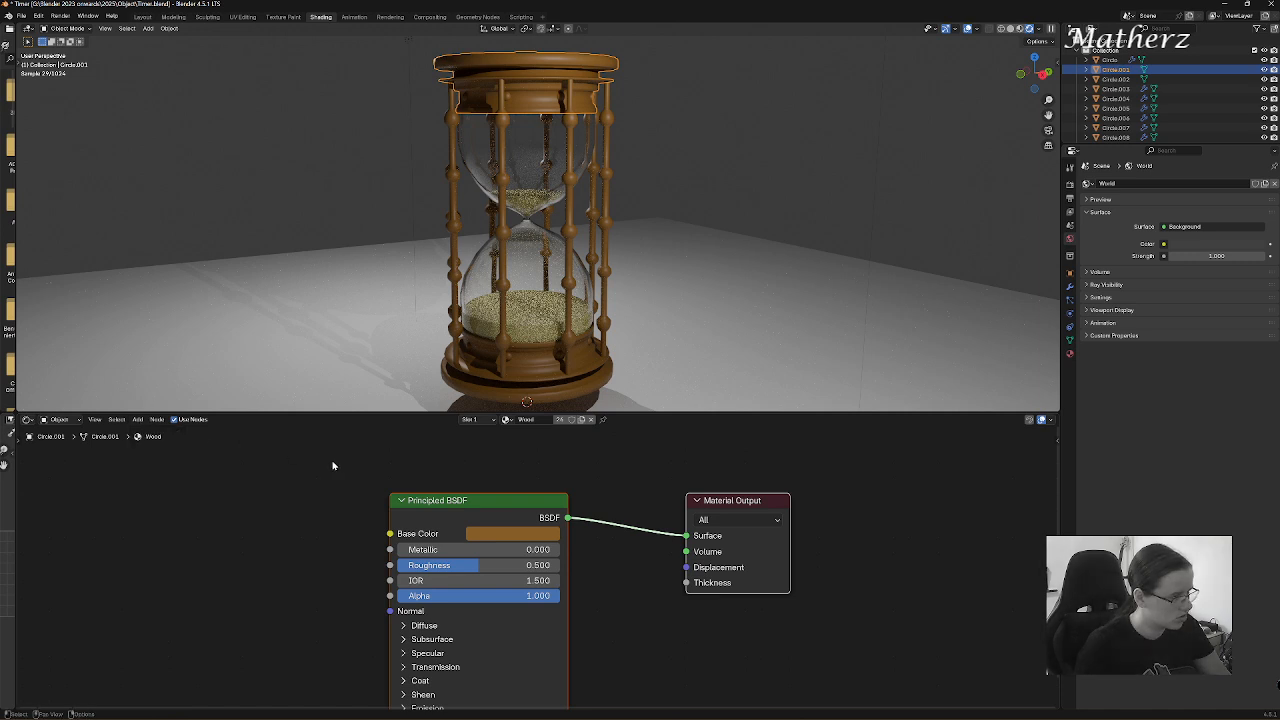
pyautogui.click(139, 420)
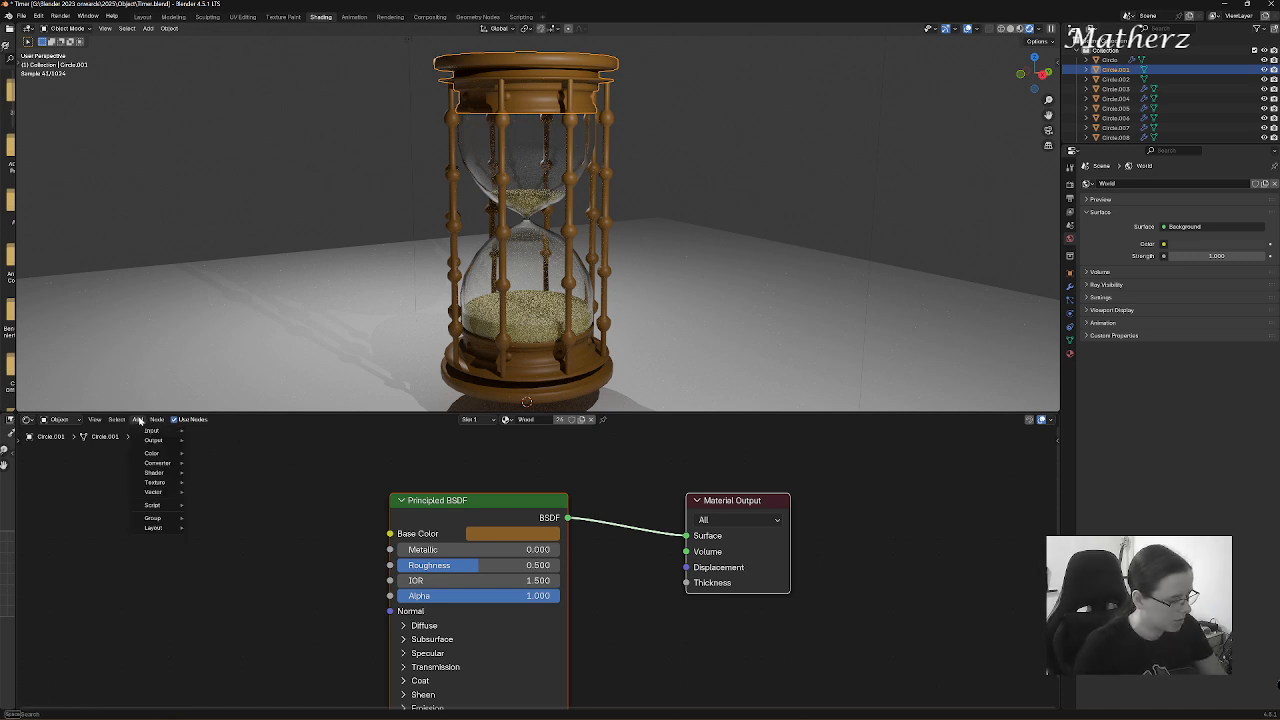
pyautogui.write('brick')
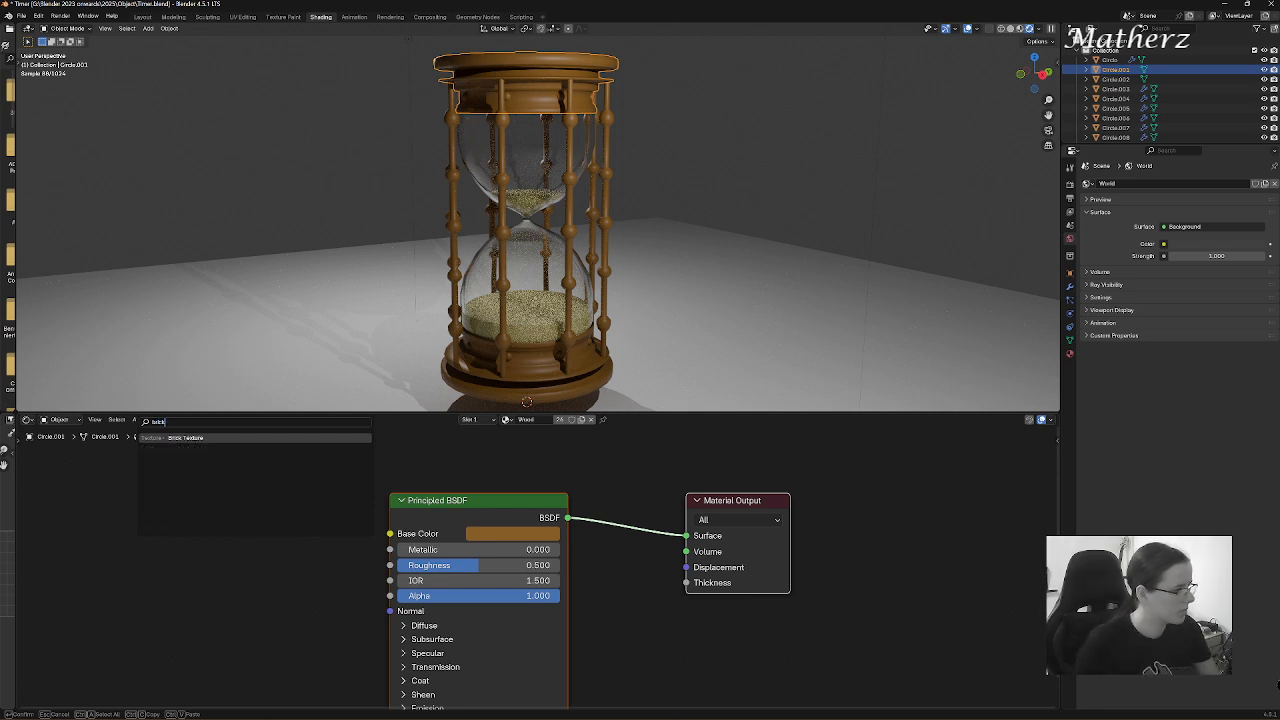
pyautogui.press('Return')
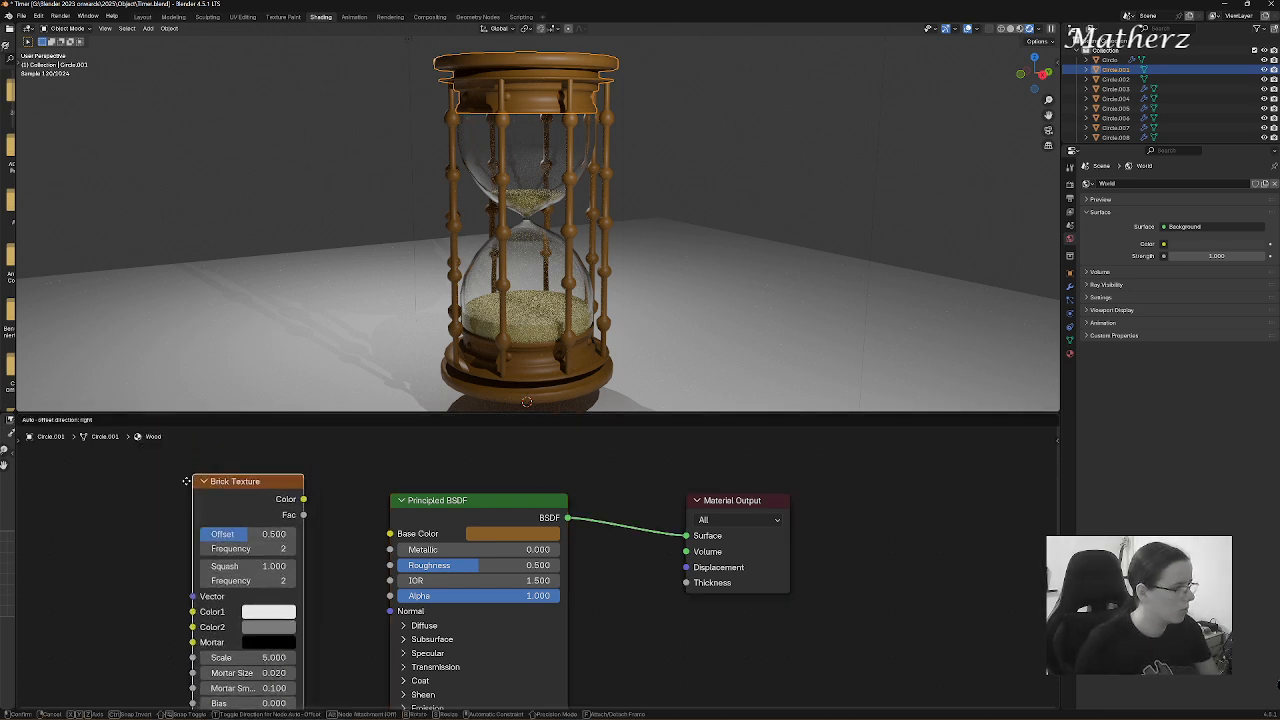
pyautogui.click(200, 490)
pyautogui.moveTo(240, 504); pyautogui.dragTo(390, 533)
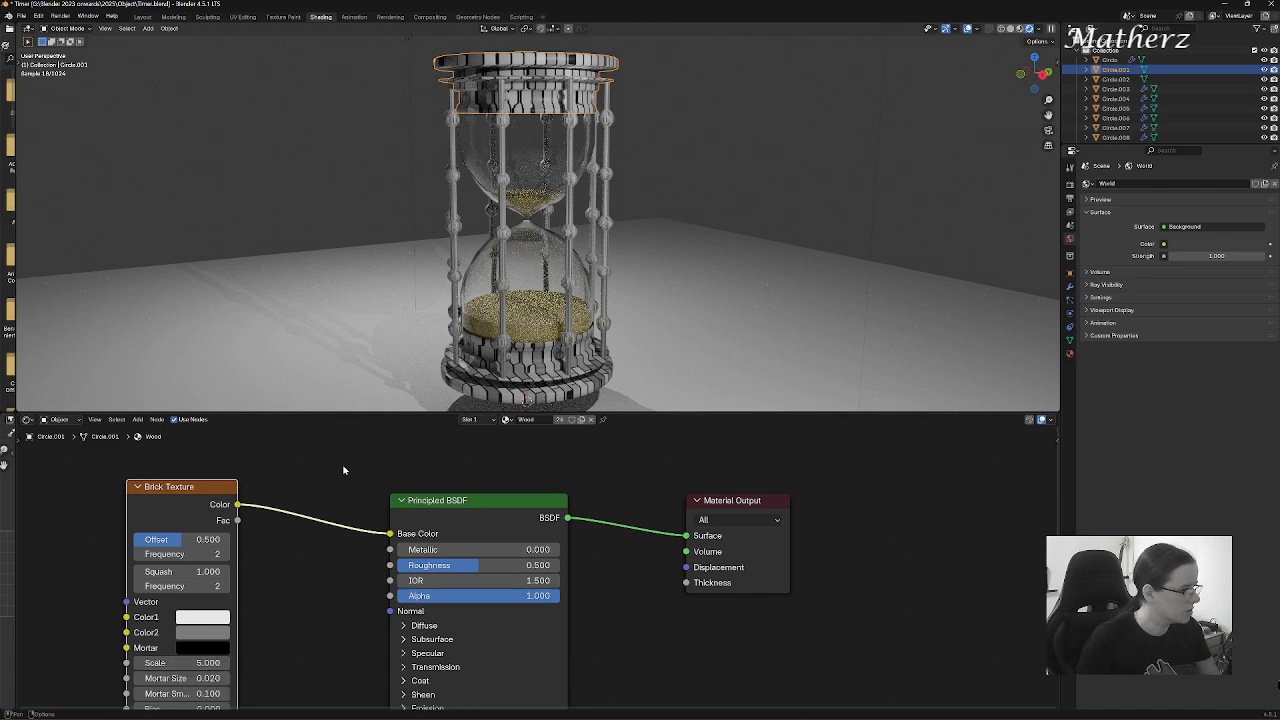
# - Set the Brick Texture's Brick Width to 21.000 and Scale to 270.200 for fine wood-grain streaks
pyautogui.moveTo(300, 596); pyautogui.dragTo(309, 562, button='middle')
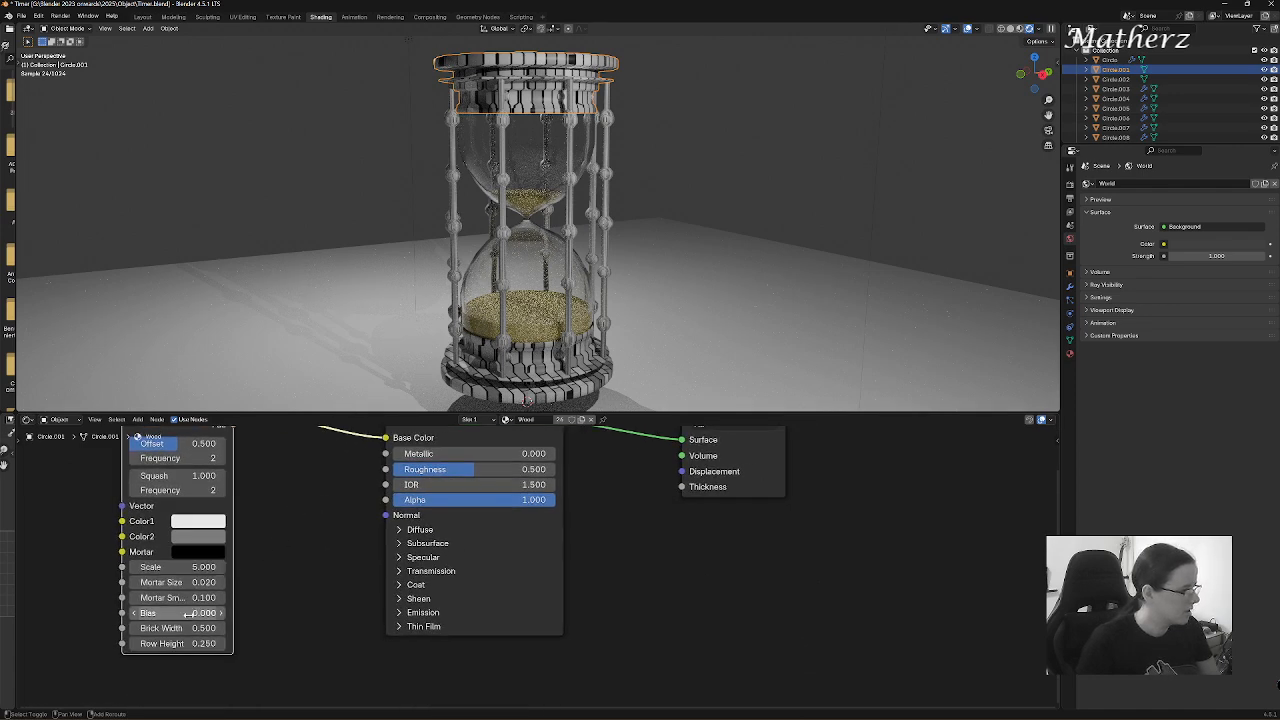
pyautogui.moveTo(180, 628); pyautogui.dragTo(336, 627)
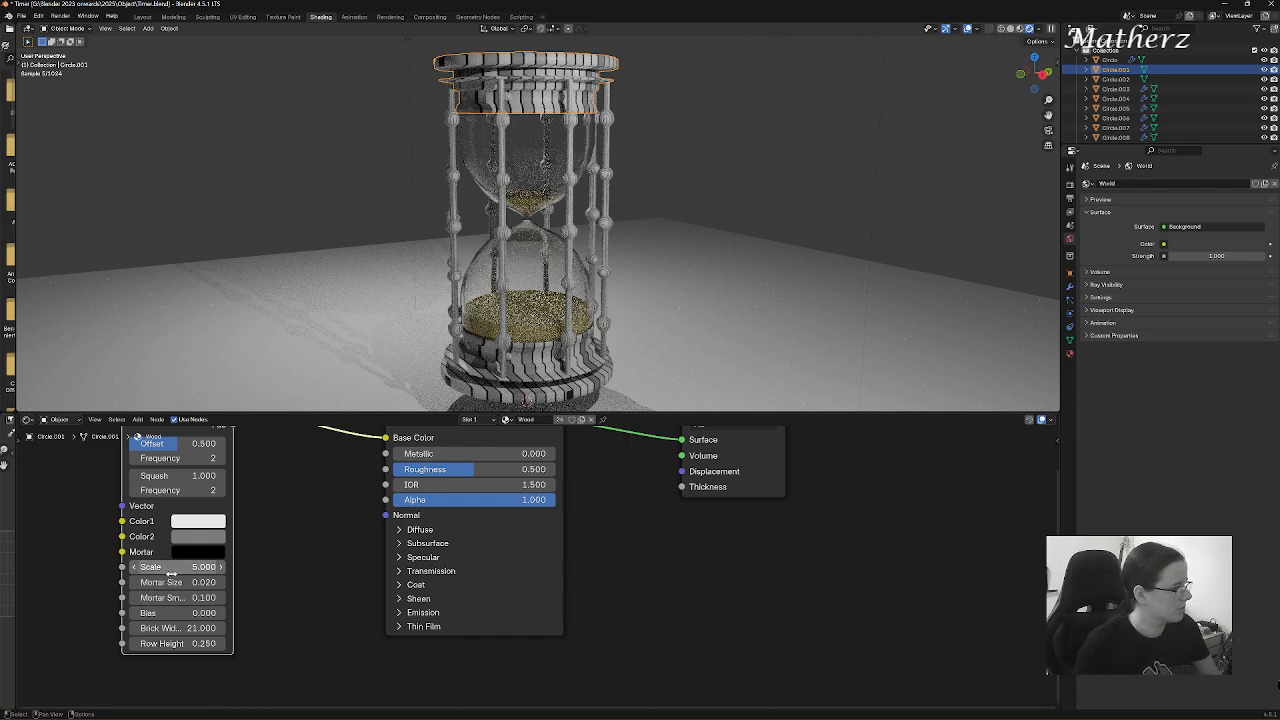
pyautogui.moveTo(176, 567); pyautogui.dragTo(235, 580)
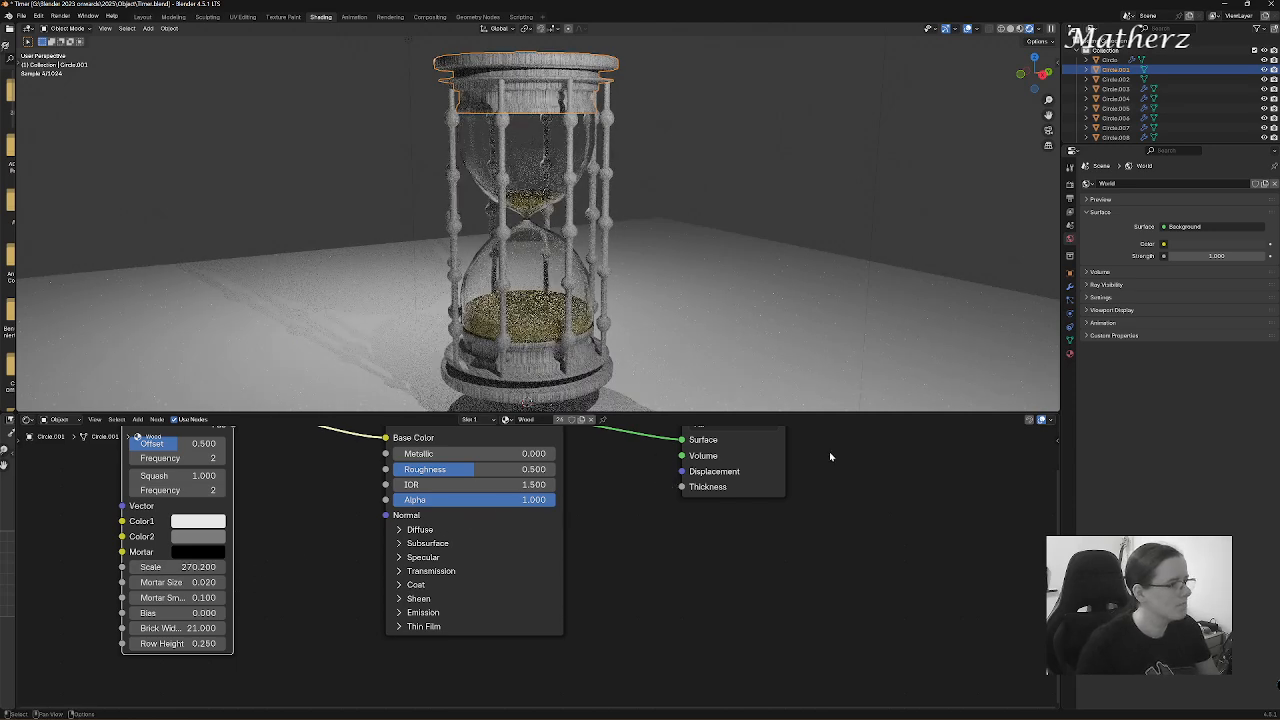
# - Move the Principled BSDF aside and insert a Color Ramp node between the Brick Texture and its Base Color
pyautogui.scroll(-3, 547, 517)
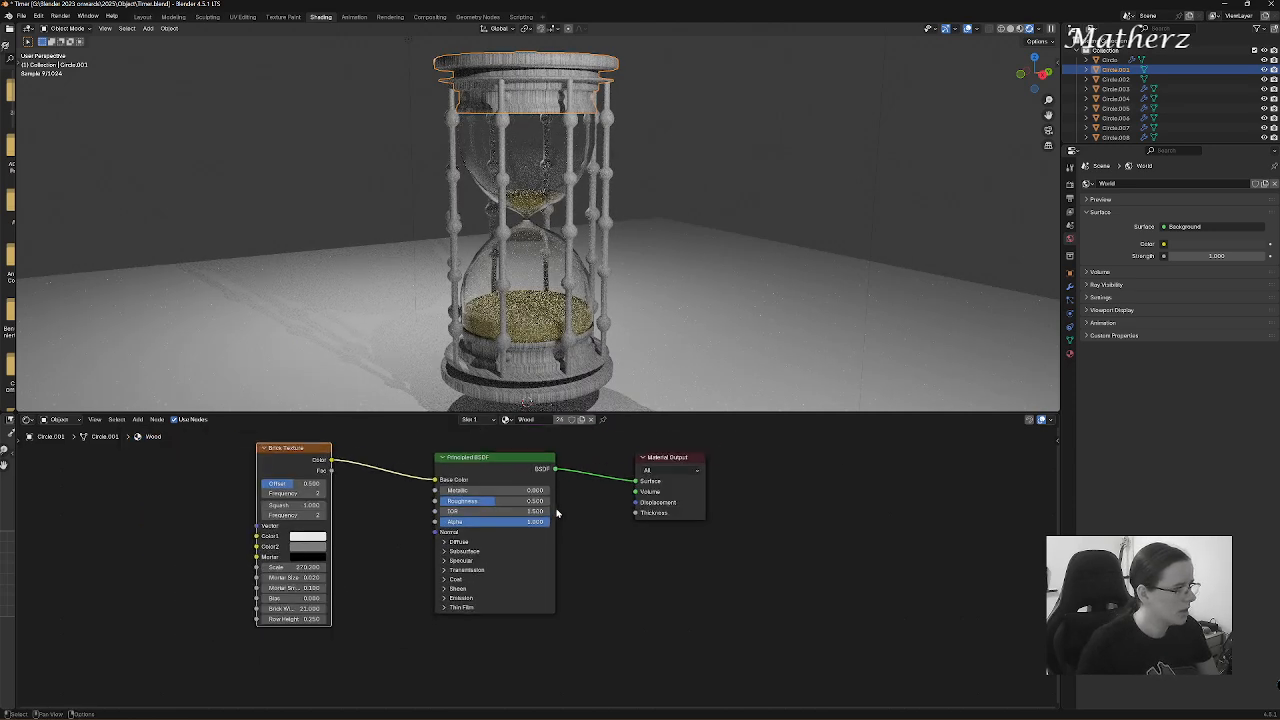
pyautogui.moveTo(545, 472); pyautogui.dragTo(605, 472)
pyautogui.click(137, 419)
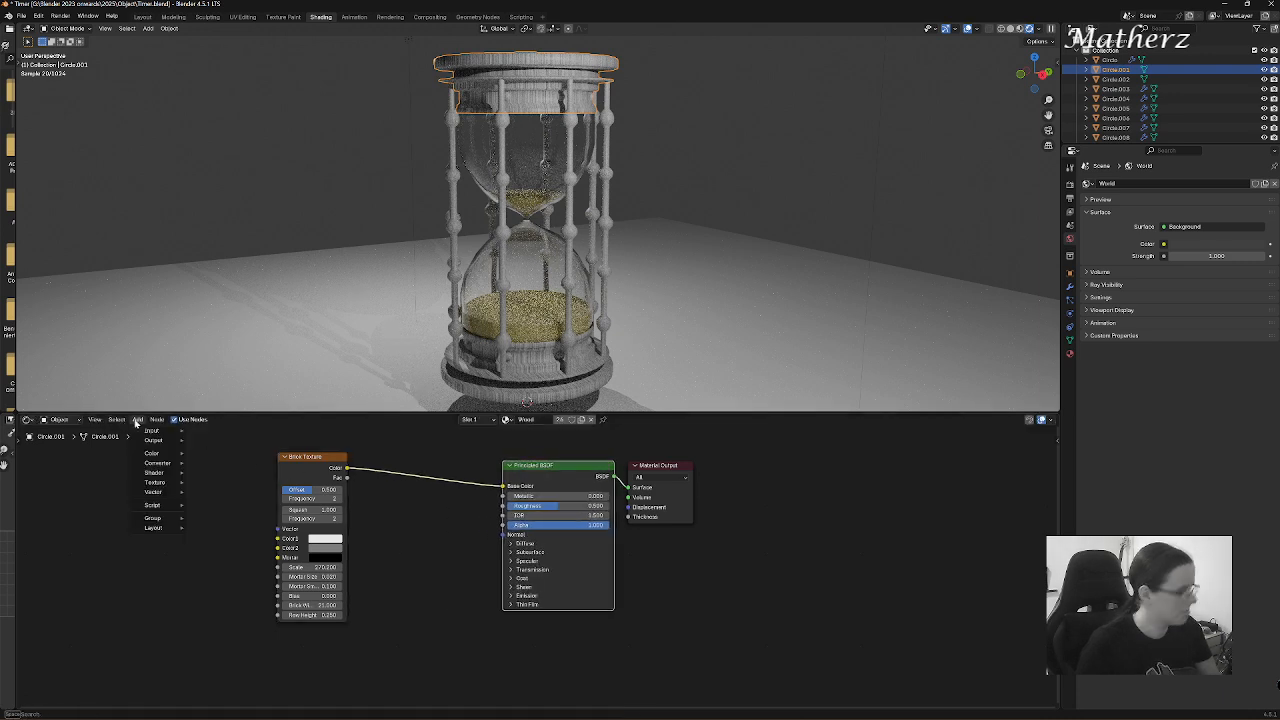
pyautogui.write('color')
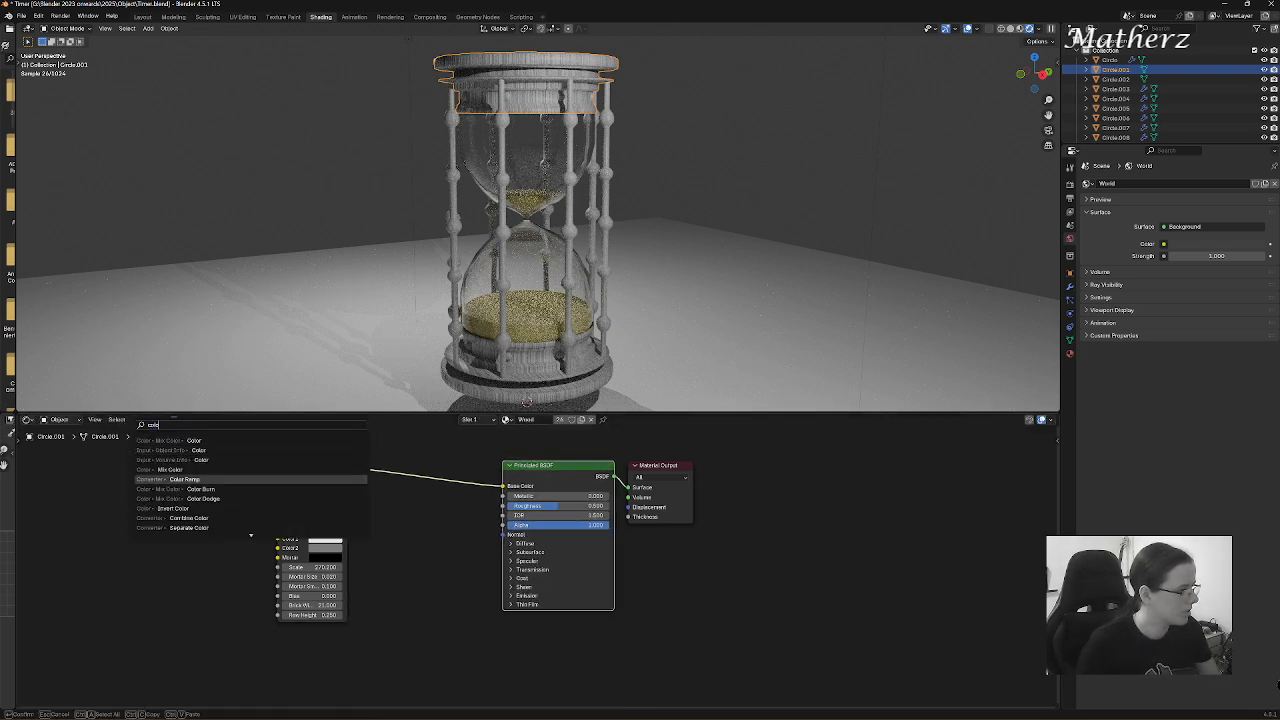
pyautogui.press('Return')
pyautogui.click(378, 508)
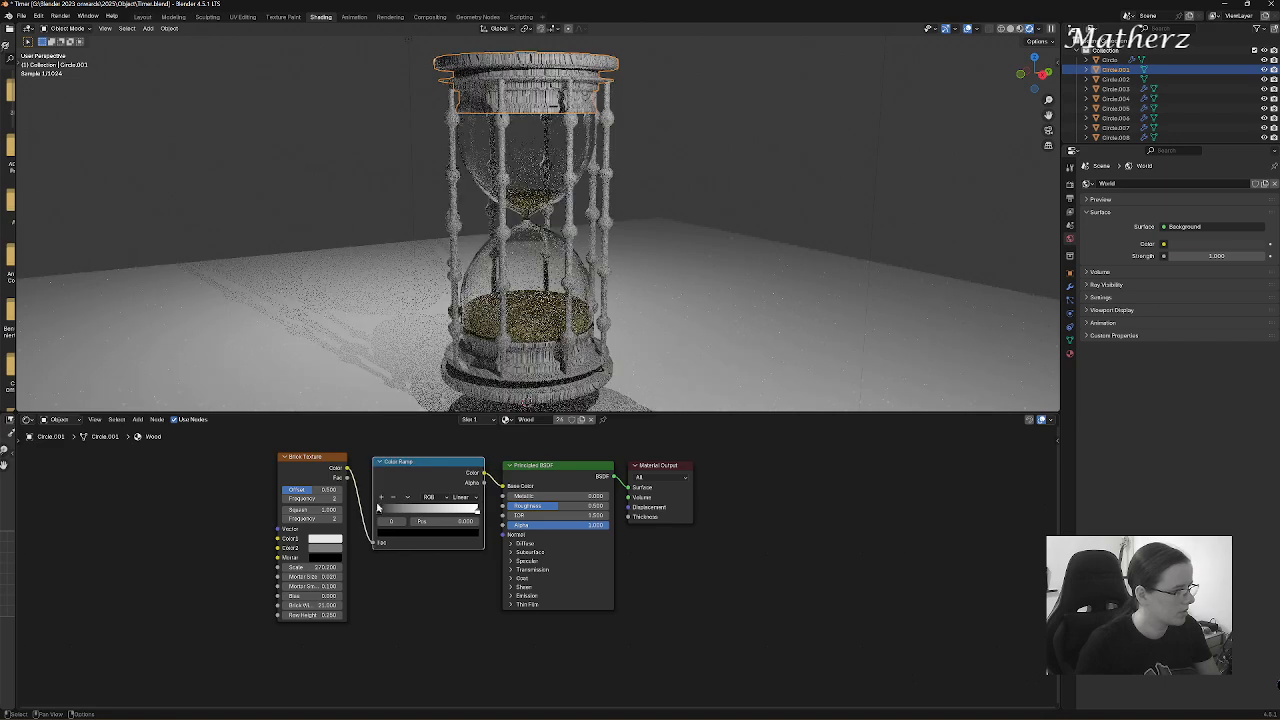
# - Add a stop at position 0.500 on the Color Ramp and colour it a light orange-brown
pyautogui.click(380, 497)
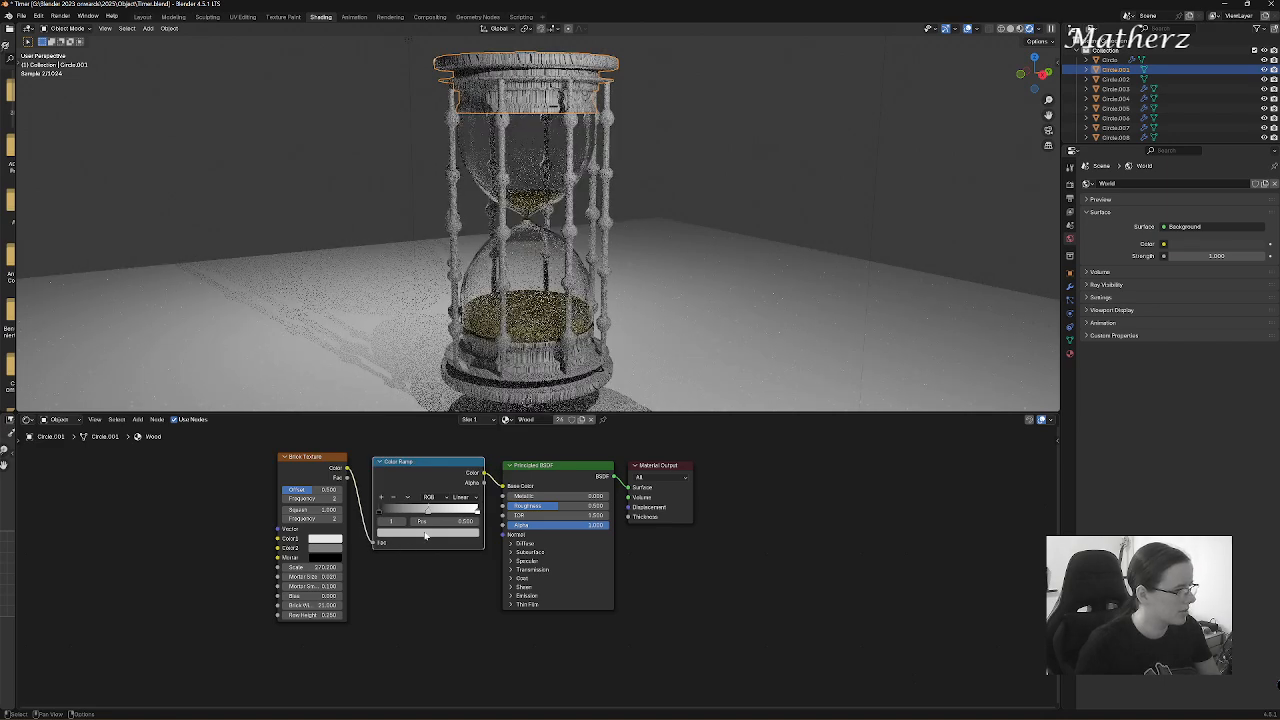
pyautogui.click(425, 534)
pyautogui.moveTo(414, 434)
pyautogui.mouseDown()
pyautogui.moveTo(389, 440)
pyautogui.moveTo(404, 451)
pyautogui.moveTo(411, 441)
pyautogui.mouseUp()
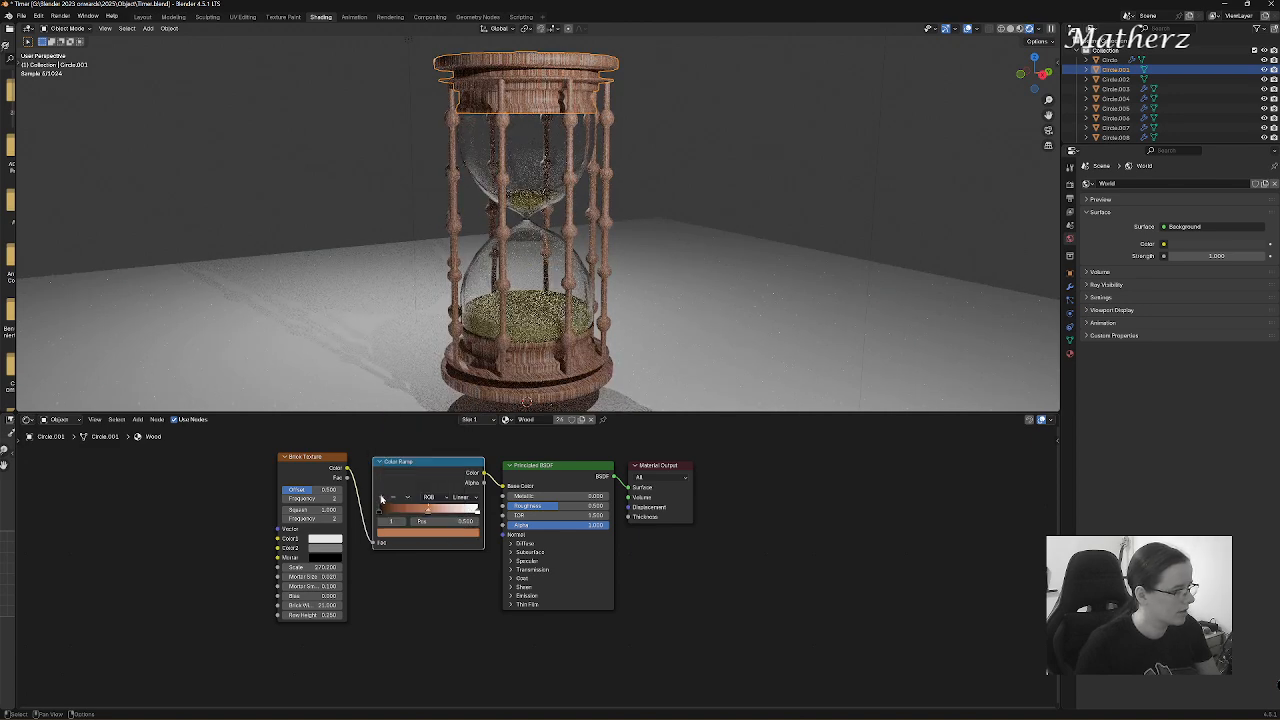
# - Add another Color Ramp stop at about 0.82, between the orange-brown and white stops, and colour it a darker brown
pyautogui.click(380, 498)
pyautogui.moveTo(404, 514); pyautogui.dragTo(463, 516)
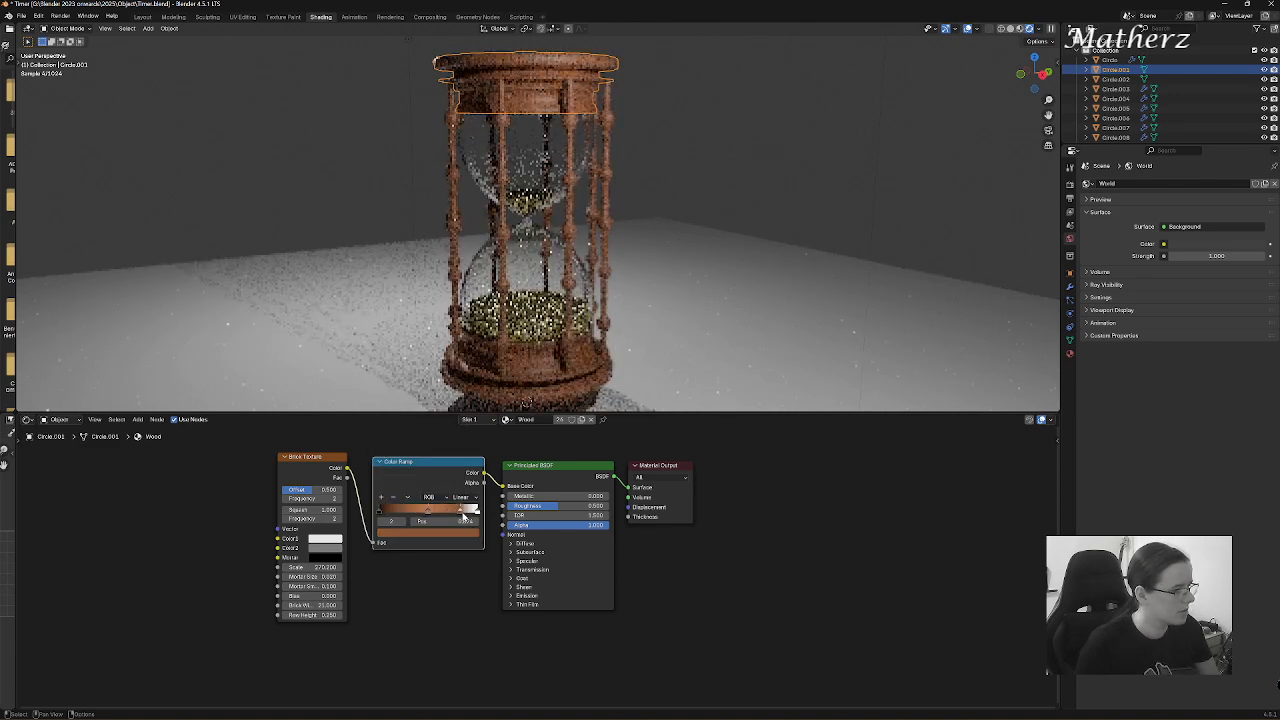
pyautogui.click(462, 535)
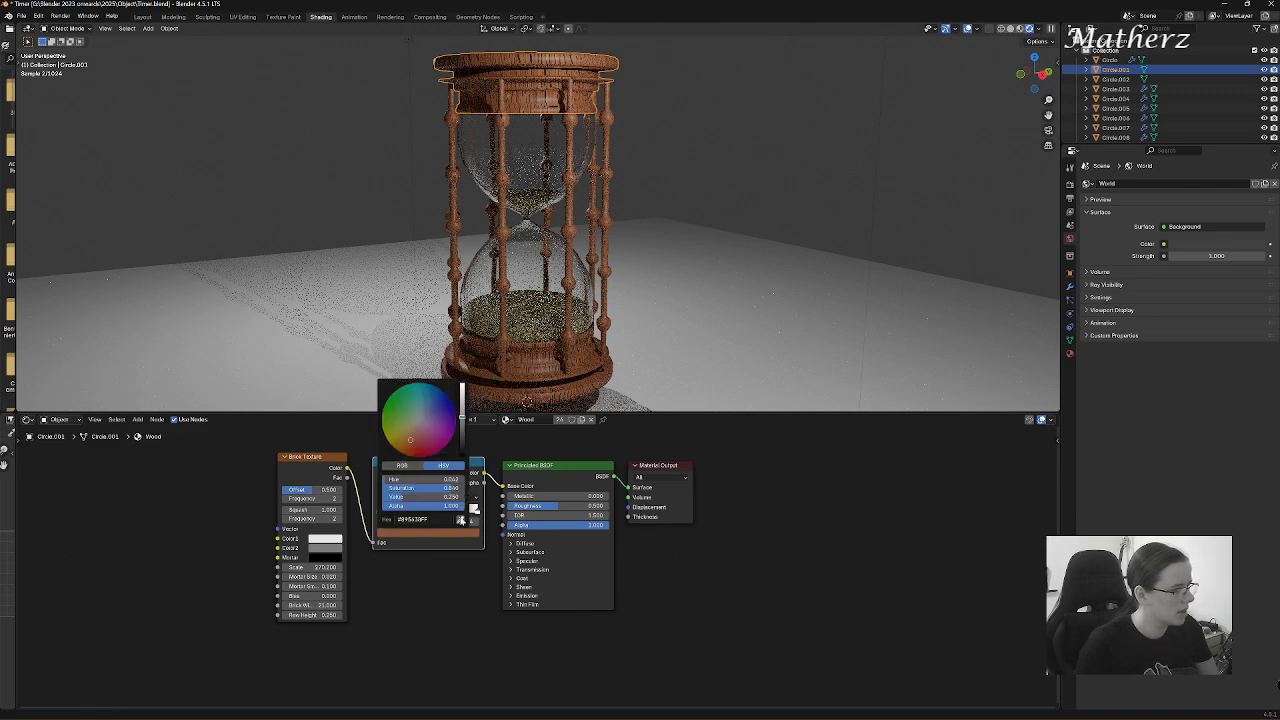
pyautogui.moveTo(410, 441); pyautogui.dragTo(464, 427)
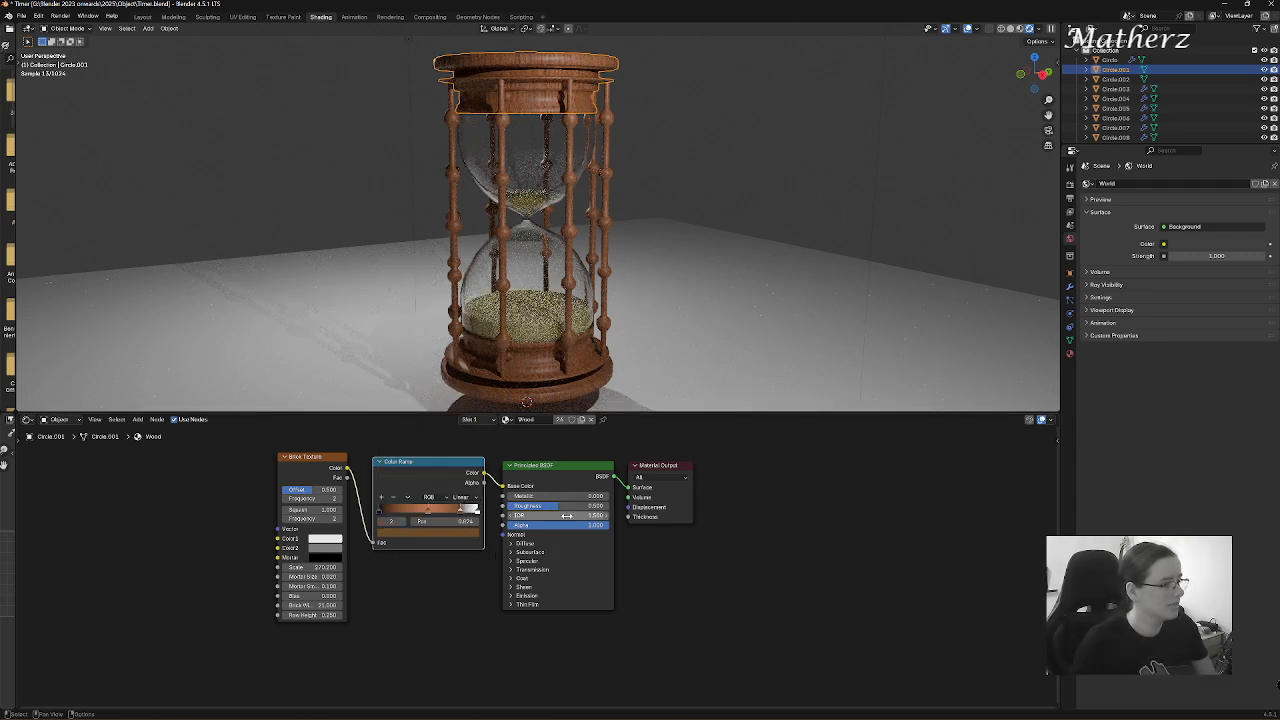
# - Set the Principled BSDF's Roughness to about 0.455 for a moderately glossy wood
pyautogui.moveTo(556, 506); pyautogui.dragTo(528, 508)
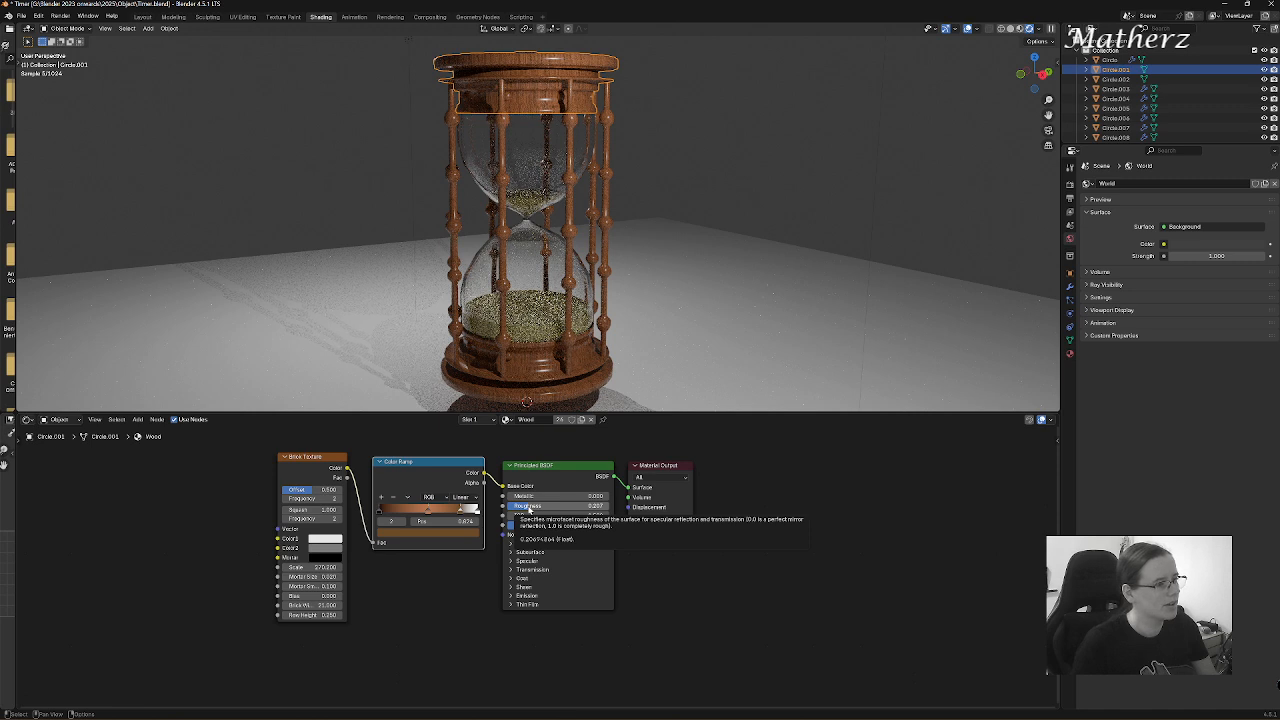
pyautogui.moveTo(530, 507); pyautogui.dragTo(568, 506)
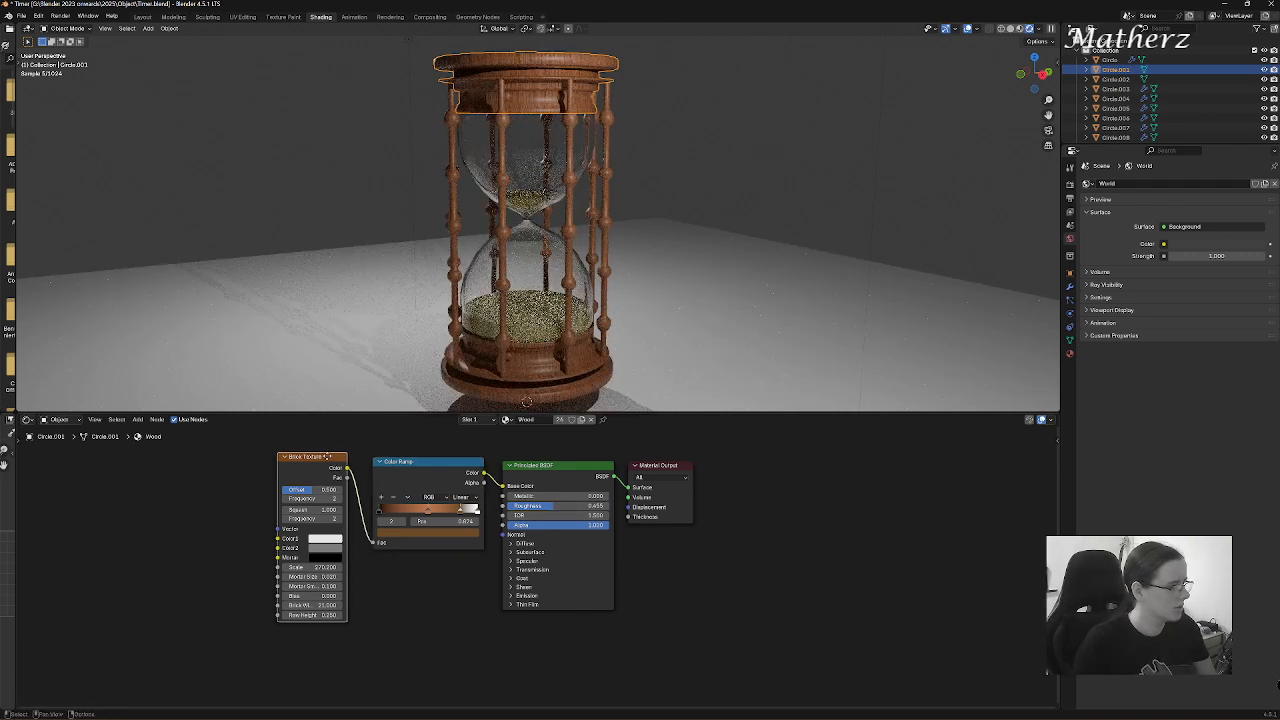
# - Move the Brick Texture node aside and insert a Bump node between it and the Color Ramp
pyautogui.moveTo(336, 470); pyautogui.dragTo(253, 475)
pyautogui.click(138, 419)
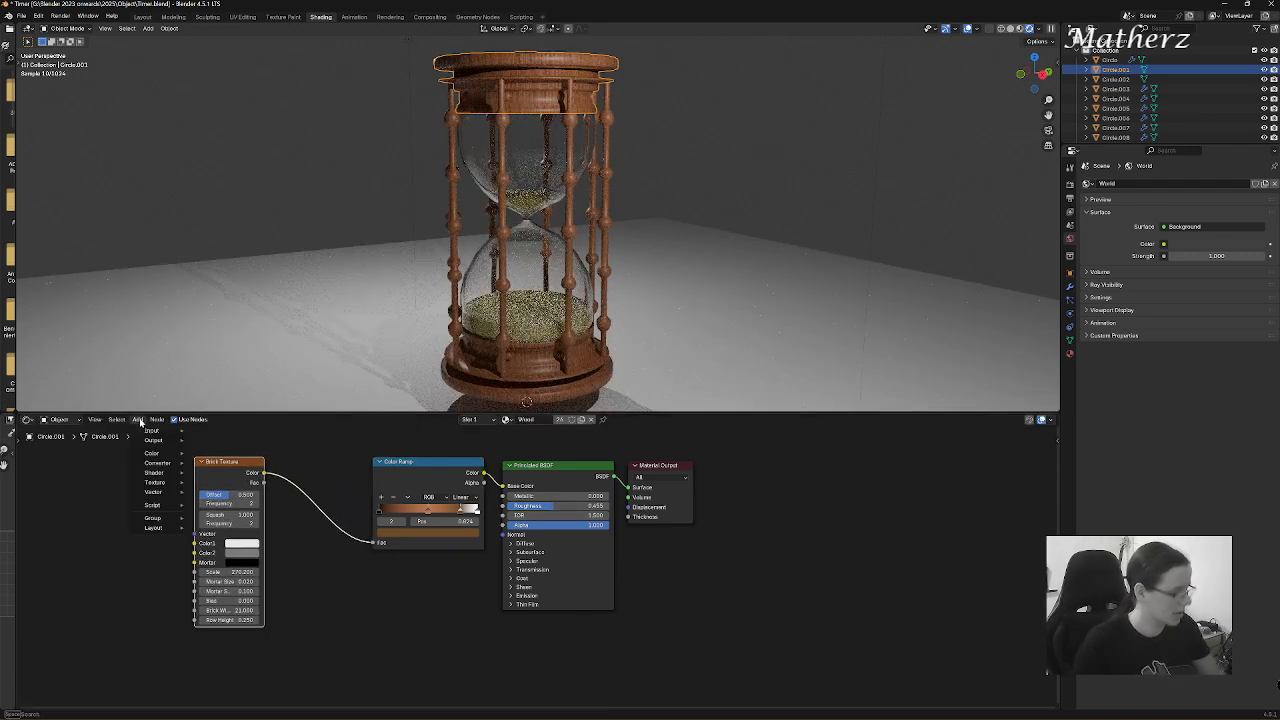
pyautogui.write('bump')
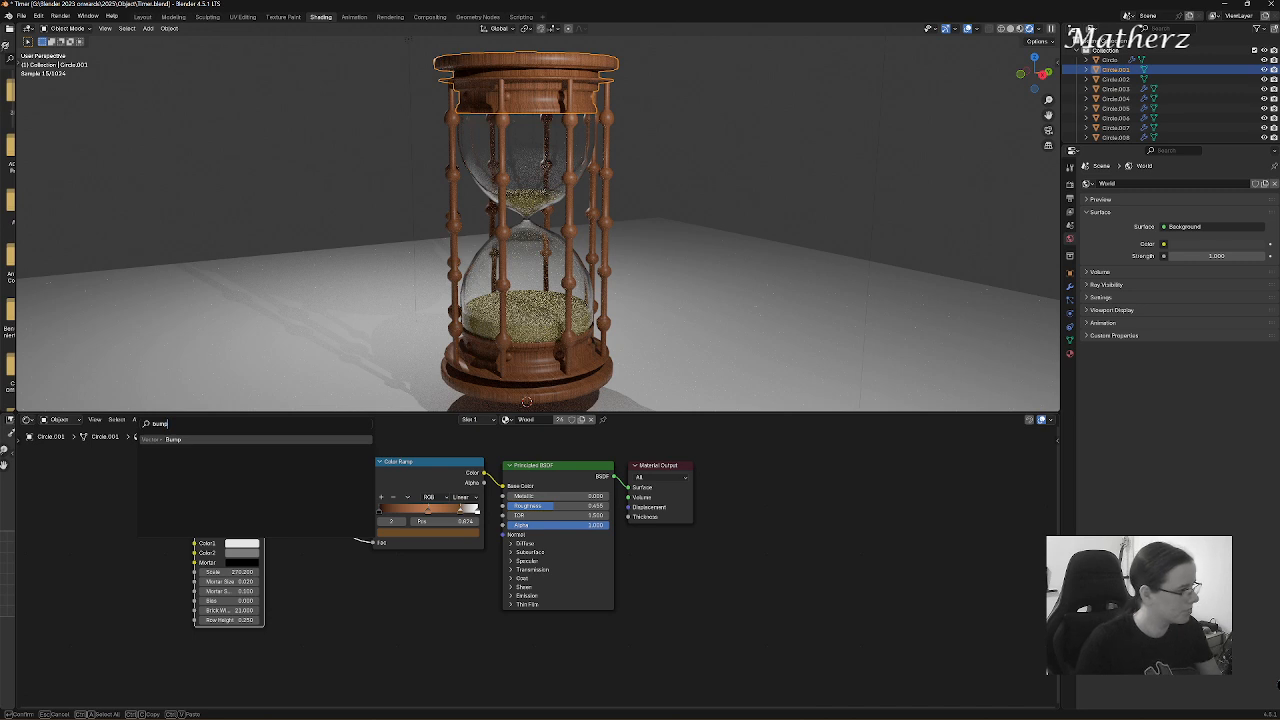
pyautogui.press('Return')
pyautogui.click(299, 548)
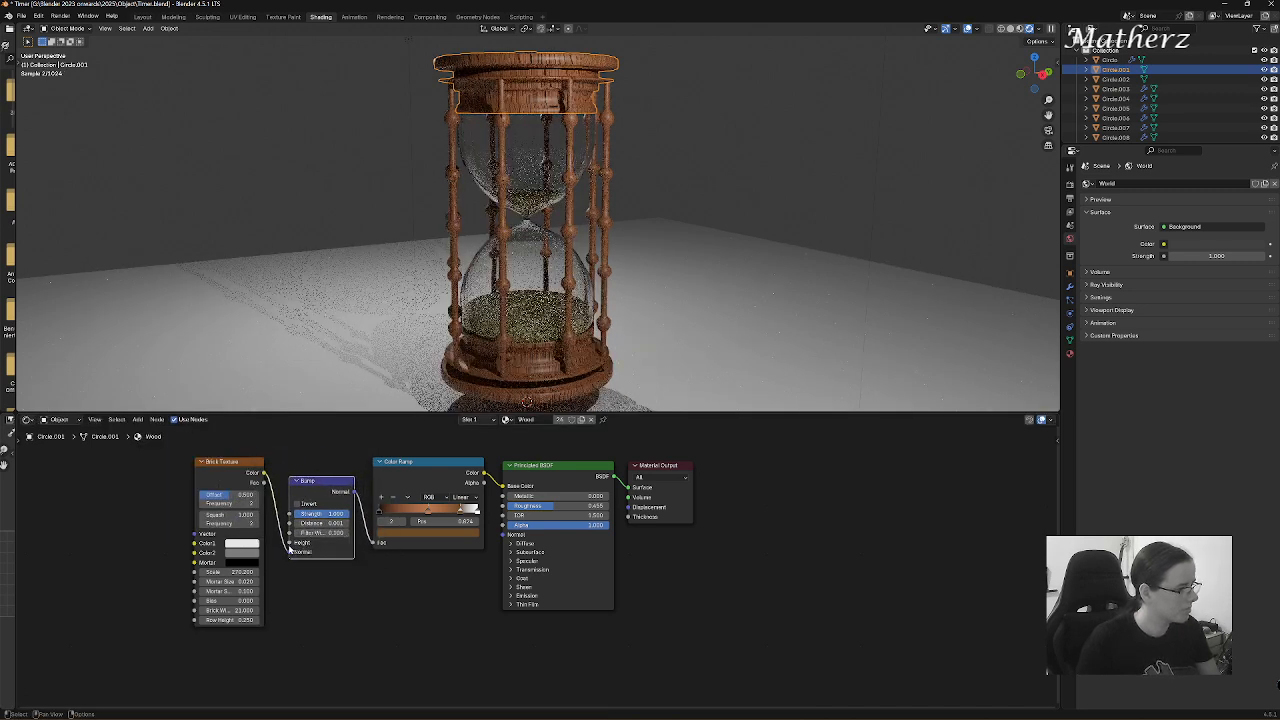
# - Feed the Brick Texture's Color into the Bump node's Height instead of its Normal input, and raise the Bump's Distance
pyautogui.moveTo(289, 541); pyautogui.dragTo(266, 474)
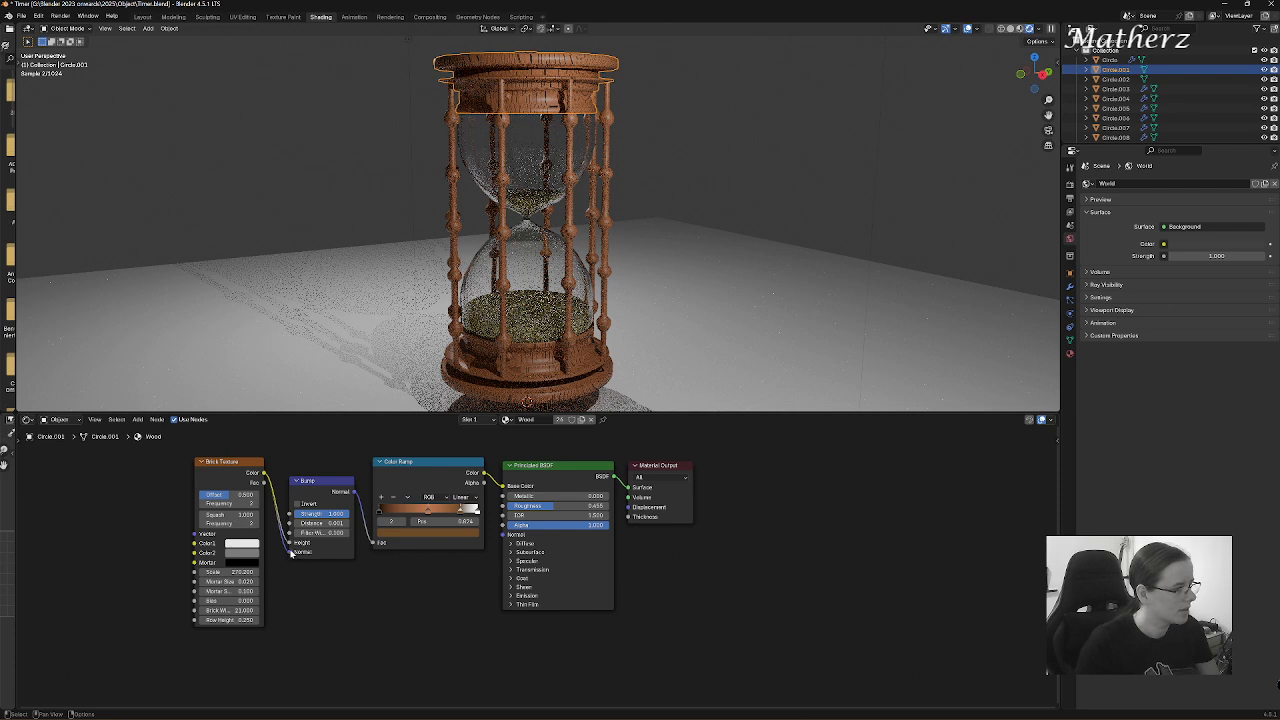
pyautogui.moveTo(290, 552); pyautogui.dragTo(281, 553)
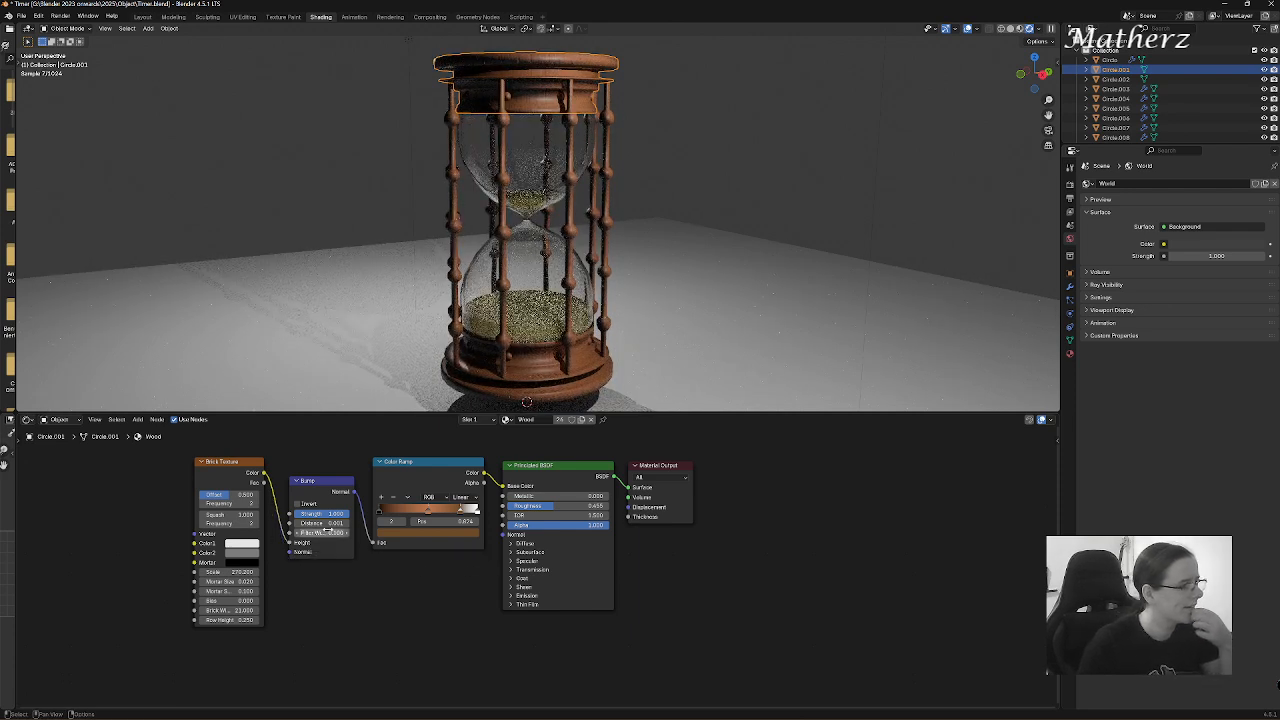
pyautogui.moveTo(318, 523)
pyautogui.mouseDown()
pyautogui.moveTo(400, 523)
pyautogui.moveTo(322, 522)
pyautogui.mouseUp()
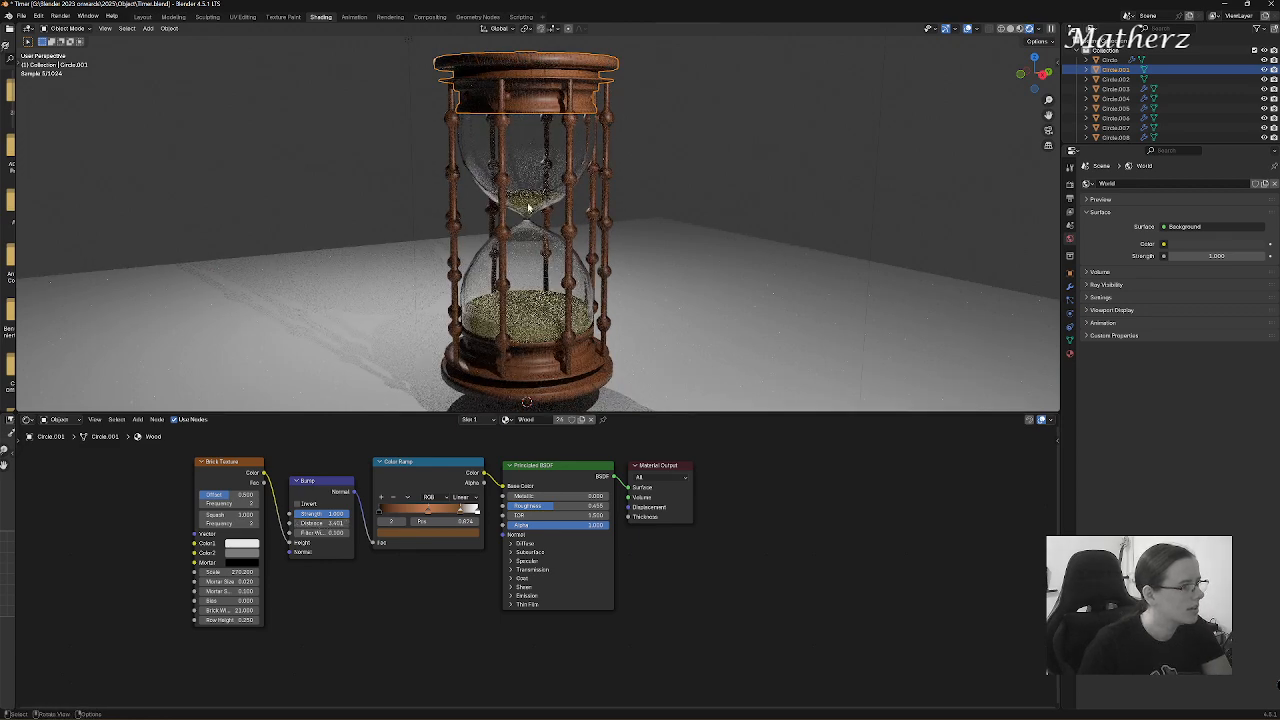
pyautogui.scroll(8, 569, 82)
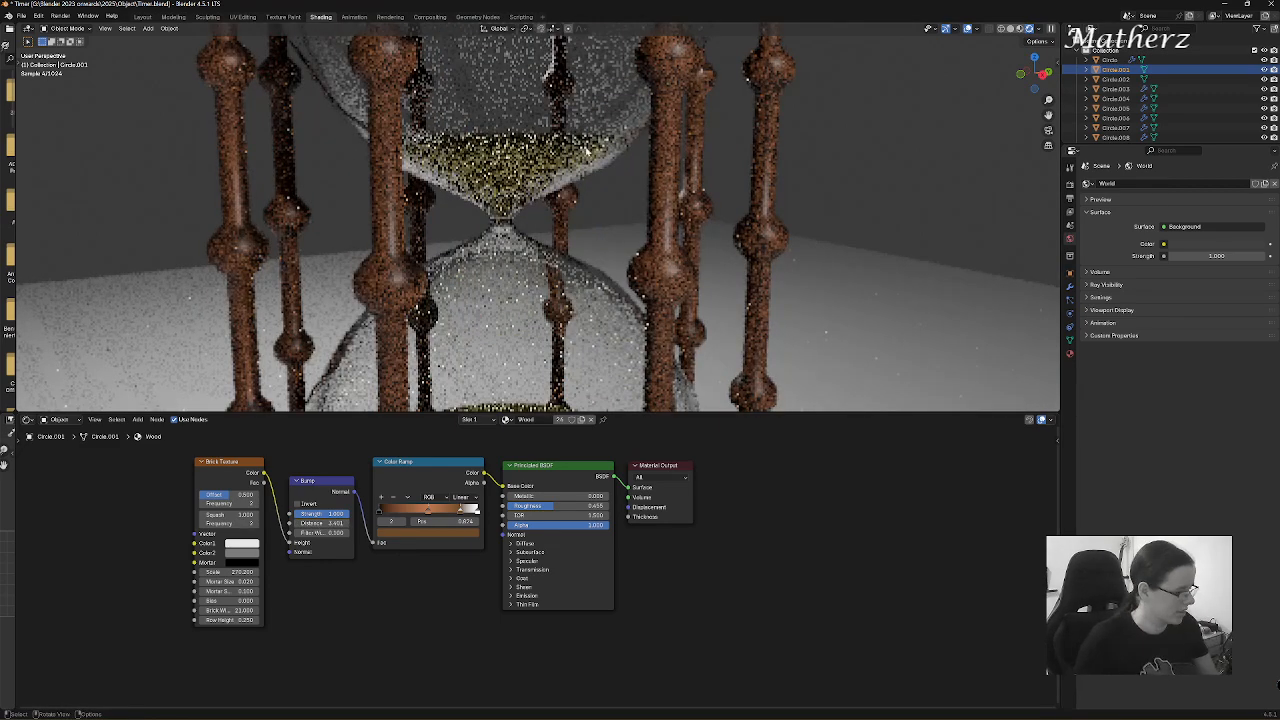
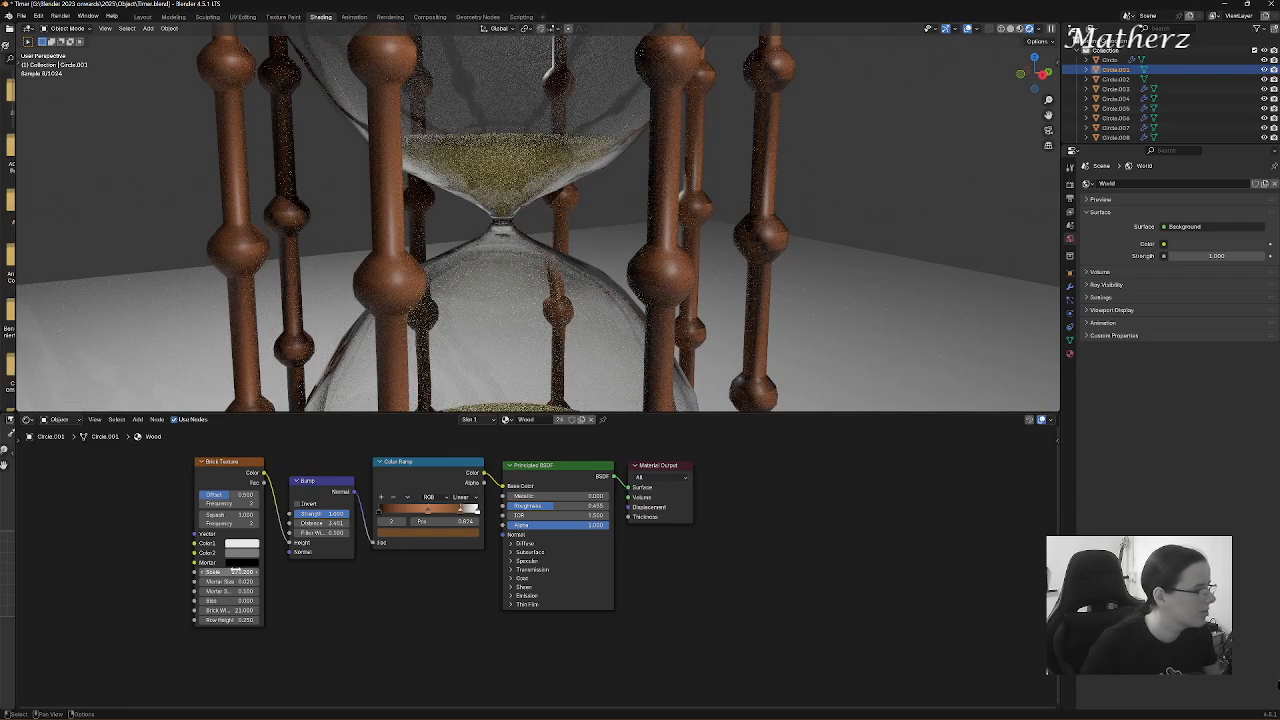
# - Try different Brick Texture Scale values against the rendered pillars and top cap, settling at about 185
pyautogui.moveTo(230, 571)
pyautogui.mouseDown()
pyautogui.moveTo(194, 570)
pyautogui.moveTo(233, 570)
pyautogui.mouseUp()
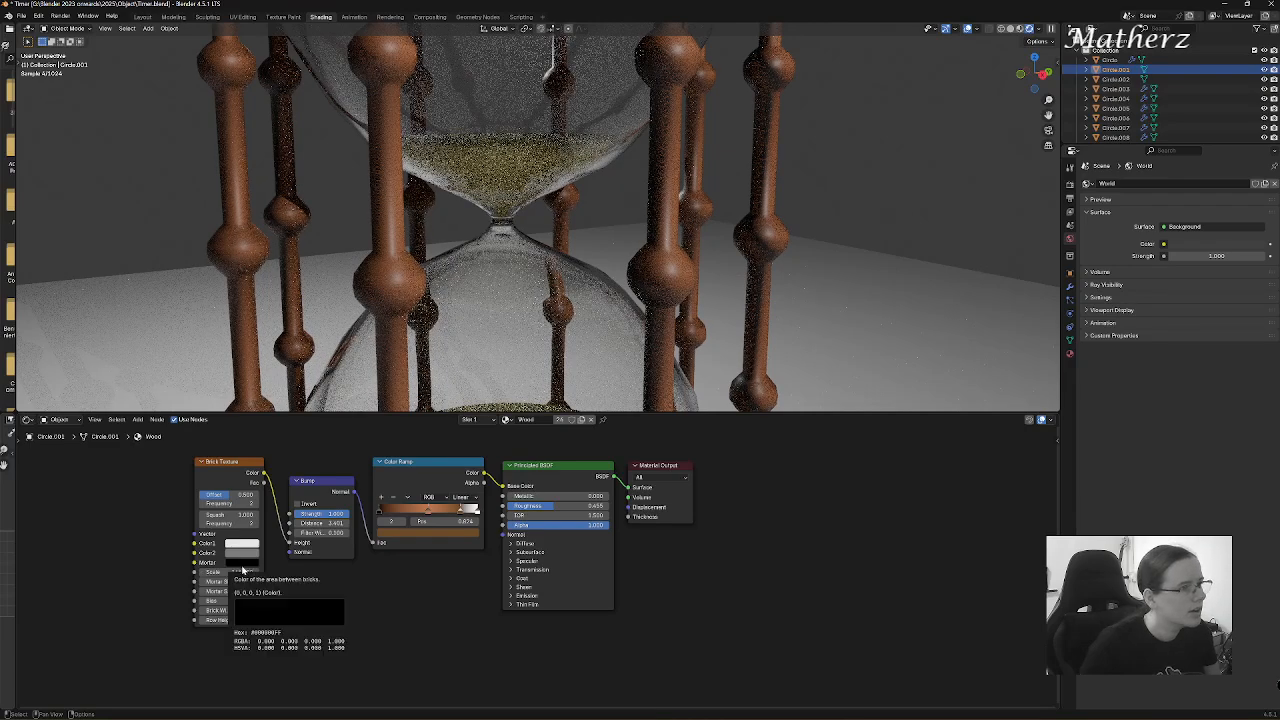
pyautogui.hotkey('ctrl', 'z')
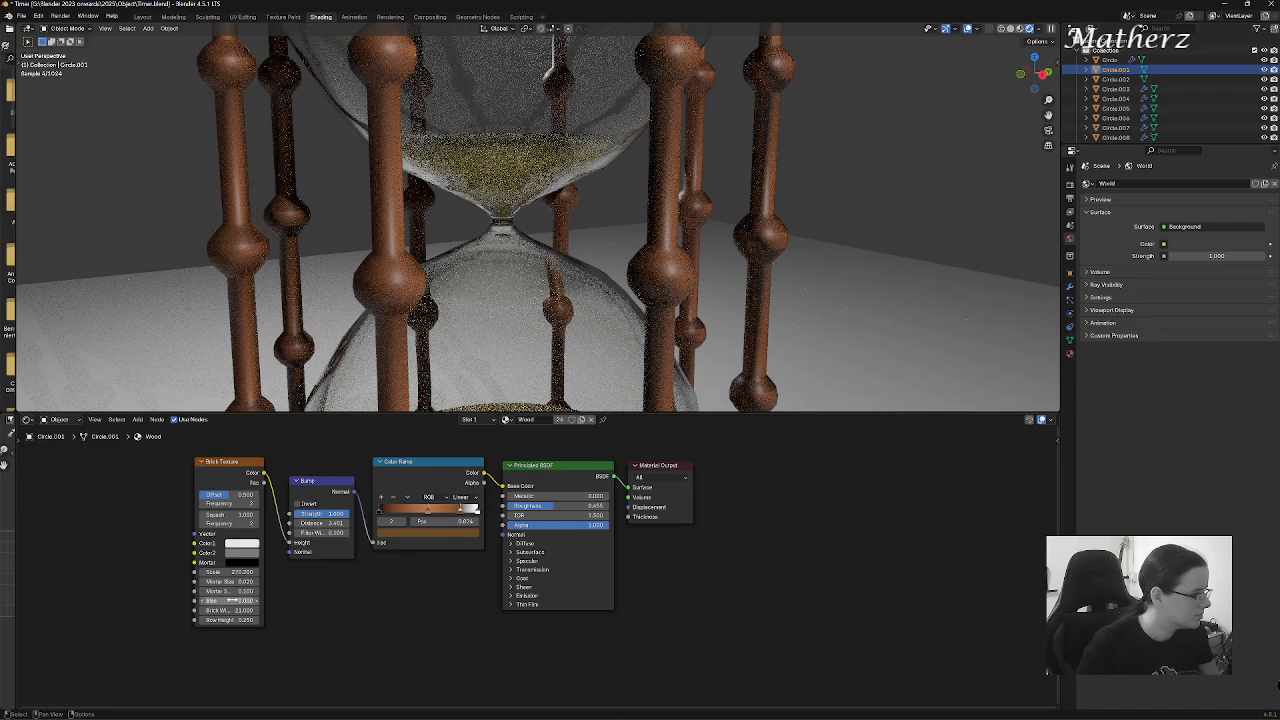
pyautogui.moveTo(234, 572); pyautogui.dragTo(100, 572)
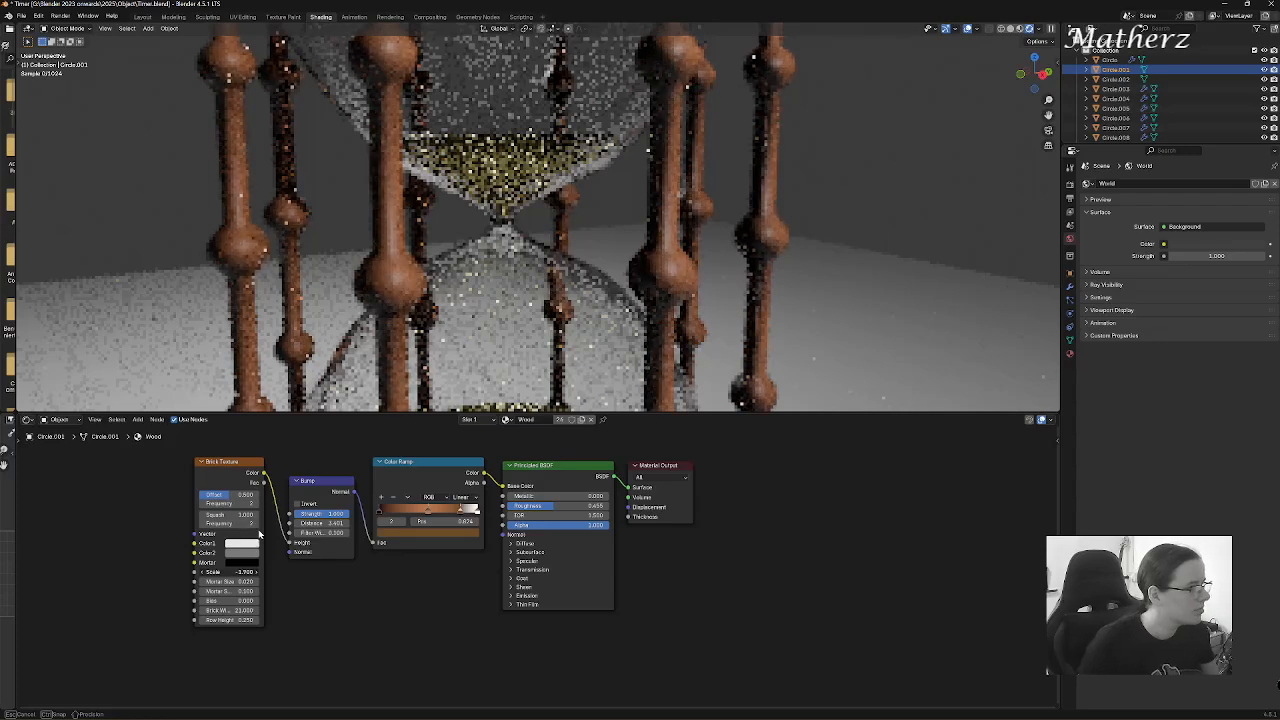
pyautogui.scroll(-10, 586, 160)
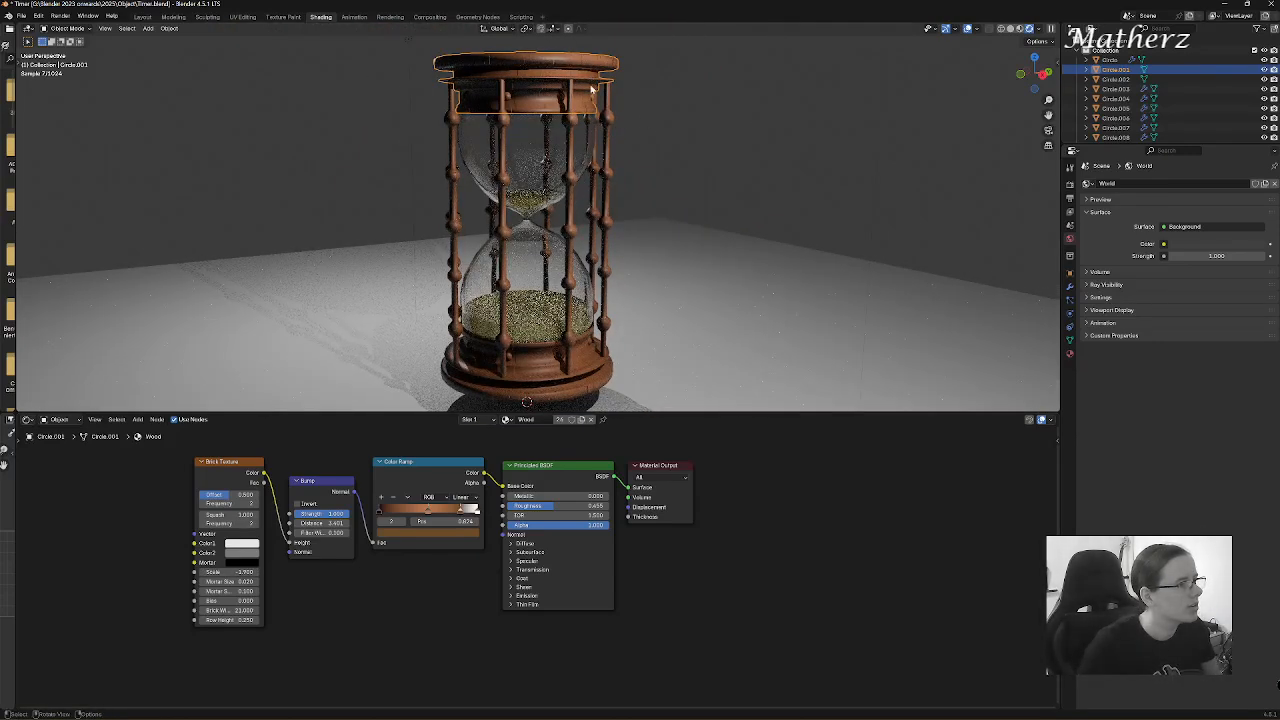
pyautogui.scroll(4, 559, 218)
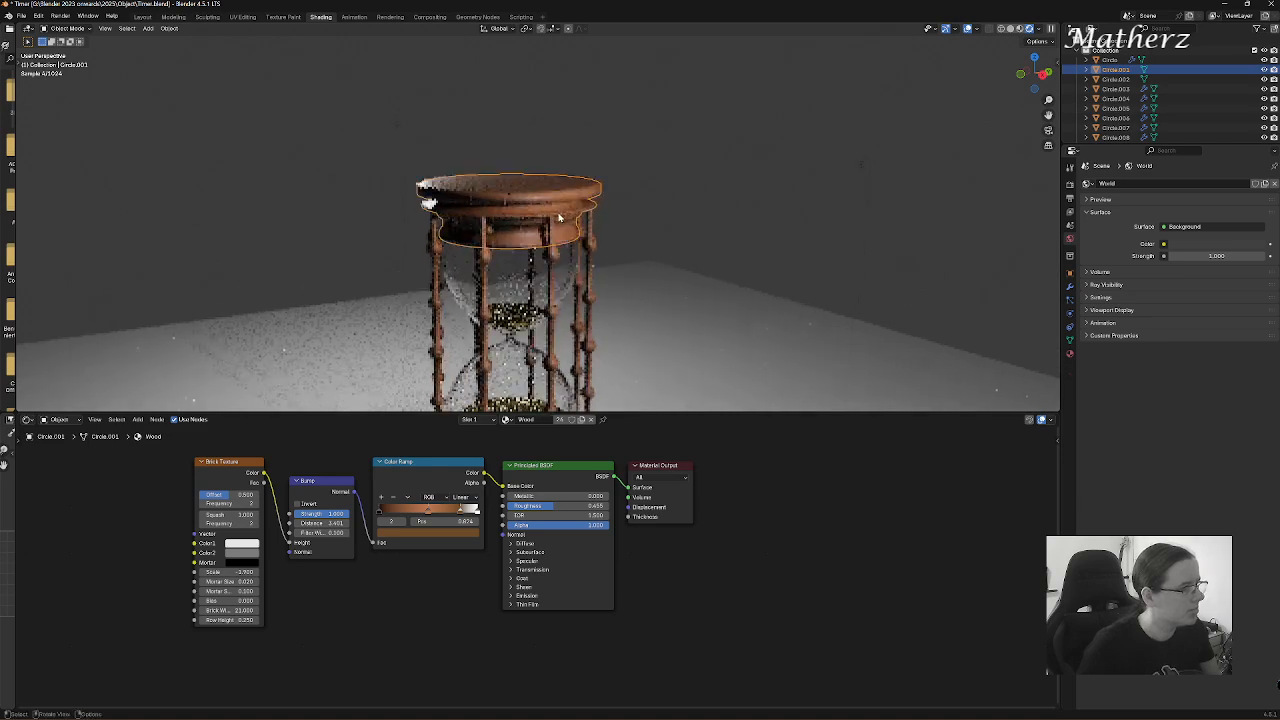
pyautogui.scroll(6, 559, 218)
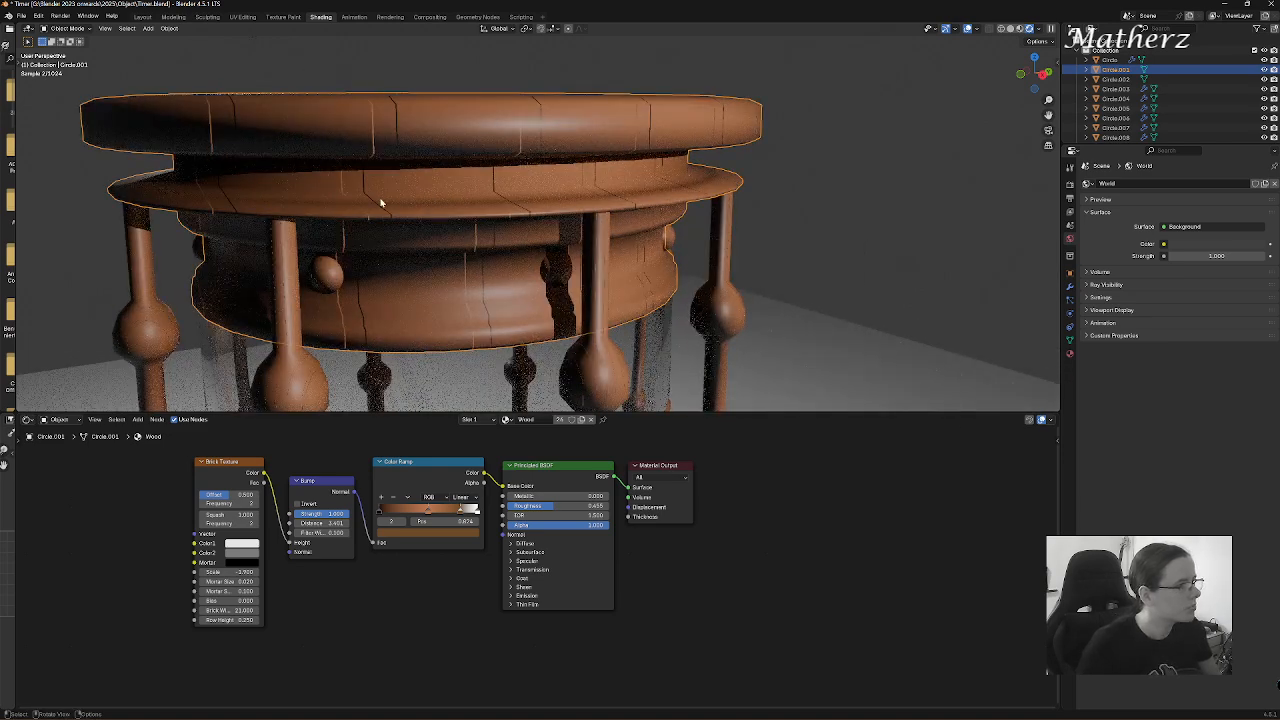
pyautogui.moveTo(253, 578); pyautogui.dragTo(420, 578)
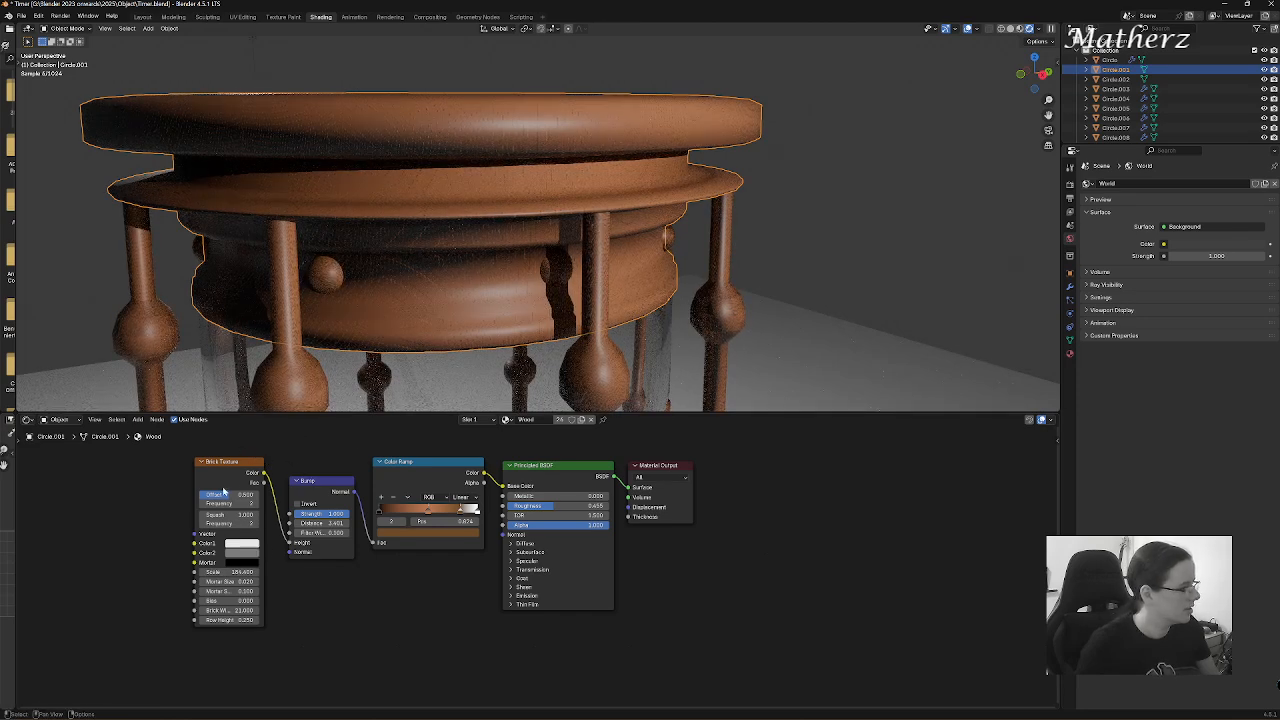
# - Shift the Brick Texture, Bump and Color Ramp nodes away from the Principled BSDF and add a Voronoi Texture node below them
pyautogui.moveTo(253, 463); pyautogui.dragTo(188, 461)
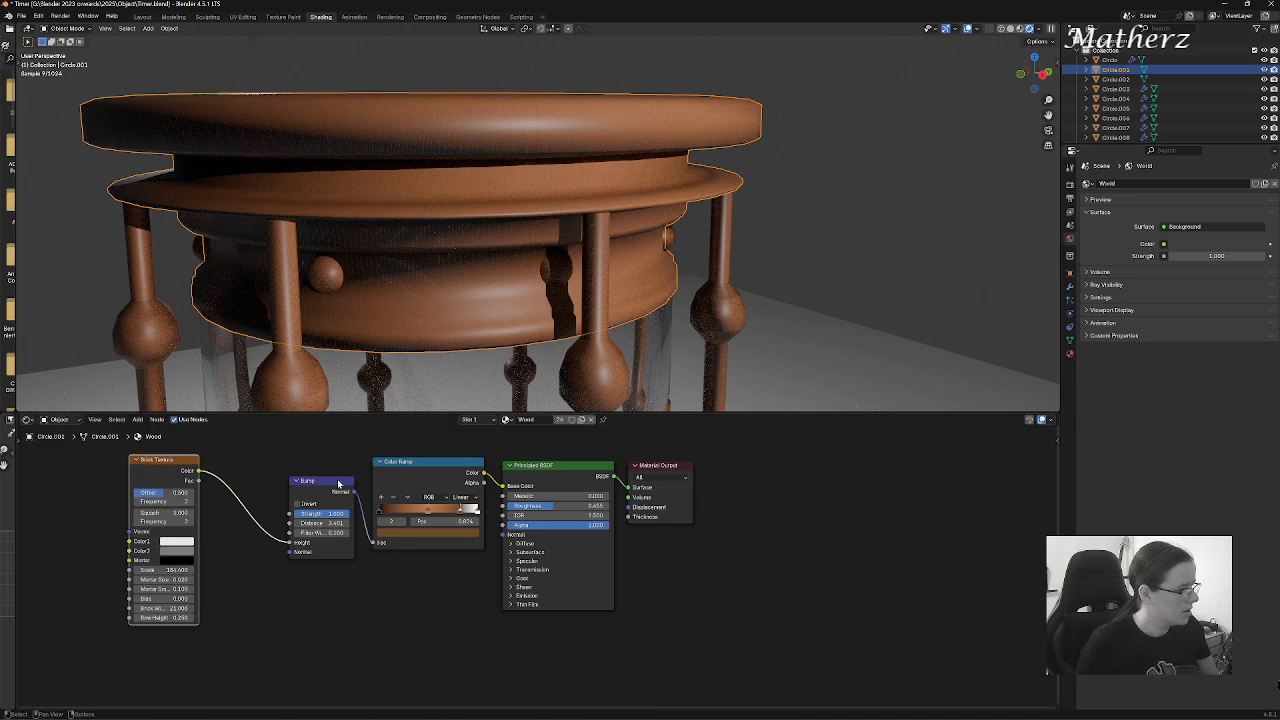
pyautogui.moveTo(334, 482); pyautogui.dragTo(260, 462)
pyautogui.moveTo(418, 465); pyautogui.dragTo(348, 462)
pyautogui.click(137, 418)
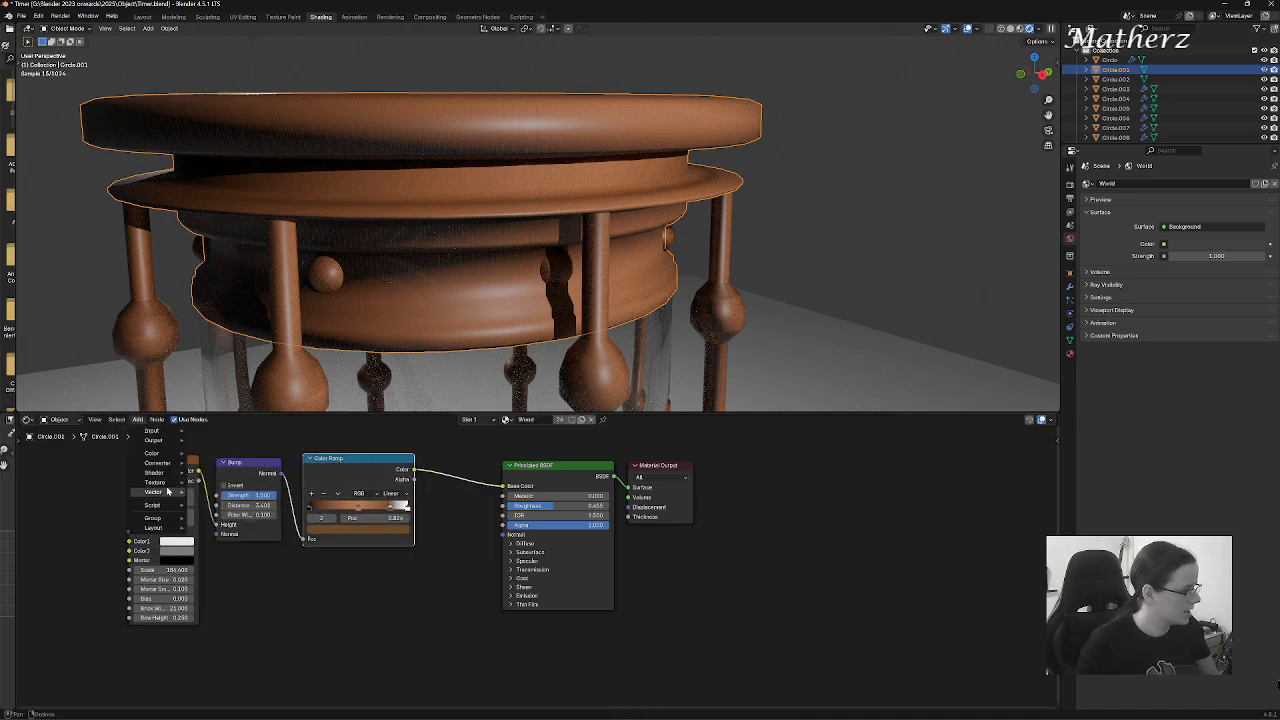
pyautogui.moveTo(170, 485)
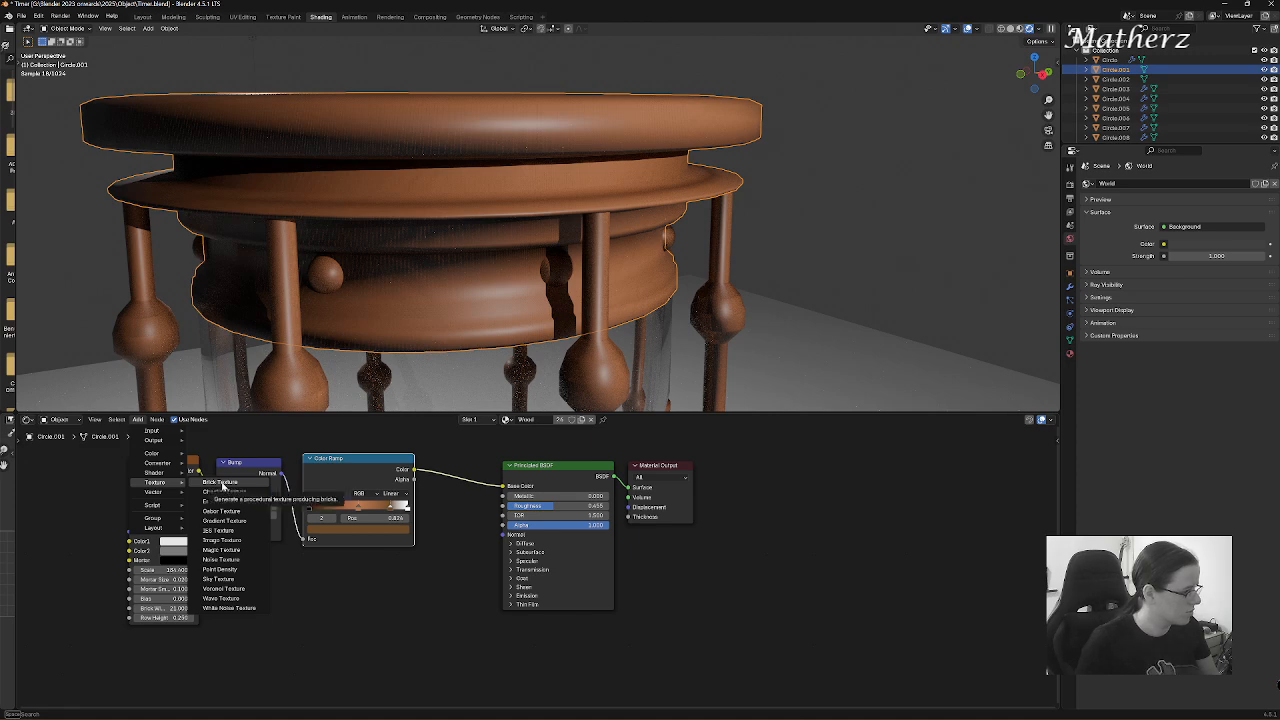
pyautogui.click(223, 588)
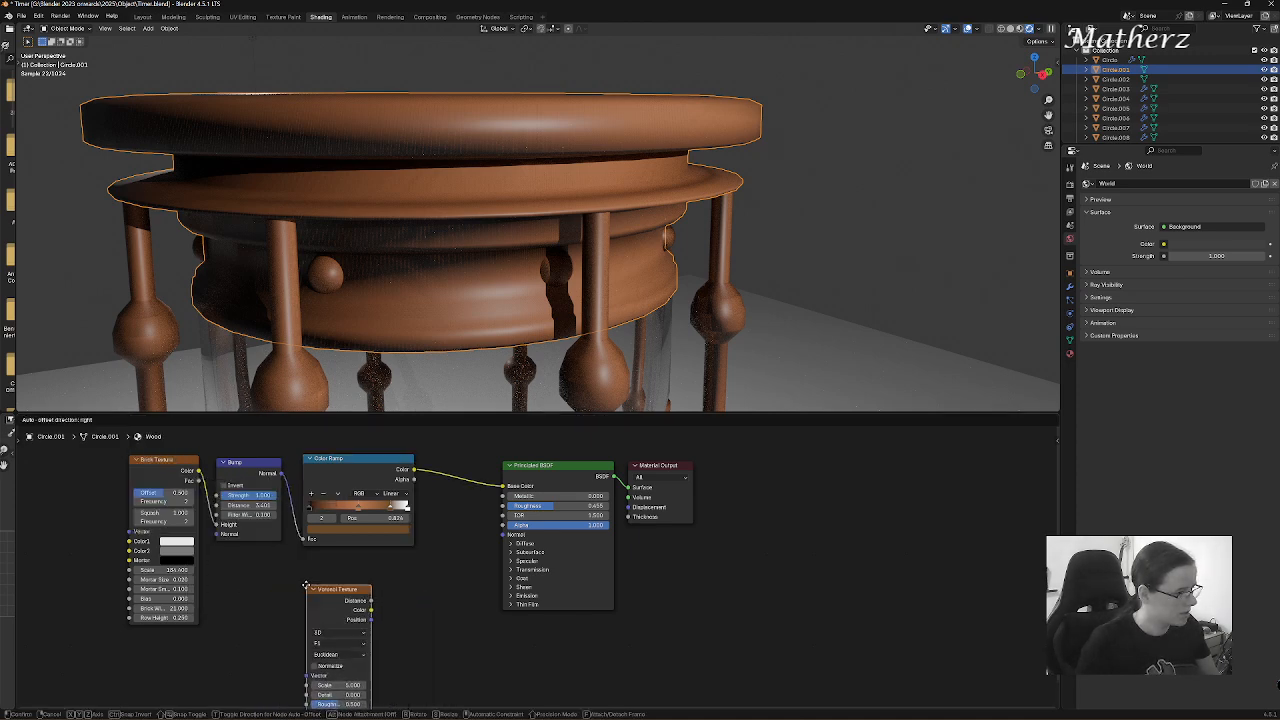
pyautogui.click(352, 618)
# - Connect the Voronoi Texture's Color to the Principled BSDF's Roughness and set the Voronoi Scale to about 8.8
pyautogui.moveTo(364, 604); pyautogui.dragTo(502, 505)
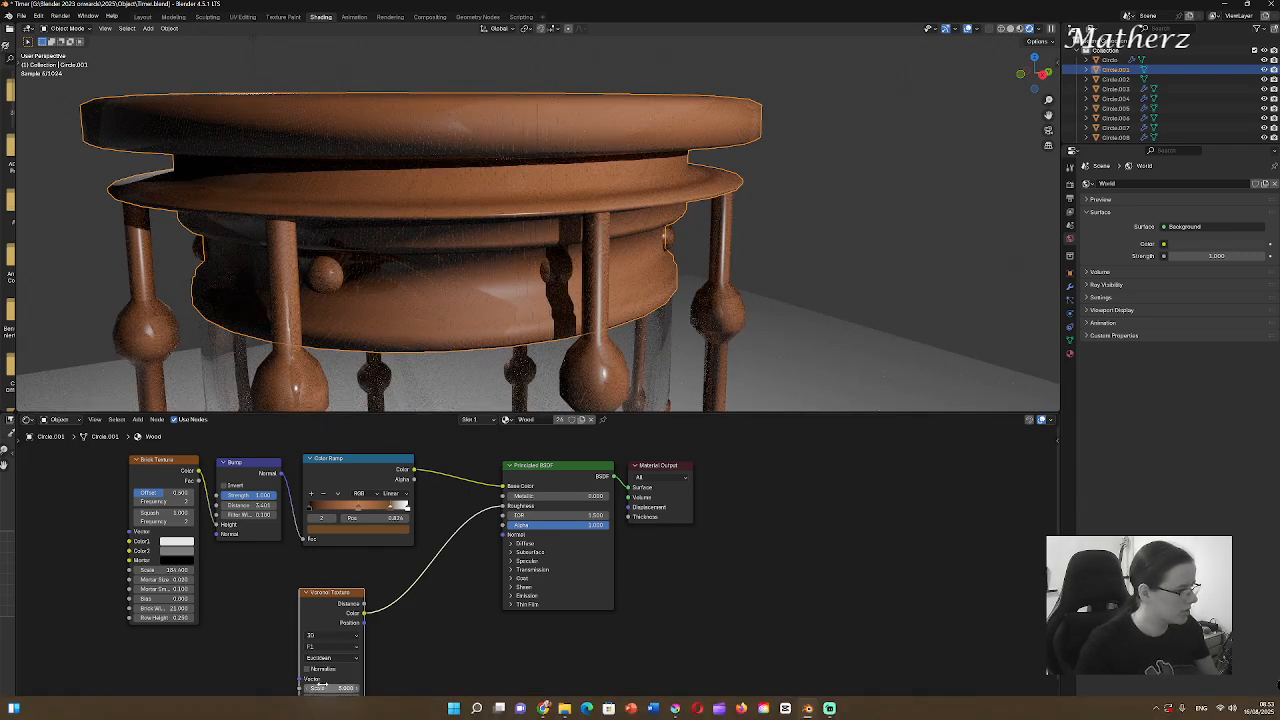
pyautogui.moveTo(330, 687); pyautogui.dragTo(390, 685)
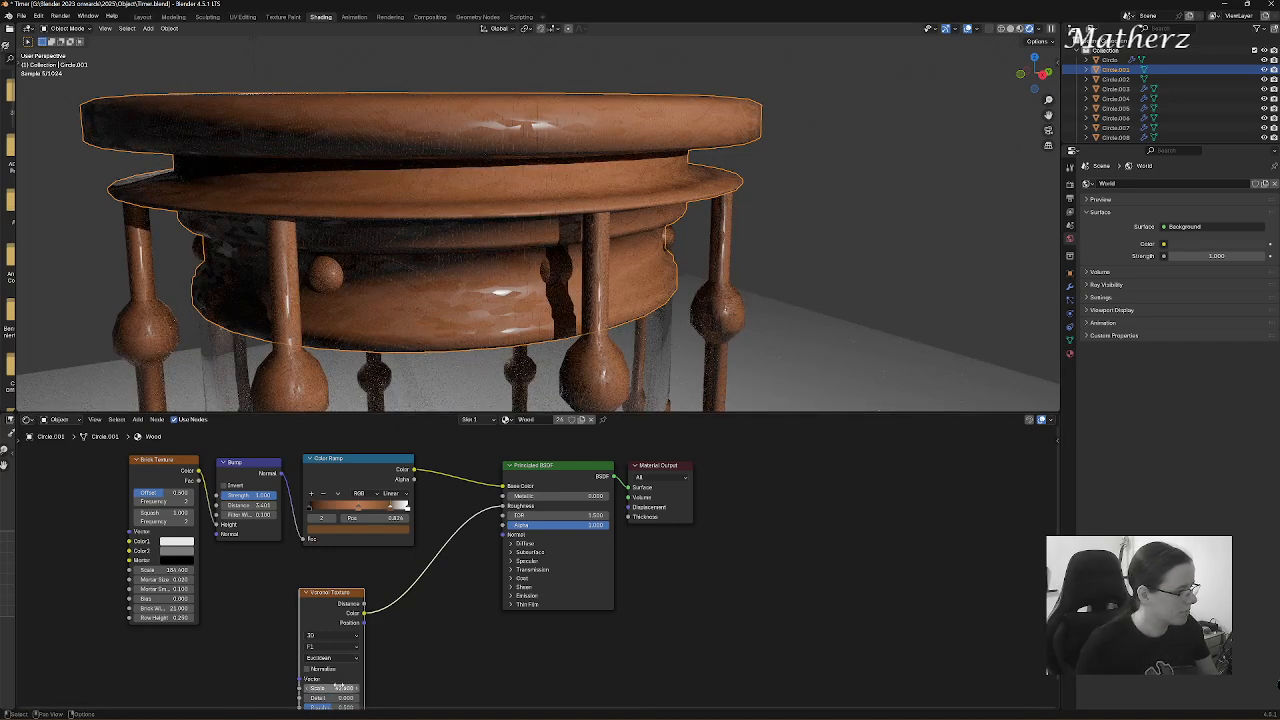
pyautogui.moveTo(340, 687); pyautogui.dragTo(322, 688)
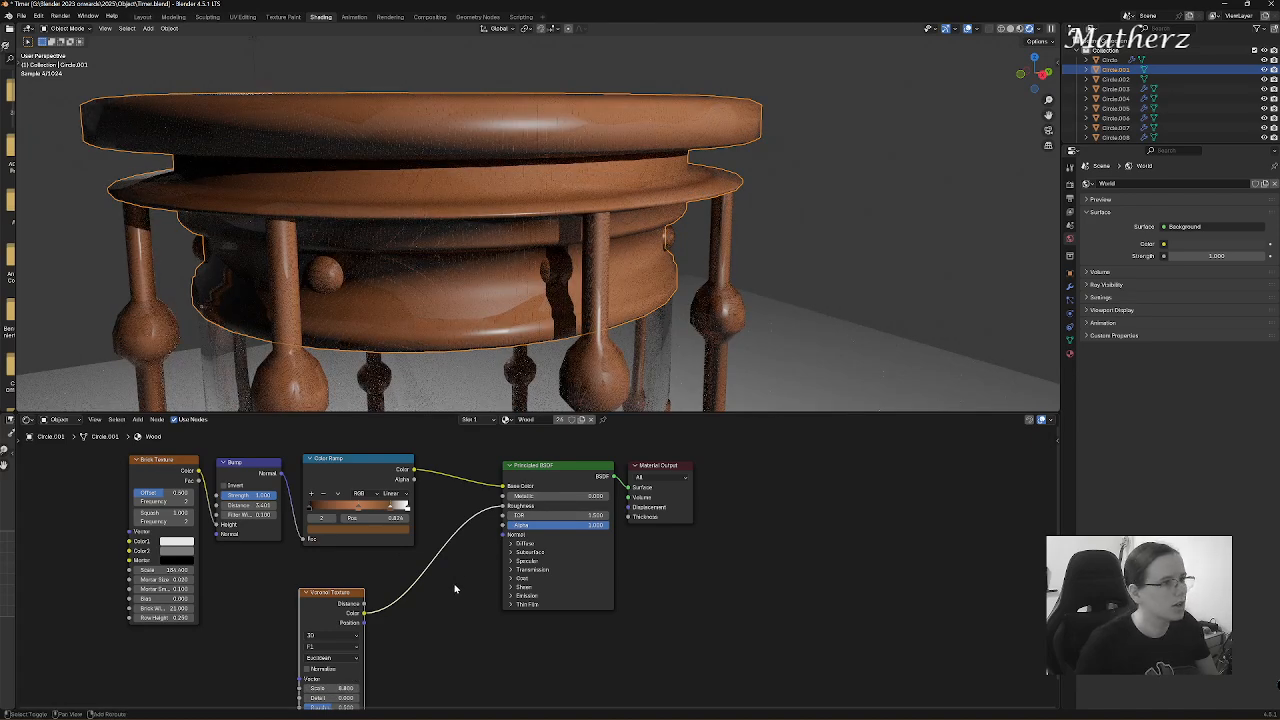
# - Insert a second Bump node between the Voronoi Texture's Color and the Principled BSDF's Roughness
pyautogui.moveTo(455, 588); pyautogui.dragTo(532, 531, button='middle')
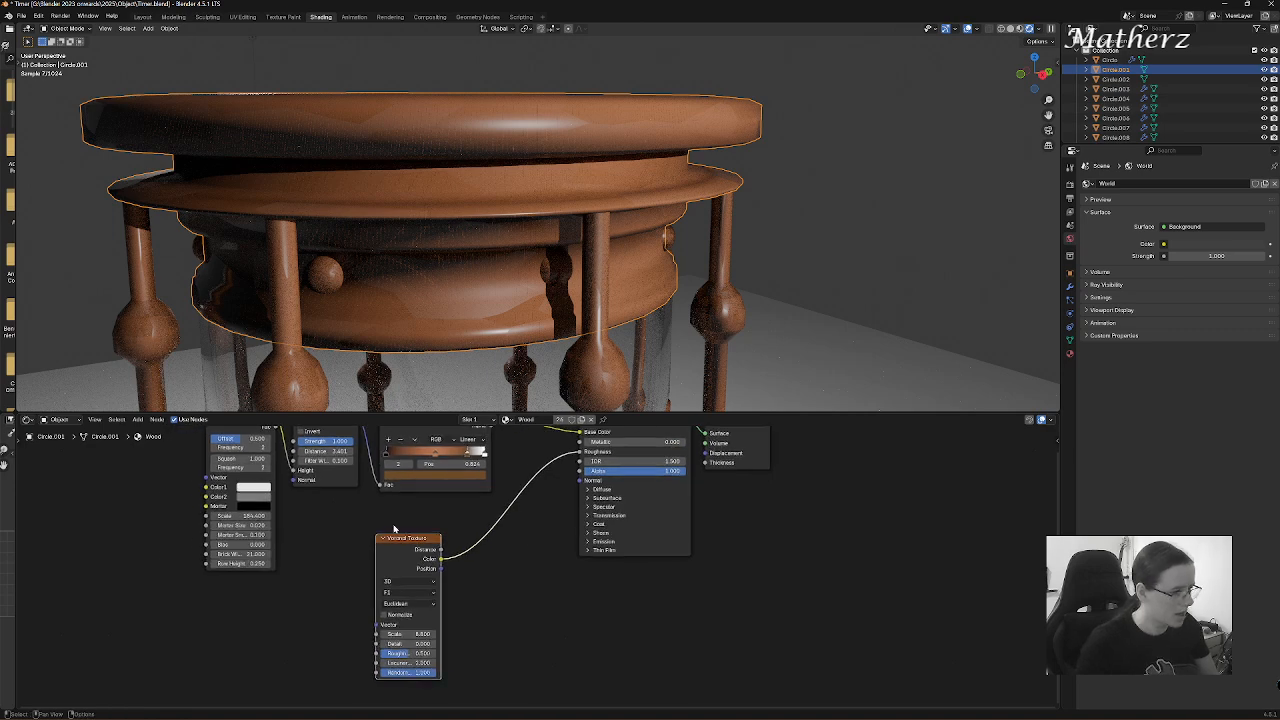
pyautogui.click(139, 420)
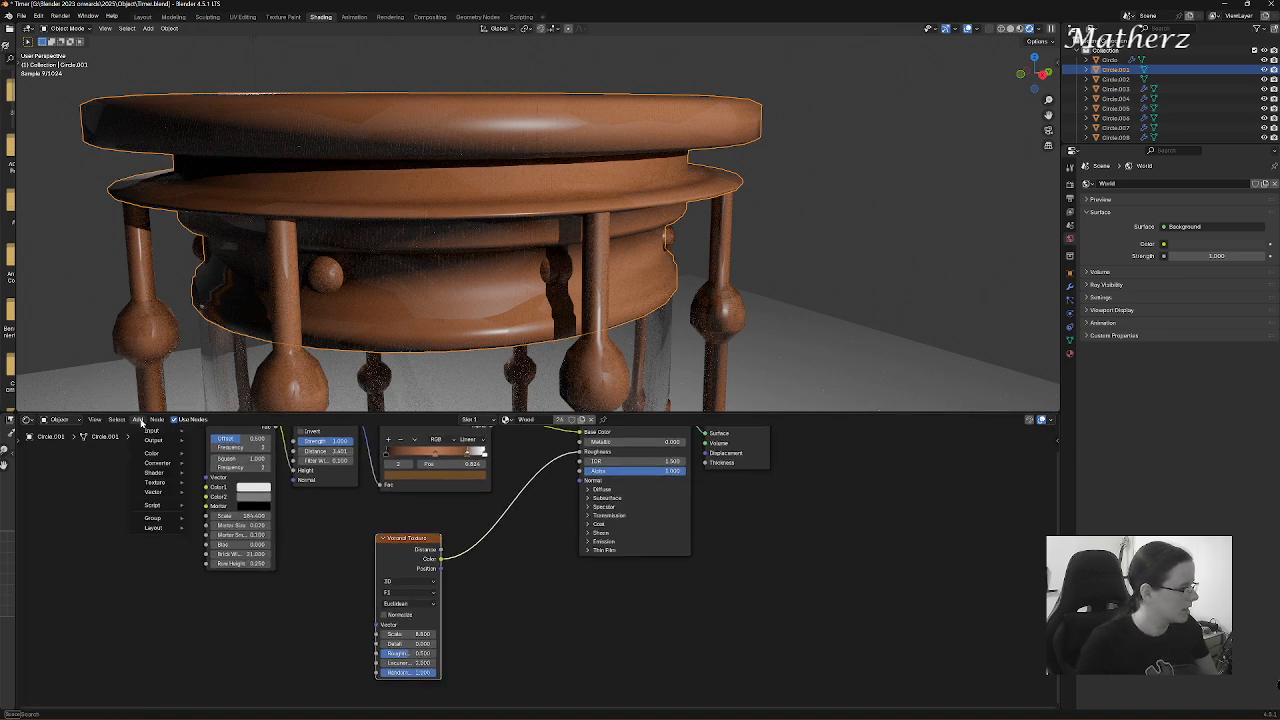
pyautogui.write('bump')
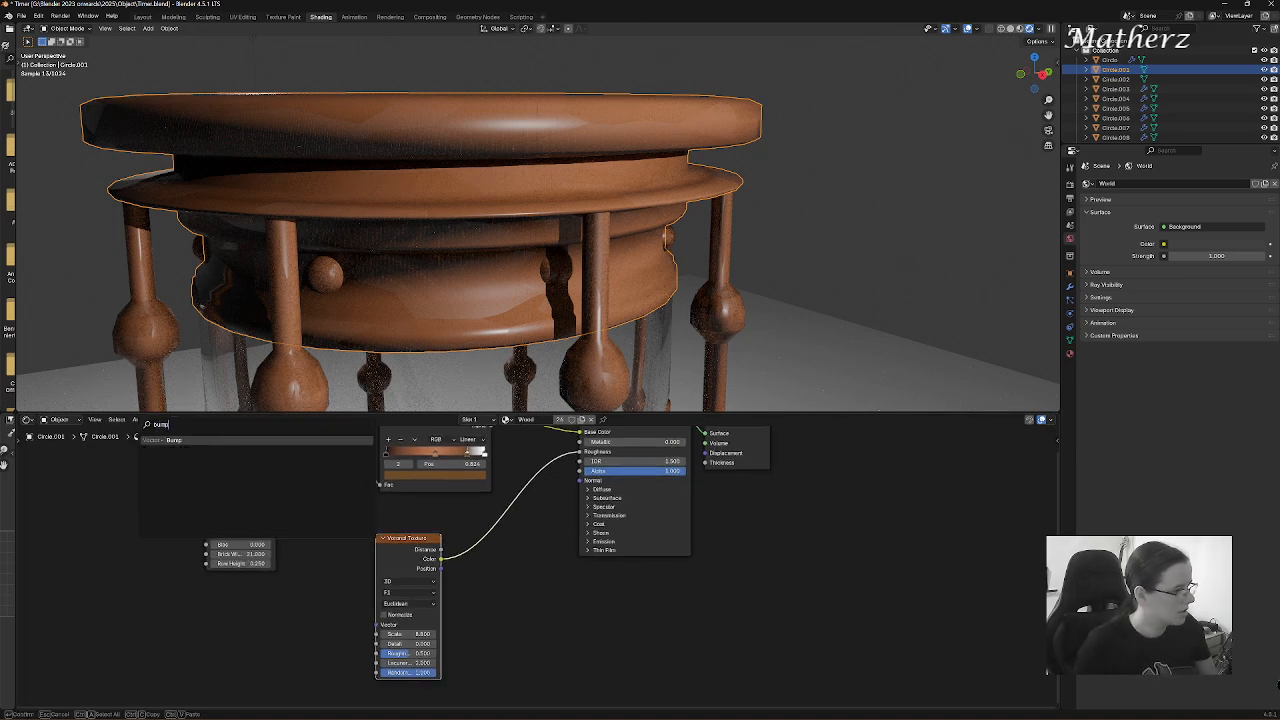
pyautogui.press('Return')
pyautogui.click(484, 549)
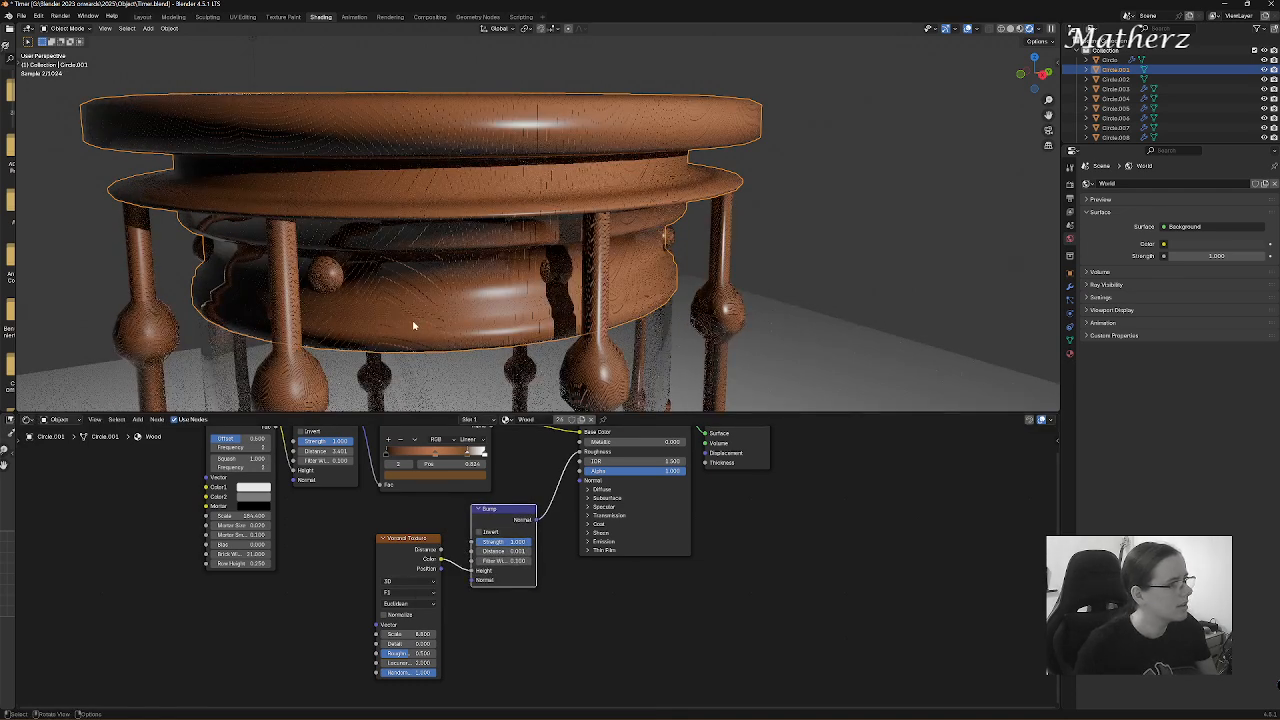
# - Check the grain on the hourglass's top face and move the Color Ramp's black stop to about 0.36
pyautogui.scroll(-8, 572, 315)
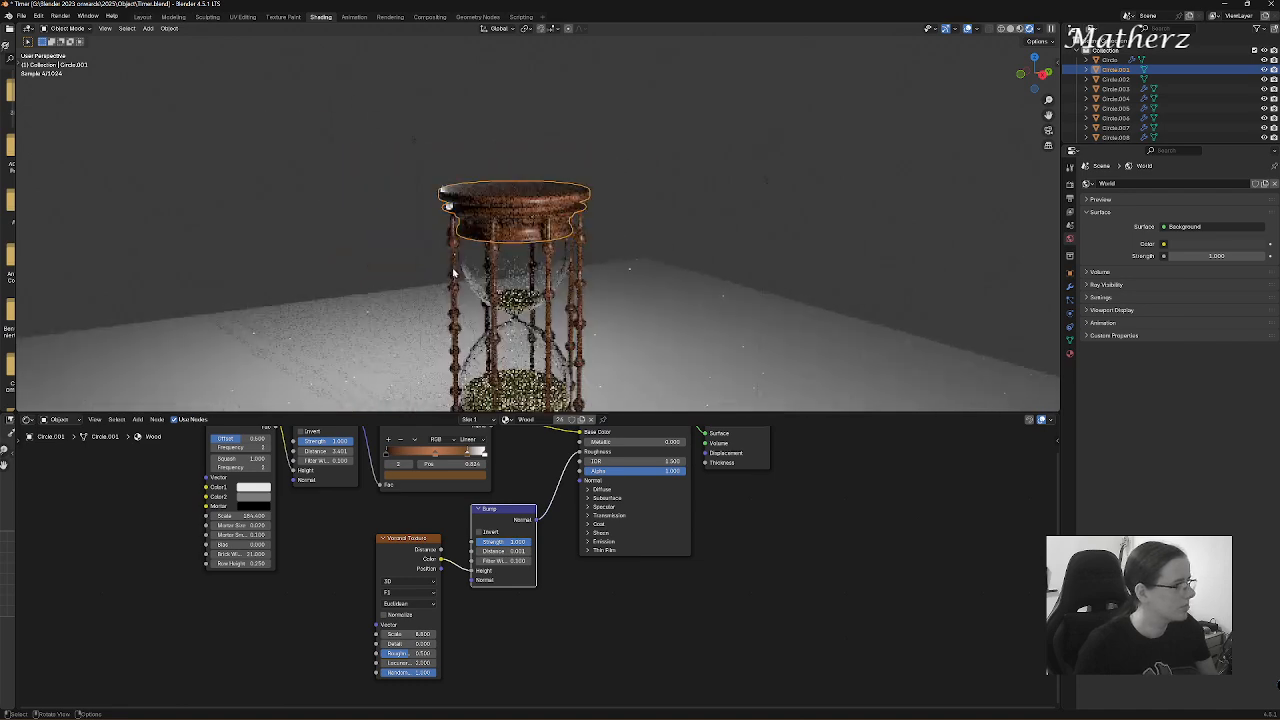
pyautogui.moveTo(545, 271)
pyautogui.mouseDown(button='middle')
pyautogui.moveTo(538, 300)
pyautogui.moveTo(524, 280)
pyautogui.mouseUp(button='middle')
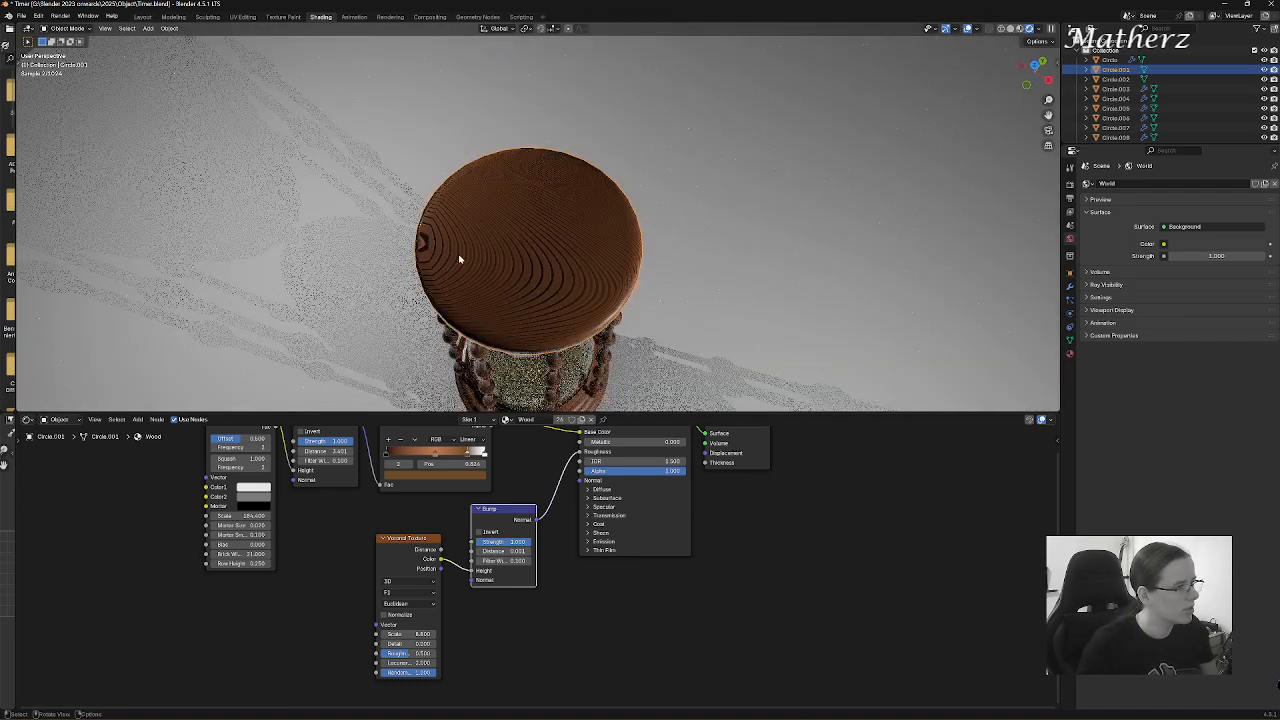
pyautogui.scroll(2, 515, 312)
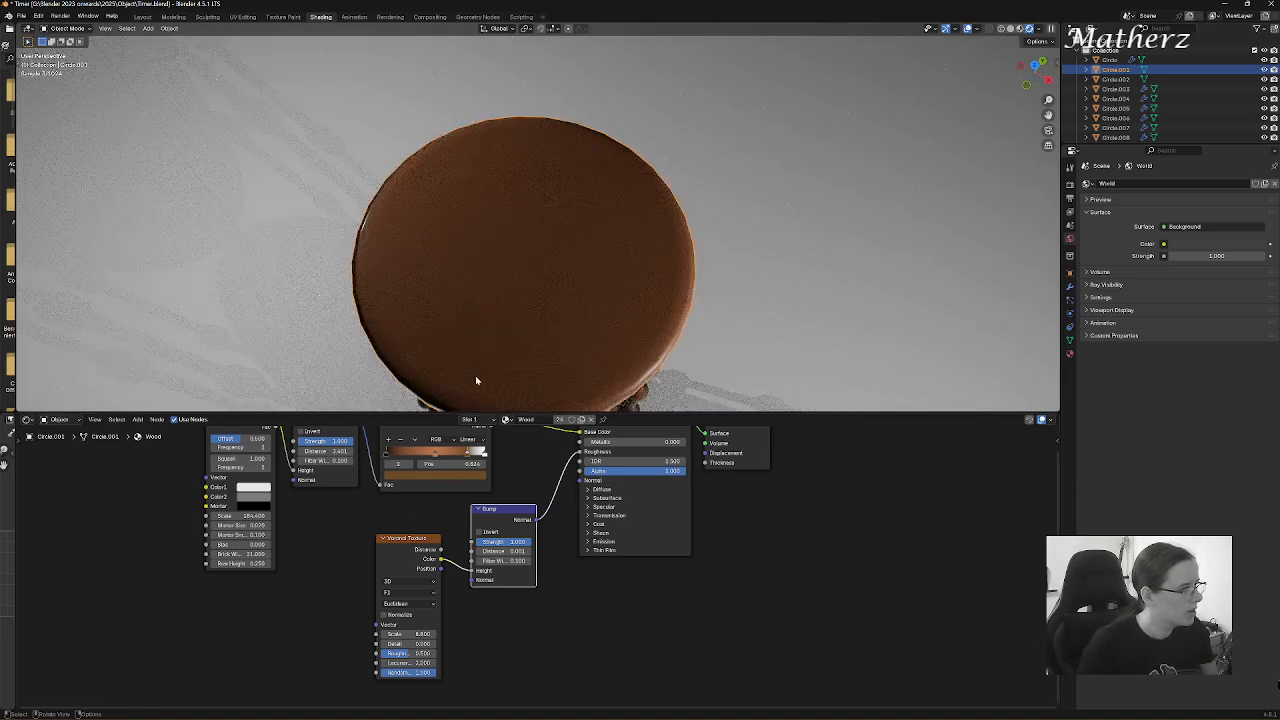
pyautogui.moveTo(386, 457); pyautogui.dragTo(423, 455)
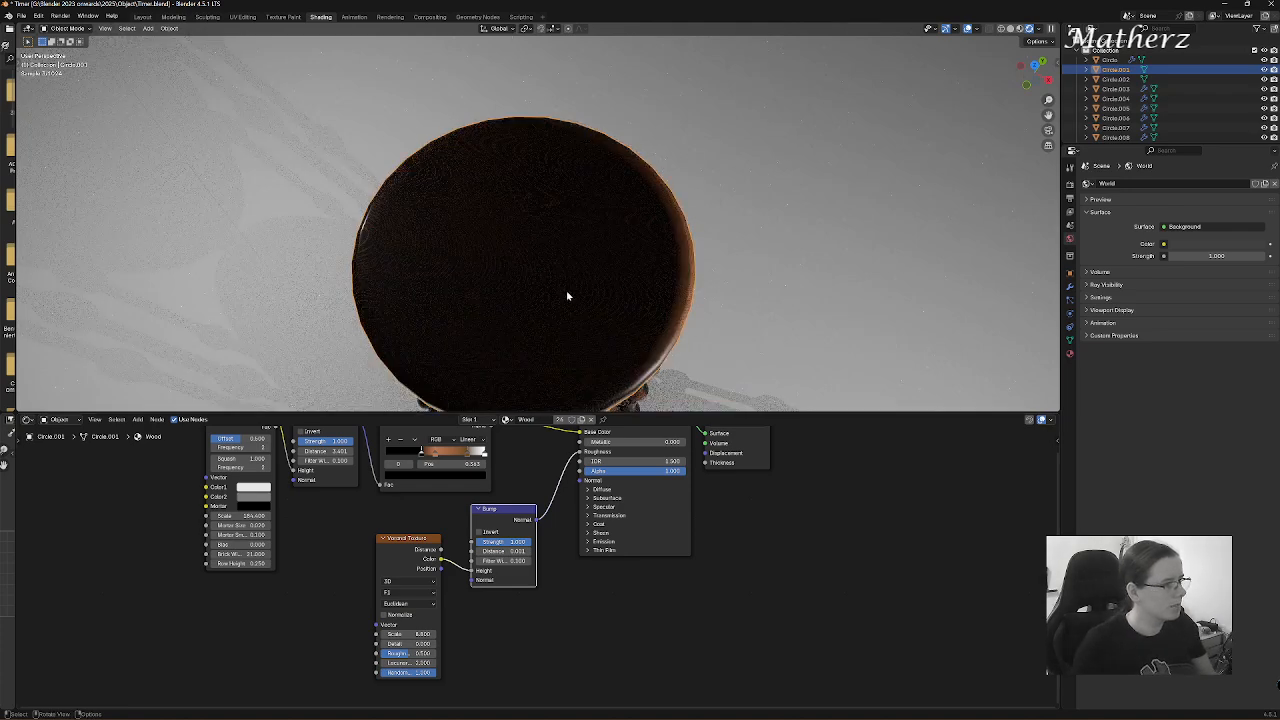
# - Move the wood Color Ramp's black stop to about 0.2 and raise the Principled BSDF's Metallic to 1.000
pyautogui.moveTo(420, 455); pyautogui.dragTo(405, 455)
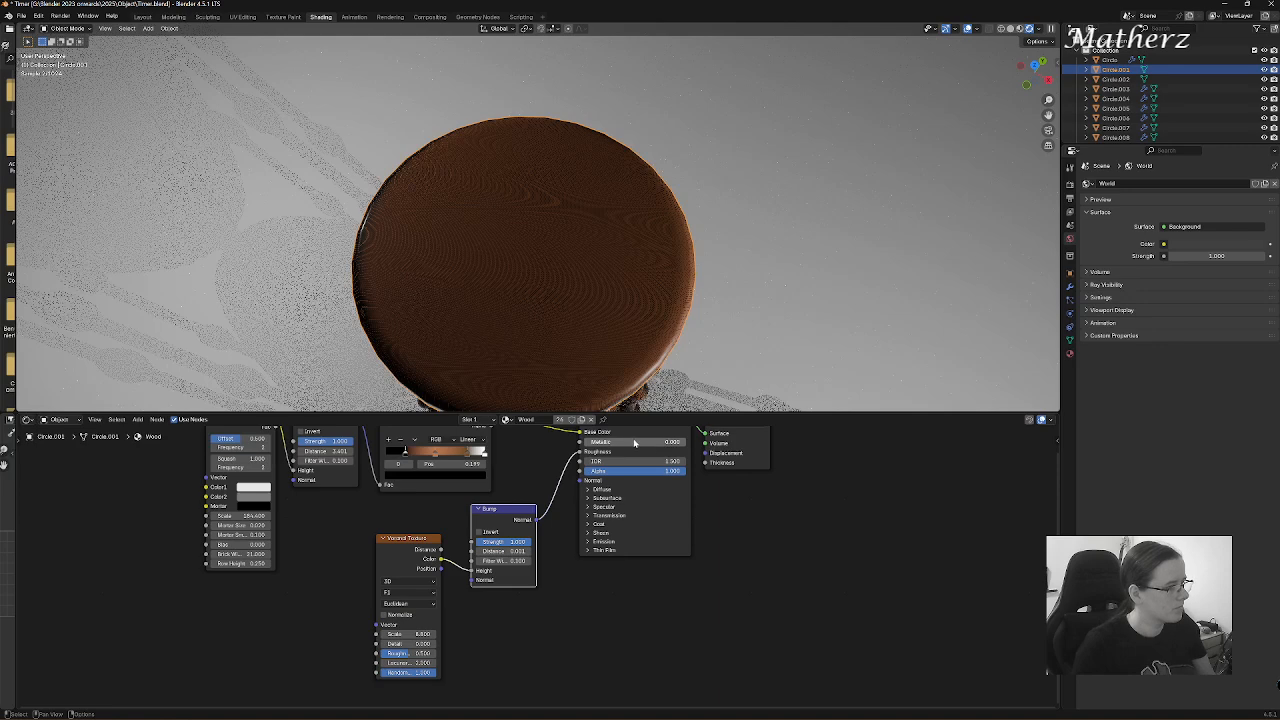
pyautogui.moveTo(601, 442); pyautogui.dragTo(686, 442)
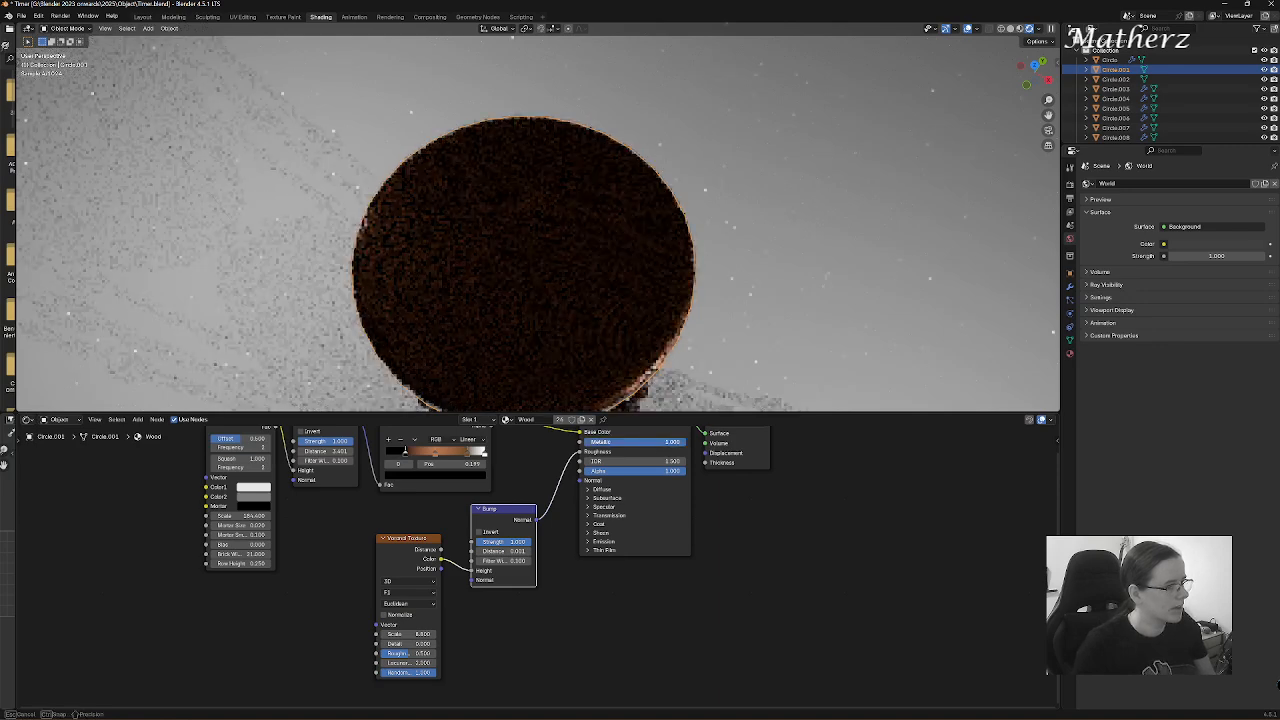
# - Check the wood on the whole hourglass and lower the Color Ramp's black stop to 0.000
pyautogui.scroll(-4, 614, 331)
pyautogui.moveTo(613, 330); pyautogui.dragTo(589, 240, button='middle')
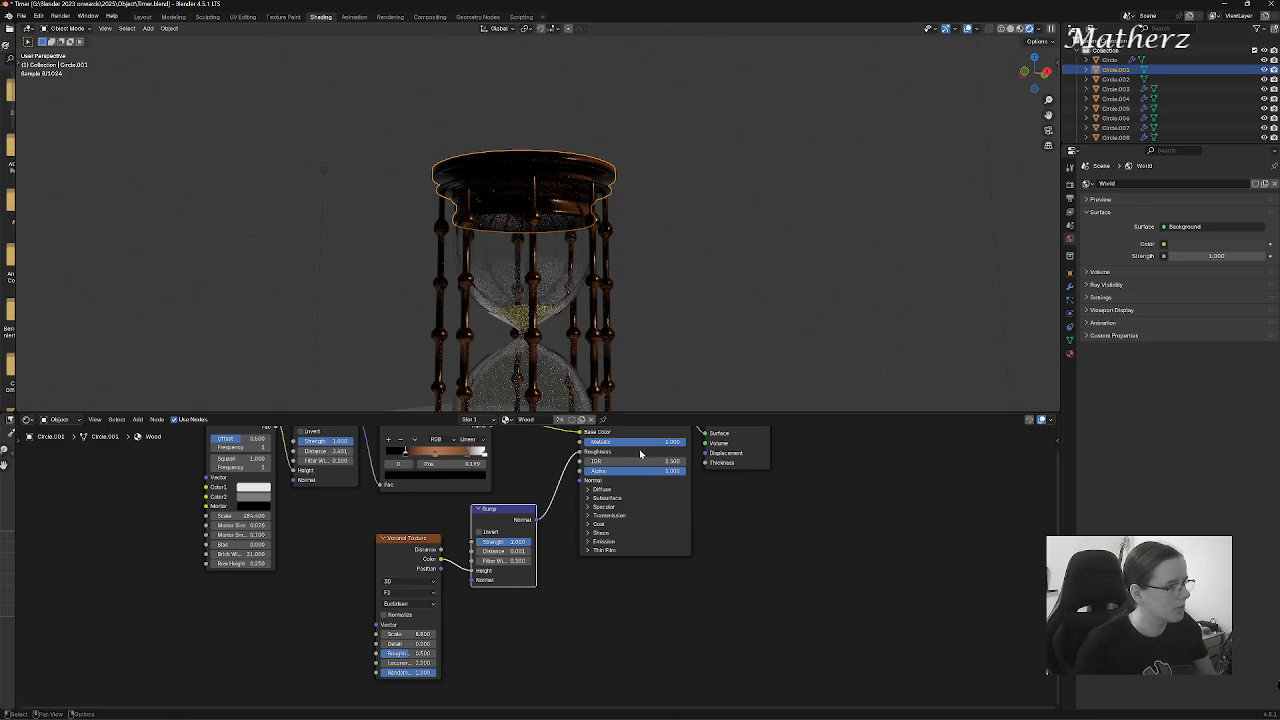
pyautogui.scroll(-2, 513, 322)
pyautogui.moveTo(512, 322); pyautogui.dragTo(554, 318, button='middle')
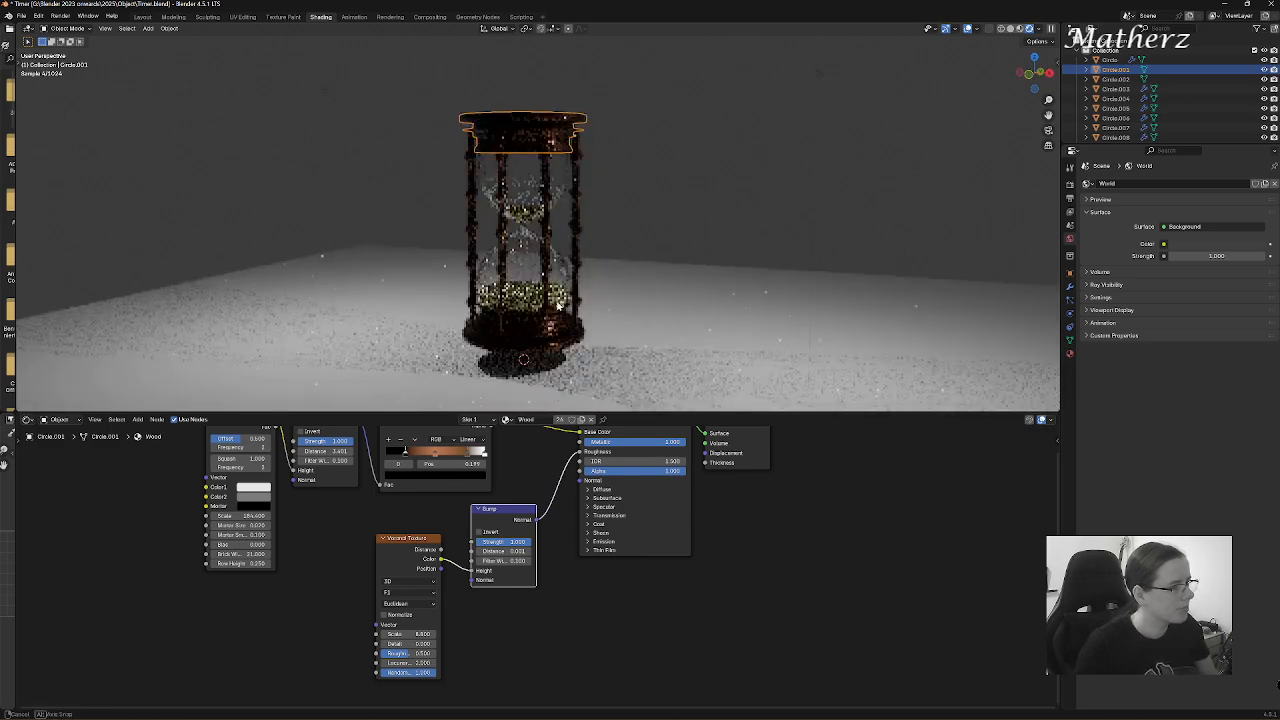
pyautogui.scroll(1, 549, 310)
pyautogui.scroll(3, 552, 311)
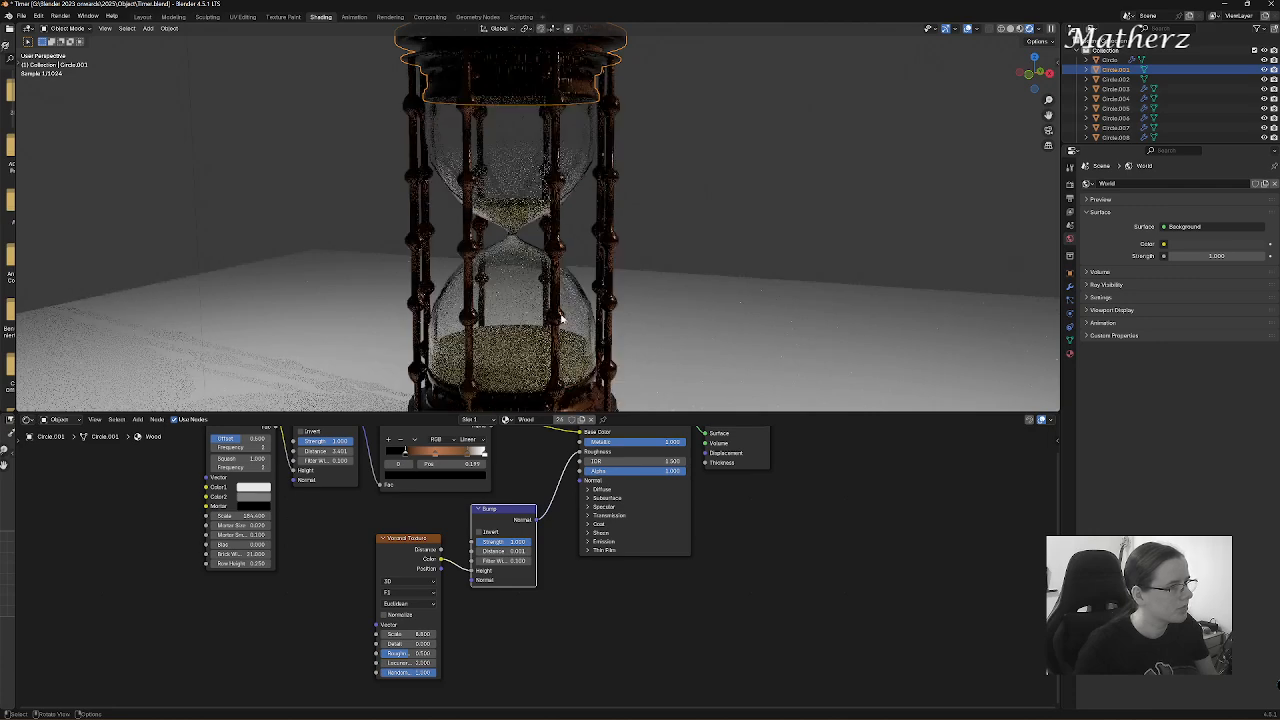
pyautogui.moveTo(405, 455); pyautogui.dragTo(399, 453)
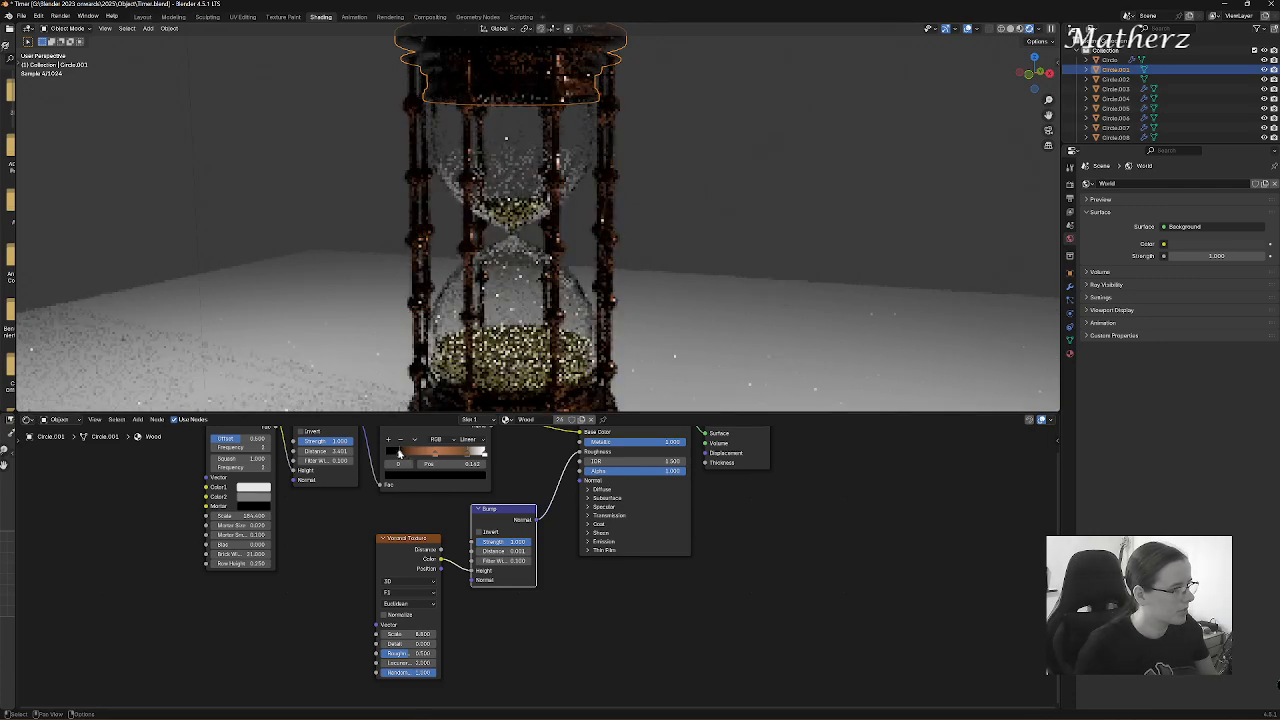
pyautogui.moveTo(393, 451); pyautogui.dragTo(390, 450)
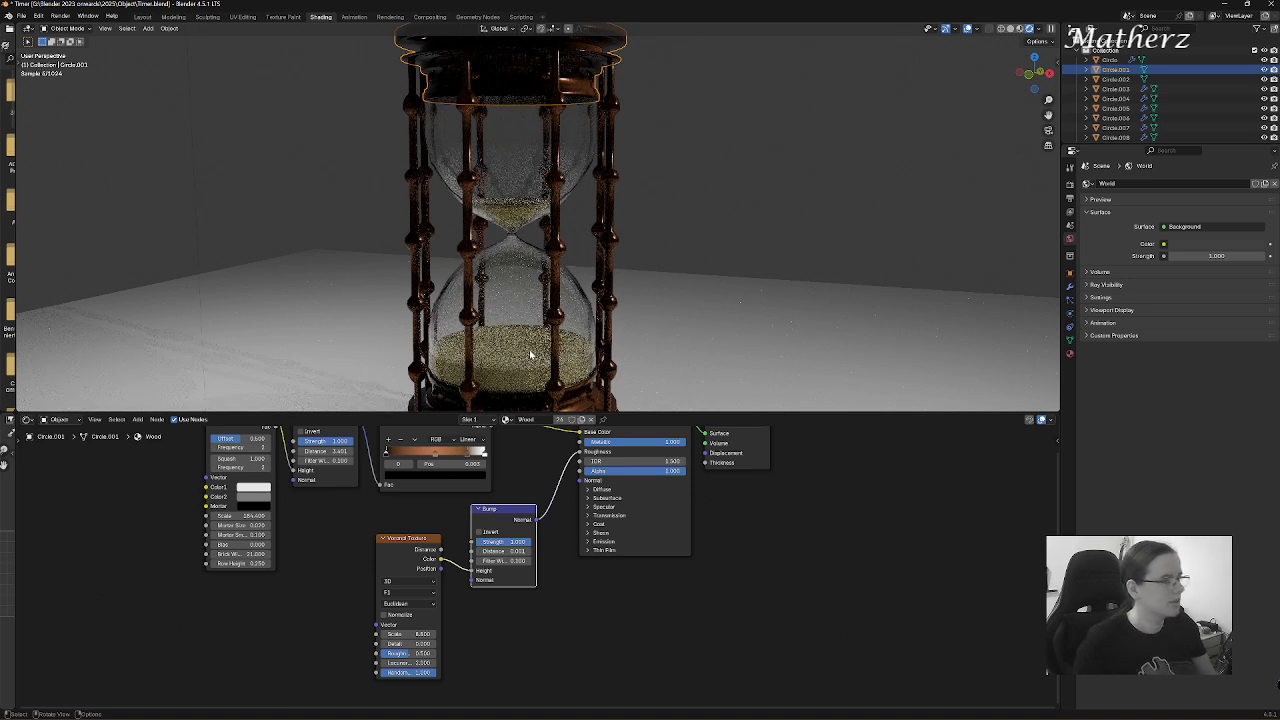
# - Add a Noise Texture to the lower sand's material and connect its Color to the Principled BSDF's Base Color
pyautogui.click(531, 354)
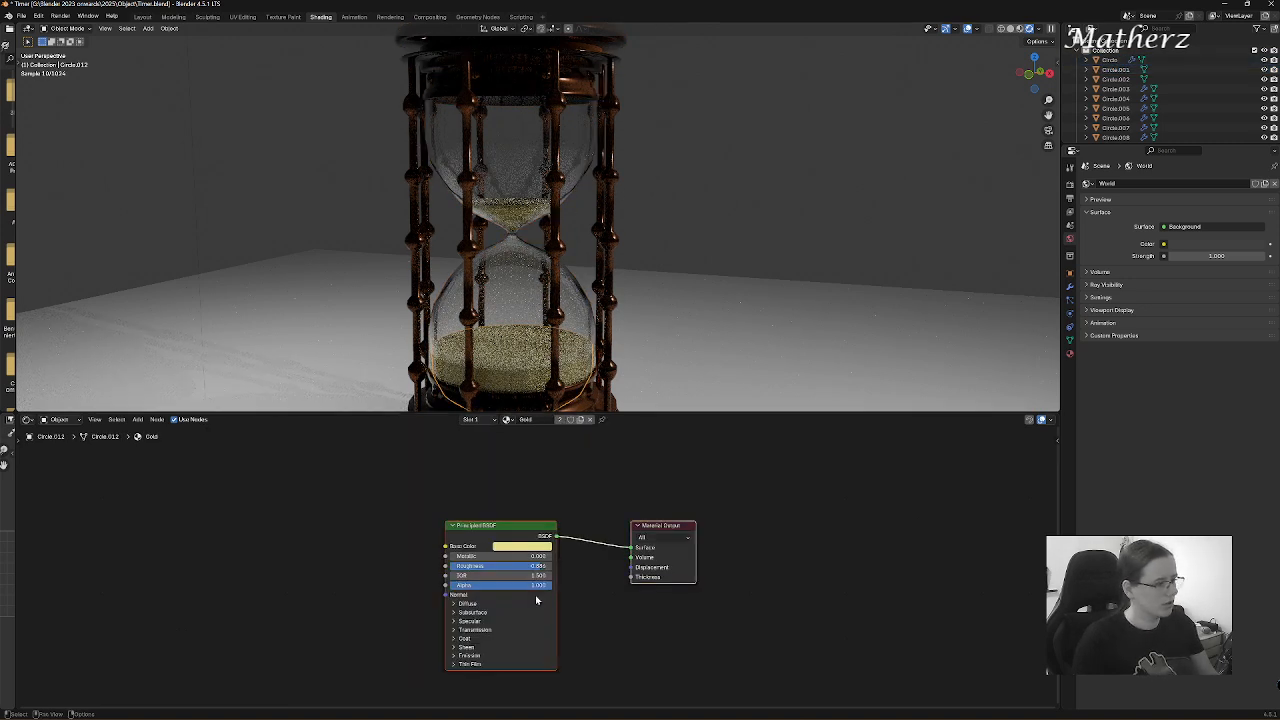
pyautogui.click(138, 420)
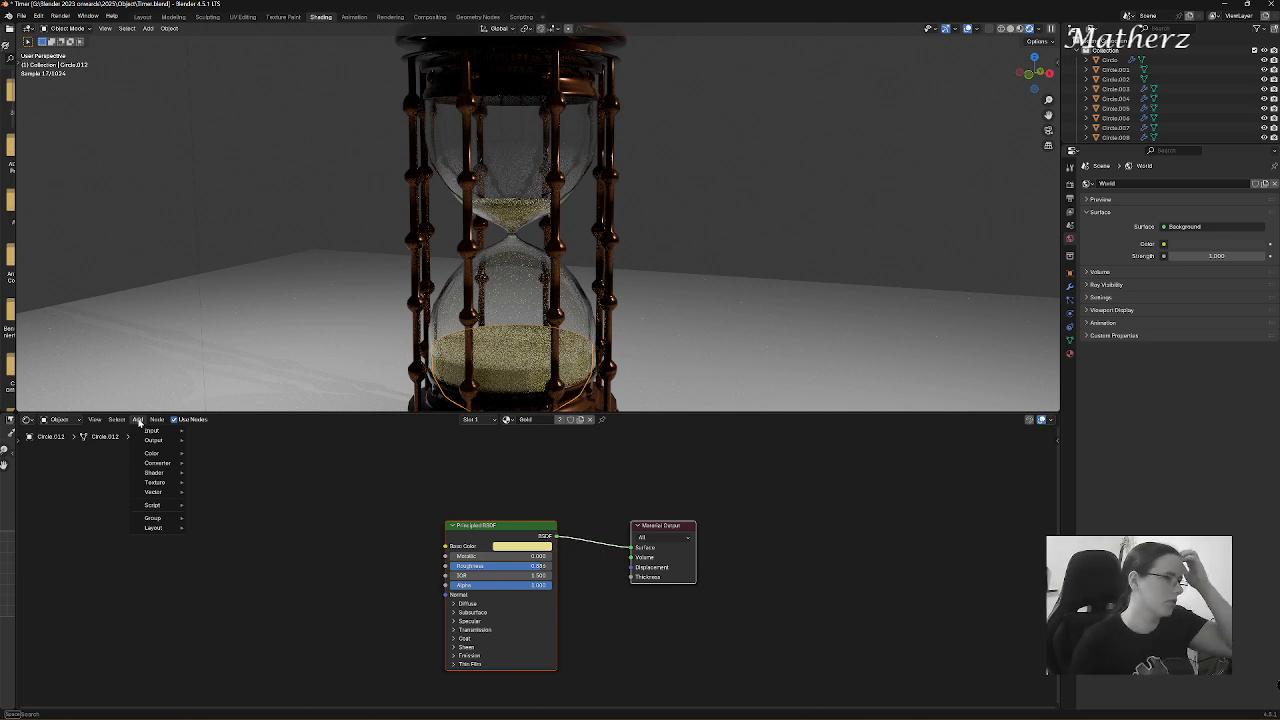
pyautogui.write('noise')
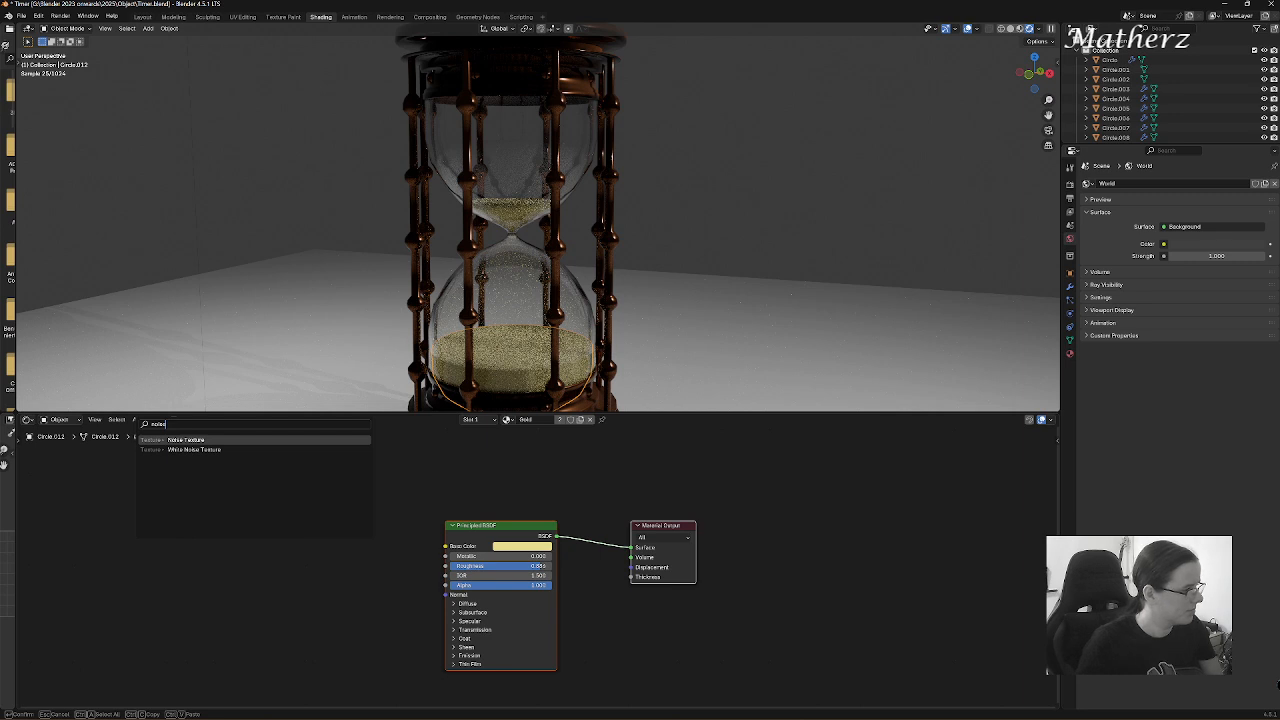
pyautogui.press('Return')
pyautogui.click(313, 527)
pyautogui.moveTo(324, 530); pyautogui.dragTo(445, 546)
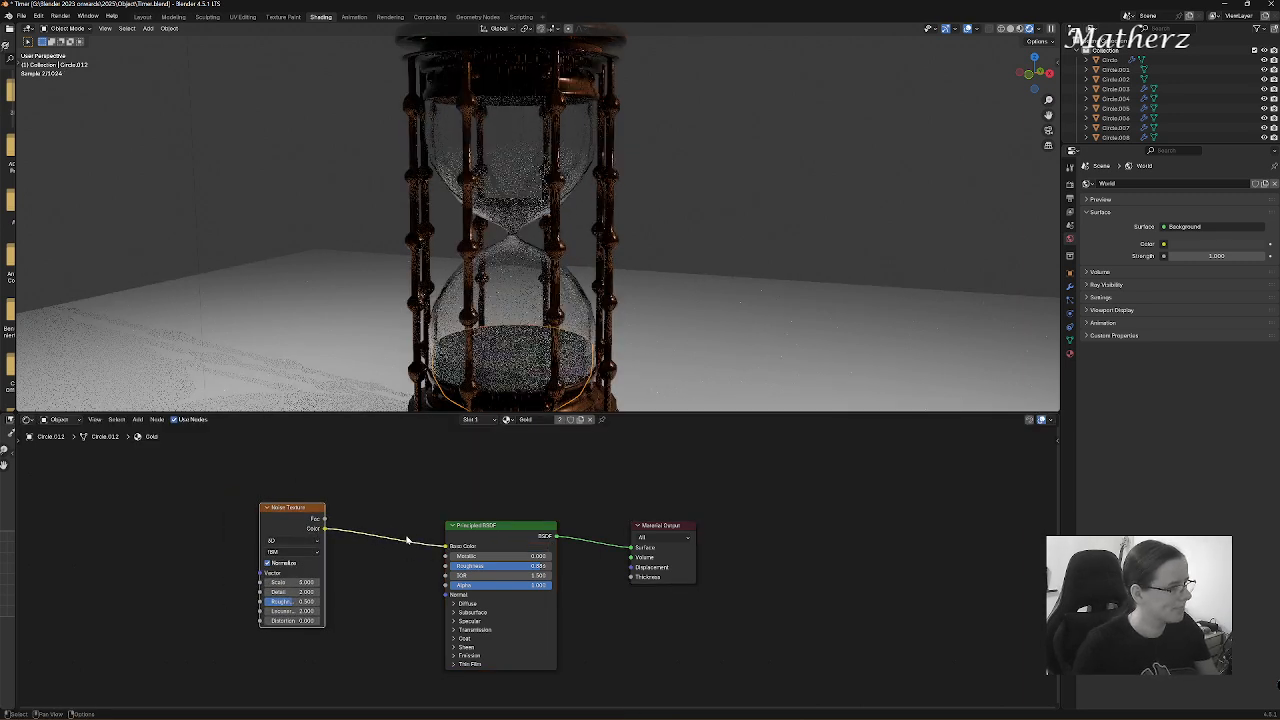
# - Raise the Noise Texture's Scale to several hundred, with Detail and Lacunarity at 0 and Distortion at about -489
pyautogui.moveTo(311, 506); pyautogui.dragTo(292, 520)
pyautogui.moveTo(269, 596); pyautogui.dragTo(300, 596)
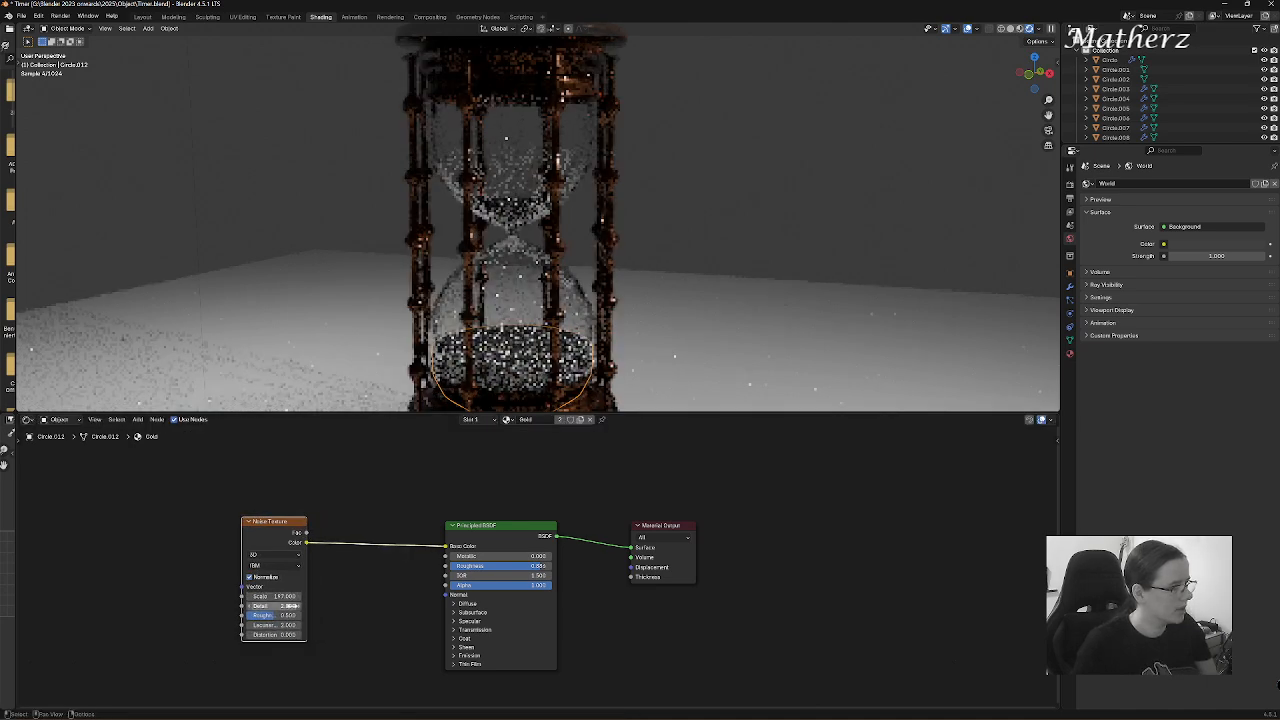
pyautogui.scroll(3, 575, 320)
pyautogui.keyDown('shift'); pyautogui.moveTo(555, 357); pyautogui.dragTo(569, 120, button='middle'); pyautogui.keyUp('shift')
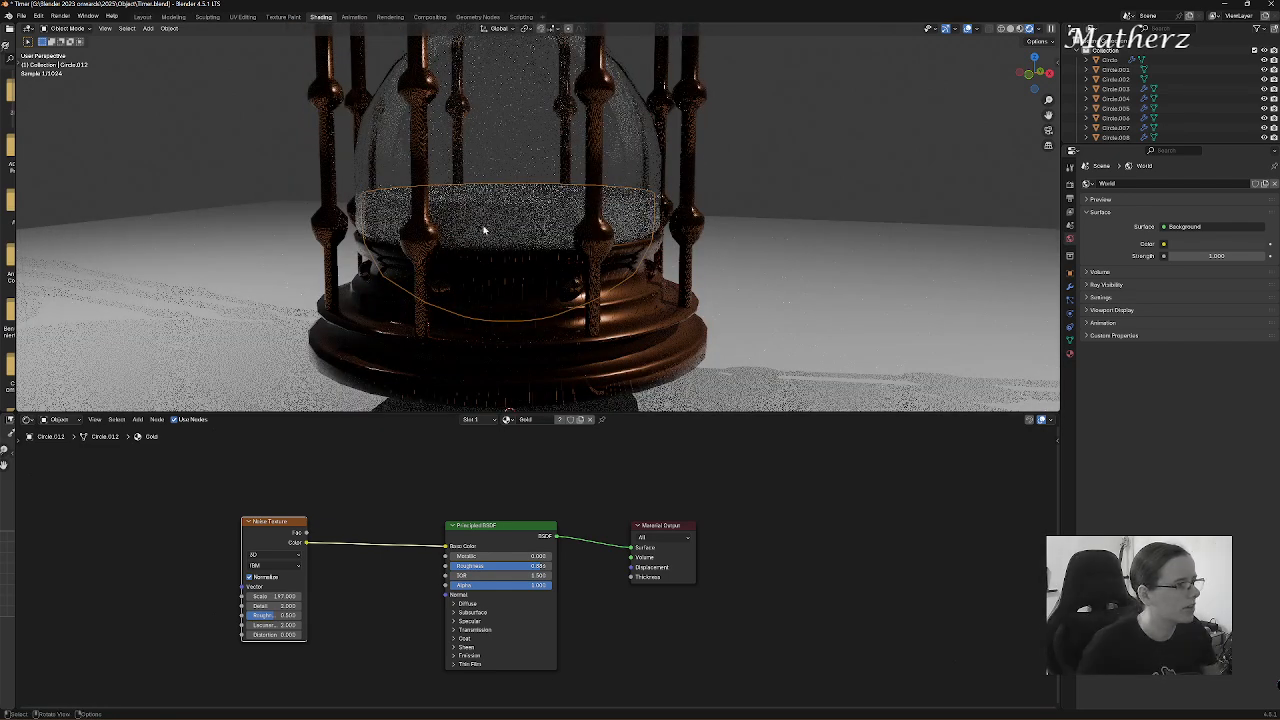
pyautogui.moveTo(285, 595); pyautogui.dragTo(200, 596)
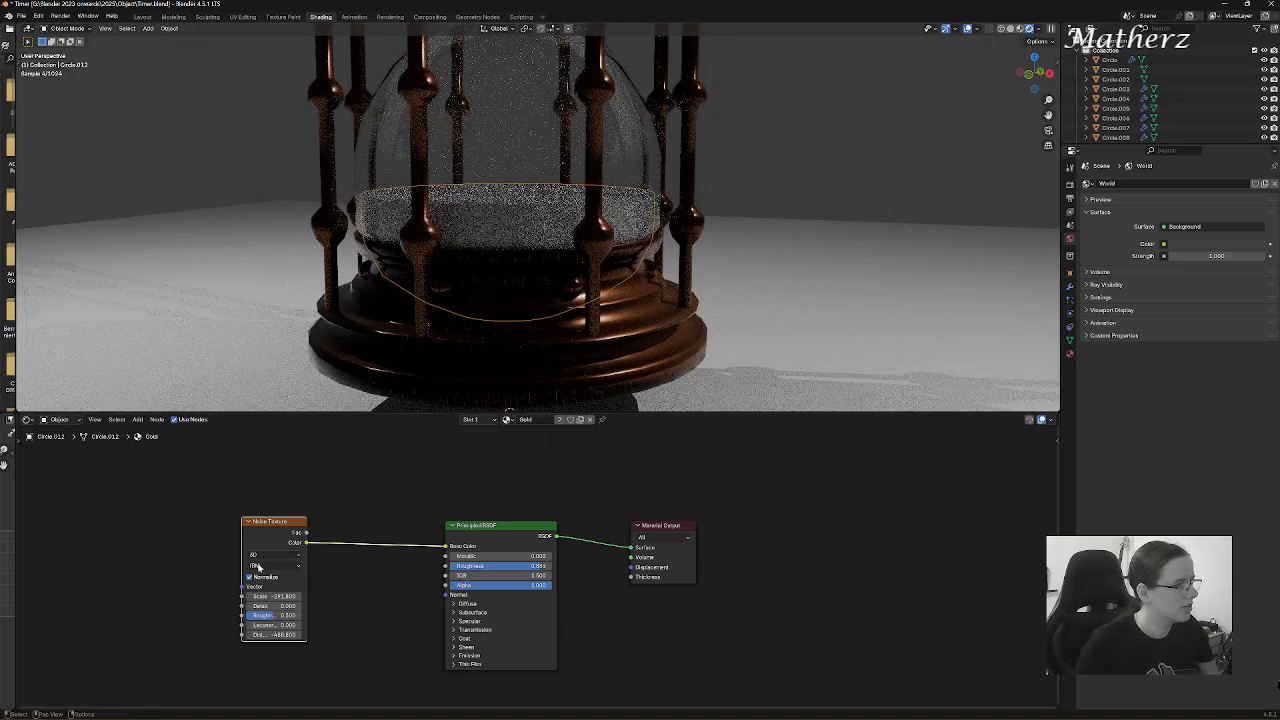
pyautogui.moveTo(272, 596); pyautogui.dragTo(324, 596)
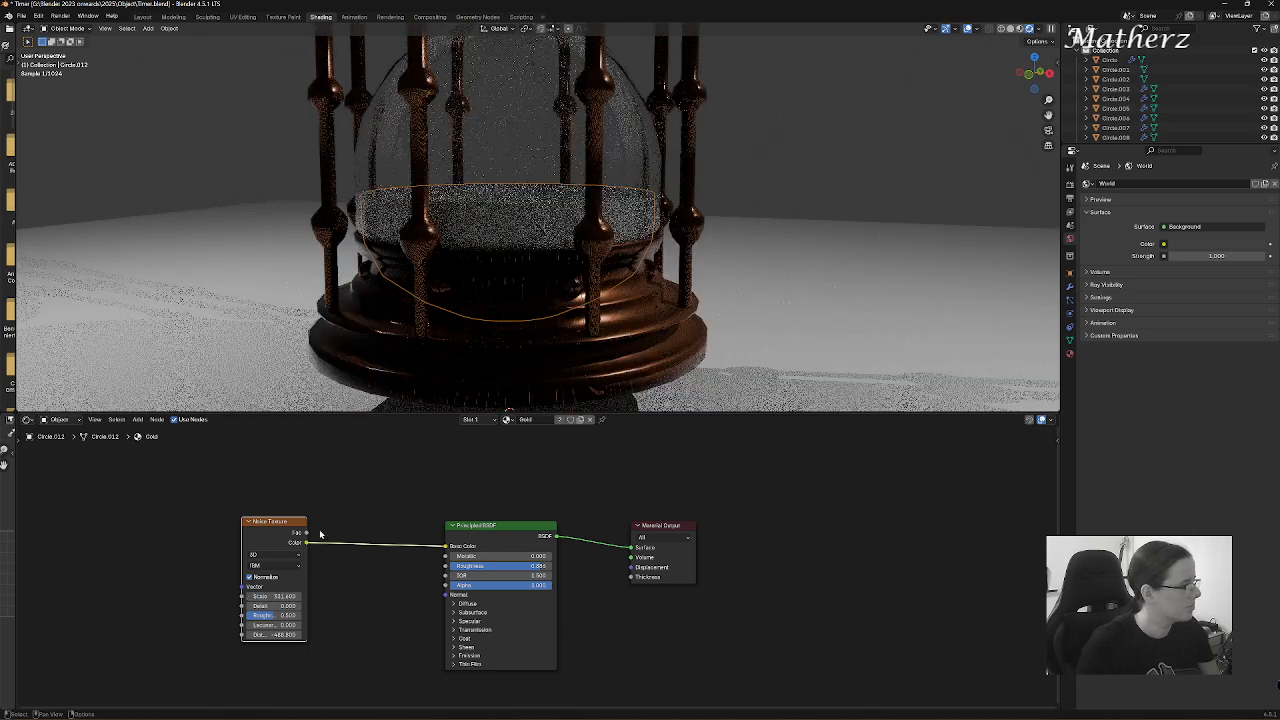
# - Make room beside the Noise Texture and insert a Color Ramp between it and the Principled BSDF's Base Color
pyautogui.moveTo(297, 523); pyautogui.dragTo(205, 527)
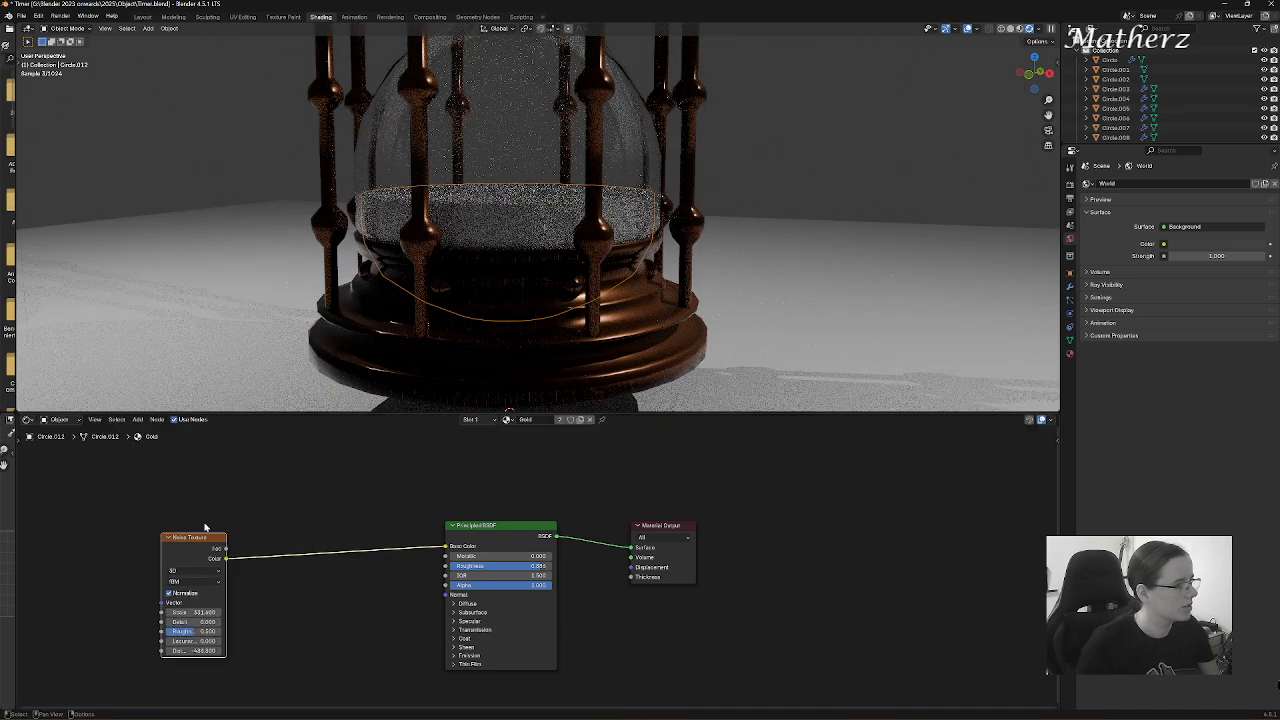
pyautogui.click(138, 420)
pyautogui.write('col')
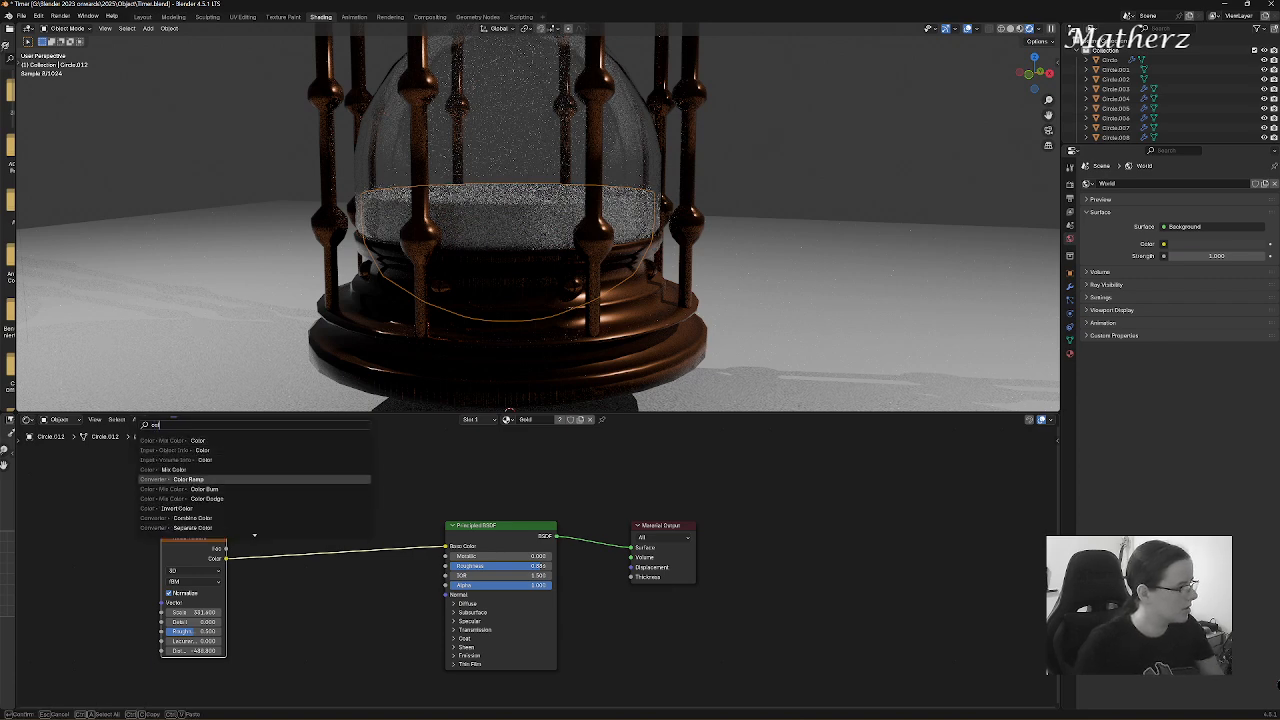
pyautogui.press('Return')
pyautogui.click(319, 583)
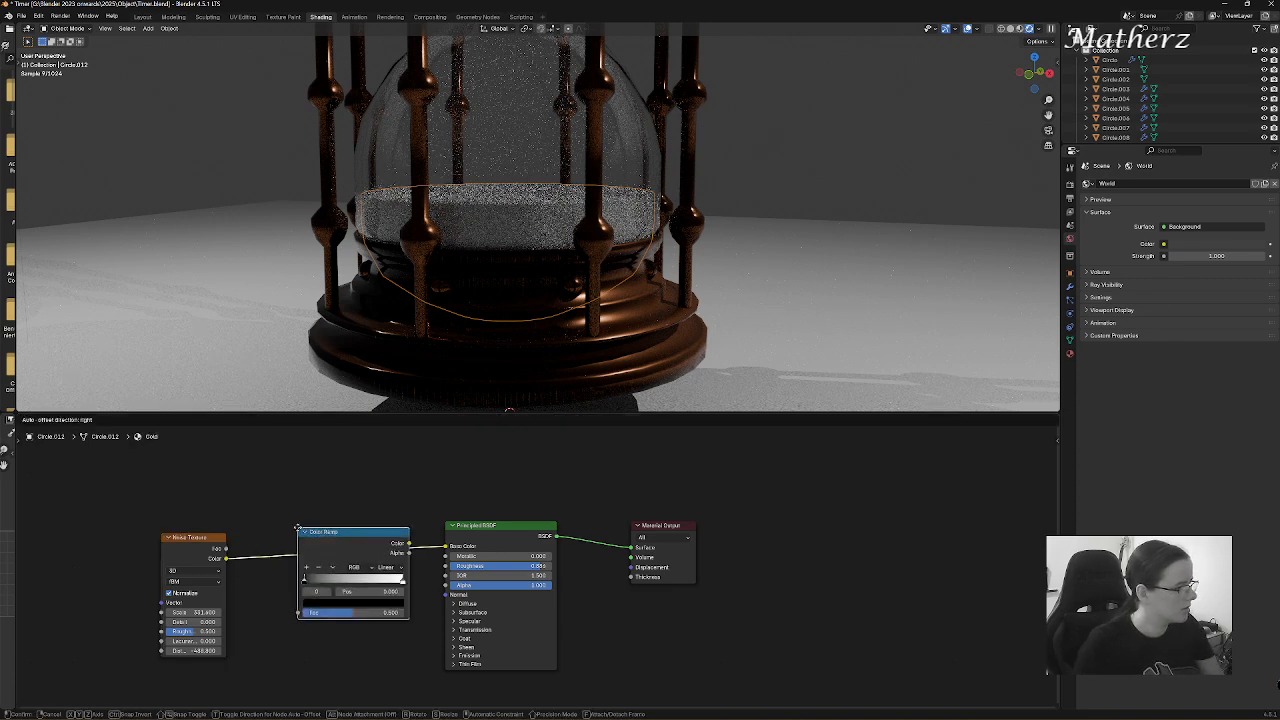
# - Add a middle stop at 0.500 to the sand's Color Ramp and color it bright golden orange
pyautogui.click(305, 568)
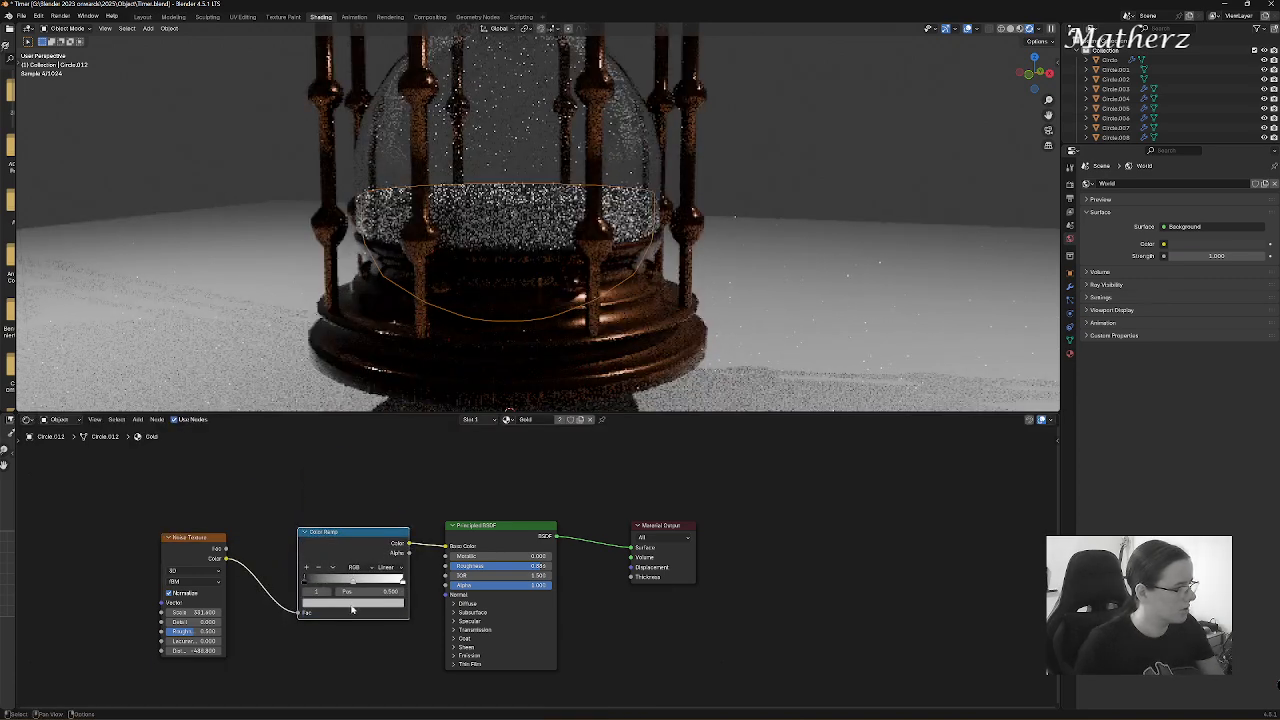
pyautogui.click(352, 603)
pyautogui.moveTo(332, 508); pyautogui.dragTo(325, 510)
pyautogui.click(375, 483)
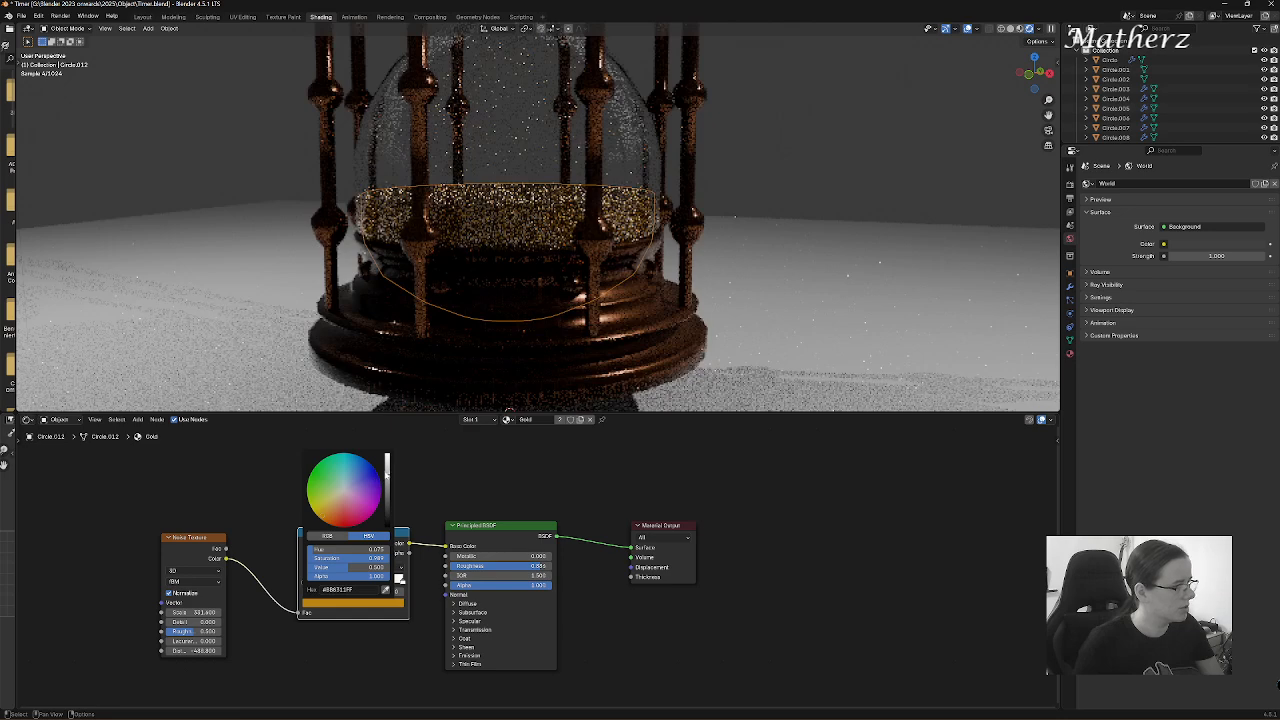
pyautogui.moveTo(387, 475); pyautogui.dragTo(387, 457)
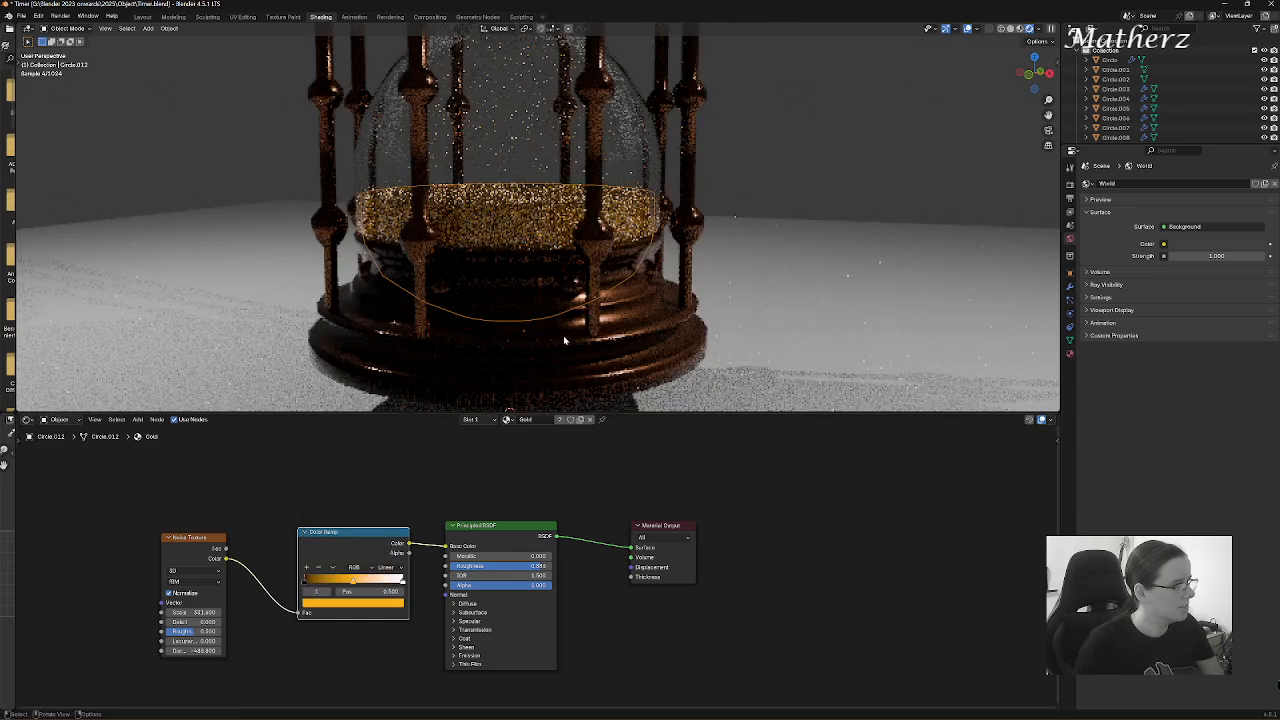
# - Move the sand ramp's black stop close to the orange one, place the orange stop at about 0.41 and lighten its color
pyautogui.click(308, 581)
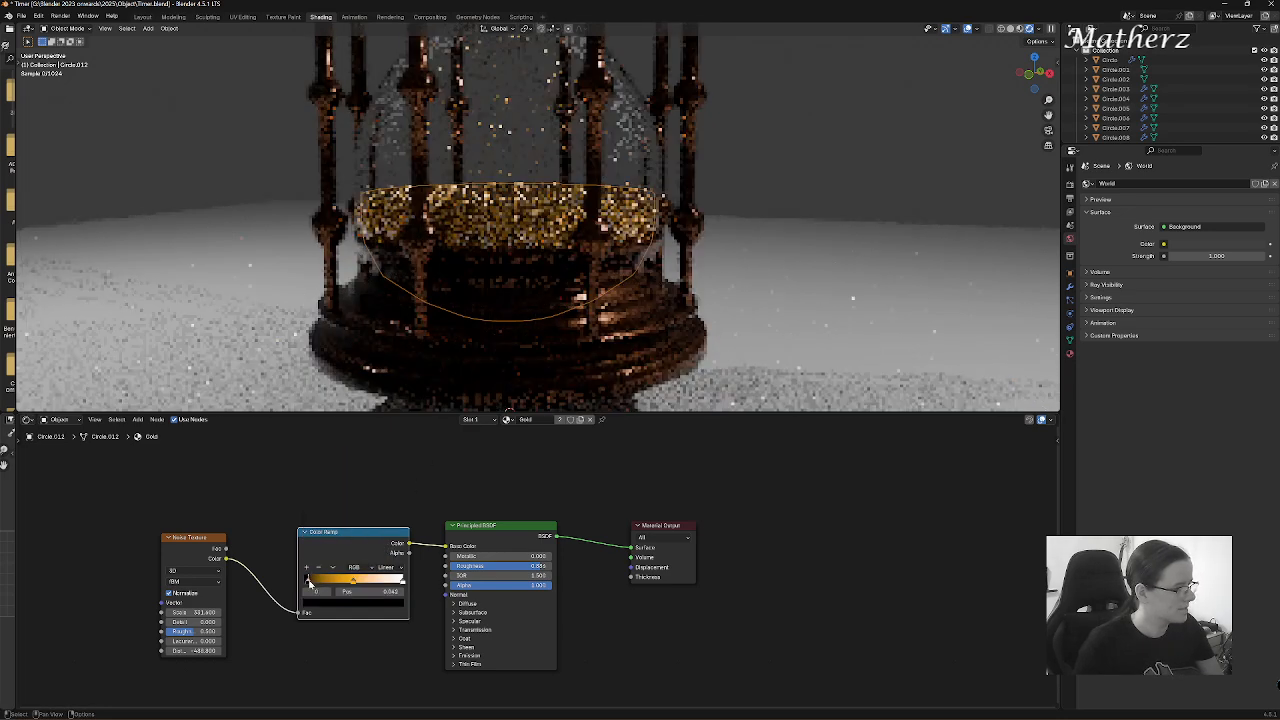
pyautogui.moveTo(339, 585)
pyautogui.mouseDown()
pyautogui.moveTo(396, 583)
pyautogui.moveTo(345, 583)
pyautogui.mouseUp()
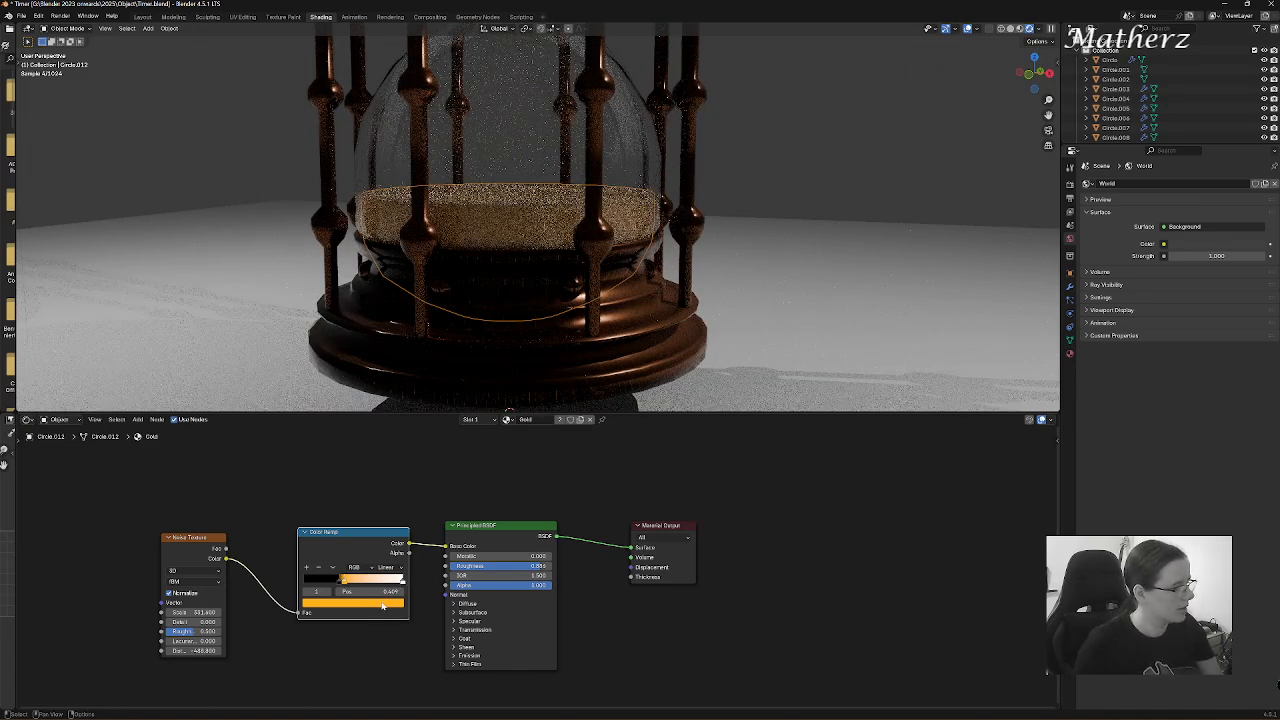
pyautogui.click(382, 605)
pyautogui.moveTo(333, 519); pyautogui.dragTo(326, 507)
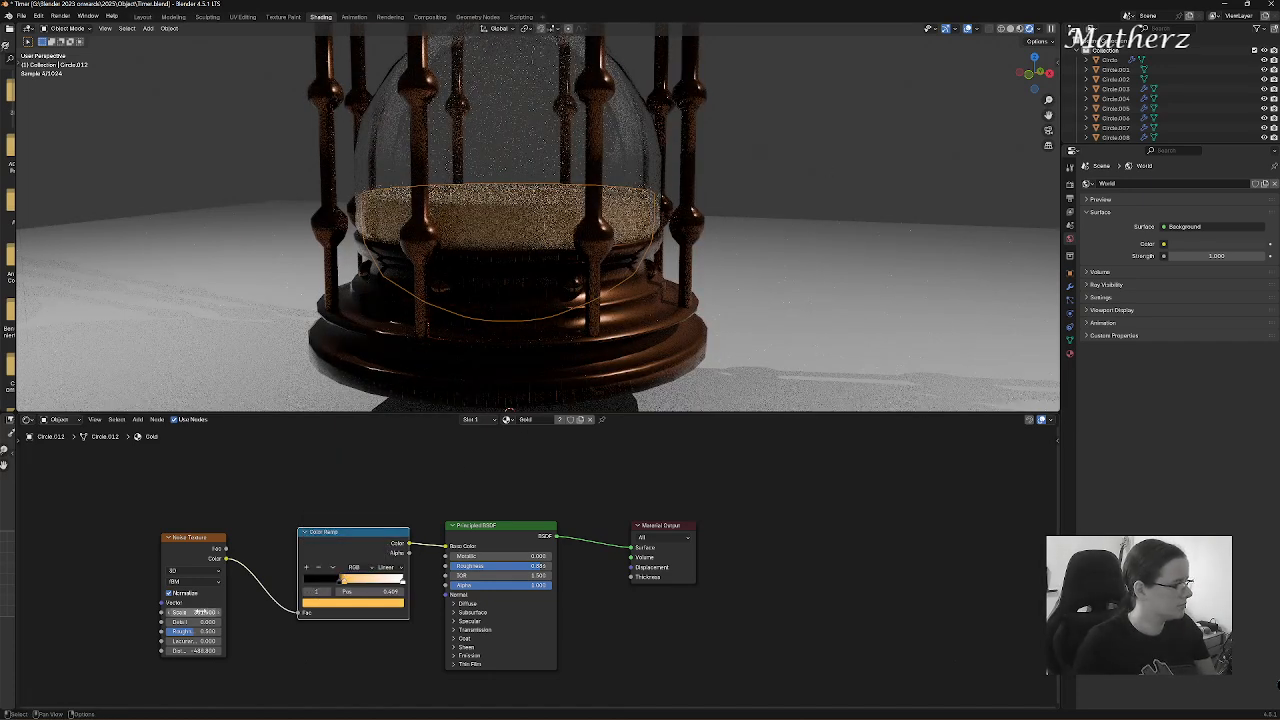
# - Readjust the sand Noise Texture's Scale and move the Noise Texture and Color Ramp nodes up to free space below
pyautogui.moveTo(200, 611); pyautogui.dragTo(230, 611)
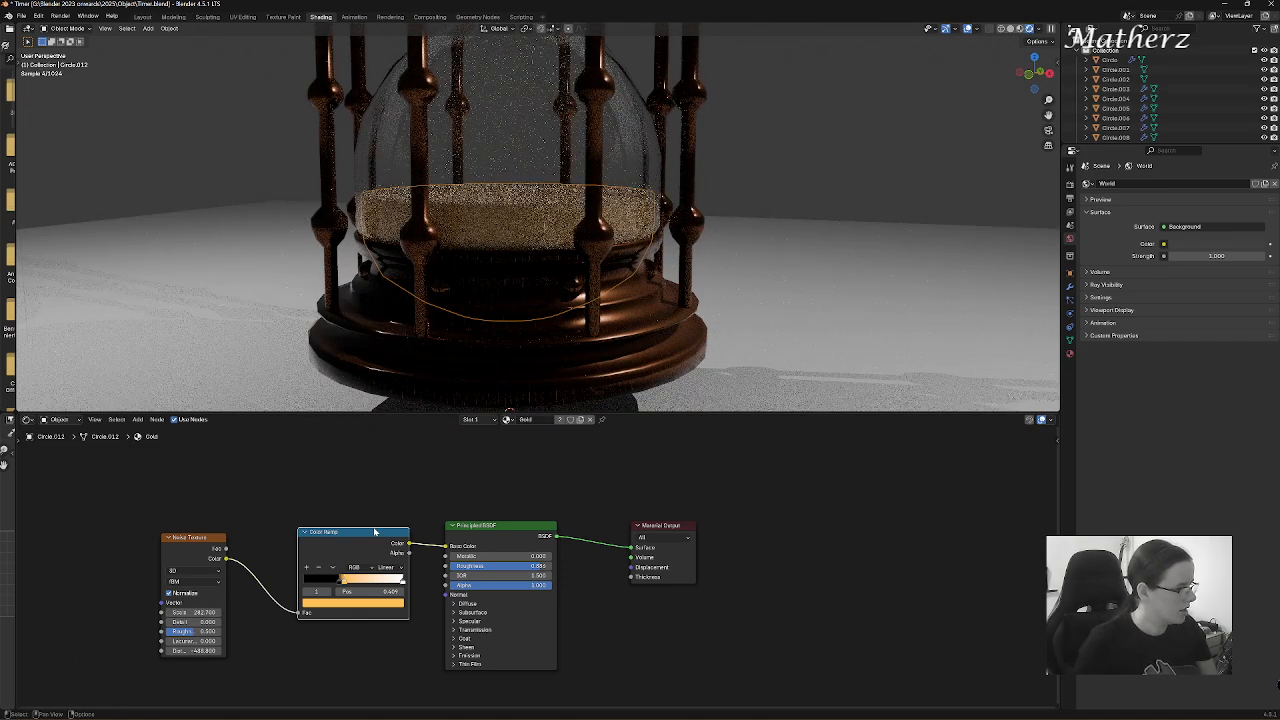
pyautogui.moveTo(374, 531); pyautogui.dragTo(354, 479)
pyautogui.moveTo(213, 540); pyautogui.dragTo(216, 479)
# - Add a second Noise Texture below the Color Ramp and connect its Color to the Principled BSDF's Roughness
pyautogui.click(138, 418)
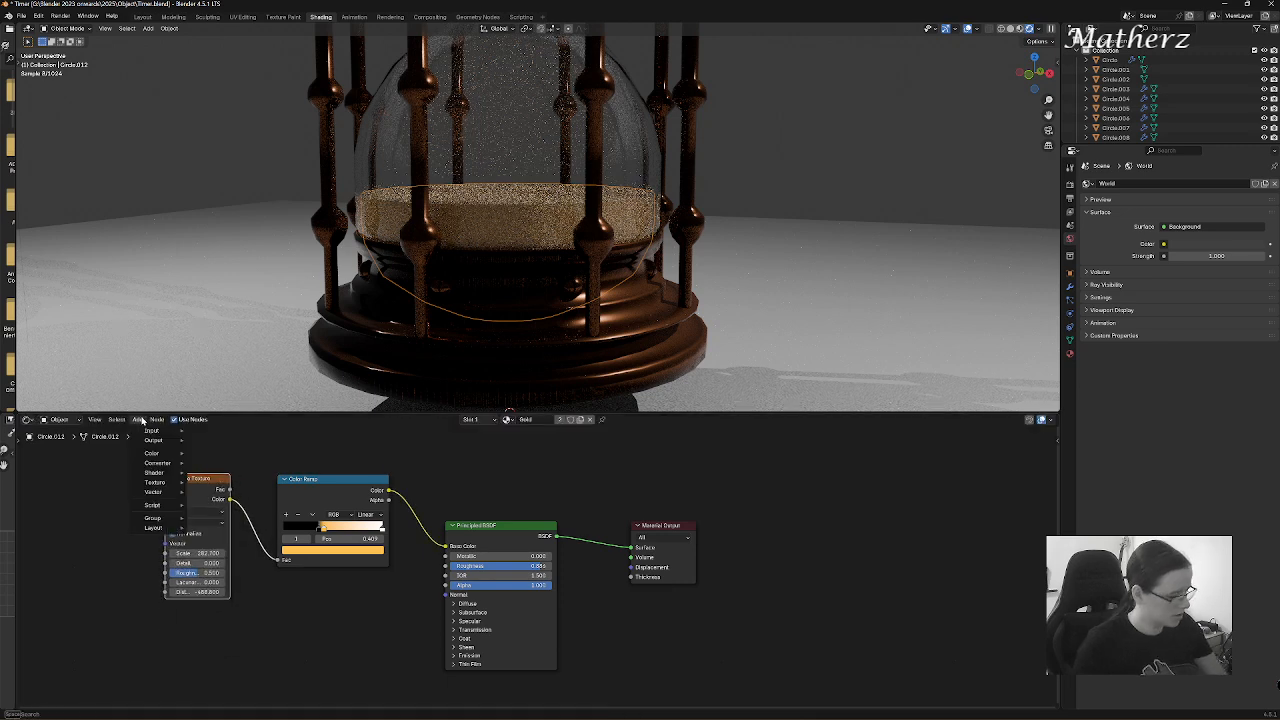
pyautogui.write('noi')
pyautogui.press('Return')
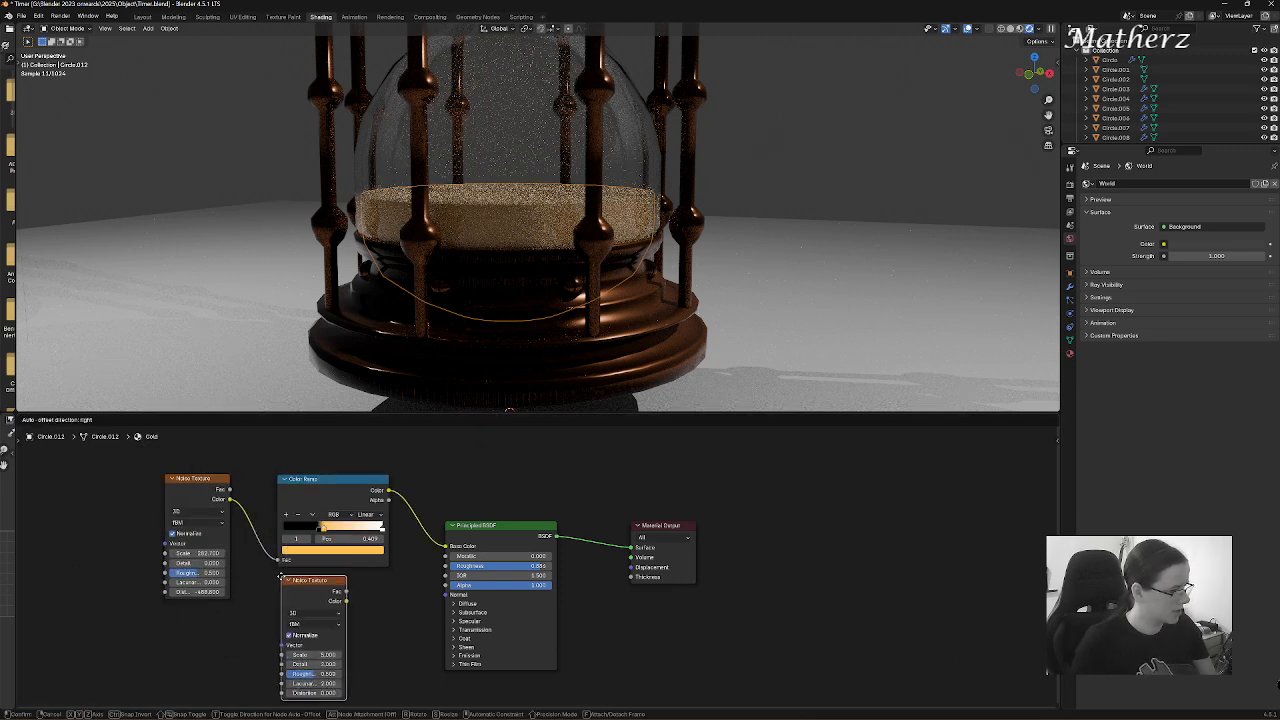
pyautogui.click(335, 612)
pyautogui.moveTo(339, 604); pyautogui.dragTo(362, 606)
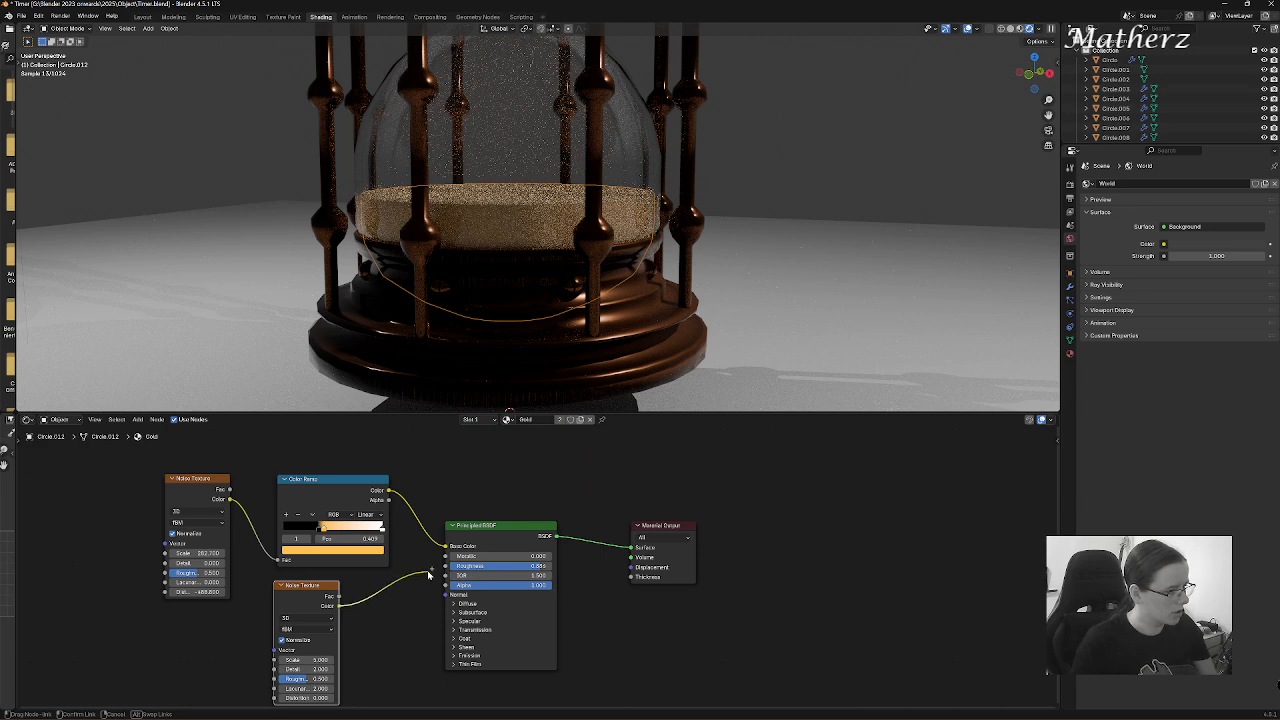
pyautogui.moveTo(428, 574); pyautogui.dragTo(446, 565)
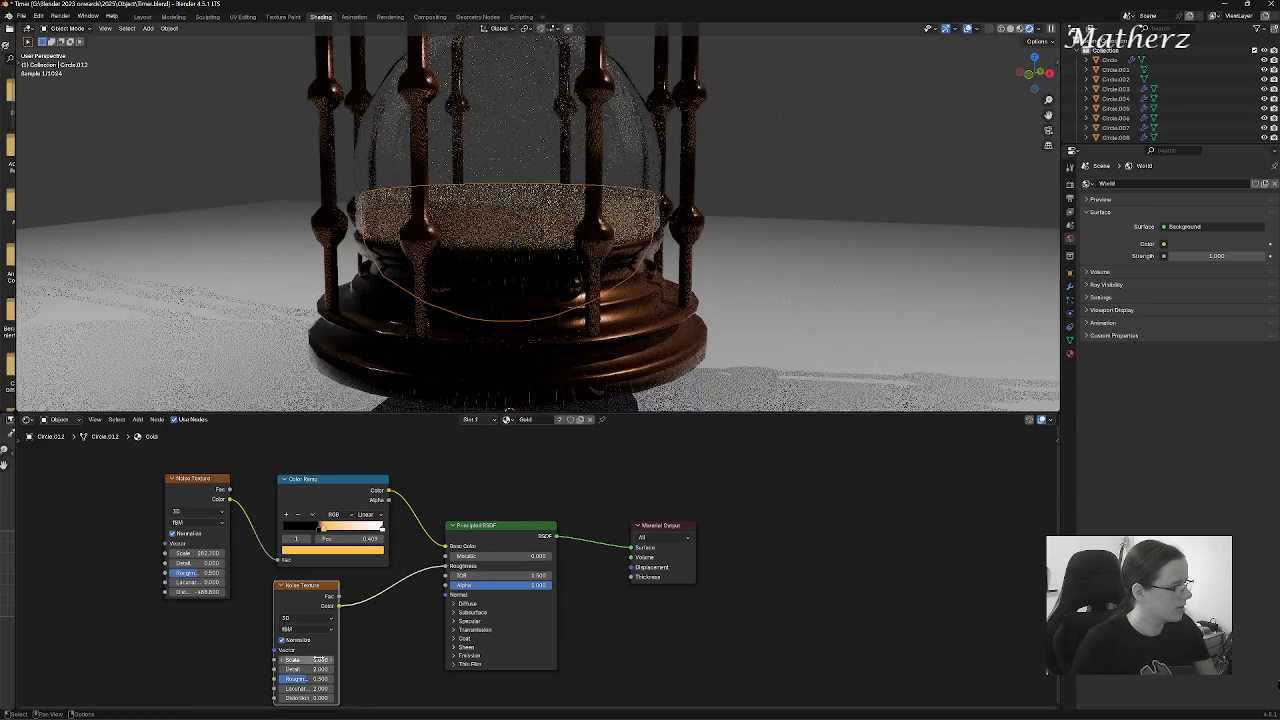
# - Raise the second Noise Texture's Scale to several hundred and set the sand's Metallic to about 0.37
pyautogui.moveTo(305, 660); pyautogui.dragTo(385, 660)
pyautogui.moveTo(469, 556); pyautogui.dragTo(504, 556)
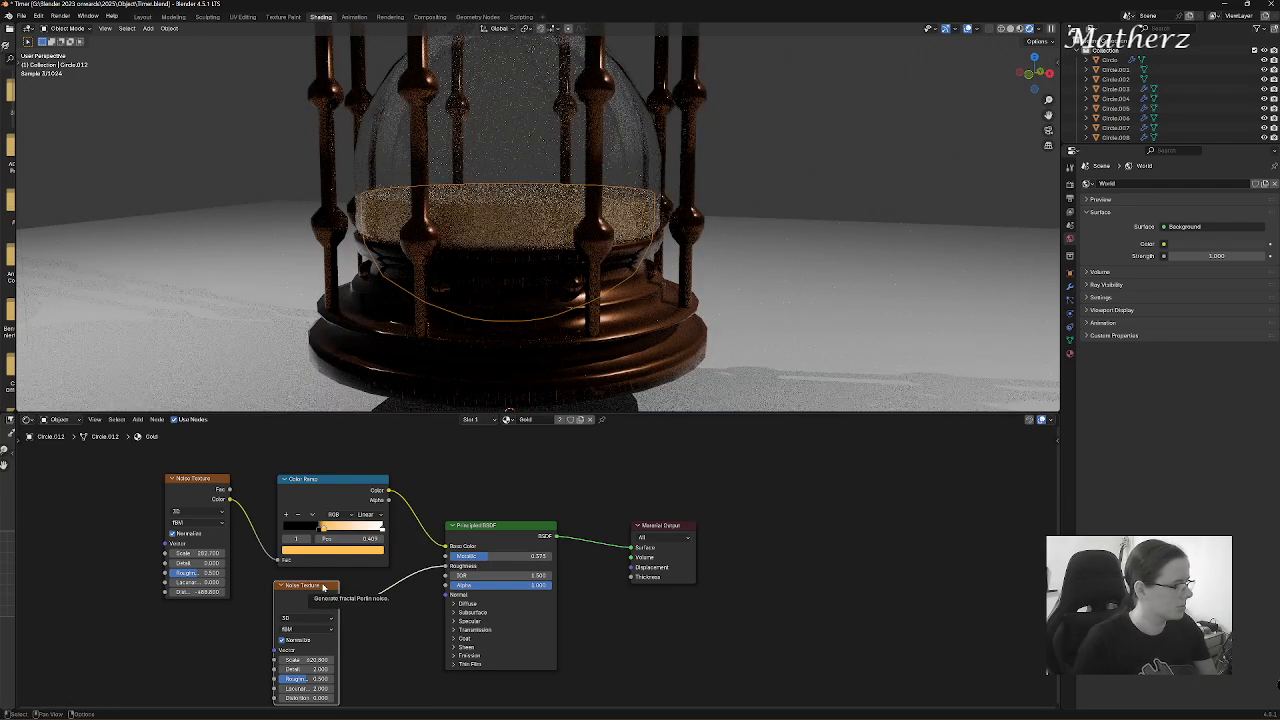
# - Insert a Bump node between the second Noise Texture and Roughness, with the noise Color feeding the Bump's Height
pyautogui.moveTo(325, 588); pyautogui.dragTo(239, 616)
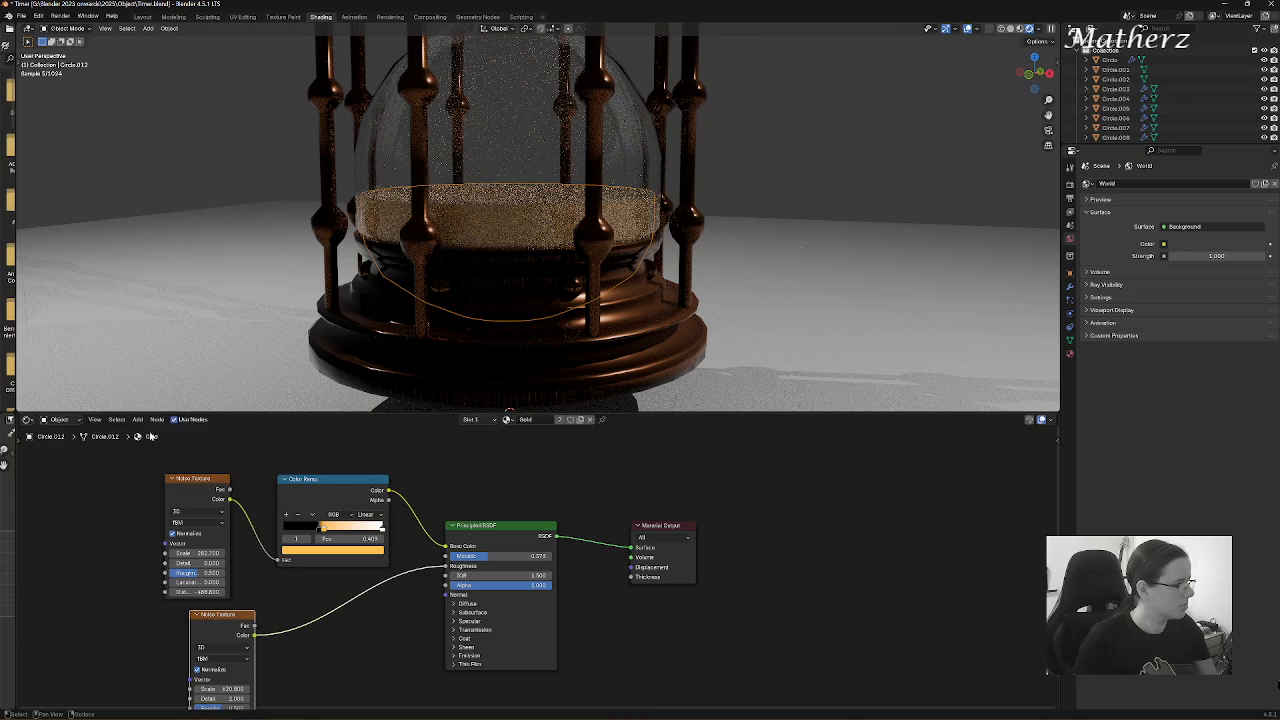
pyautogui.click(137, 419)
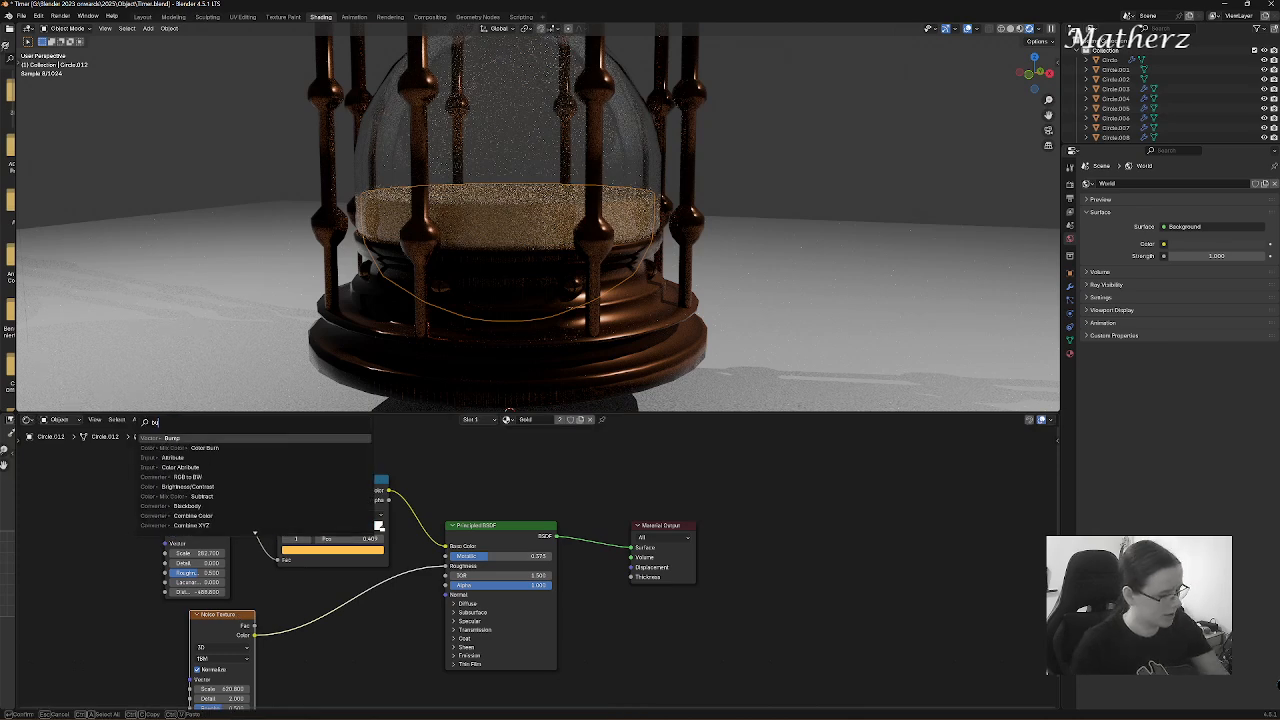
pyautogui.write('bump')
pyautogui.press('Return')
pyautogui.click(300, 599)
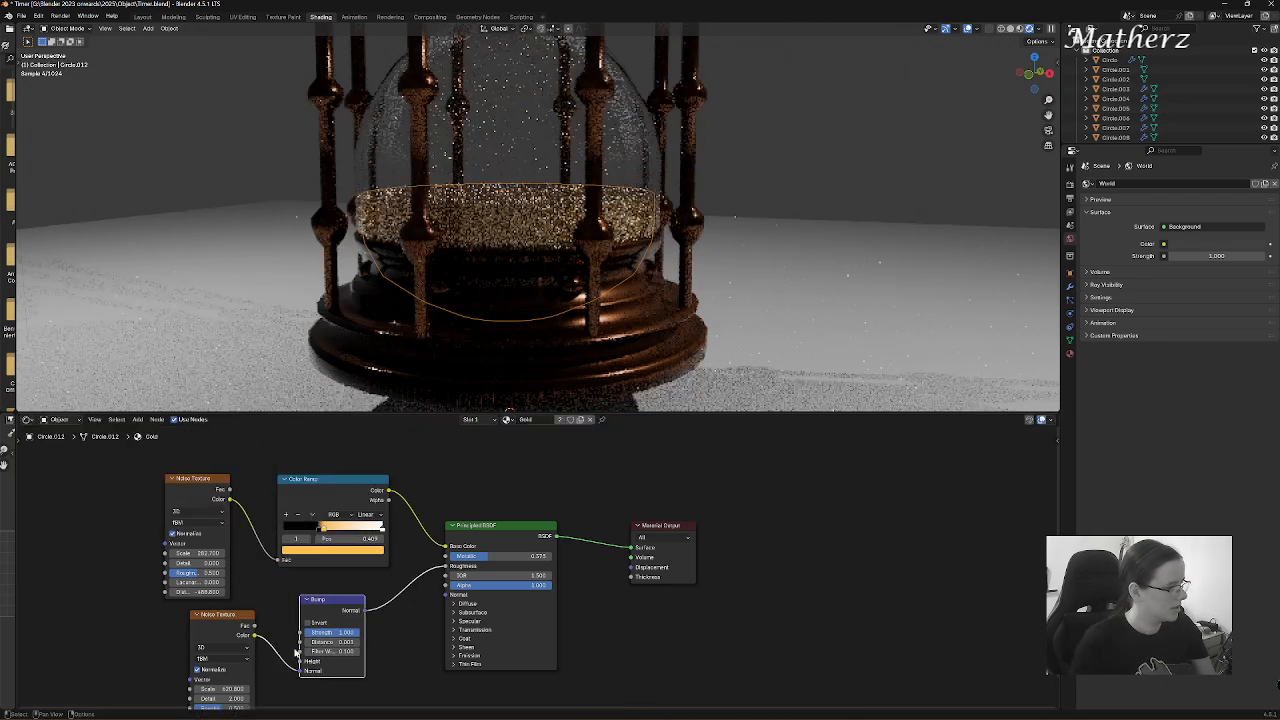
pyautogui.moveTo(300, 671); pyautogui.dragTo(301, 662)
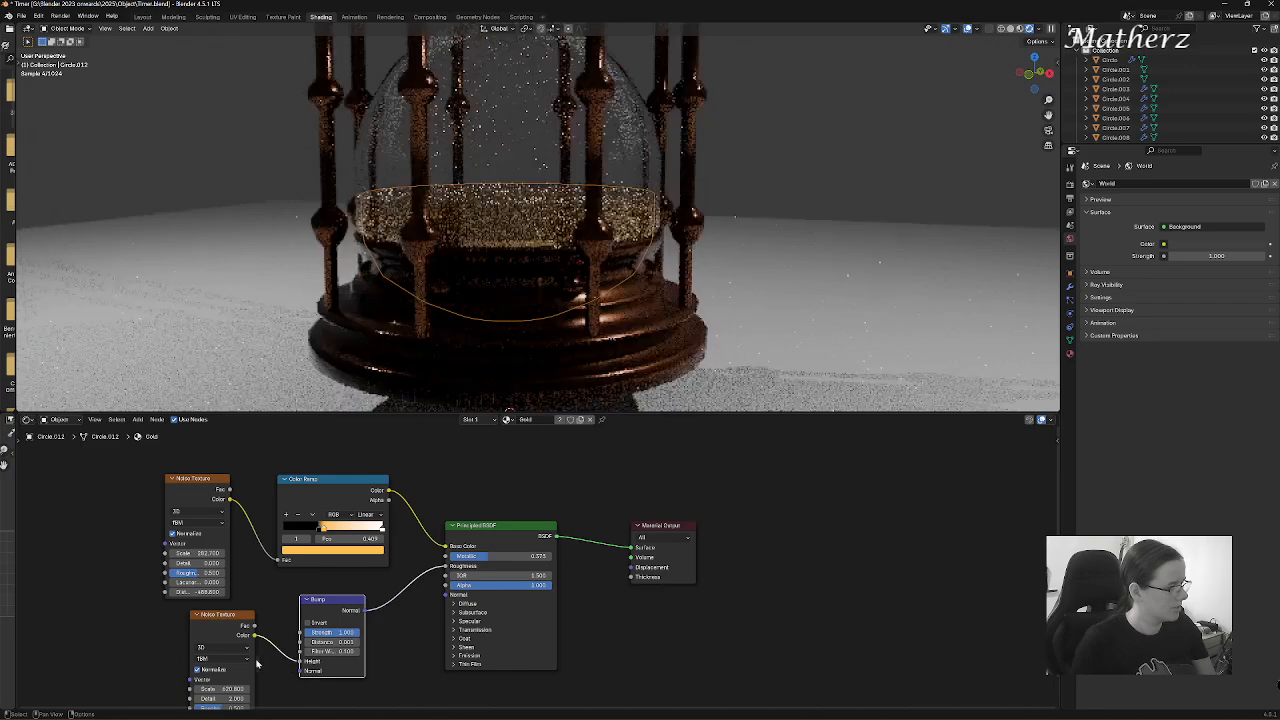
pyautogui.scroll(-4, 590, 160)
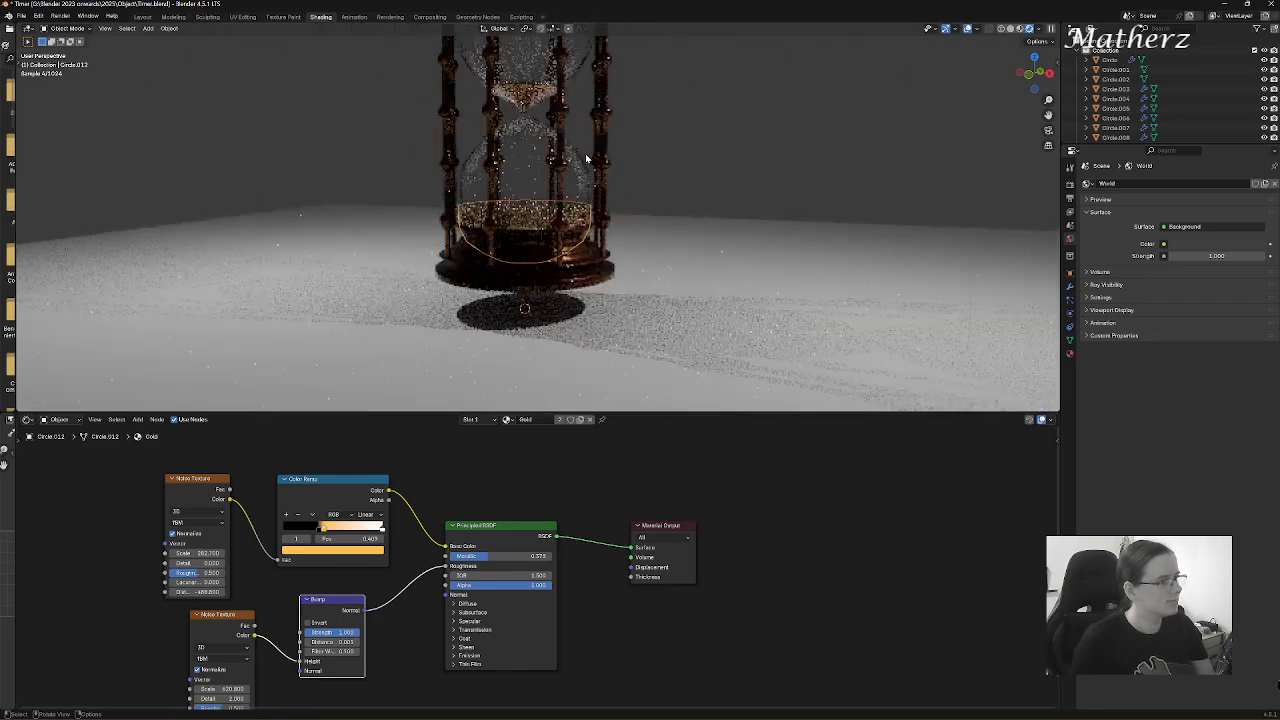
# - Recolour the selected orange stop of the sand's Color Ramp to a fully saturated golden yellow
pyautogui.moveTo(574, 163); pyautogui.dragTo(575, 108, button='middle')
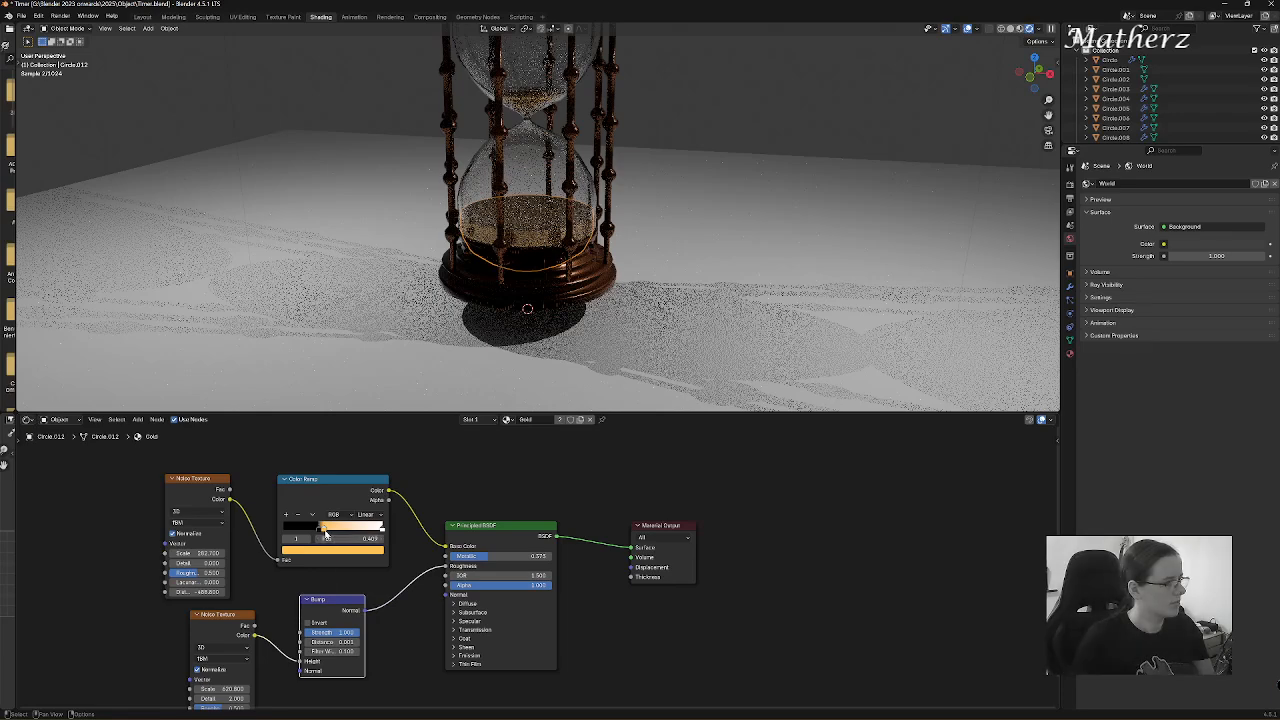
pyautogui.click(323, 530)
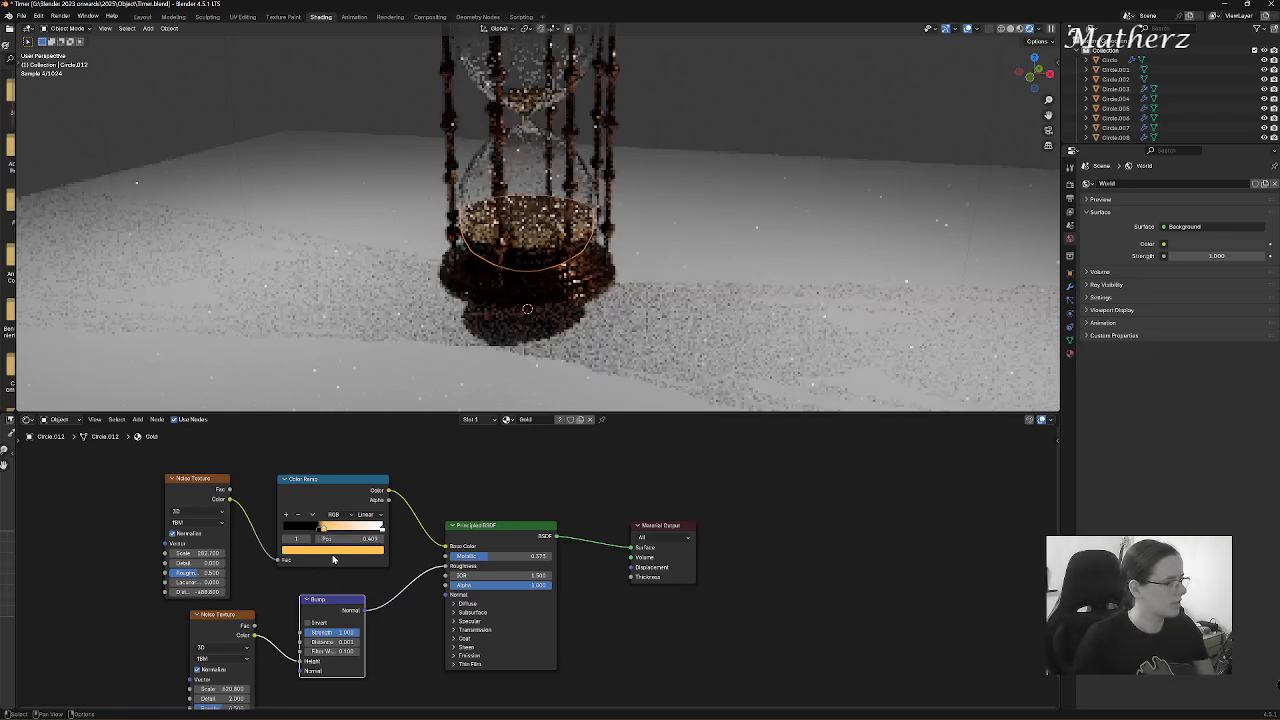
pyautogui.click(334, 550)
pyautogui.moveTo(308, 460)
pyautogui.mouseDown()
pyautogui.moveTo(288, 448)
pyautogui.moveTo(296, 462)
pyautogui.mouseUp()
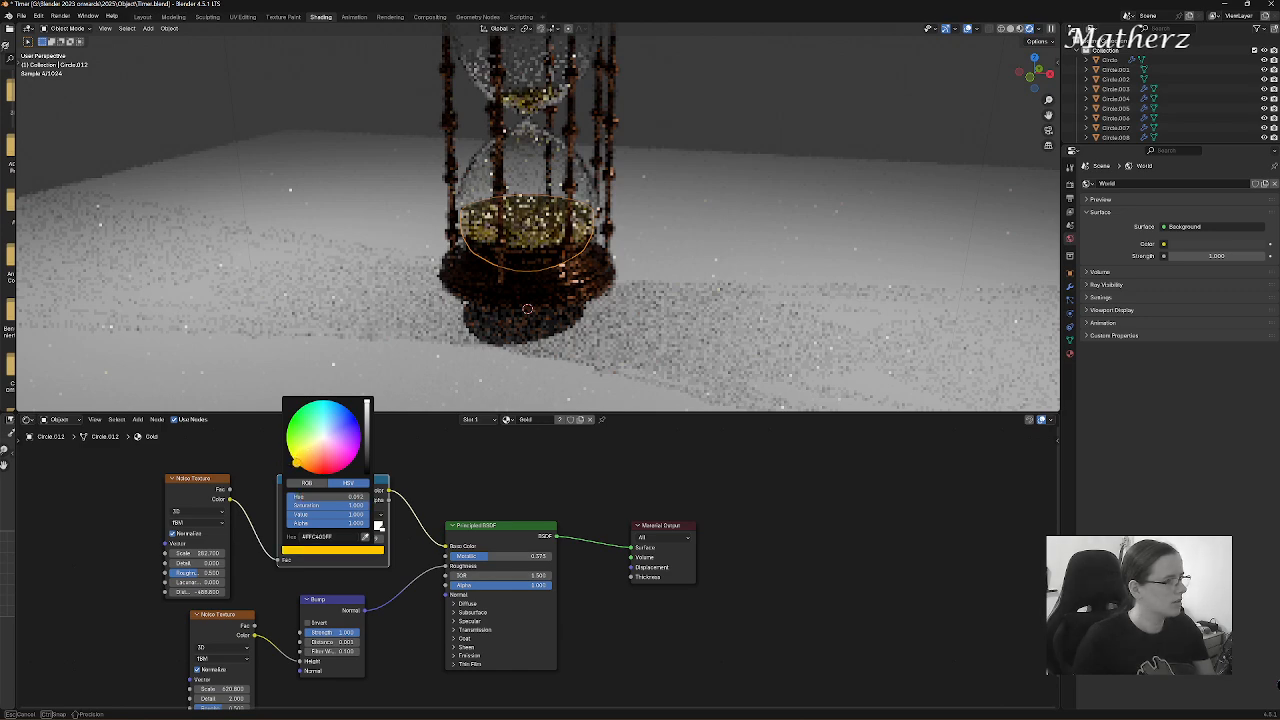
# - Raise the ground plane along the Z axis until it meets the underside of the hourglass base
pyautogui.scroll(-5, 578, 262)
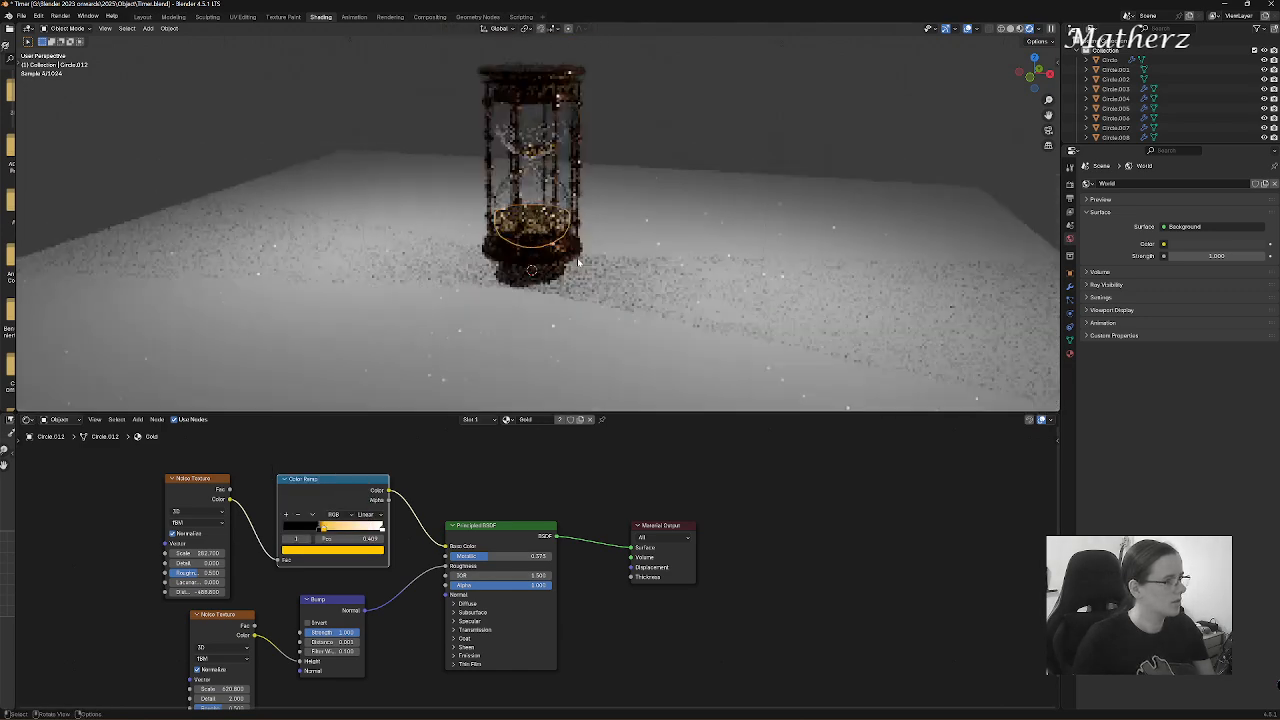
pyautogui.moveTo(578, 261); pyautogui.dragTo(627, 350, button='middle')
pyautogui.click(627, 351)
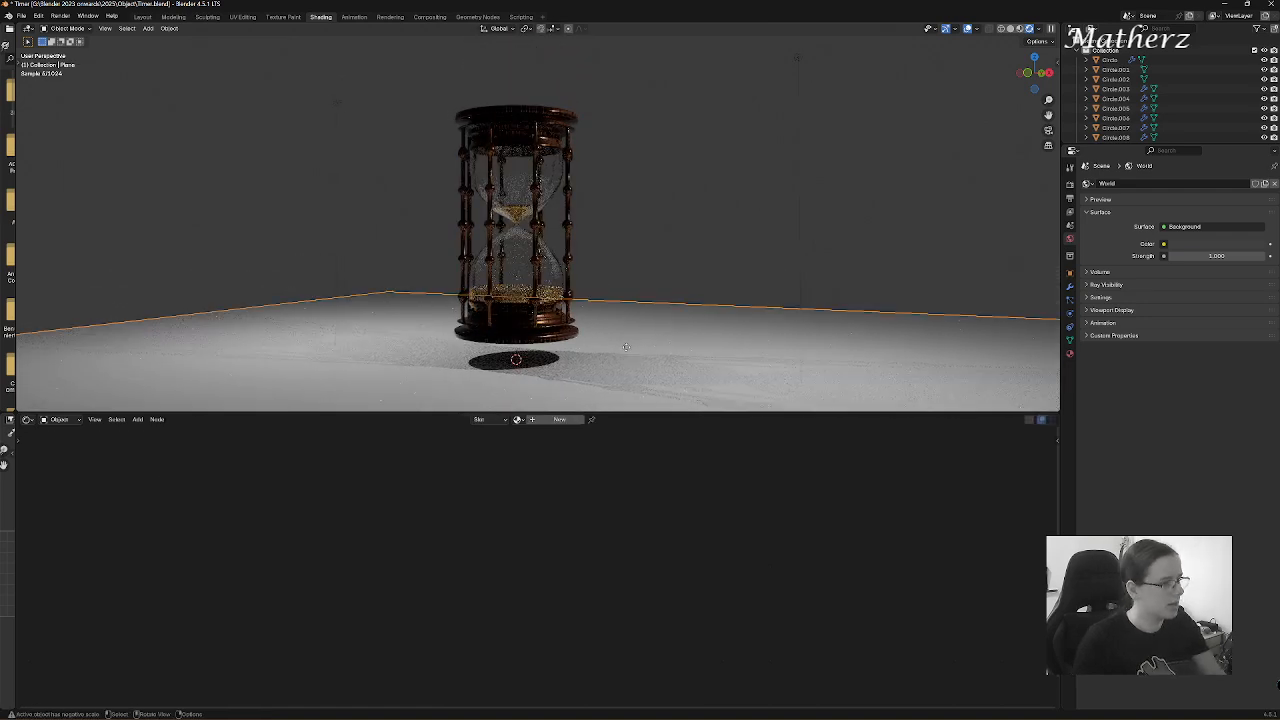
pyautogui.press('g')
pyautogui.press('z')
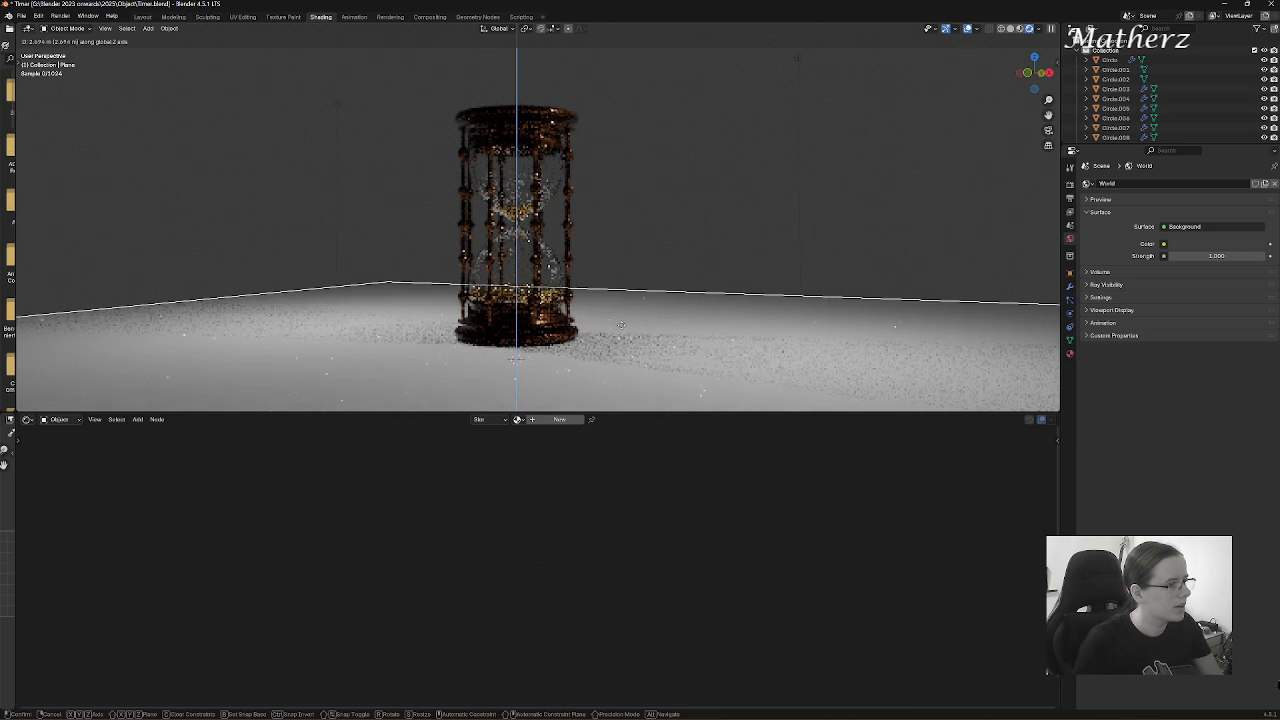
pyautogui.click(625, 268)
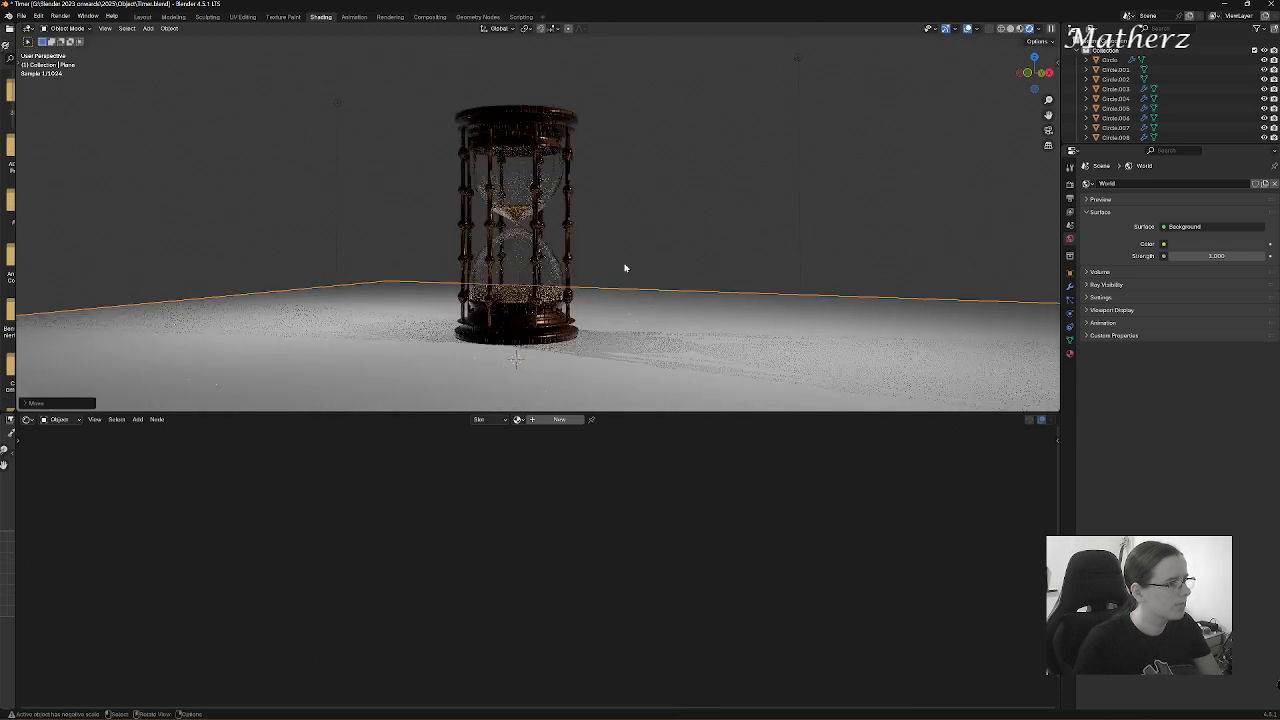
# - Scale the ground plane up more than sevenfold so its edges reach far beyond the hourglass, and deselect it
pyautogui.press('s')
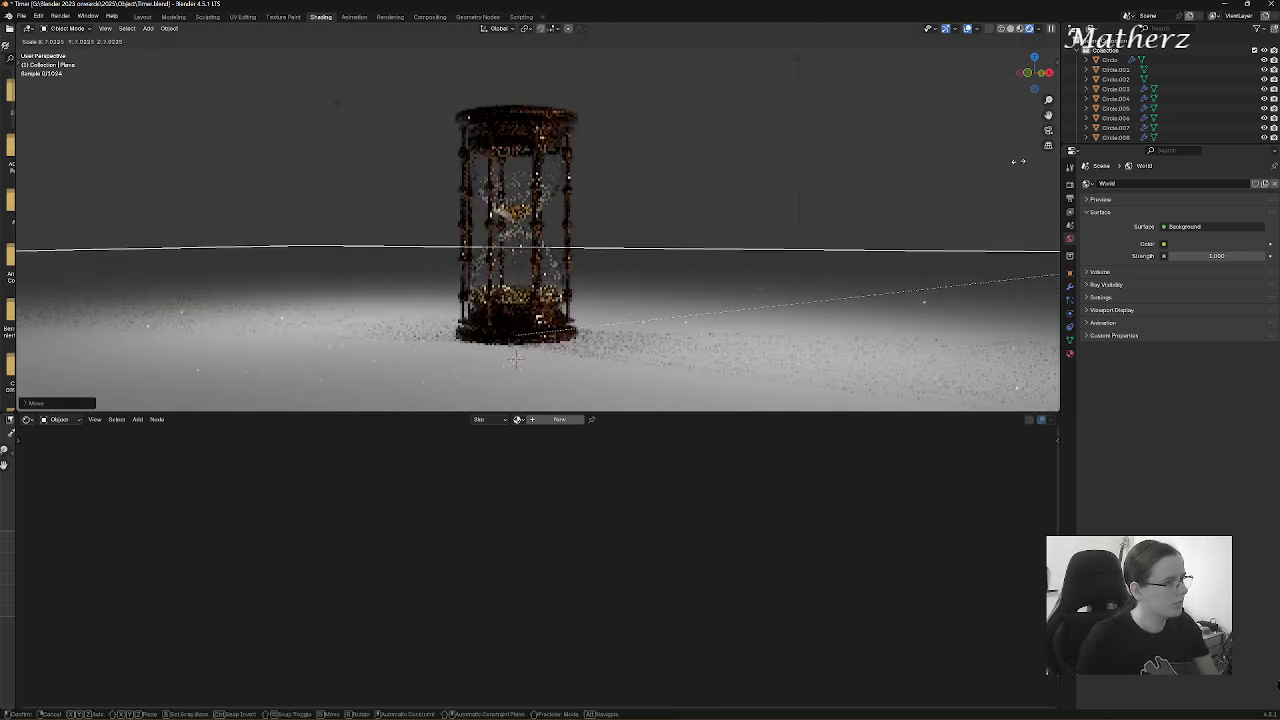
pyautogui.click(103, 211)
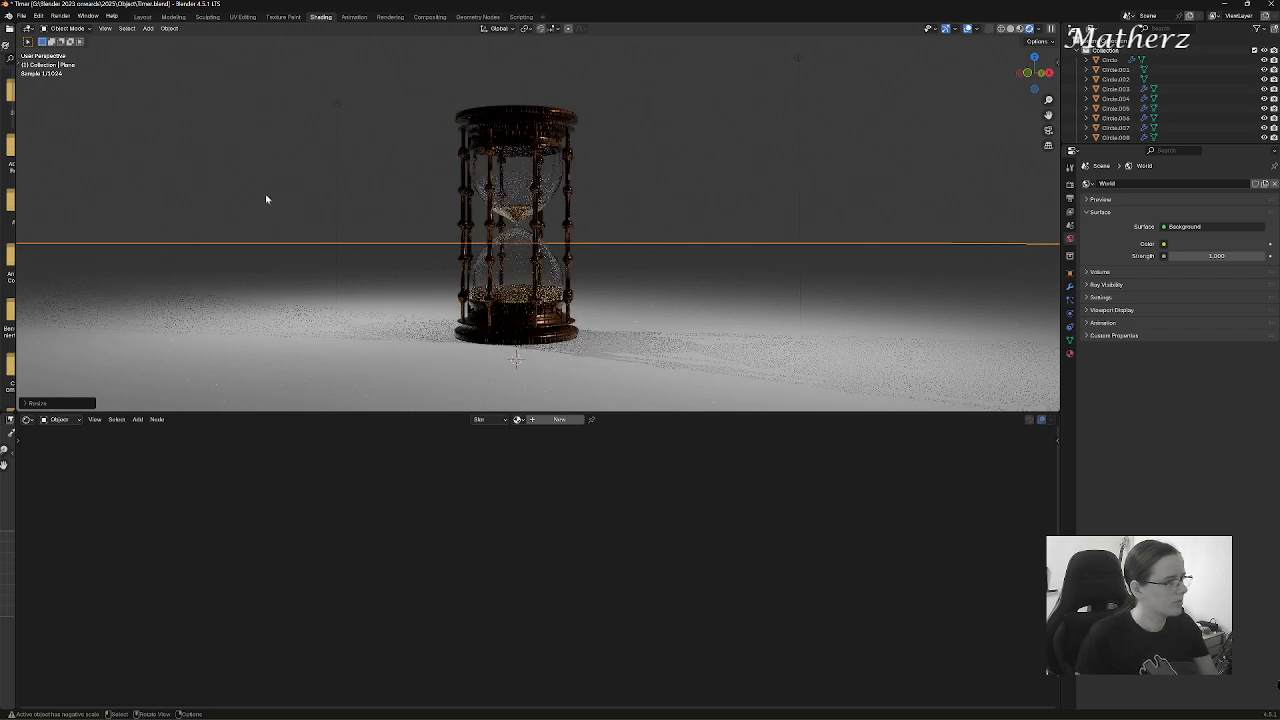
pyautogui.click(742, 165)
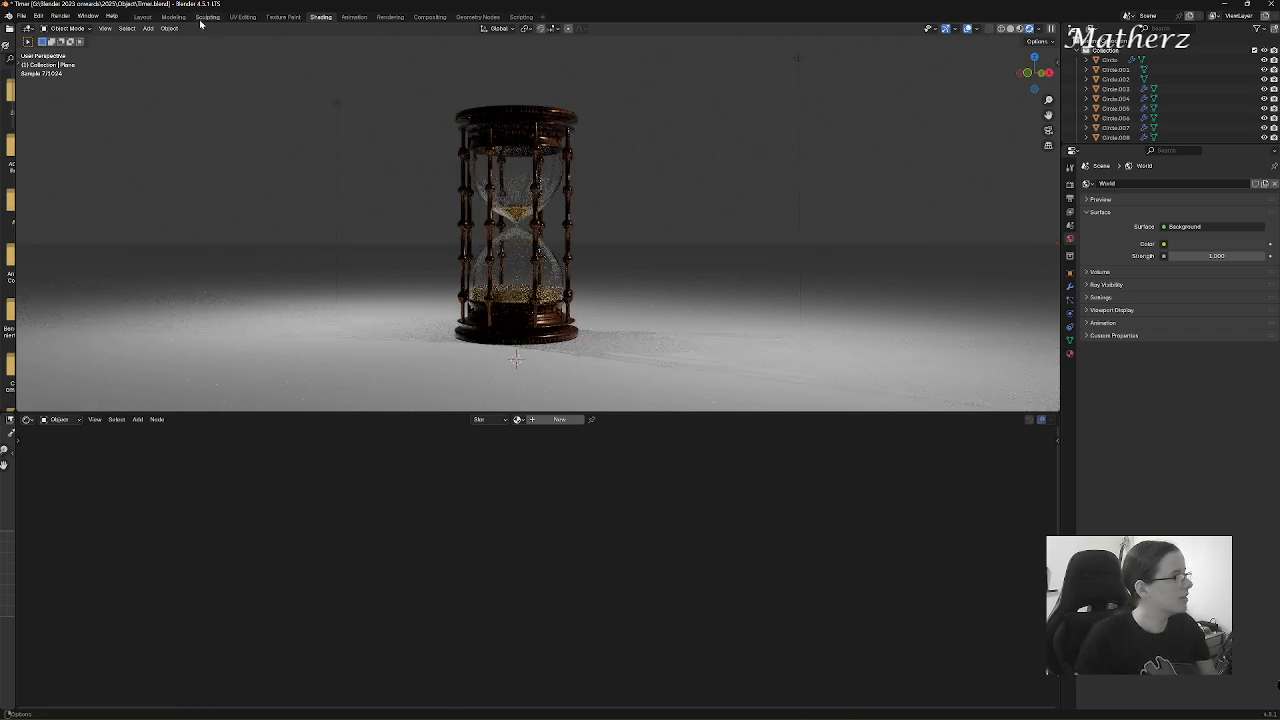
# - Switch to the Layout workspace and frame the whole hourglass in the rendered viewport
pyautogui.click(142, 17)
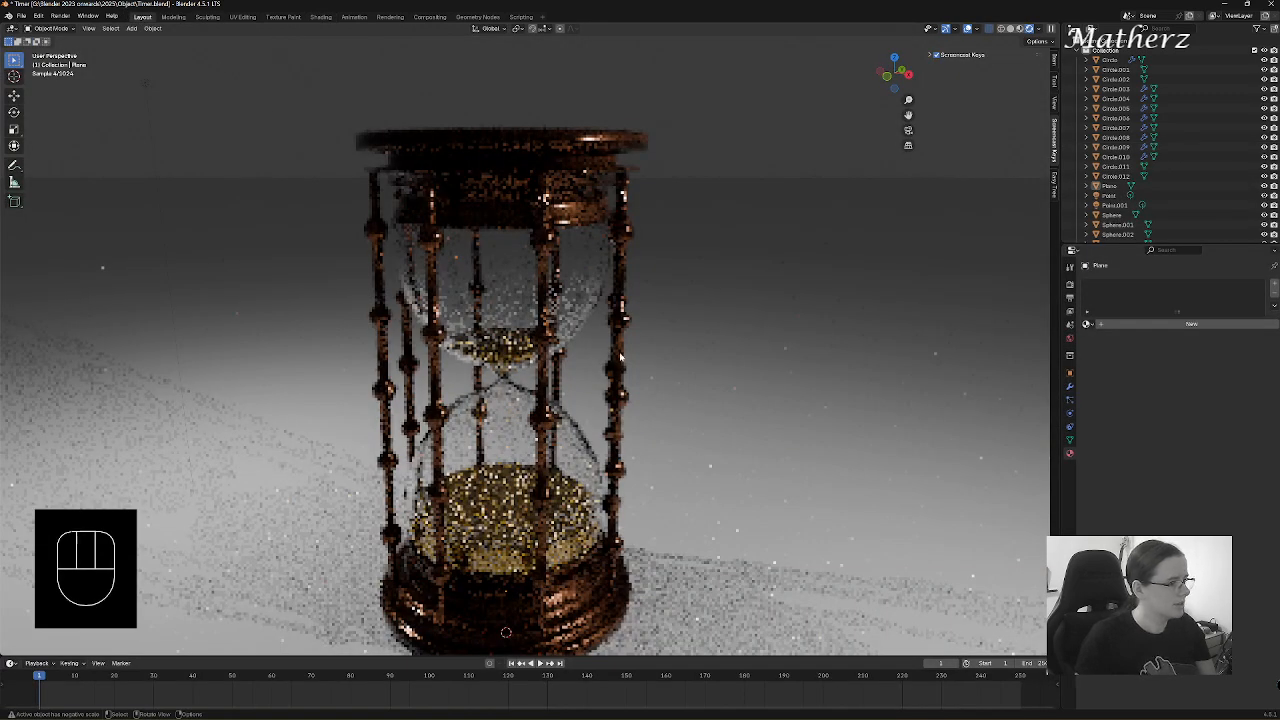
pyautogui.scroll(-2, 619, 352)
pyautogui.keyDown('shift'); pyautogui.moveTo(618, 351); pyautogui.dragTo(575, 409, button='middle'); pyautogui.keyUp('shift')
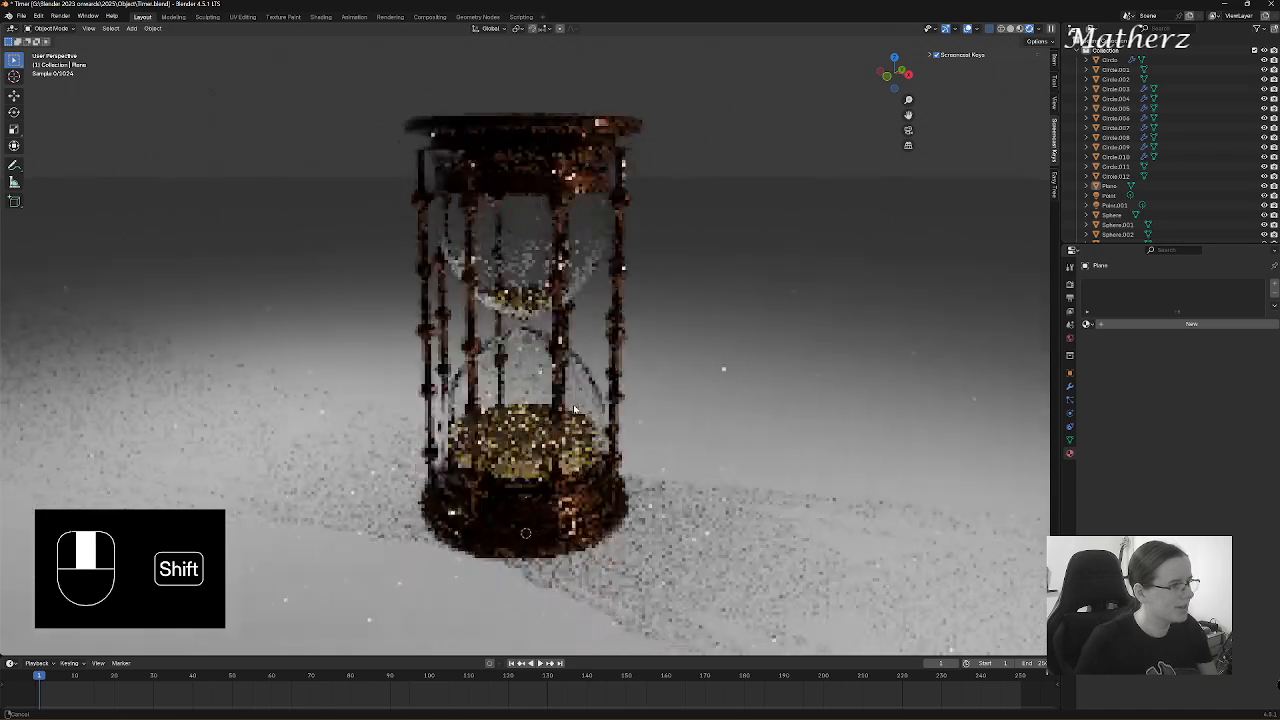